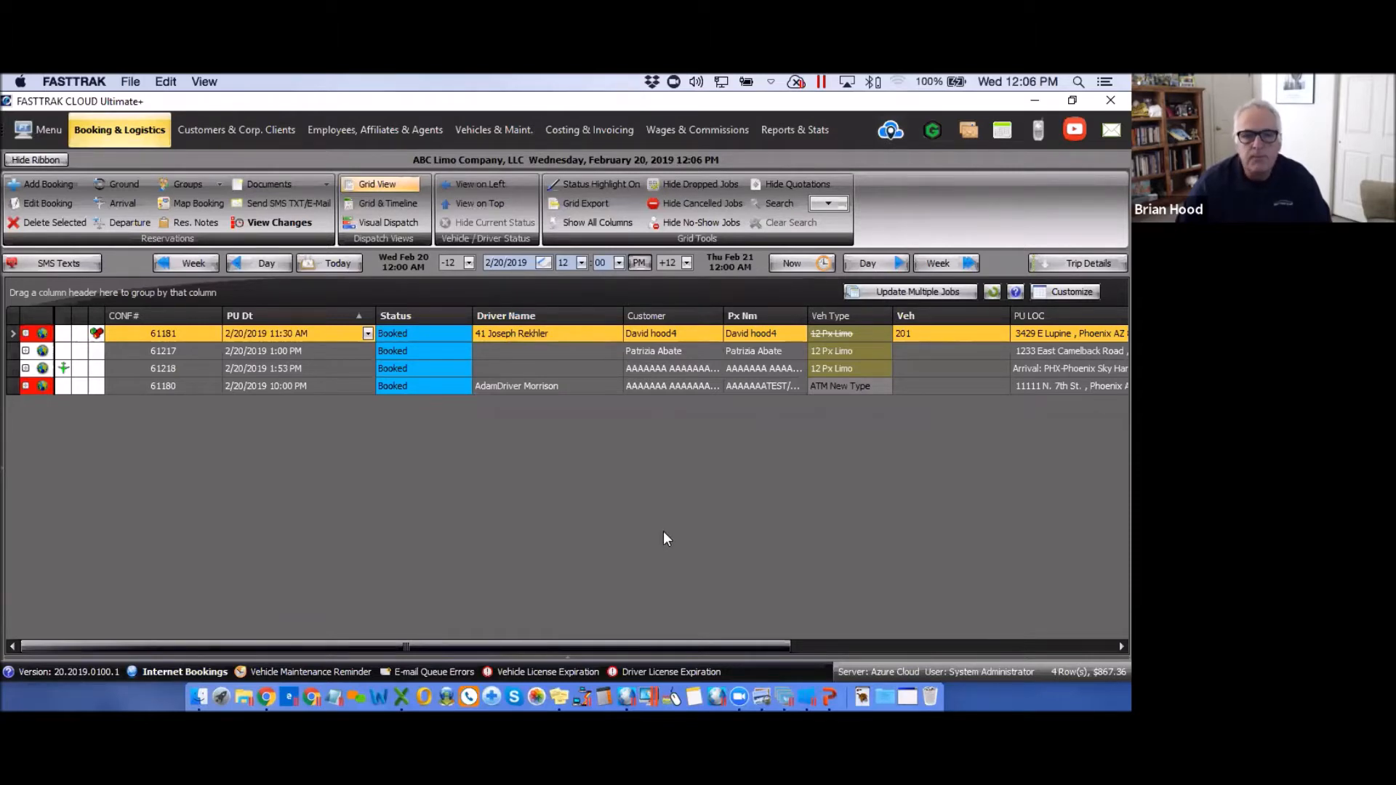
Filter the customer list to last names starting with "ab" and start a new reservation for the affiliate-flagged Sony Corporation customer
{"action": "left_click", "coordinate": [248, 138]}
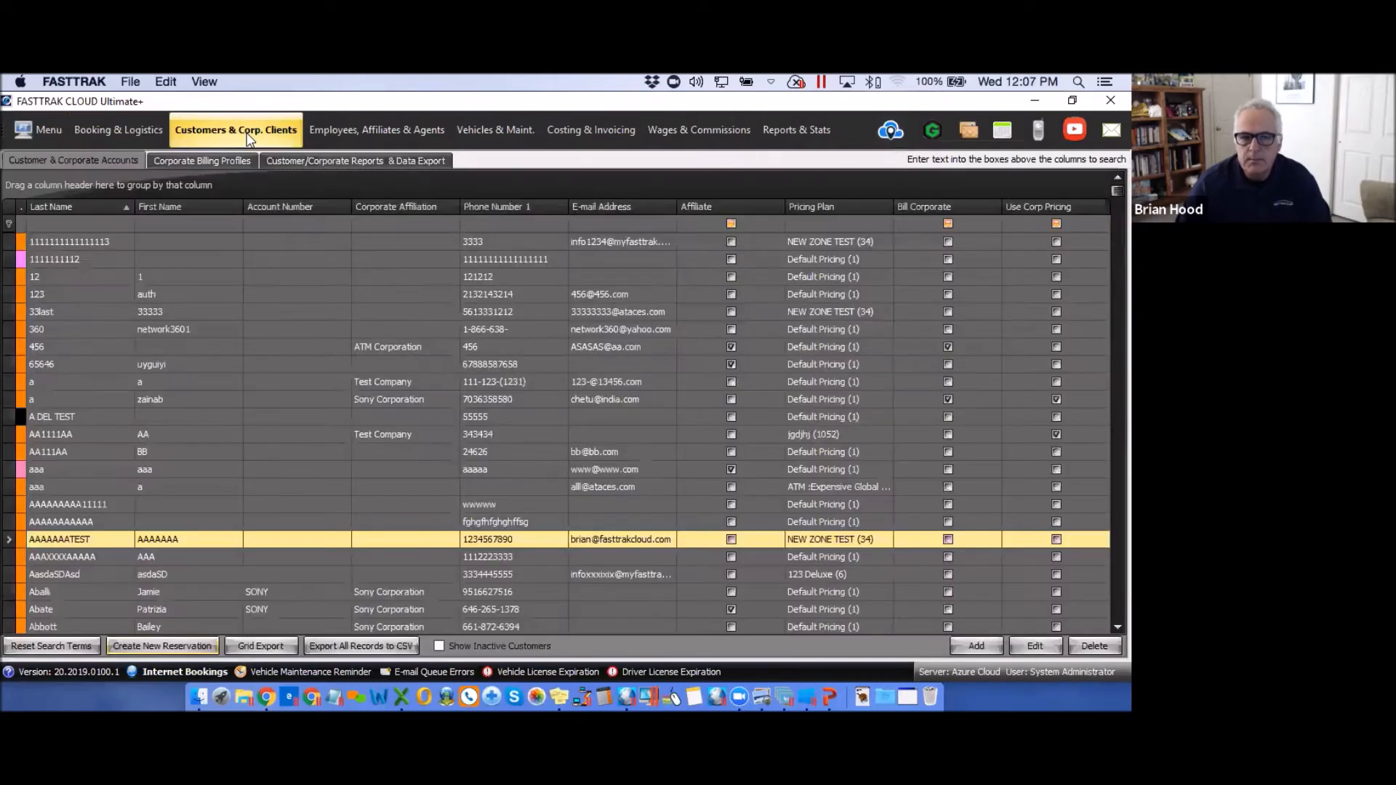
{"action": "left_click", "coordinate": [73, 224]}
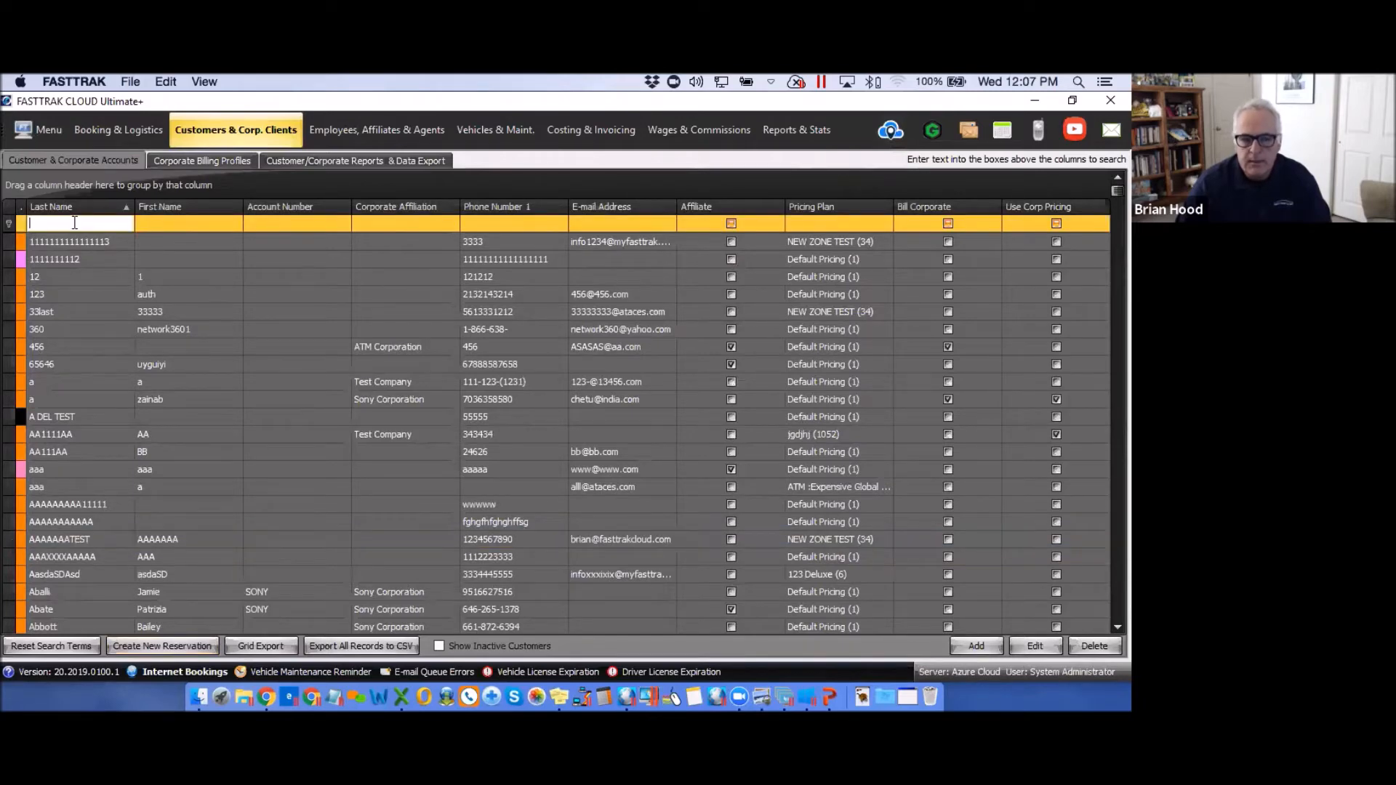
{"action": "type", "text": "a"}
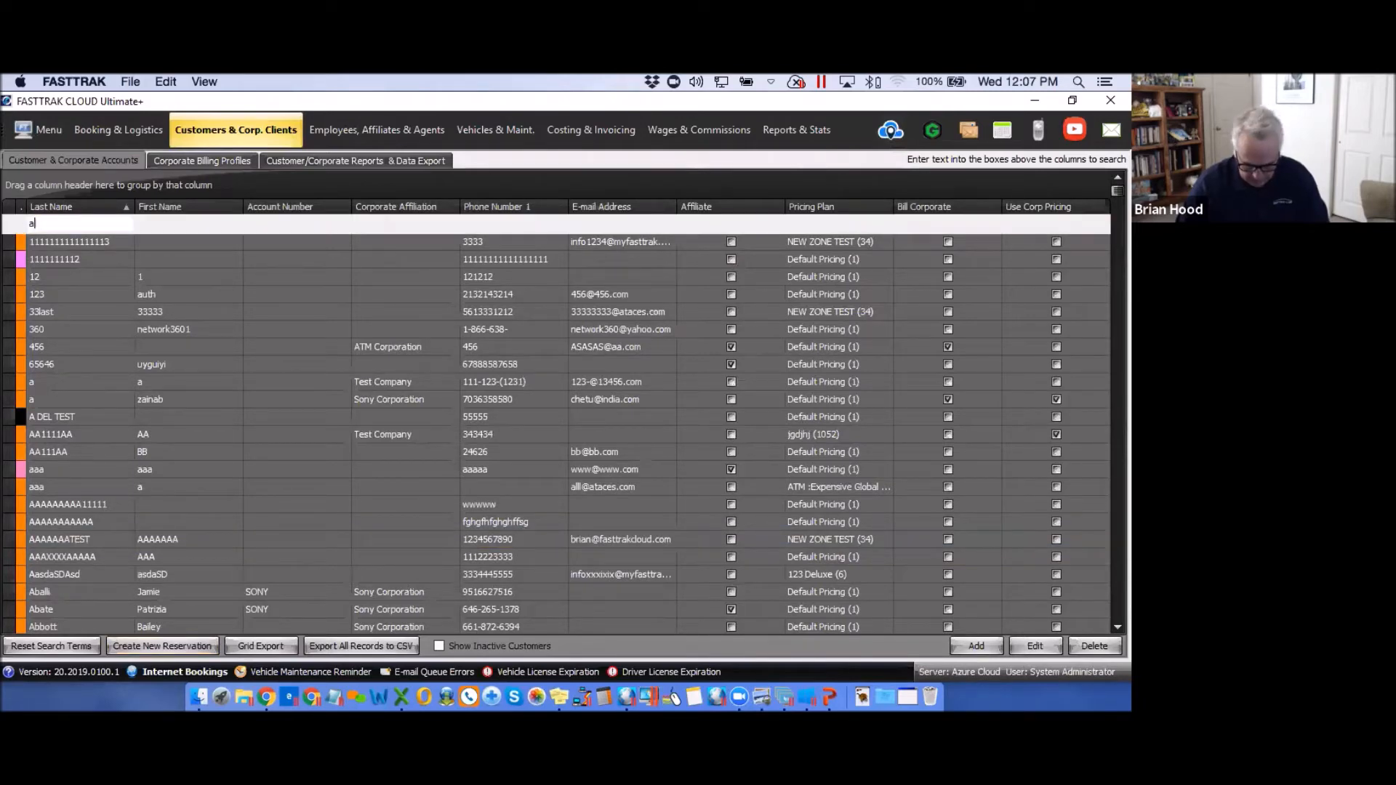
{"action": "type", "text": "b"}
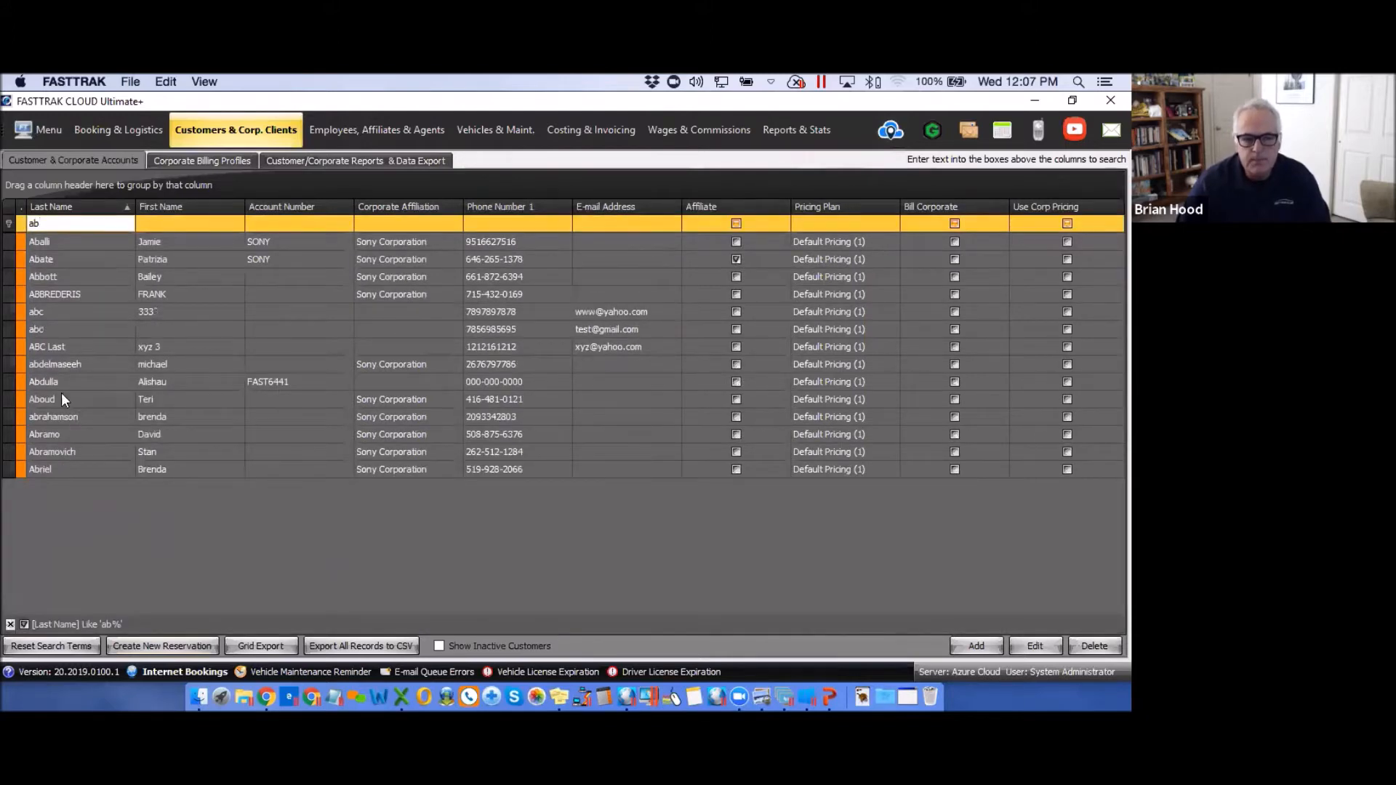
{"action": "left_click", "coordinate": [55, 261]}
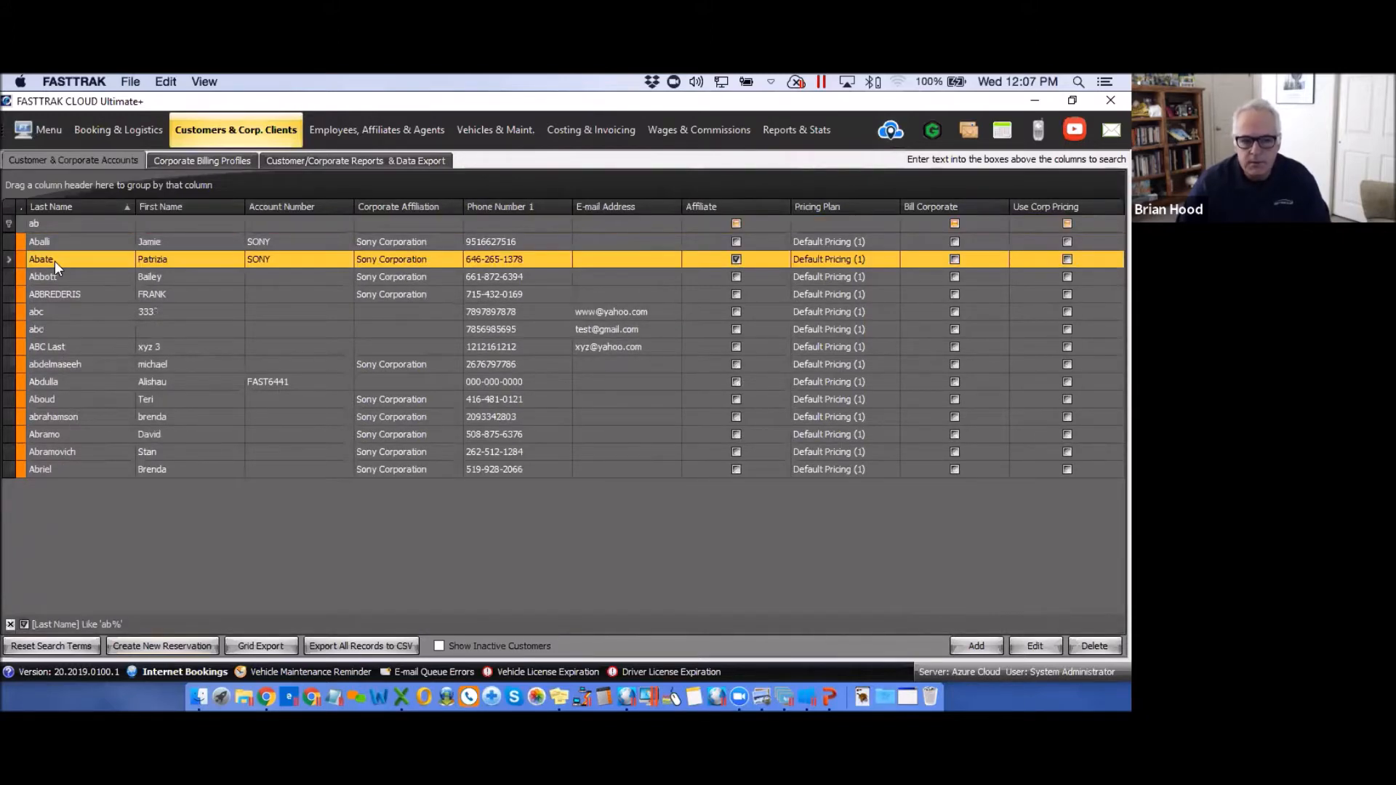
{"action": "left_click", "coordinate": [186, 647]}
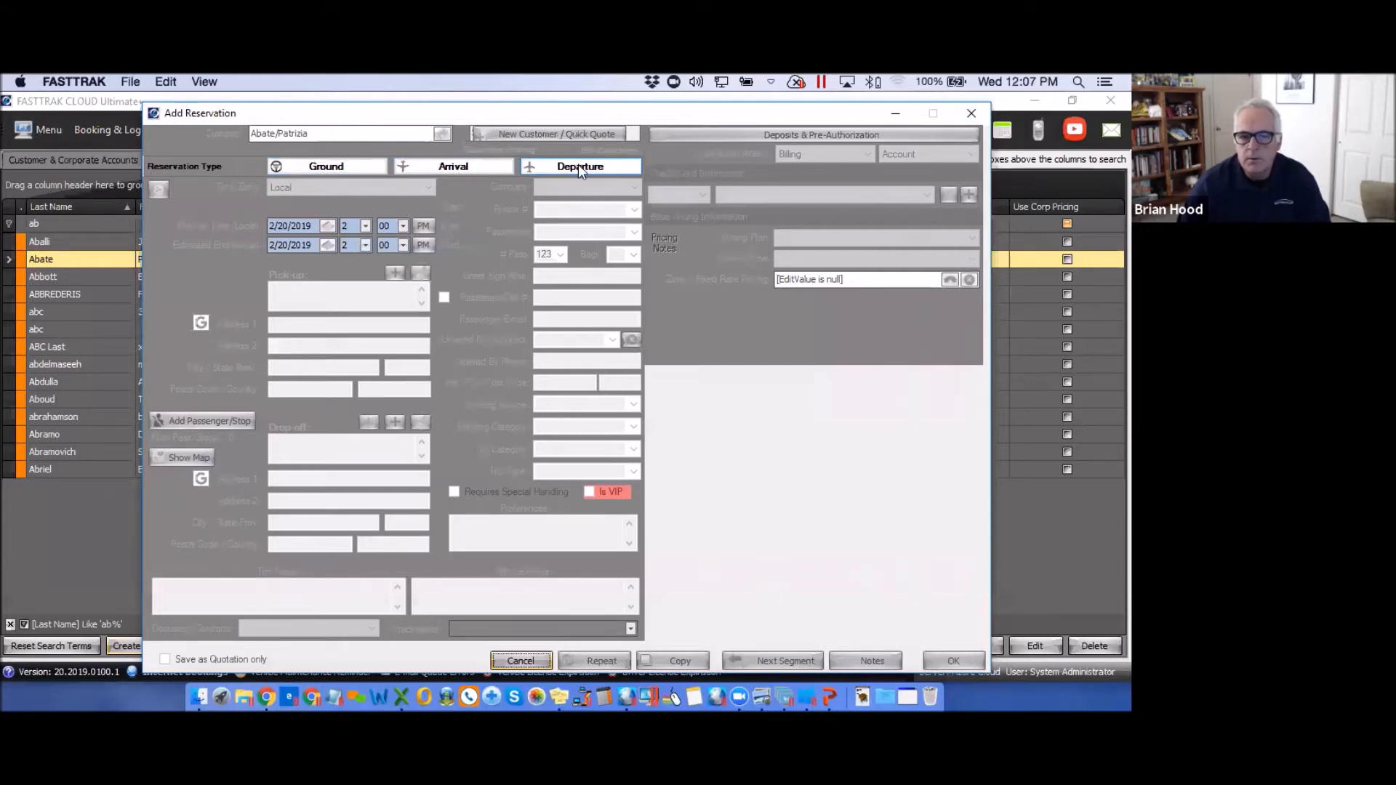
Make the reservation a Ground trip and set its pick-up date to April 10, 2019
{"action": "left_click", "coordinate": [326, 166]}
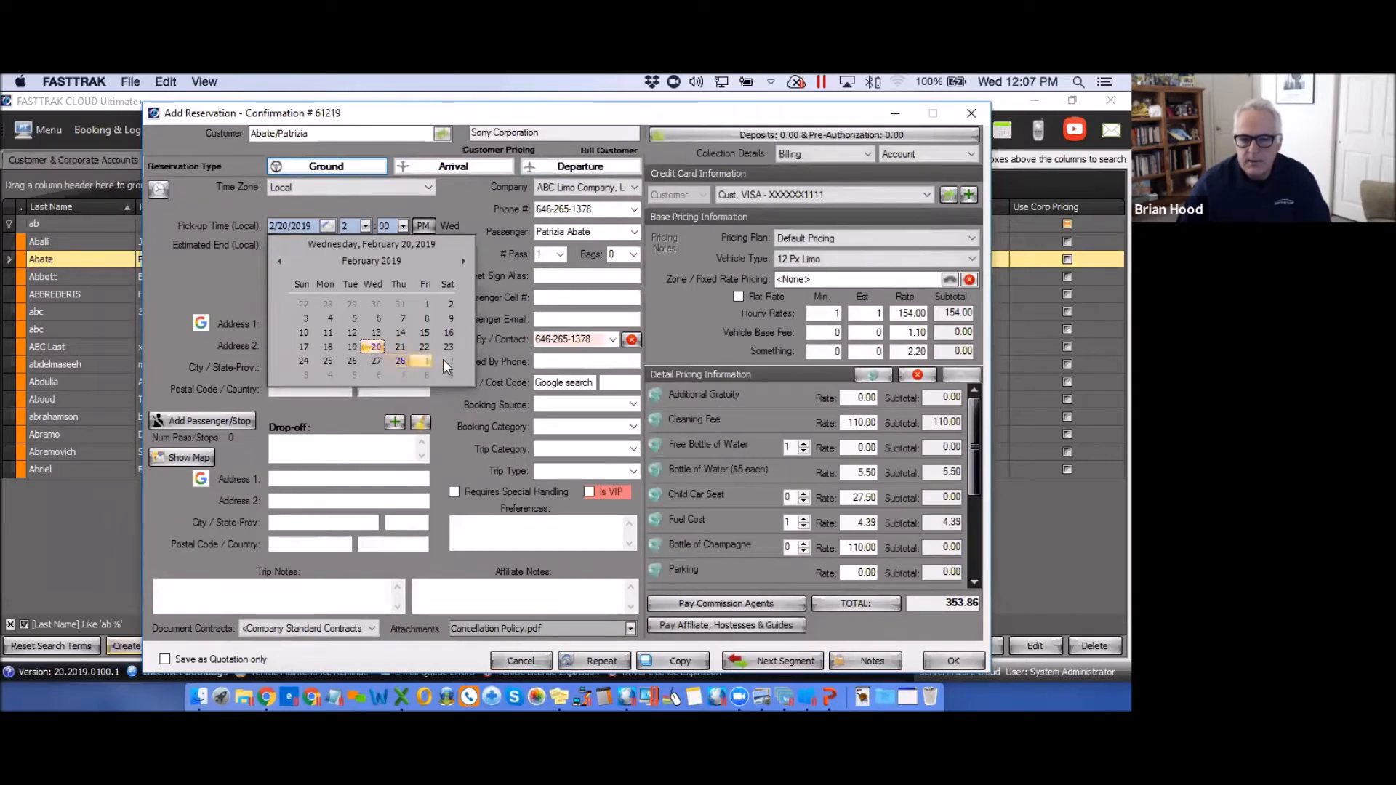
{"action": "left_click", "coordinate": [462, 261]}
{"action": "left_click", "coordinate": [462, 261]}
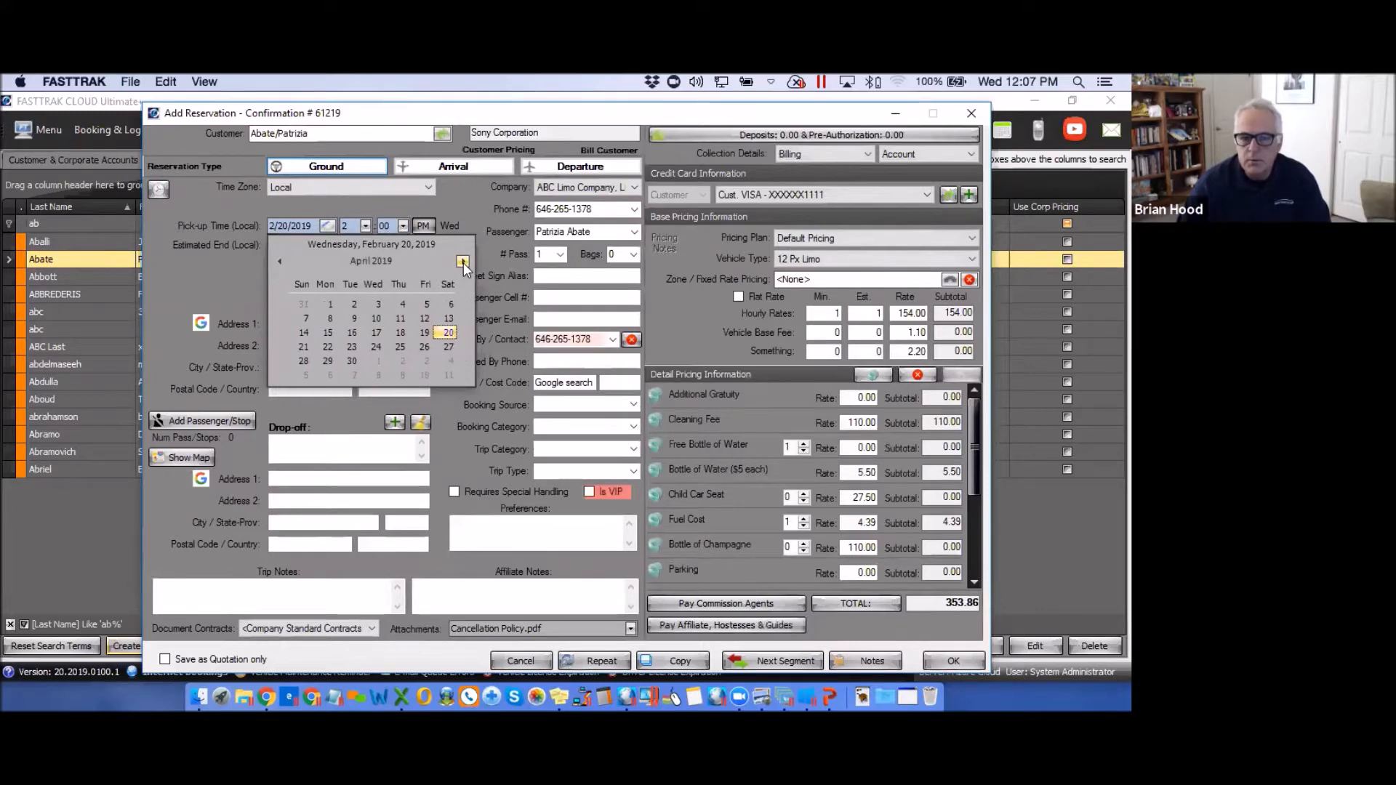
{"action": "left_click", "coordinate": [376, 319]}
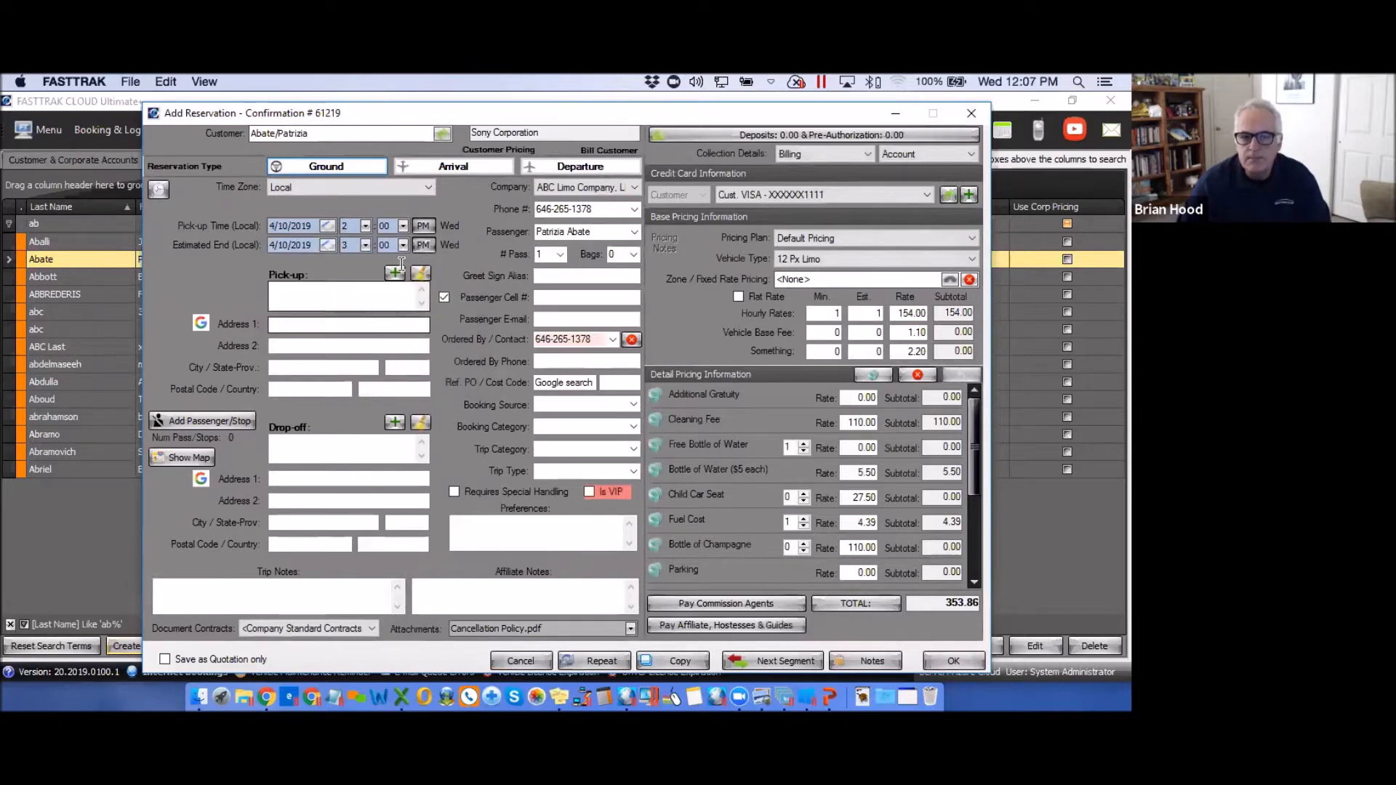
Set the reservation's pick-up time to 8:00 PM
{"action": "left_click", "coordinate": [366, 225]}
{"action": "left_click_drag", "start_coordinate": [366, 282], "coordinate": [369, 322]}
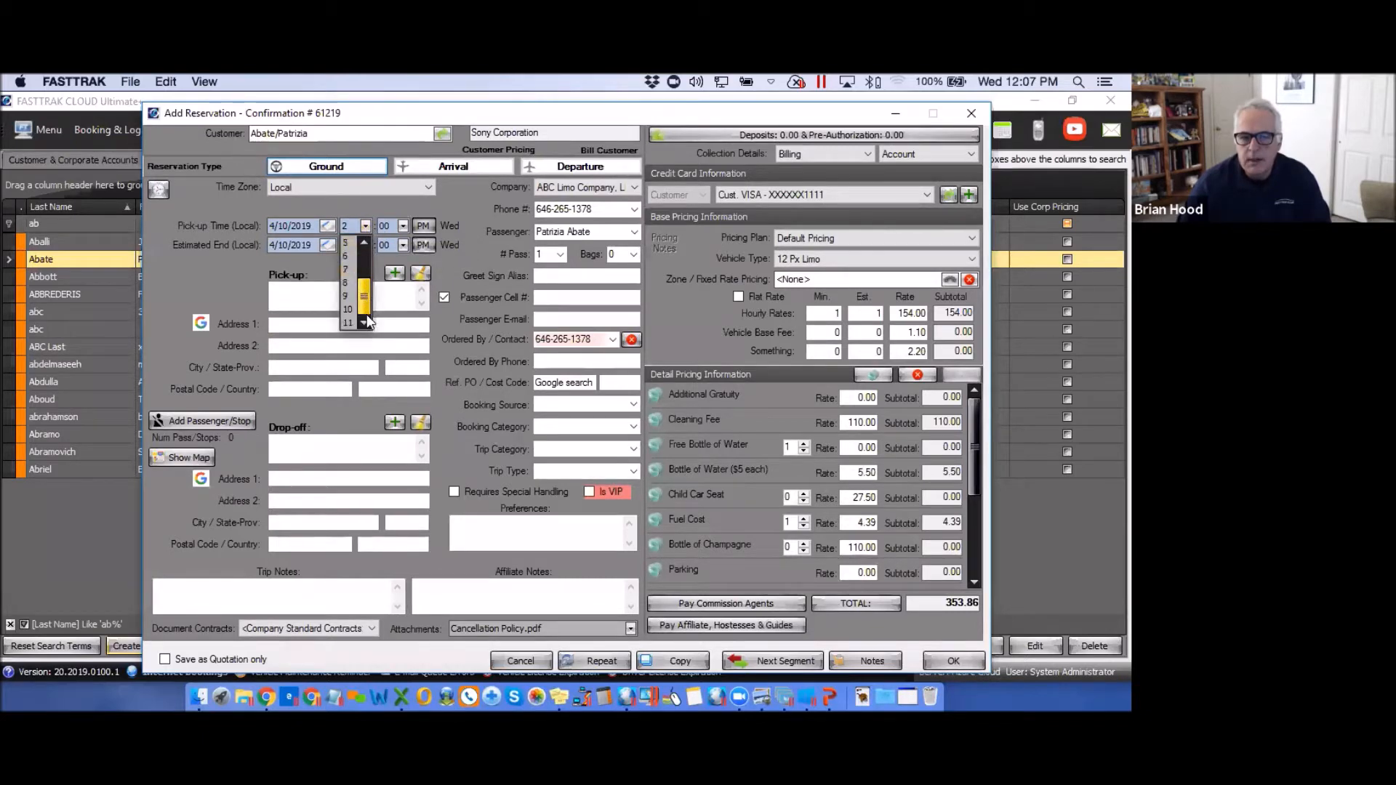
{"action": "left_click", "coordinate": [346, 284]}
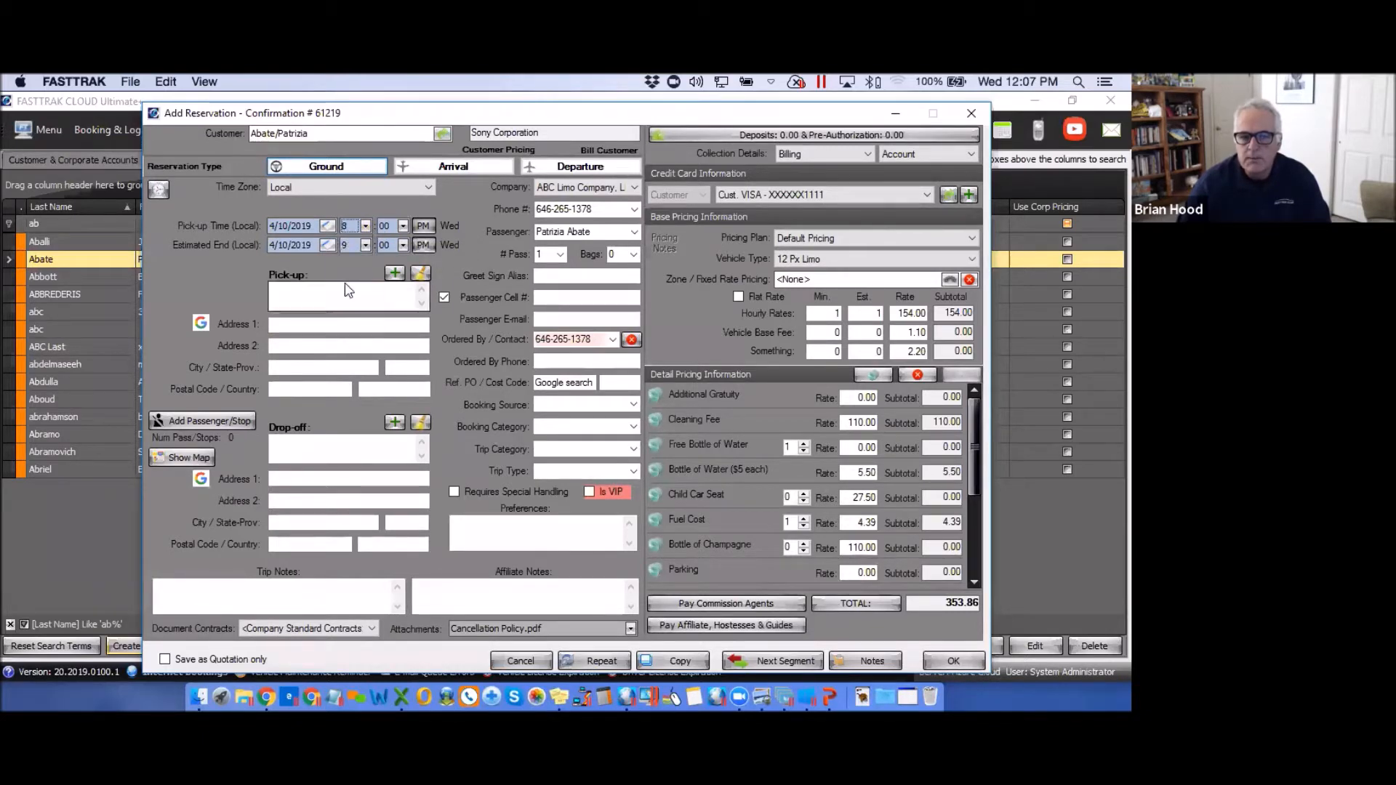
{"action": "left_click", "coordinate": [423, 226]}
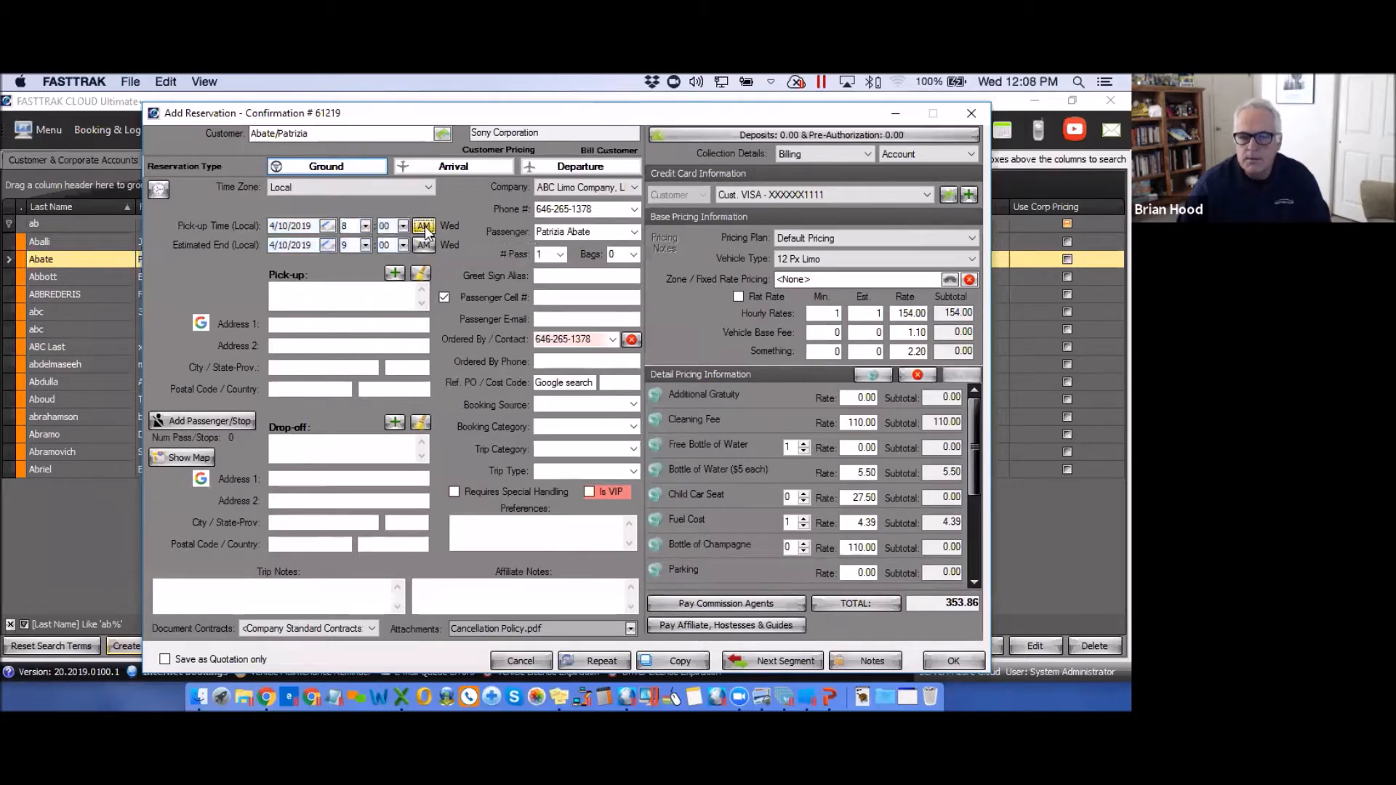
{"action": "left_click", "coordinate": [425, 225]}
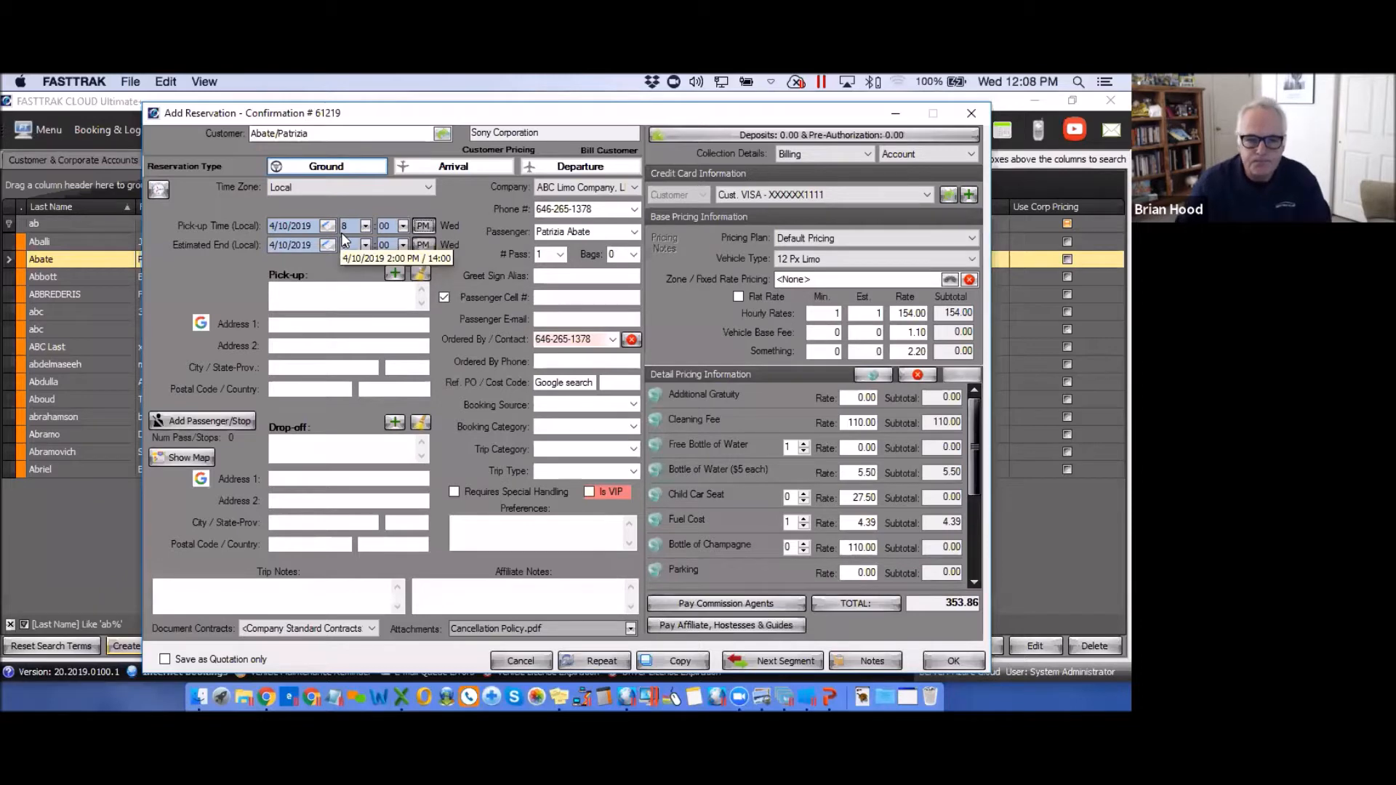
Look up "pointe" for the pick-up address and fill in the suggested Pointe Hilton Tapatio Cliffs Resort location
{"action": "left_click", "coordinate": [281, 325]}
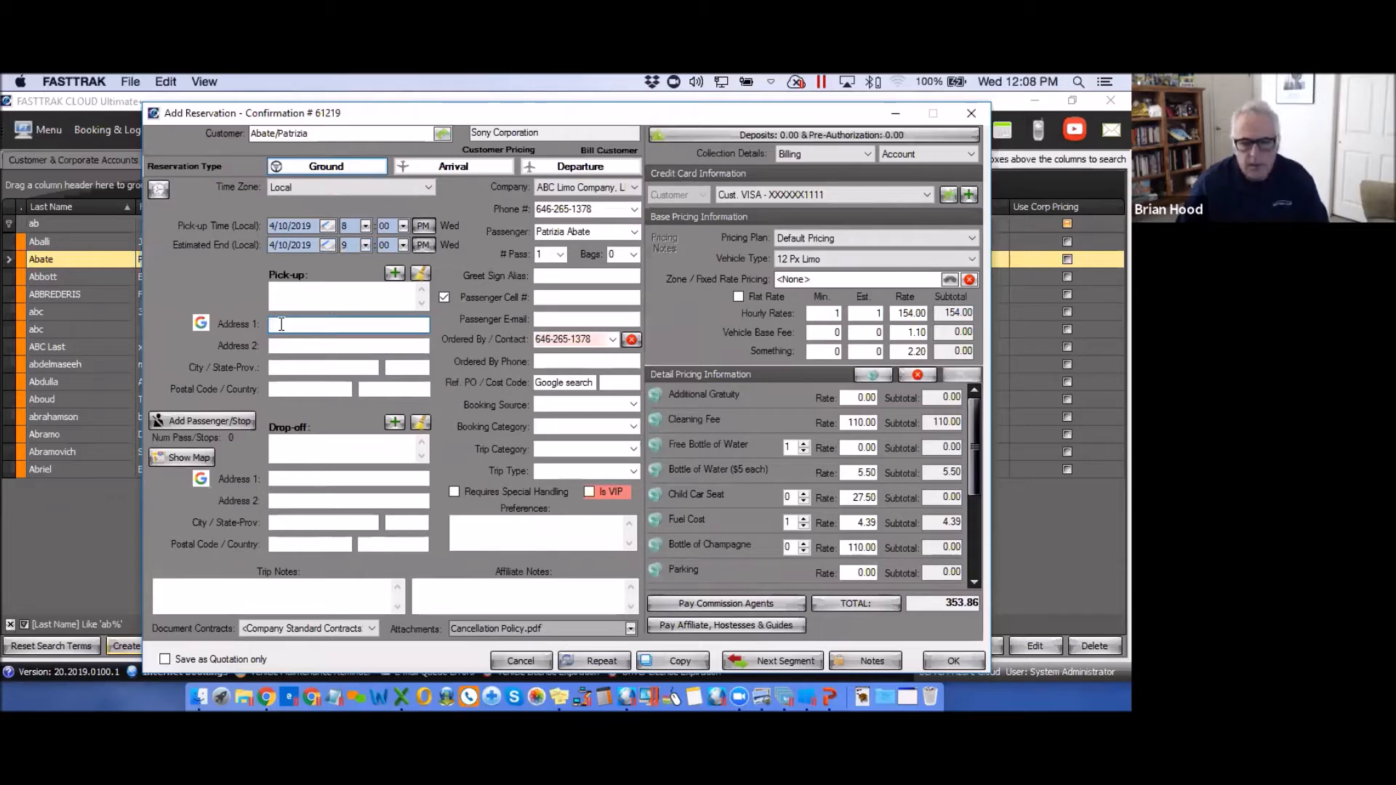
{"action": "type", "text": "123"}
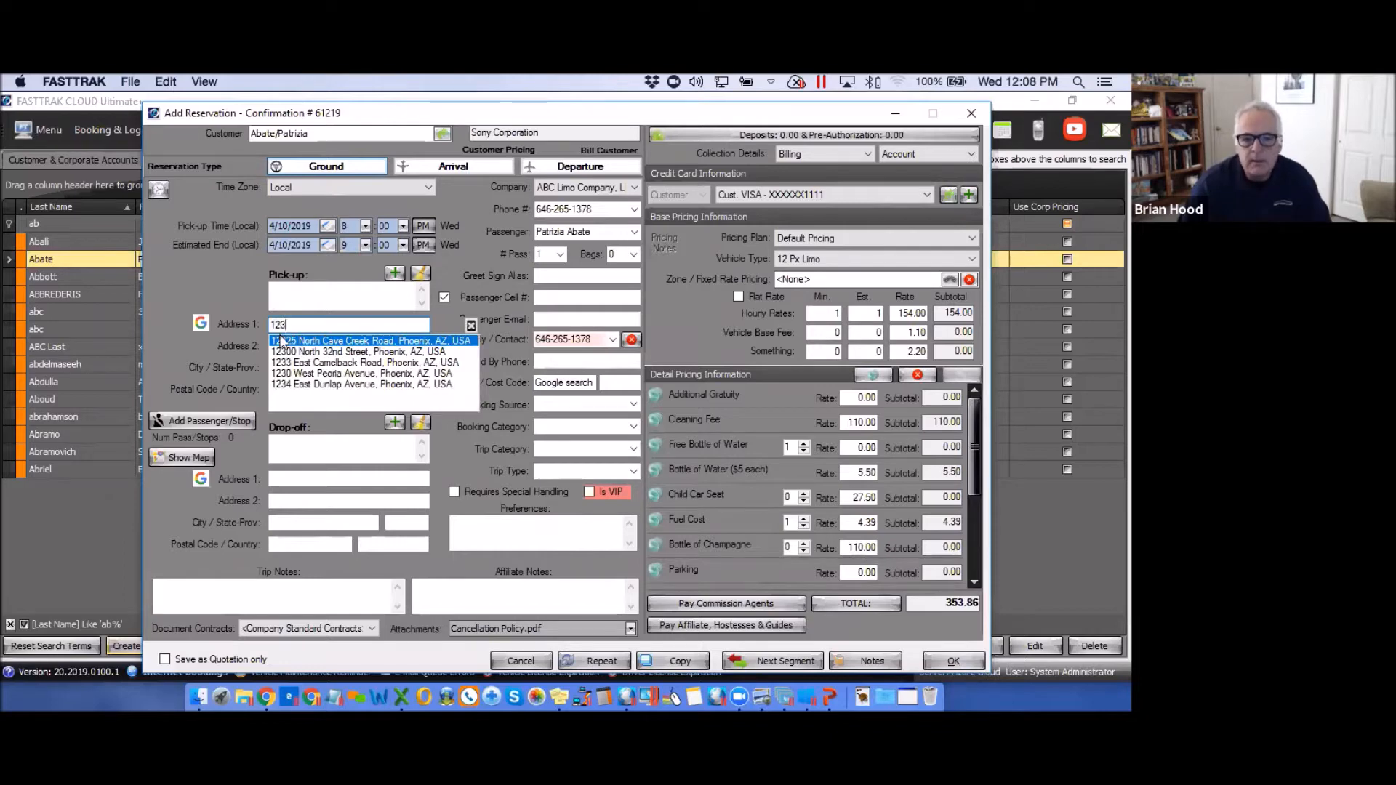
{"action": "left_click_drag", "start_coordinate": [298, 324], "coordinate": [259, 328]}
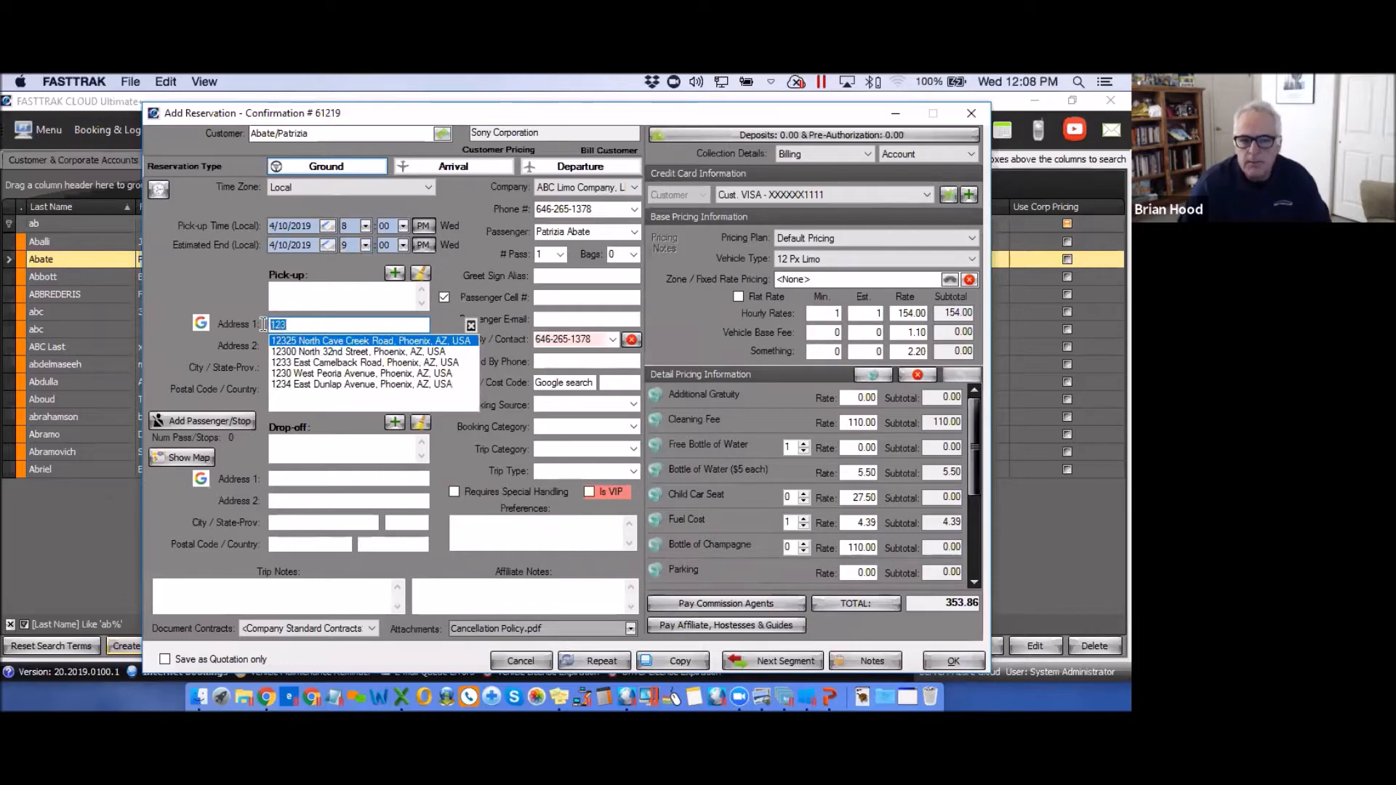
{"action": "type", "text": "pointe"}
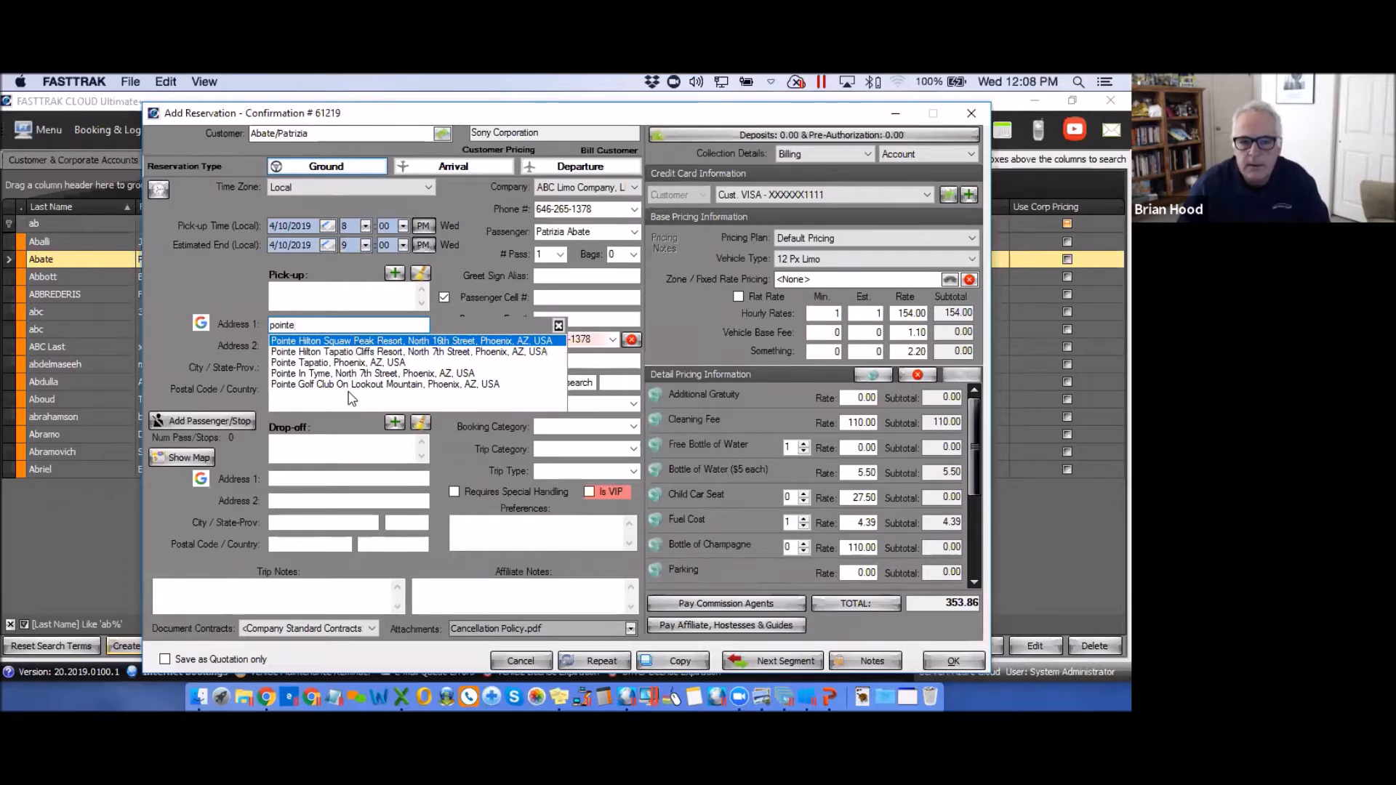
{"action": "left_click", "coordinate": [362, 353]}
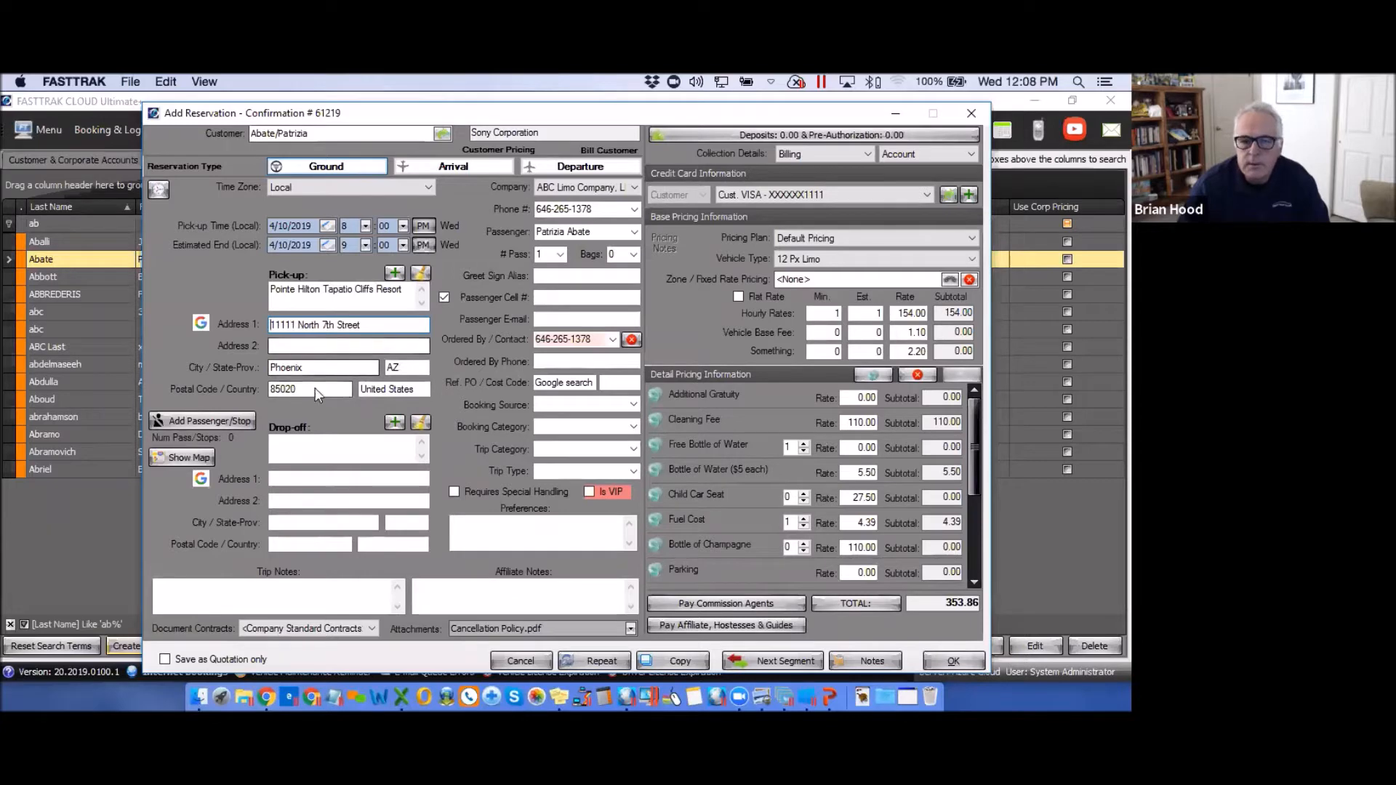
{"action": "left_click_drag", "start_coordinate": [368, 325], "coordinate": [266, 325]}
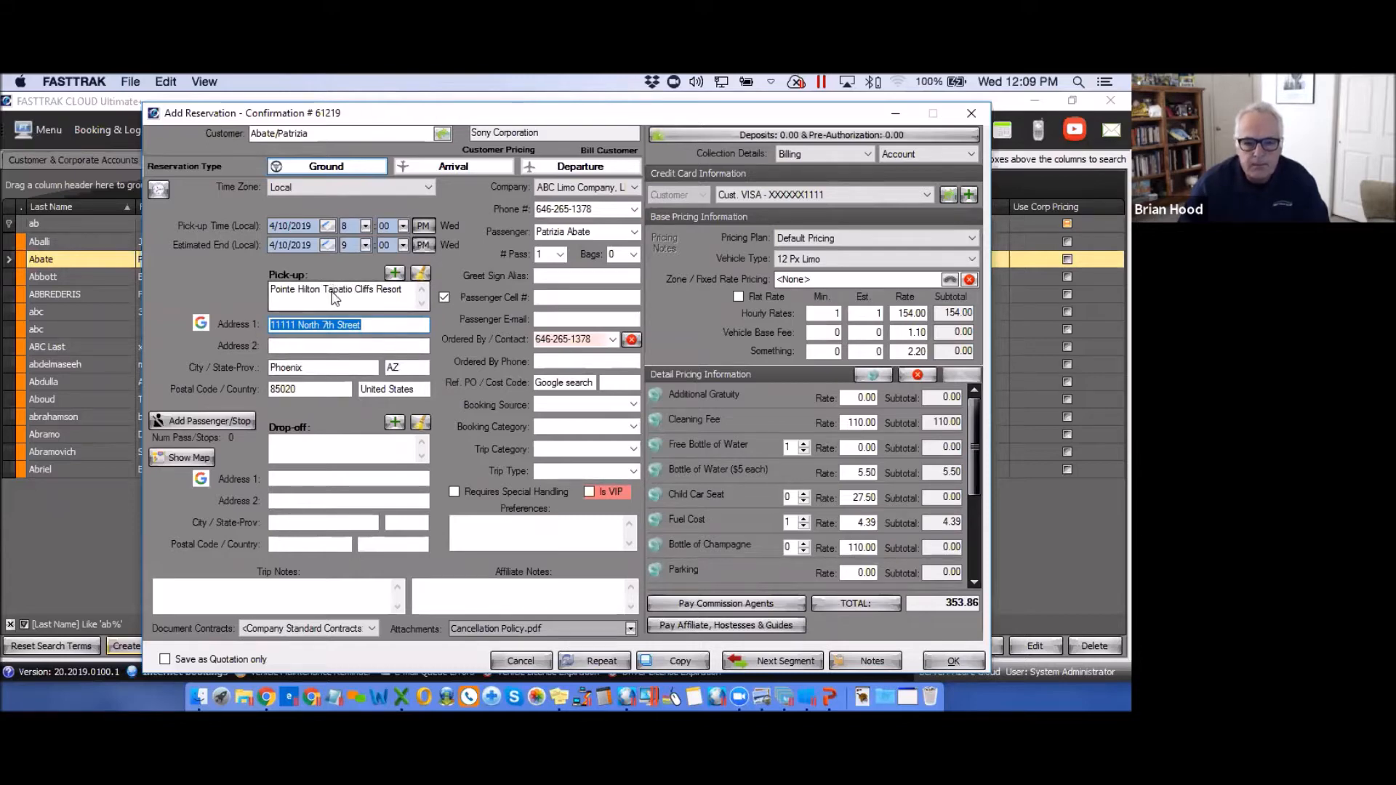
Fill the drop-off address from the first suggestion for "234" and clear all drop-off fields again
{"action": "left_click", "coordinate": [277, 479]}
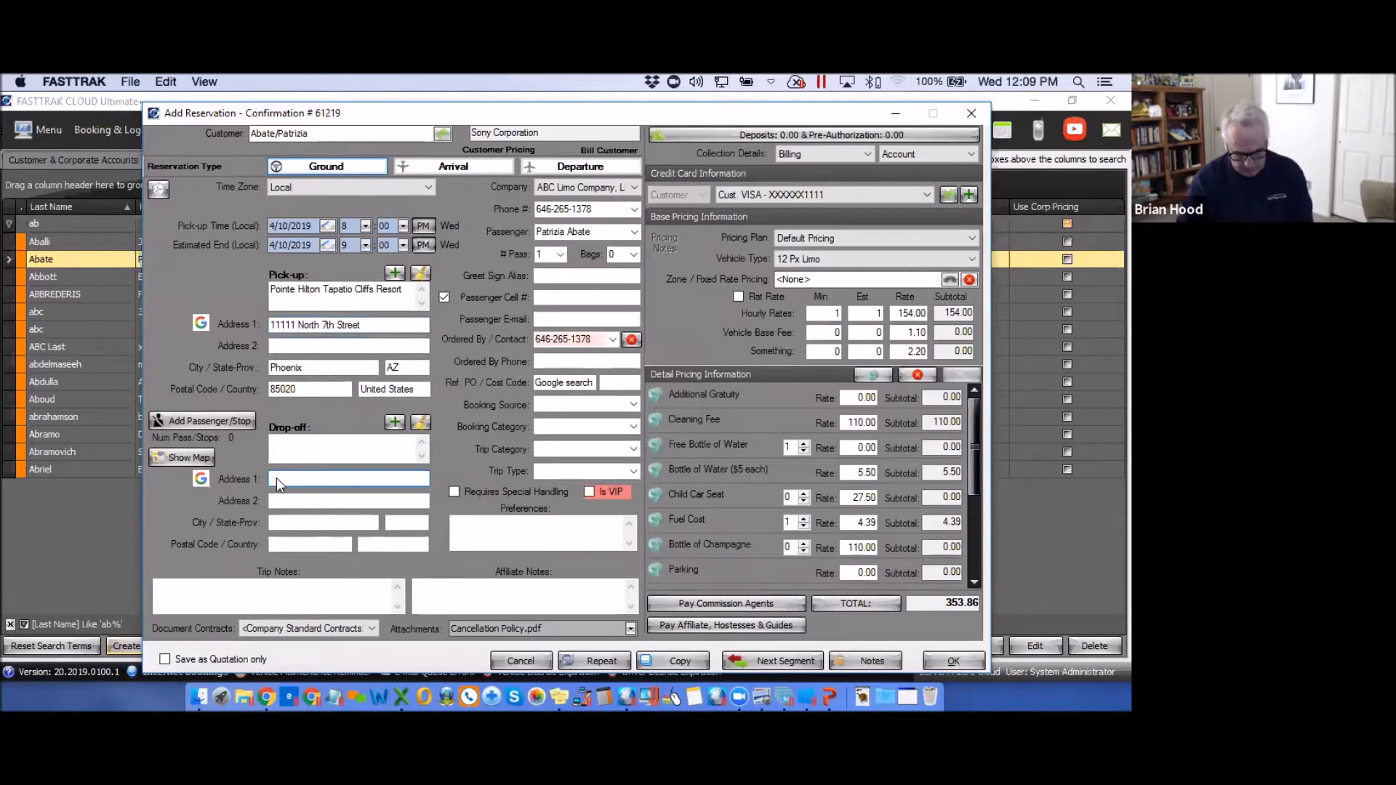
{"action": "type", "text": "234"}
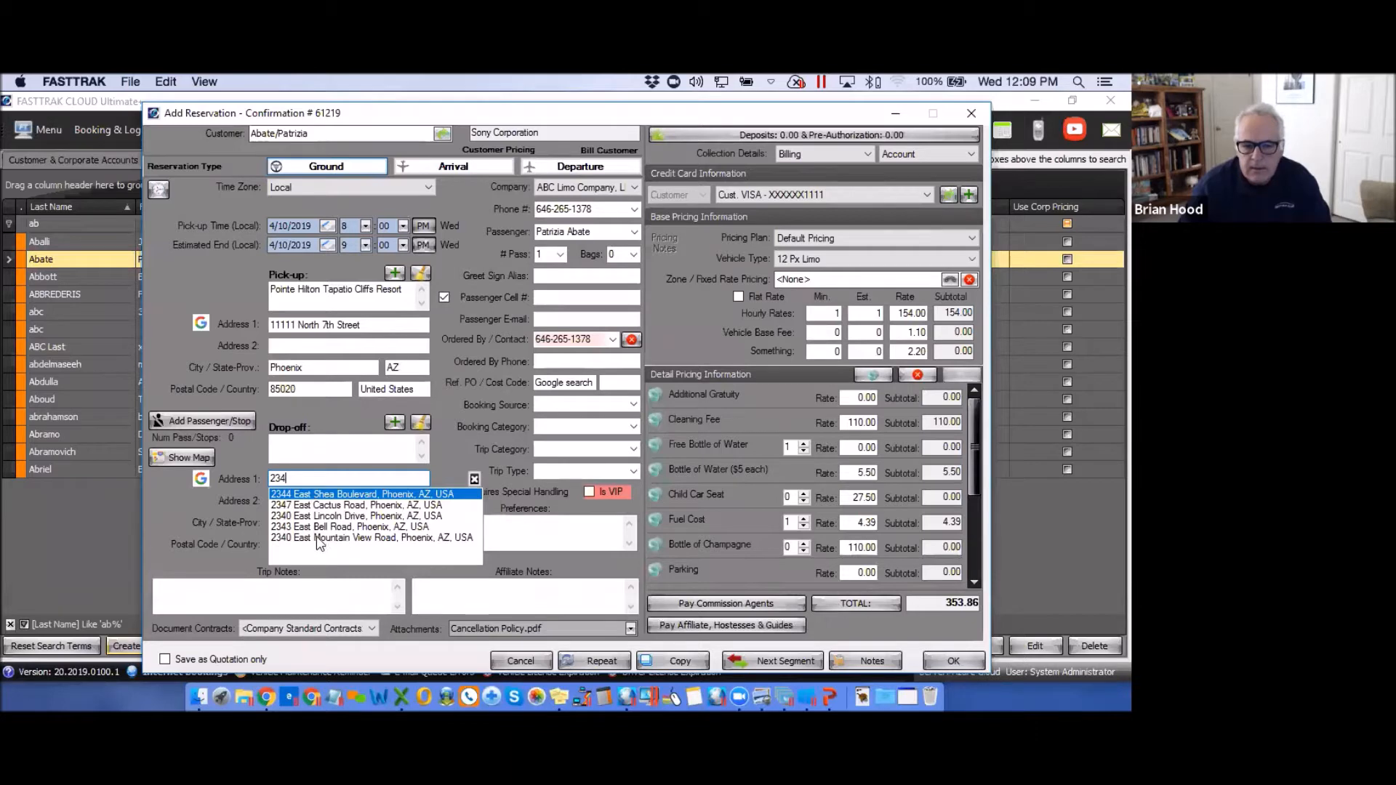
{"action": "left_click", "coordinate": [317, 496]}
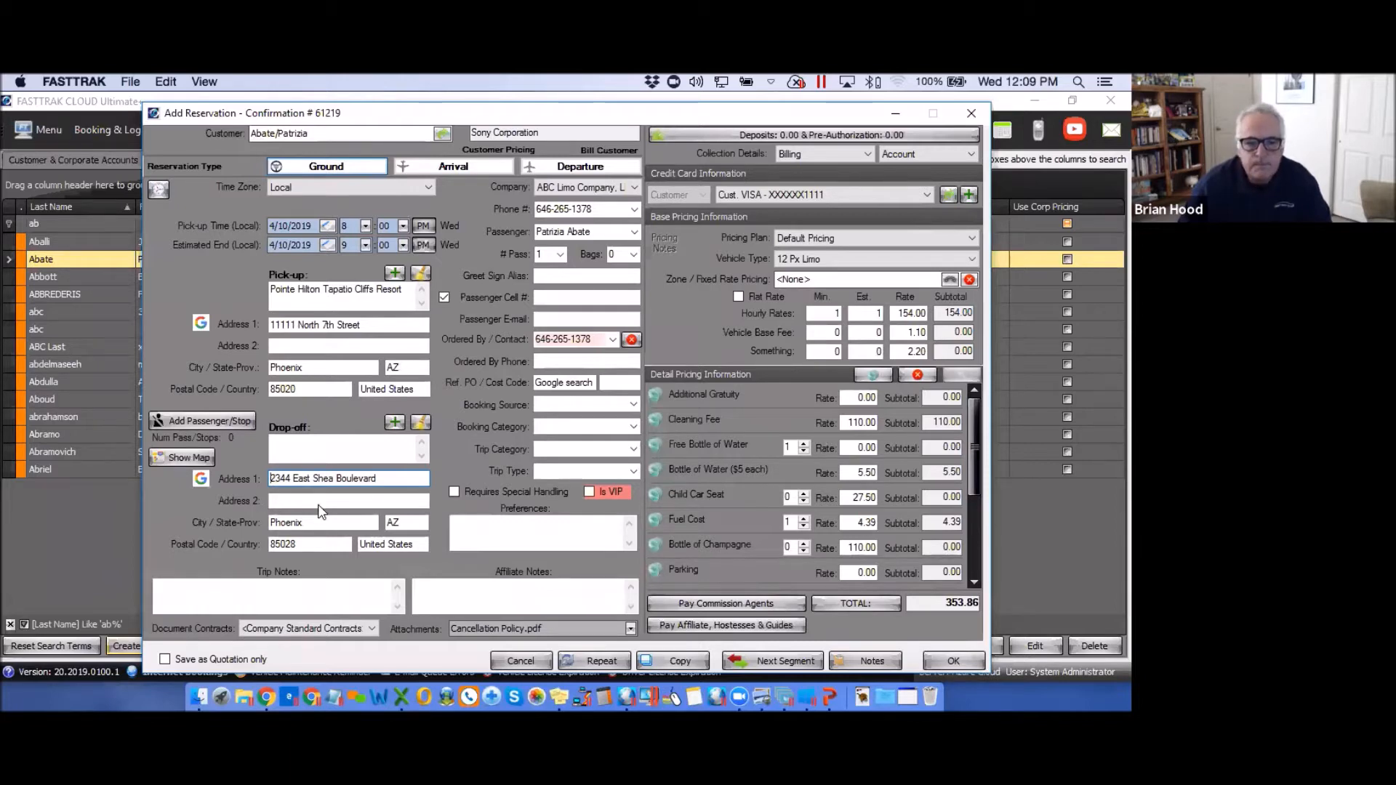
{"action": "left_click_drag", "start_coordinate": [379, 479], "coordinate": [260, 478]}
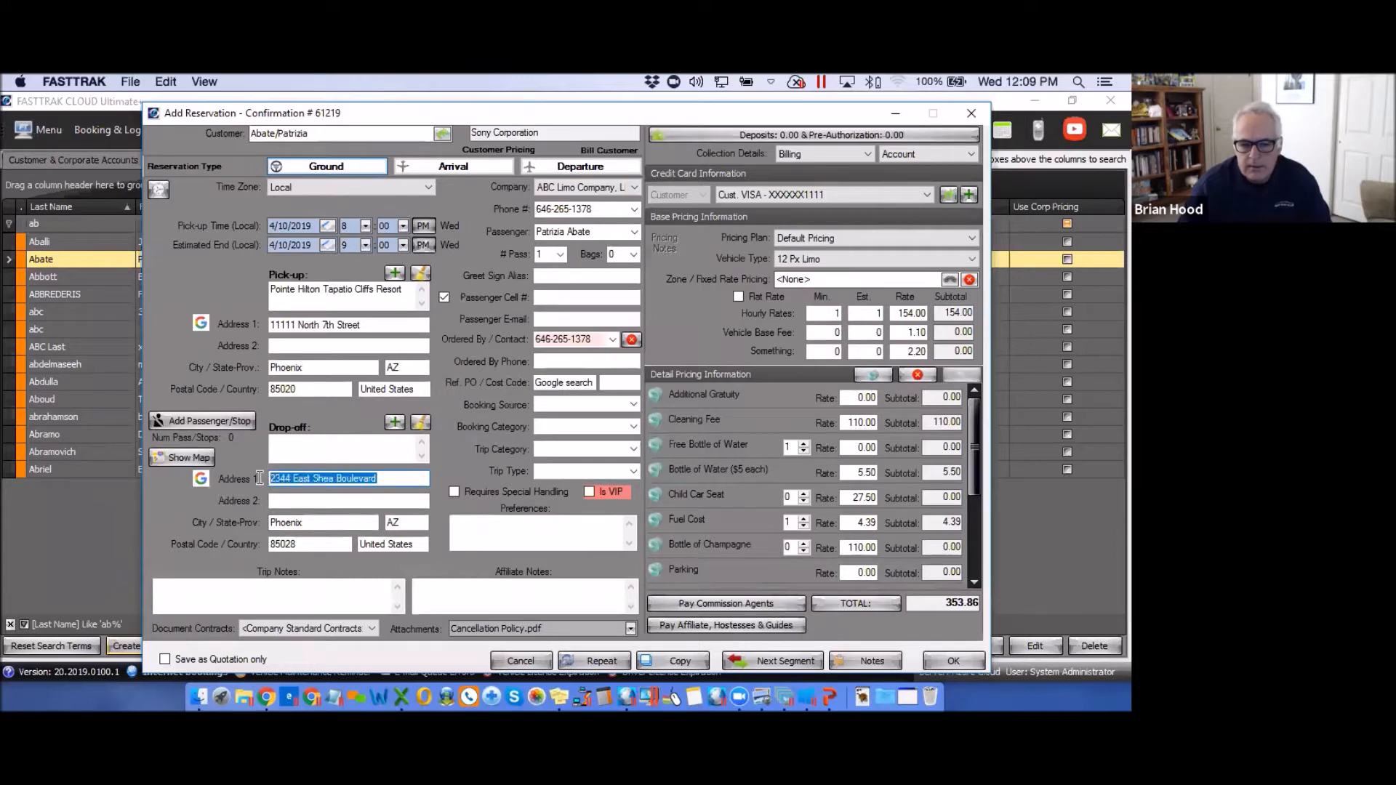
{"action": "left_click", "coordinate": [422, 426]}
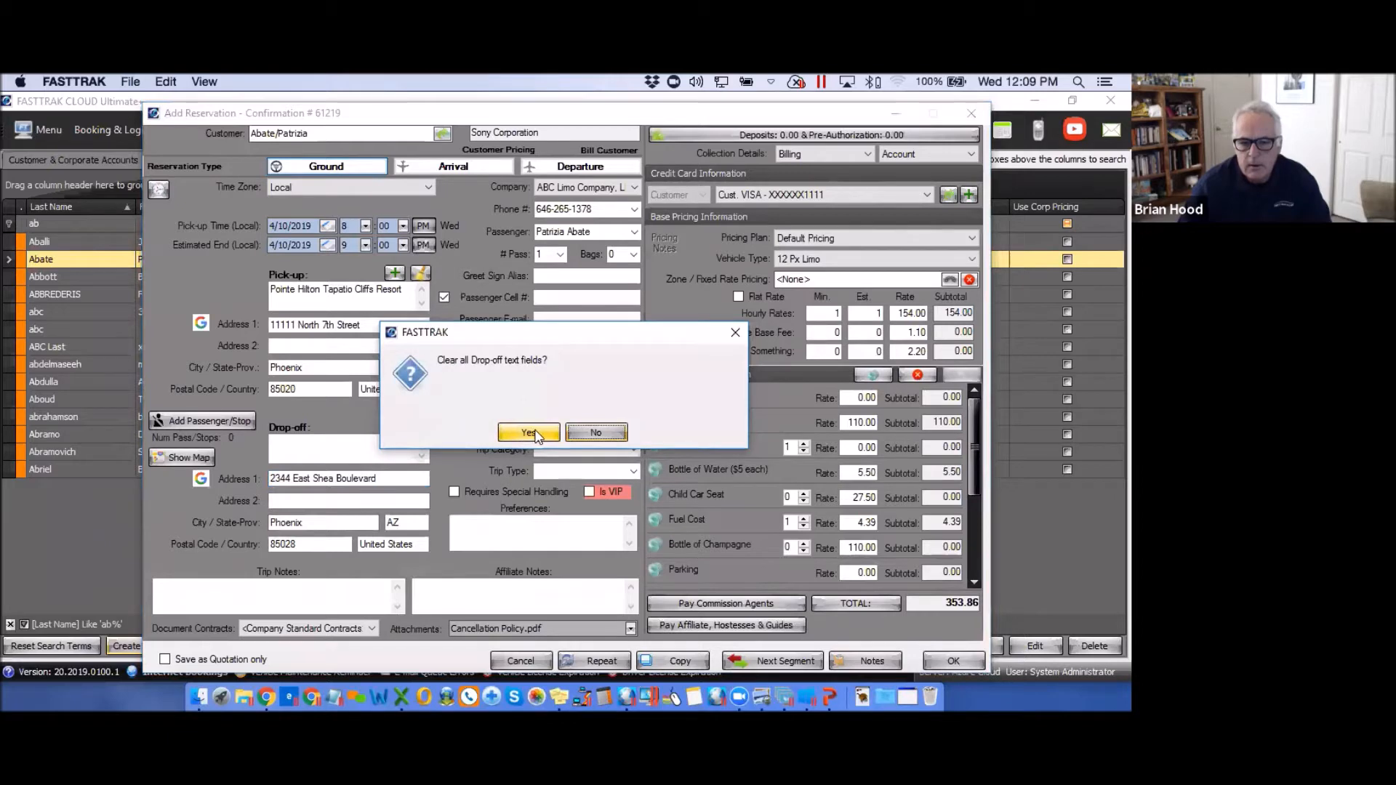
{"action": "left_click", "coordinate": [531, 432]}
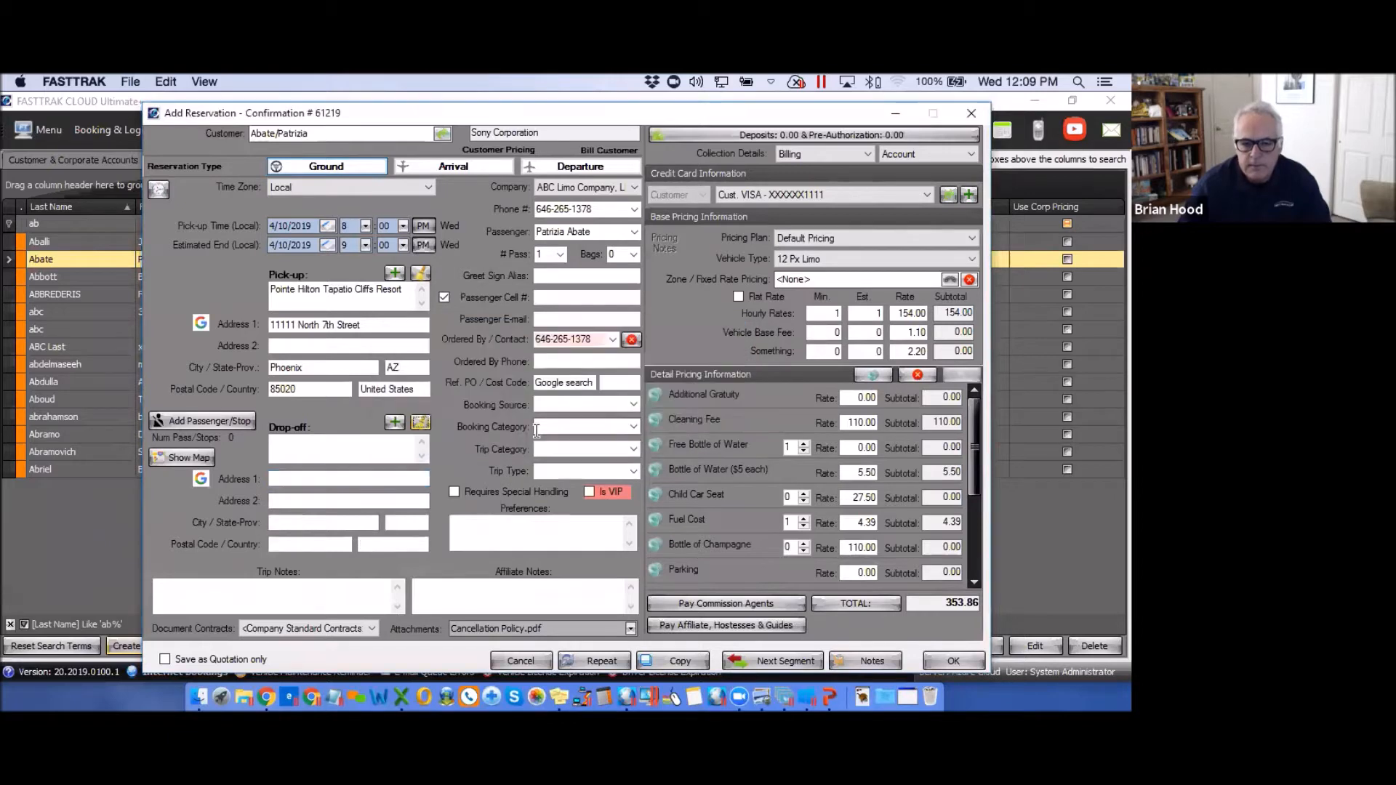
Look up "2345" for the drop-off address and fill it in from the first Phoenix suggestion
{"action": "left_click", "coordinate": [284, 478]}
{"action": "type", "text": "234"}
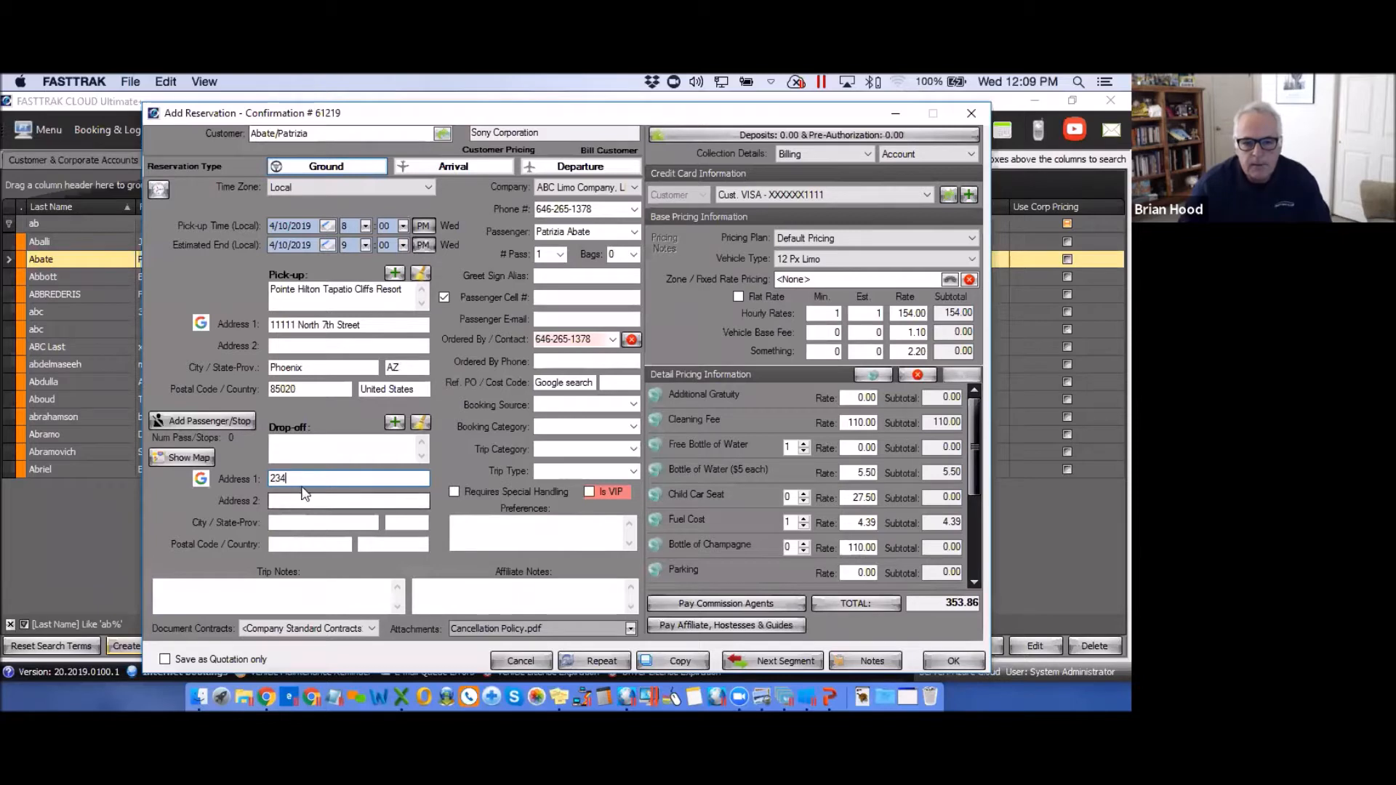
{"action": "left_click_drag", "start_coordinate": [295, 478], "coordinate": [251, 477]}
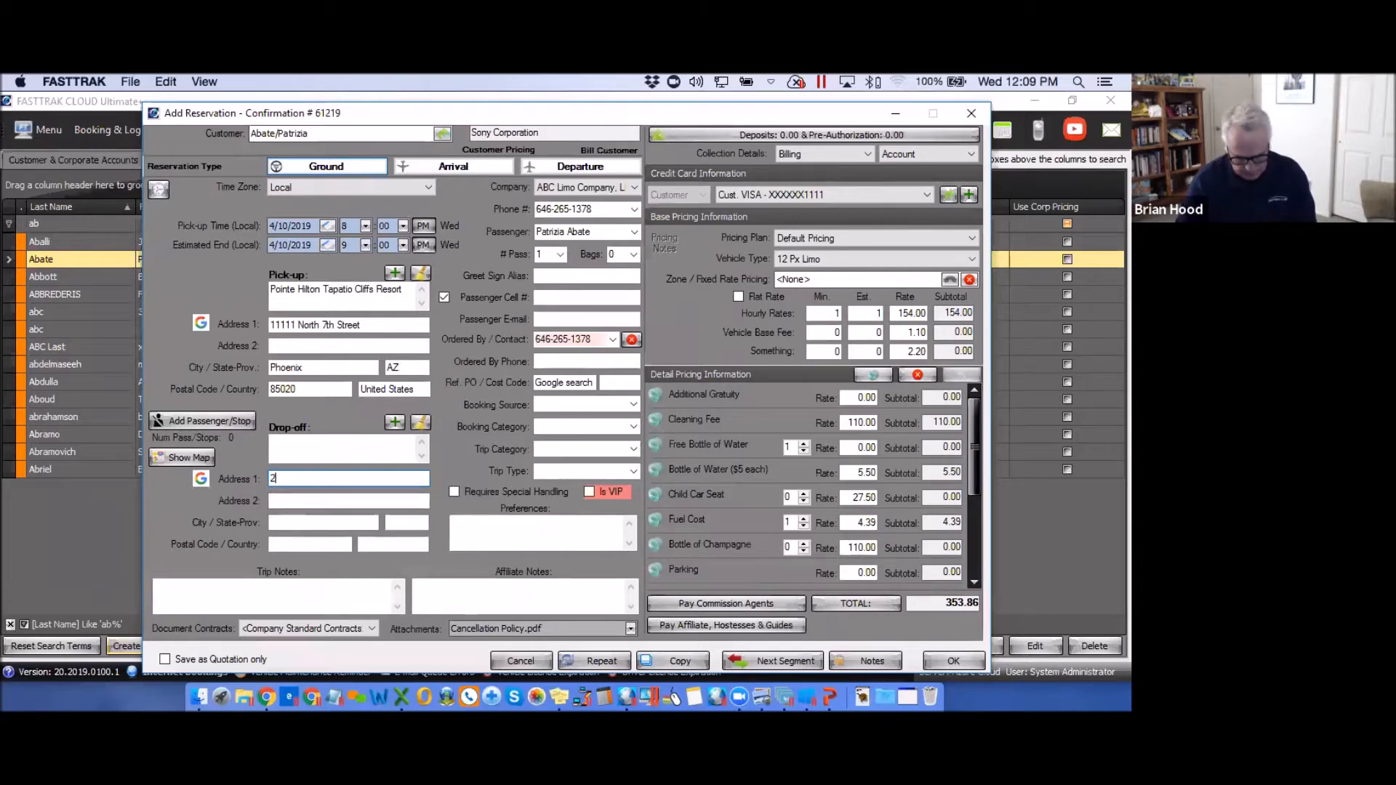
{"action": "type", "text": "2345"}
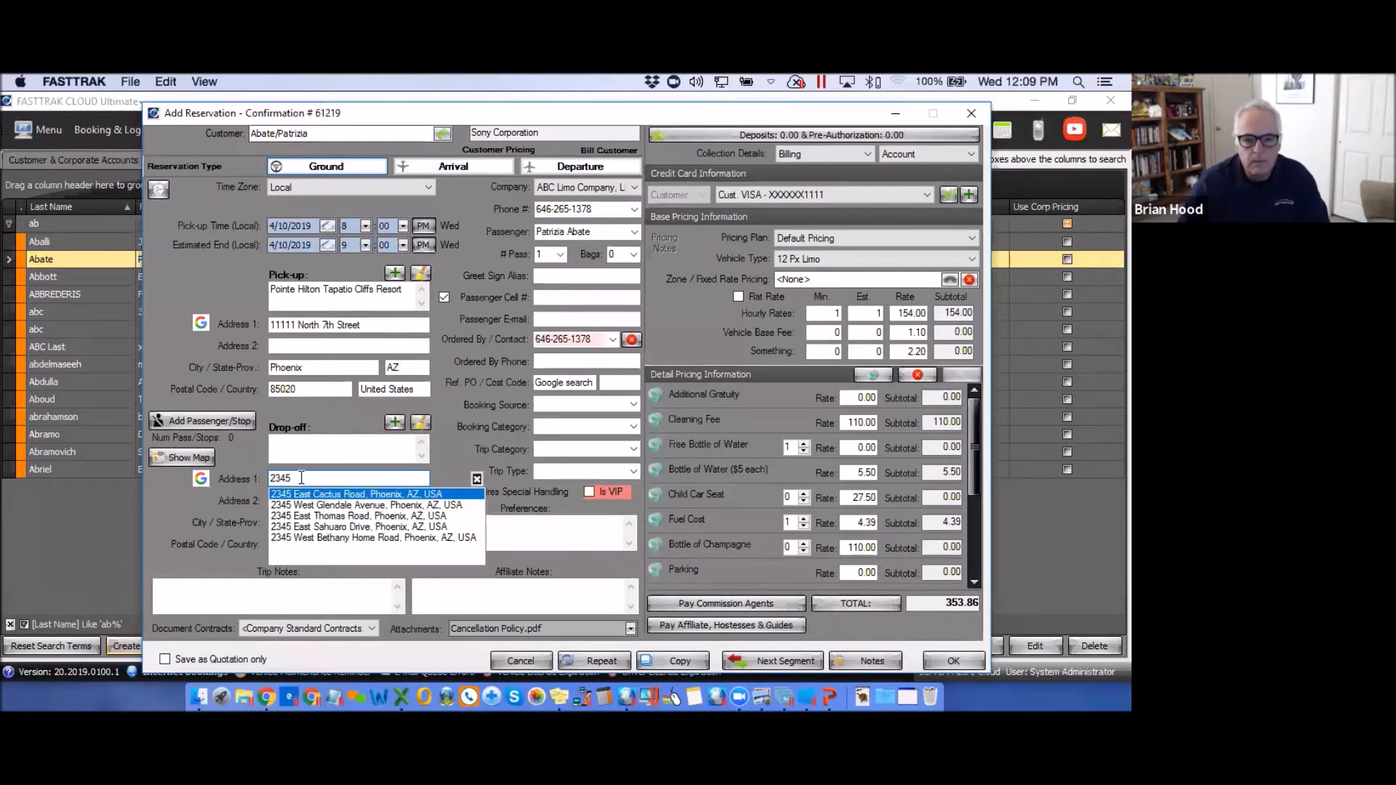
{"action": "left_click", "coordinate": [312, 495]}
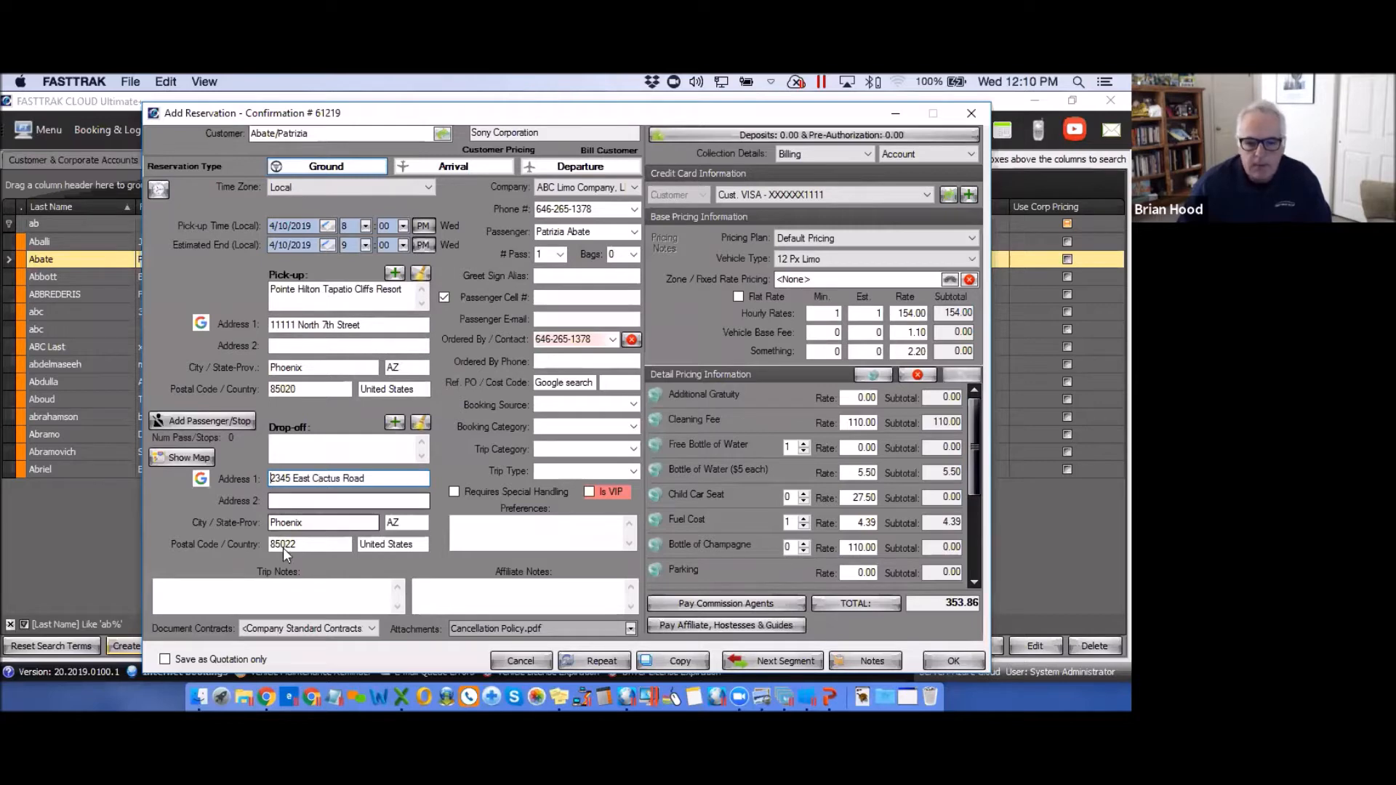
Enter "trip notes" as the reservation's trip notes
{"action": "left_click", "coordinate": [224, 590]}
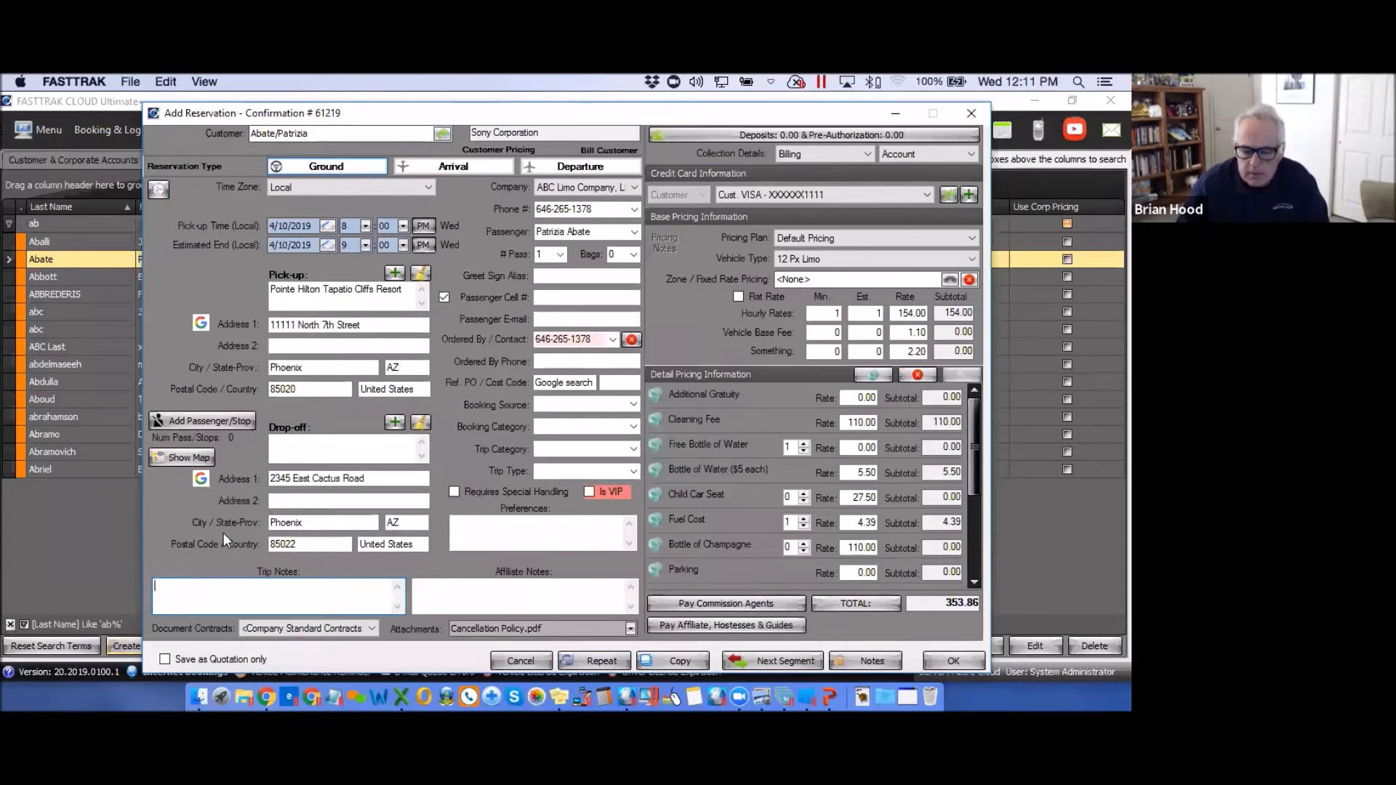
{"action": "left_click_drag", "start_coordinate": [373, 476], "coordinate": [265, 477]}
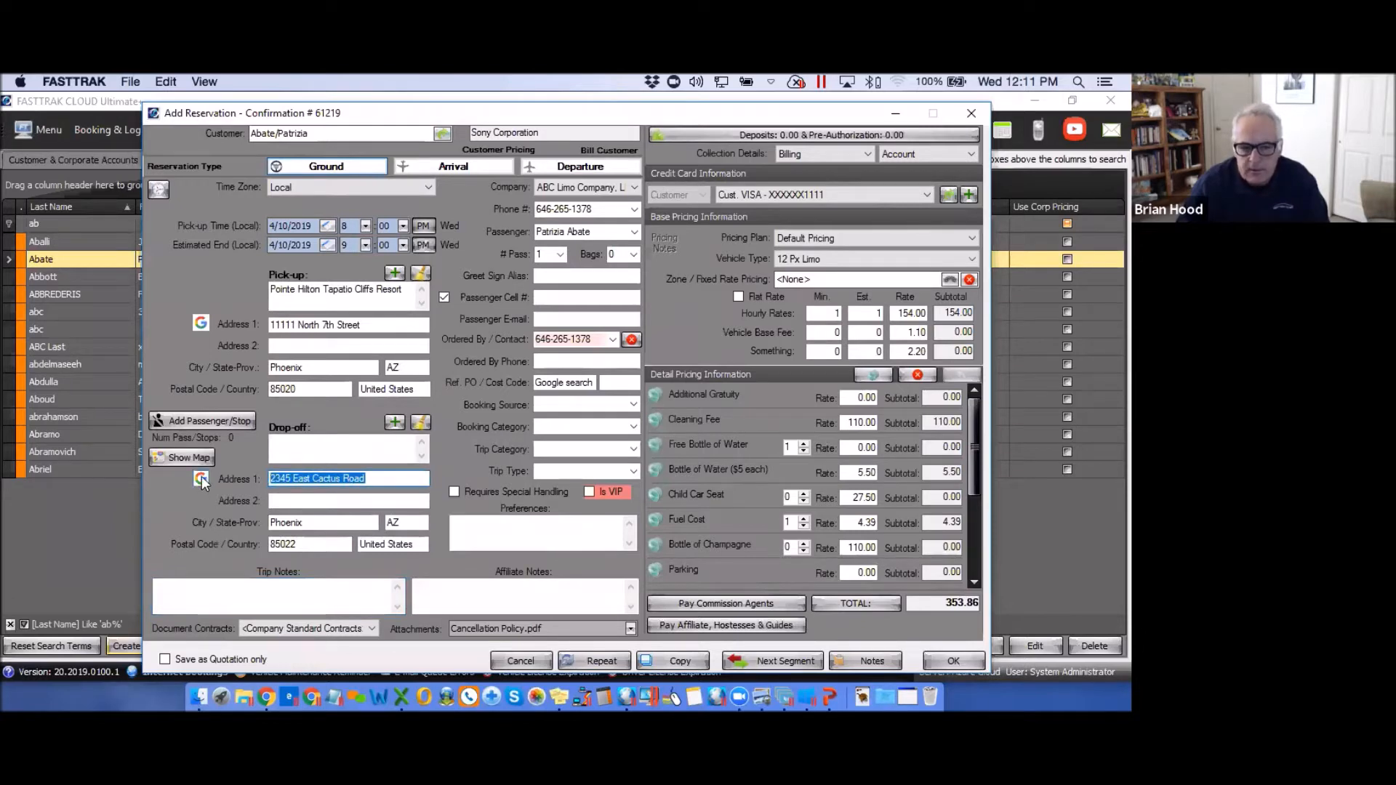
{"action": "mouse_move", "coordinate": [202, 478]}
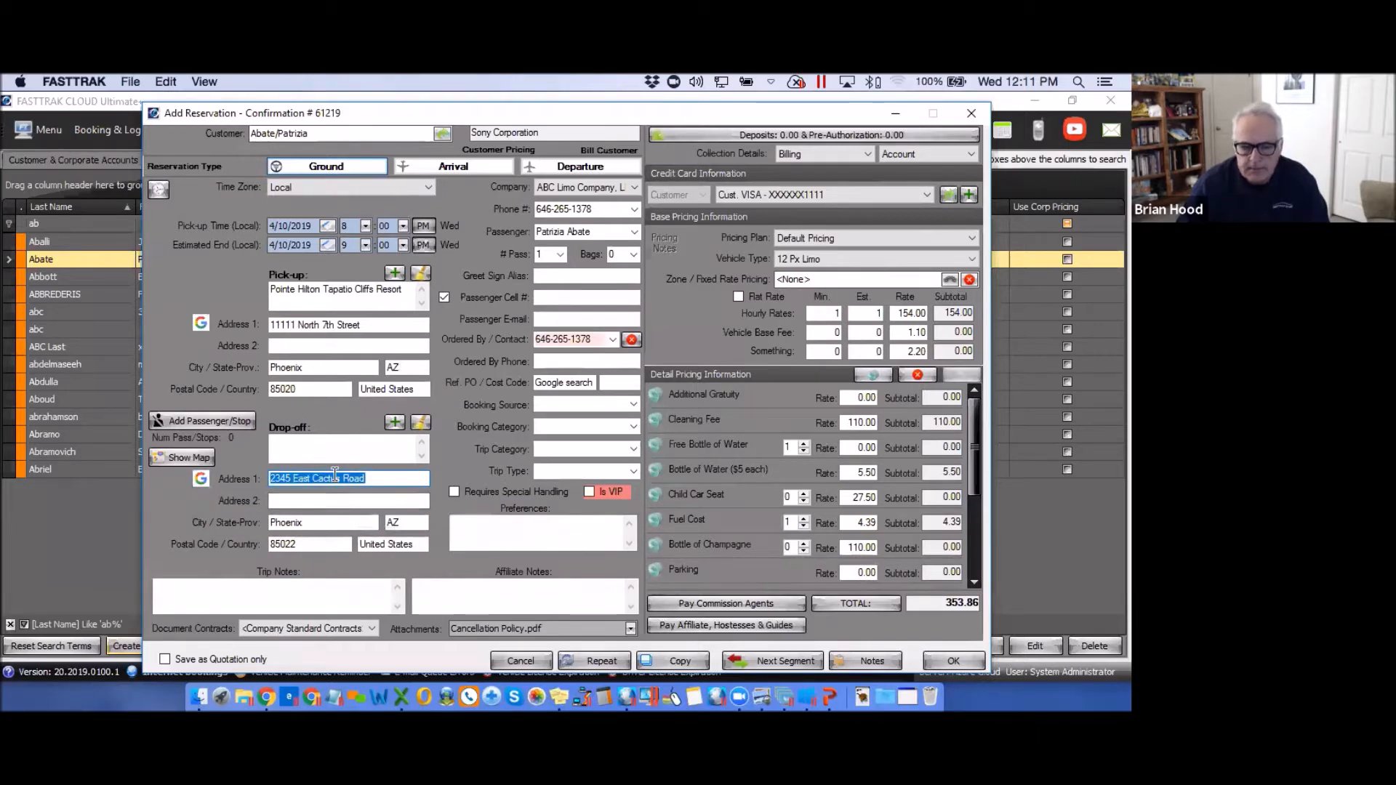
{"action": "left_click", "coordinate": [220, 594]}
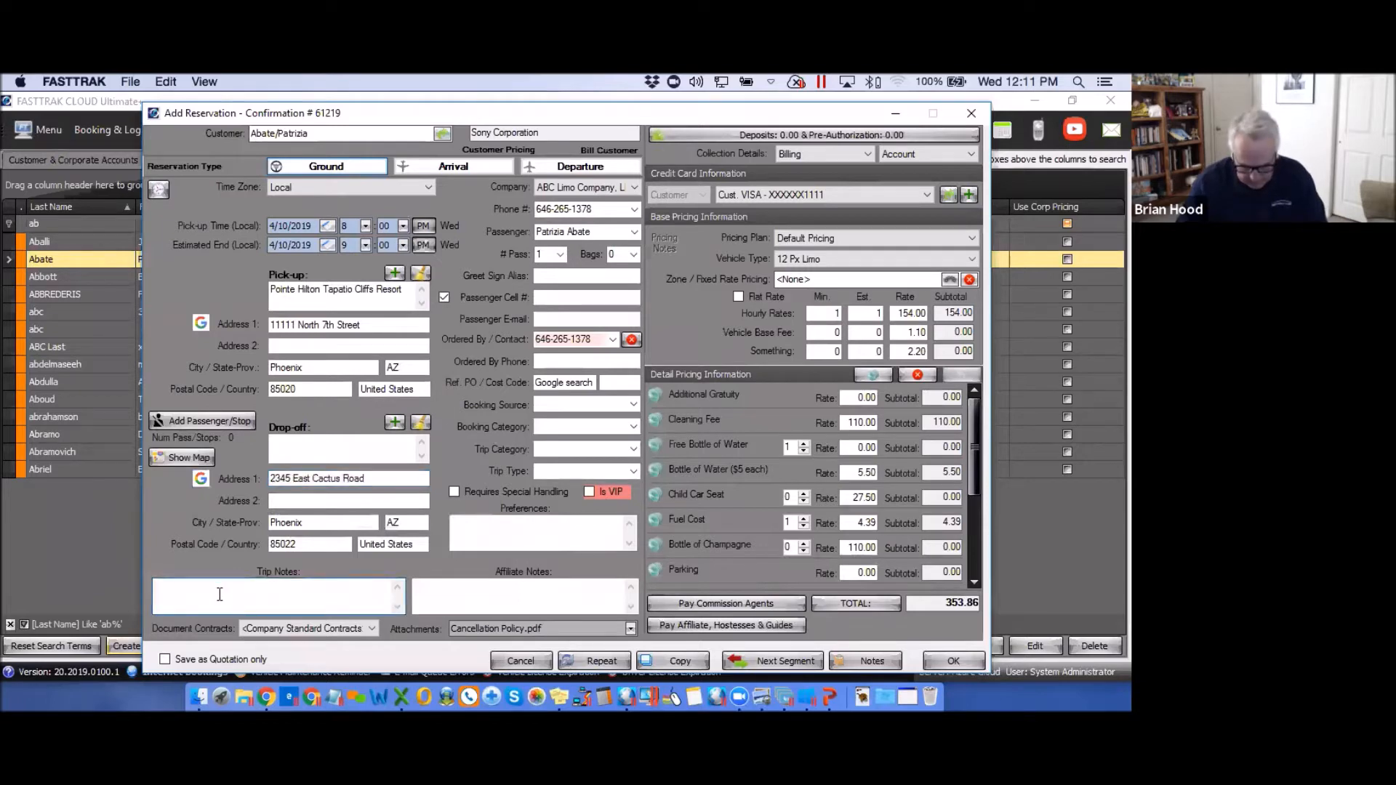
{"action": "type", "text": "trip"}
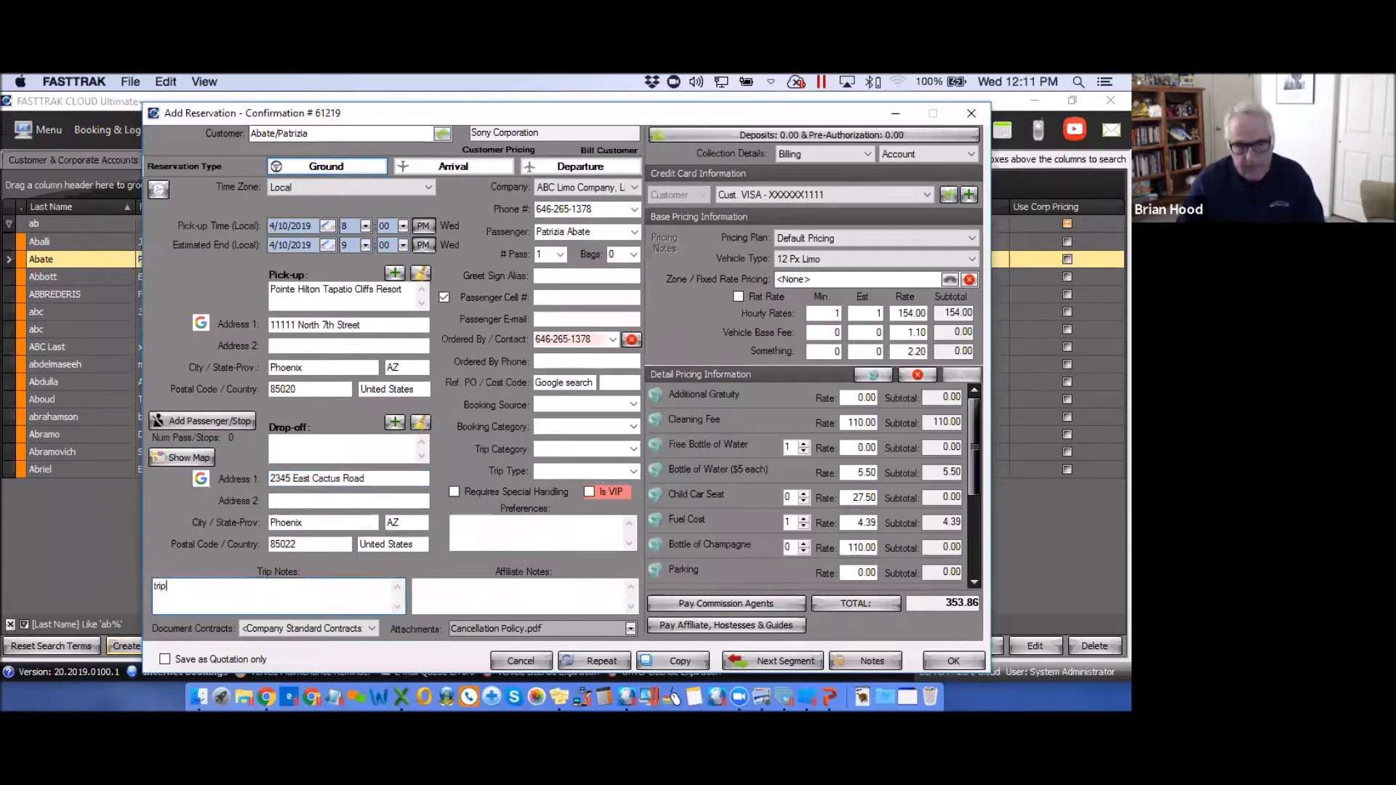
{"action": "type", "text": " n"}
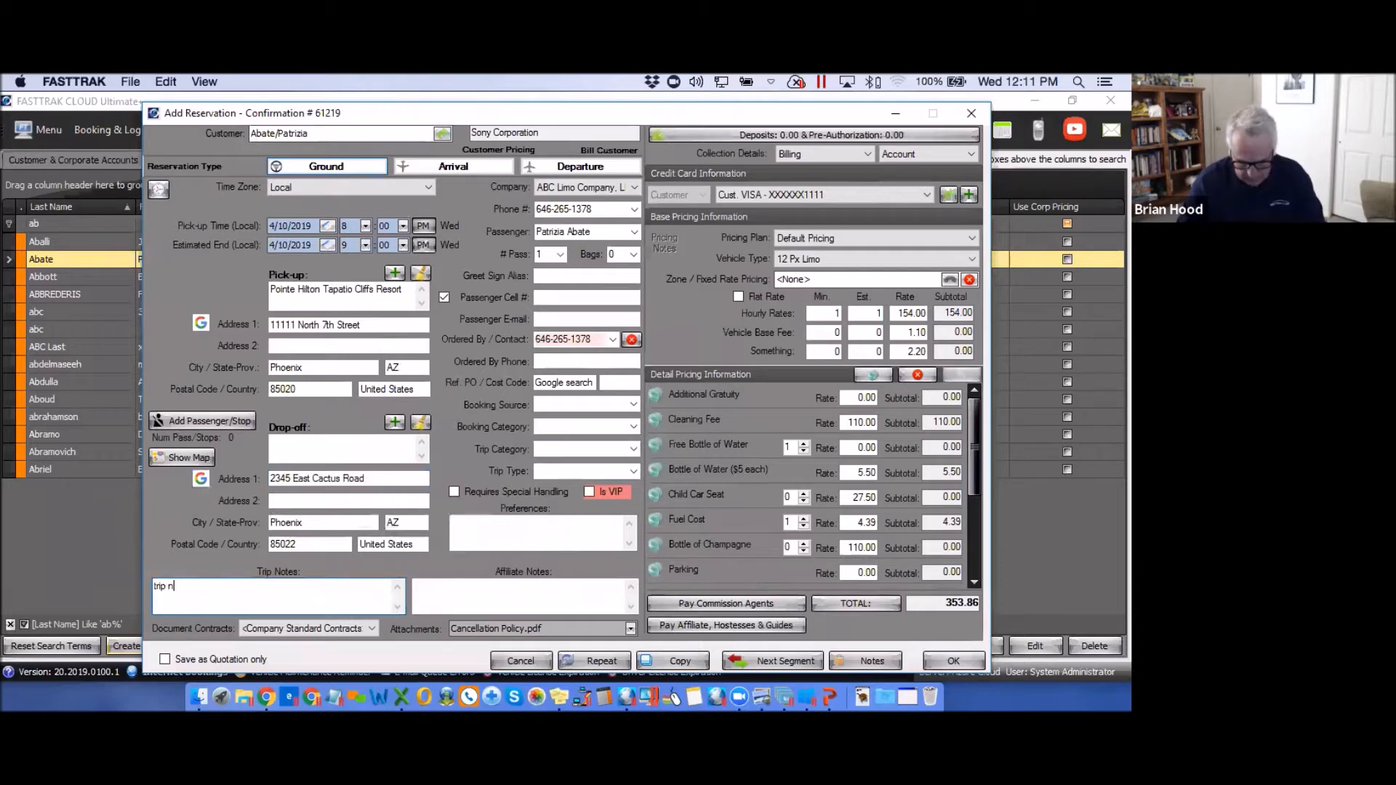
{"action": "type", "text": "otes"}
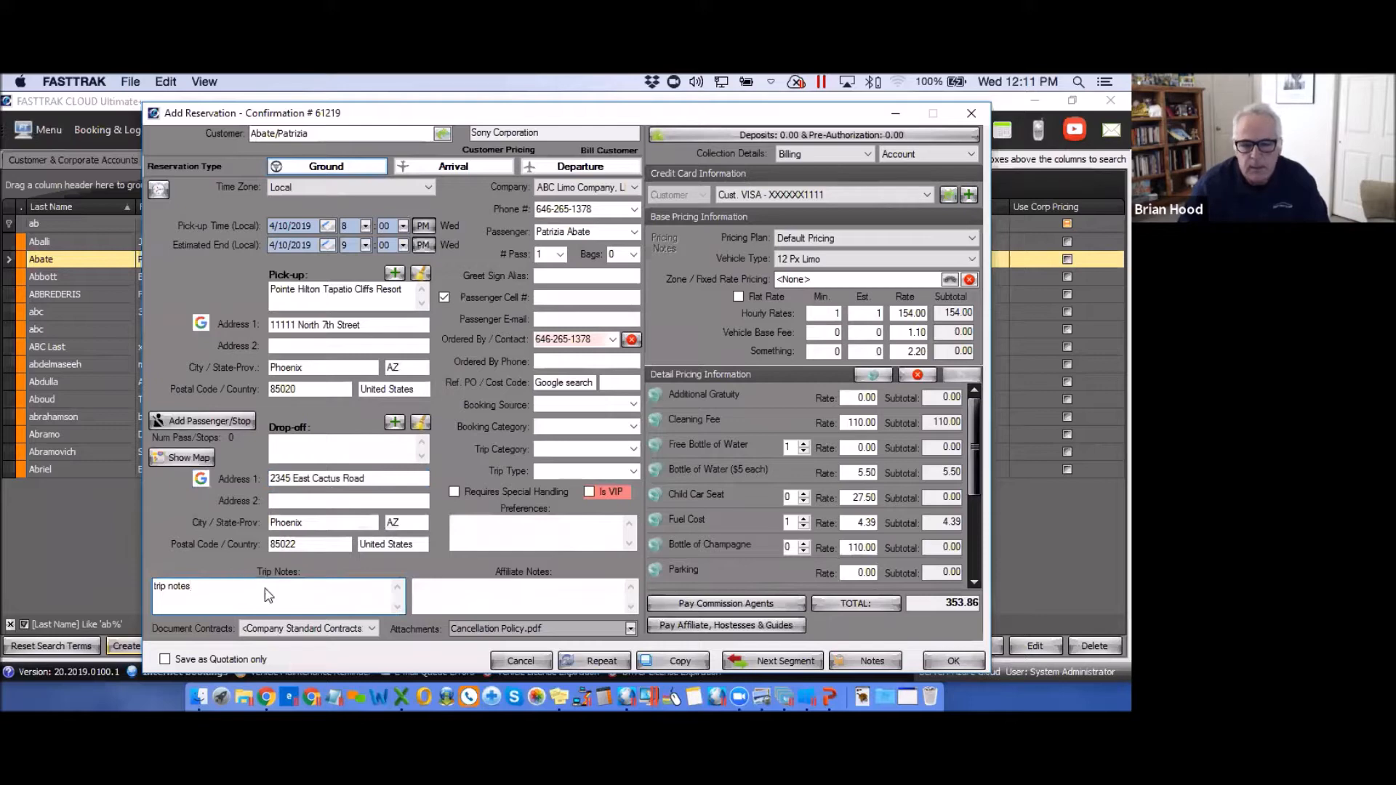
{"action": "left_click", "coordinate": [466, 526]}
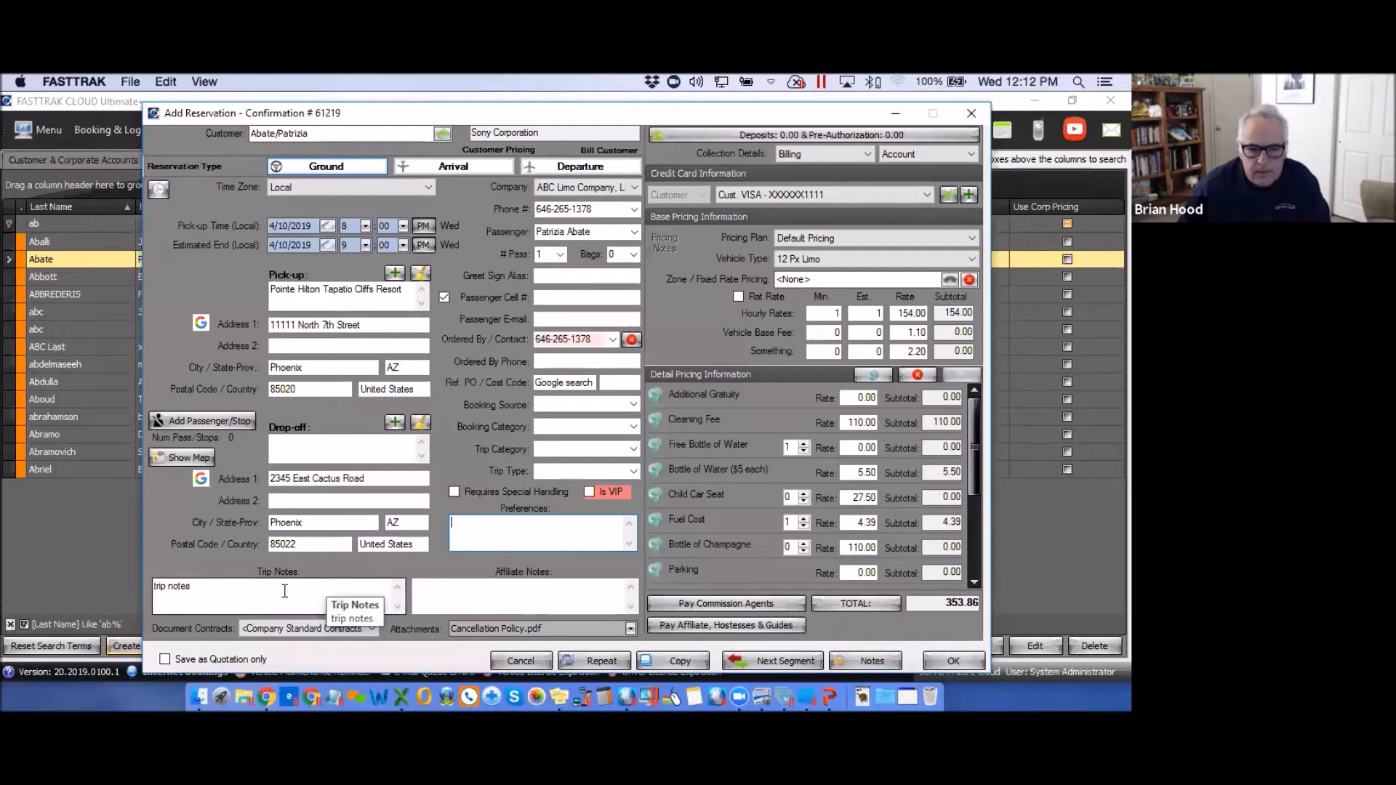
{"action": "left_click_drag", "start_coordinate": [195, 588], "coordinate": [149, 587]}
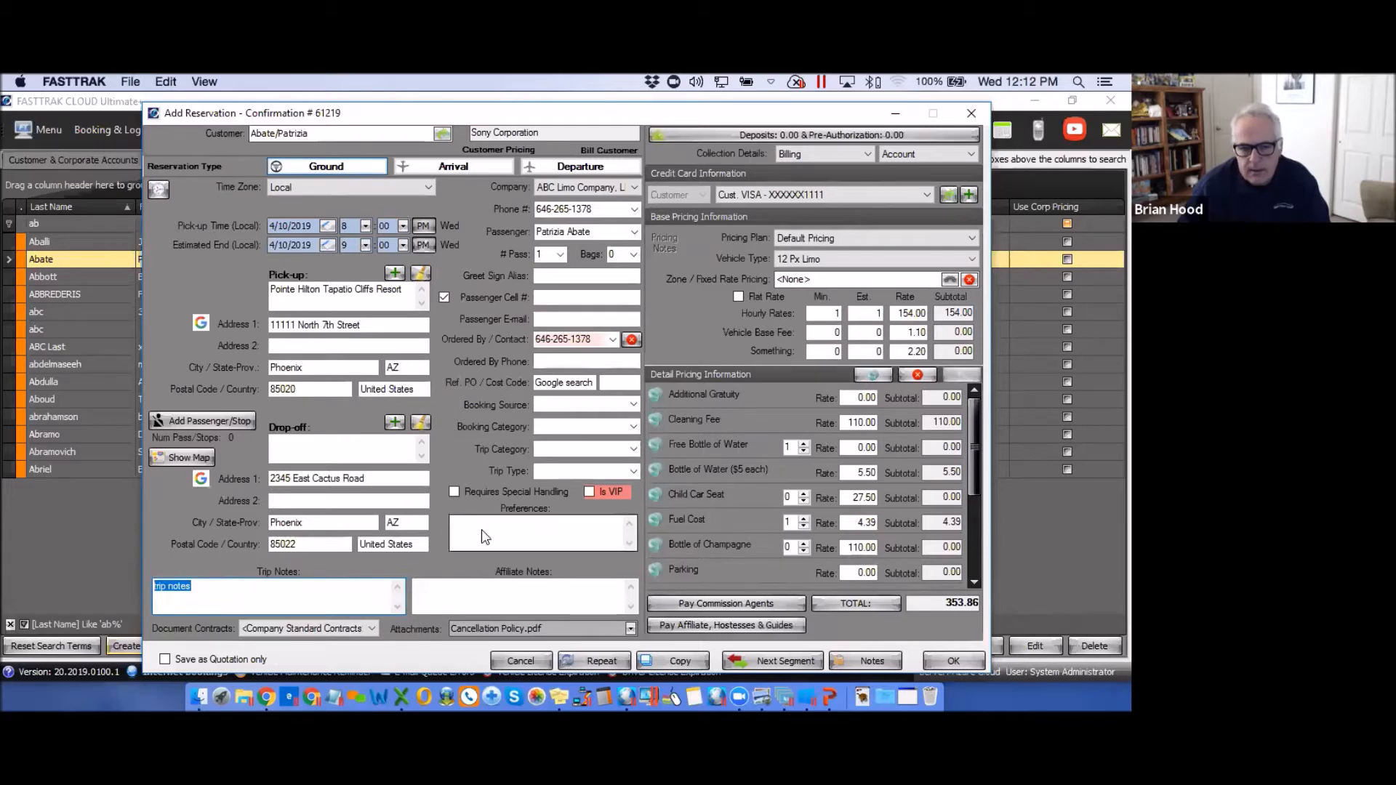
{"action": "left_click", "coordinate": [635, 189]}
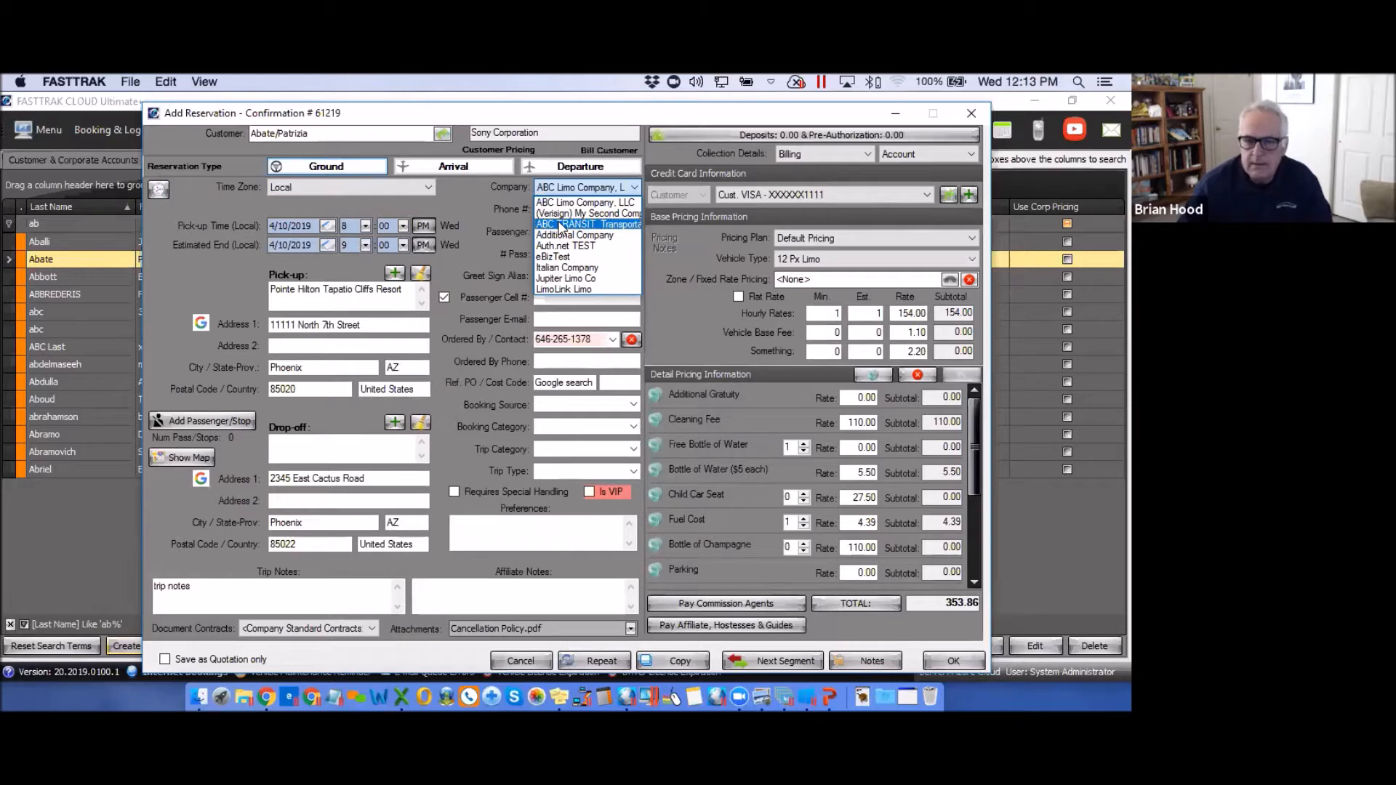
{"action": "left_click", "coordinate": [468, 199]}
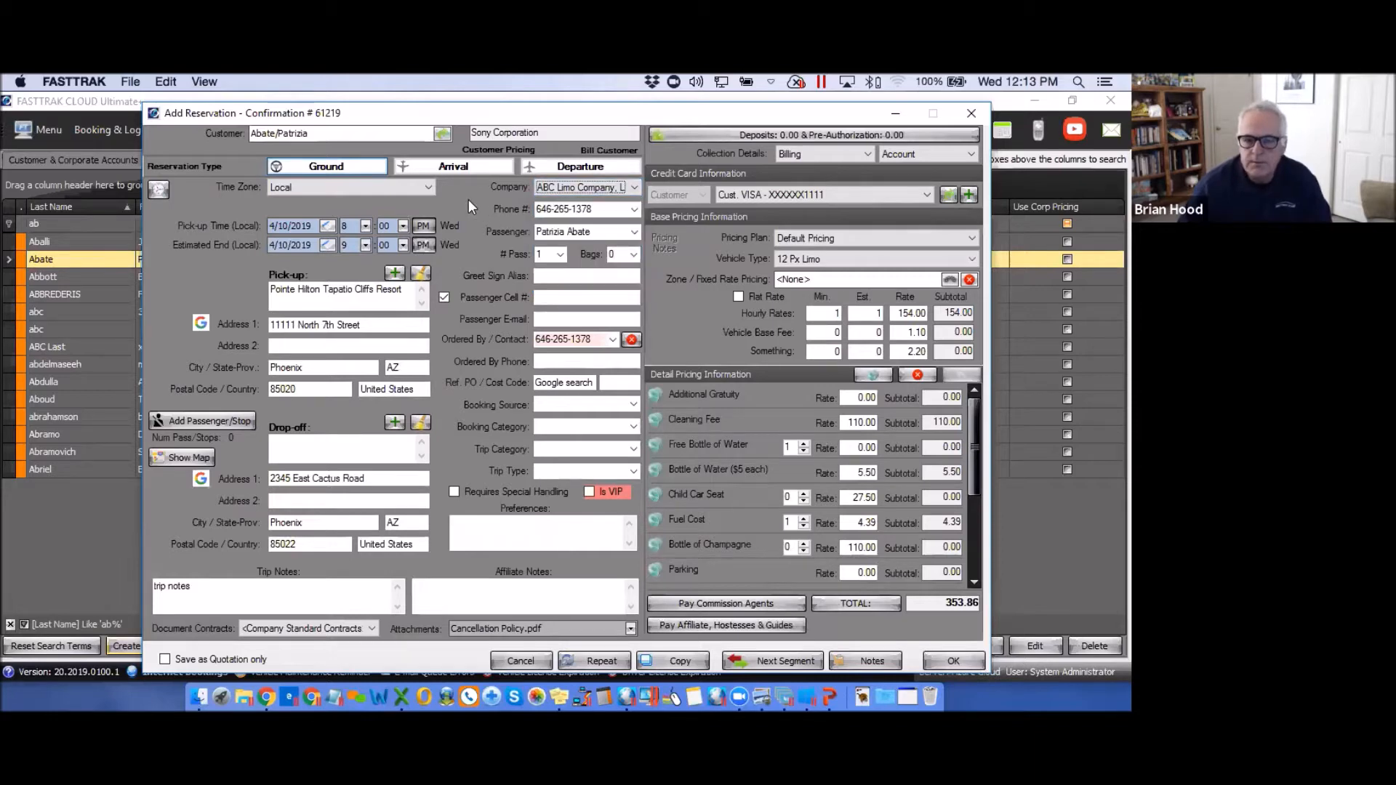
Replace the reservation's passenger with another passenger's title and last name
{"action": "left_click", "coordinate": [602, 208]}
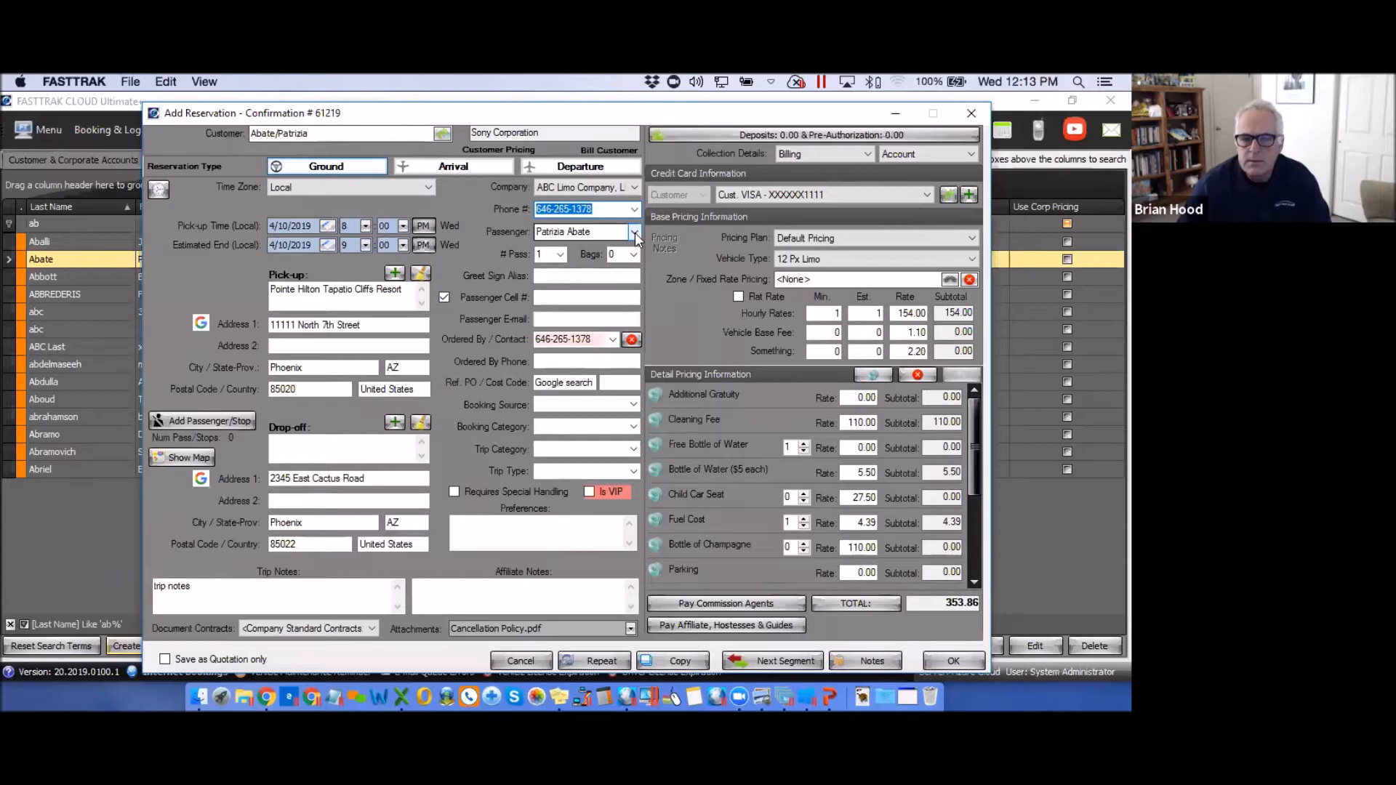
{"action": "key", "text": "Tab"}
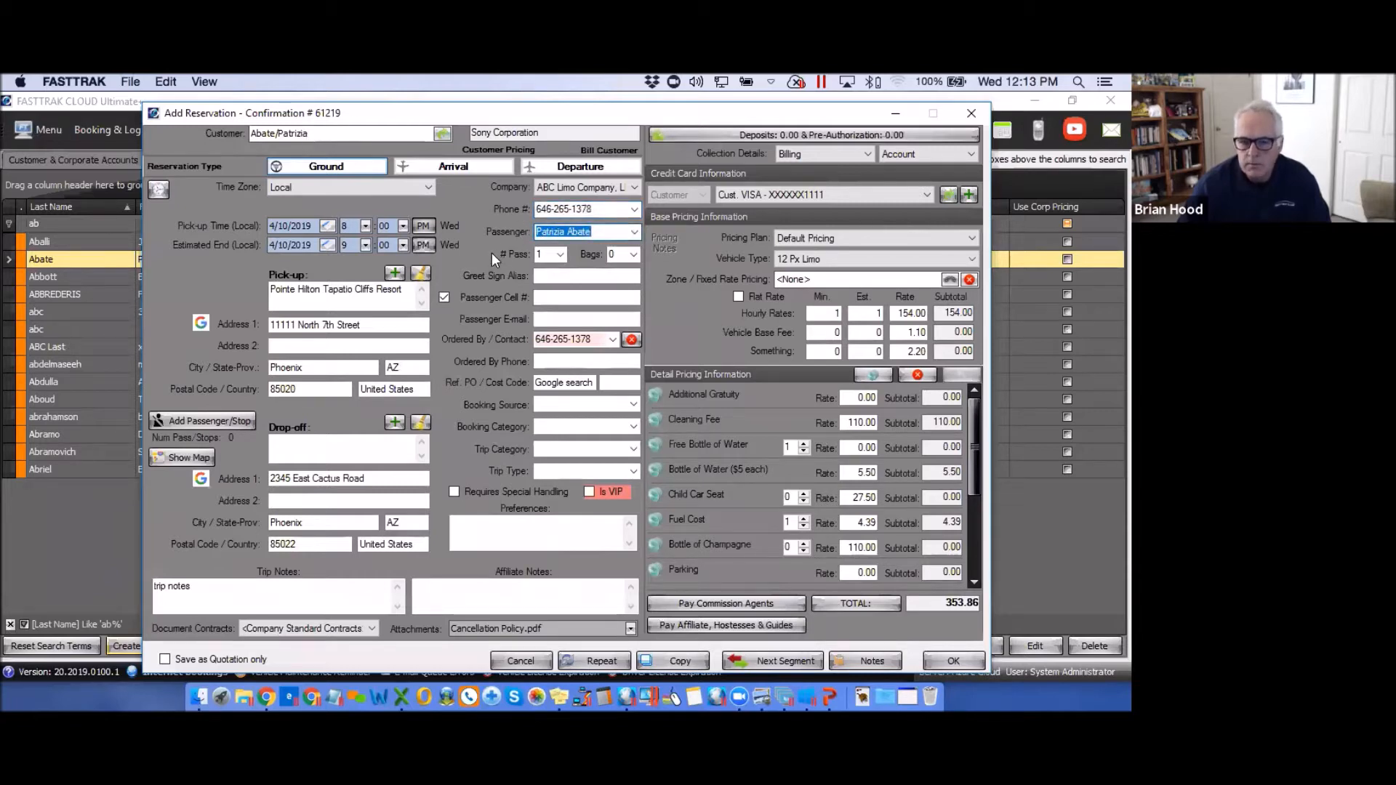
{"action": "type", "text": "M"}
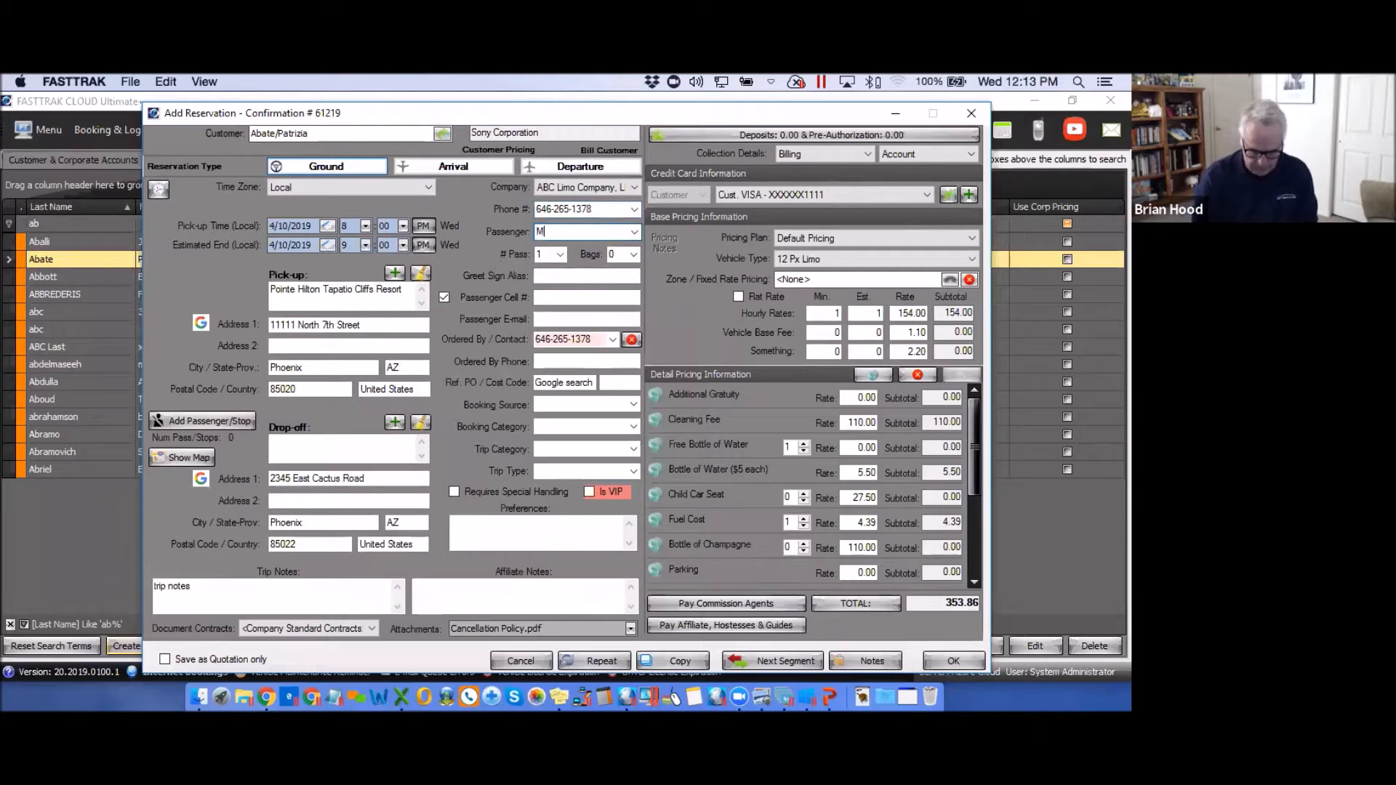
{"action": "type", "text": "r Jones"}
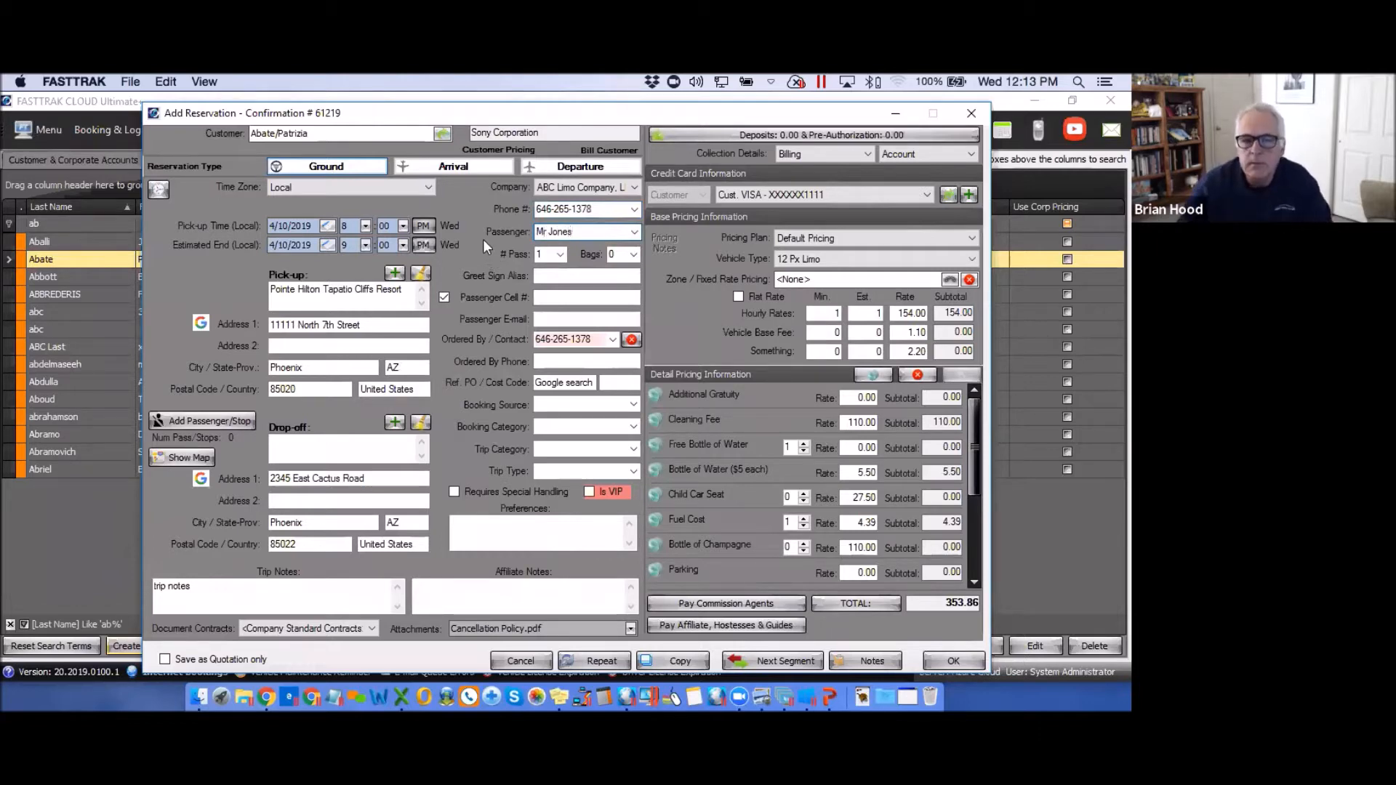
Choose the customer from the saved passengers and dismiss the passenger verification without copying any address or other fields
{"action": "left_click", "coordinate": [635, 233]}
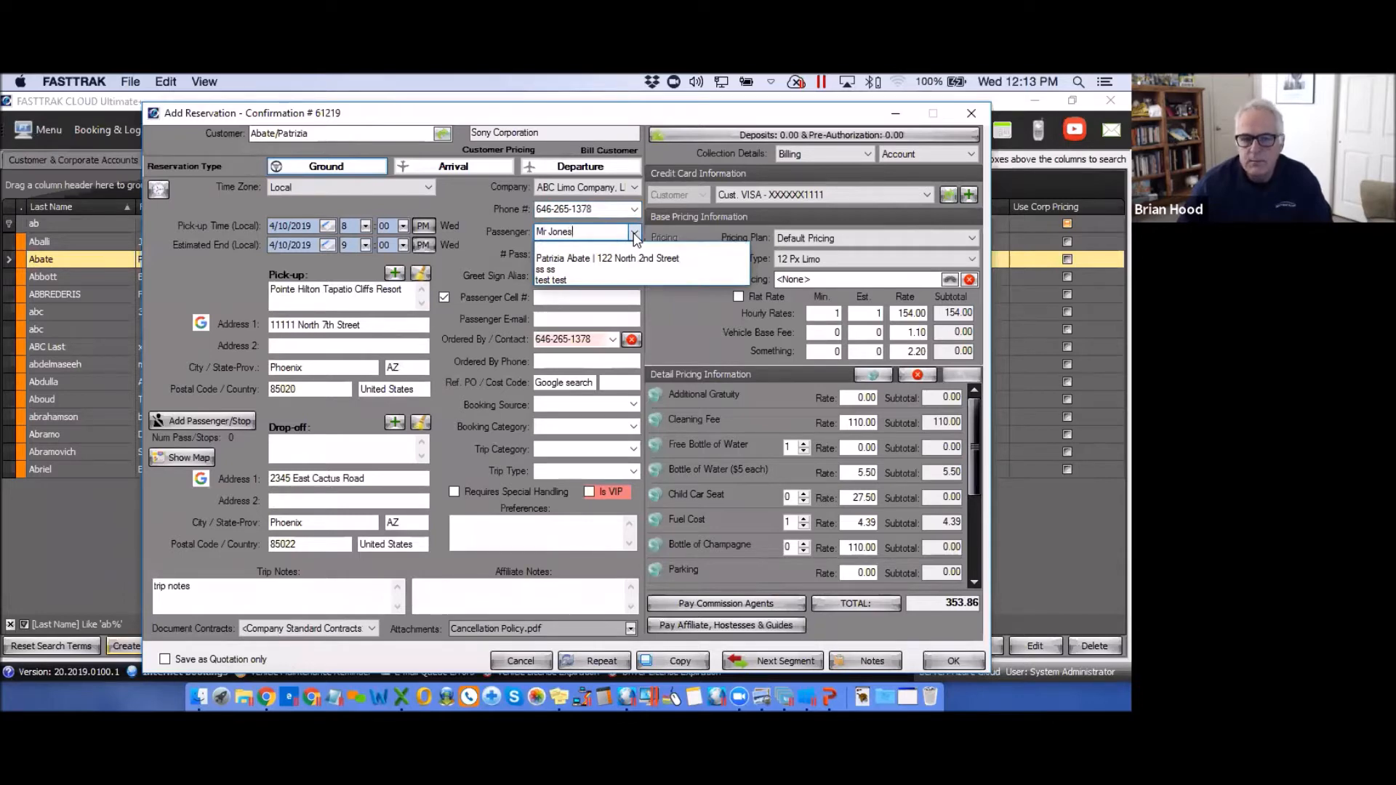
{"action": "left_click", "coordinate": [561, 260]}
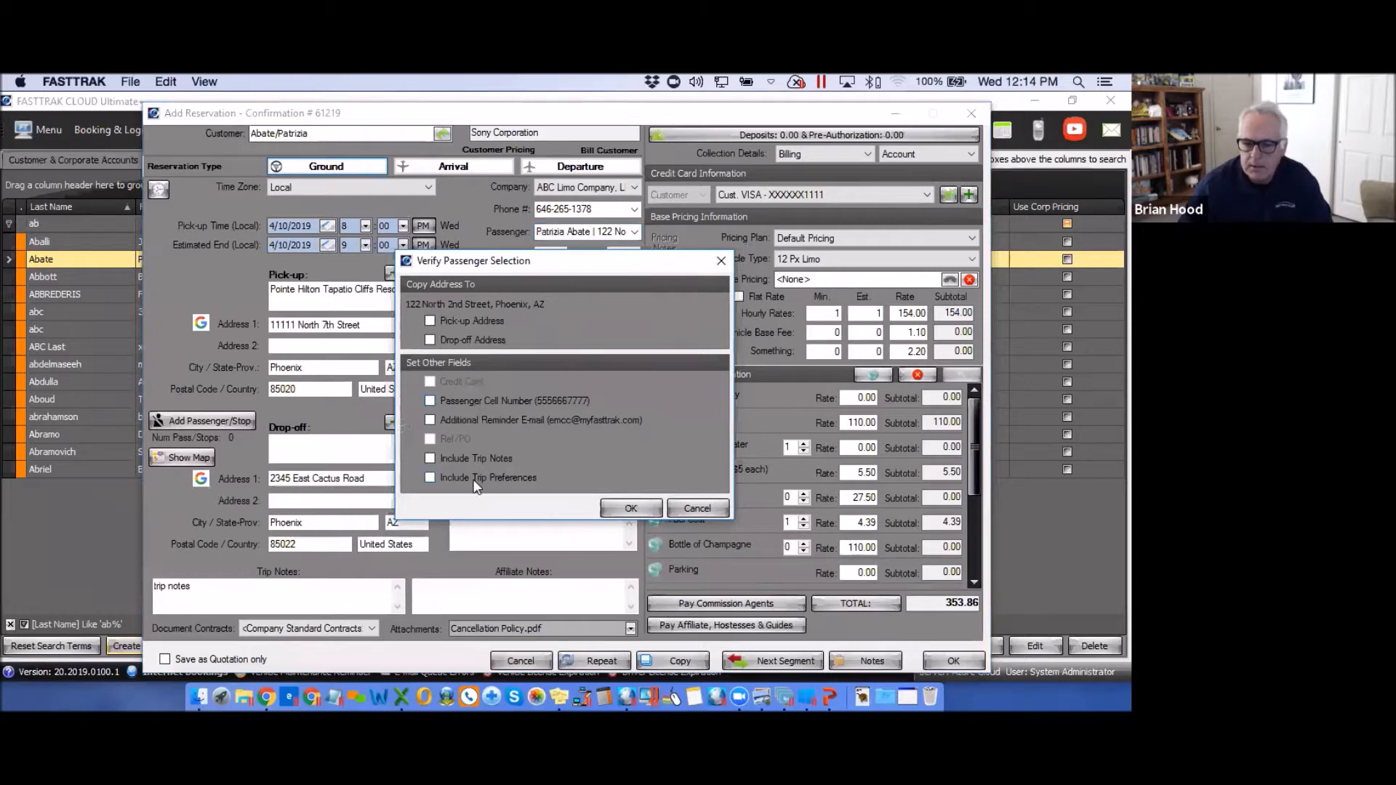
{"action": "left_click", "coordinate": [723, 263]}
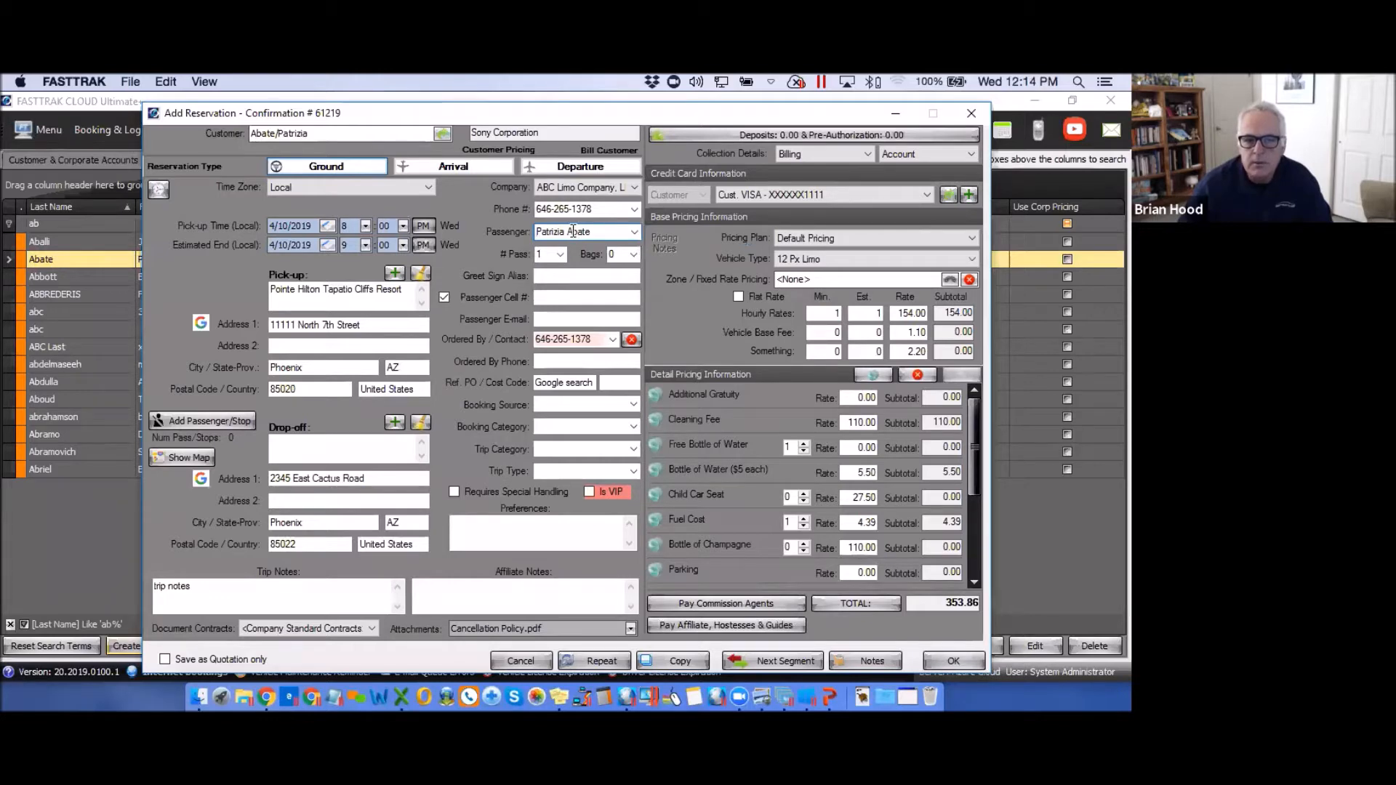
Examine the available choices for the number of passengers and the number of bags, leaving both values as they are
{"action": "left_click", "coordinate": [560, 254]}
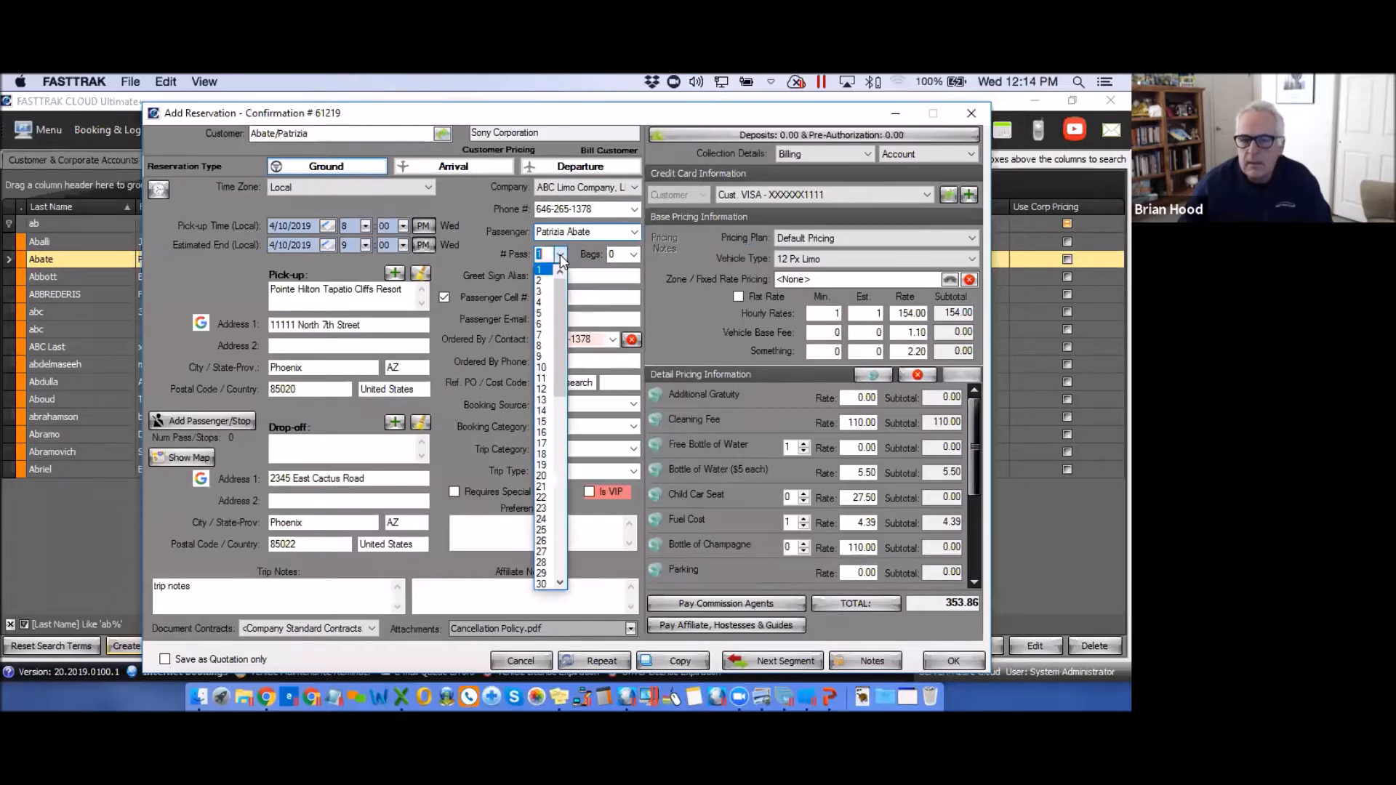
{"action": "mouse_move", "coordinate": [558, 291]}
{"action": "left_mouse_down"}
{"action": "mouse_move", "coordinate": [558, 343]}
{"action": "mouse_move", "coordinate": [560, 289]}
{"action": "left_mouse_up"}
{"action": "left_click", "coordinate": [481, 241]}
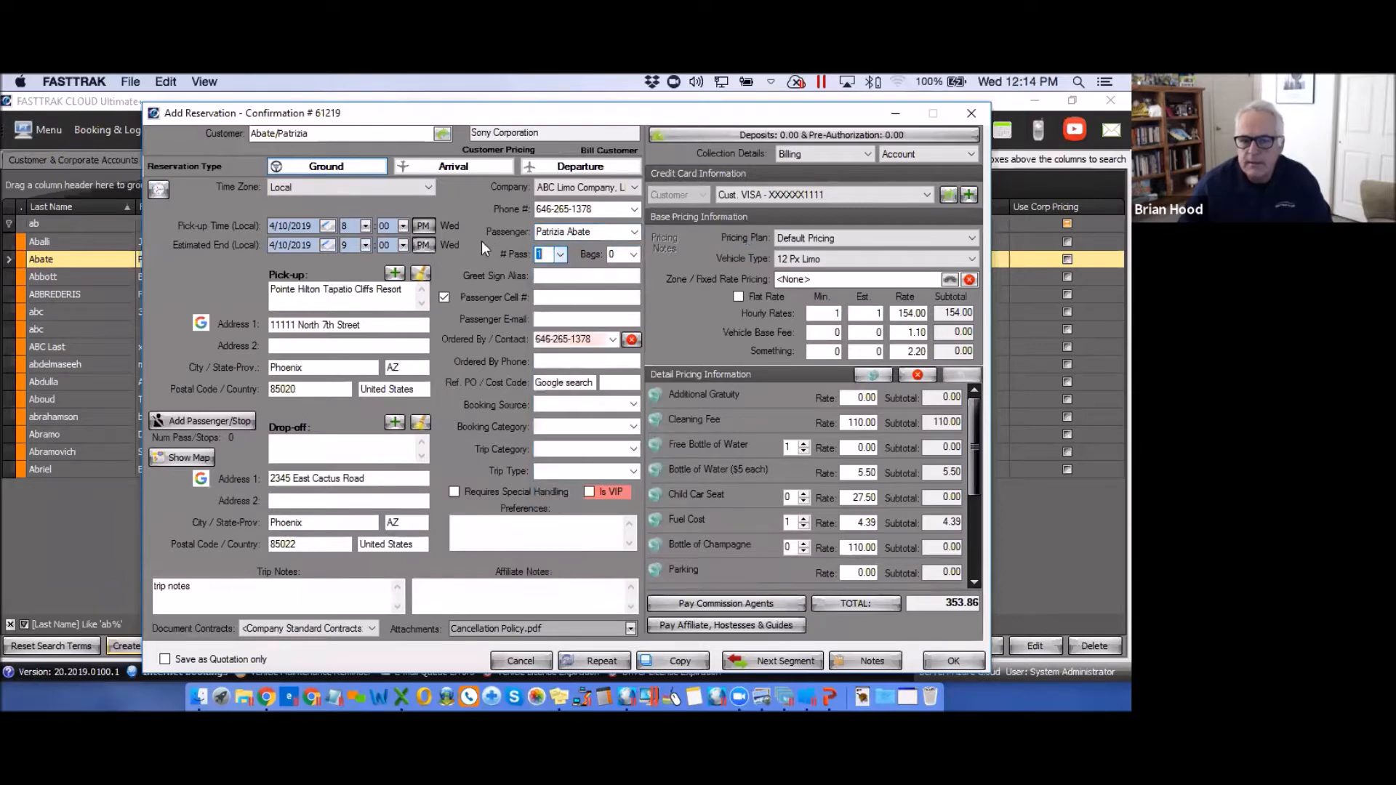
{"action": "left_click", "coordinate": [635, 254]}
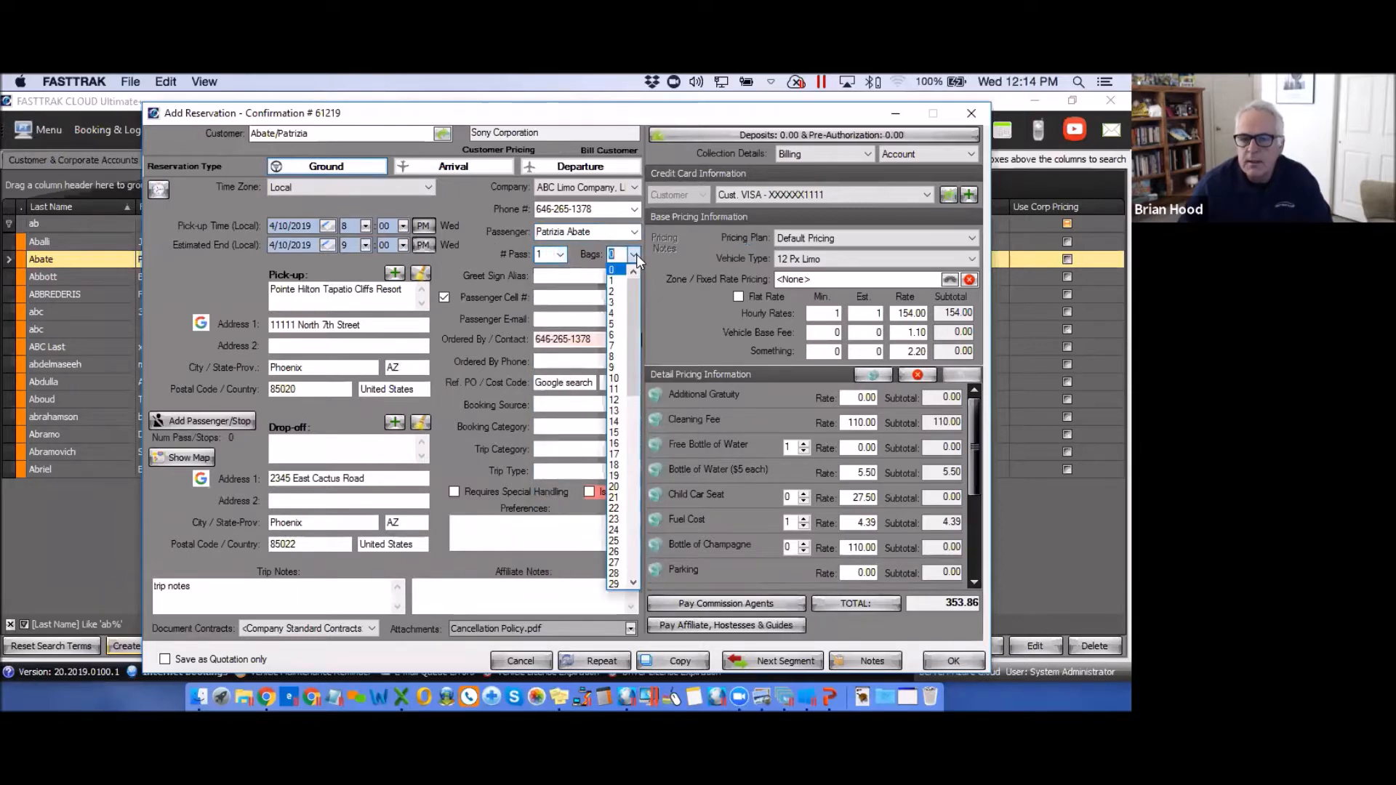
{"action": "mouse_move", "coordinate": [633, 308]}
{"action": "left_mouse_down"}
{"action": "mouse_move", "coordinate": [634, 329]}
{"action": "mouse_move", "coordinate": [635, 287]}
{"action": "left_mouse_up"}
{"action": "left_click", "coordinate": [635, 254]}
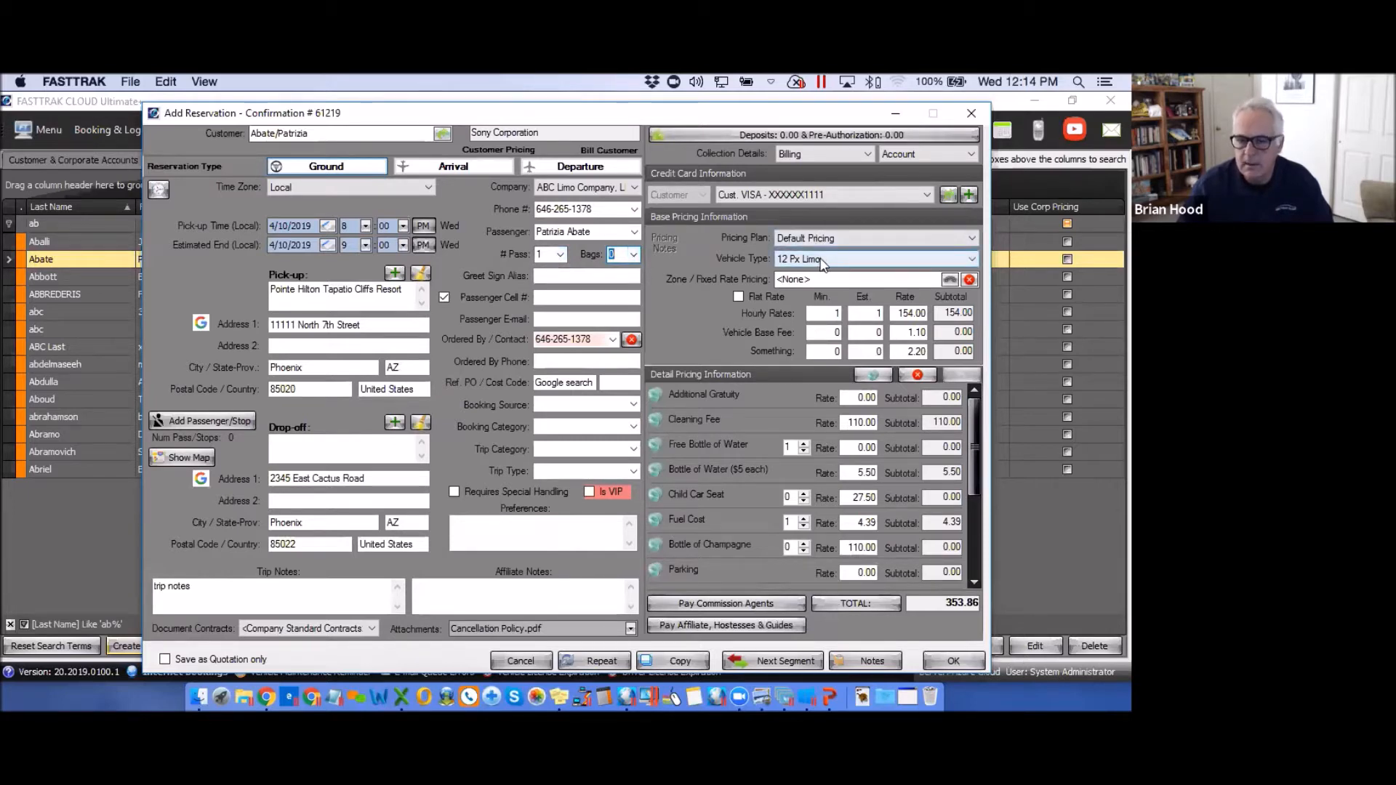
{"action": "left_click", "coordinate": [560, 256]}
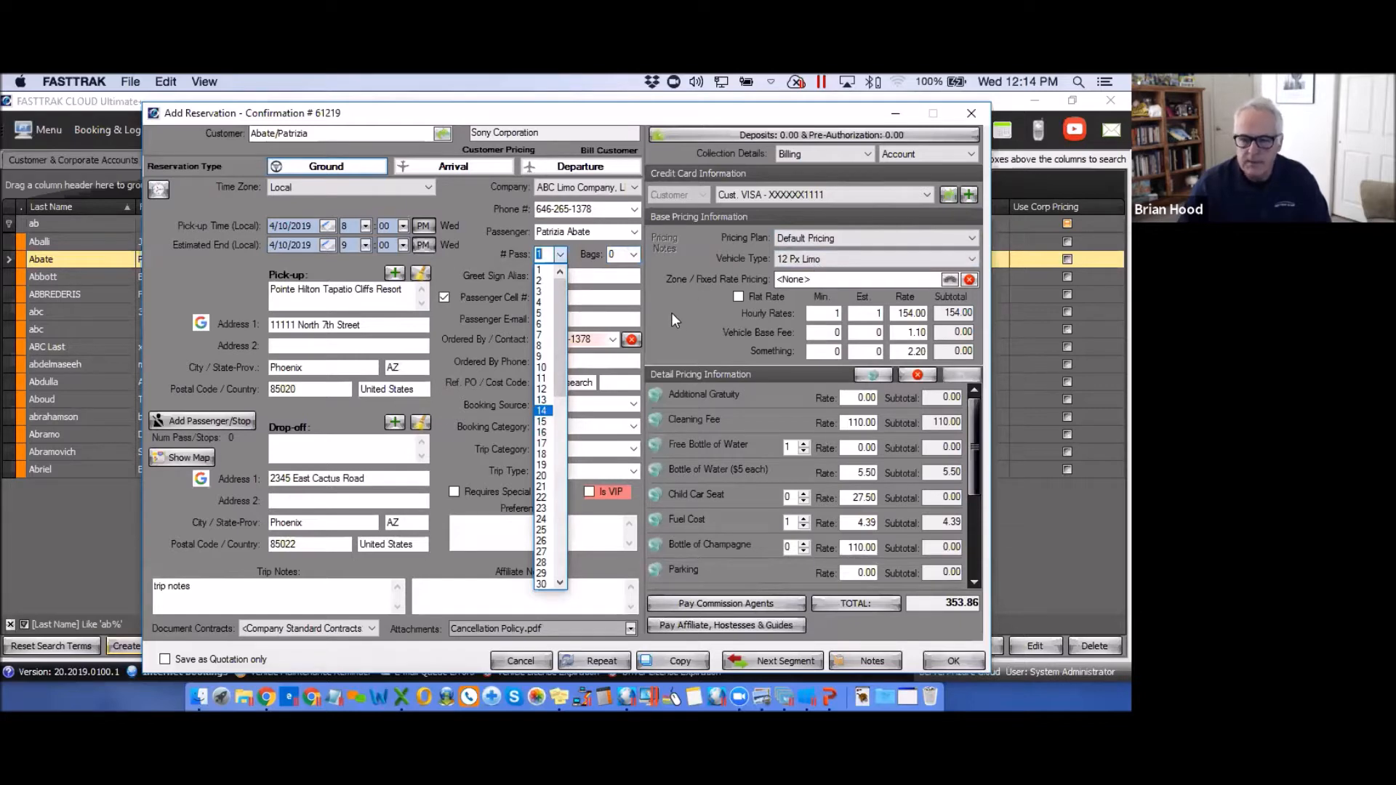
{"action": "left_click", "coordinate": [483, 251]}
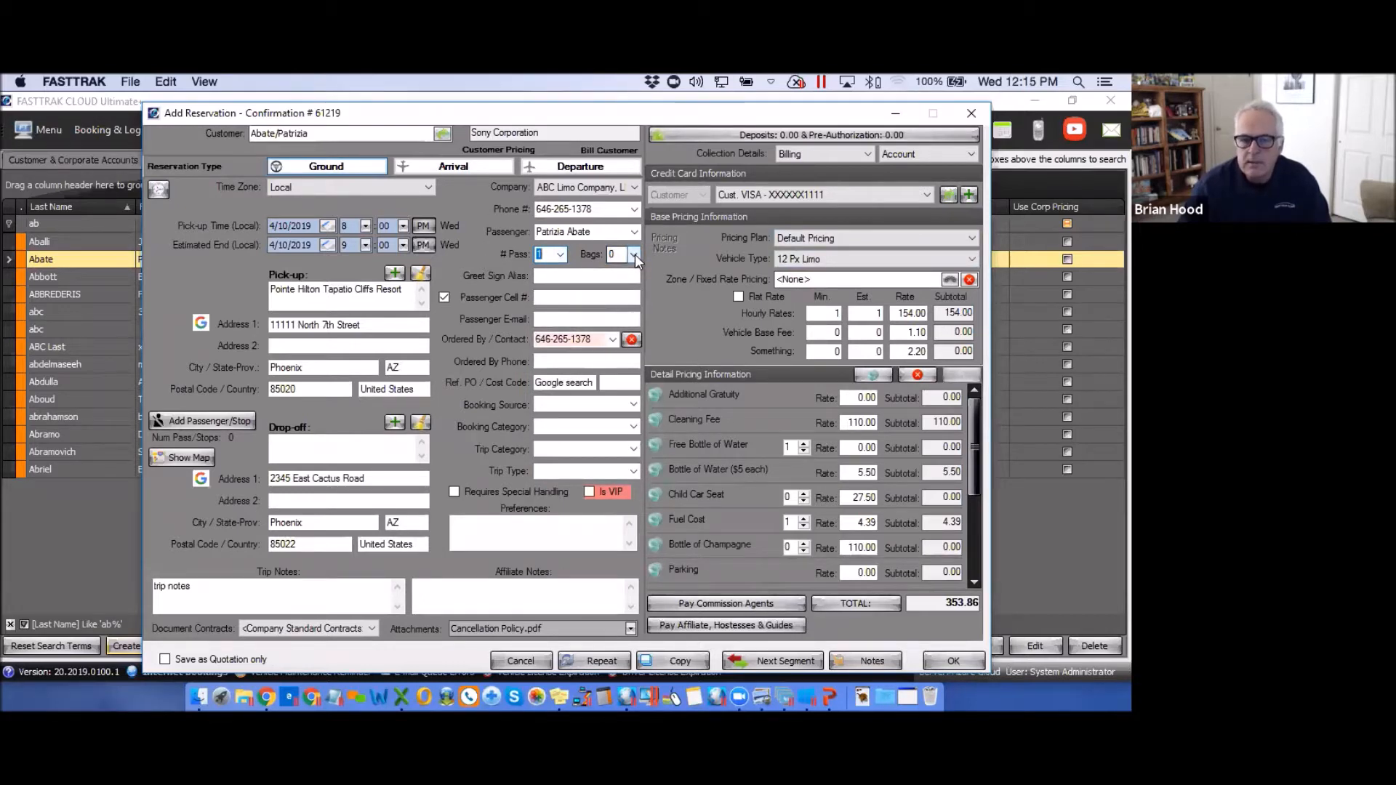
Enter the title and last name for the greet sign as its alias
{"action": "left_click", "coordinate": [556, 277]}
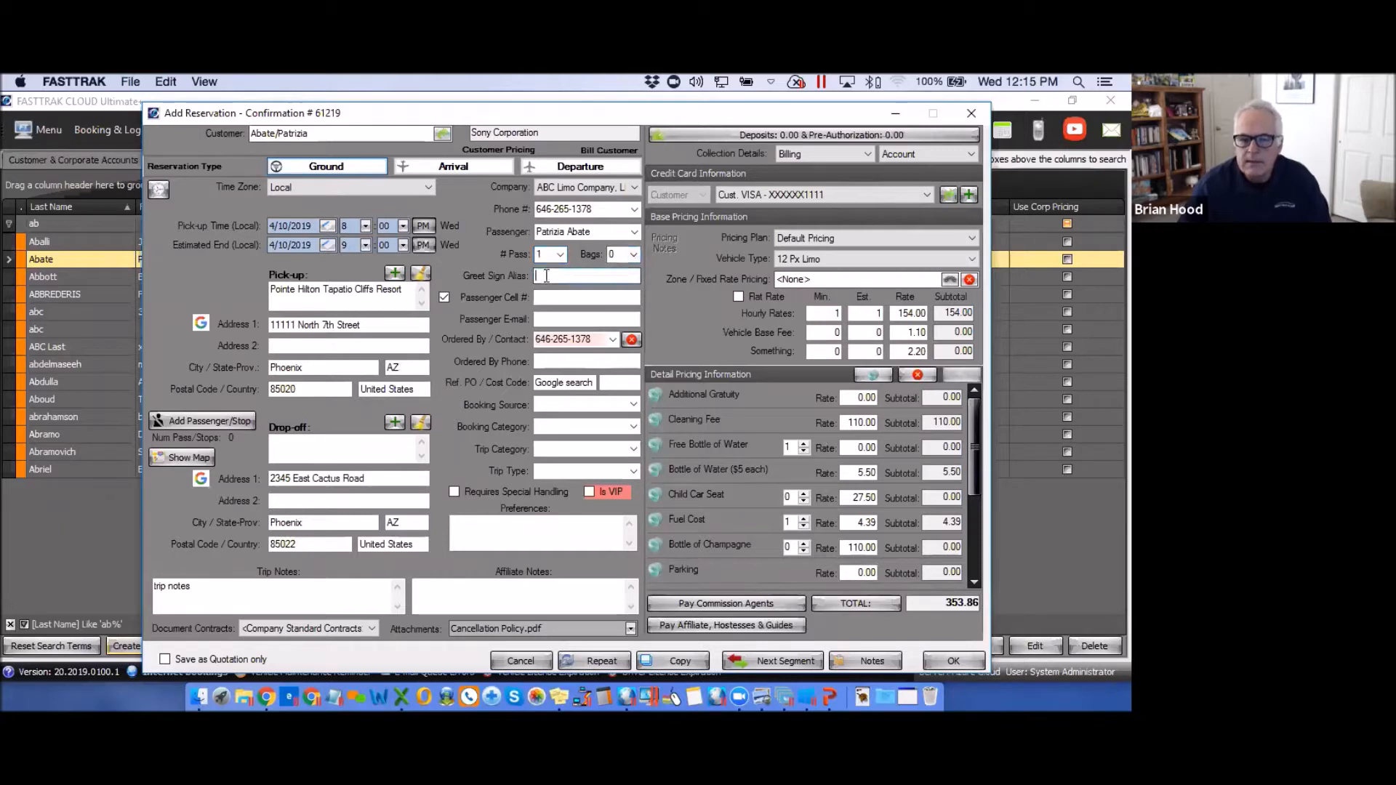
{"action": "type", "text": "M"}
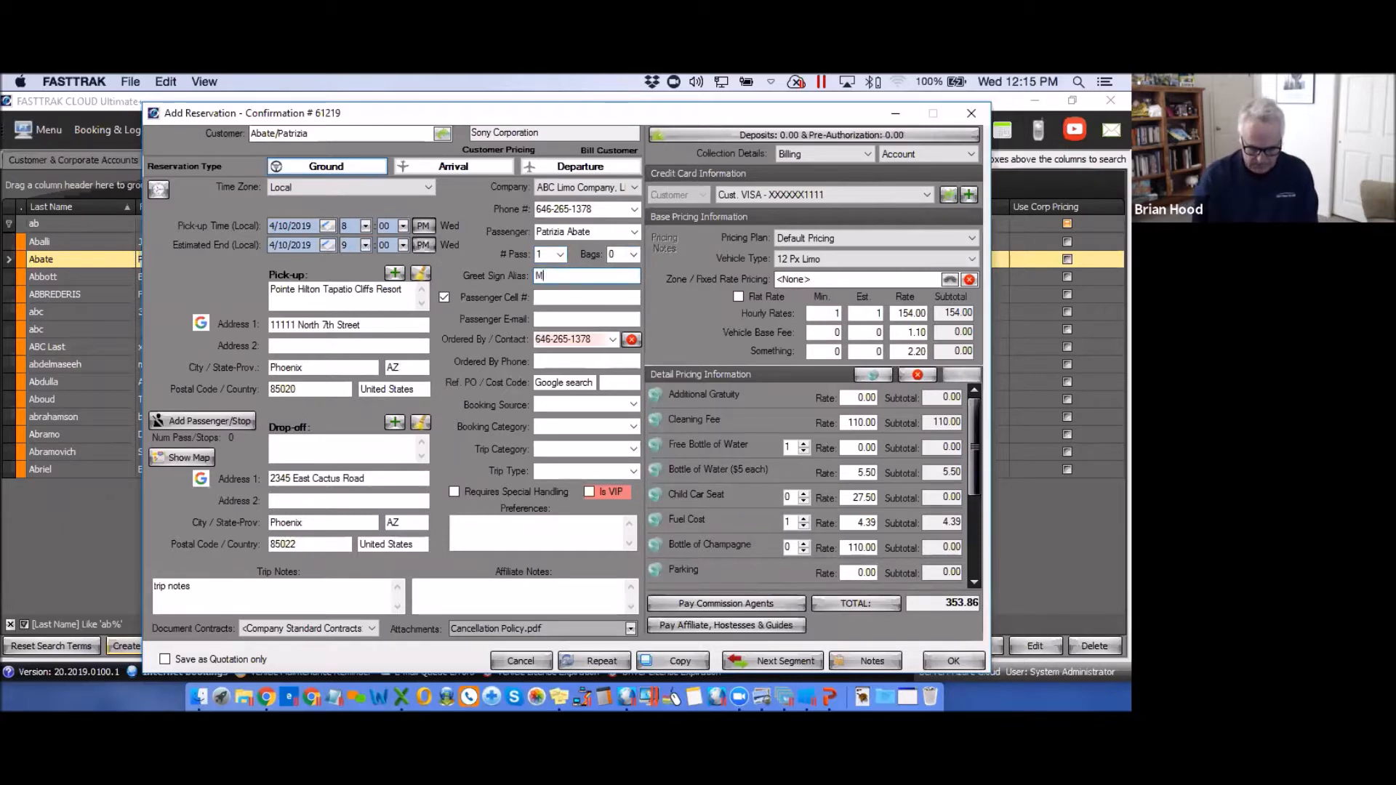
{"action": "type", "text": "R SMITH"}
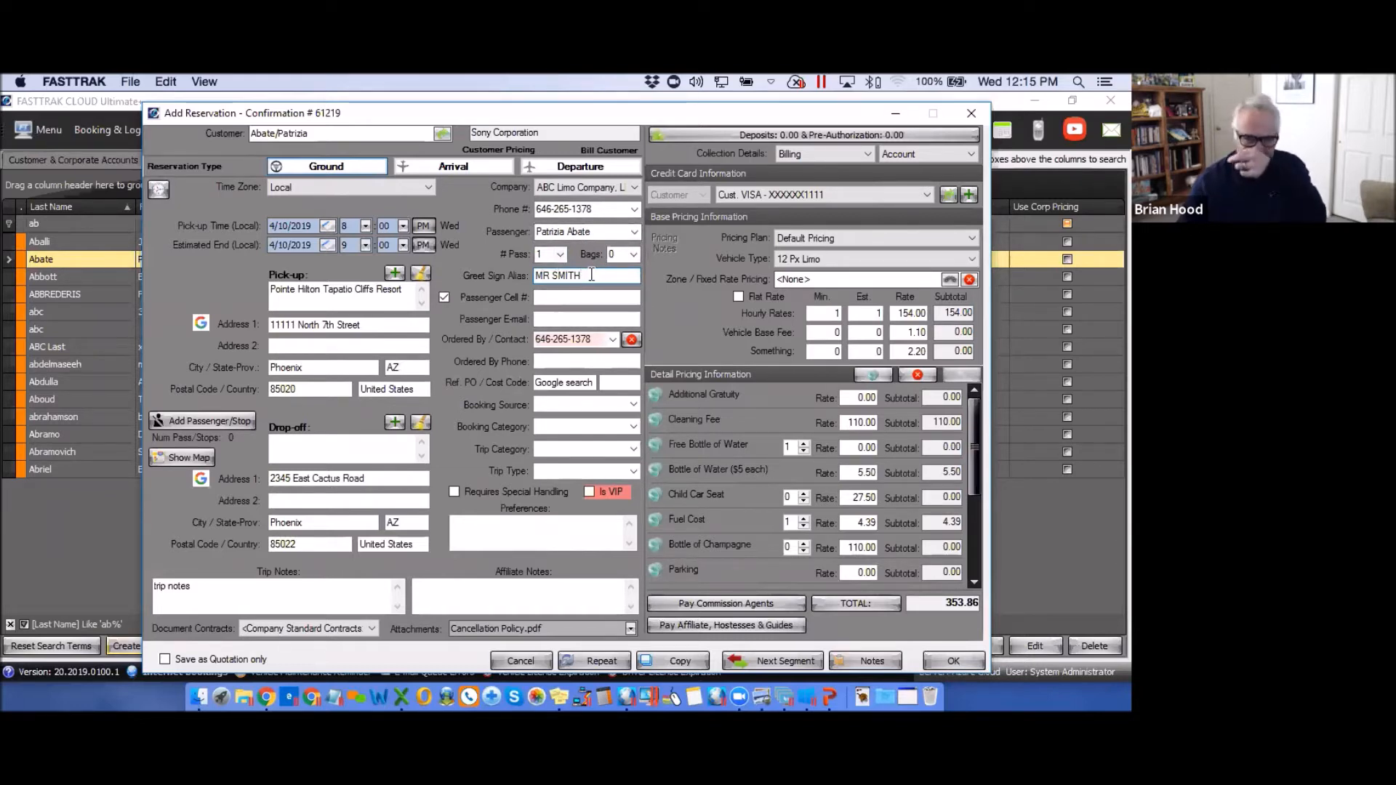
{"action": "left_click", "coordinate": [593, 298]}
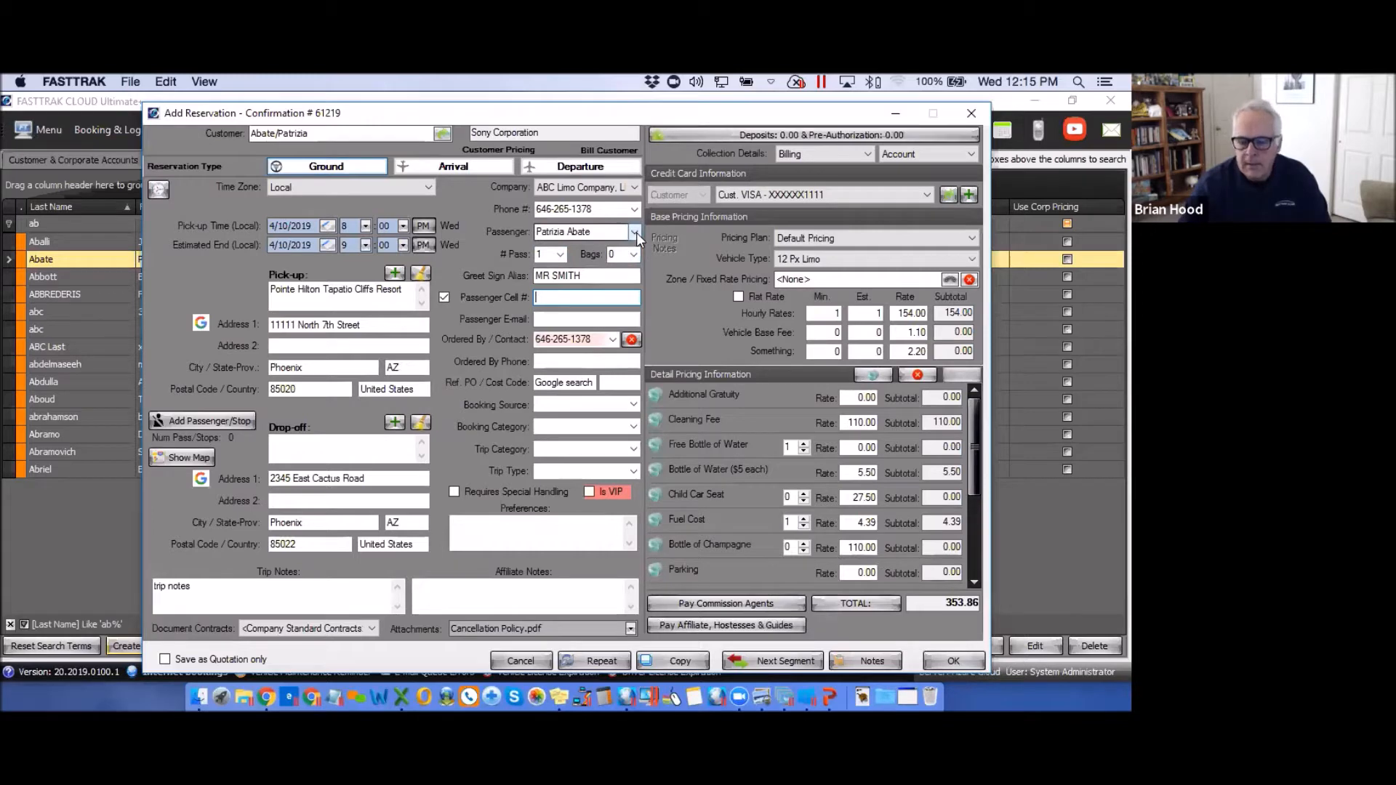
{"action": "left_click", "coordinate": [588, 231]}
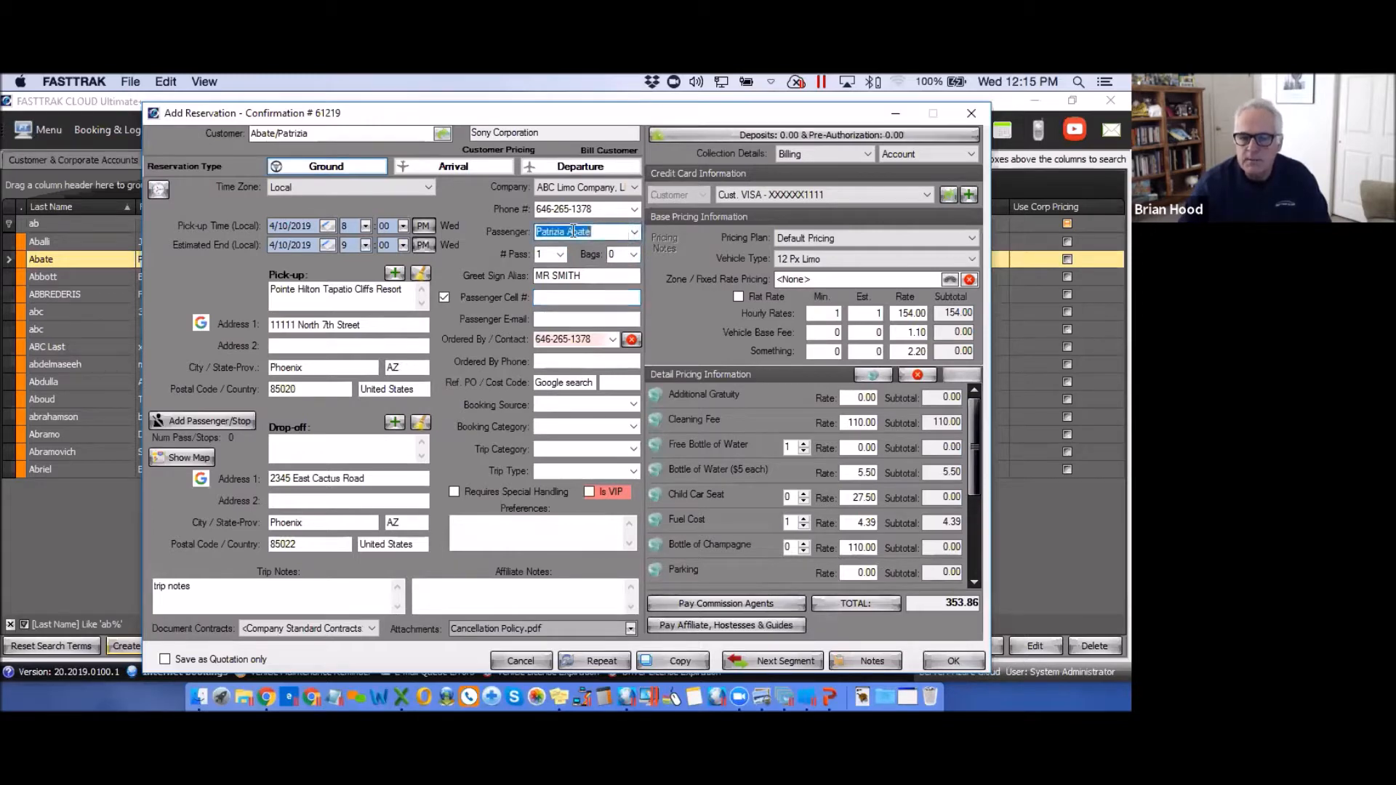
{"action": "left_click", "coordinate": [548, 299]}
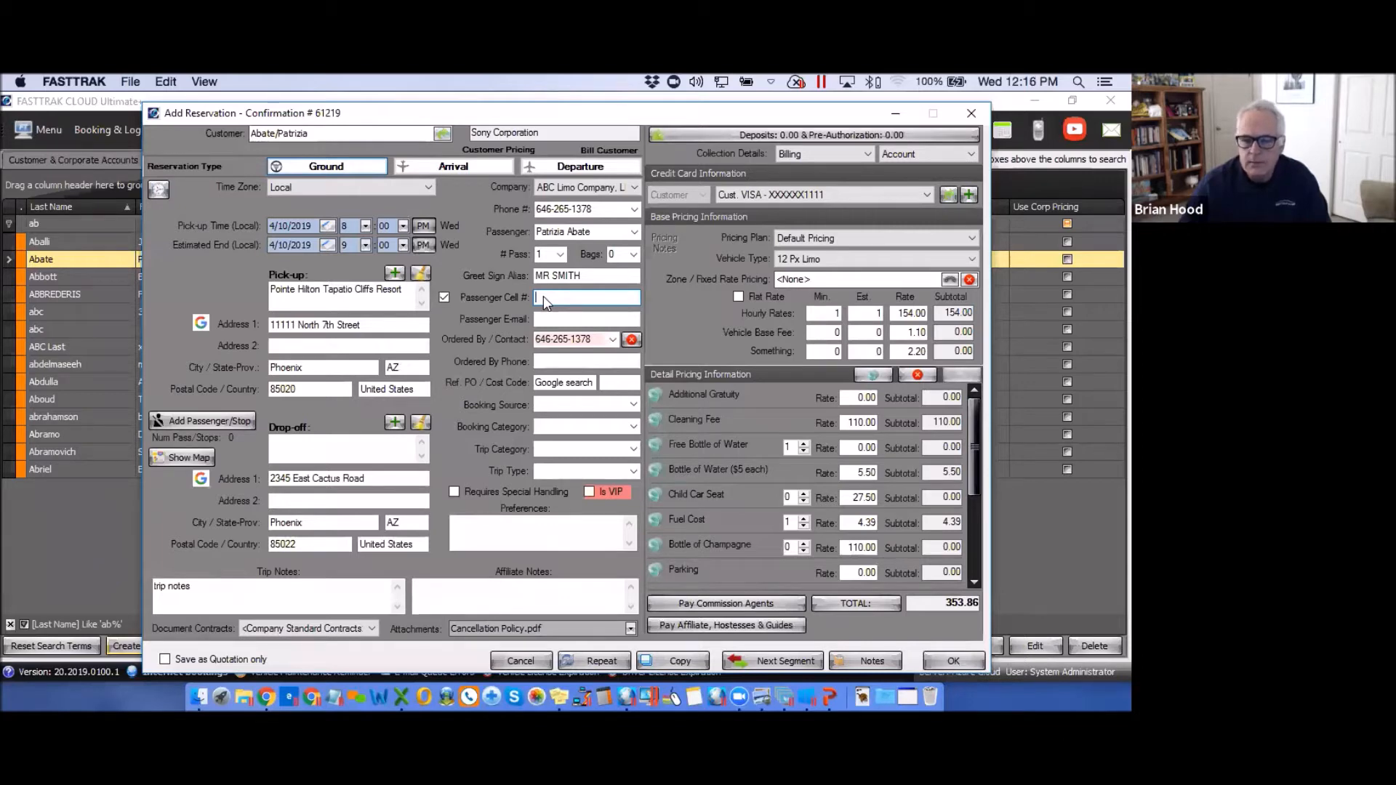
{"action": "left_click", "coordinate": [552, 319]}
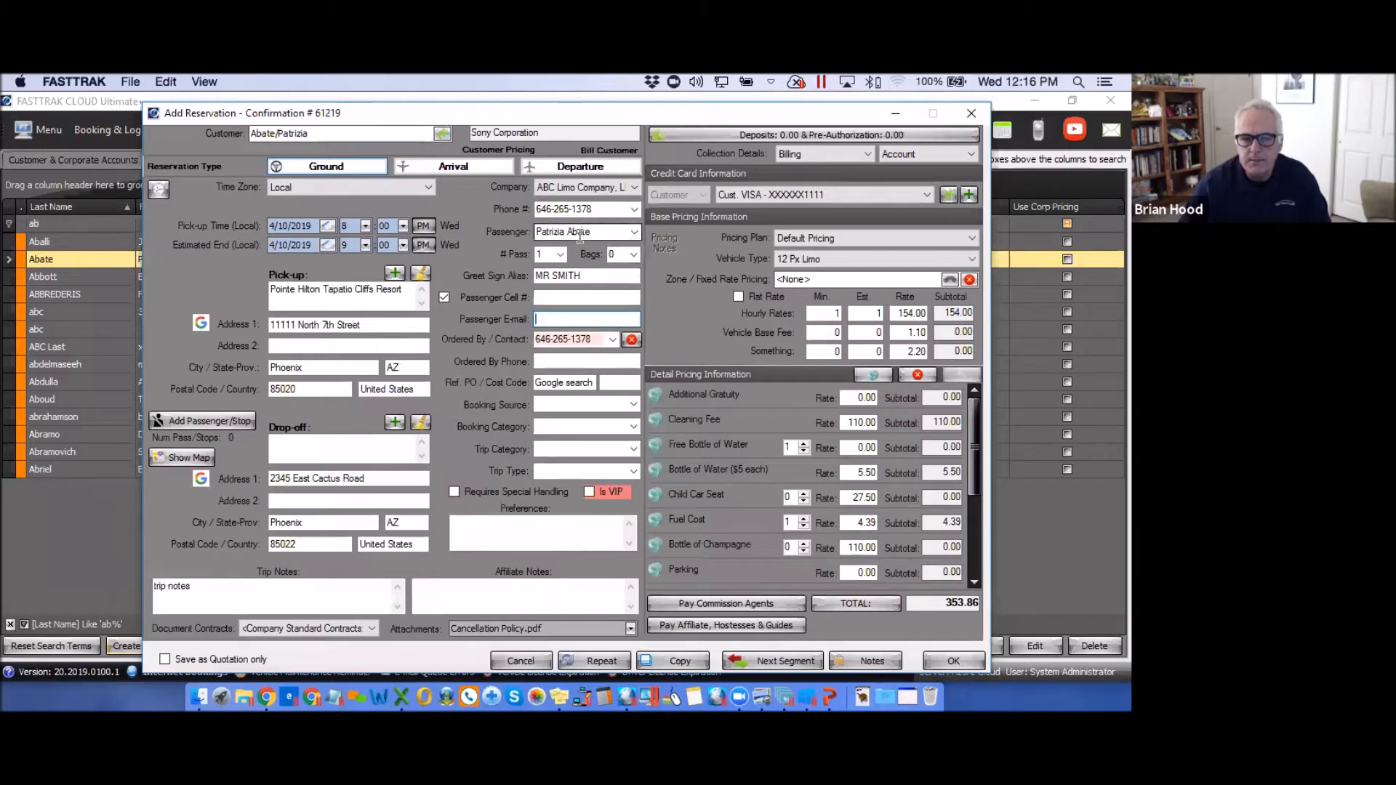
{"action": "left_click", "coordinate": [313, 132]}
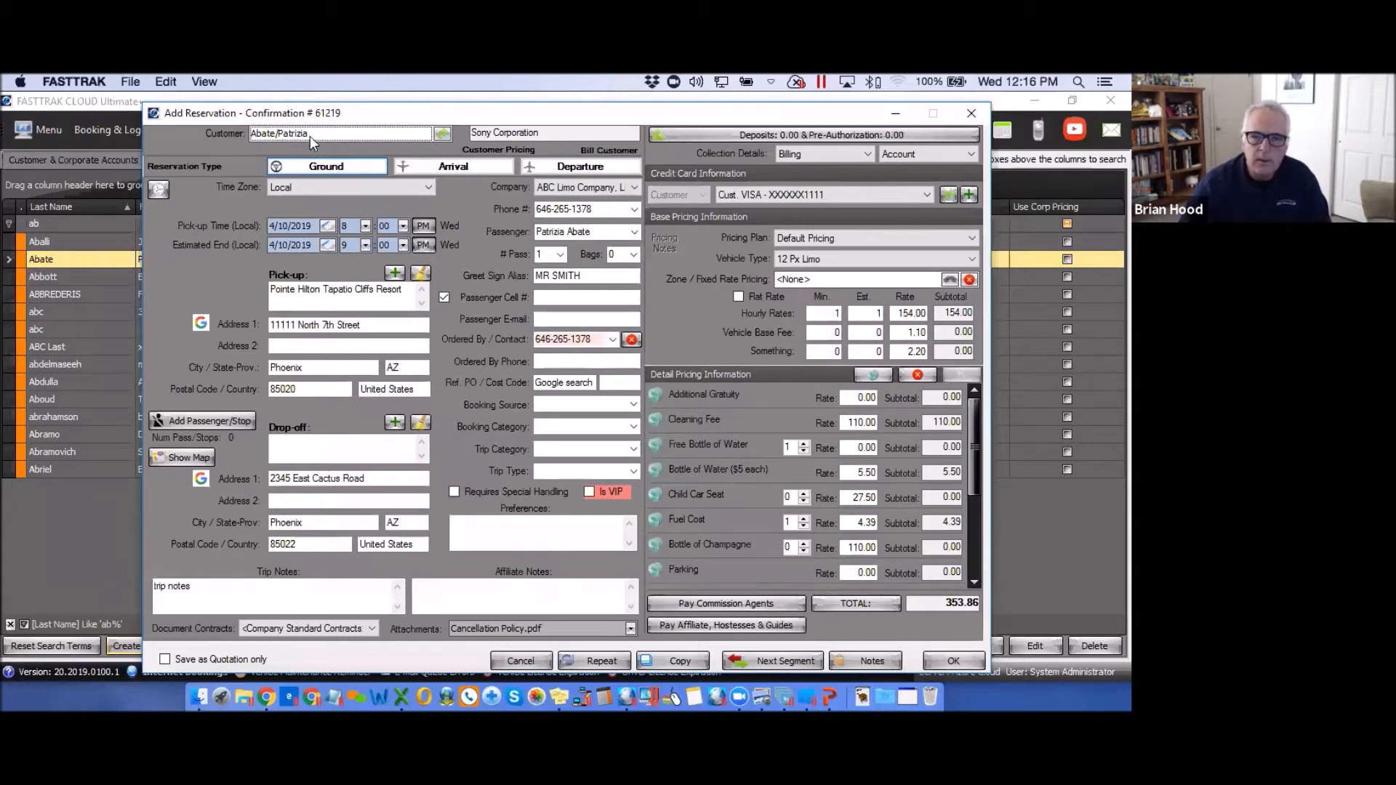
{"action": "triple_click", "coordinate": [595, 232]}
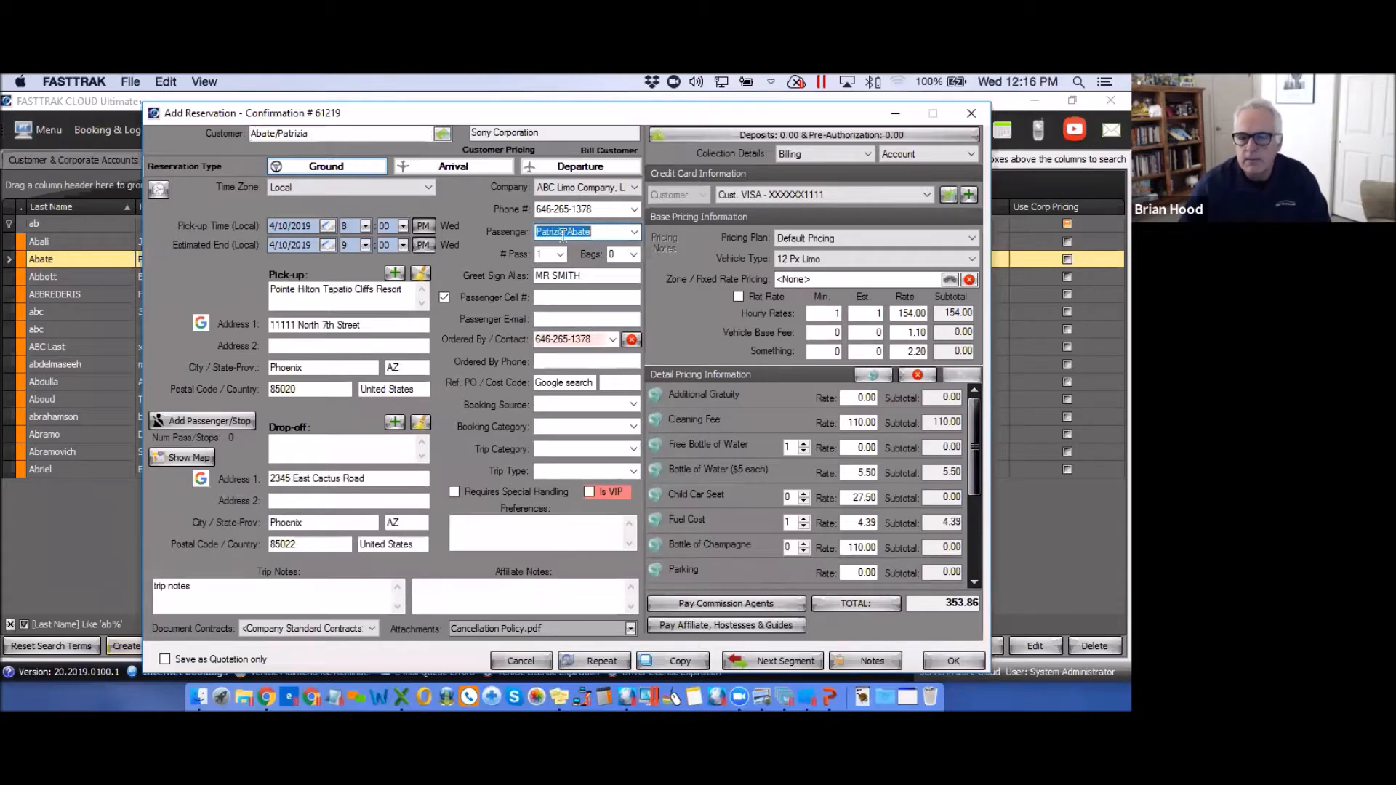
{"action": "left_click", "coordinate": [542, 318]}
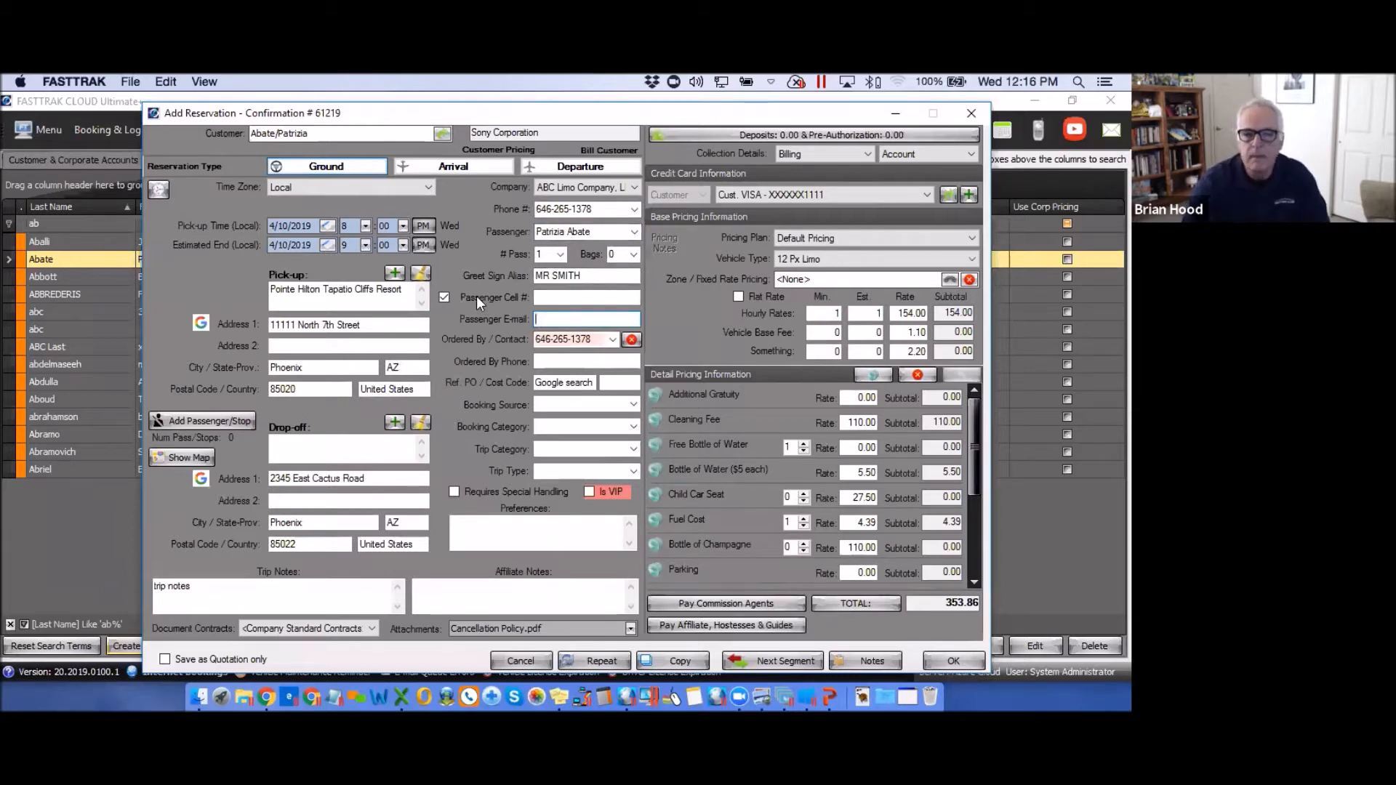
Choose a saved contact as the one who ordered the reservation and enter the contact's phone number
{"action": "left_click", "coordinate": [613, 342]}
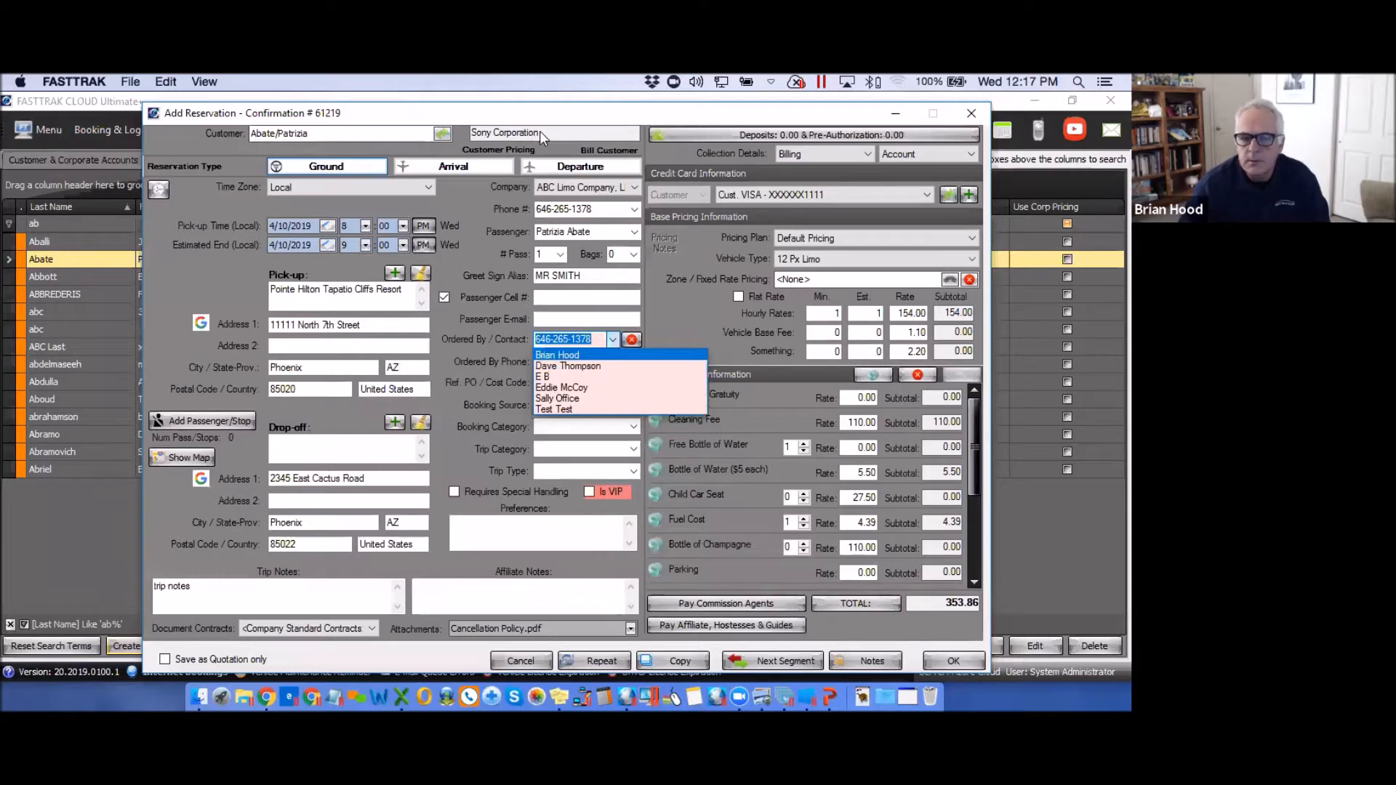
{"action": "left_click", "coordinate": [558, 366]}
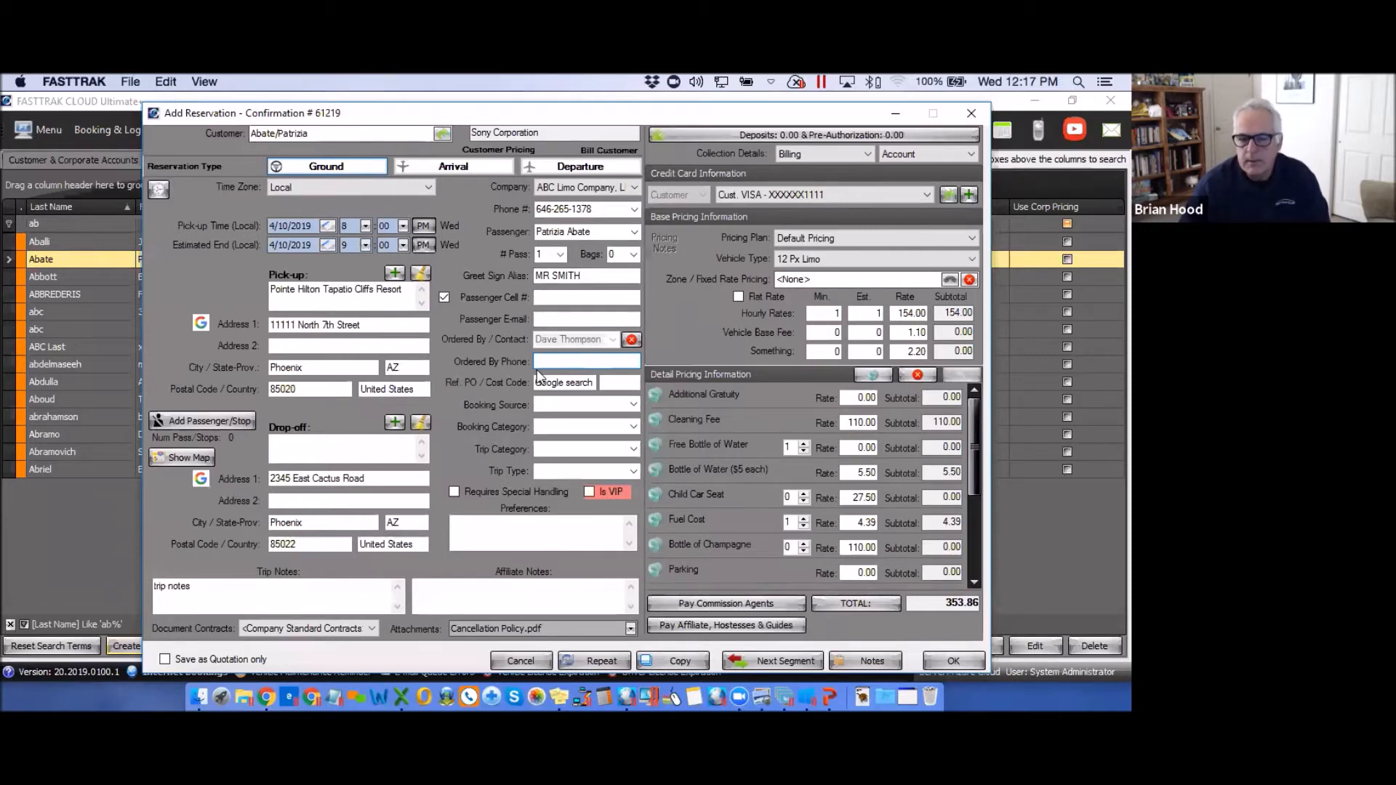
{"action": "type", "text": "55"}
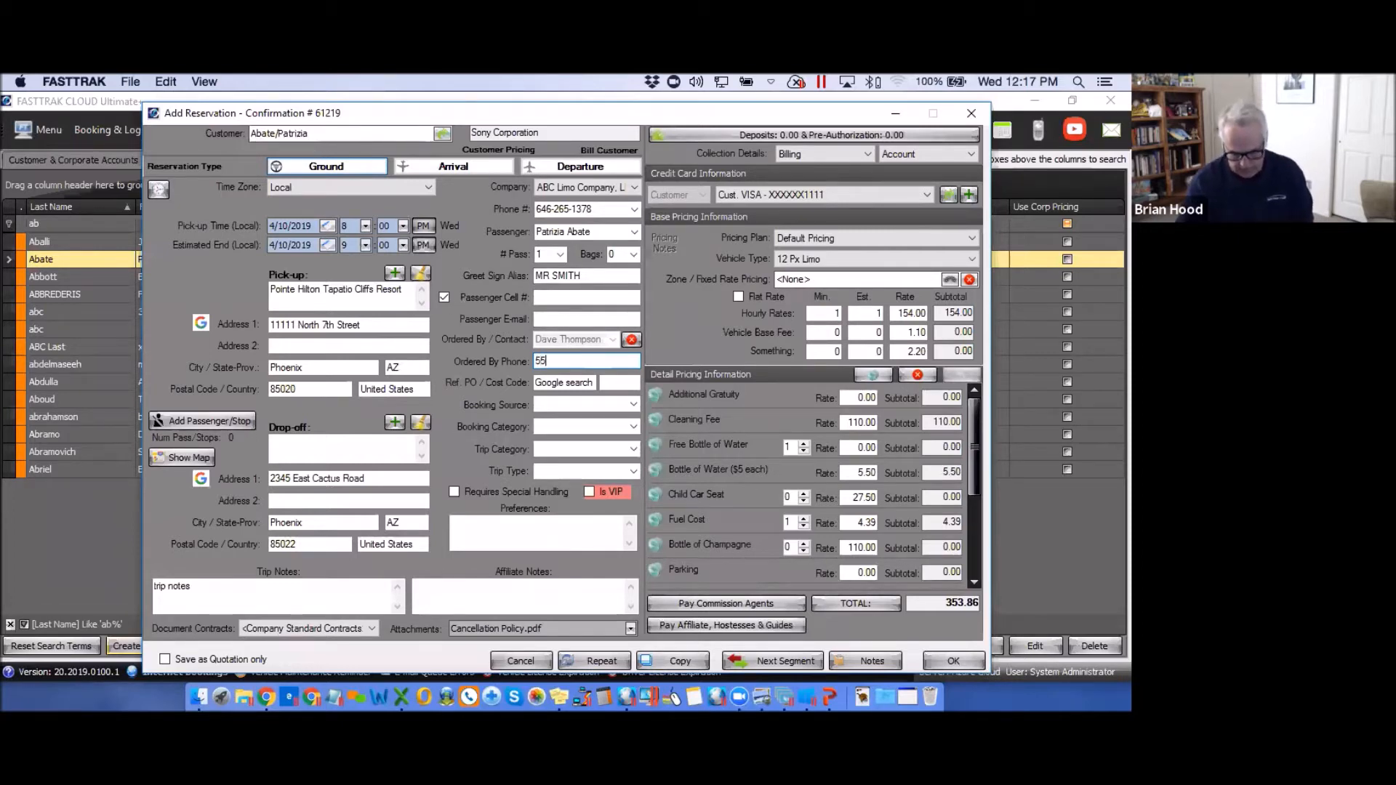
{"action": "type", "text": "5-000"}
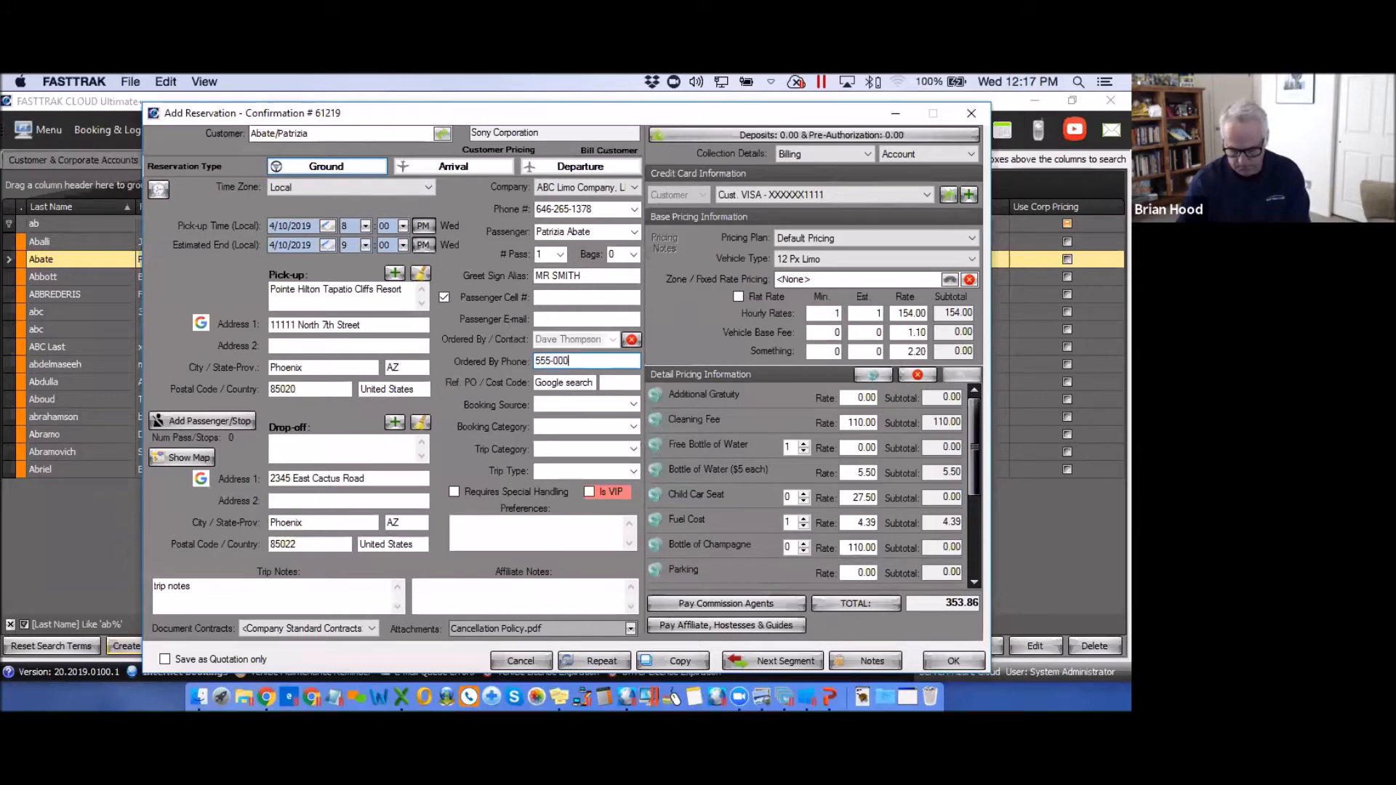
{"action": "type", "text": "-9999"}
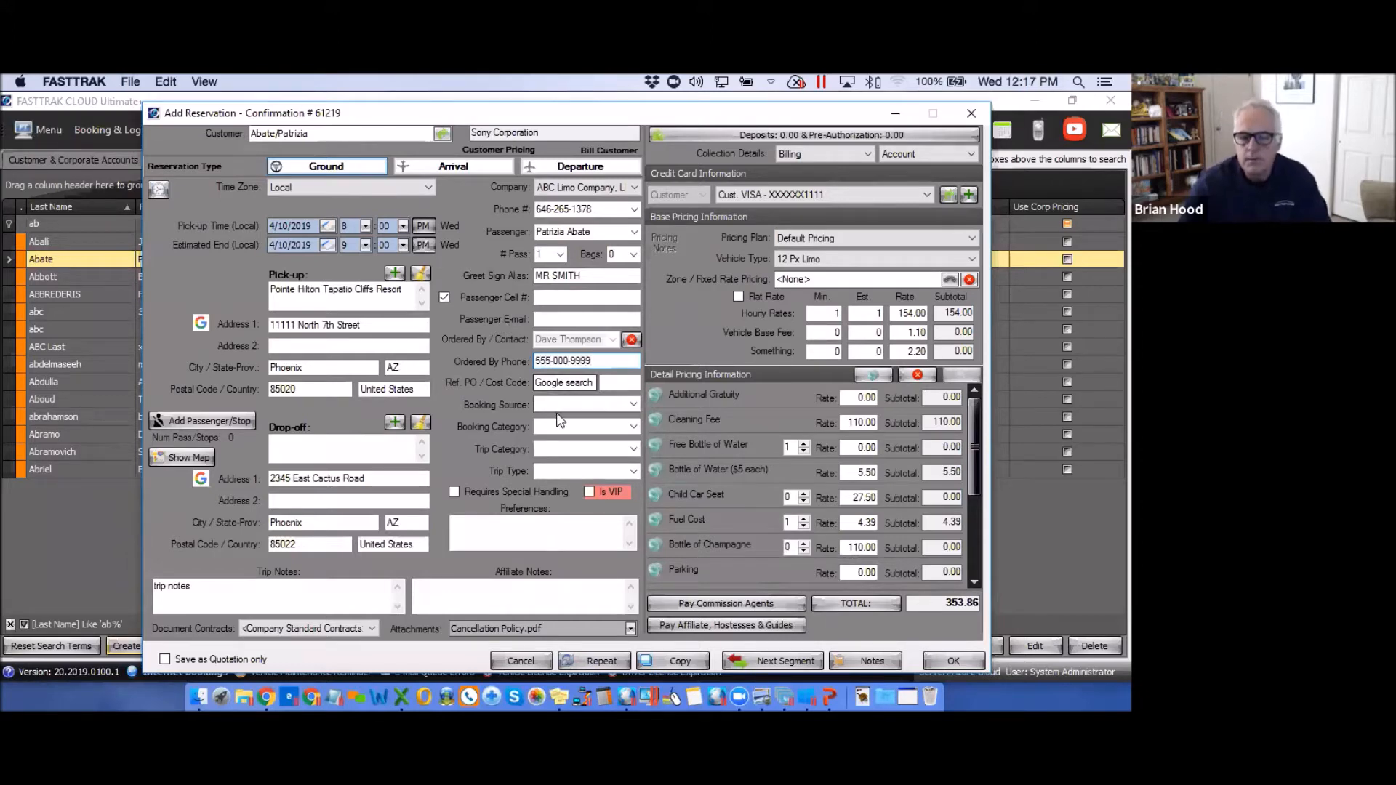
{"action": "left_click_drag", "start_coordinate": [586, 360], "coordinate": [533, 361]}
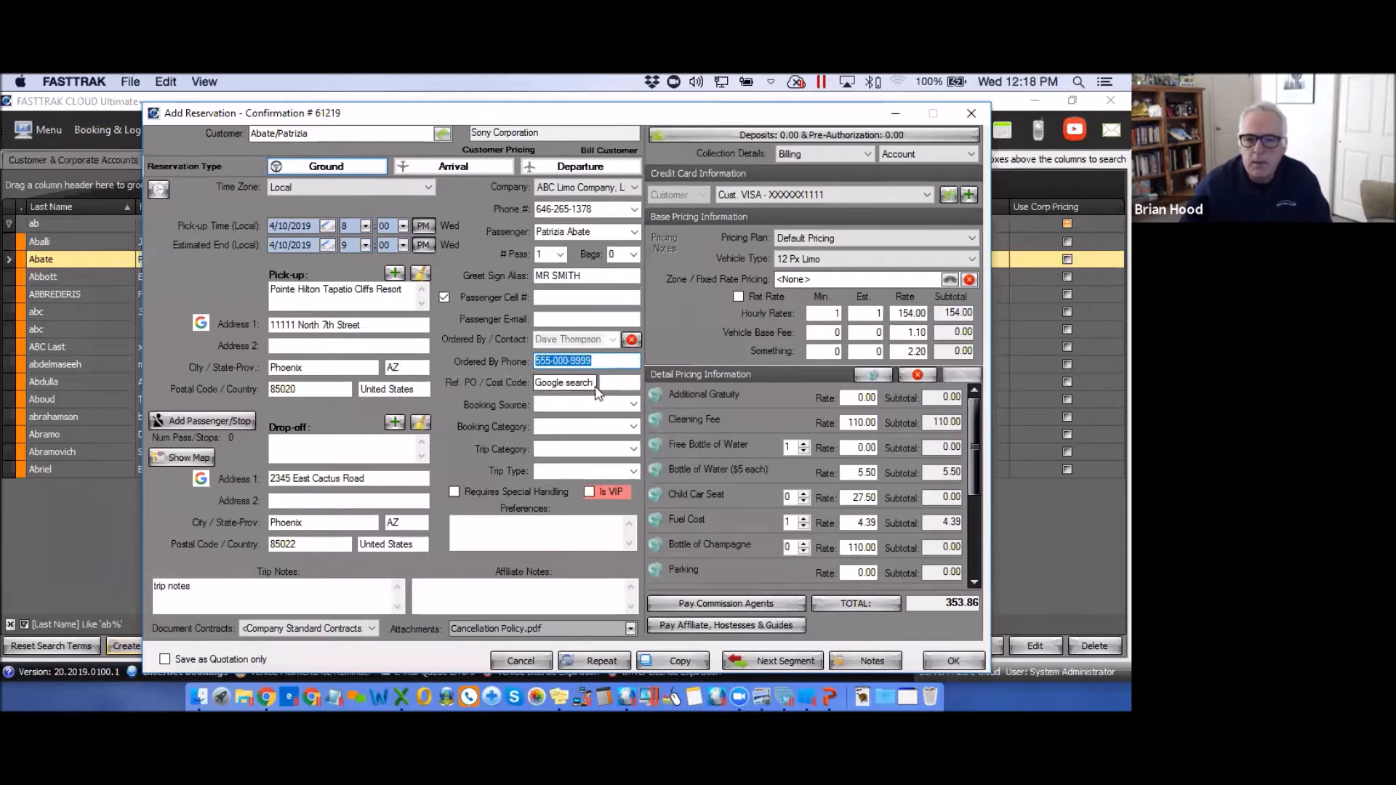
{"action": "left_click_drag", "start_coordinate": [595, 384], "coordinate": [533, 385]}
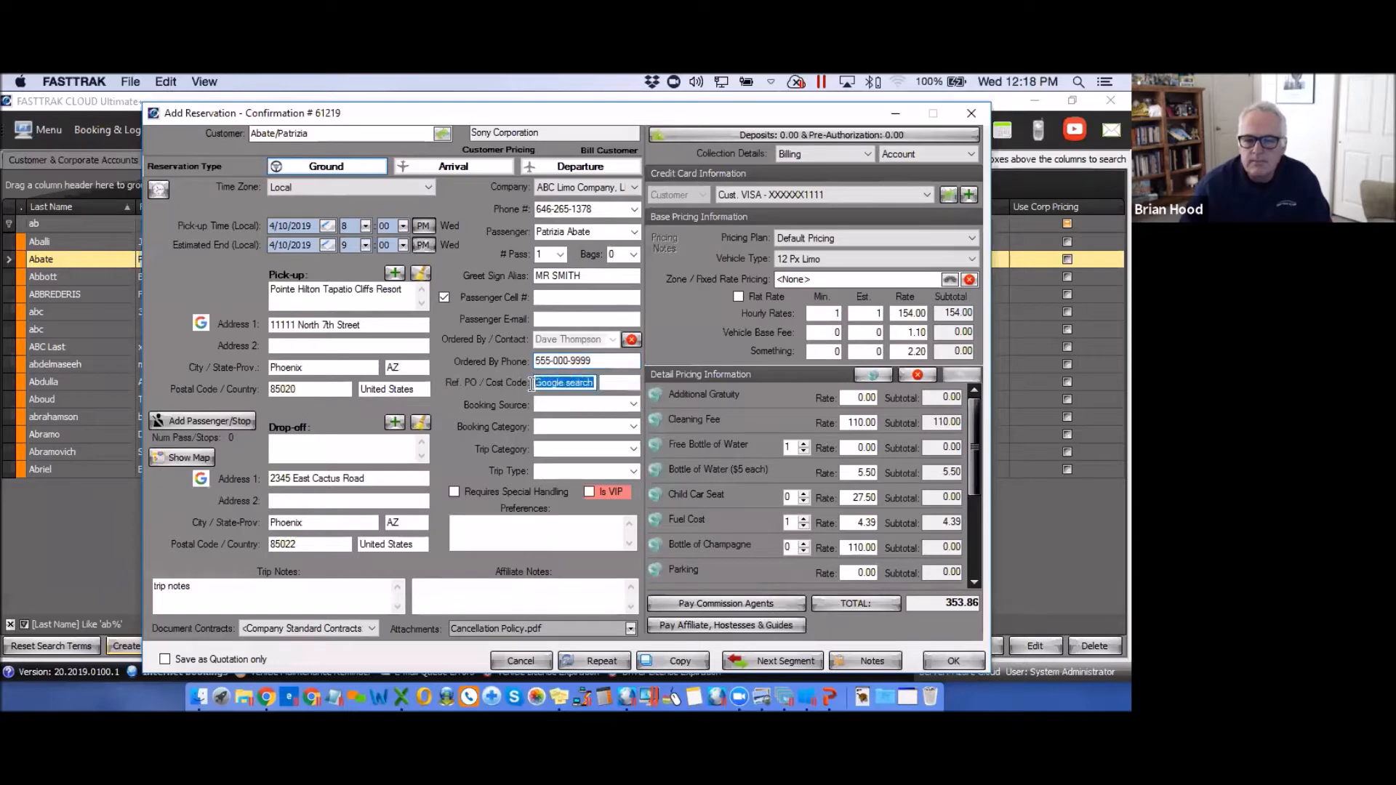
{"action": "left_click", "coordinate": [624, 383]}
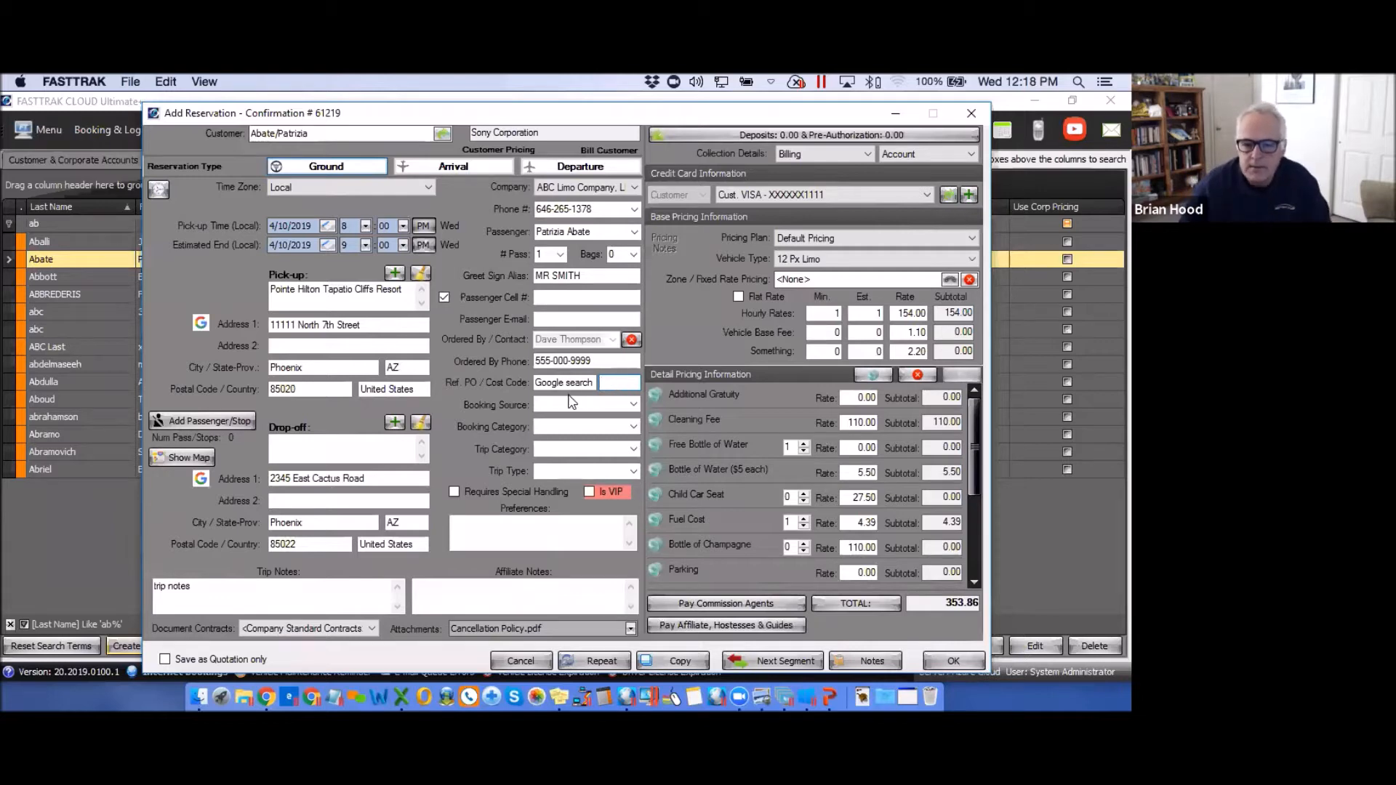
{"action": "left_click_drag", "start_coordinate": [536, 383], "coordinate": [588, 386]}
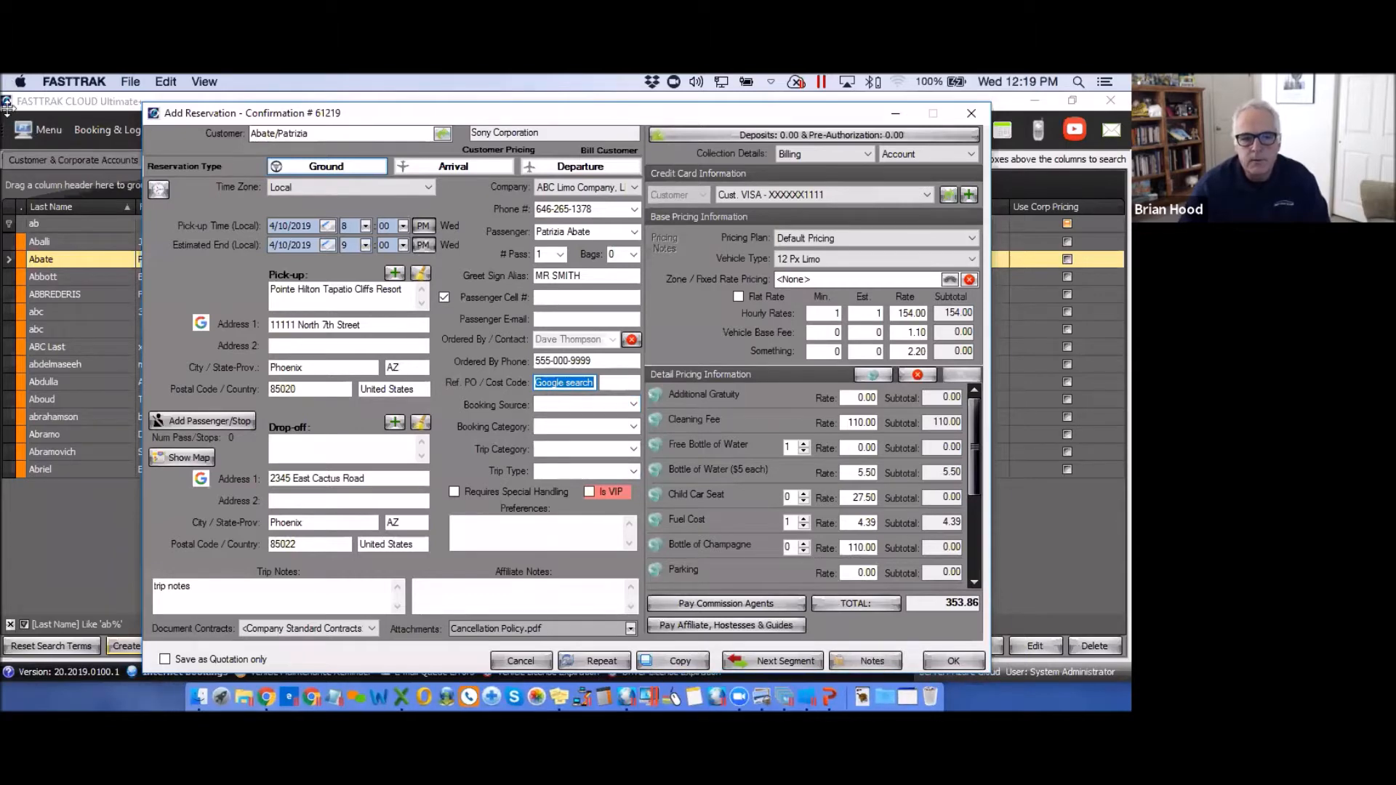
Examine the Trip Category entries in List Management, close the list and return to the open reservation
{"action": "left_click", "coordinate": [38, 132]}
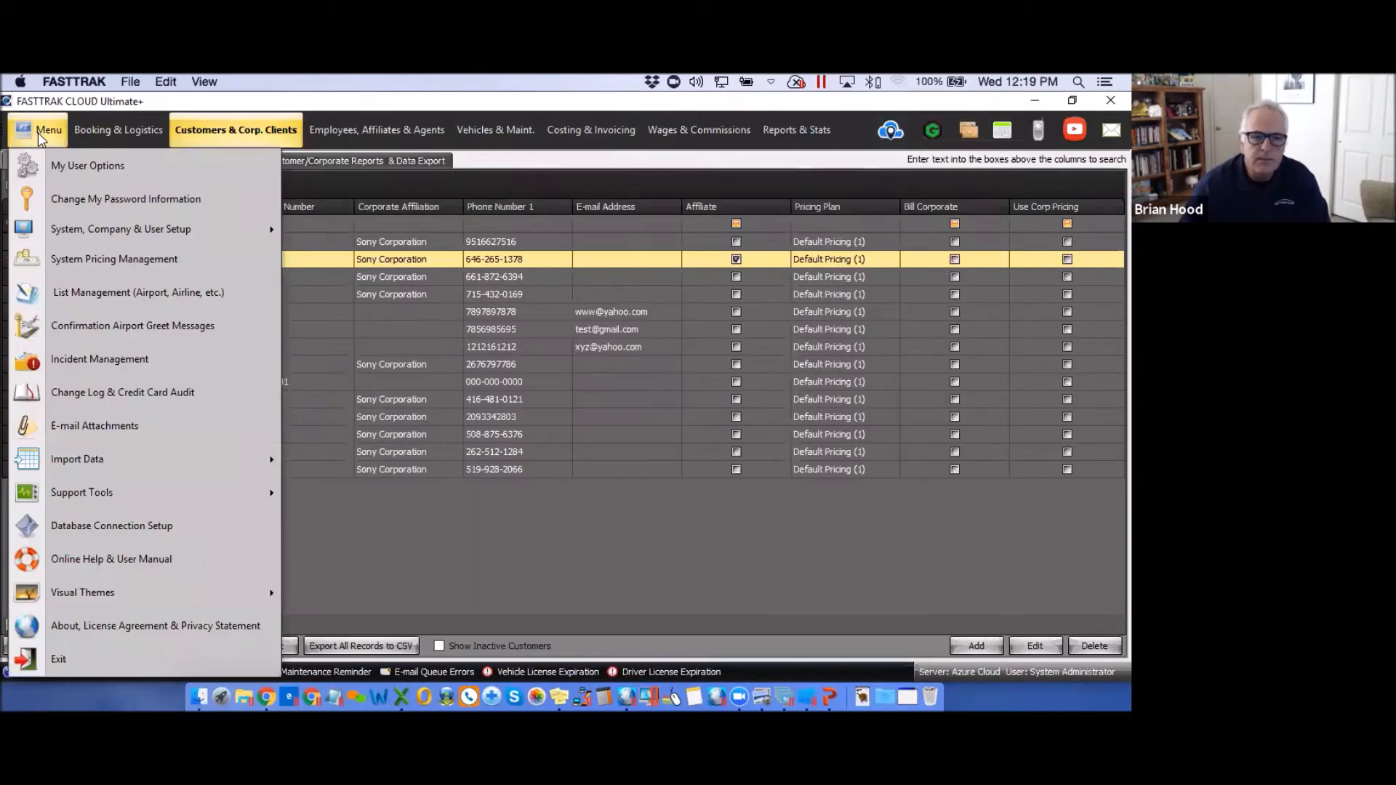
{"action": "left_click", "coordinate": [102, 291]}
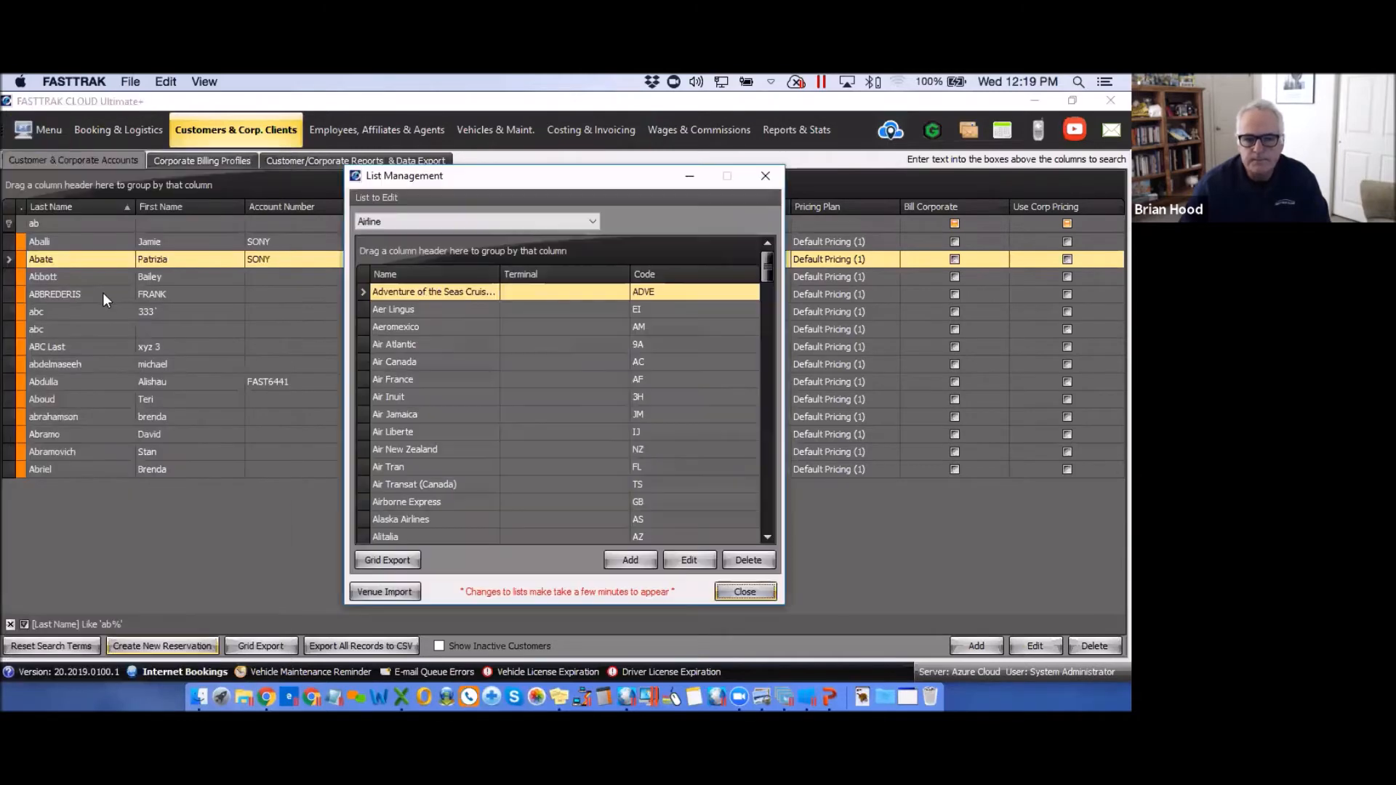
{"action": "left_click", "coordinate": [593, 221]}
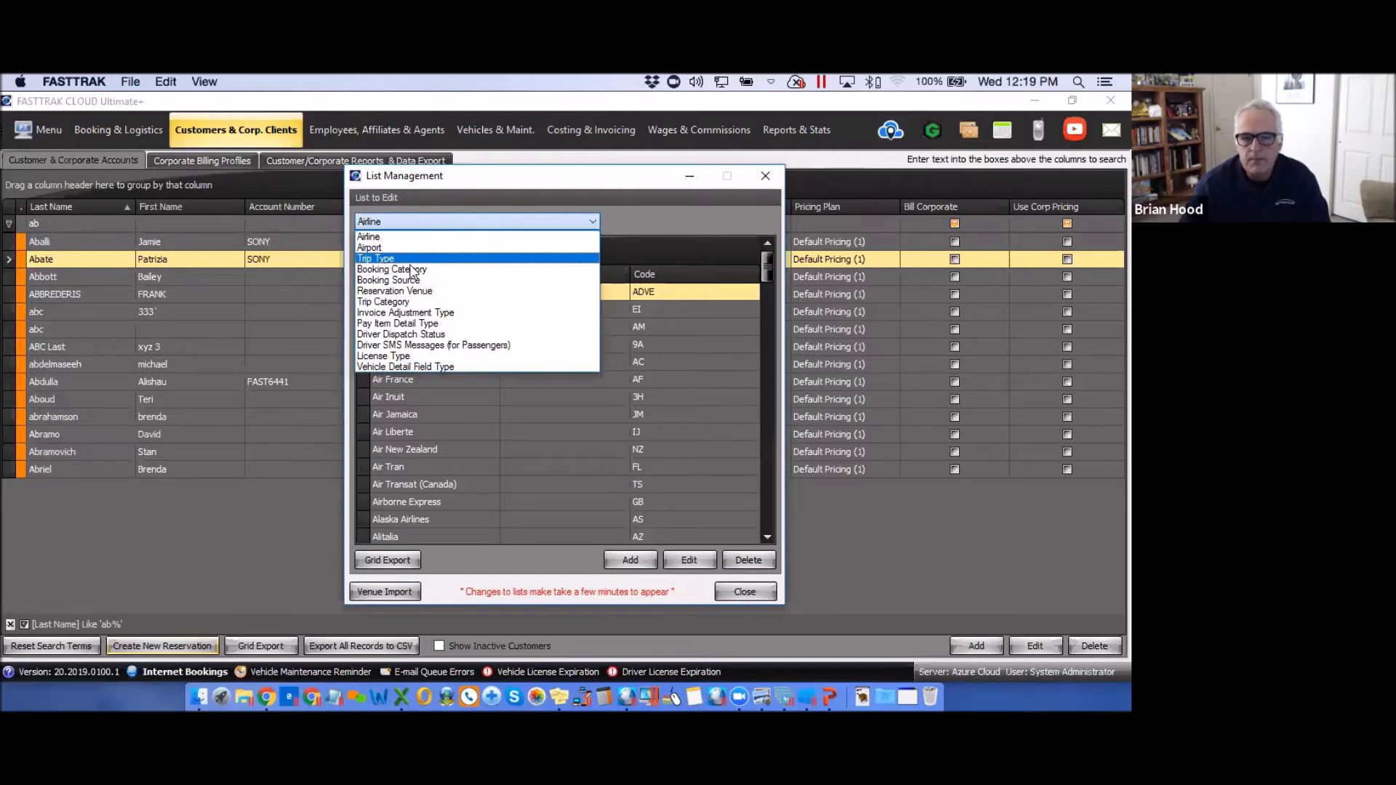
{"action": "left_click", "coordinate": [394, 304]}
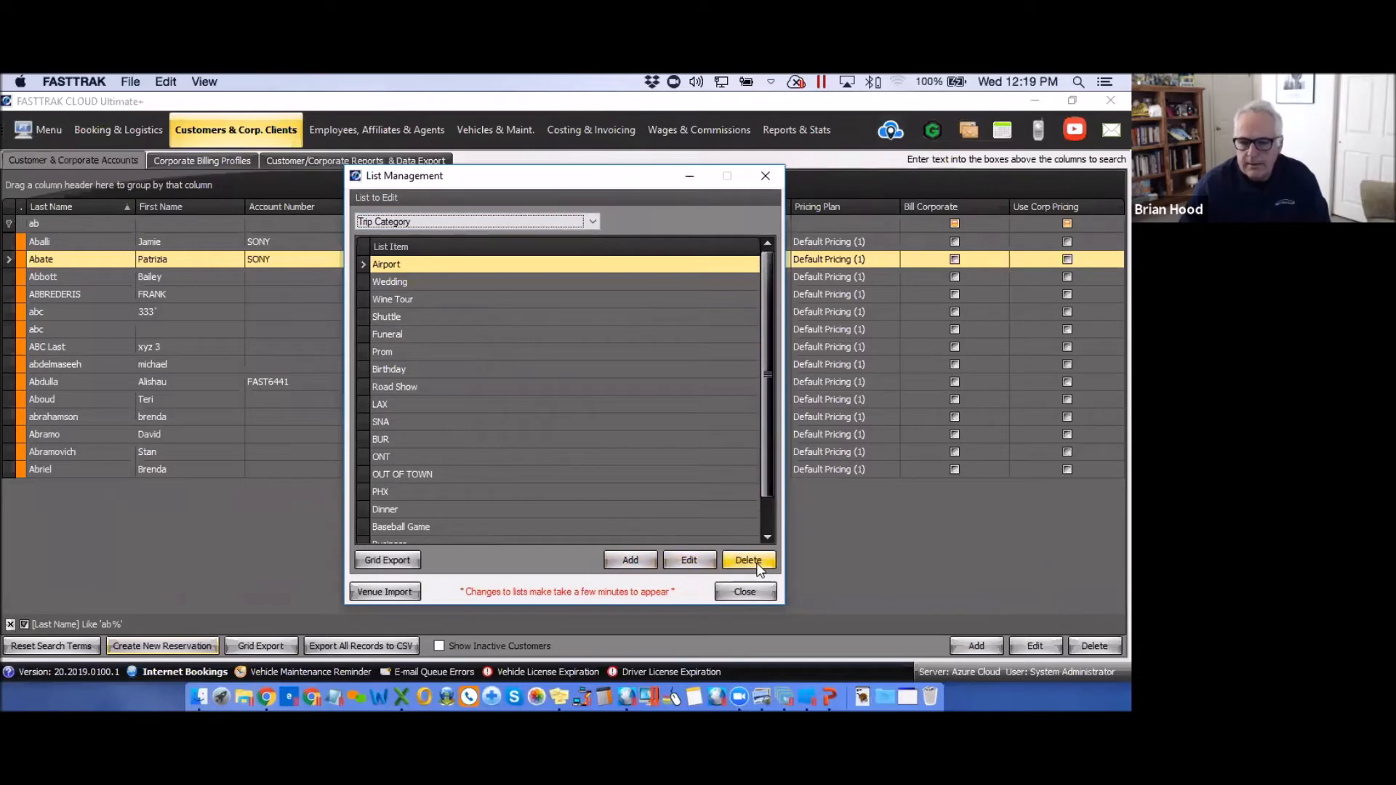
{"action": "left_click", "coordinate": [765, 176]}
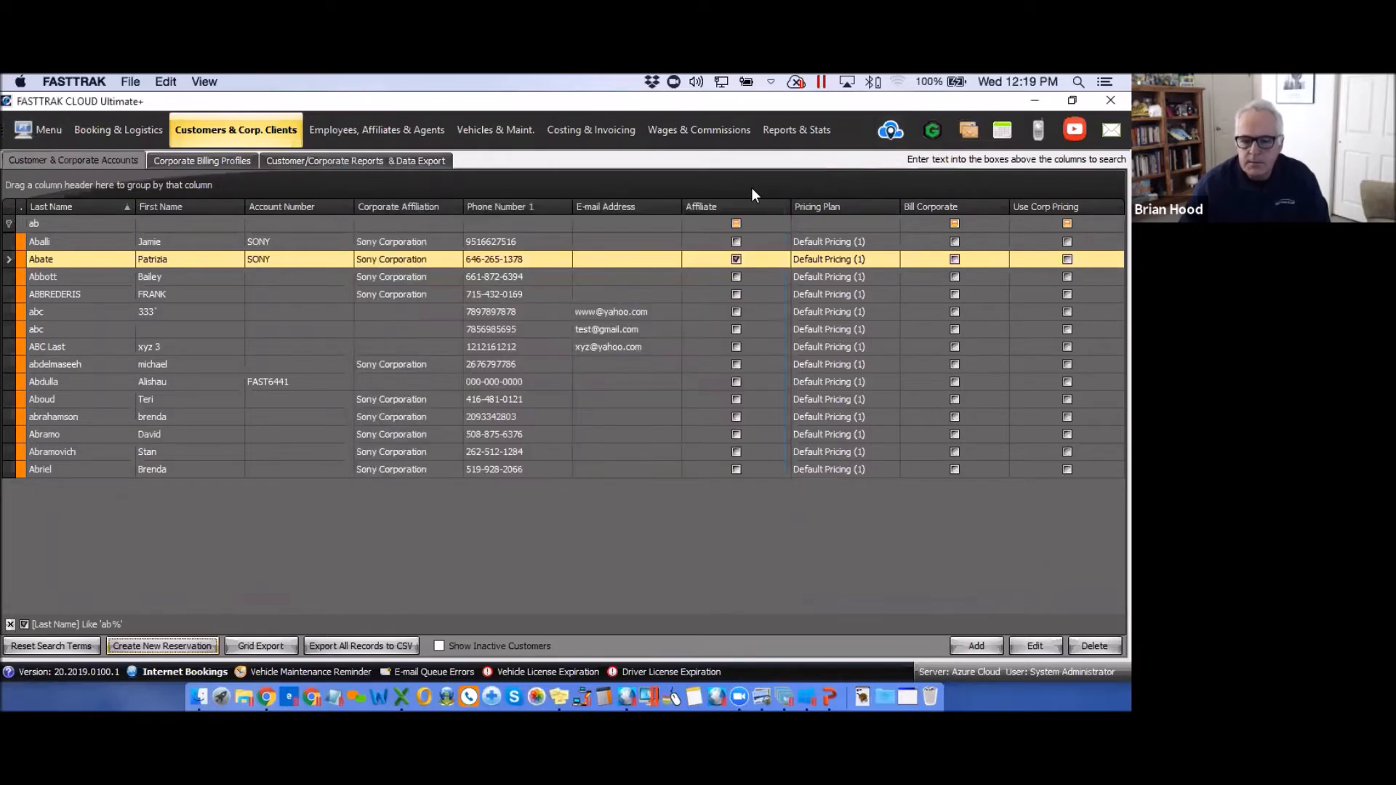
{"action": "right_click", "coordinate": [638, 666]}
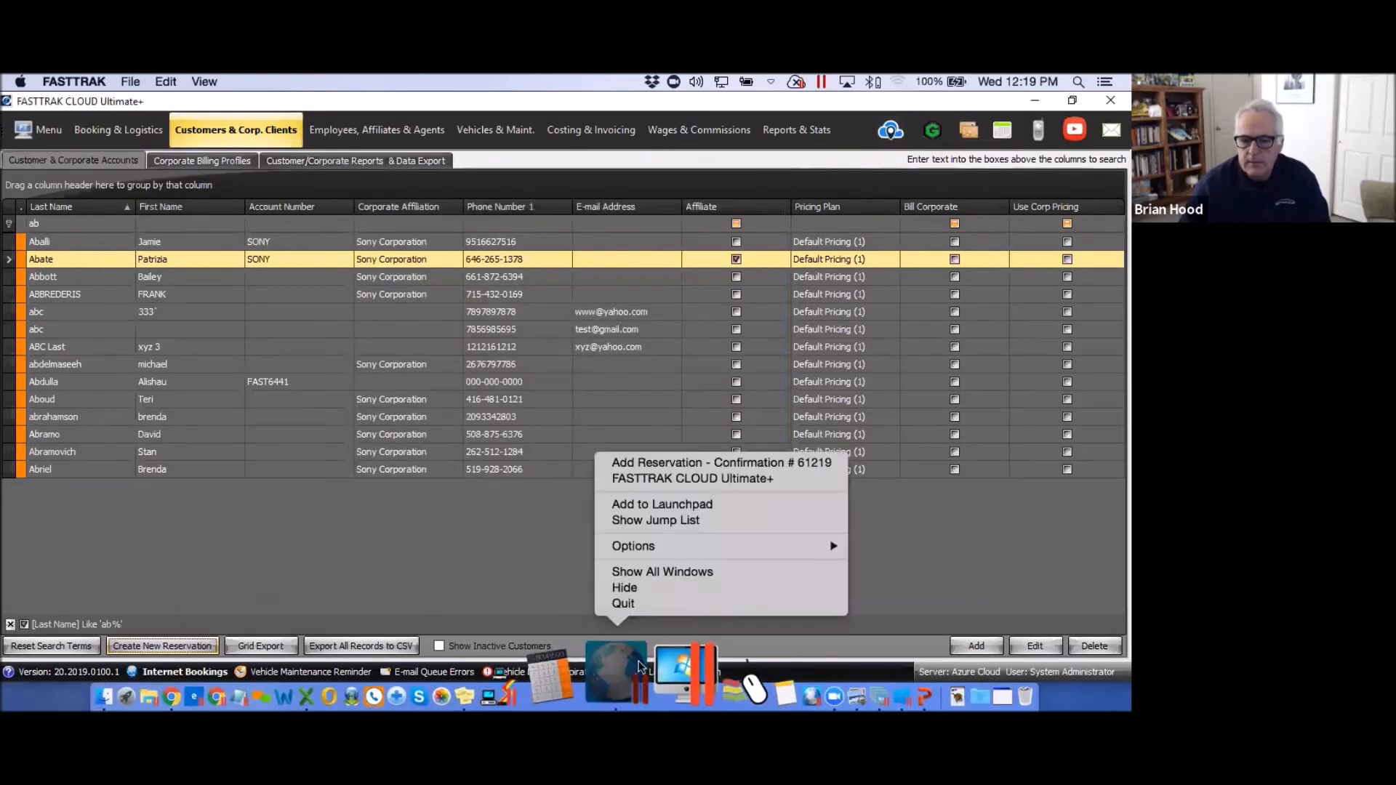
{"action": "left_click", "coordinate": [687, 460]}
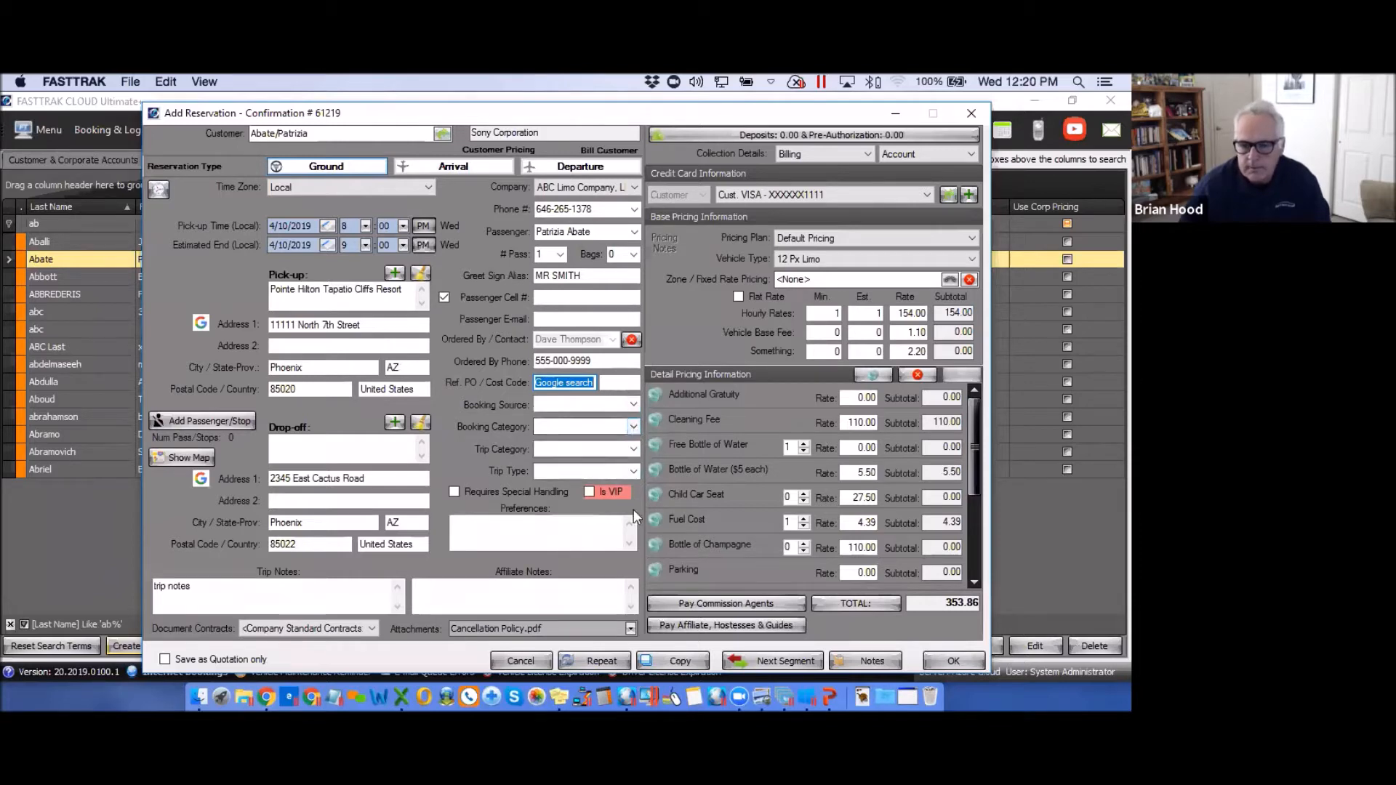
Set the trip type to WEDDING and view the trip category choices without picking one
{"action": "left_click", "coordinate": [631, 470]}
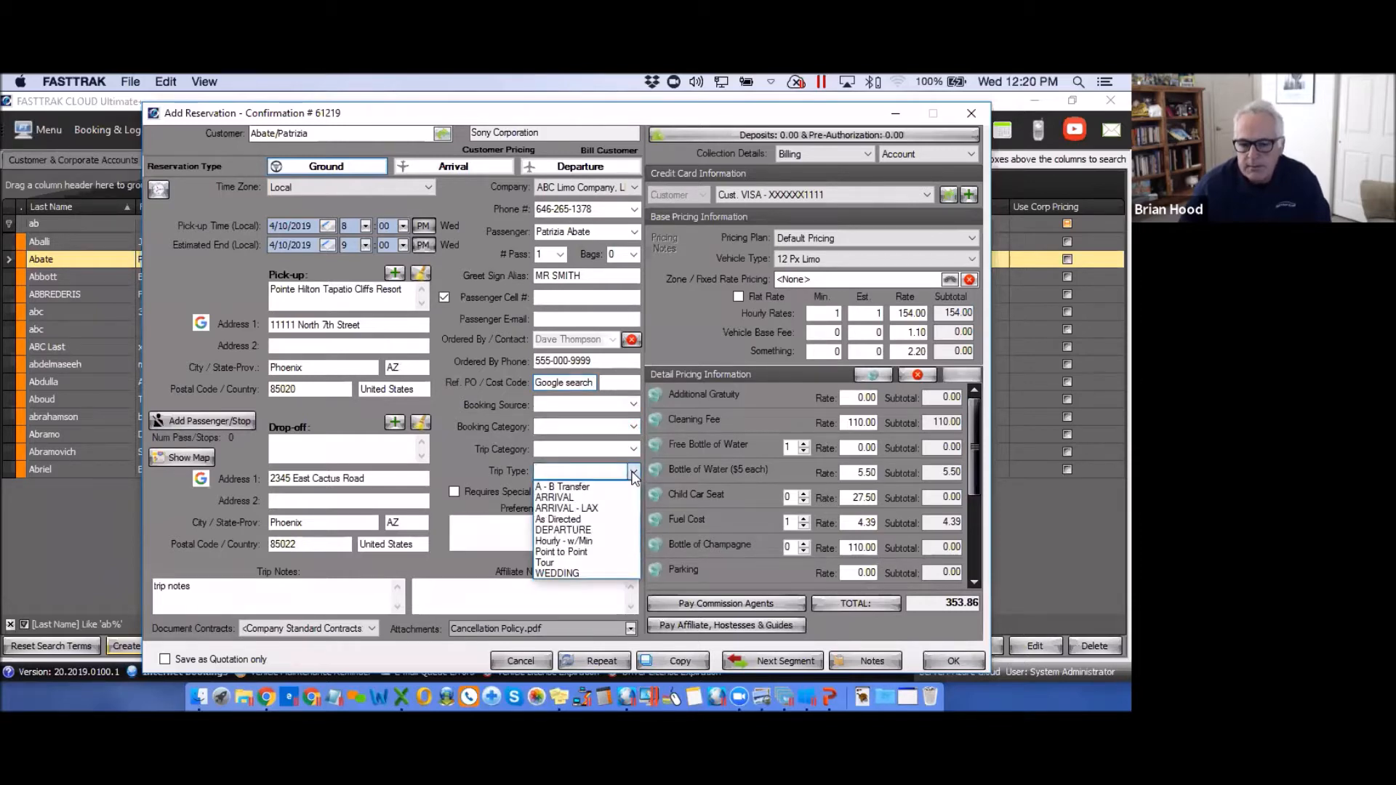
{"action": "left_click", "coordinate": [555, 575]}
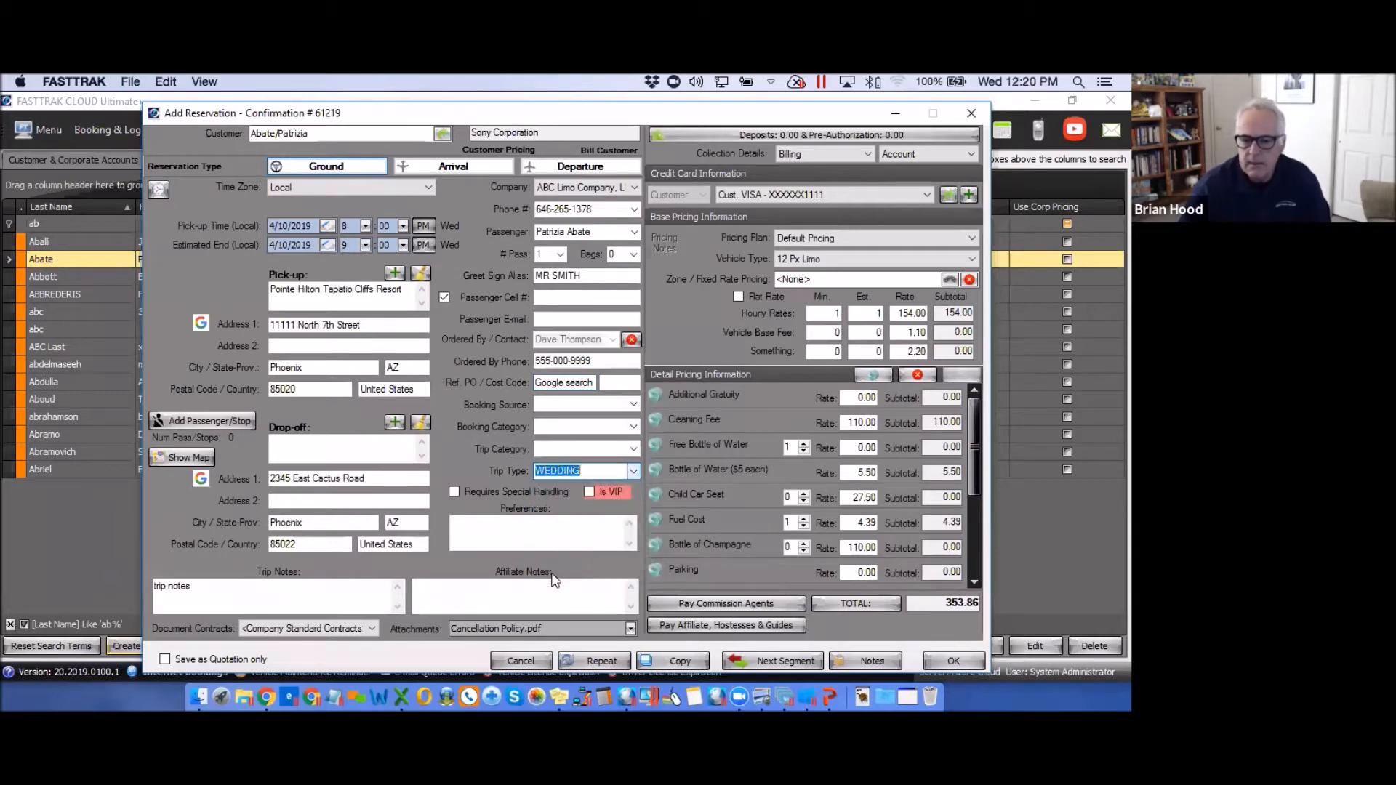
{"action": "left_click", "coordinate": [633, 451]}
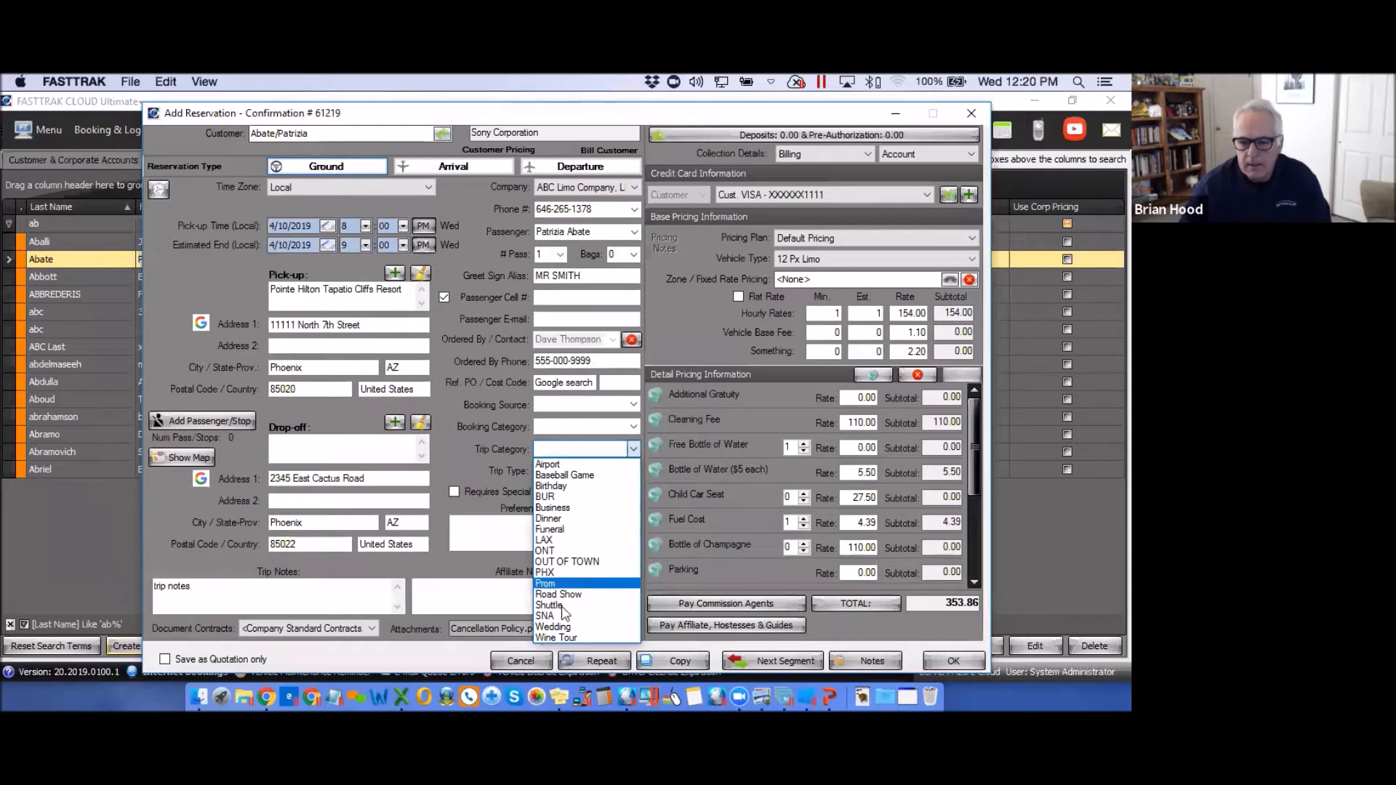
{"action": "left_click", "coordinate": [459, 453]}
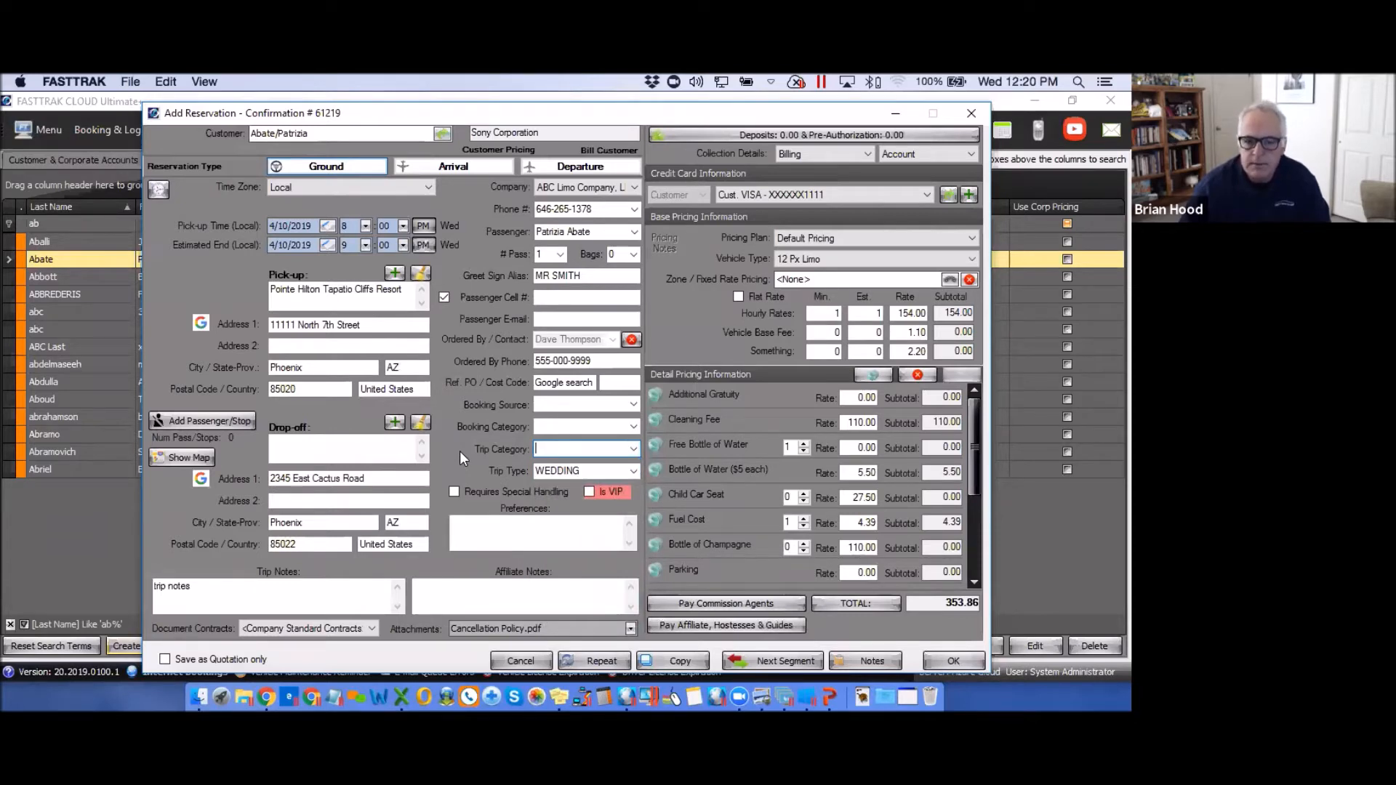
Set the booking source to Newspaper Advertisement and flag the reservation as requiring special handling and as VIP
{"action": "left_click", "coordinate": [634, 427]}
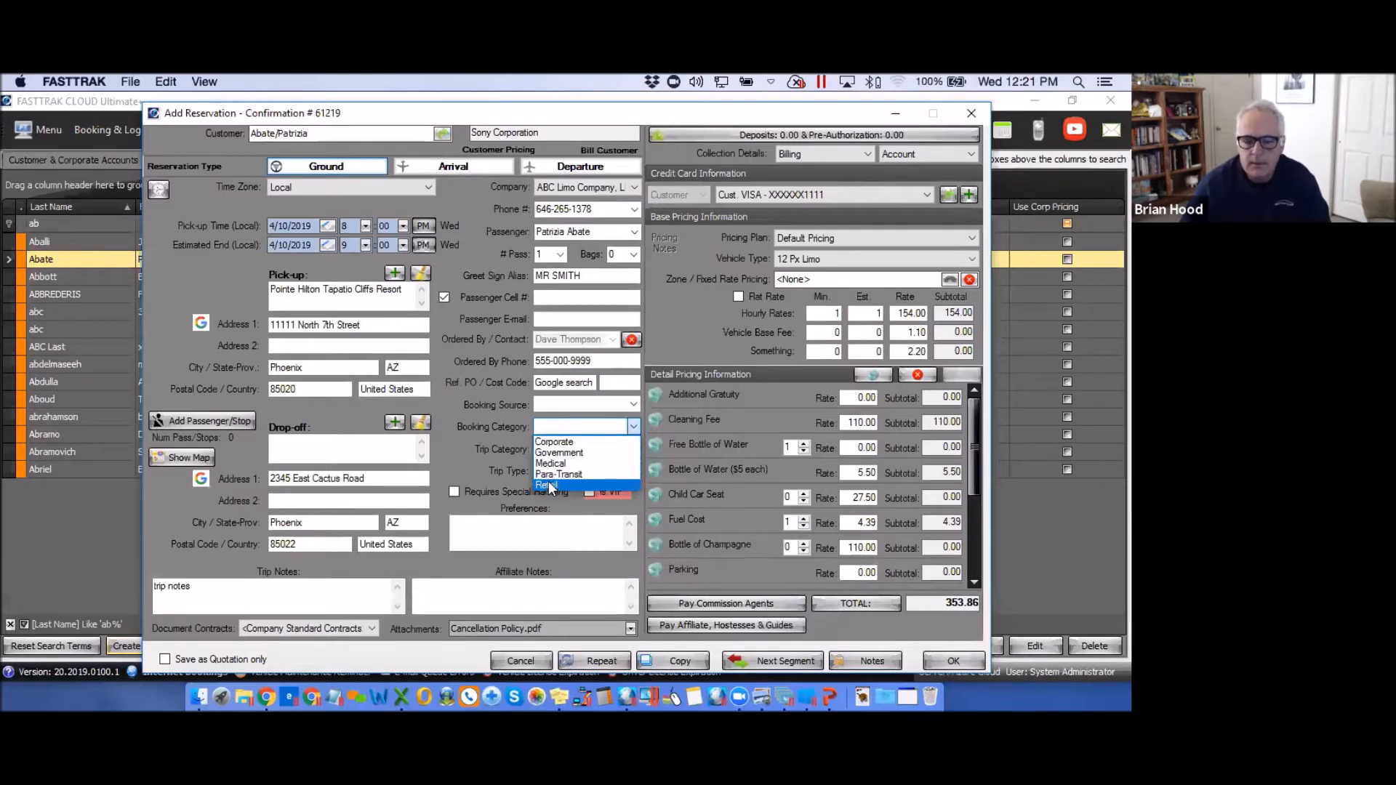
{"action": "left_click", "coordinate": [635, 399]}
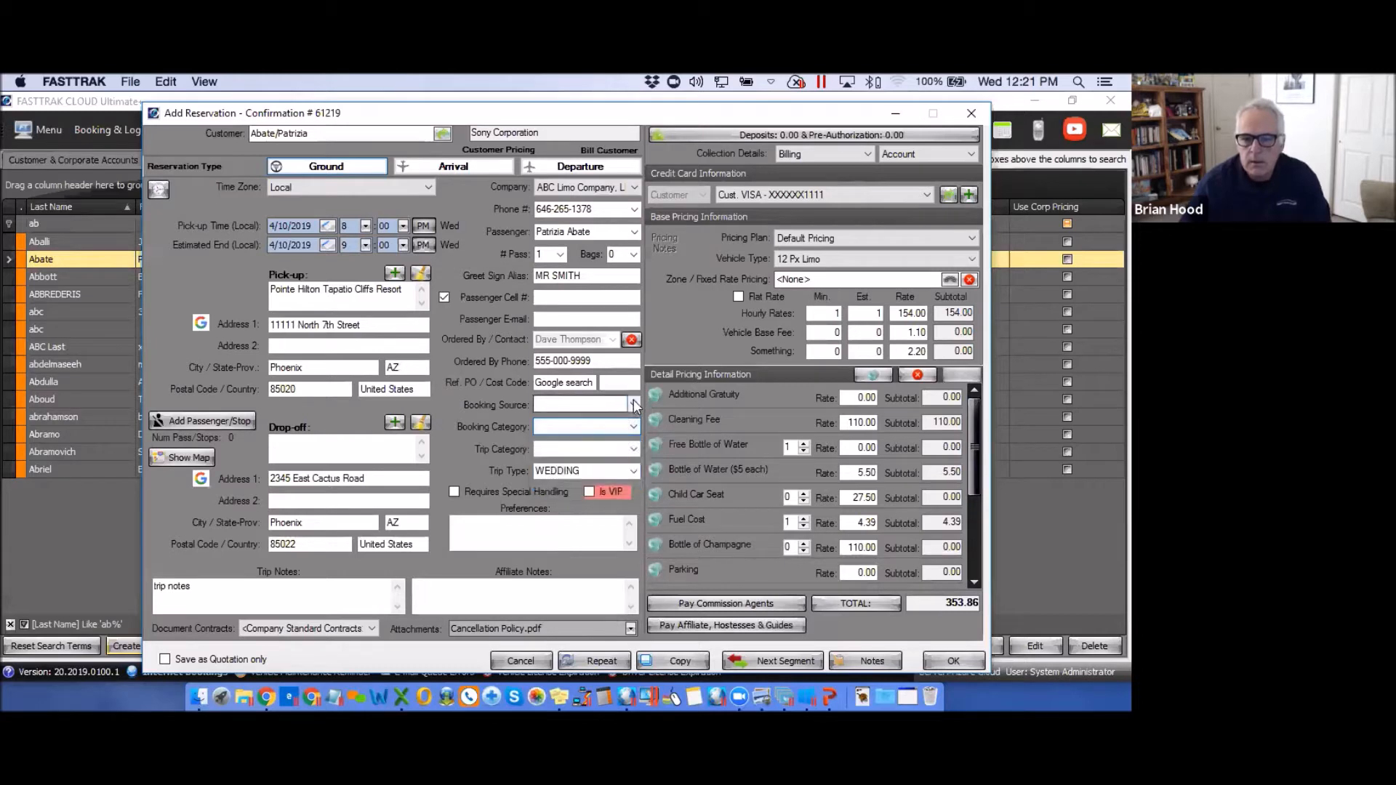
{"action": "left_click", "coordinate": [634, 405]}
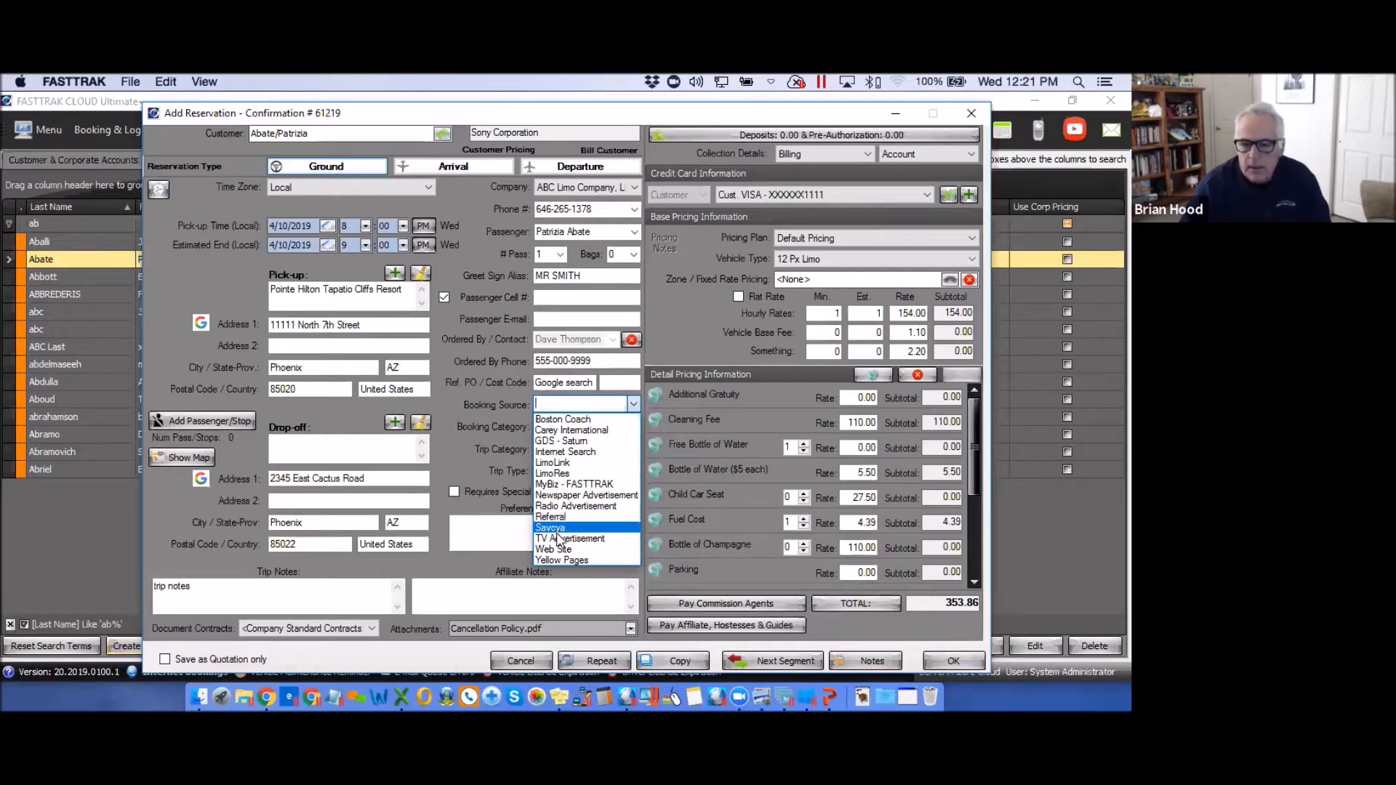
{"action": "left_click", "coordinate": [597, 496]}
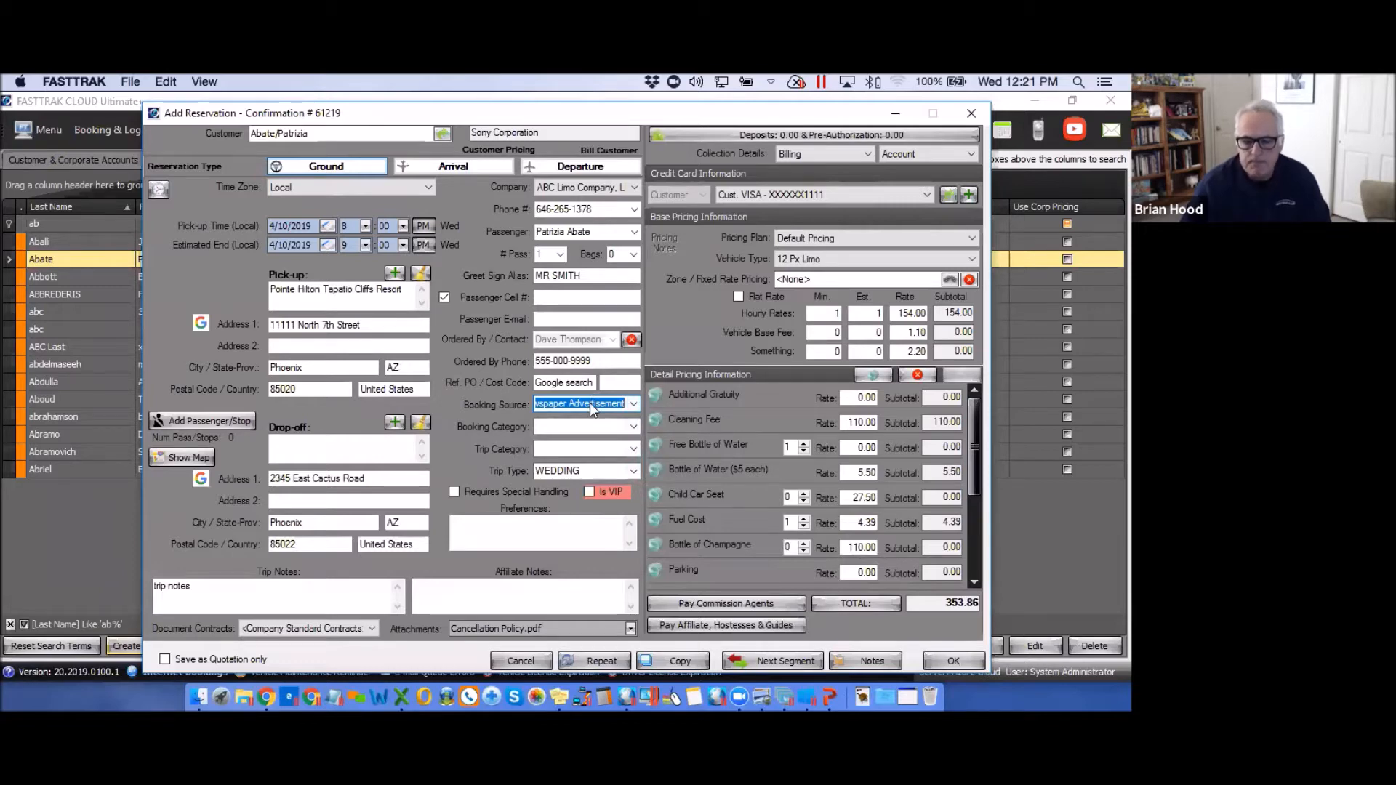
{"action": "left_click", "coordinate": [453, 491]}
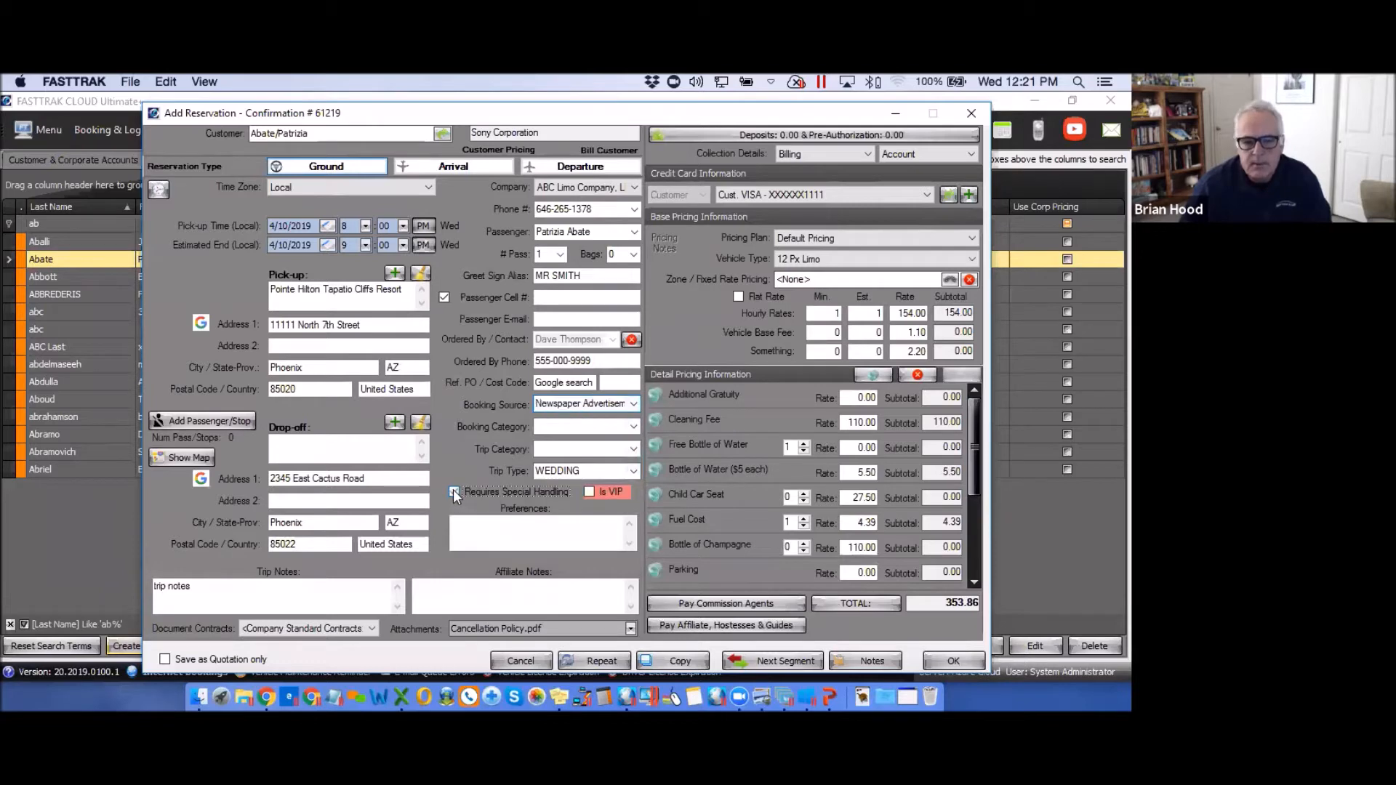
{"action": "left_click", "coordinate": [587, 493]}
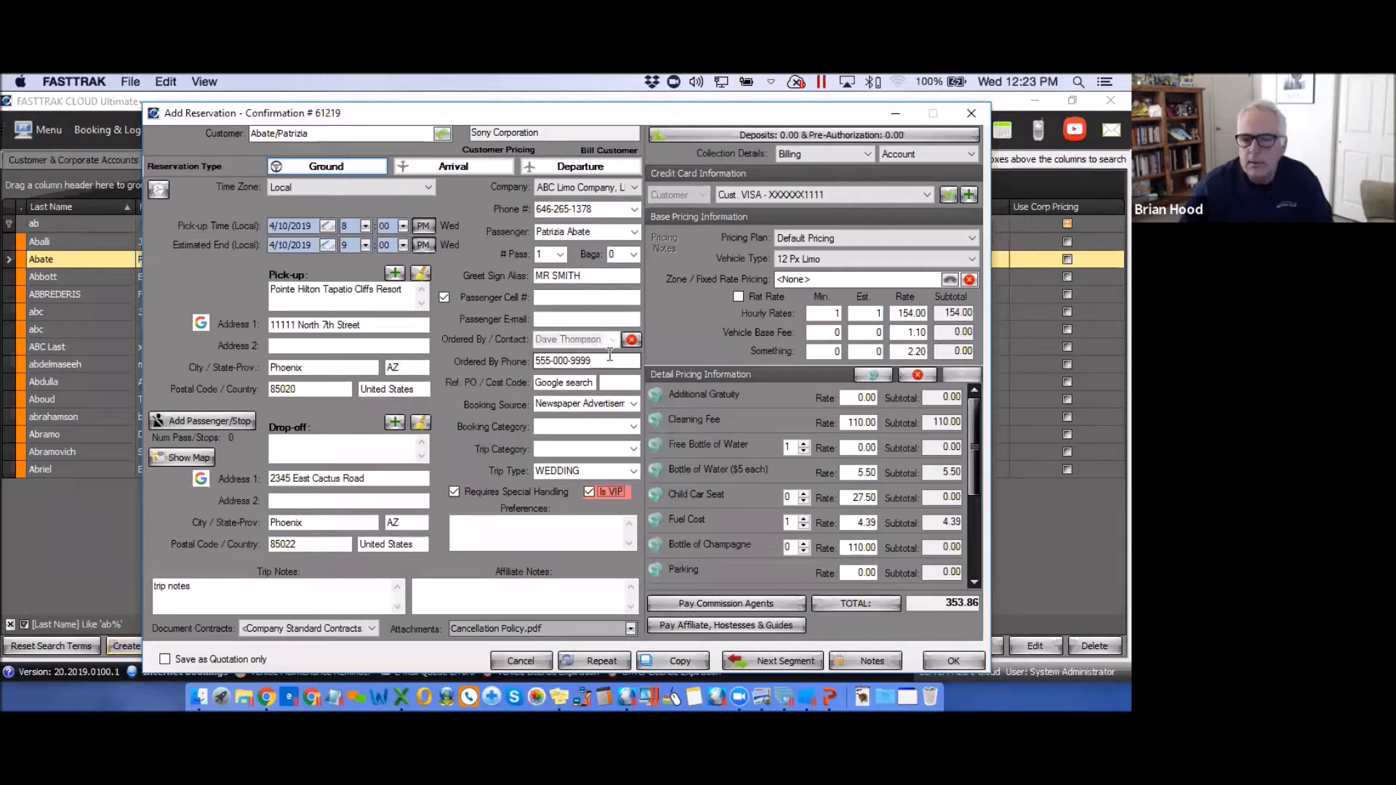
Clear the saved ordering contact and enter another contact's full name instead, keeping the ordered-by phone number
{"action": "left_click", "coordinate": [631, 340]}
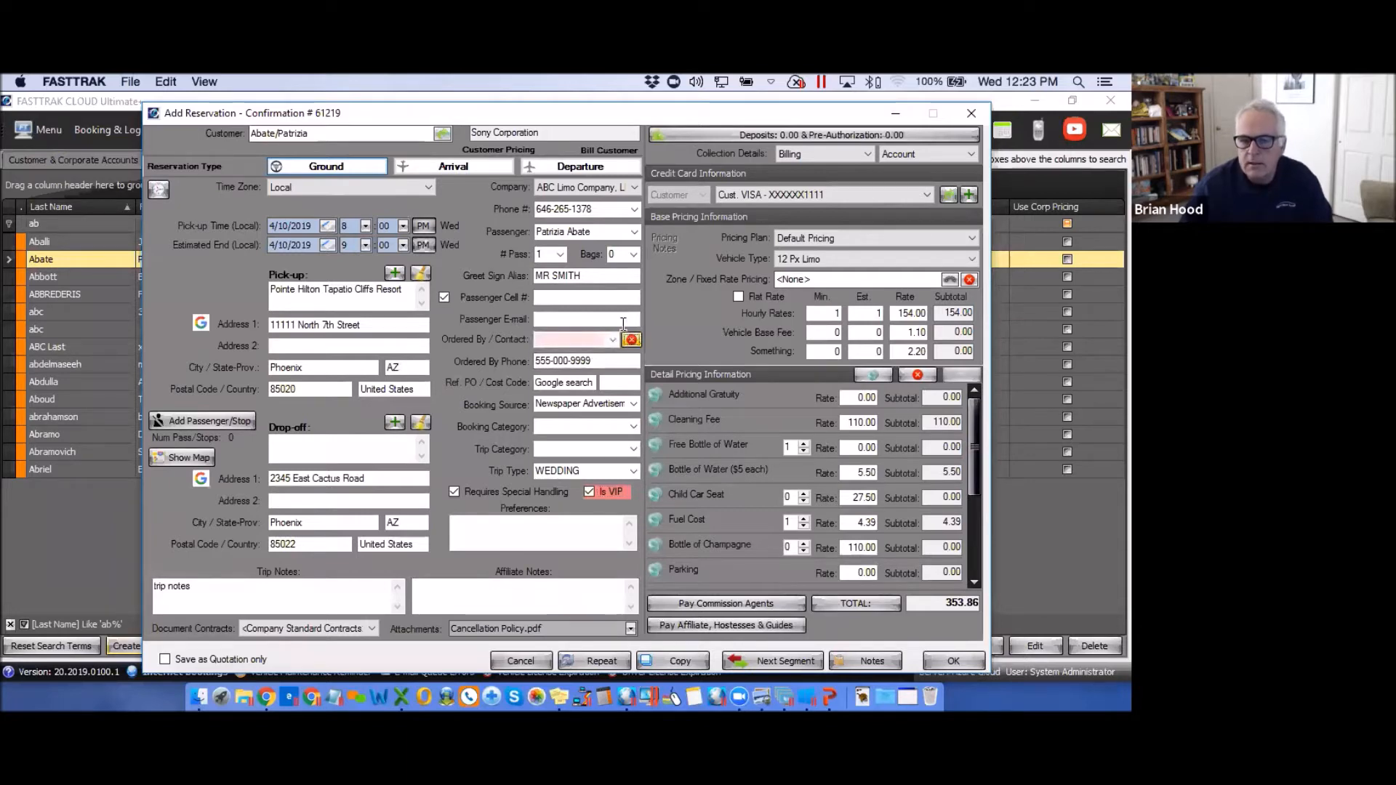
{"action": "type", "text": "Joe Smith"}
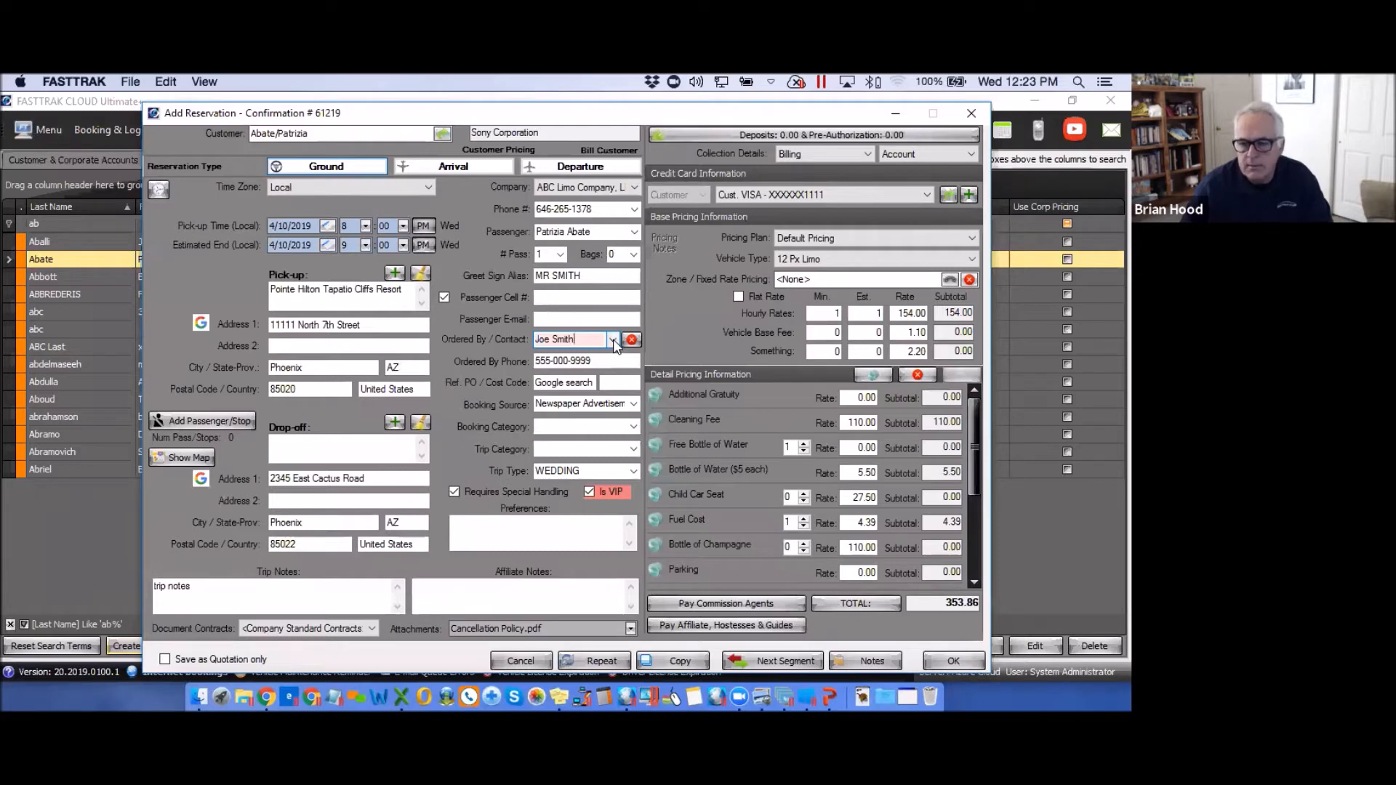
{"action": "left_click_drag", "start_coordinate": [575, 340], "coordinate": [536, 340]}
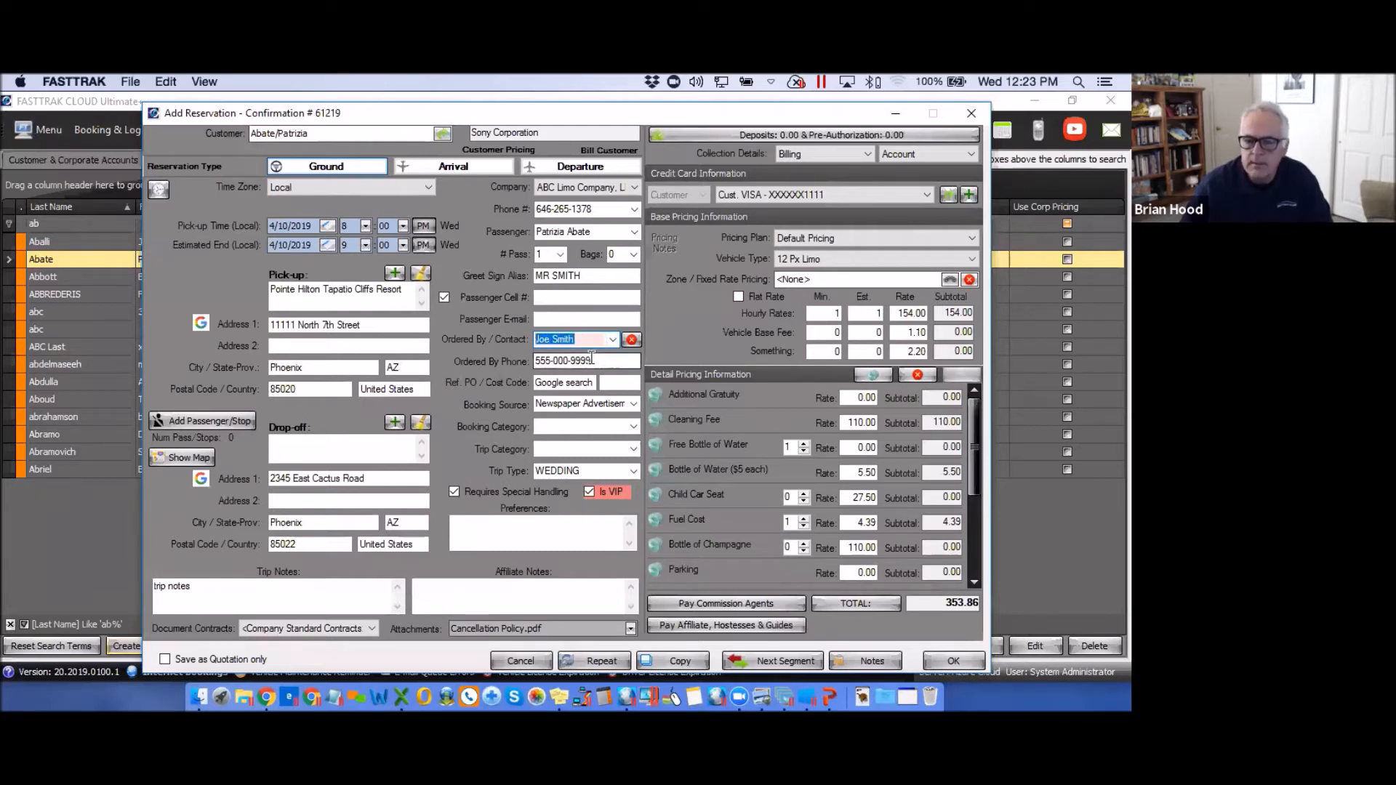
{"action": "left_click_drag", "start_coordinate": [593, 359], "coordinate": [532, 360]}
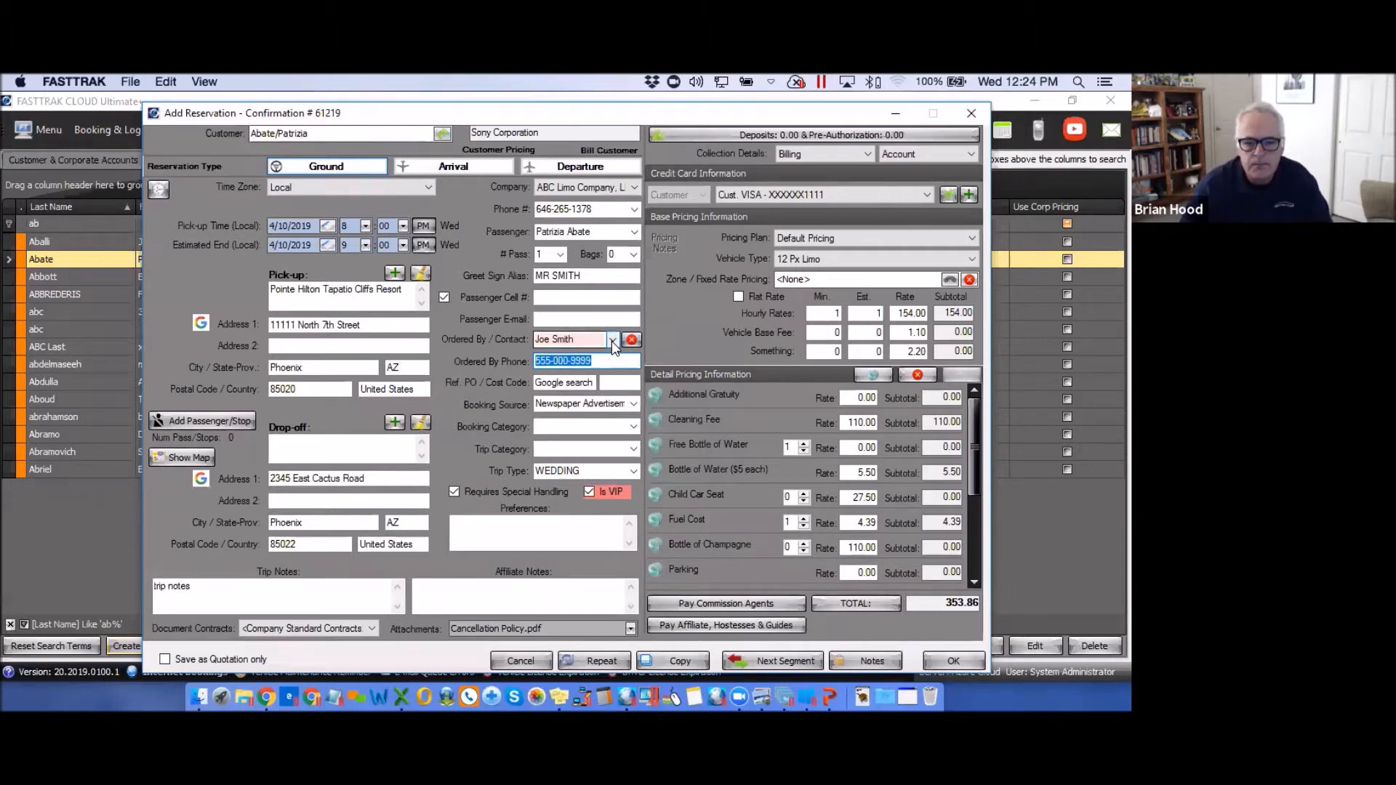
{"action": "left_click", "coordinate": [431, 593]}
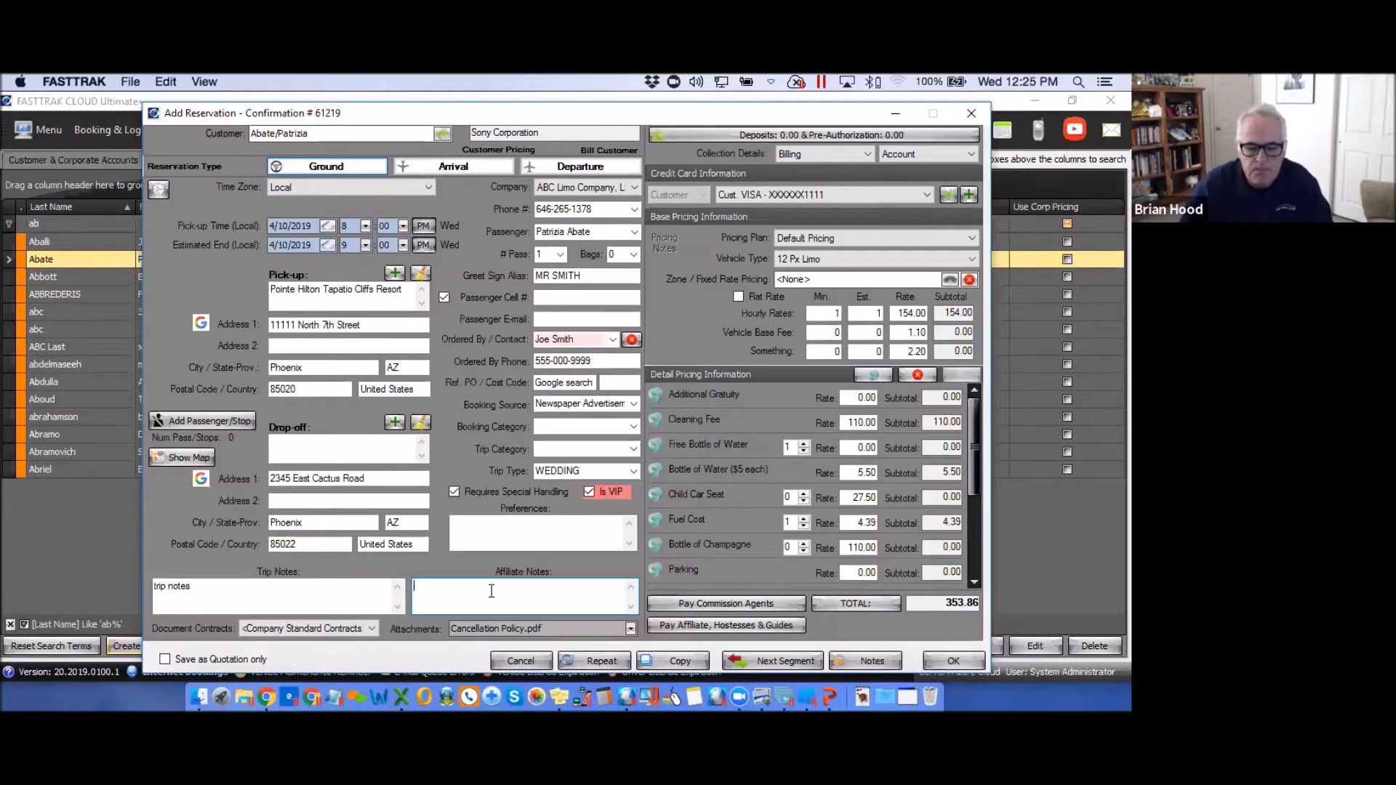
Assign the Wedding Contract as the document contract and add CCAuthorization.pdf to the reservation's attachments
{"action": "left_click", "coordinate": [372, 629]}
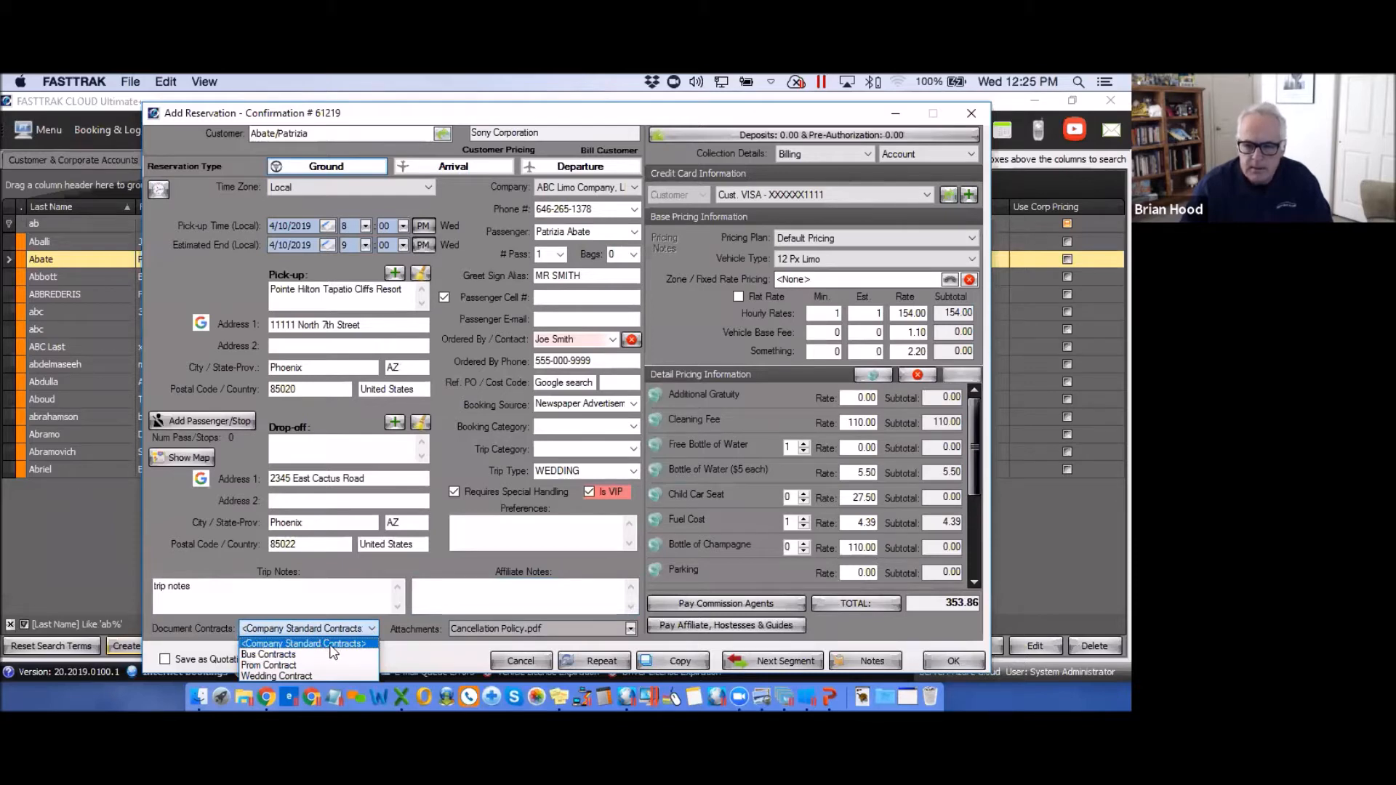
{"action": "left_click", "coordinate": [272, 674]}
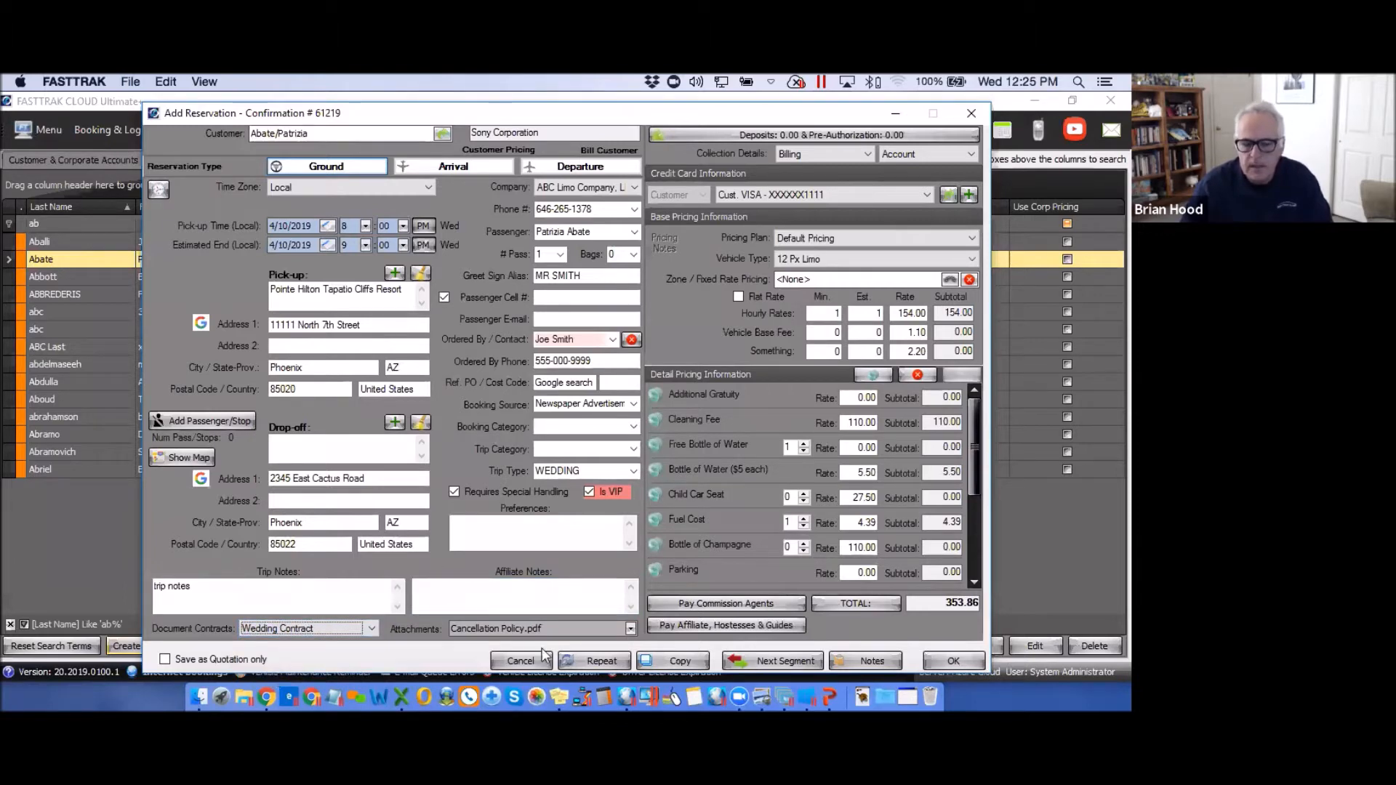
{"action": "left_click", "coordinate": [630, 630]}
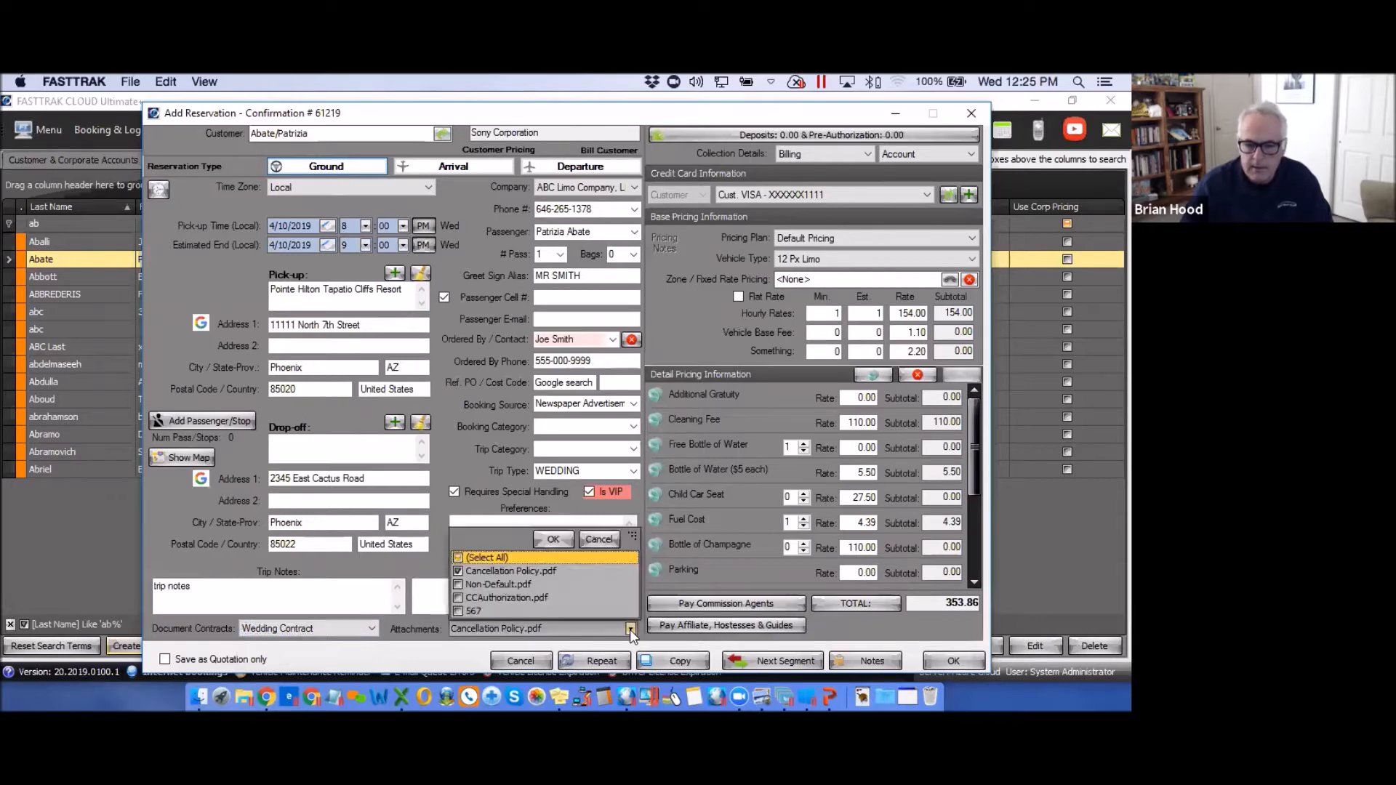
{"action": "left_click", "coordinate": [458, 597]}
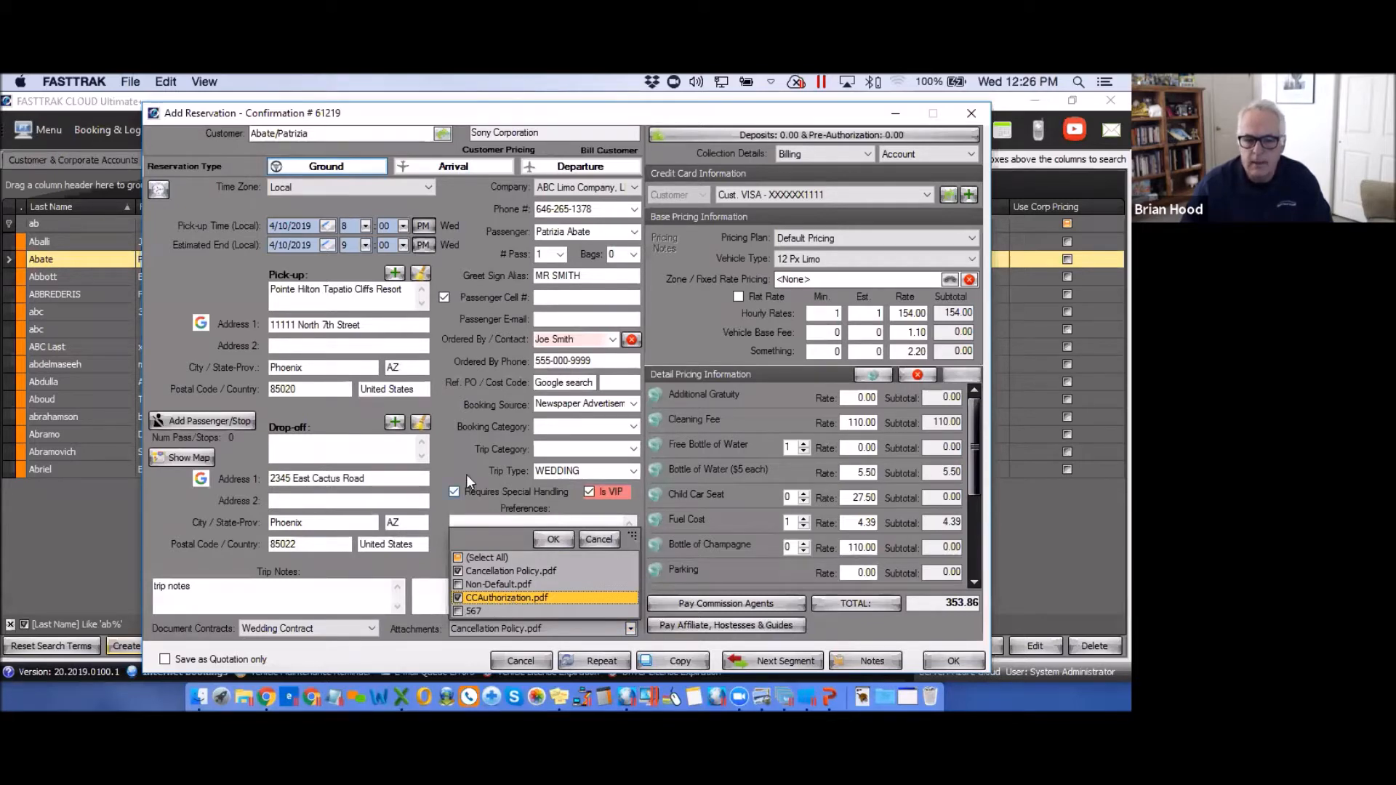
{"action": "left_click", "coordinate": [459, 441]}
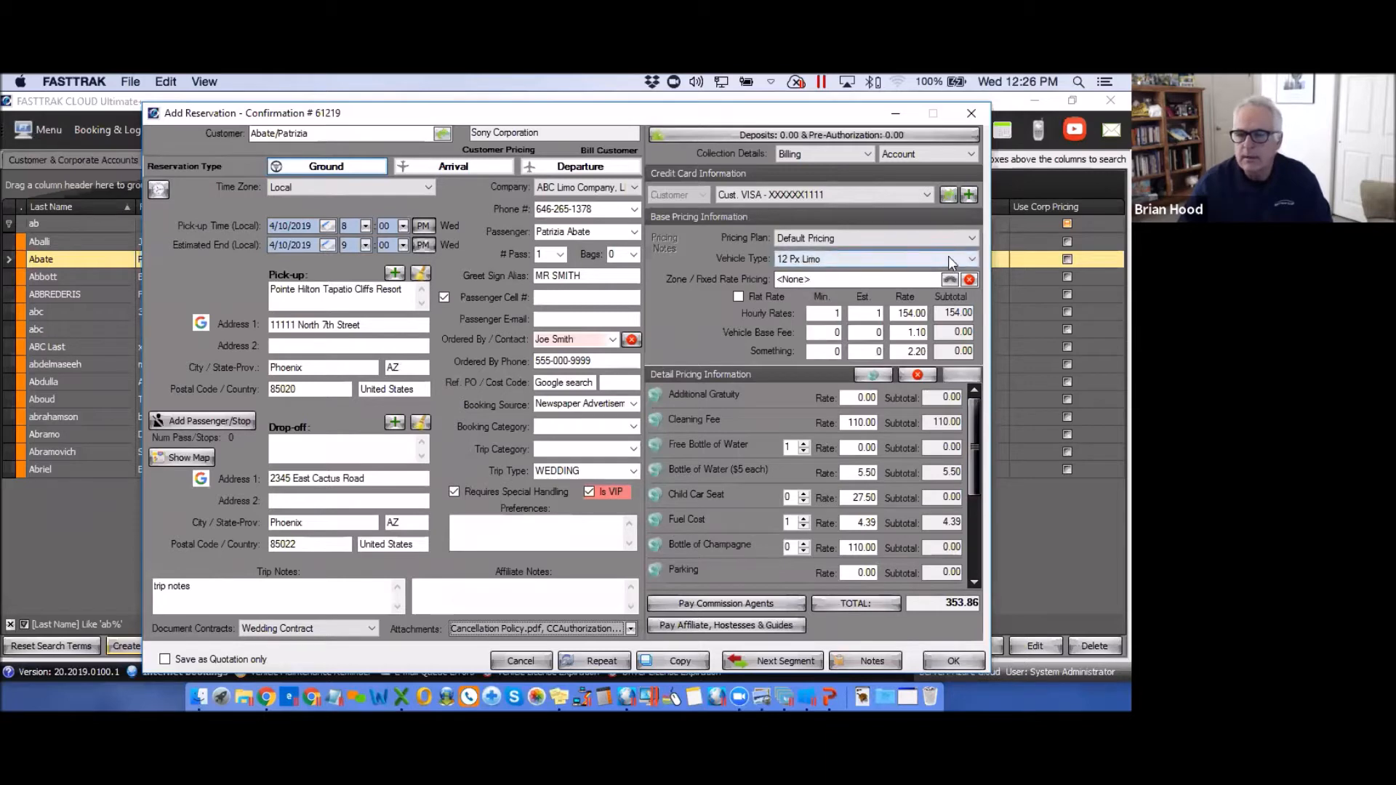
Set the pricing plan to B_TEST GEO [GEO] and the vehicle type to SED - SClass, and retrieve and accept the trip quote
{"action": "left_click", "coordinate": [973, 239]}
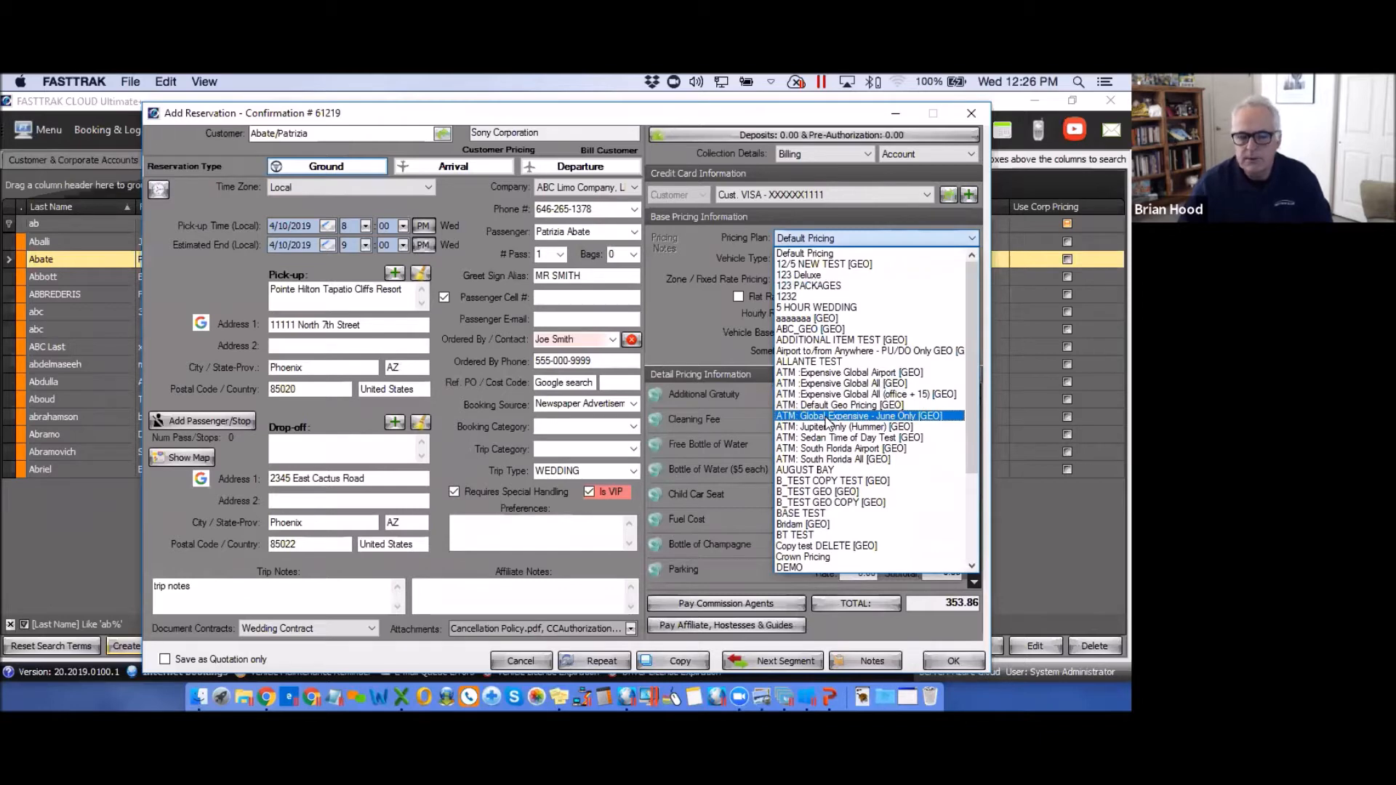
{"action": "left_click", "coordinate": [809, 495]}
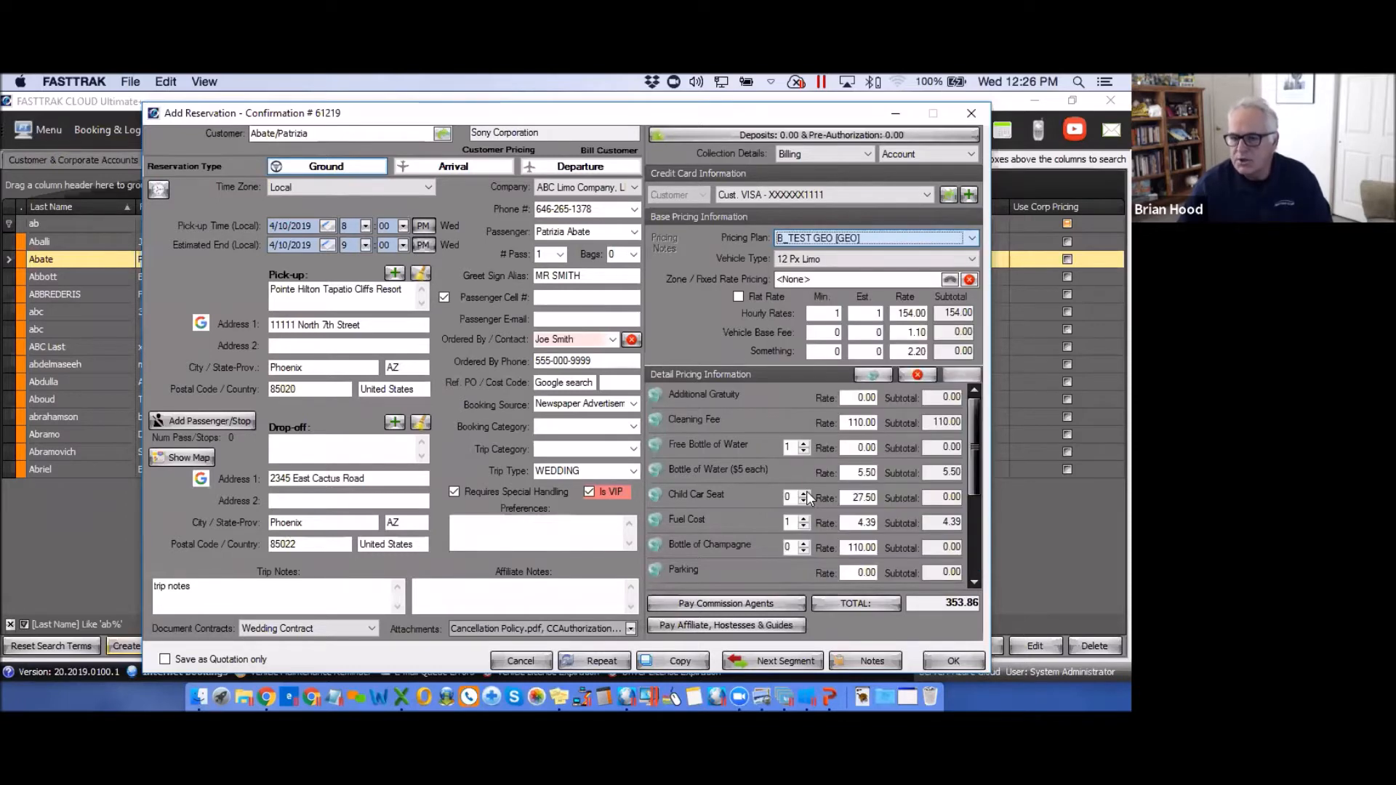
{"action": "left_click", "coordinate": [973, 259]}
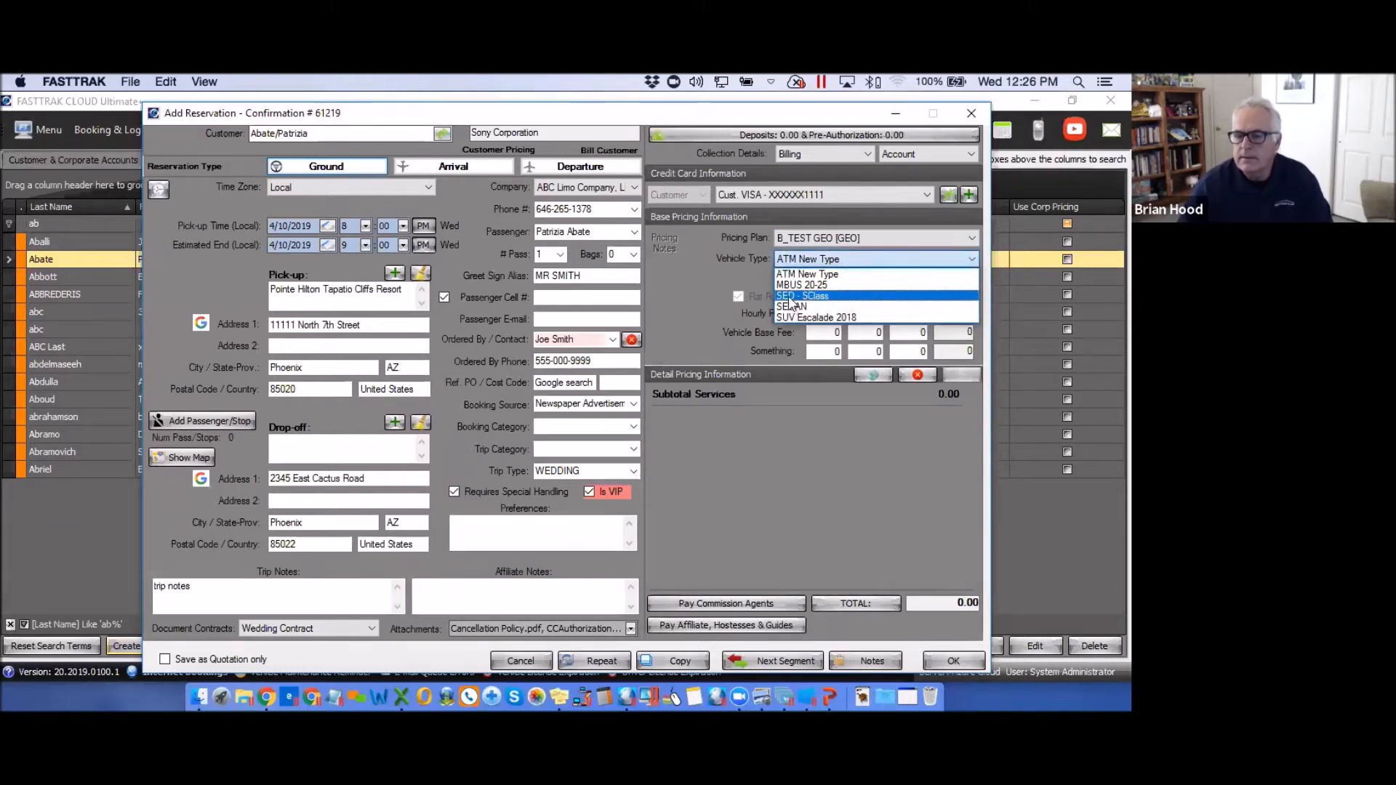
{"action": "left_click", "coordinate": [791, 297]}
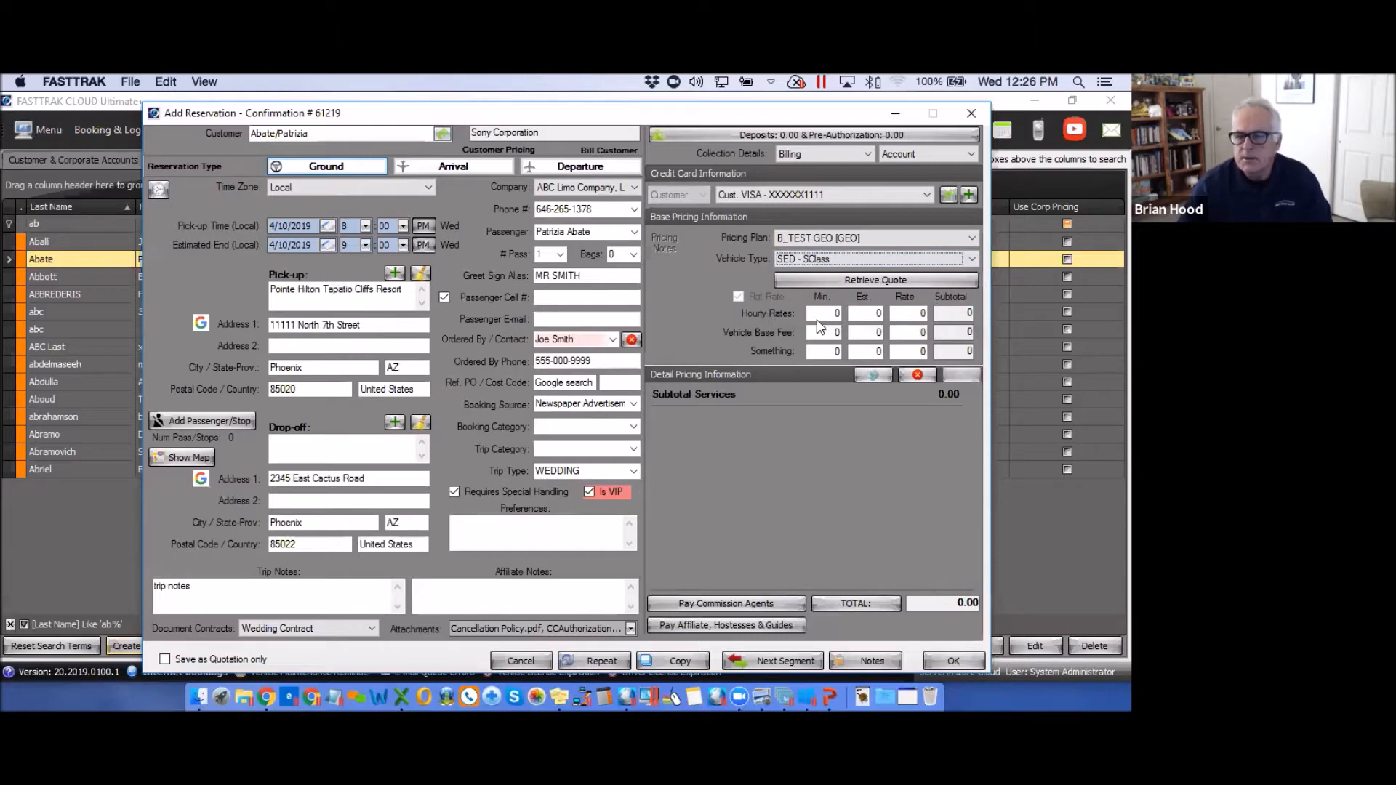
{"action": "left_click", "coordinate": [884, 280]}
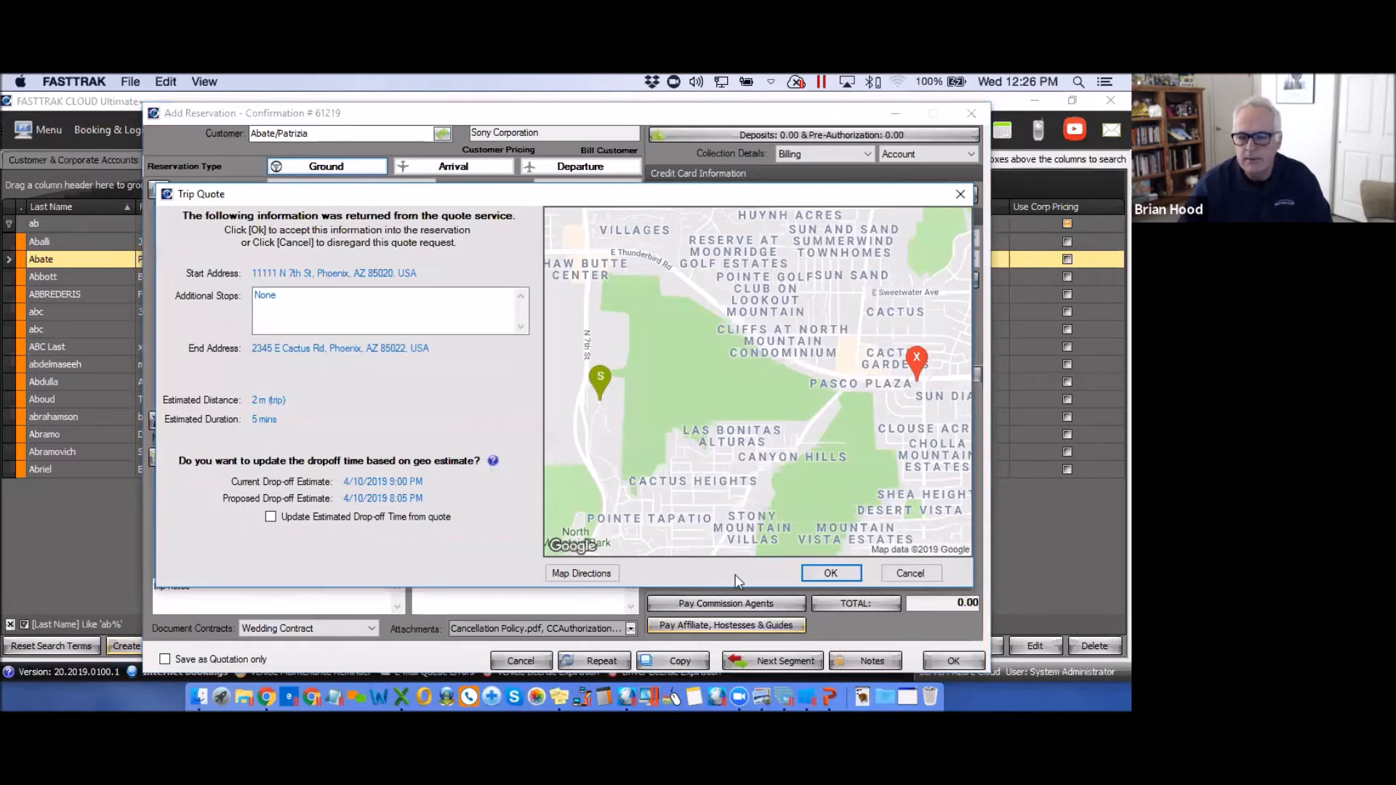
{"action": "left_click", "coordinate": [829, 574]}
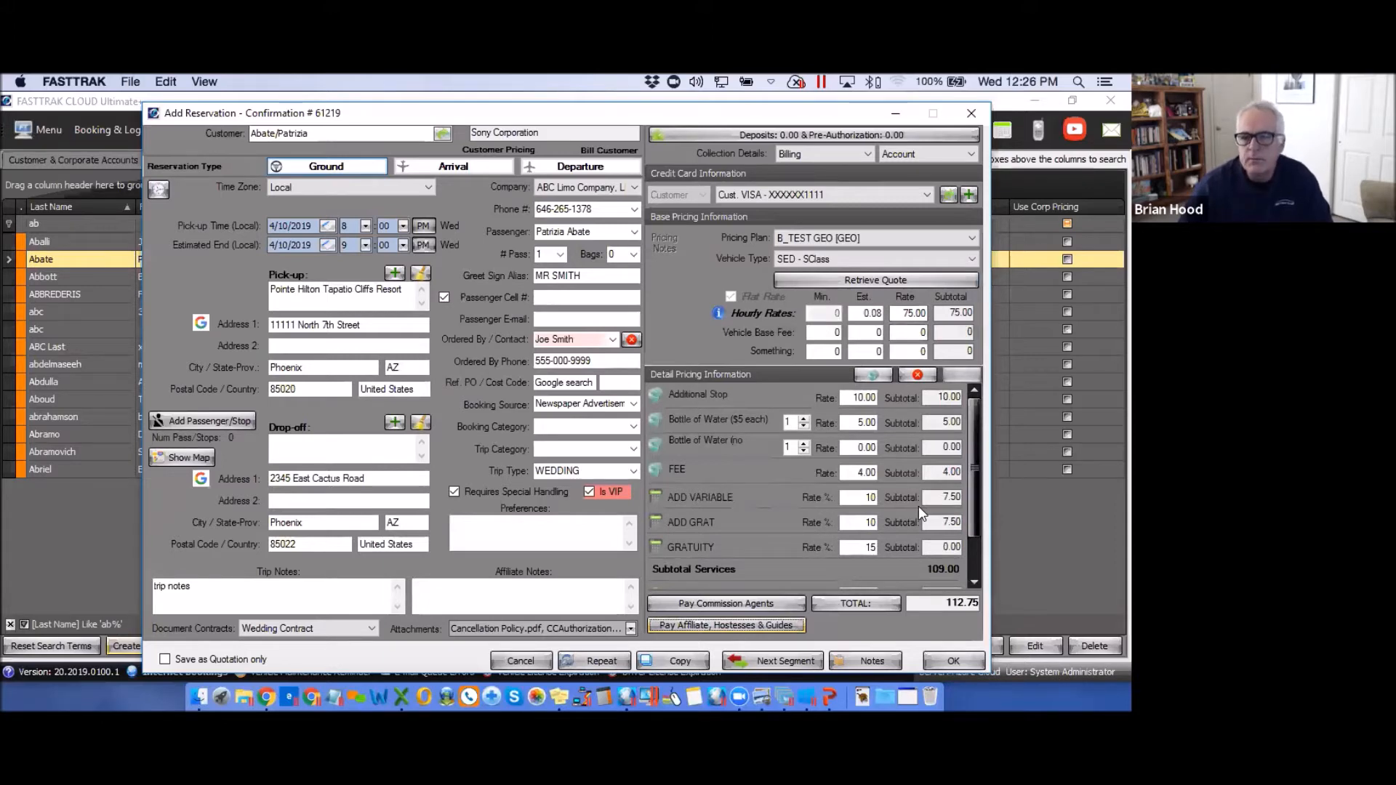
Switch the pricing plan to Default Pricing and set the estimated quantity for the hourly rates to 4
{"action": "left_click", "coordinate": [973, 240]}
{"action": "left_click_drag", "start_coordinate": [970, 358], "coordinate": [972, 272]}
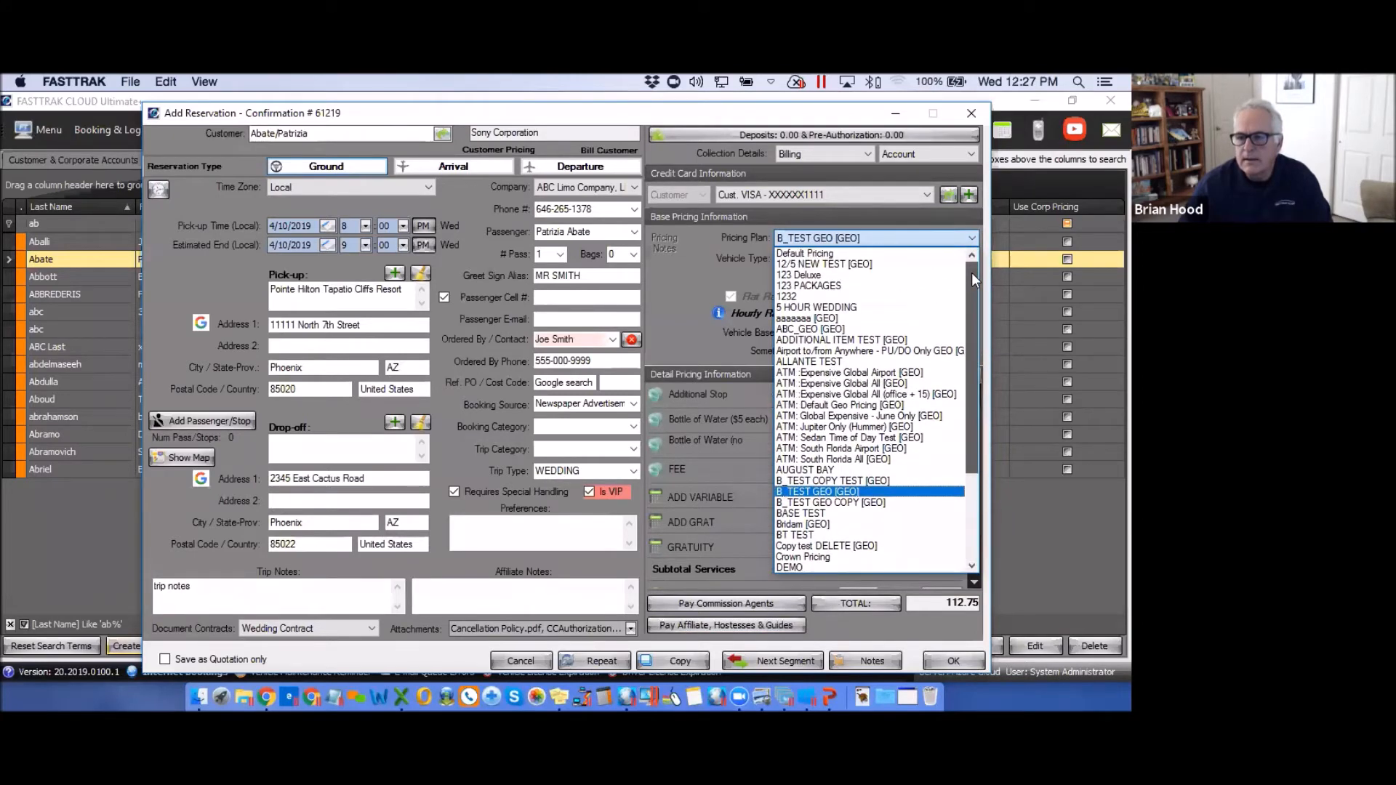
{"action": "left_click", "coordinate": [805, 254]}
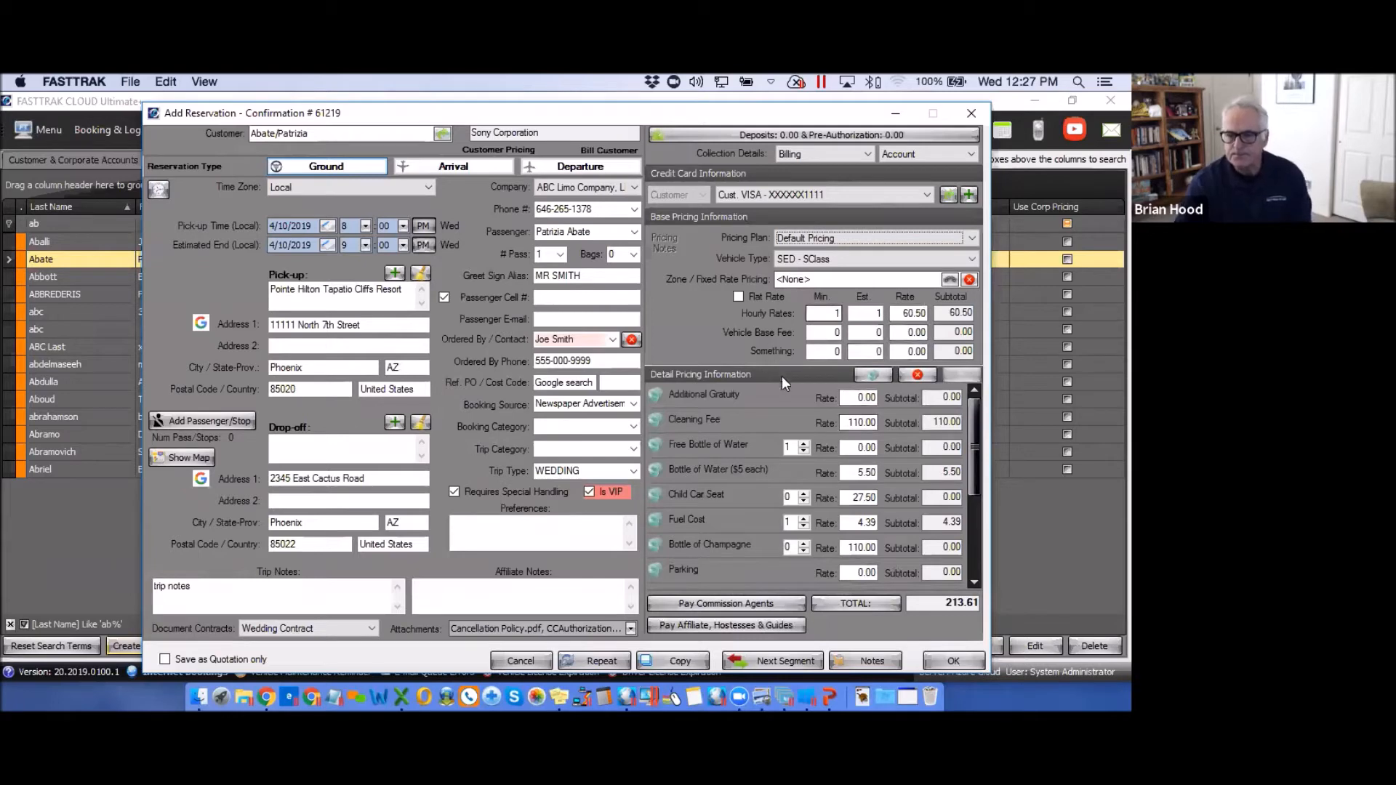
{"action": "left_click", "coordinate": [872, 314]}
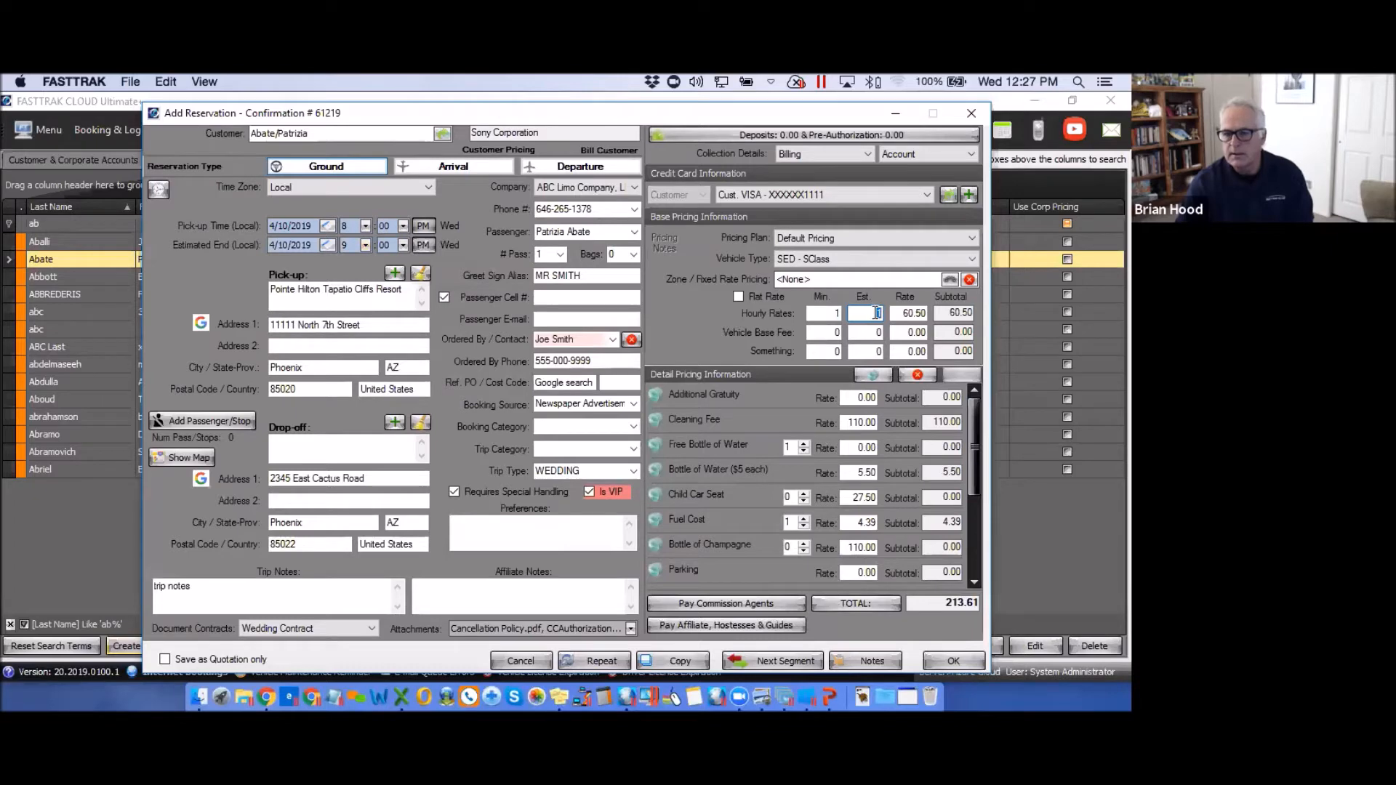
{"action": "type", "text": "4"}
{"action": "left_click", "coordinate": [915, 329]}
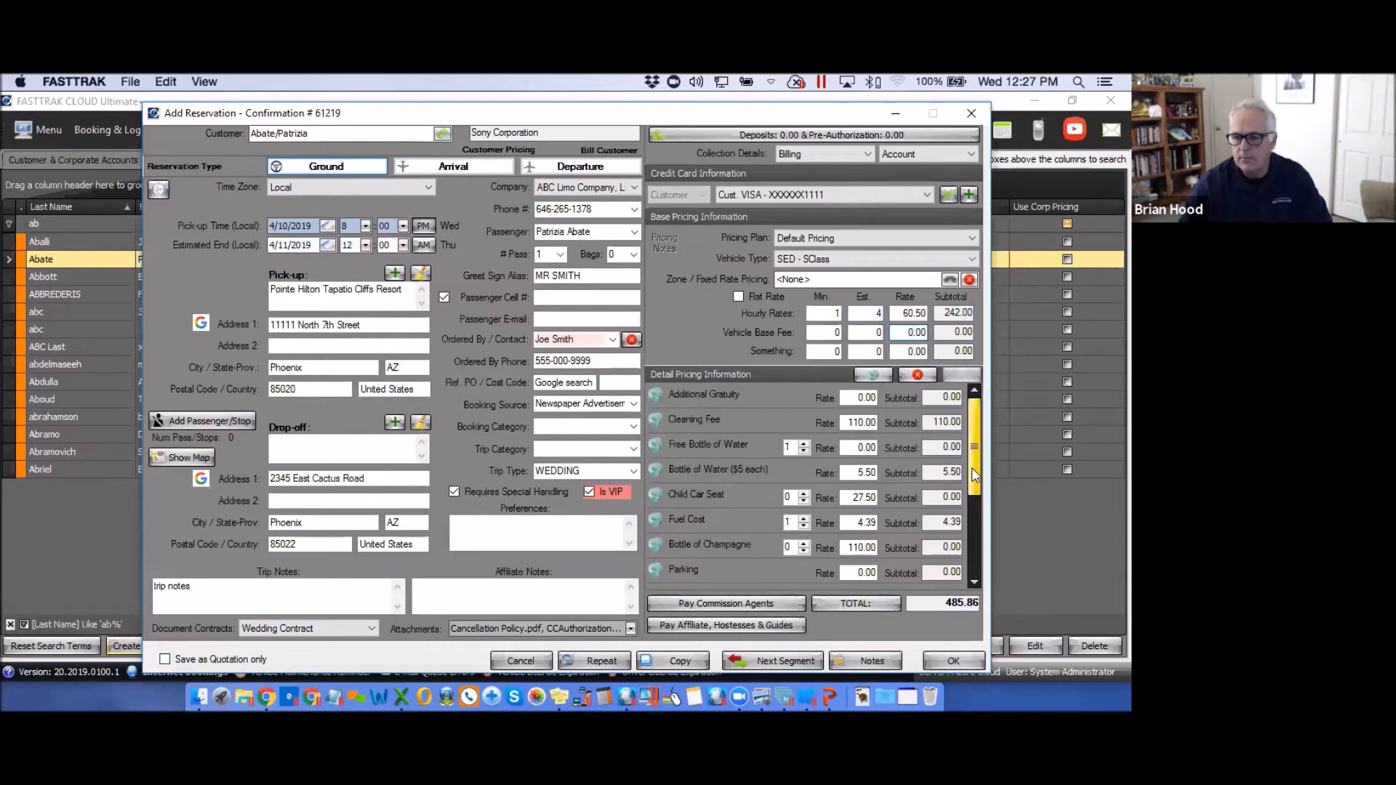
{"action": "mouse_move", "coordinate": [975, 471]}
{"action": "left_mouse_down"}
{"action": "mouse_move", "coordinate": [976, 535]}
{"action": "mouse_move", "coordinate": [974, 443]}
{"action": "left_mouse_up"}
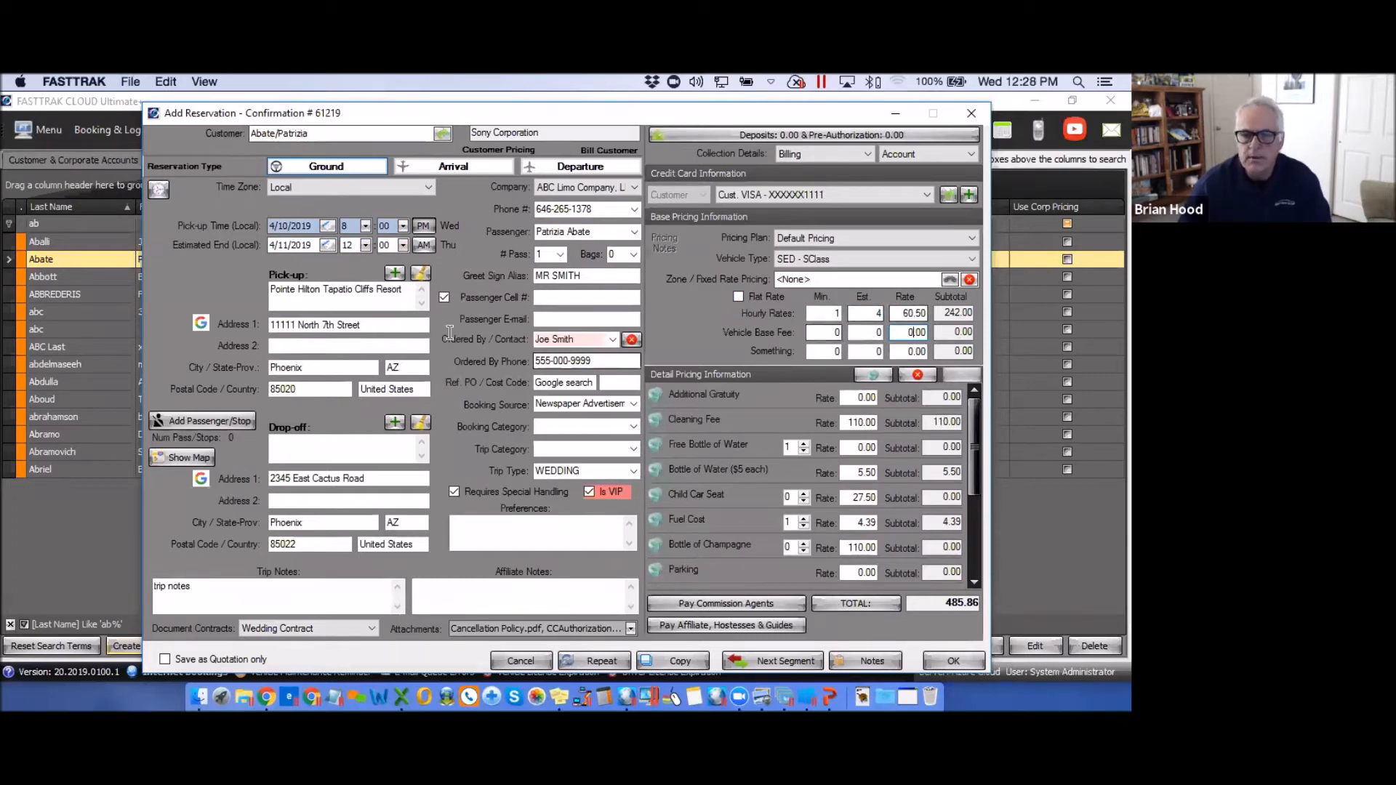
Turn on the flat rate for the base pricing and set the rate to 245
{"action": "left_click", "coordinate": [739, 297]}
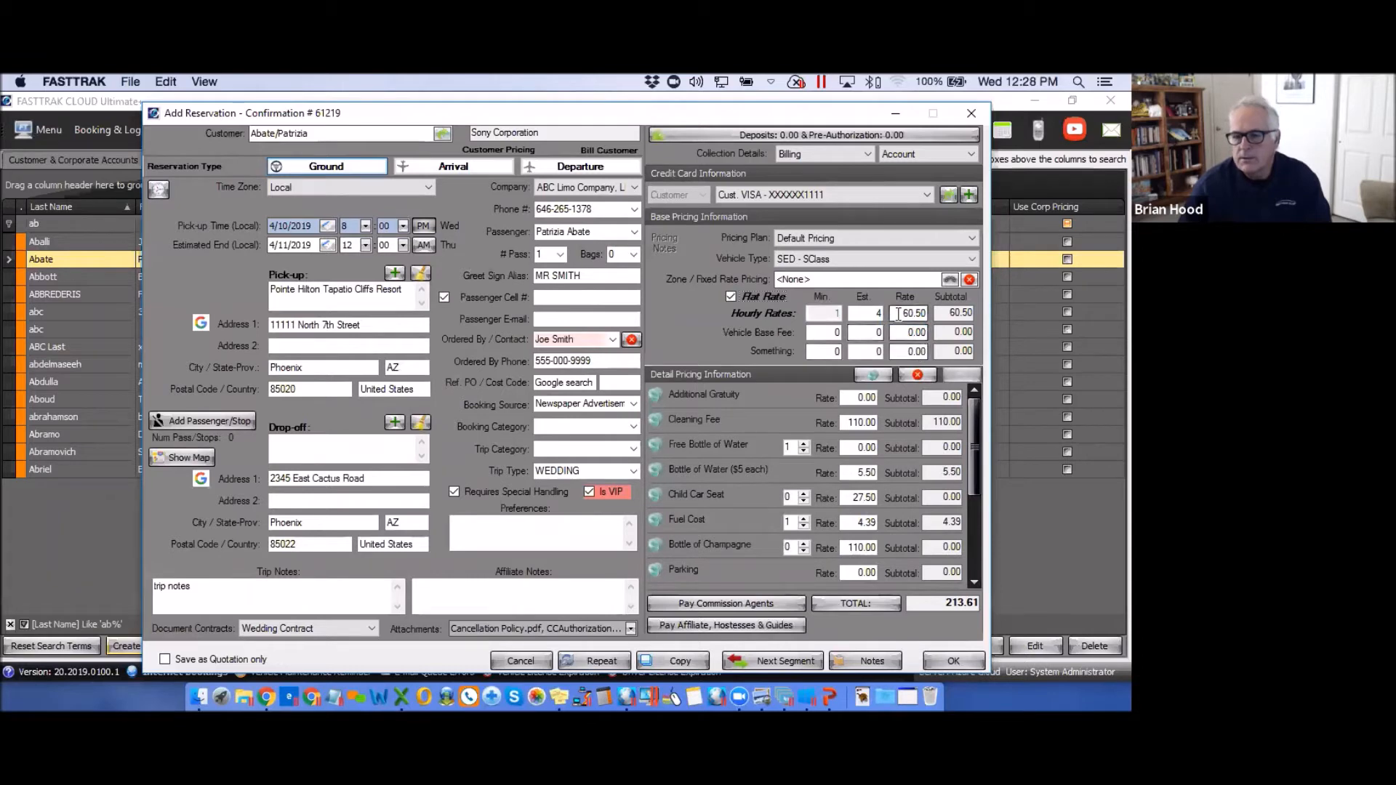
{"action": "left_click_drag", "start_coordinate": [900, 314], "coordinate": [932, 314]}
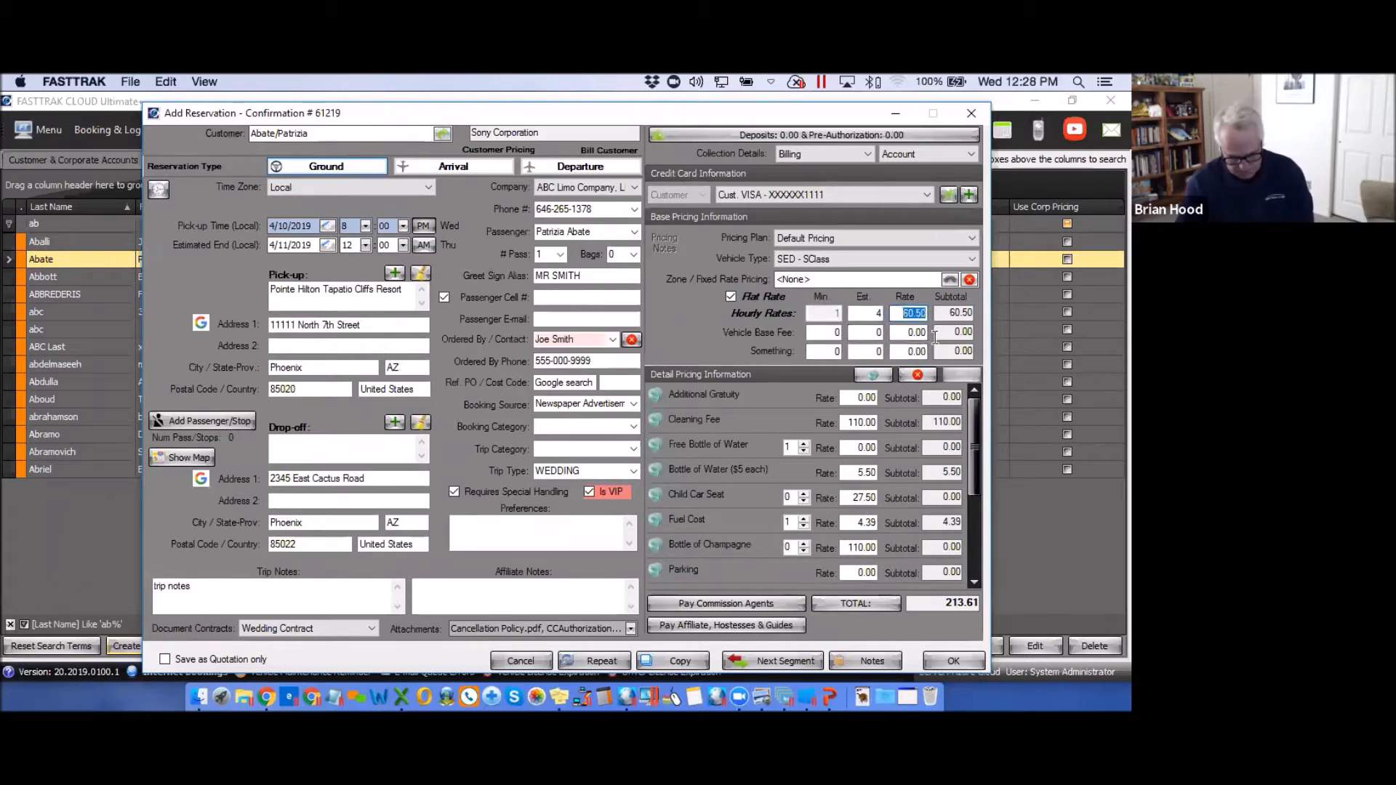
{"action": "type", "text": "245"}
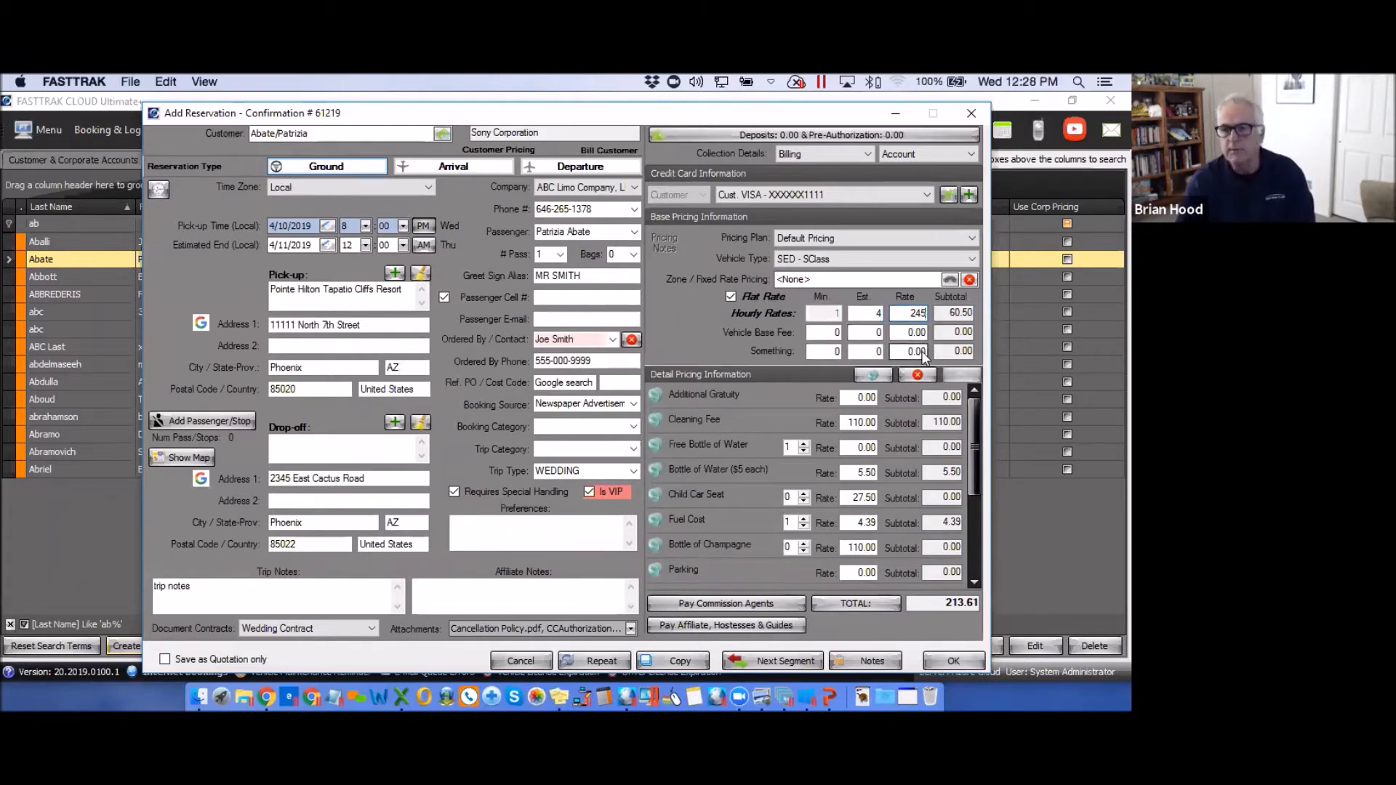
{"action": "left_click", "coordinate": [908, 332]}
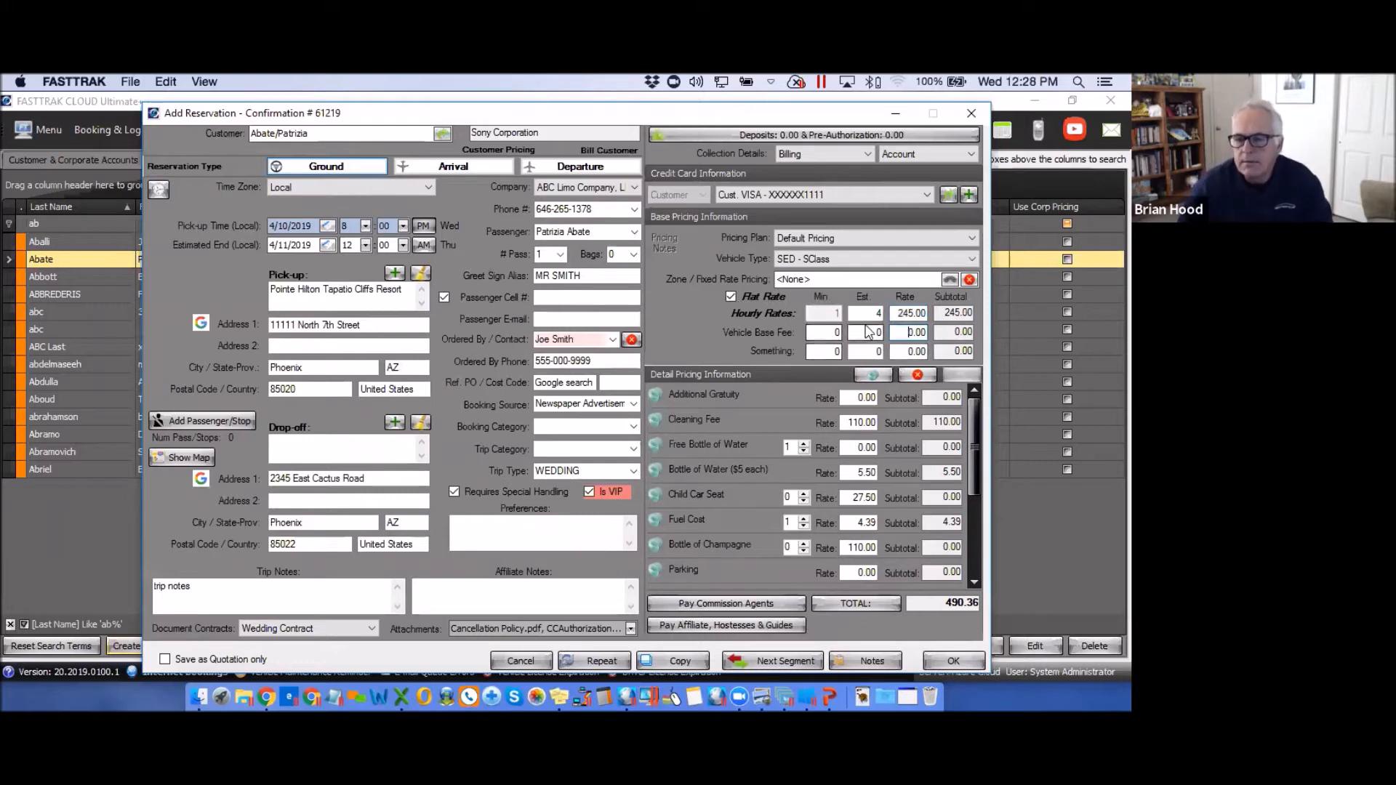
Set the hourly rates' rate to 458 and turn off the flat rate
{"action": "left_click_drag", "start_coordinate": [896, 313], "coordinate": [937, 315]}
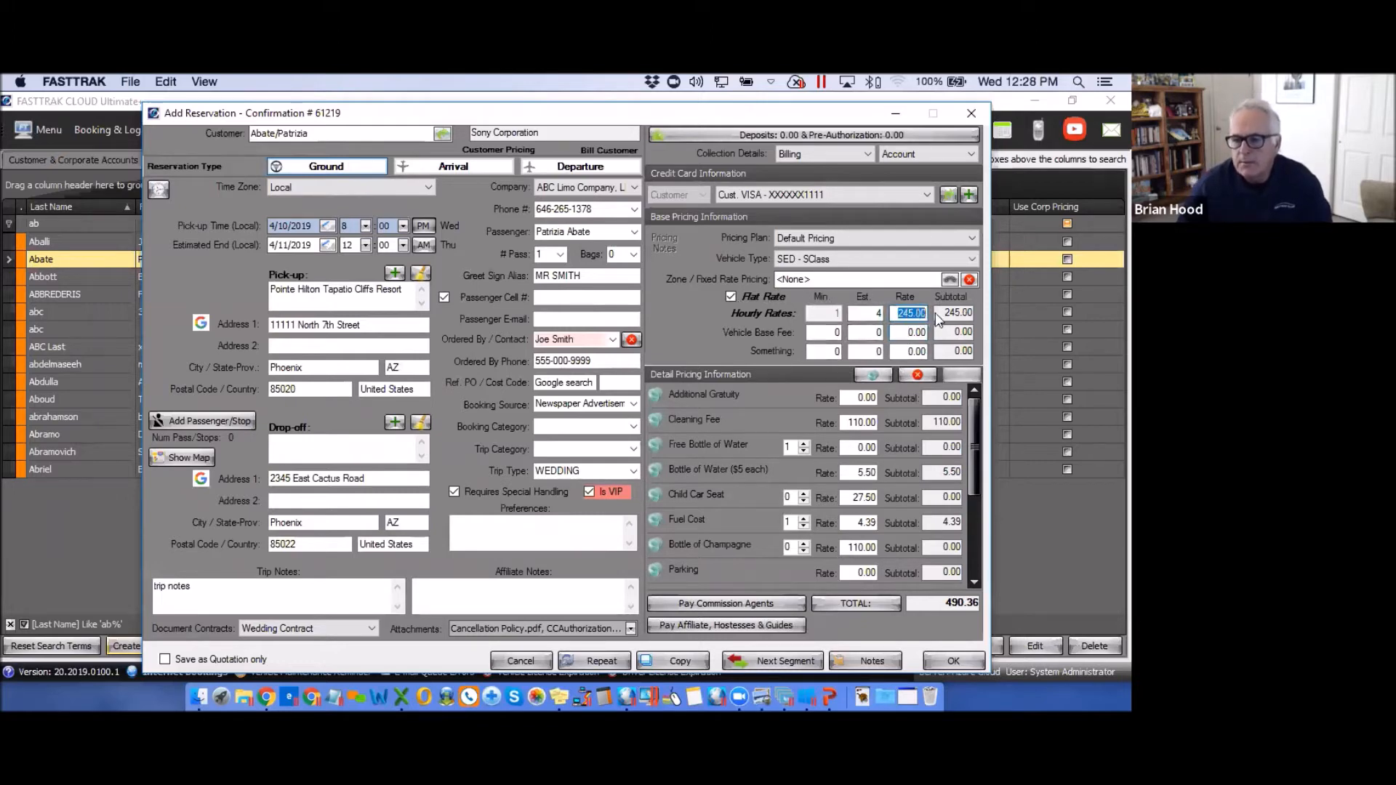
{"action": "type", "text": "45"}
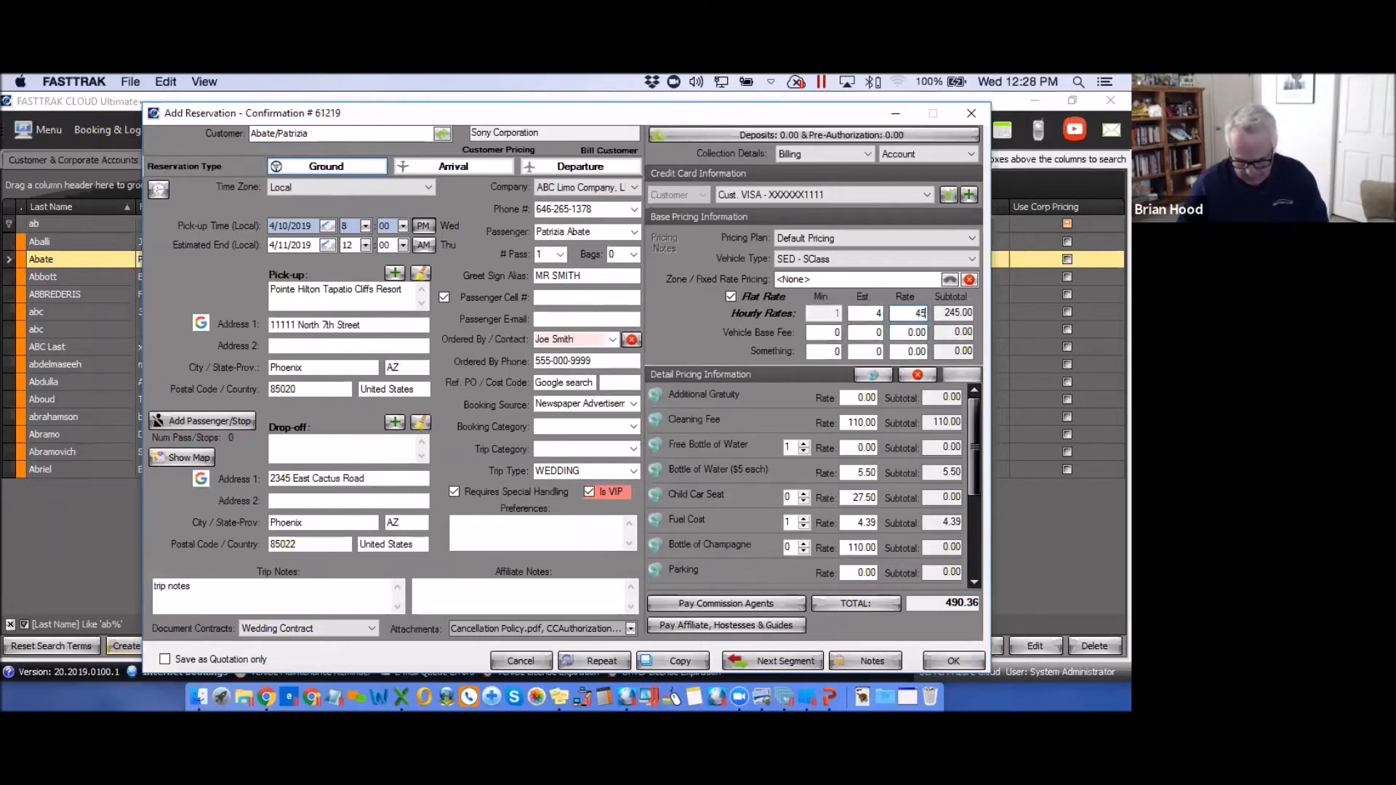
{"action": "type", "text": "8"}
{"action": "left_click", "coordinate": [894, 328]}
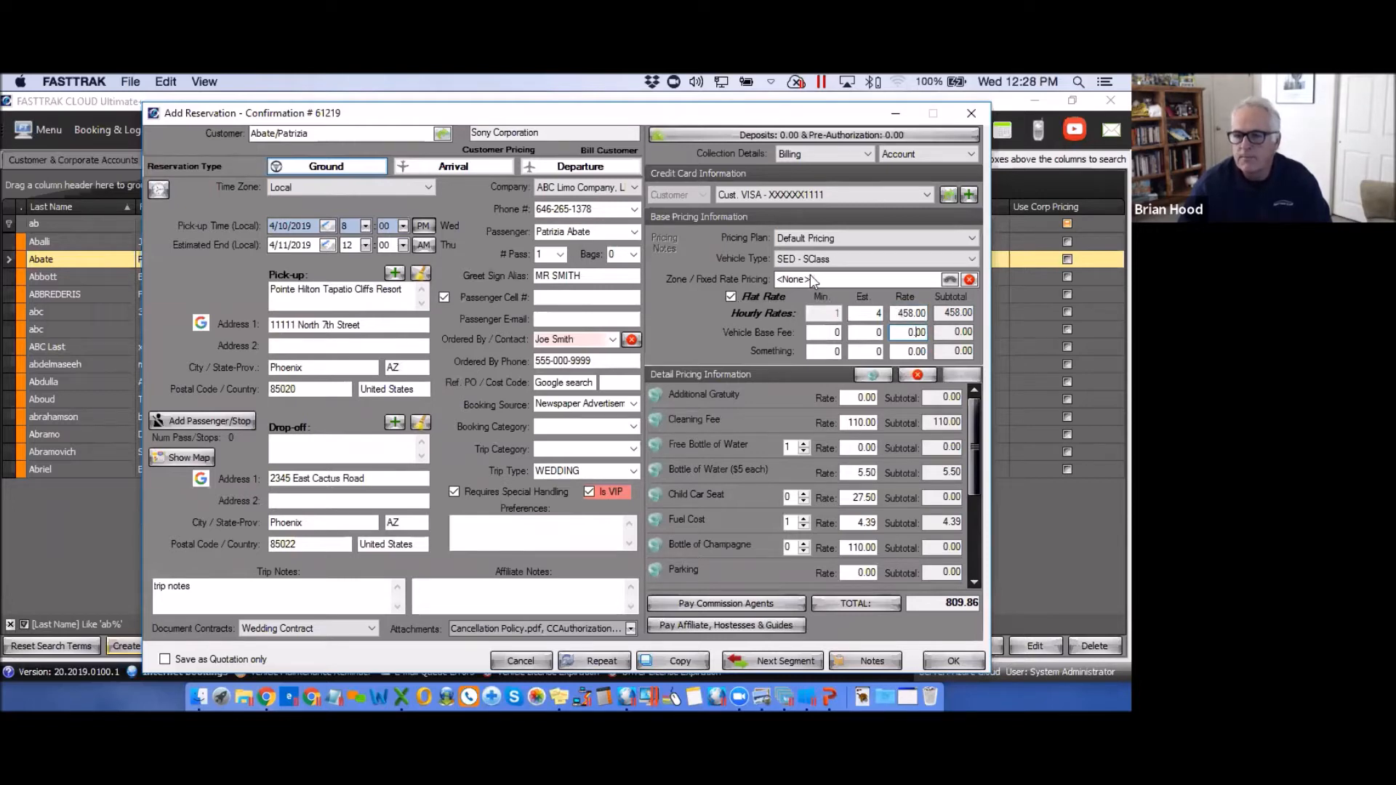
{"action": "left_click", "coordinate": [731, 296]}
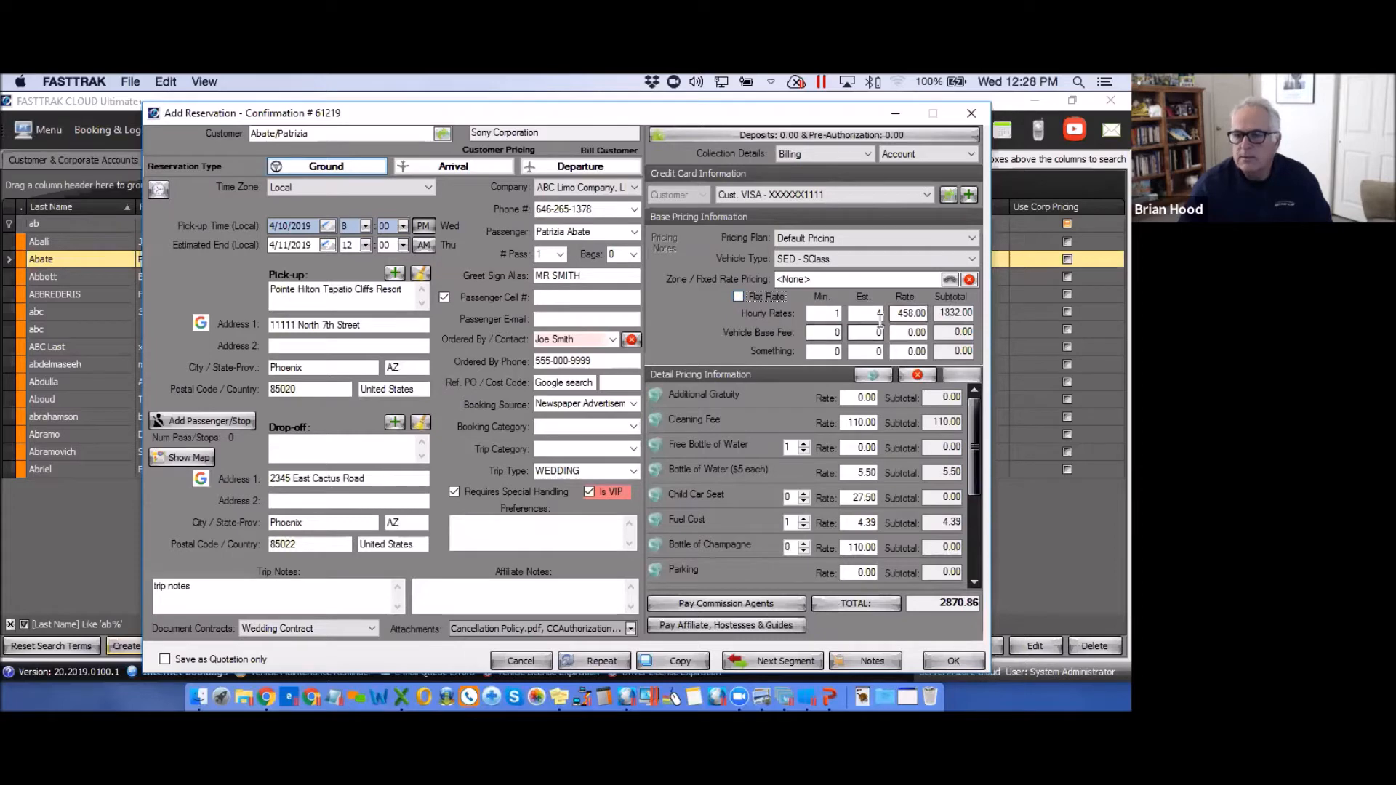
Look through the from and to routes available for zone / fixed rate pricing and close the list without choosing one
{"action": "left_click", "coordinate": [950, 280]}
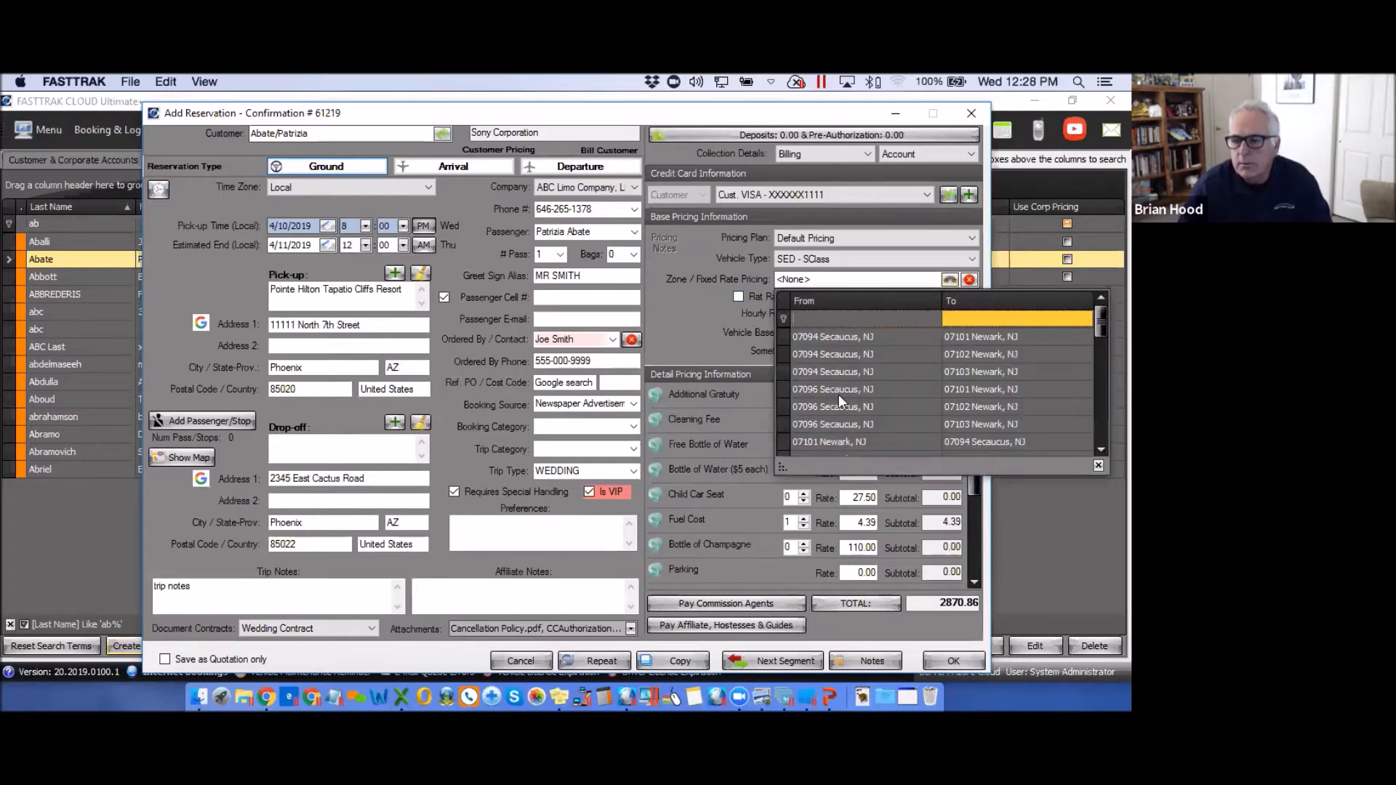
{"action": "mouse_move", "coordinate": [1102, 330]}
{"action": "left_mouse_down"}
{"action": "mouse_move", "coordinate": [1101, 428]}
{"action": "mouse_move", "coordinate": [1101, 326]}
{"action": "left_mouse_up"}
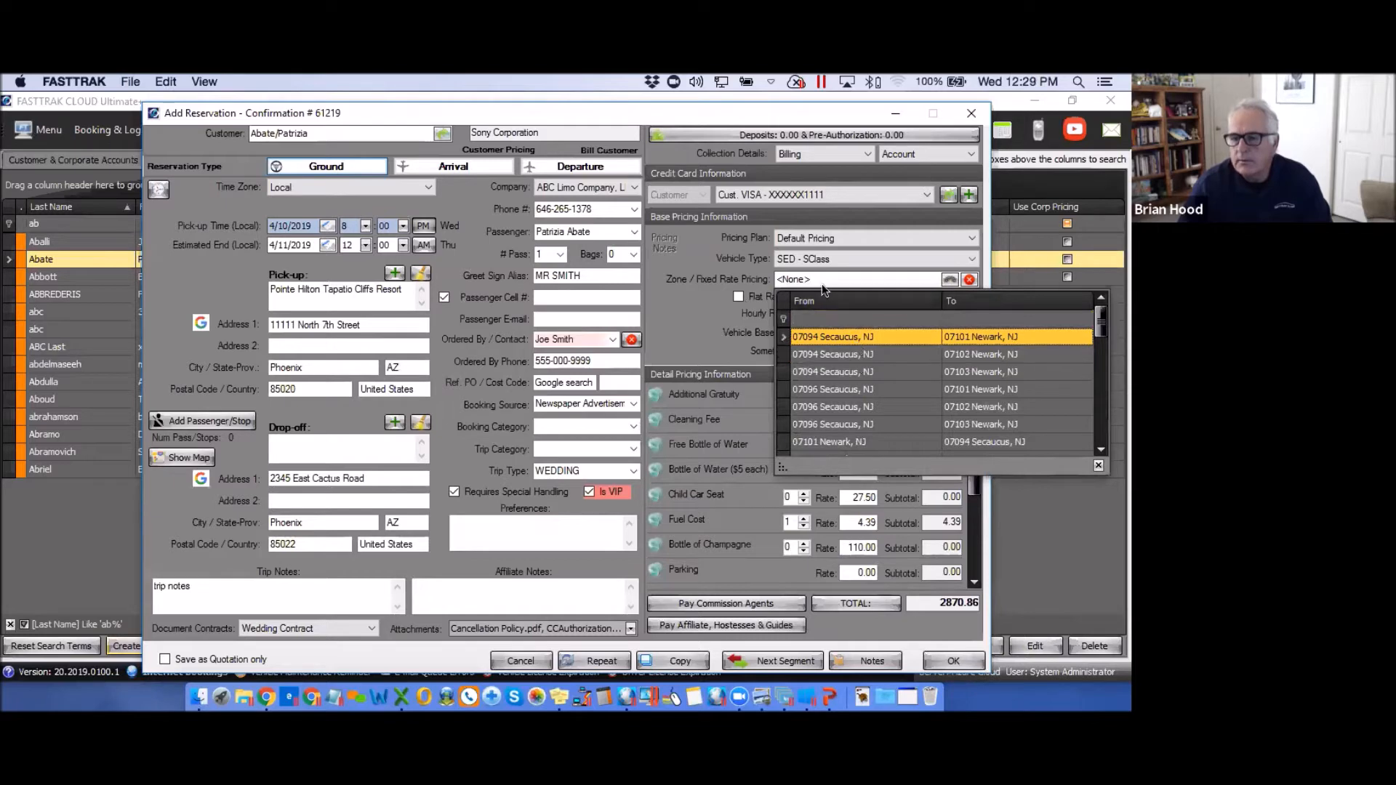
{"action": "left_click", "coordinate": [703, 319]}
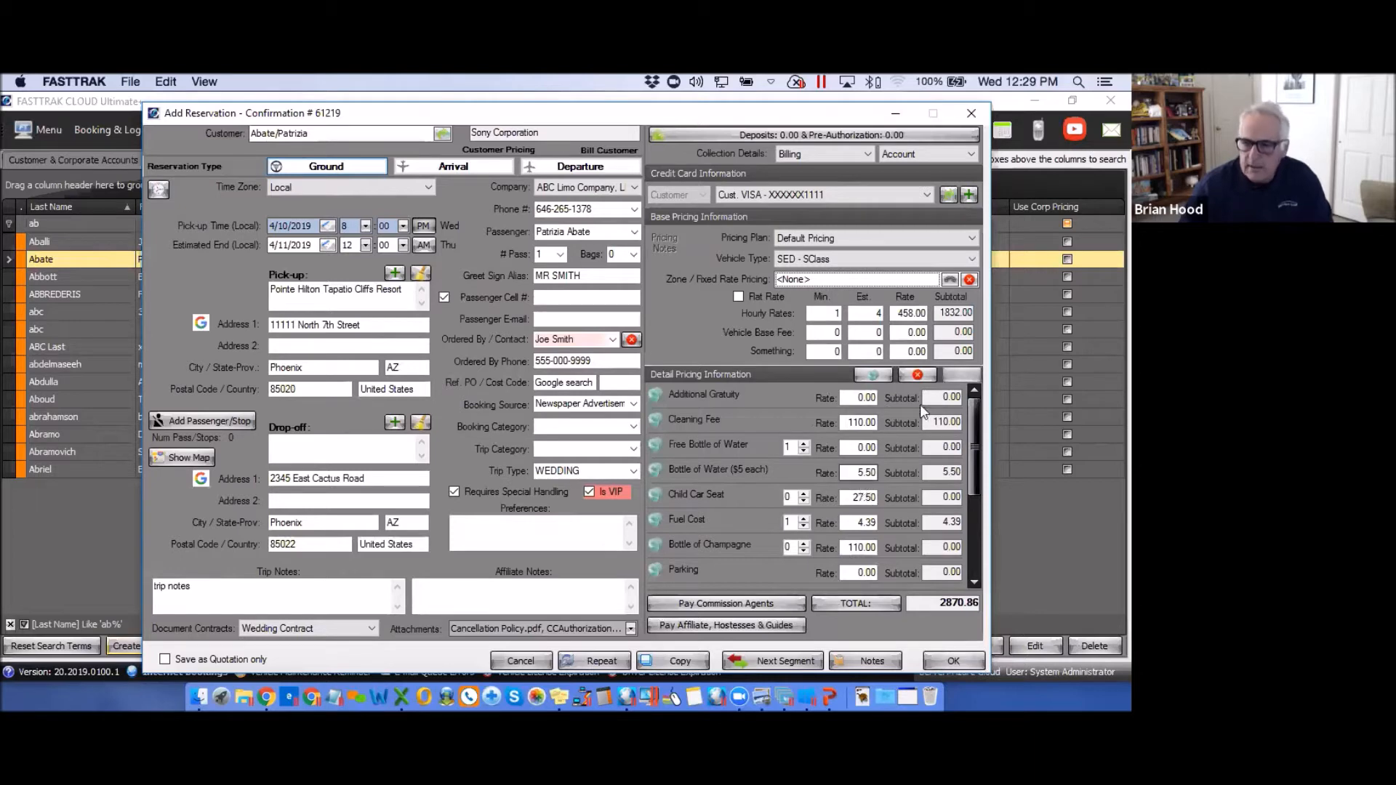
Set the Additional Gratuity rate to 54 in the detail pricing and select the Cleaning Fee rate
{"action": "left_click", "coordinate": [852, 399]}
{"action": "left_click_drag", "start_coordinate": [852, 399], "coordinate": [893, 402]}
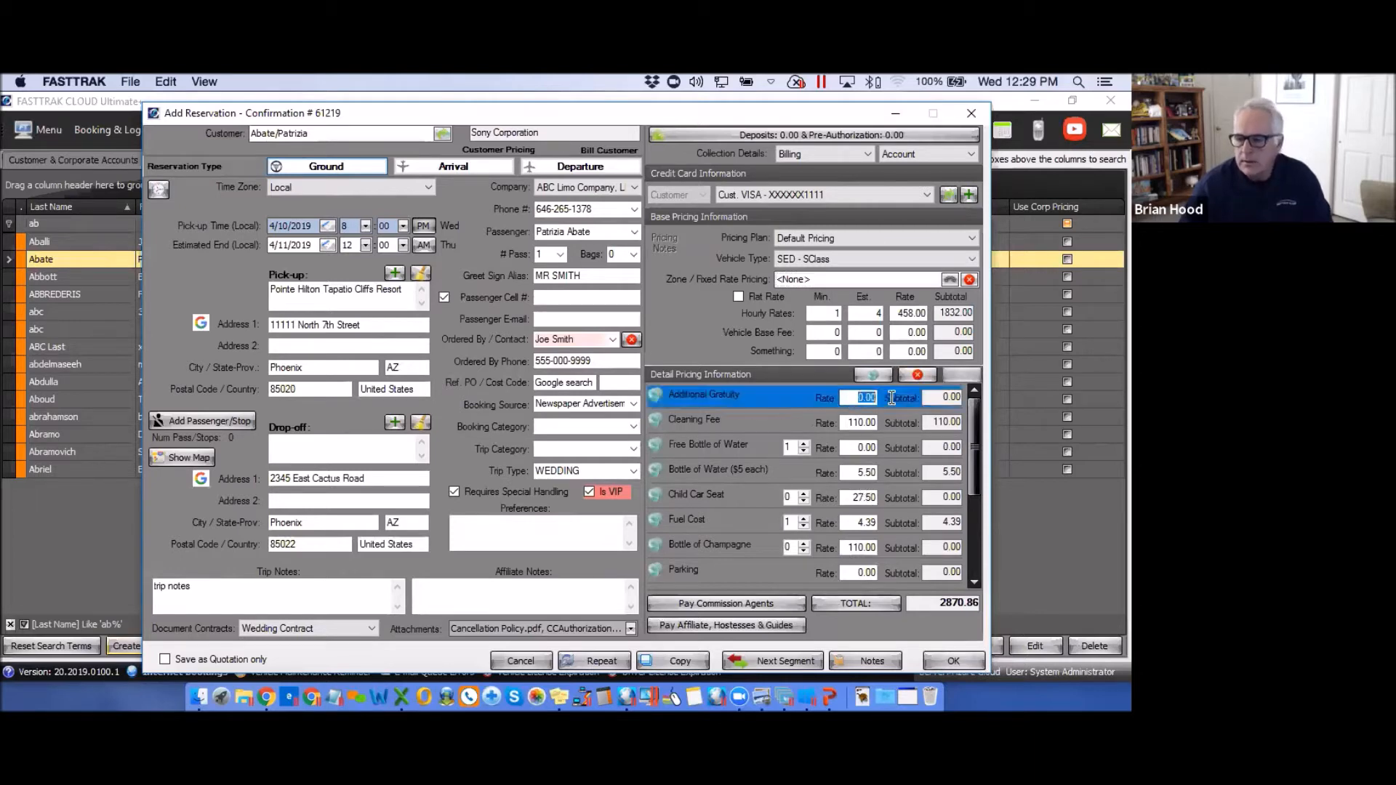
{"action": "type", "text": "54"}
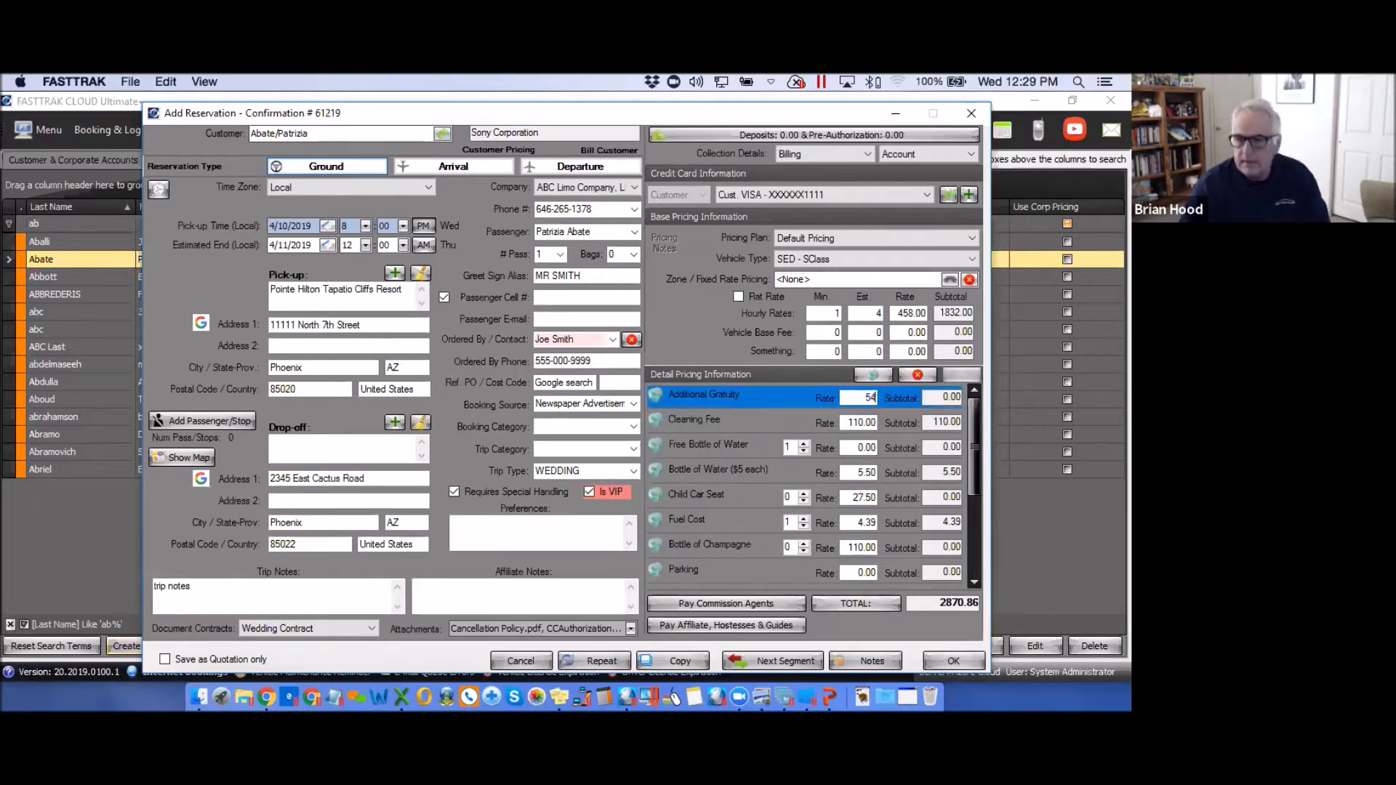
{"action": "left_click", "coordinate": [870, 423]}
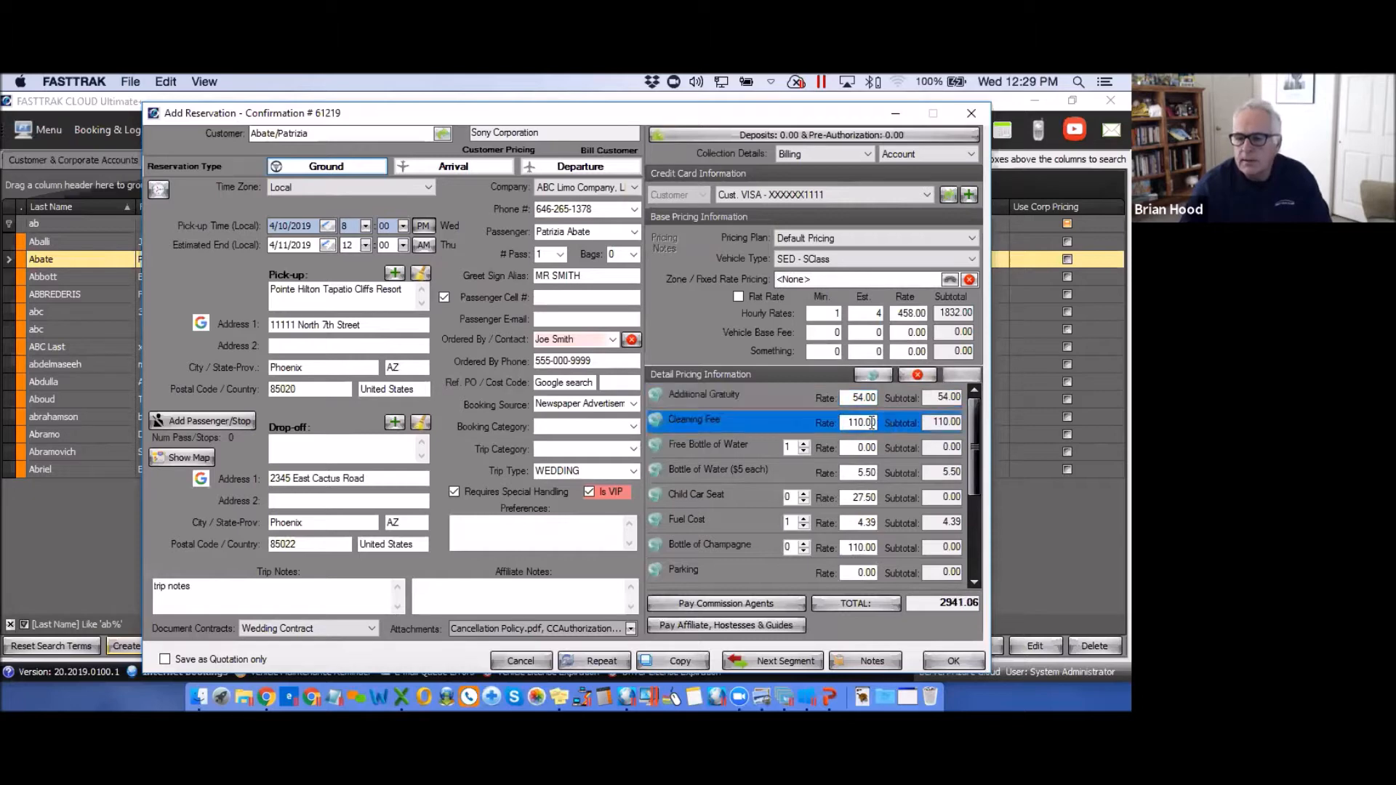
{"action": "left_click_drag", "start_coordinate": [848, 424], "coordinate": [882, 426]}
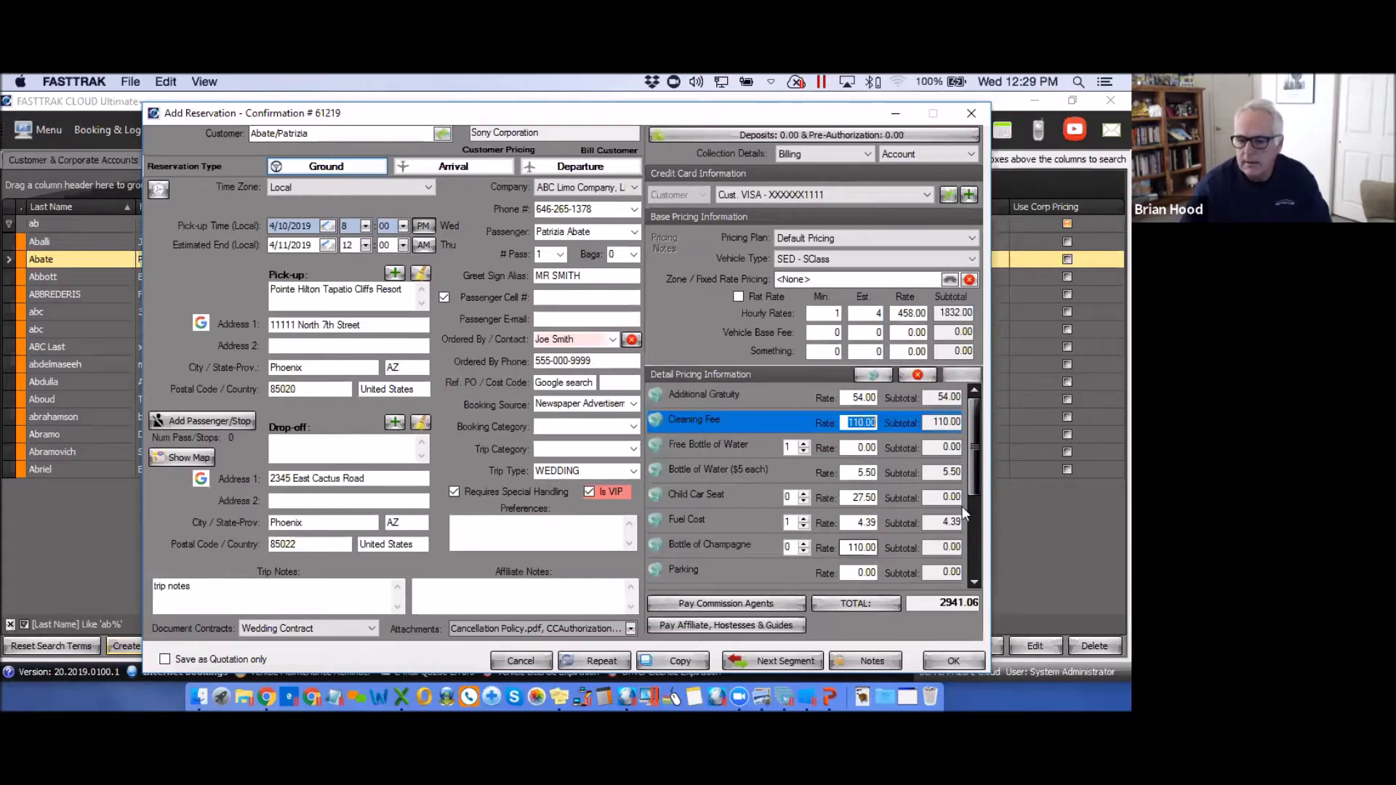
Review the remaining detail pricing items and check which charges the Service Fee and Admin percentages apply to
{"action": "scroll", "coordinate": [976, 501], "scroll_direction": "down", "scroll_amount": 2}
{"action": "left_click_drag", "start_coordinate": [976, 506], "coordinate": [976, 564]}
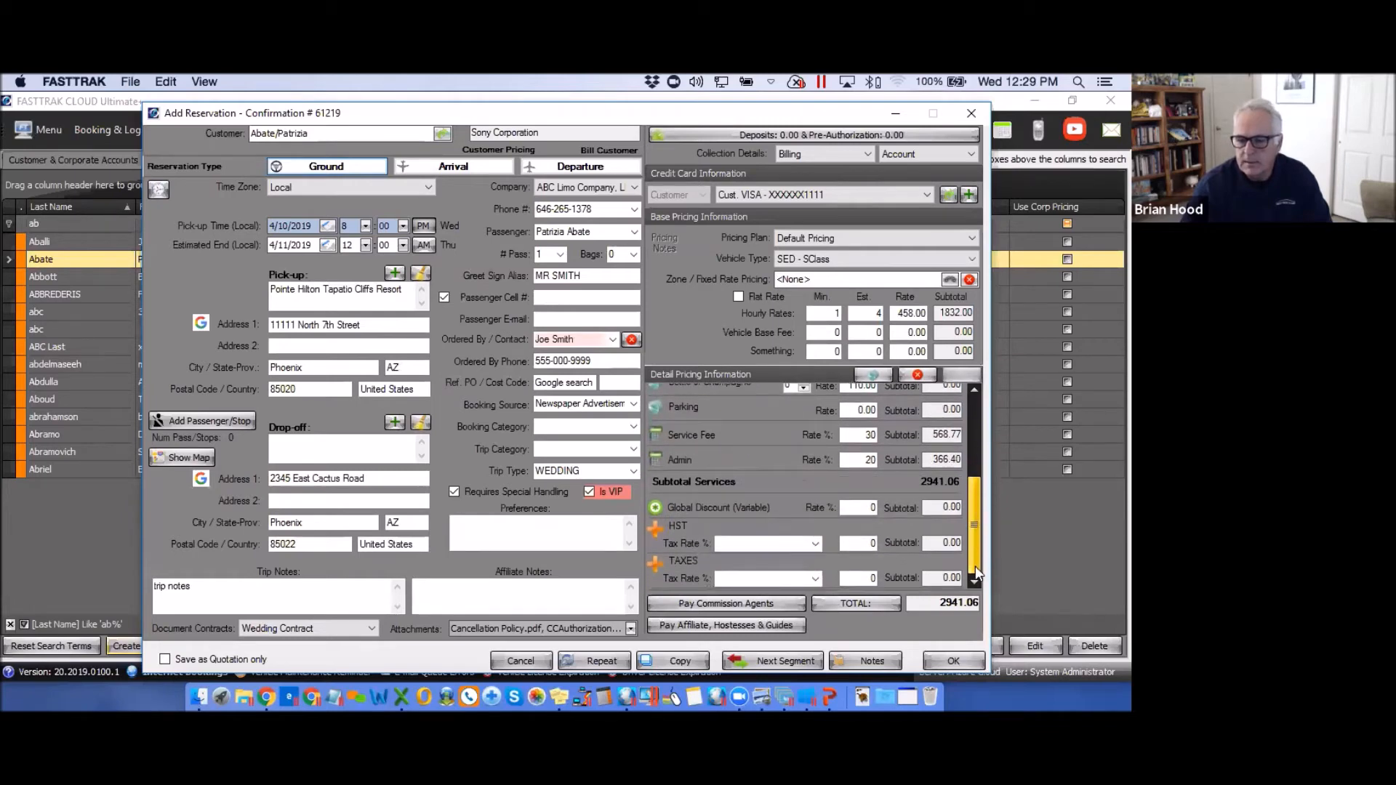
{"action": "left_click_drag", "start_coordinate": [975, 565], "coordinate": [972, 541]}
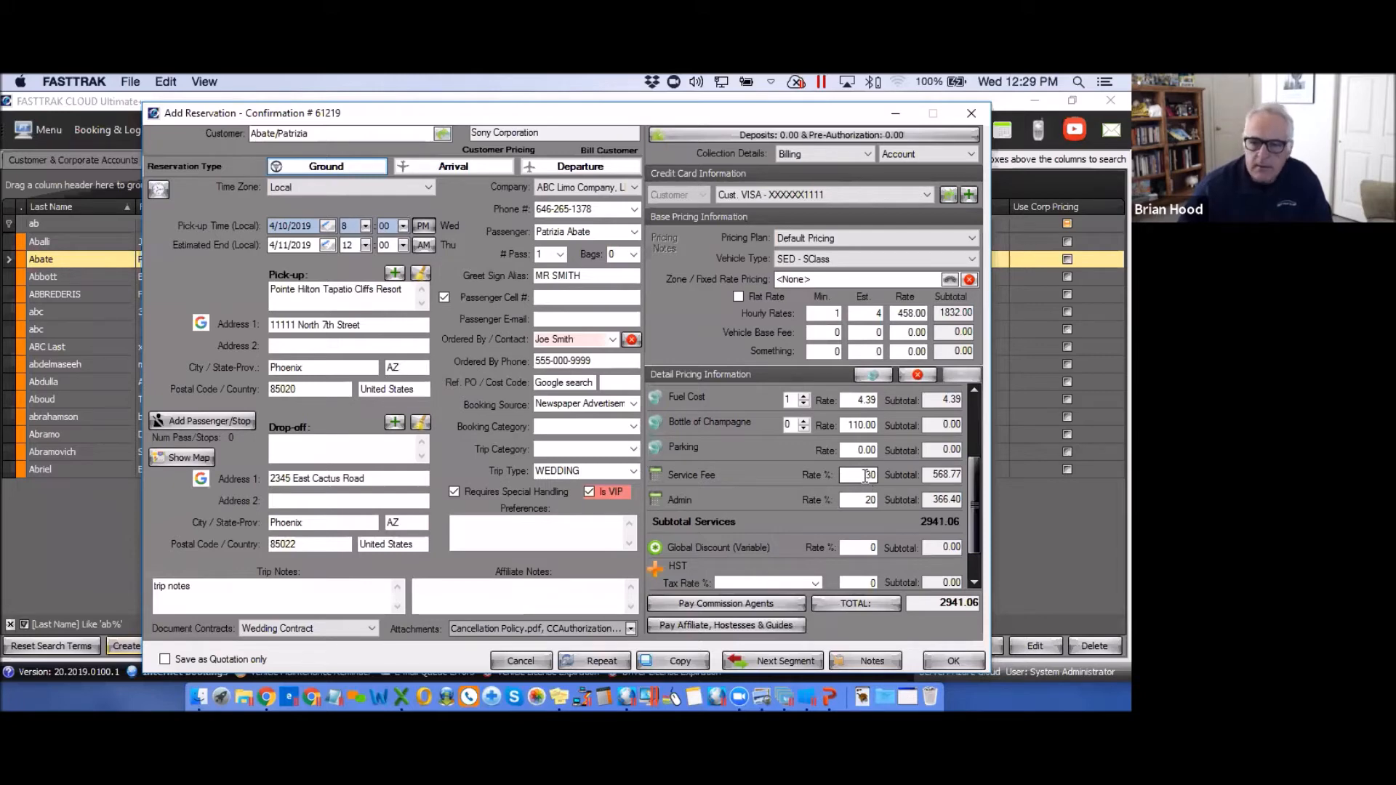
{"action": "mouse_move", "coordinate": [656, 474]}
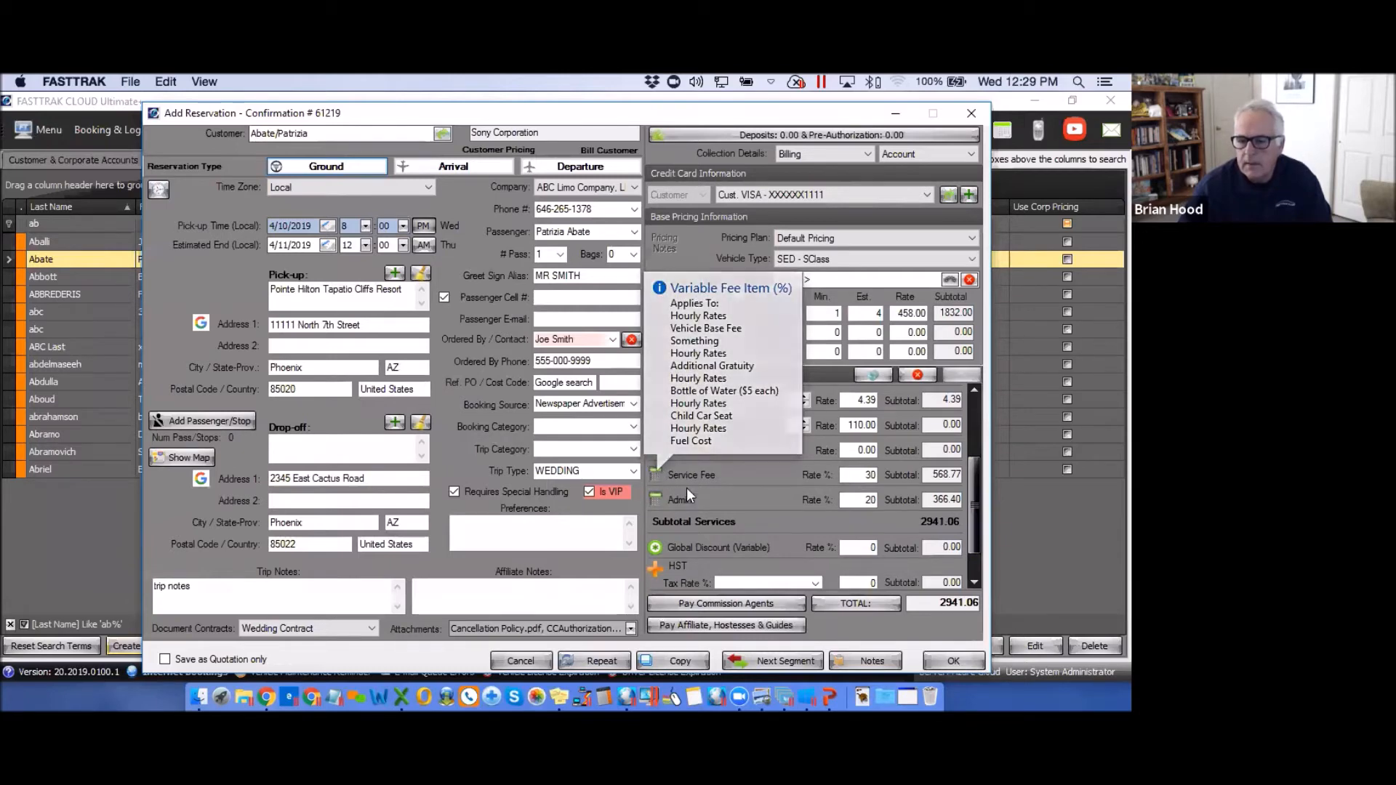
{"action": "mouse_move", "coordinate": [656, 500]}
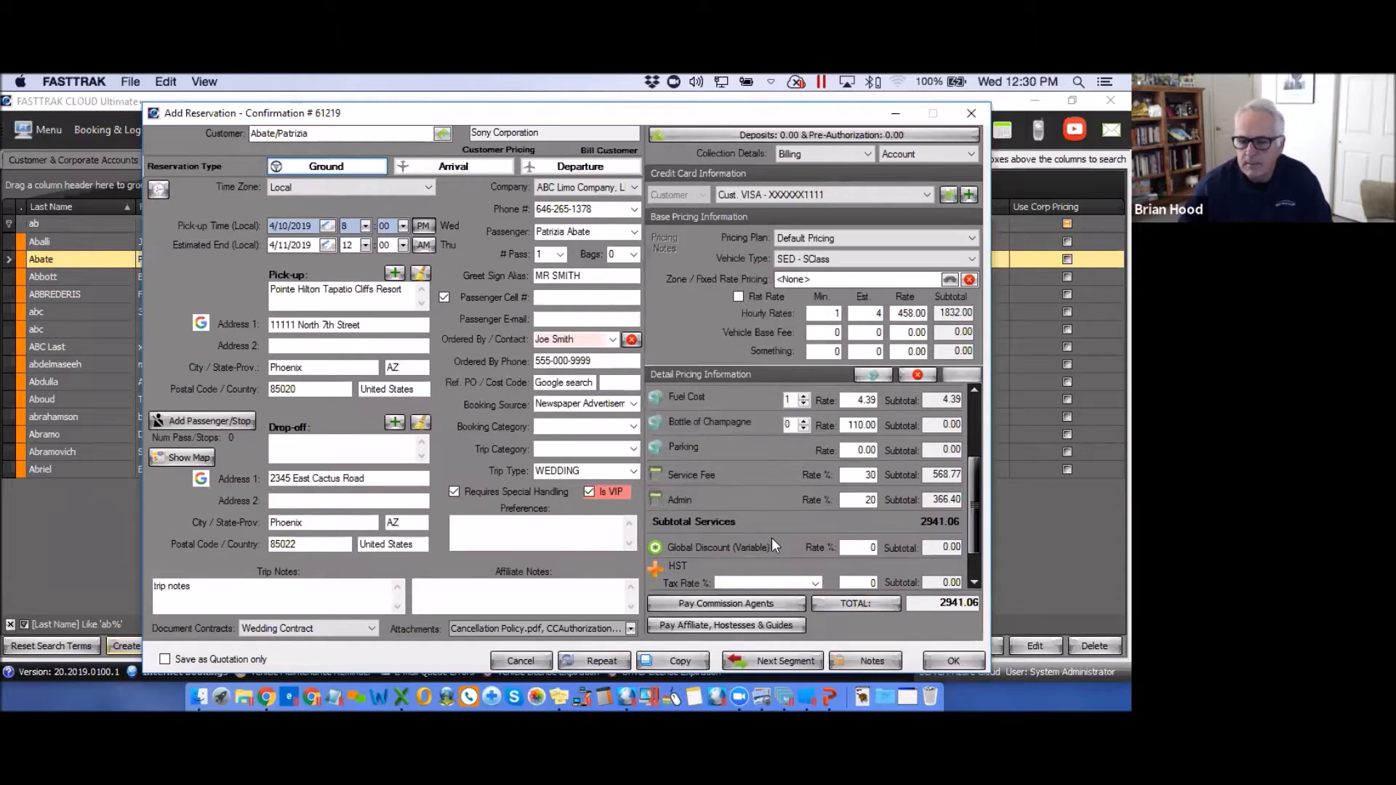
Set the Global Discount (Variable) rate to 45 percent in the detail pricing
{"action": "scroll", "coordinate": [972, 513], "scroll_direction": "down", "scroll_amount": 2}
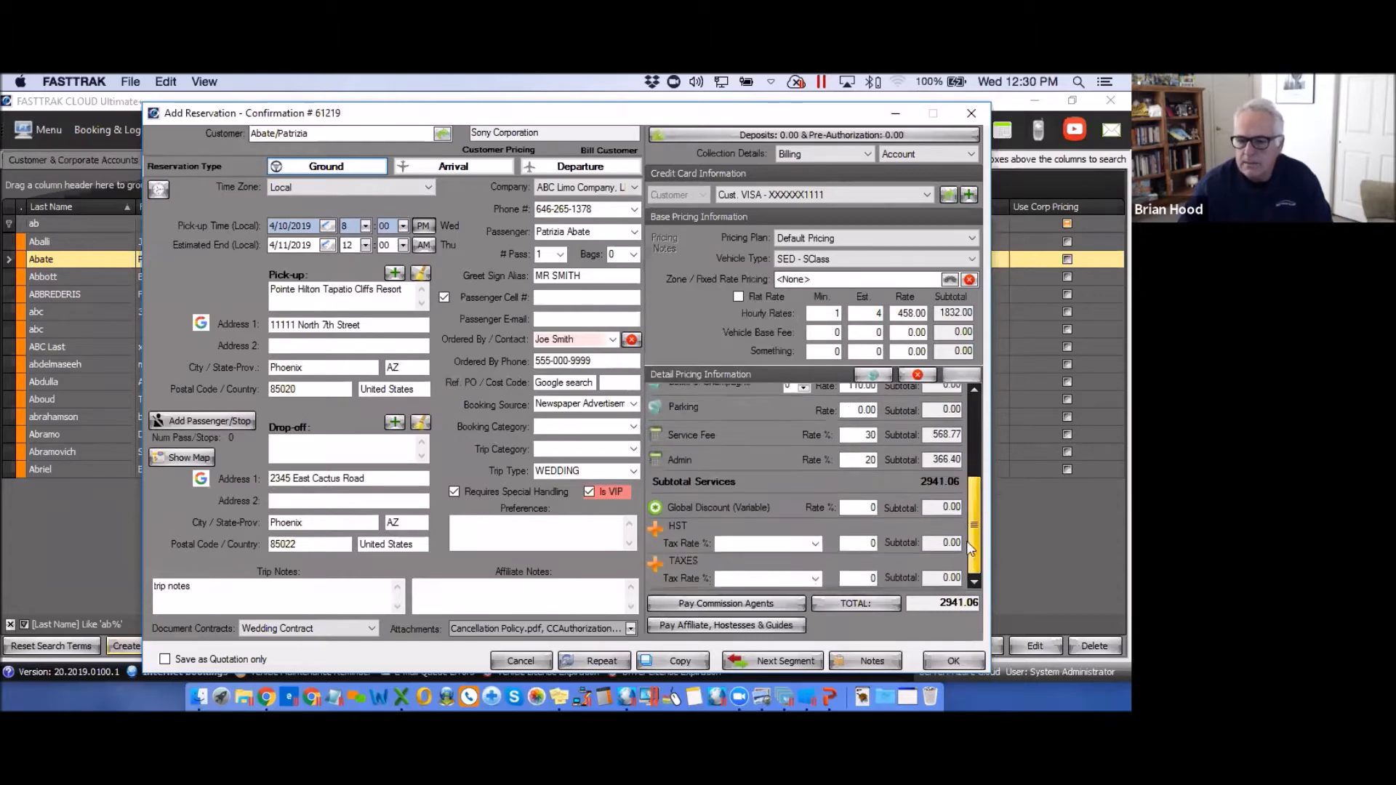
{"action": "left_click", "coordinate": [869, 509]}
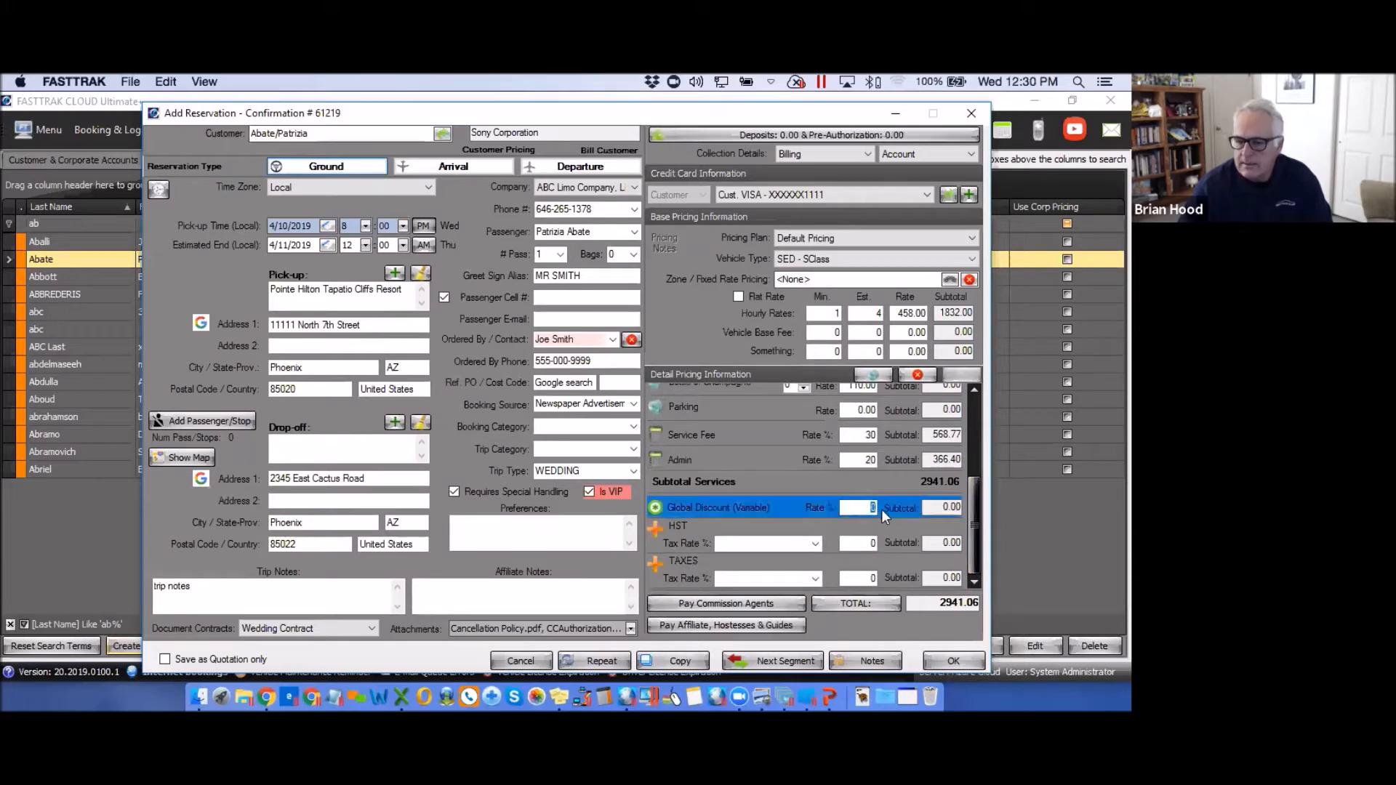
{"action": "type", "text": "45"}
{"action": "key", "text": "Tab"}
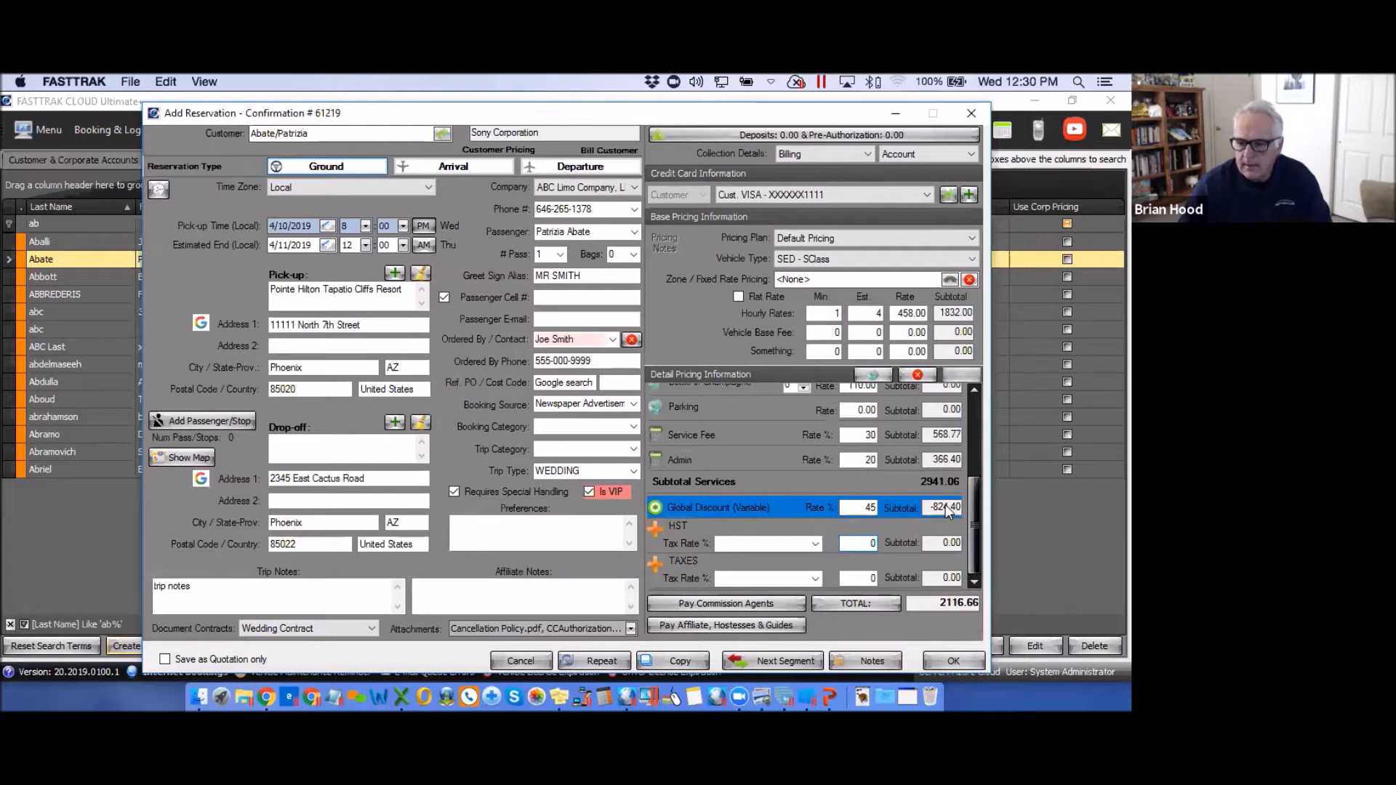
Choose ALL - ALL as the HST tax rate and LOCAL - LOCAL STATE as the TAXES rate
{"action": "left_click", "coordinate": [815, 544]}
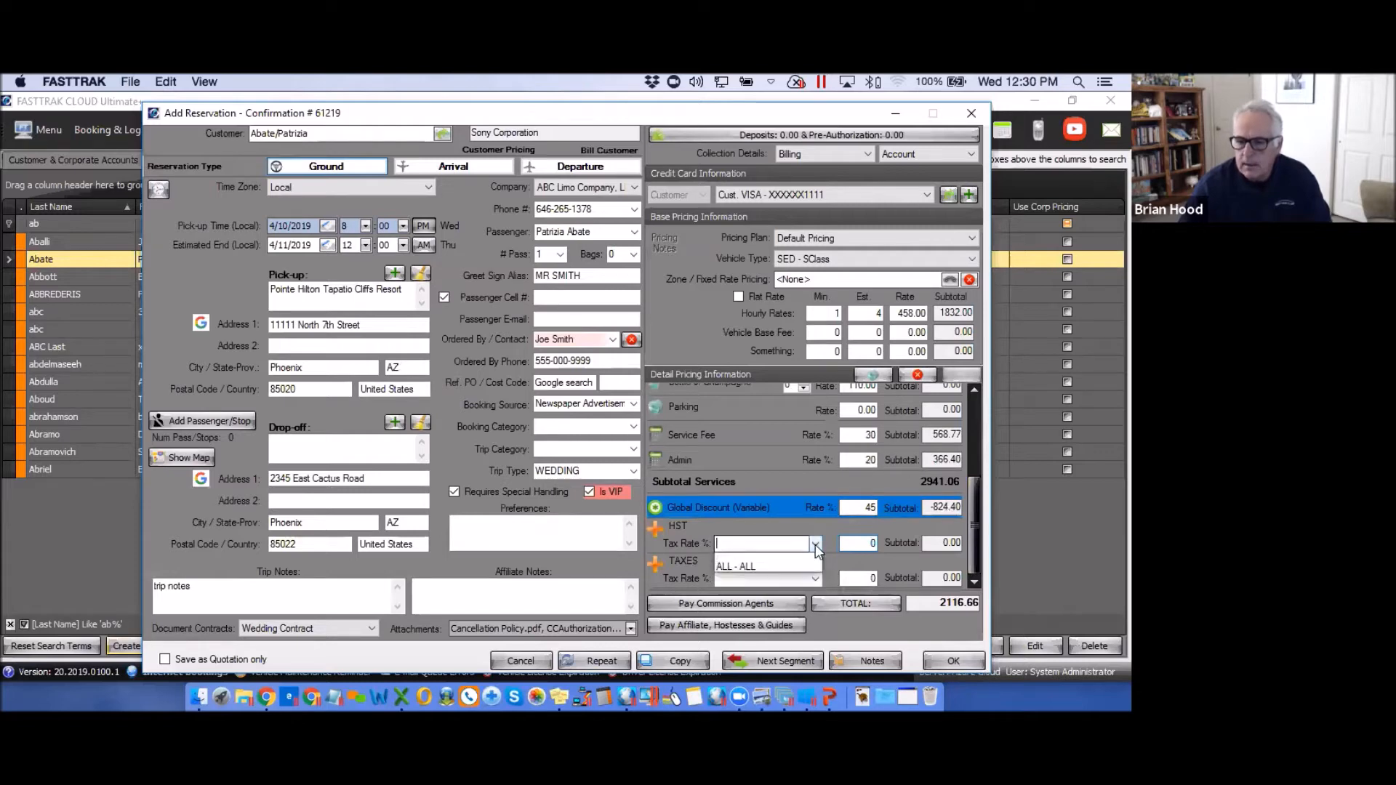
{"action": "left_click", "coordinate": [749, 571]}
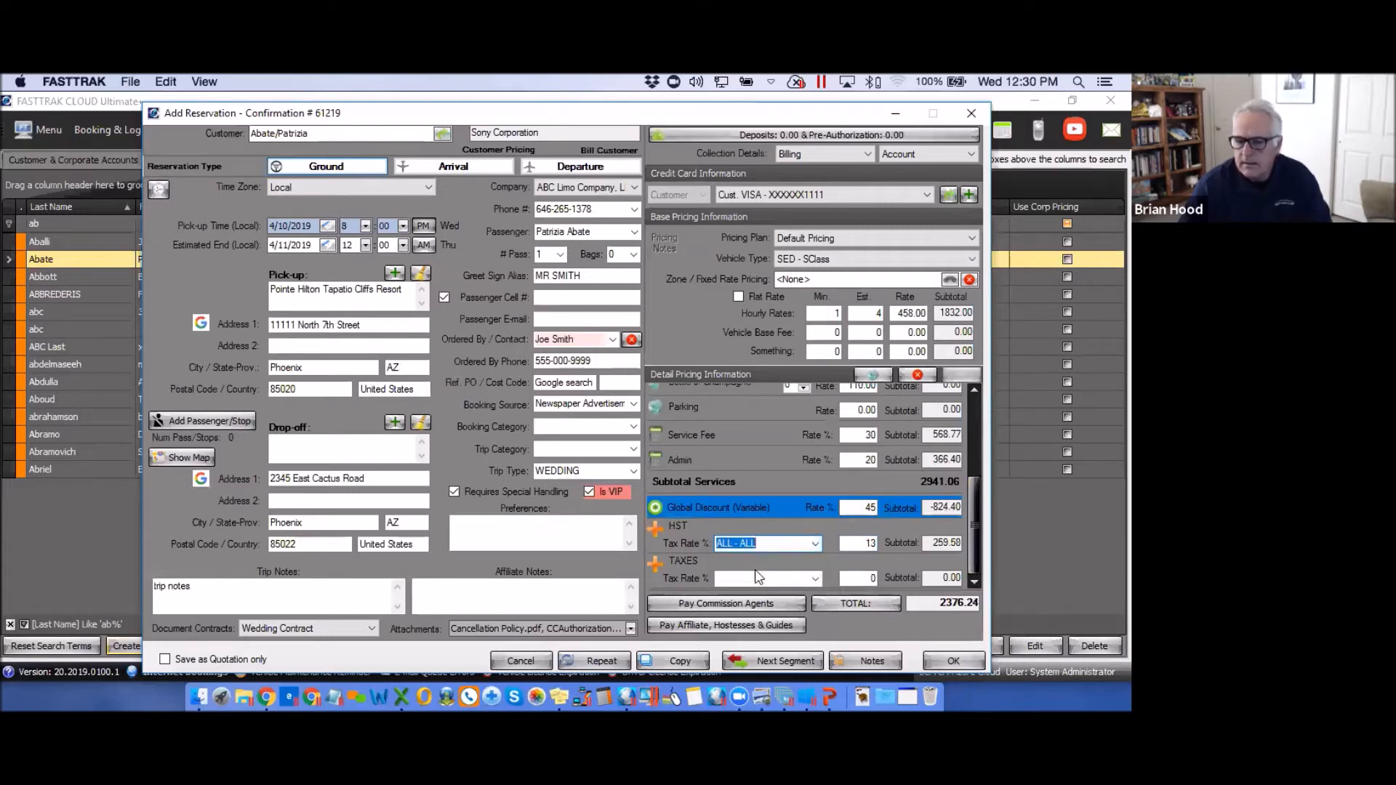
{"action": "left_click", "coordinate": [816, 579]}
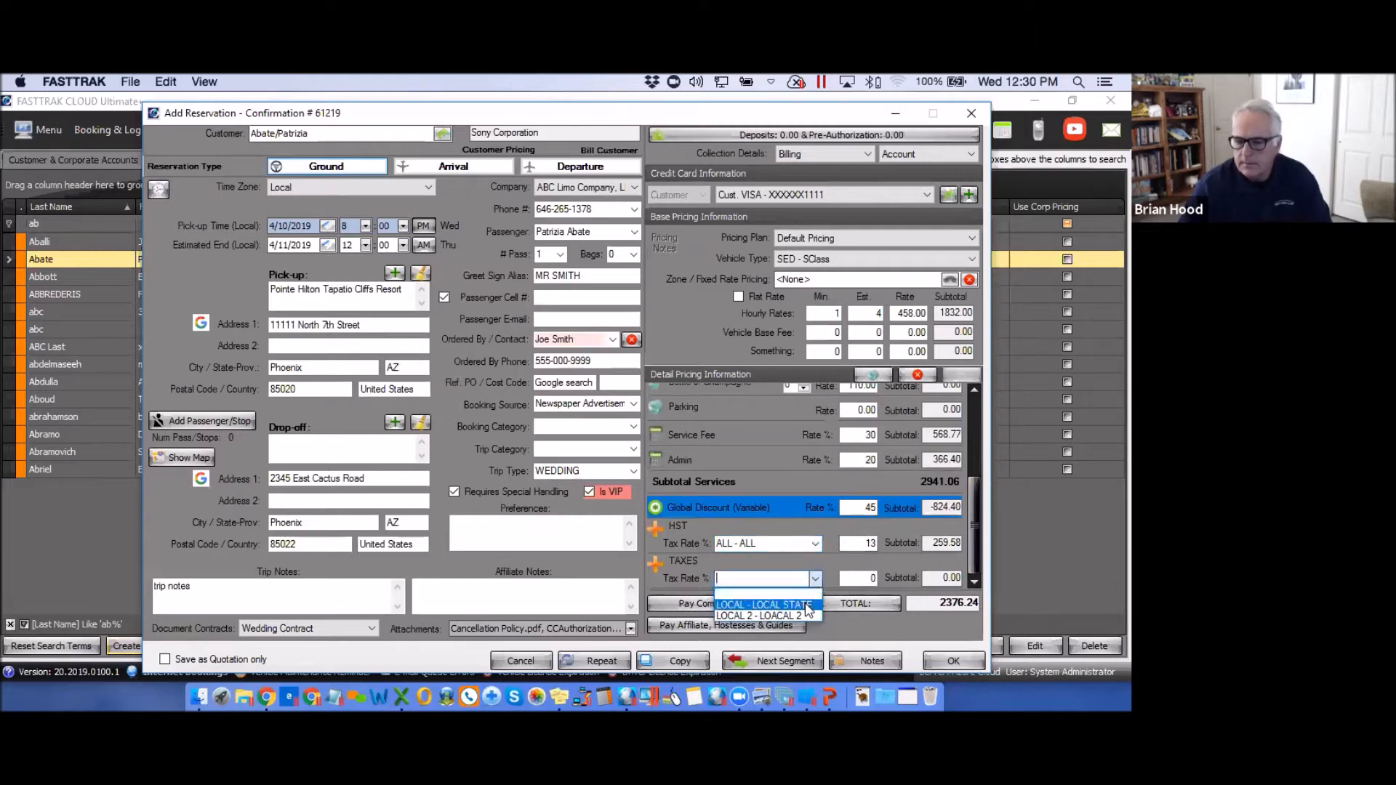
{"action": "left_click", "coordinate": [807, 606]}
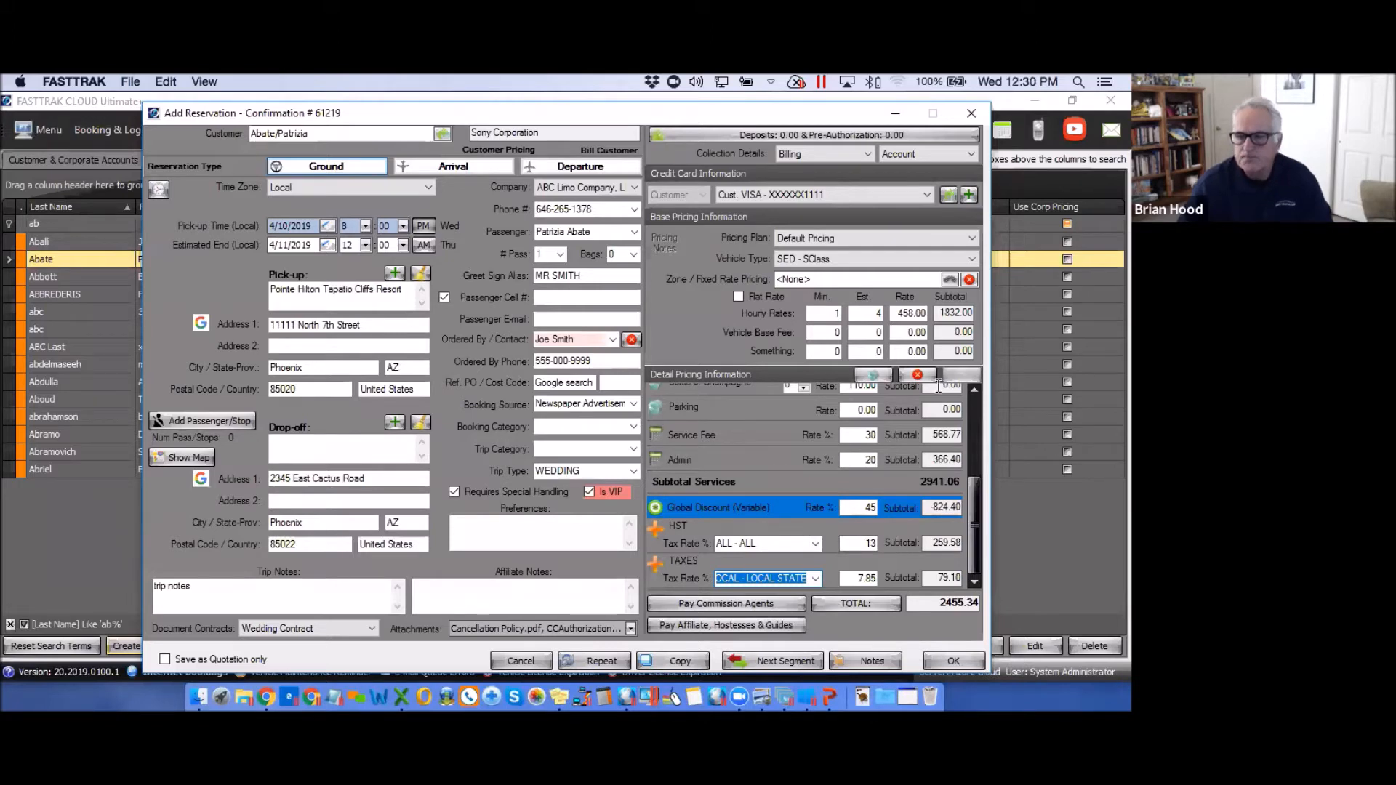
Add a fixed charge item described as ANYTHING with a rate of 5.00, paid to the driver, to the reservation
{"action": "left_click_drag", "start_coordinate": [972, 532], "coordinate": [981, 421]}
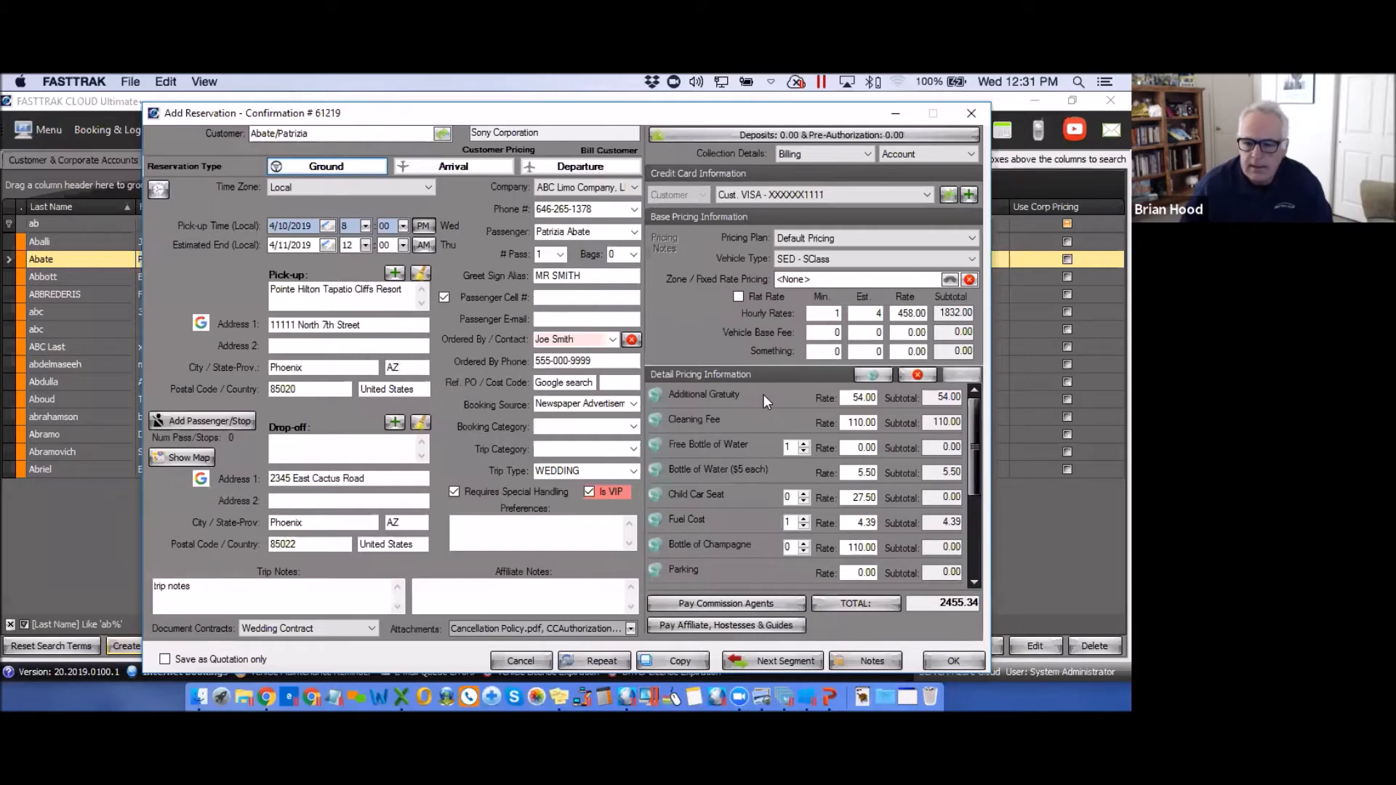
{"action": "left_click", "coordinate": [876, 377]}
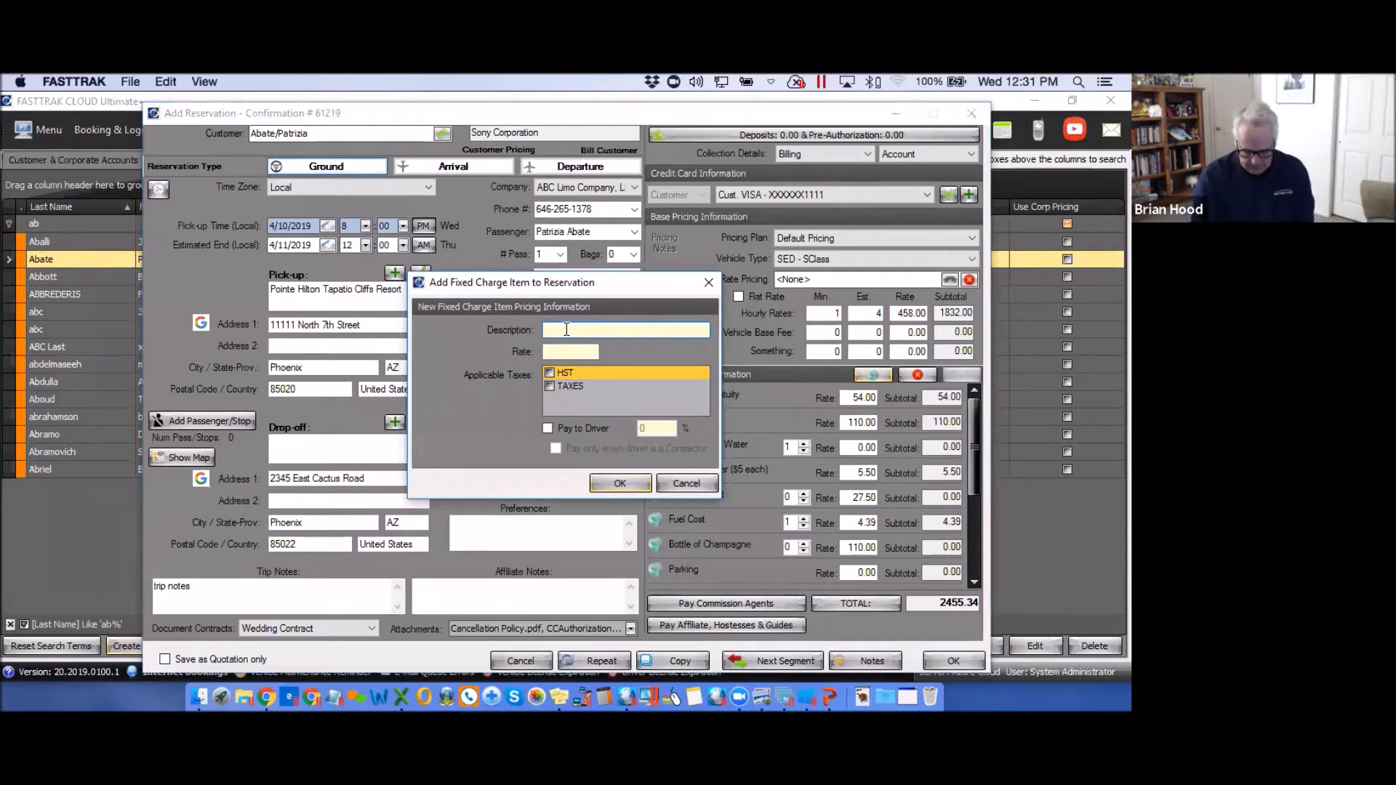
{"action": "type", "text": "ANYTHING"}
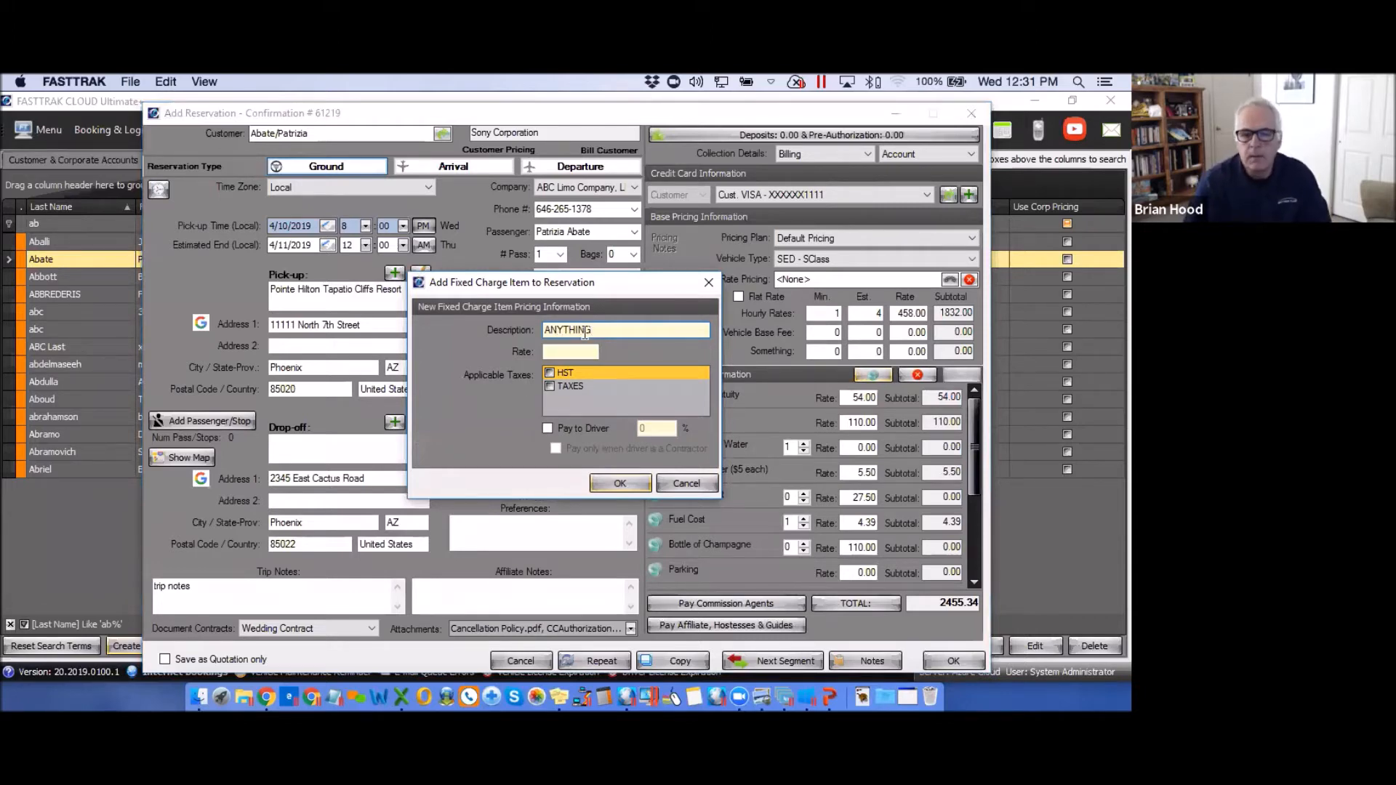
{"action": "left_click", "coordinate": [562, 353]}
{"action": "type", "text": "5"}
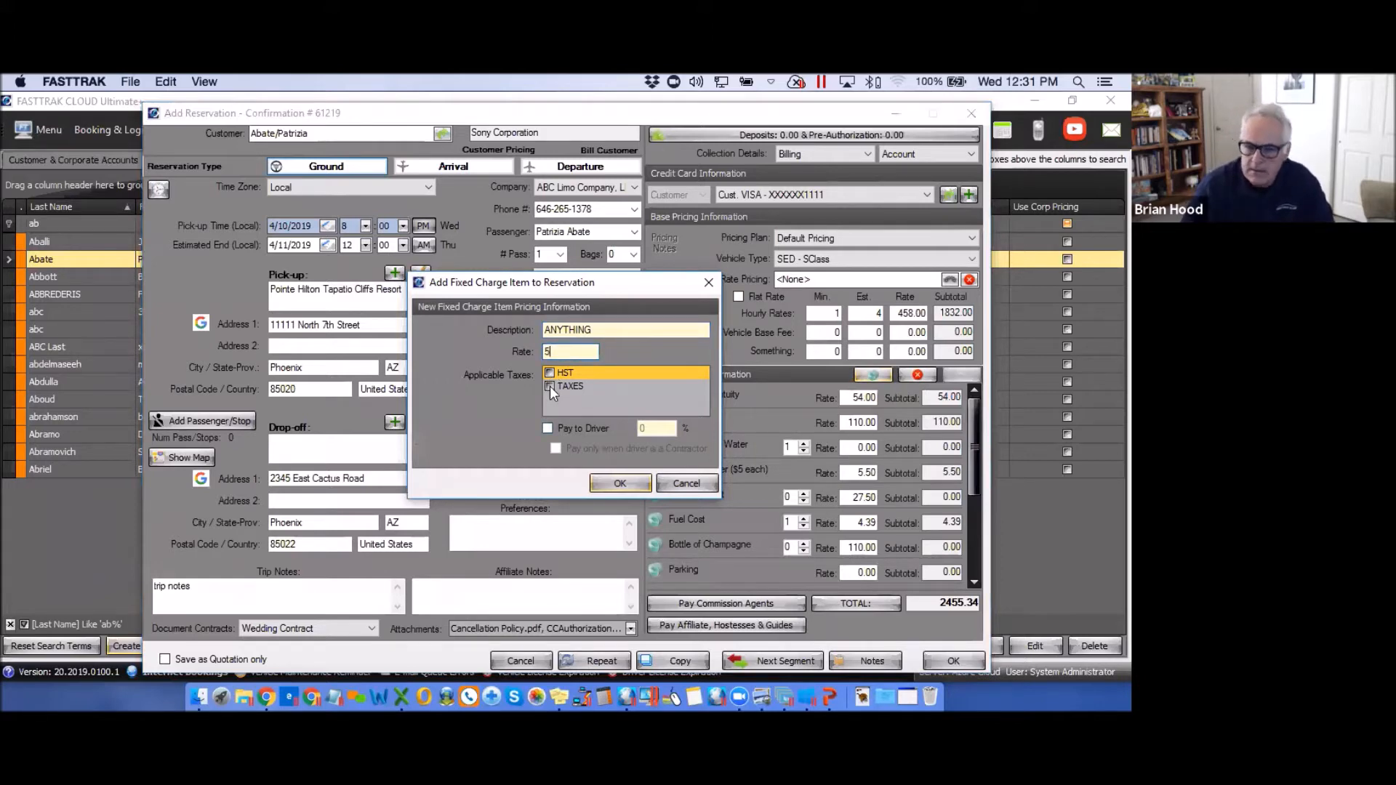
{"action": "left_click", "coordinate": [549, 429]}
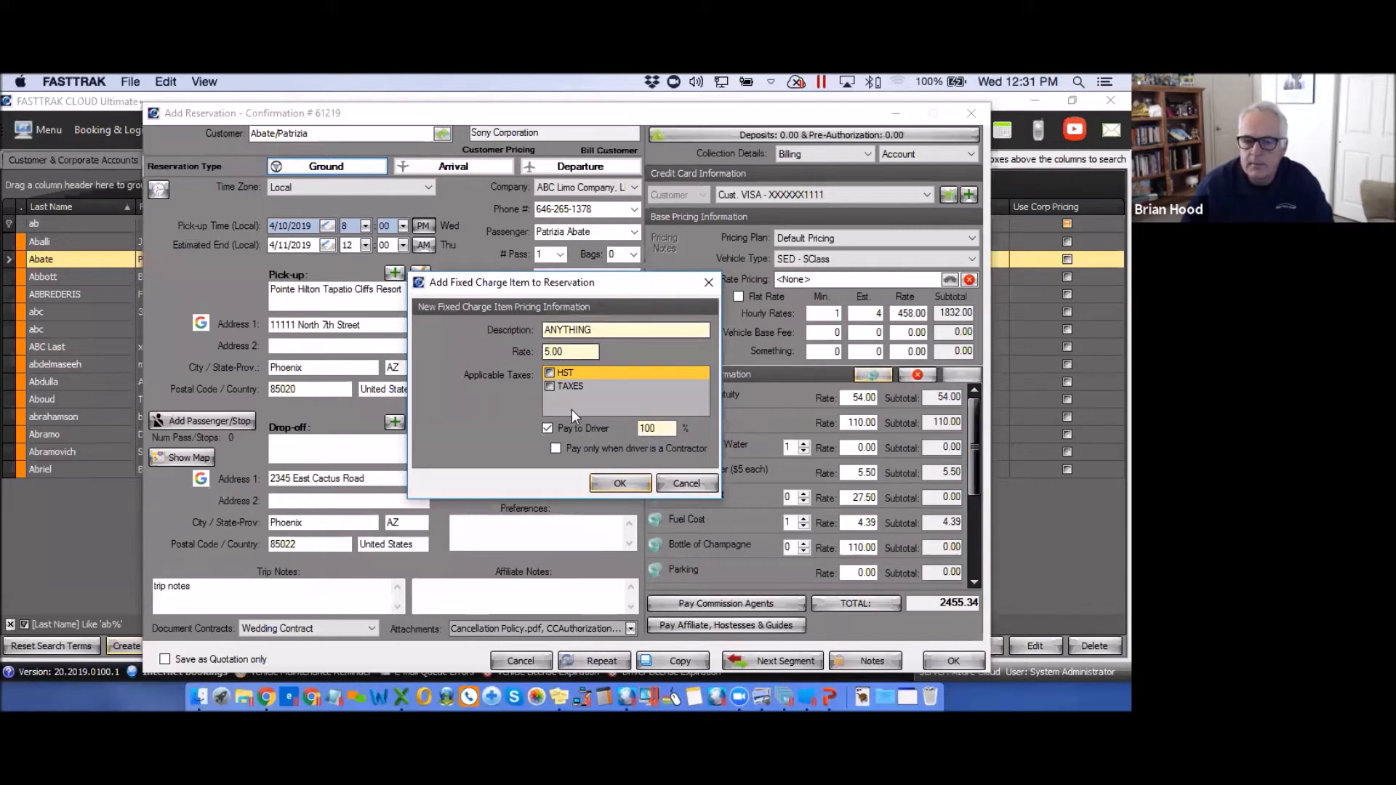
{"action": "left_click", "coordinate": [622, 483]}
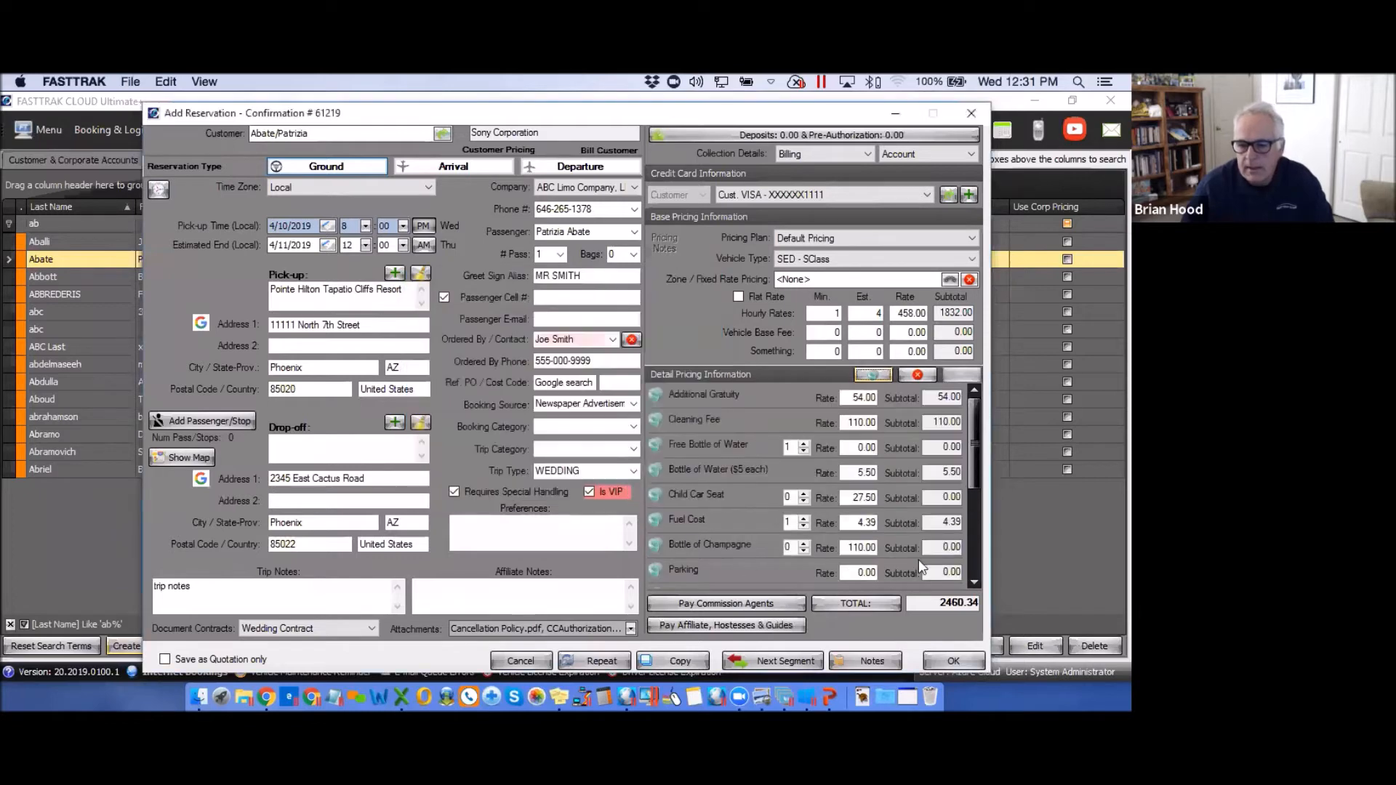
Delete the ANYTHING fixed charge item from the detail pricing
{"action": "left_click_drag", "start_coordinate": [976, 485], "coordinate": [975, 530]}
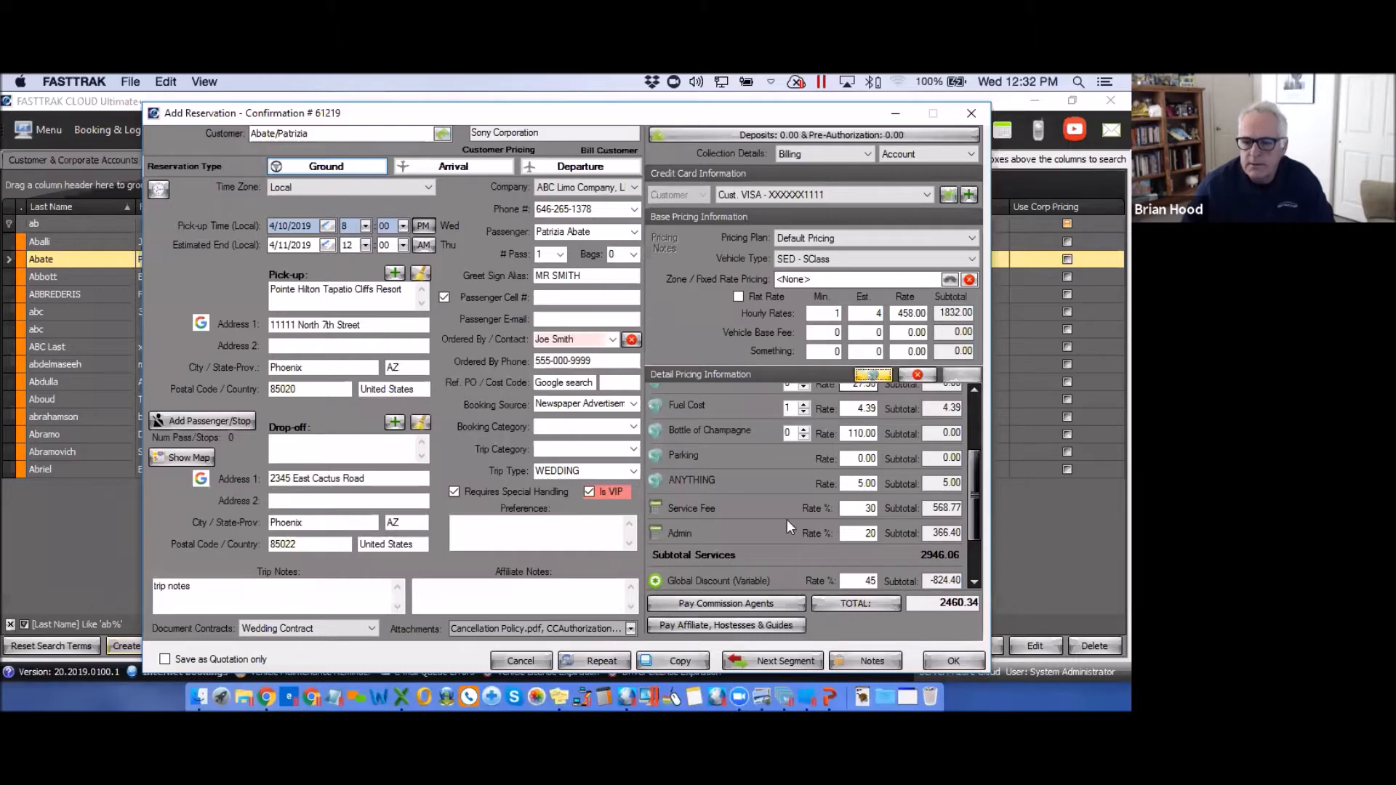
{"action": "left_click", "coordinate": [694, 481]}
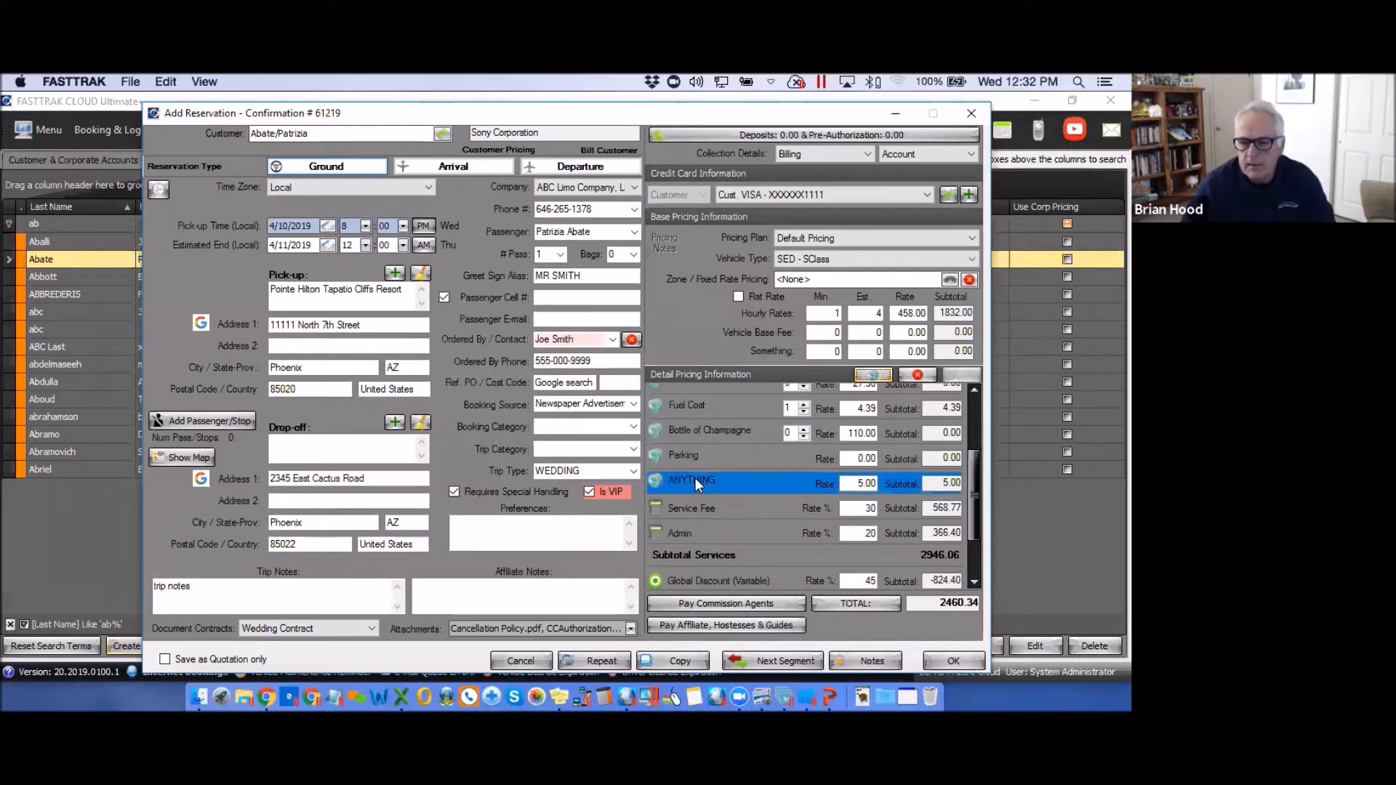
{"action": "left_click", "coordinate": [919, 377]}
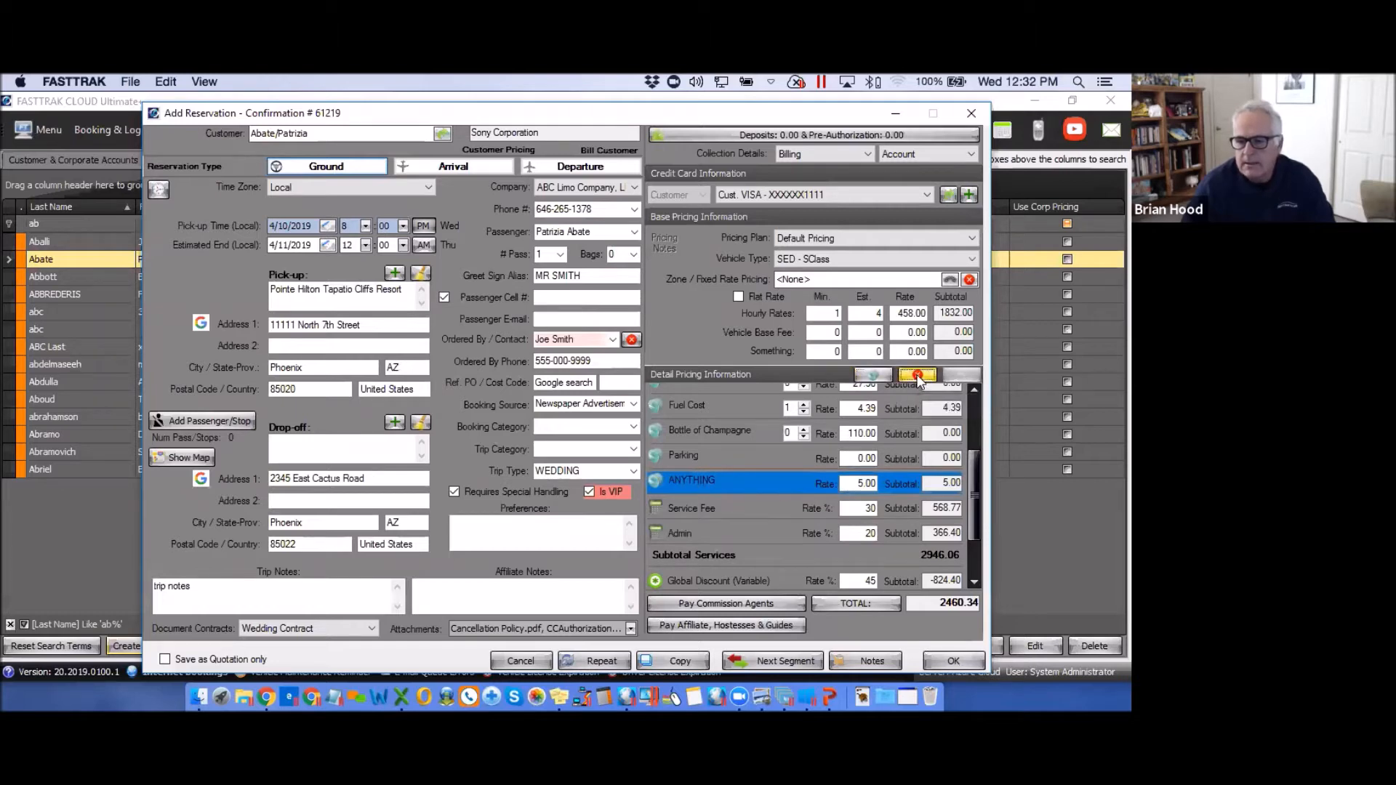
{"action": "left_click", "coordinate": [529, 433]}
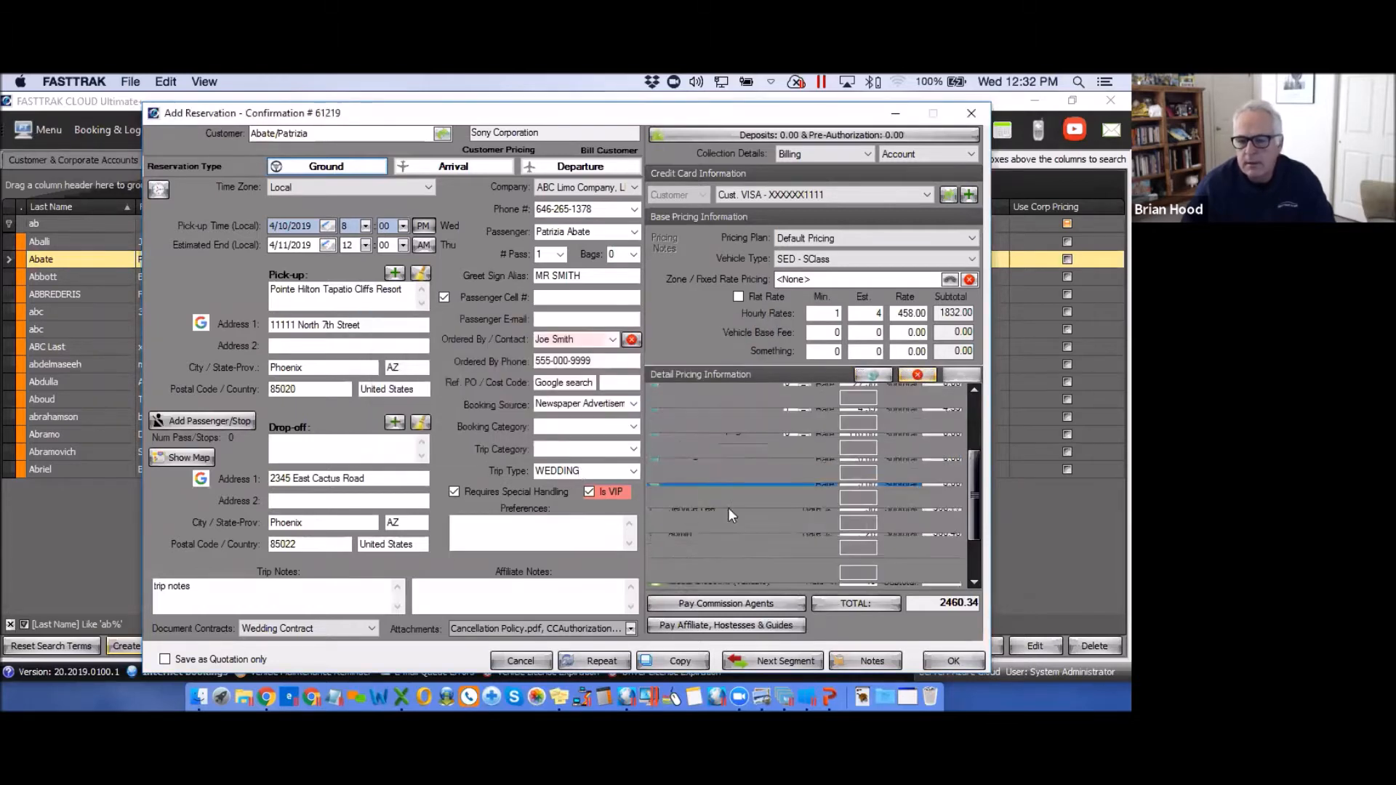
{"action": "left_click", "coordinate": [975, 522]}
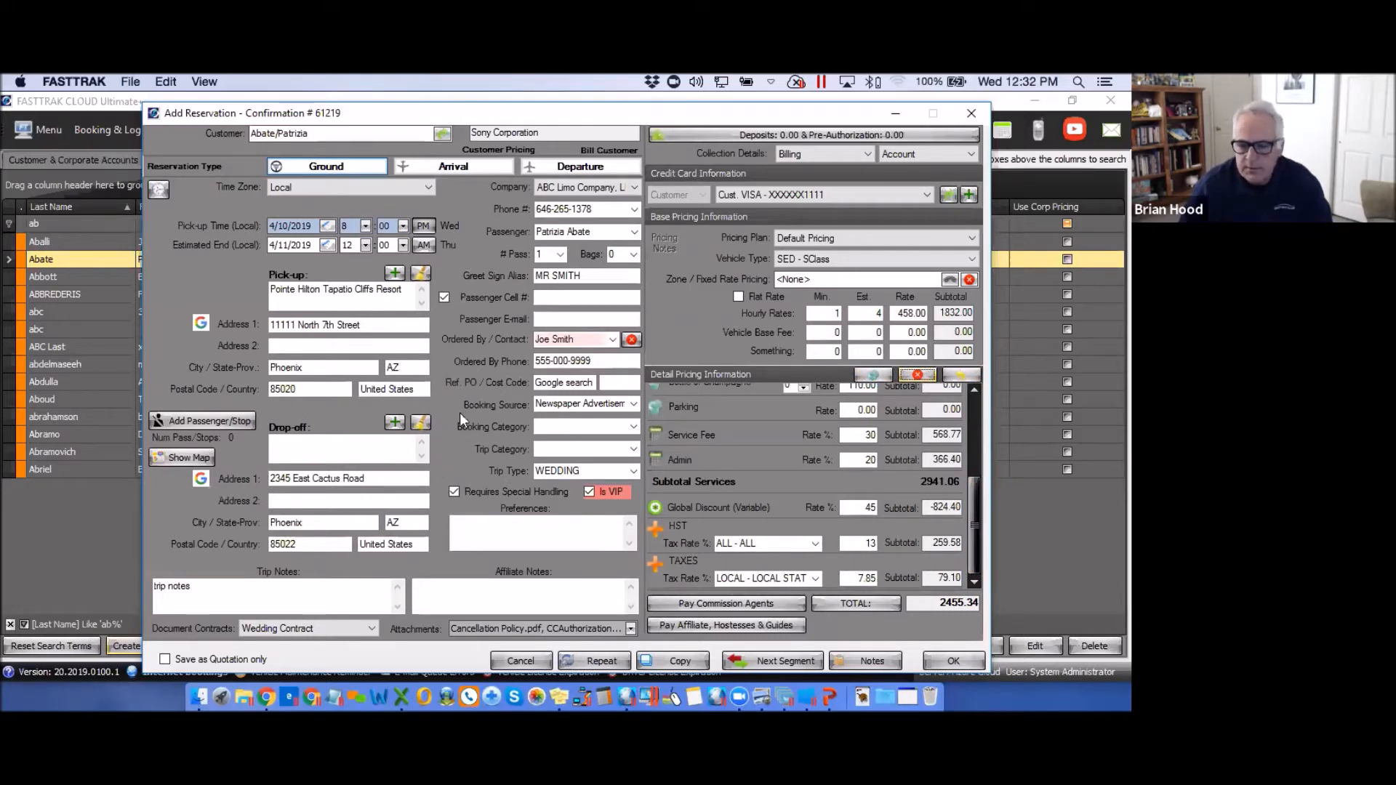
Open the commission agents to be paid and turn payment of the second agent off and back on
{"action": "left_click", "coordinate": [736, 604]}
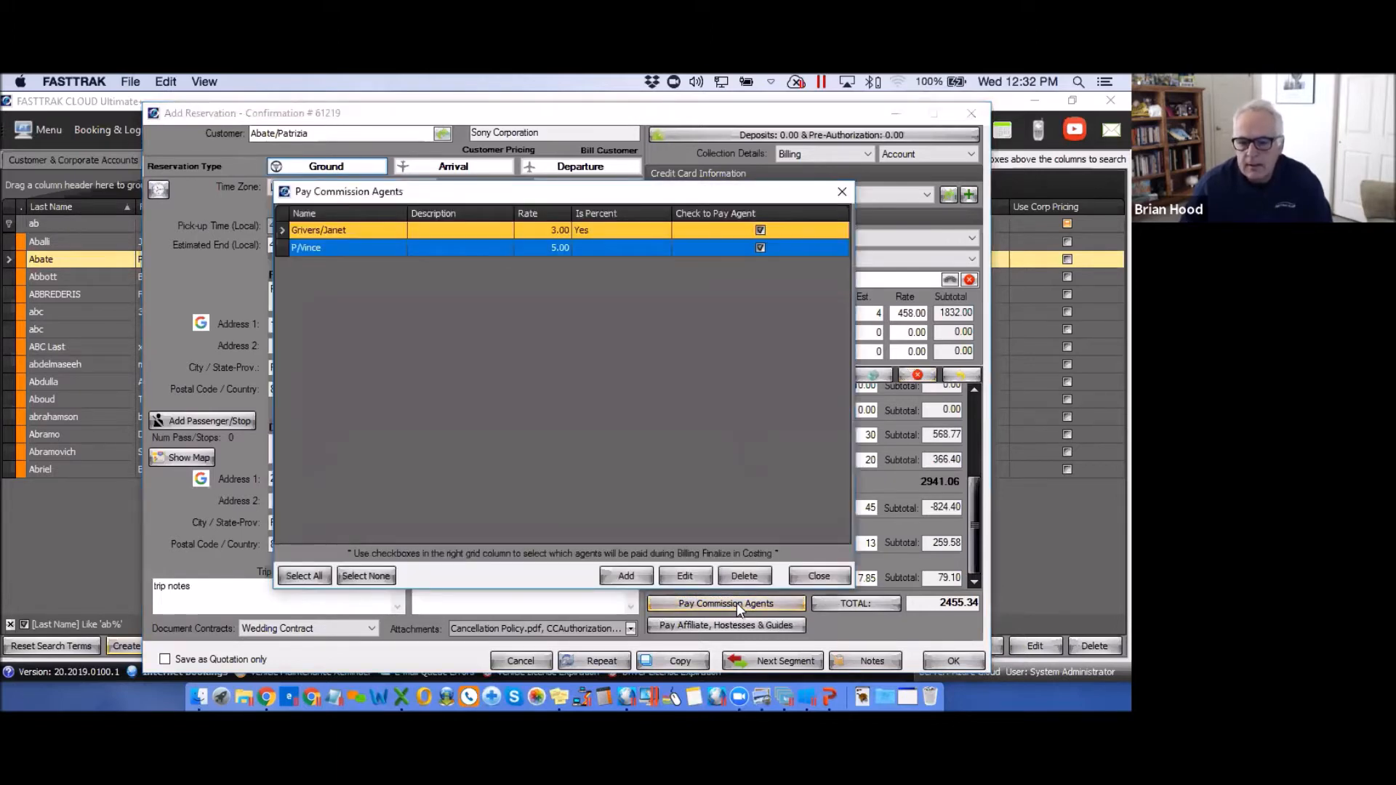
{"action": "left_click", "coordinate": [760, 247]}
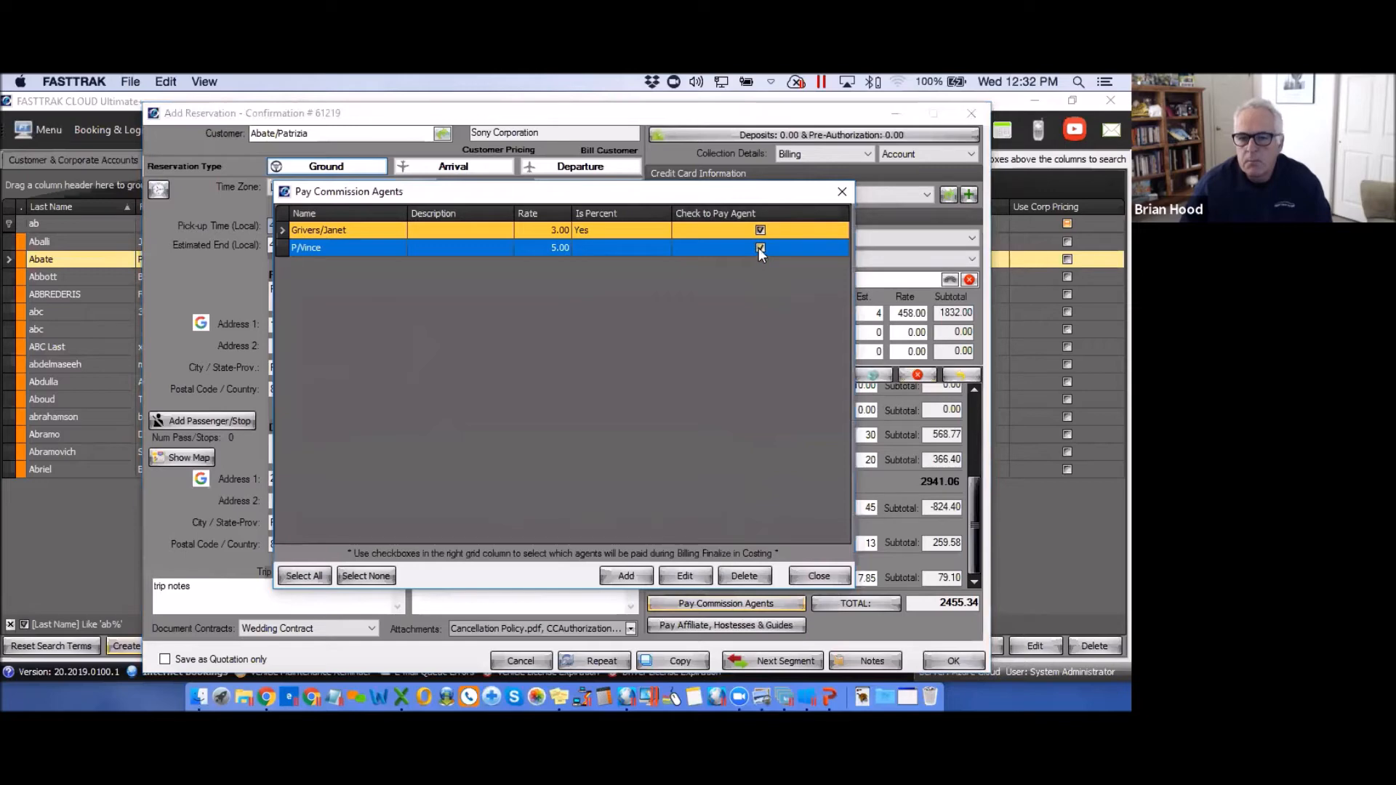
{"action": "left_click", "coordinate": [761, 248]}
{"action": "left_click", "coordinate": [761, 248]}
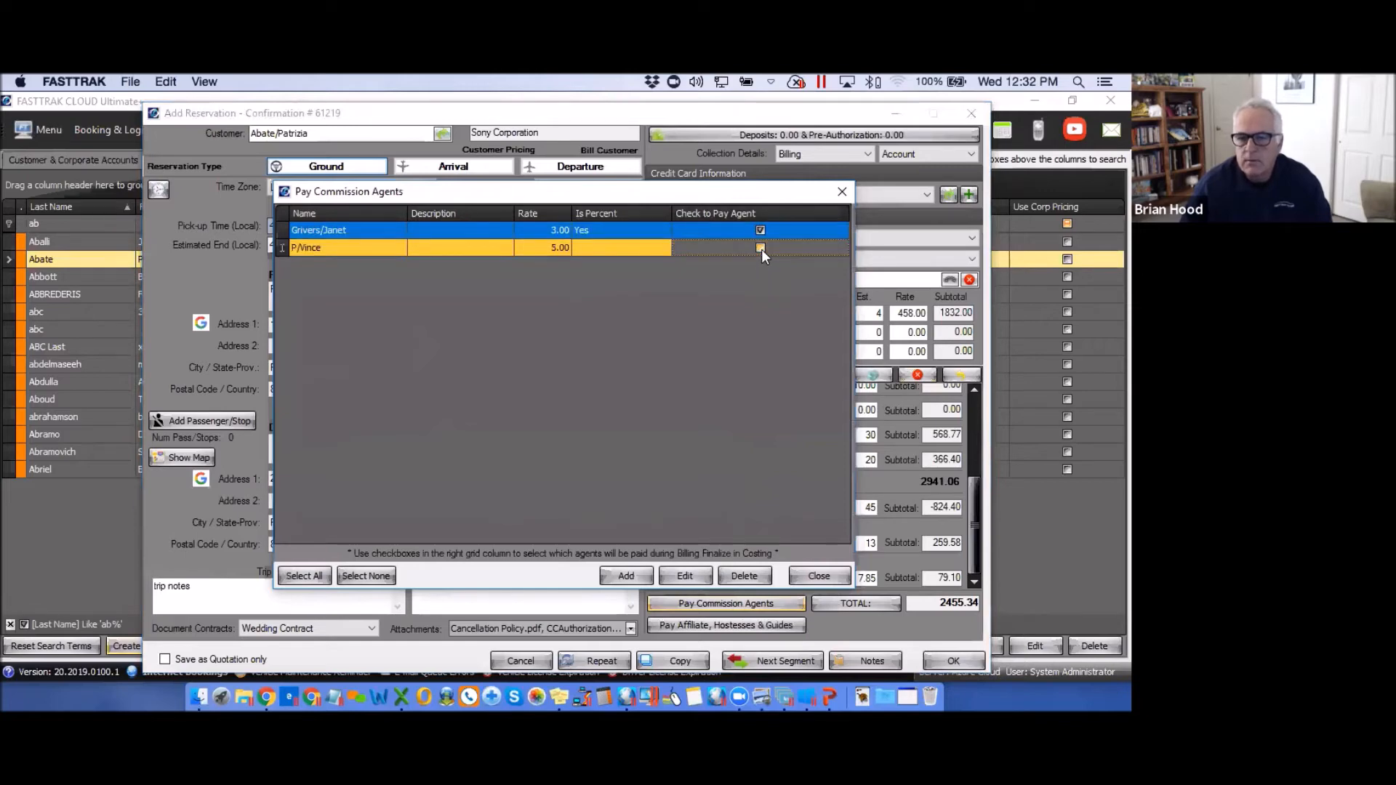
Check which commission agents can be added, then close the commission agent windows without adding one
{"action": "left_click", "coordinate": [622, 575]}
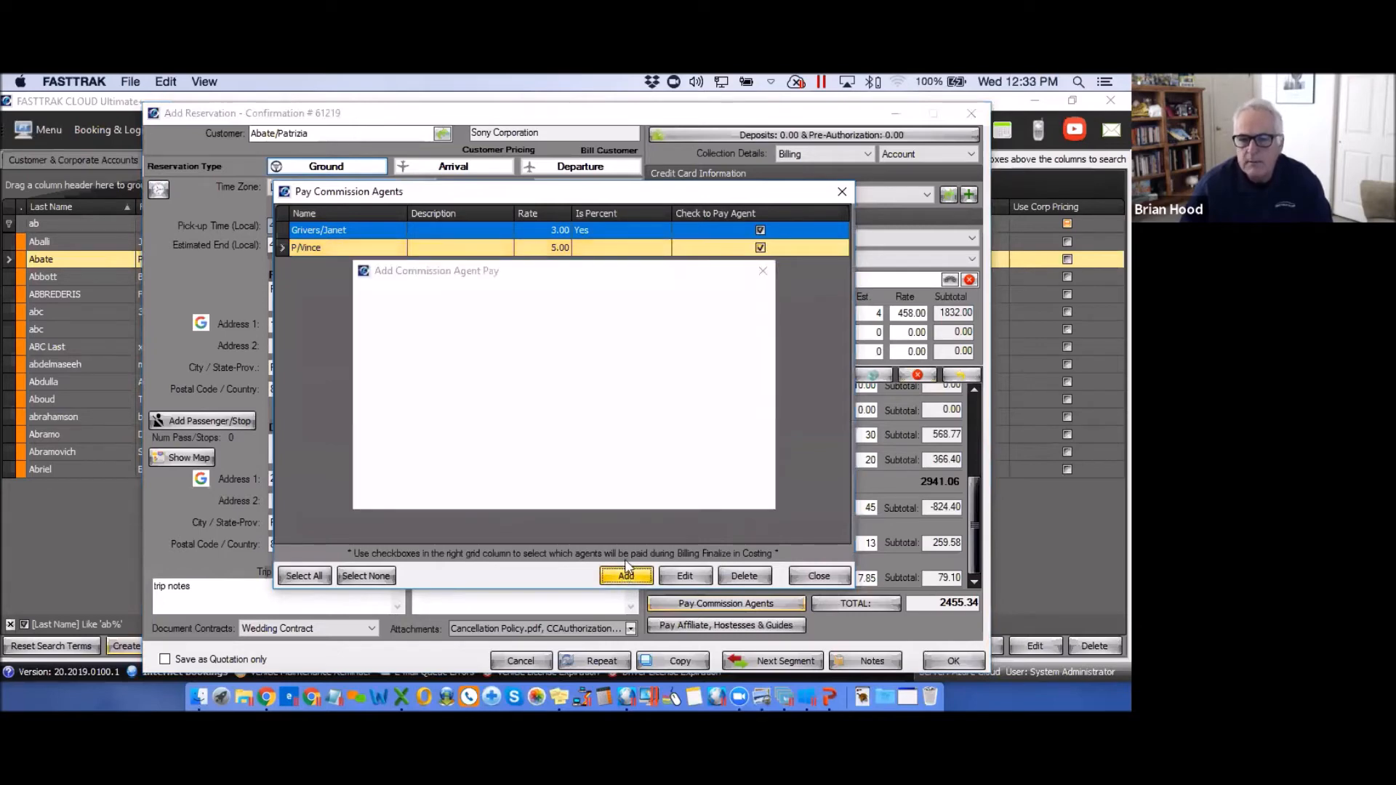
{"action": "left_click", "coordinate": [714, 315]}
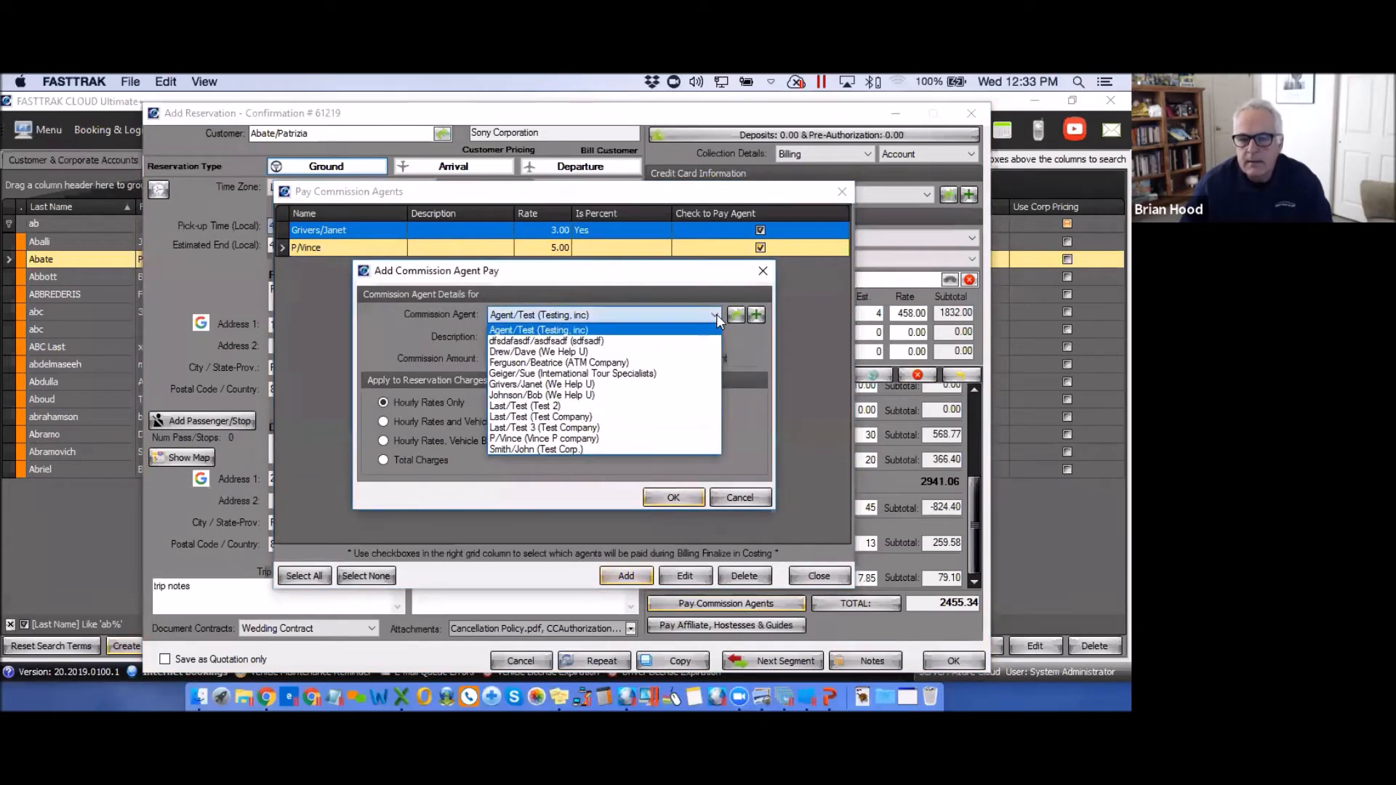
{"action": "left_click", "coordinate": [763, 272]}
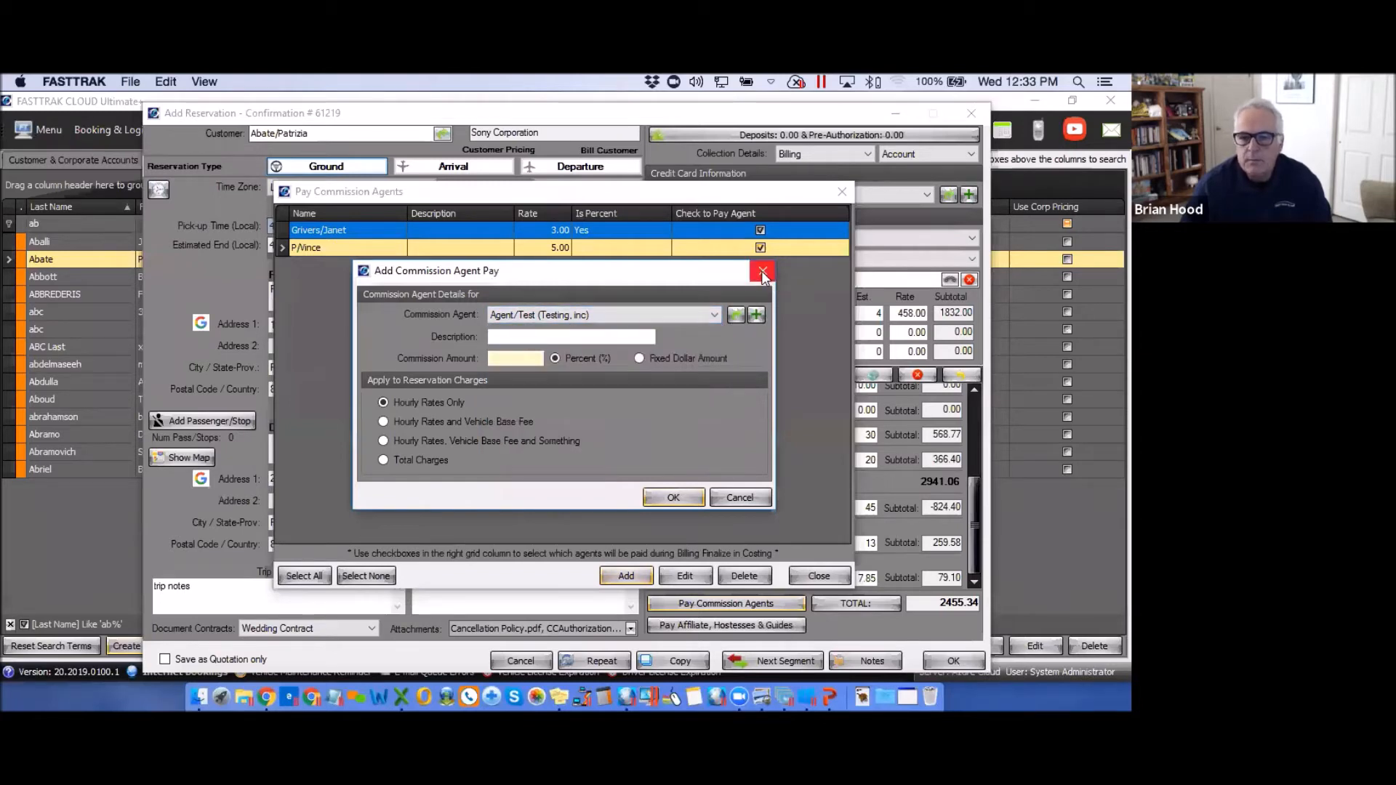
{"action": "left_click", "coordinate": [761, 271]}
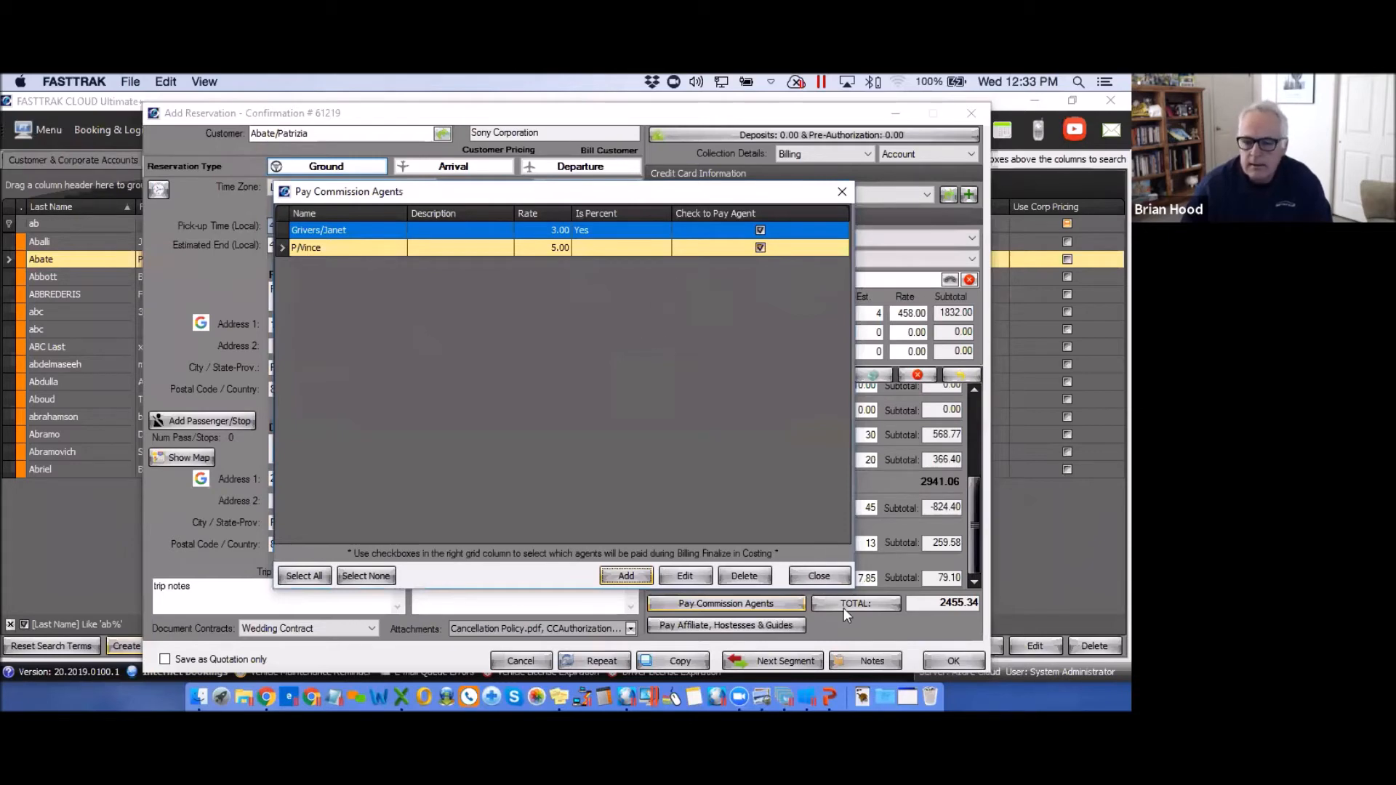
{"action": "left_click", "coordinate": [819, 576]}
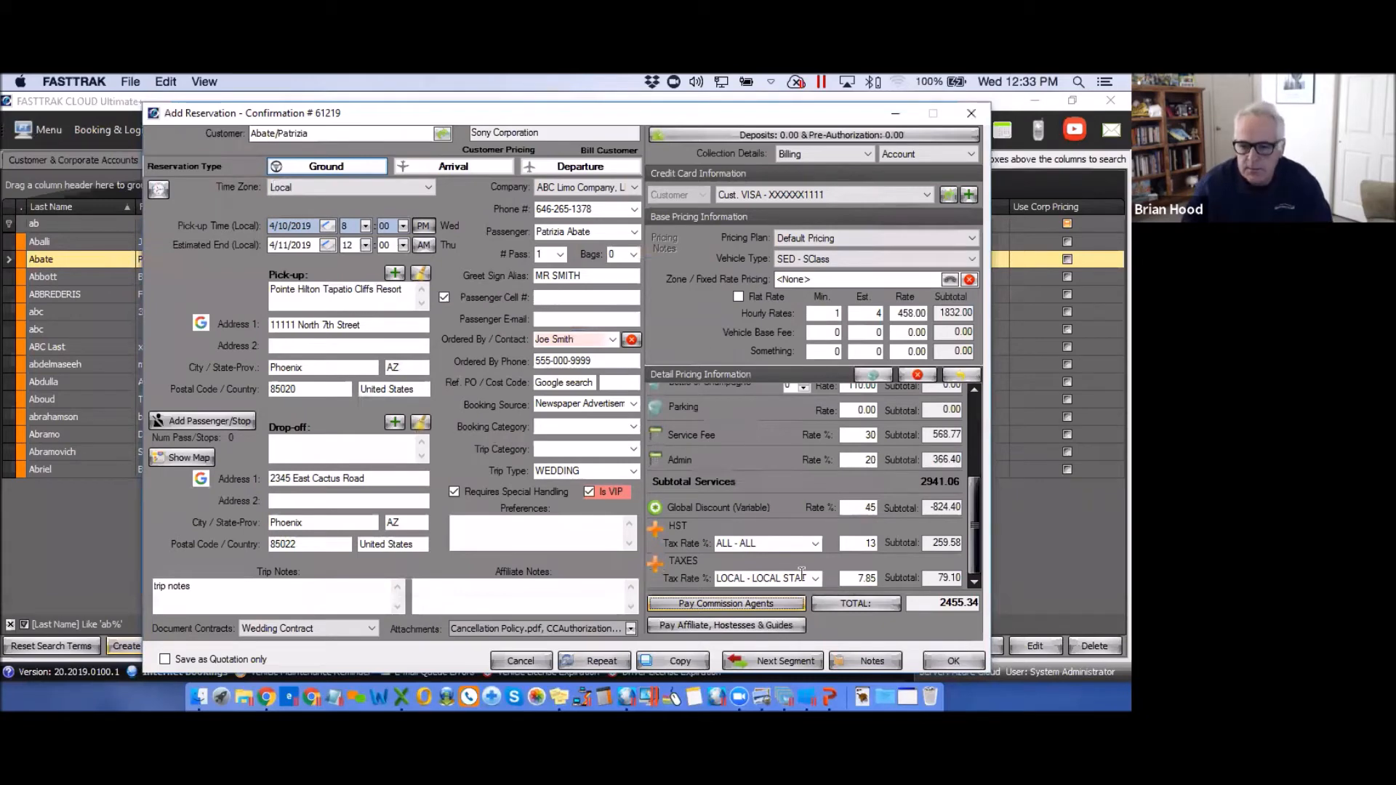
Assign the ABC Limo affiliate driver to the reservation and set the affiliate cost to 555
{"action": "left_click", "coordinate": [727, 626]}
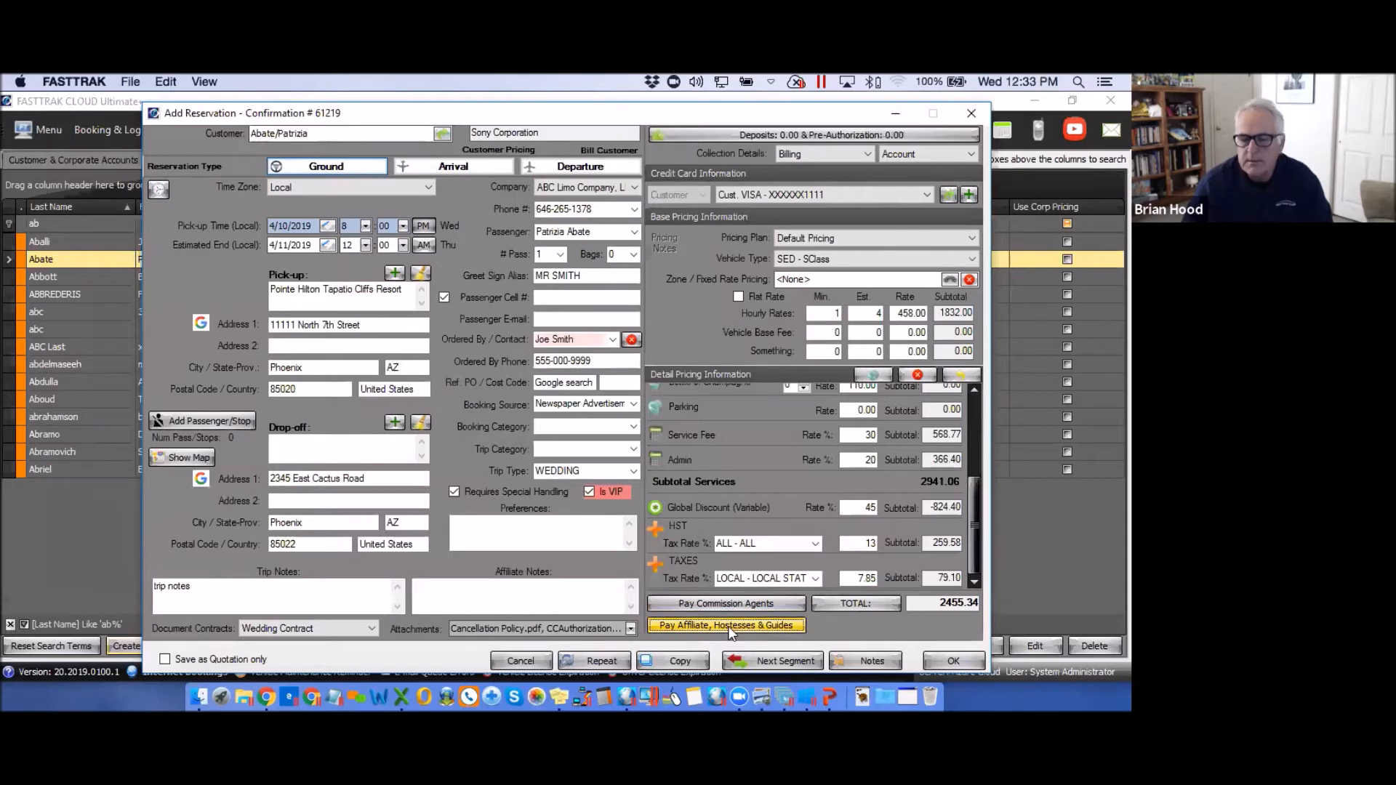
{"action": "left_click", "coordinate": [684, 262]}
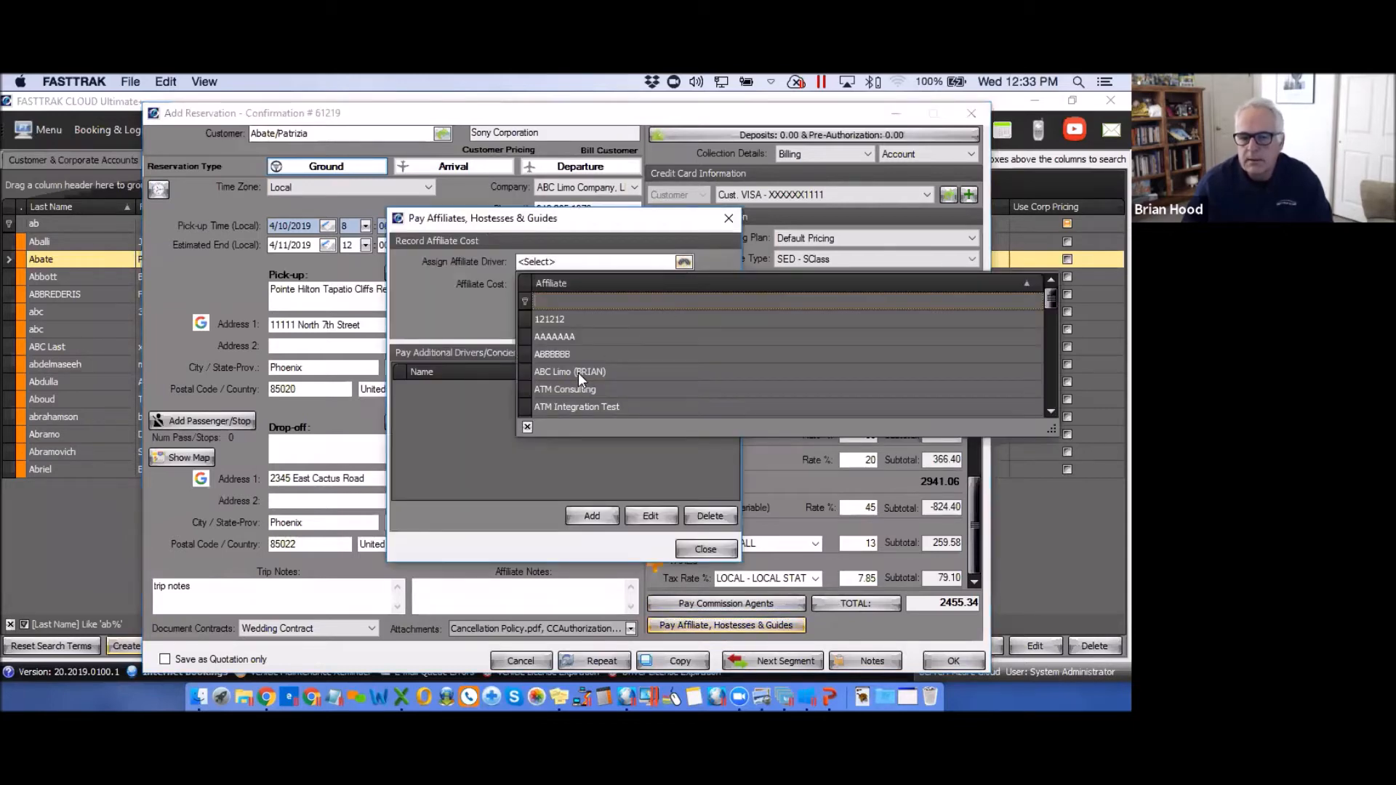
{"action": "left_click", "coordinate": [577, 371]}
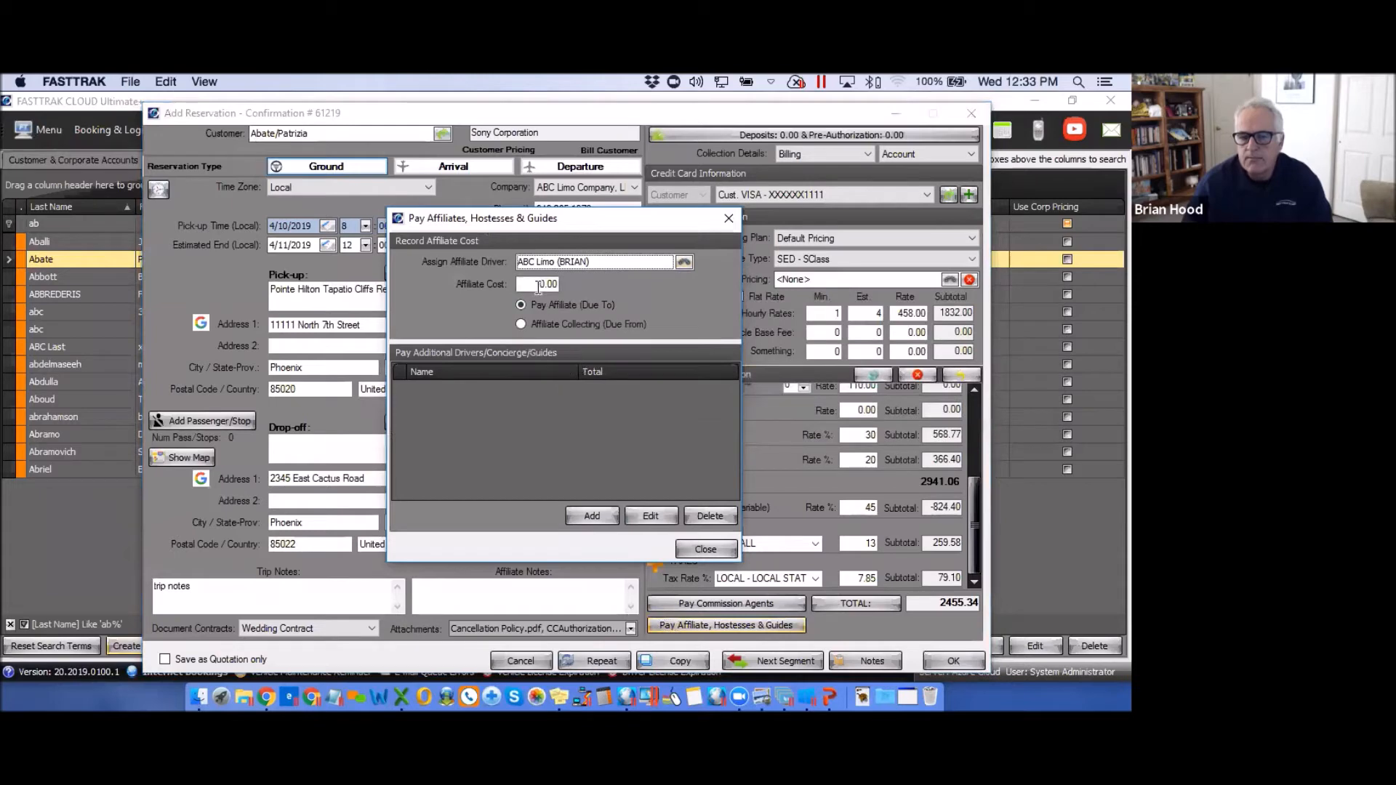
{"action": "left_click", "coordinate": [538, 286]}
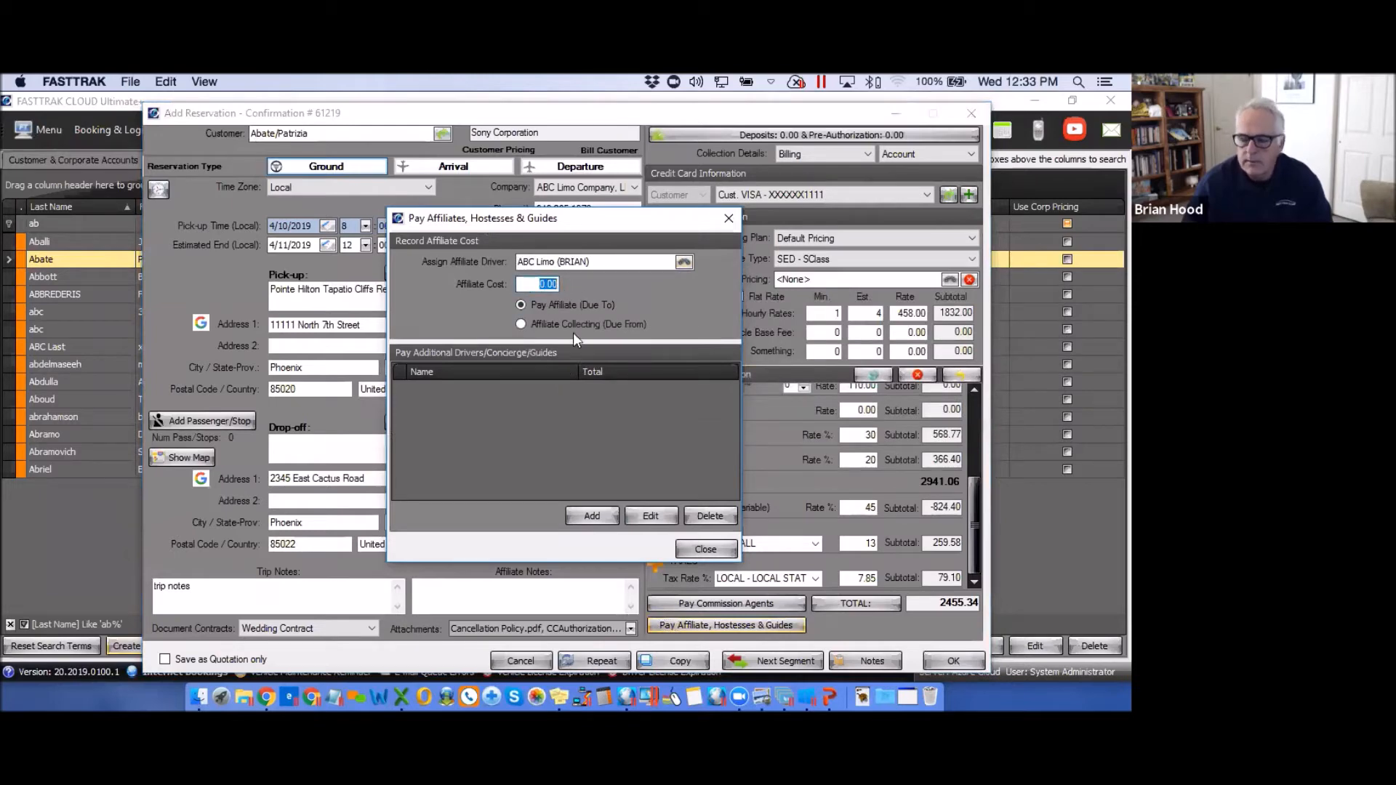
{"action": "type", "text": "555"}
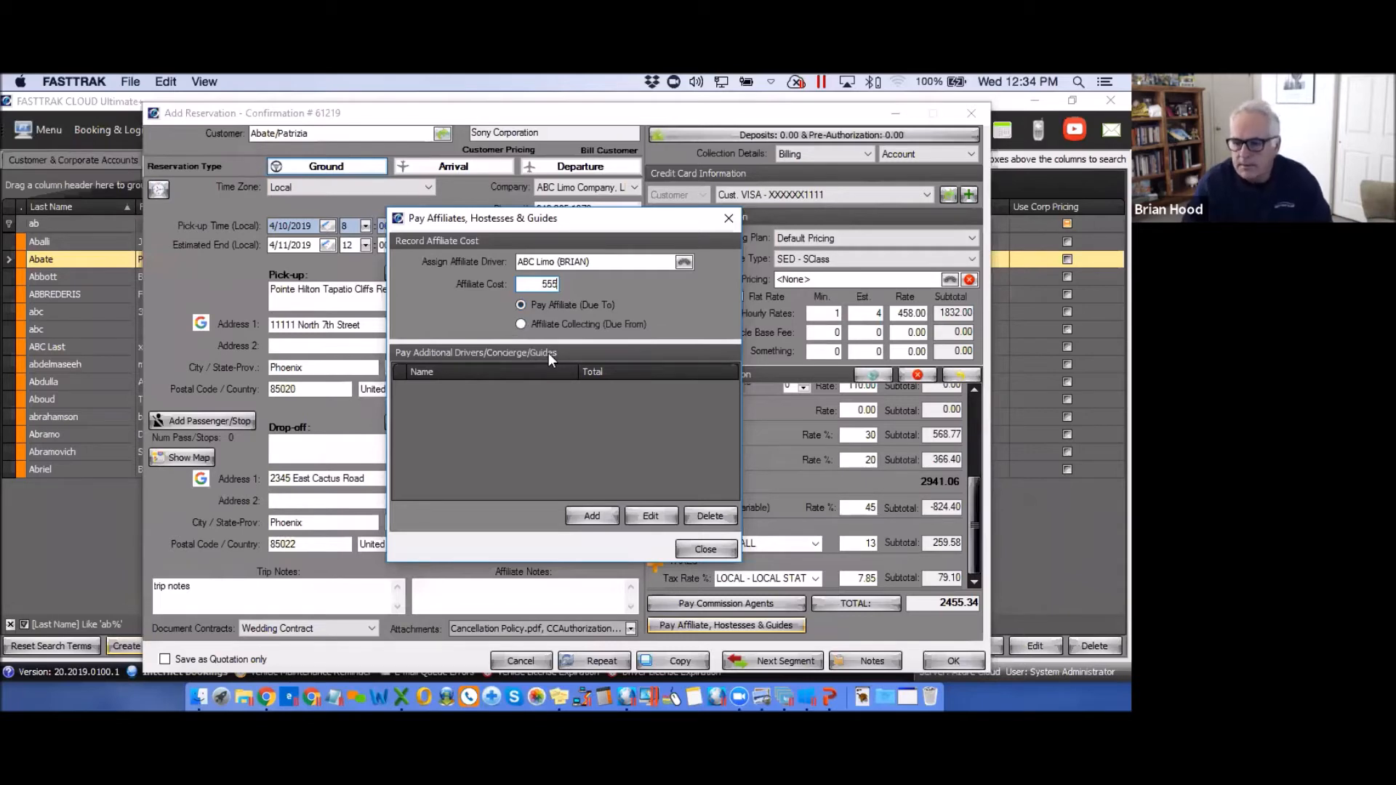
Add employee d/d to the additional drivers, concierges and guides to be paid on the reservation
{"action": "left_click", "coordinate": [592, 515]}
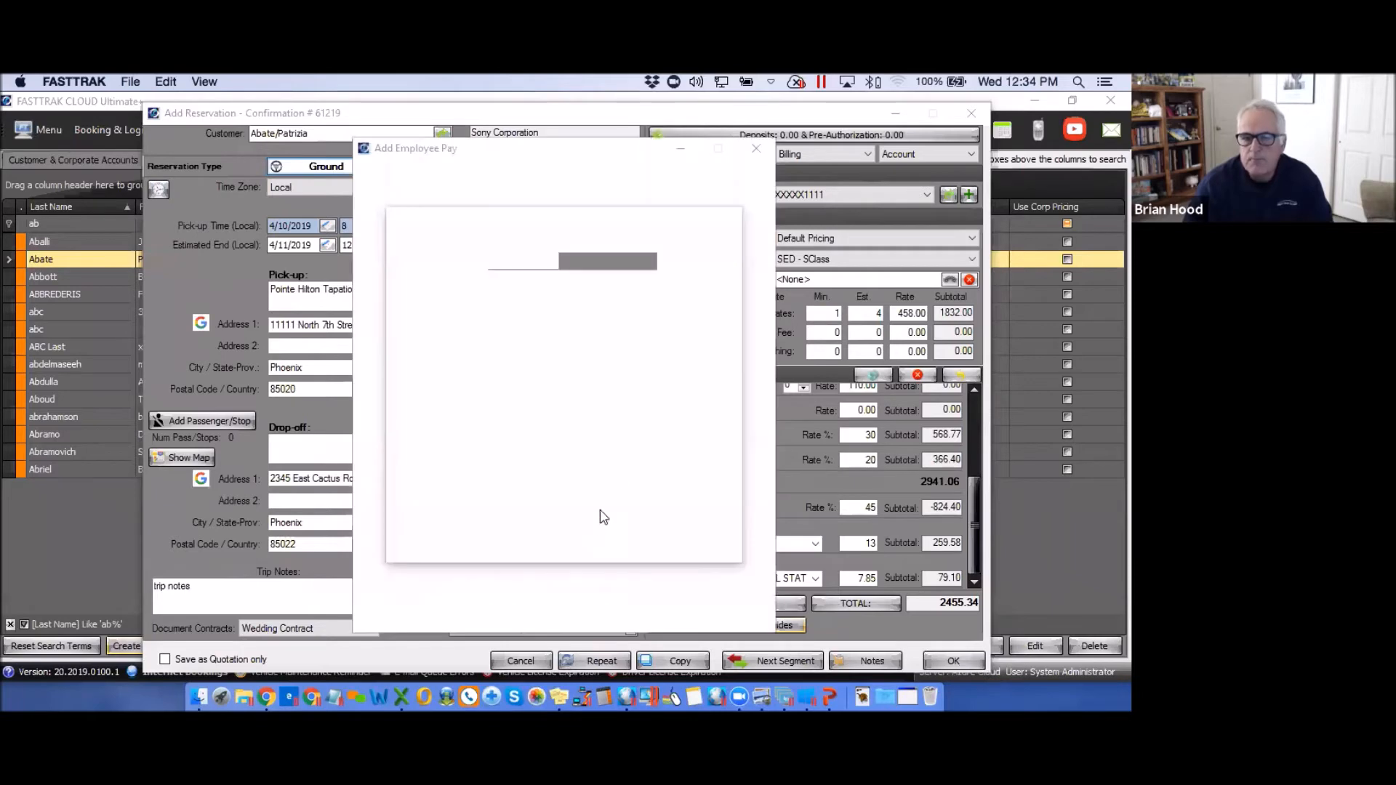
{"action": "left_click", "coordinate": [651, 215]}
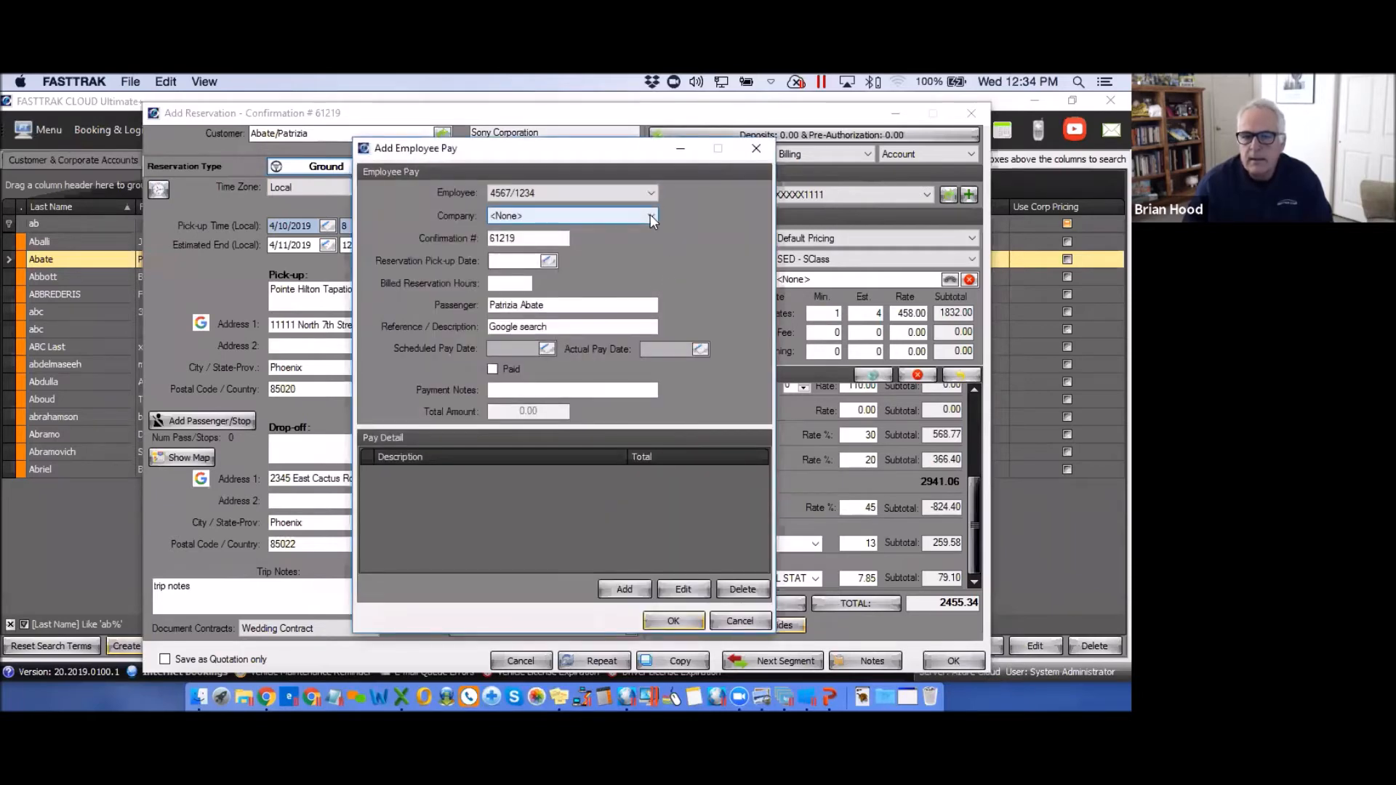
{"action": "left_click", "coordinate": [651, 193]}
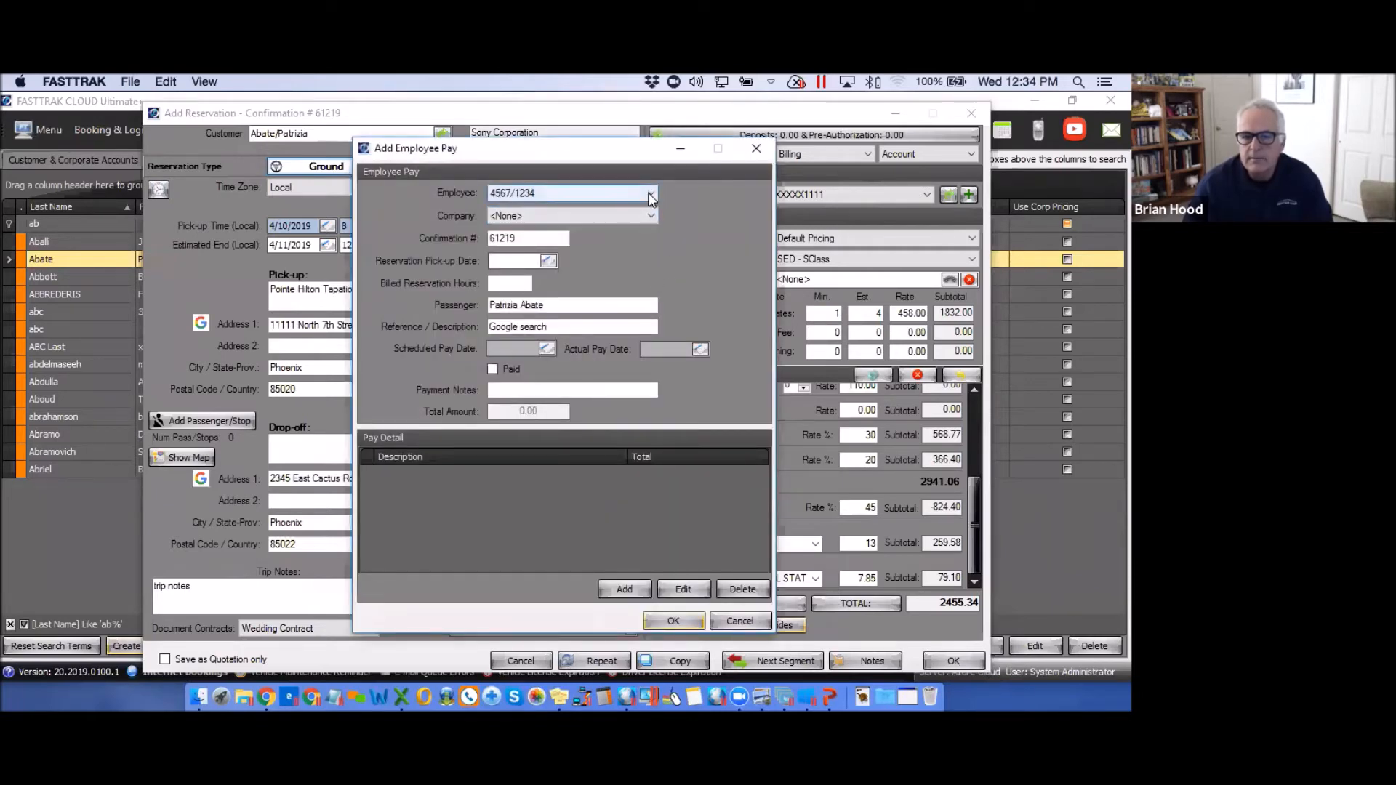
{"action": "left_click_drag", "start_coordinate": [650, 246], "coordinate": [652, 280]}
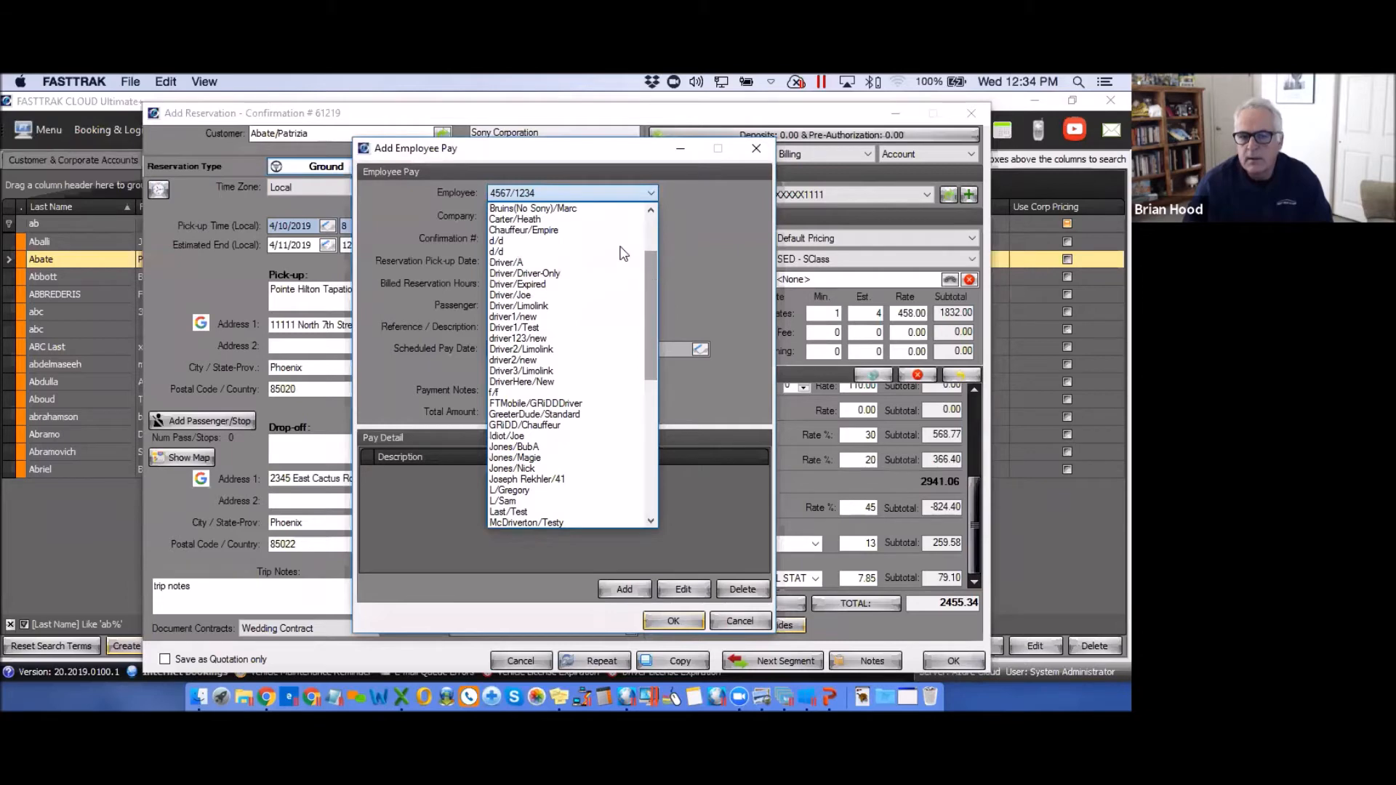
{"action": "left_click", "coordinate": [505, 242]}
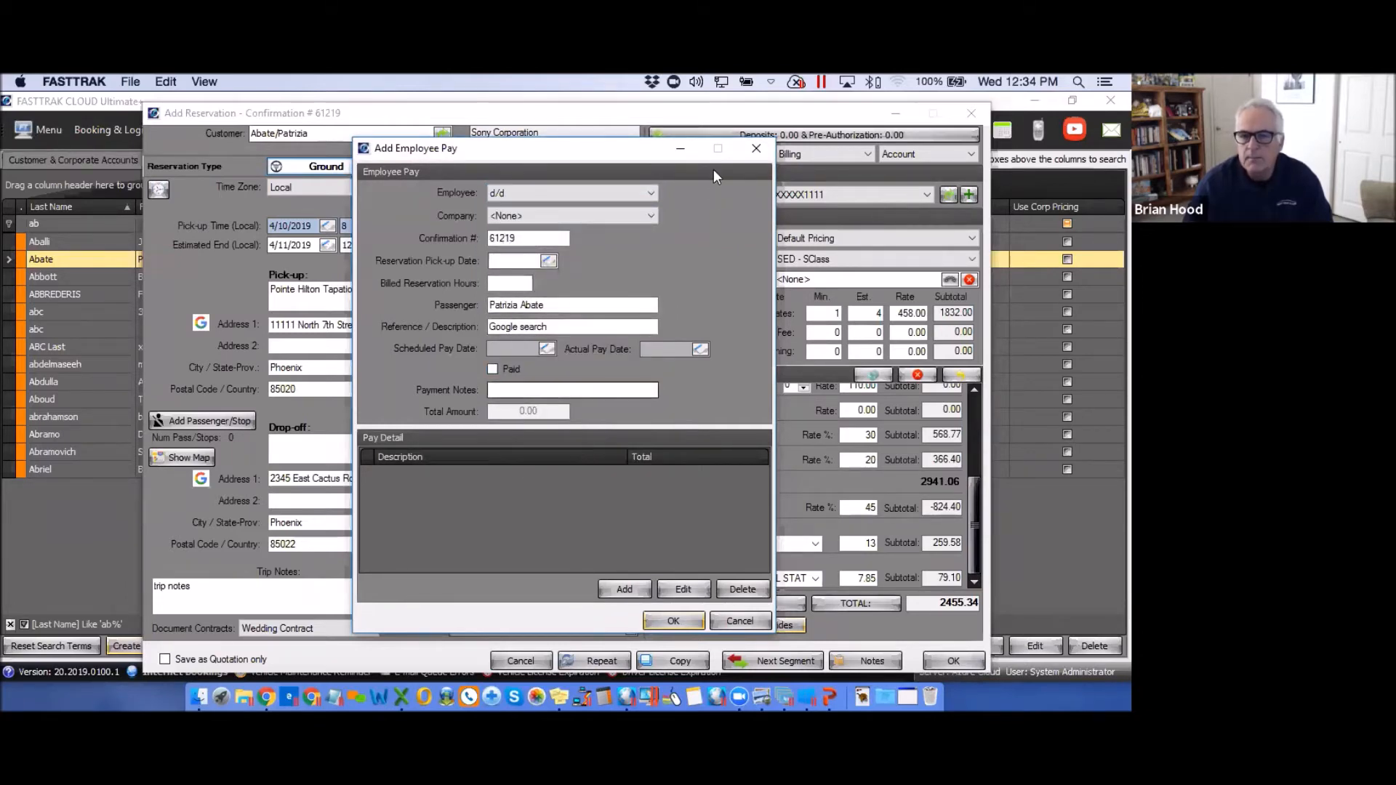
{"action": "left_click", "coordinate": [674, 621]}
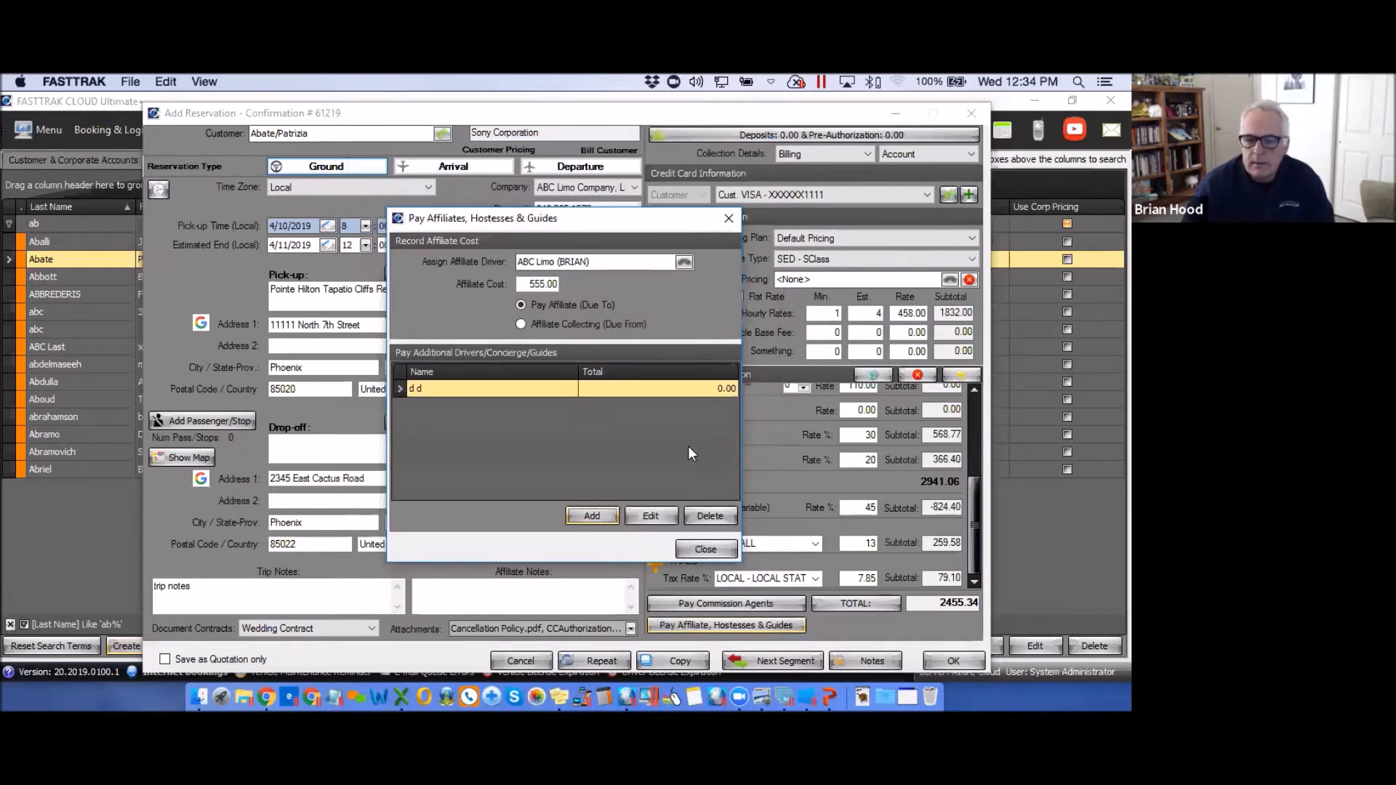
Add a Something pay item with a fixed dollar amount of 5.00 to the additional employee's pay, then close the affiliate pay window
{"action": "left_click", "coordinate": [691, 390]}
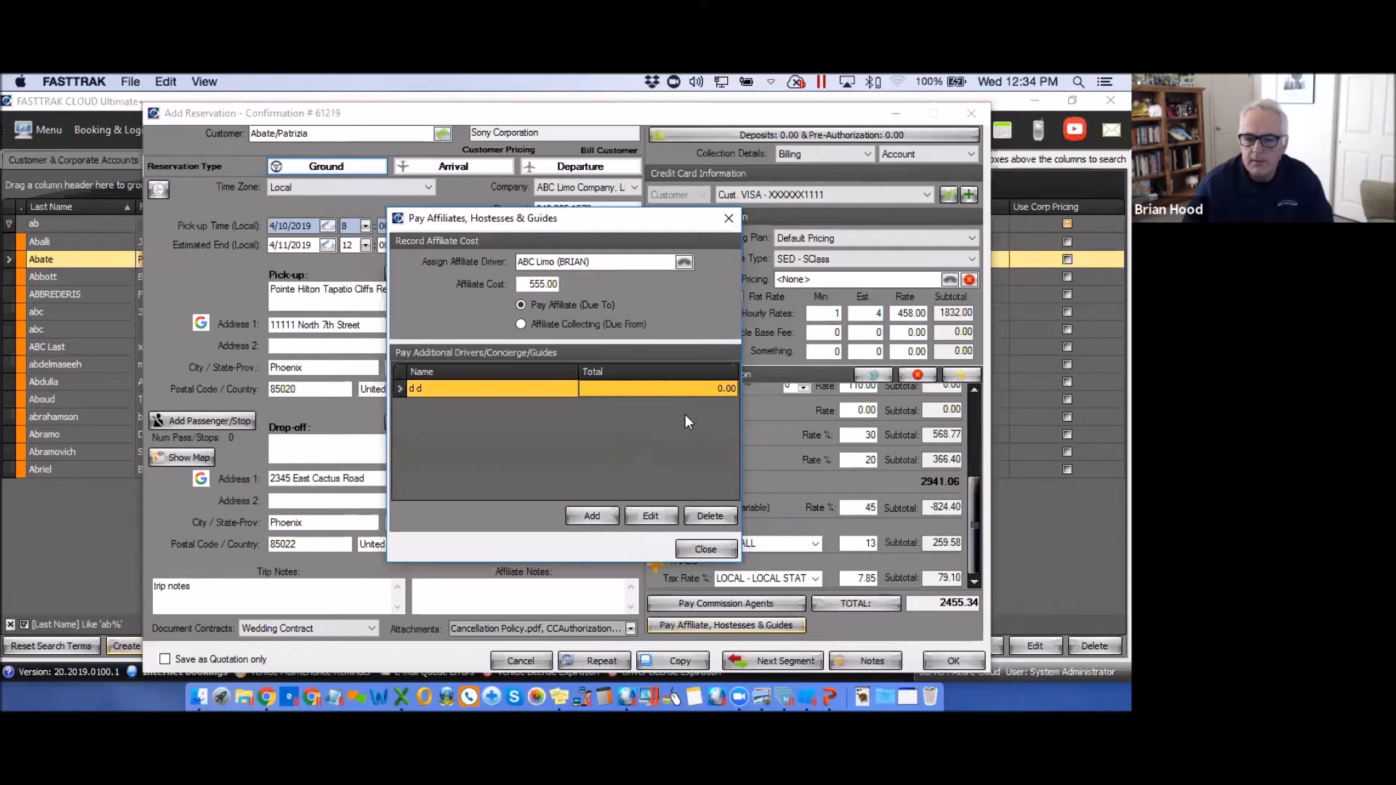
{"action": "left_click", "coordinate": [654, 518]}
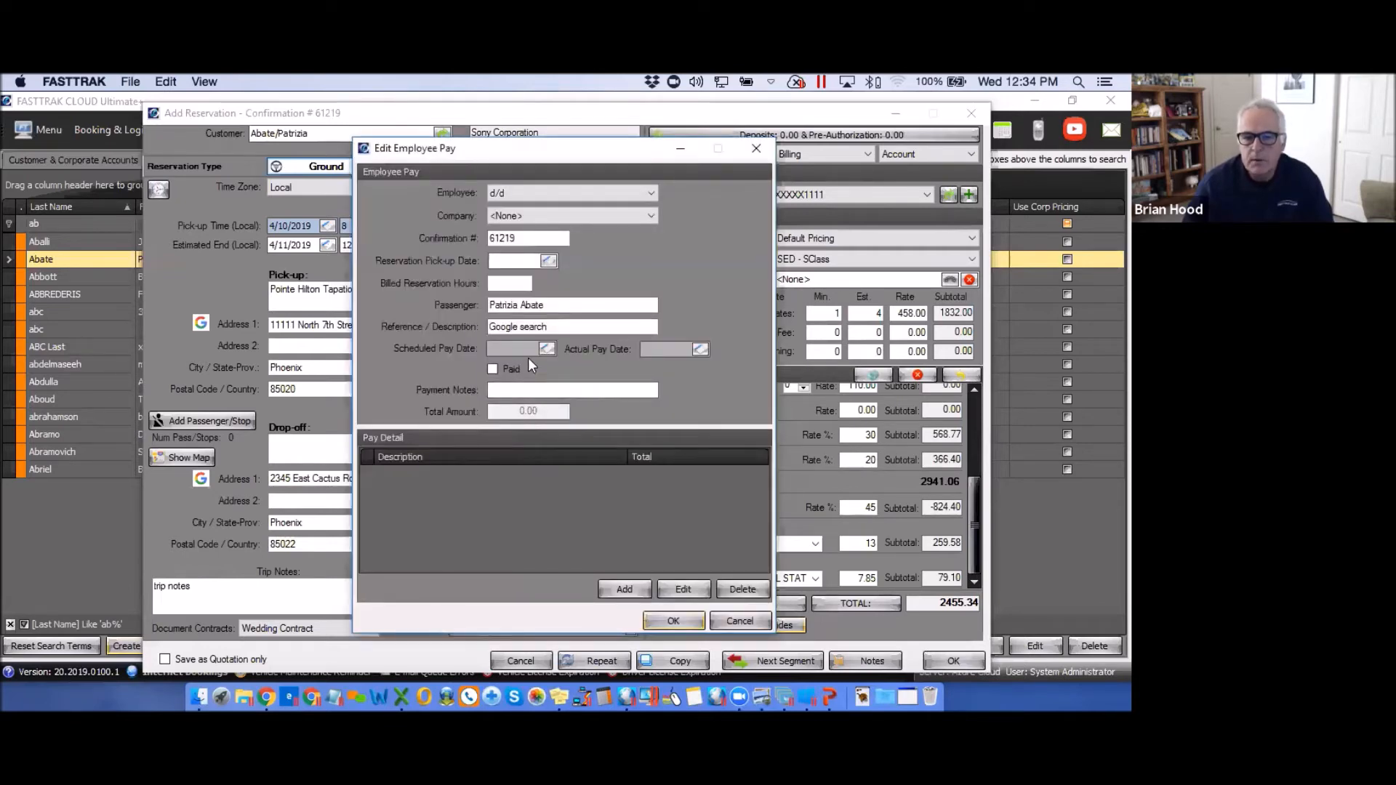
{"action": "left_click", "coordinate": [627, 589]}
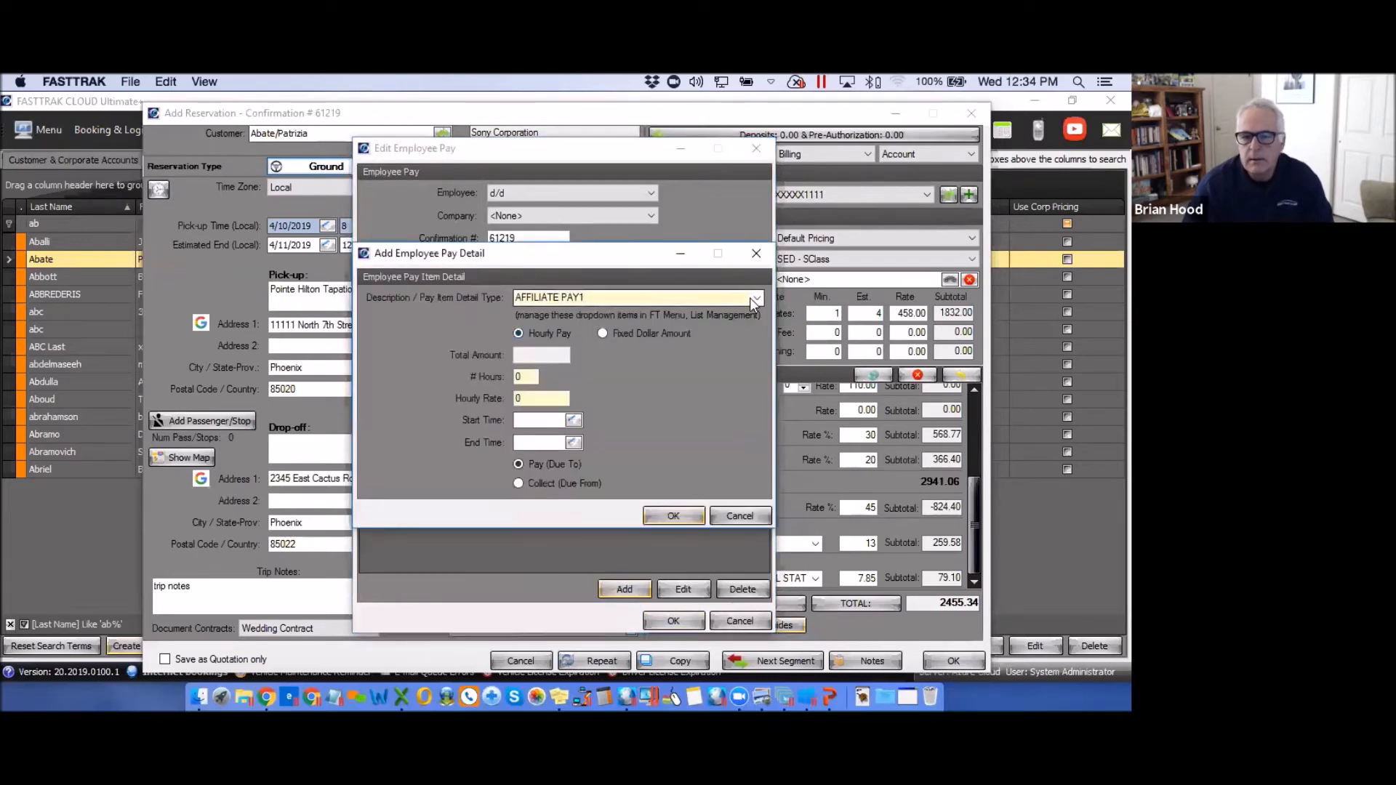
{"action": "left_click", "coordinate": [758, 298]}
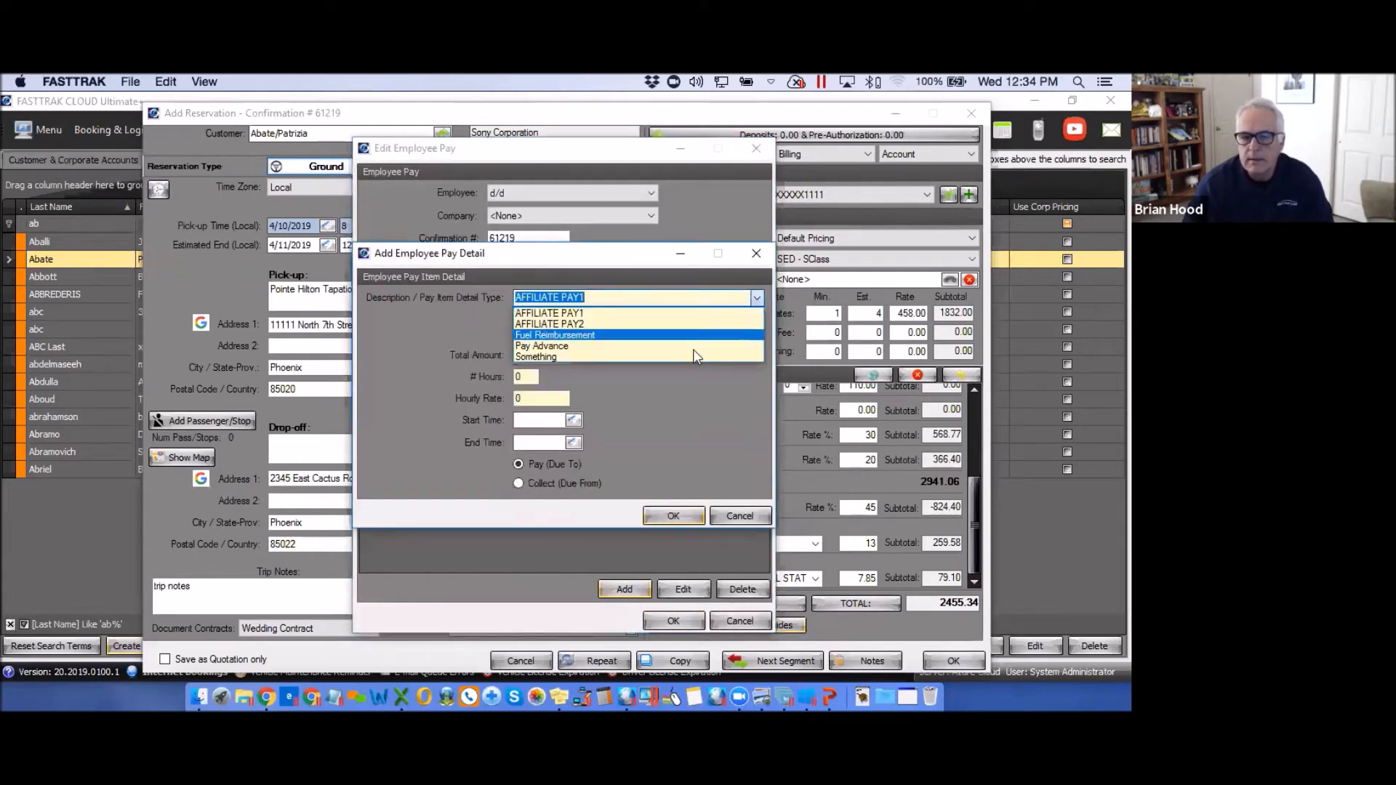
{"action": "left_click", "coordinate": [534, 356]}
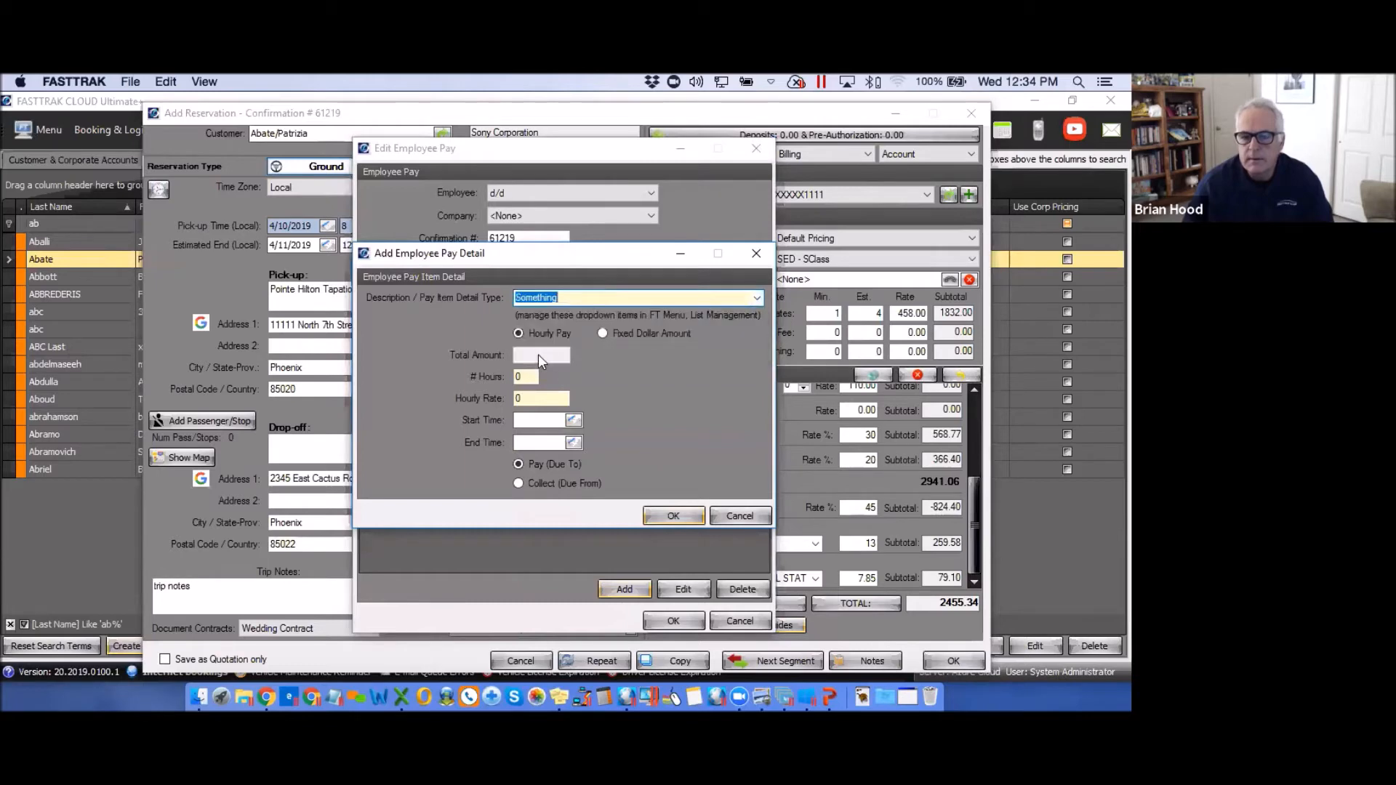
{"action": "left_click", "coordinate": [604, 334]}
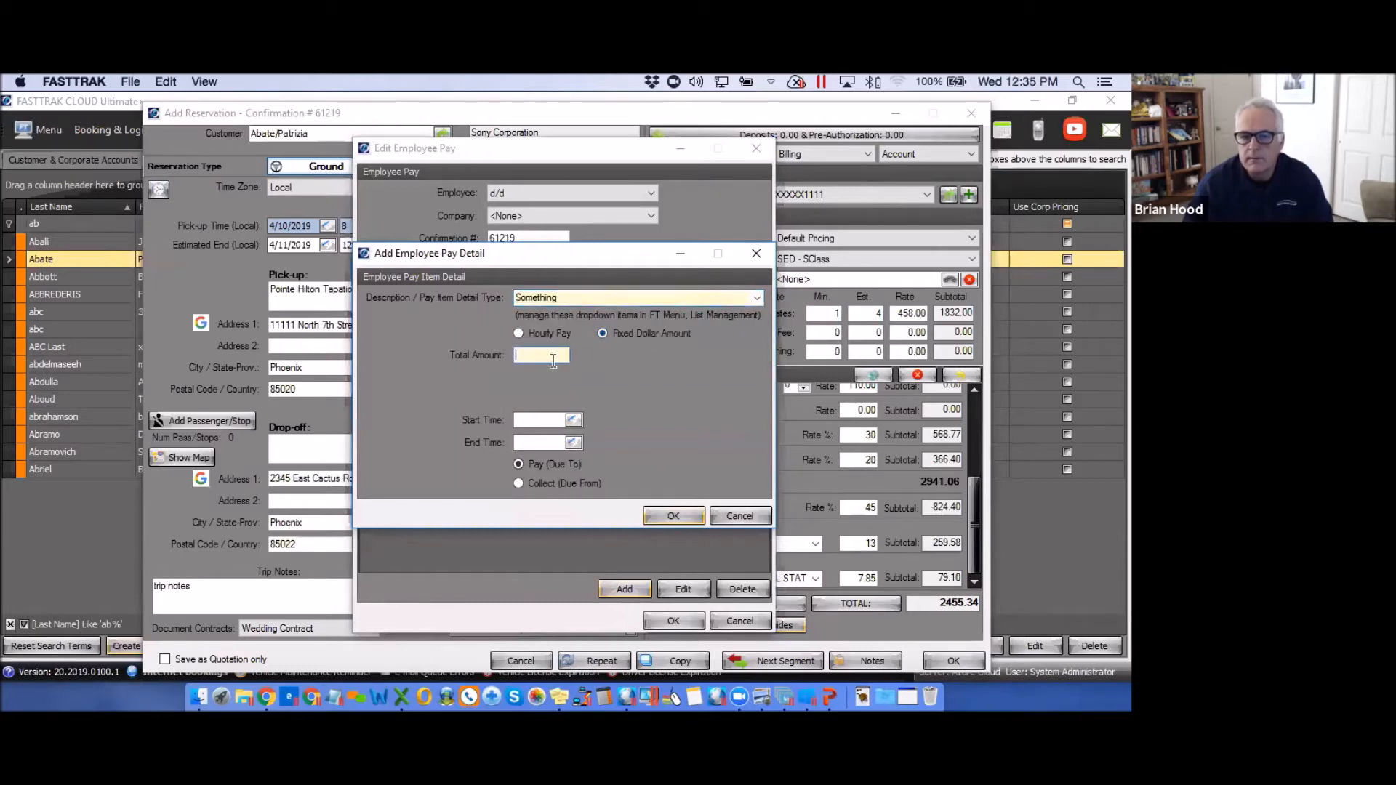
{"action": "left_click", "coordinate": [546, 357]}
{"action": "type", "text": "5.00"}
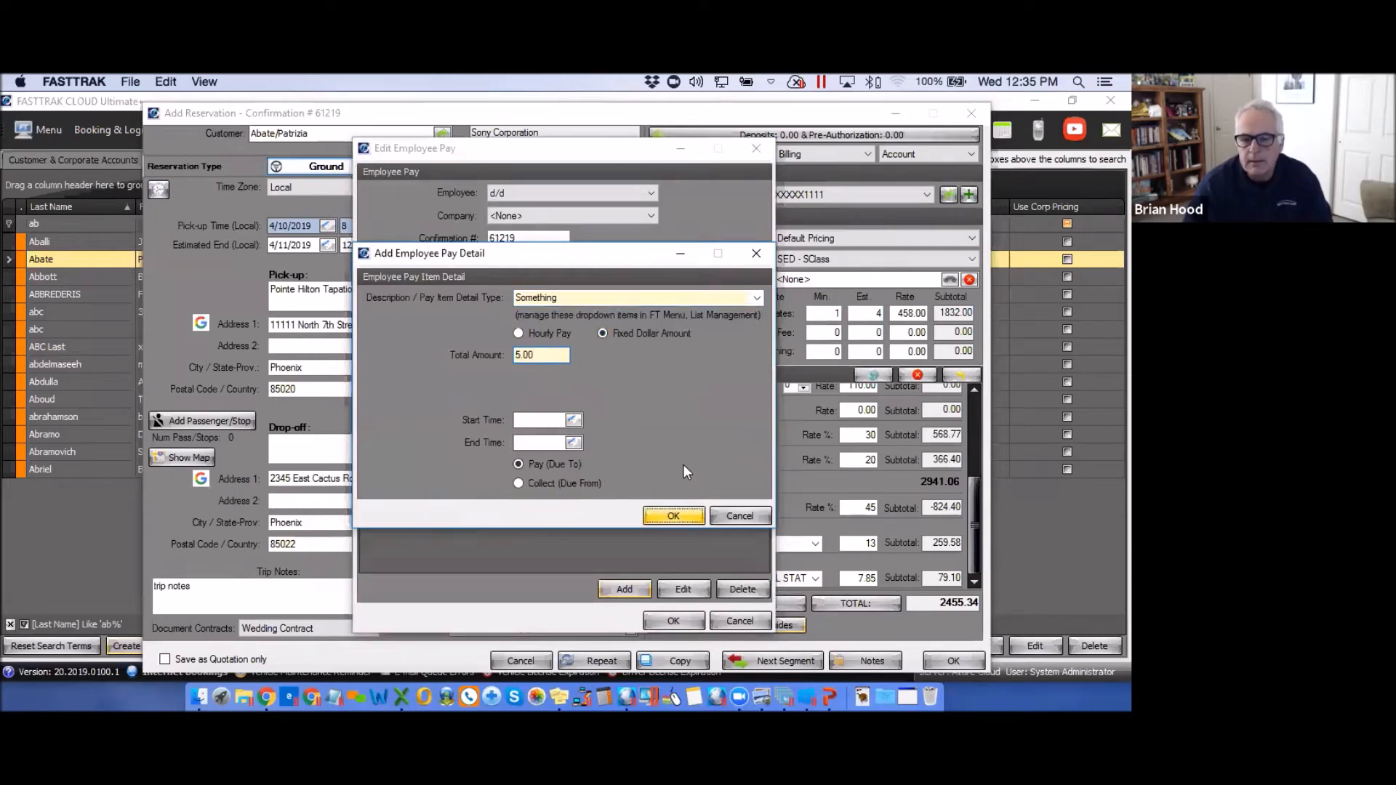
{"action": "left_click", "coordinate": [673, 516]}
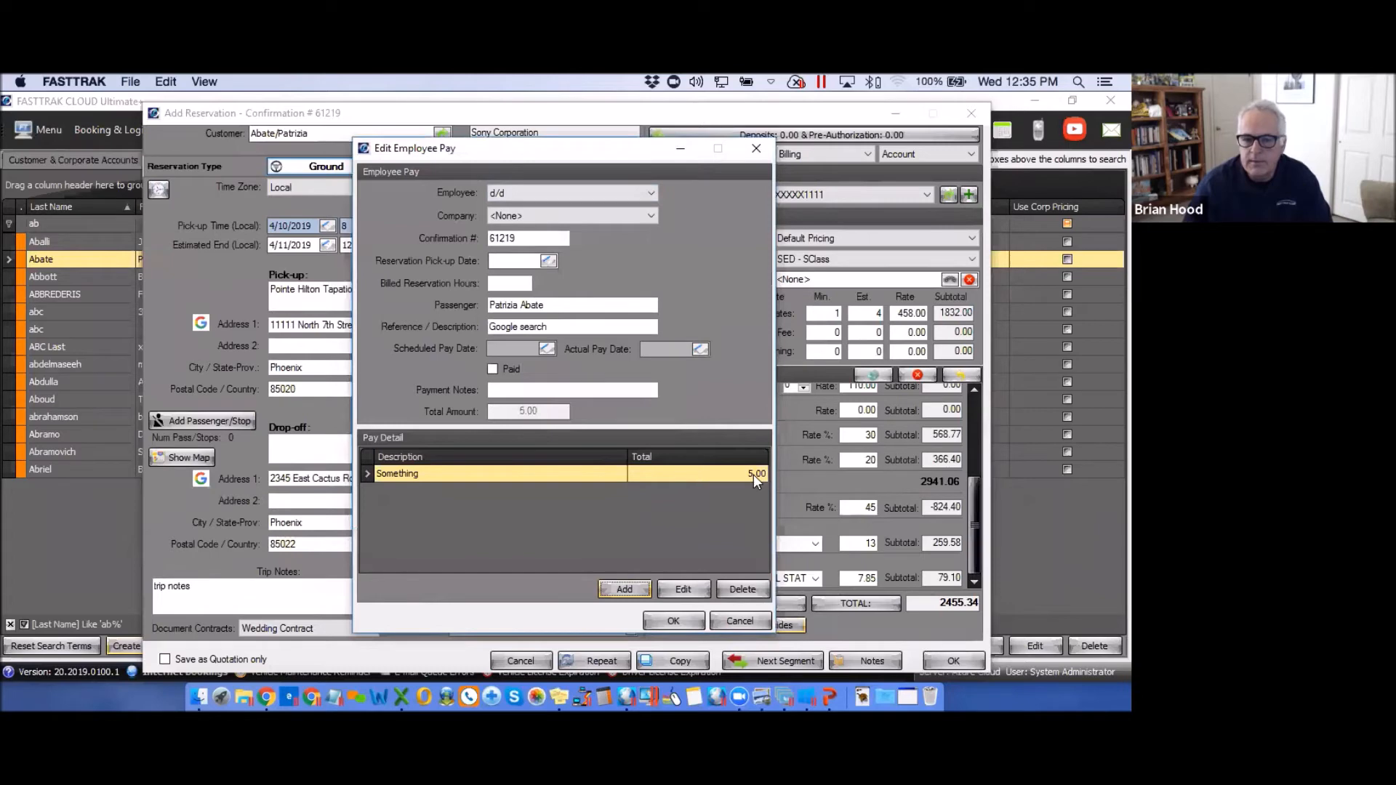
{"action": "left_click", "coordinate": [674, 621]}
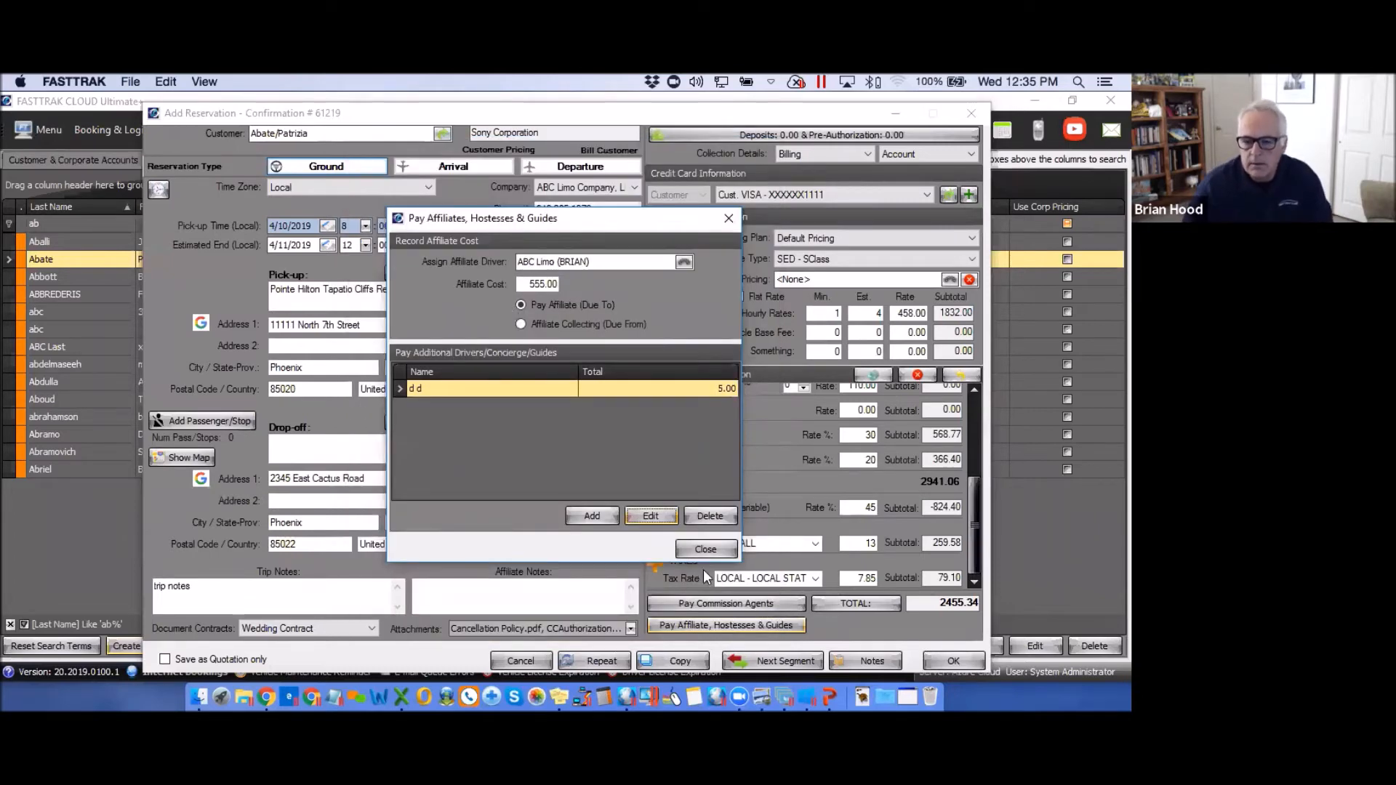
{"action": "left_click", "coordinate": [704, 548]}
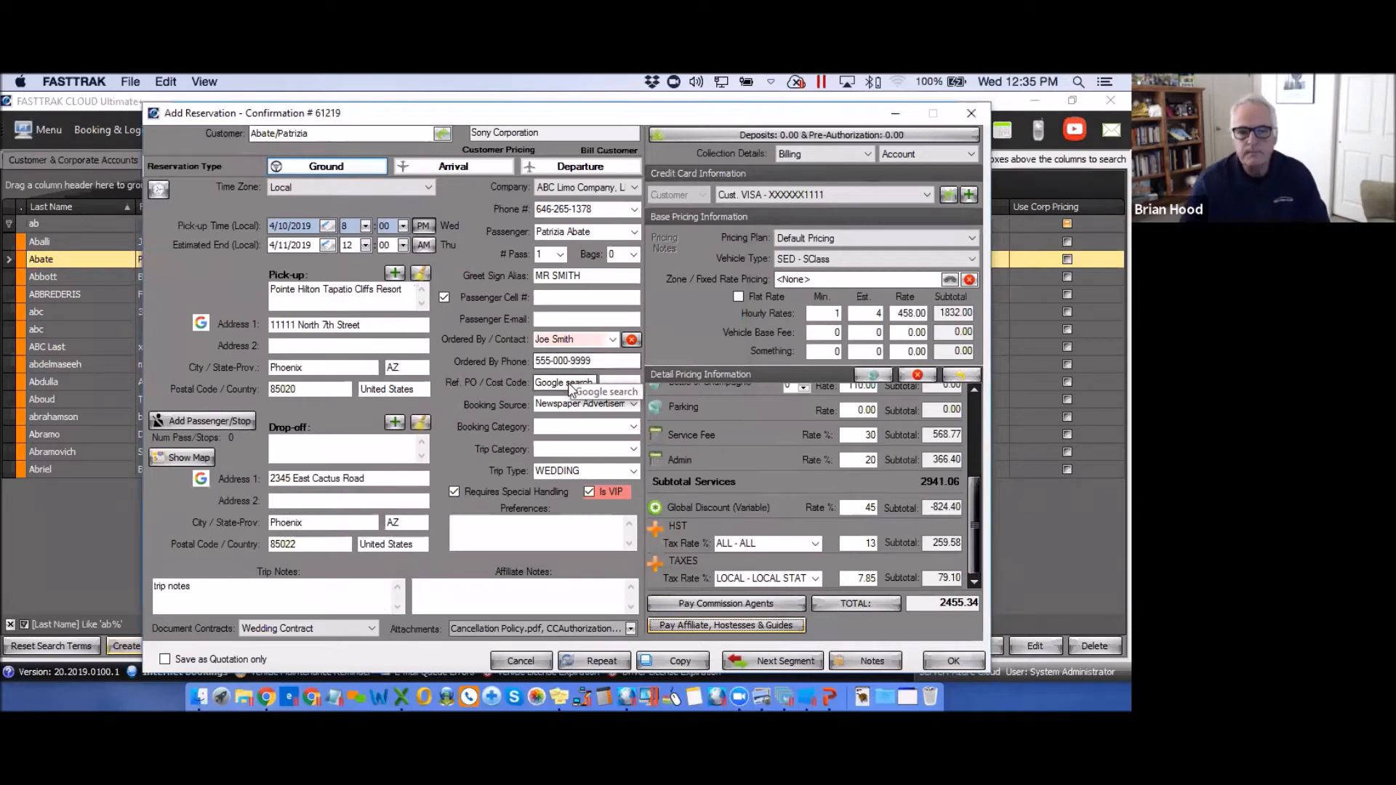
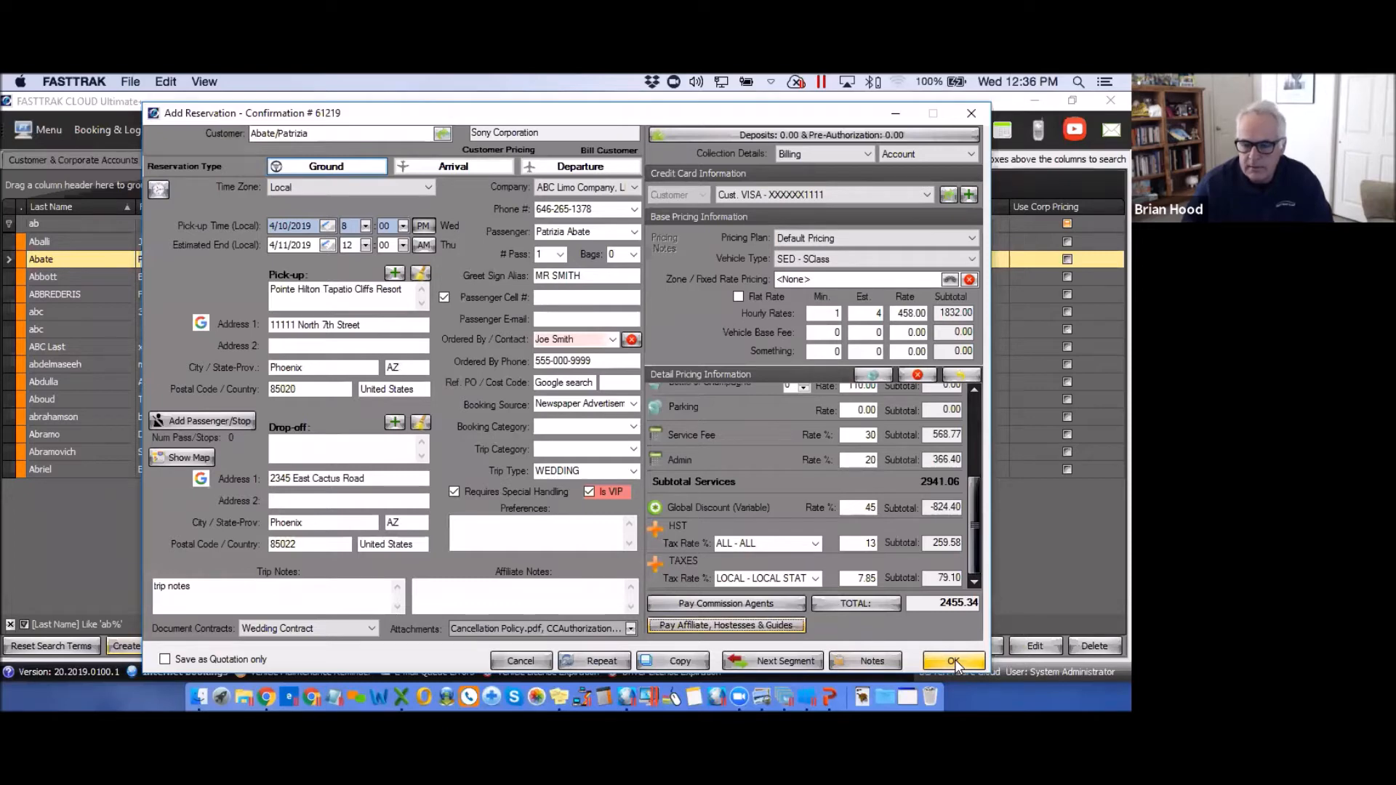
Add the reservation note "yyyyyyyyyy" and save the reservation notes
{"action": "left_click", "coordinate": [867, 663]}
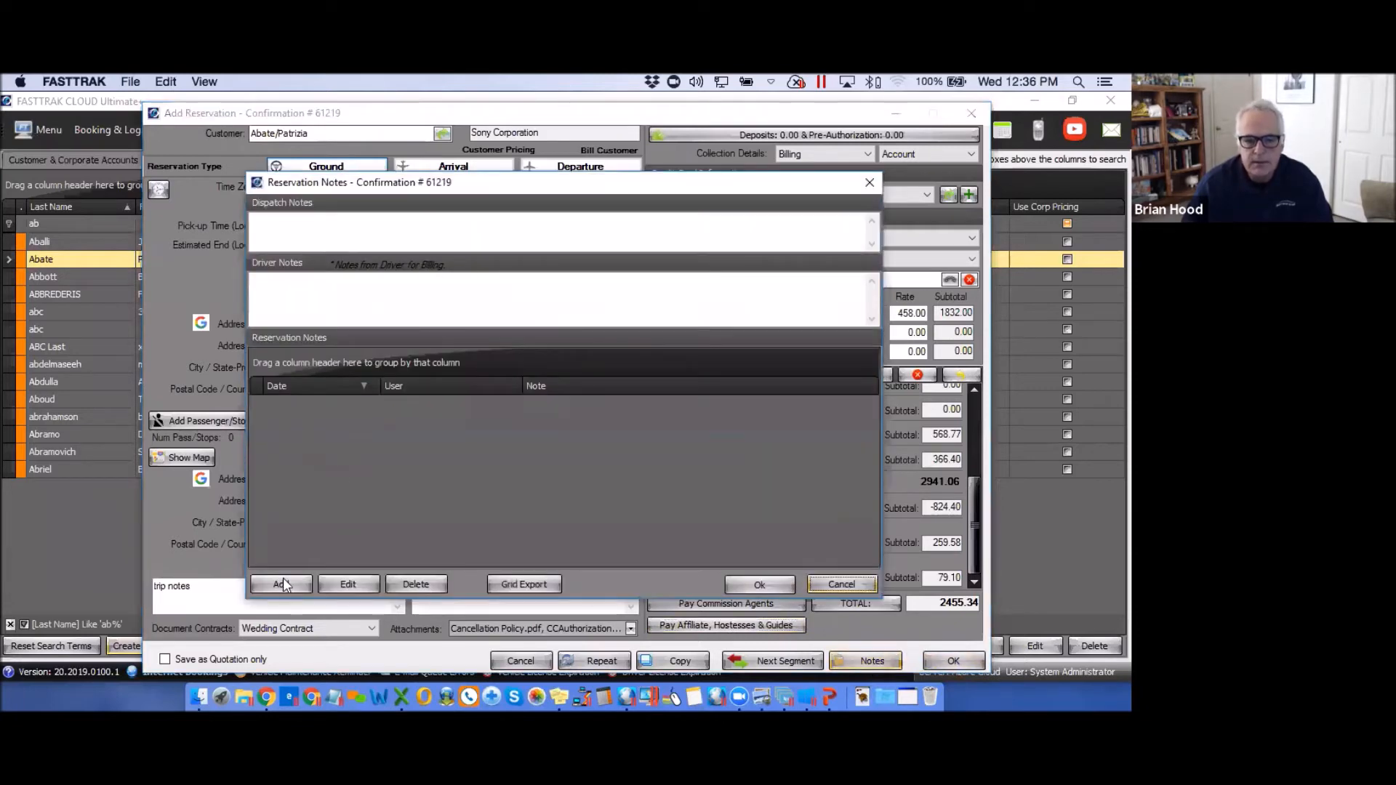
{"action": "left_click", "coordinate": [282, 582]}
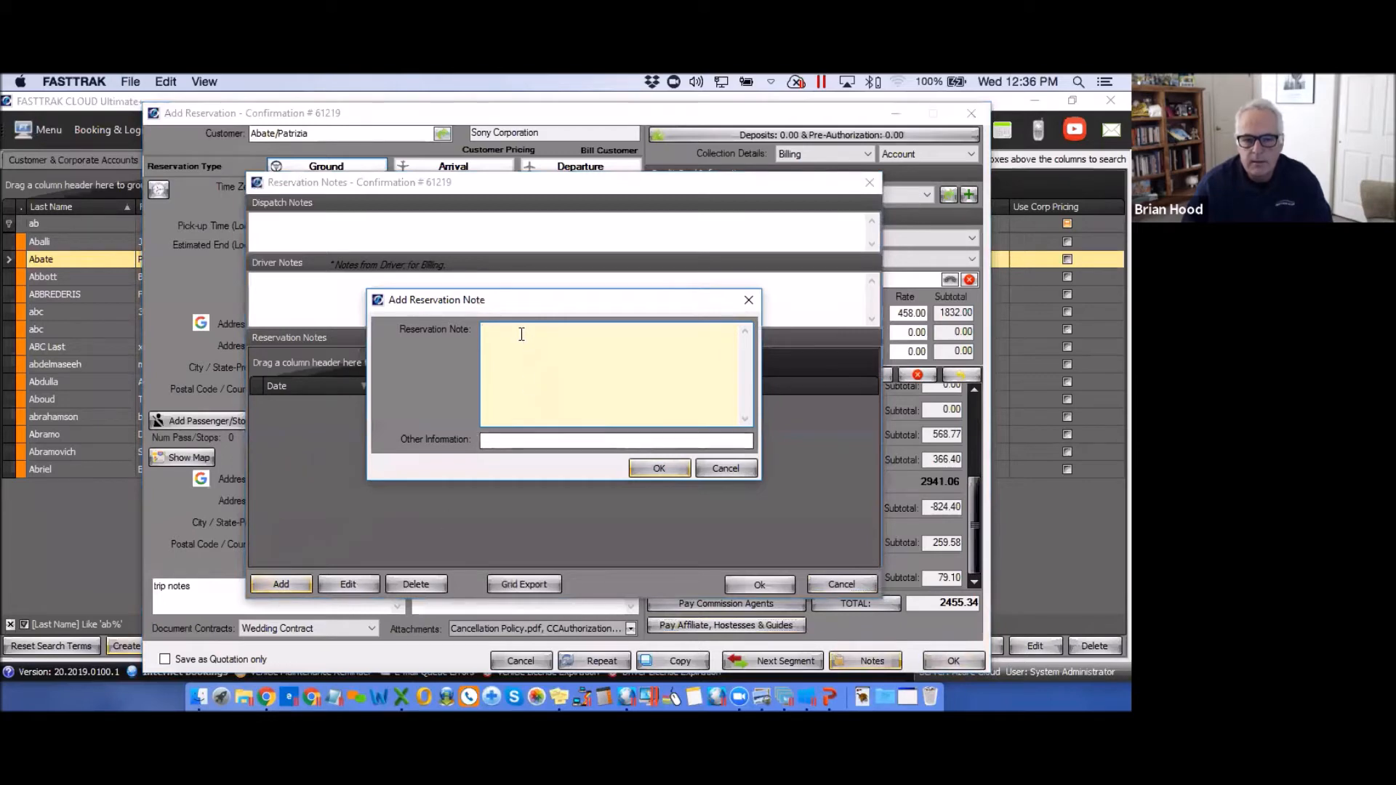
{"action": "type", "text": "yyyyyy"}
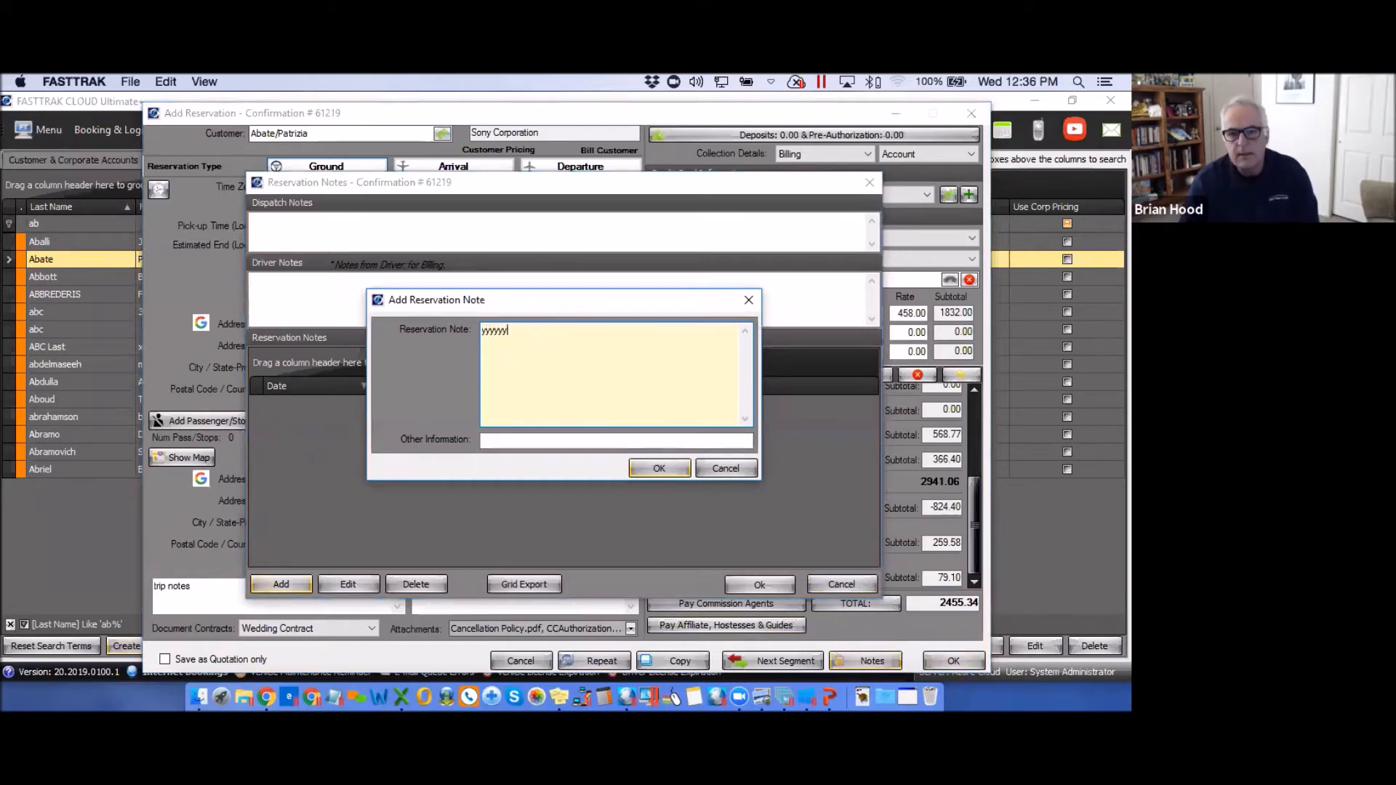
{"action": "type", "text": "yyyy"}
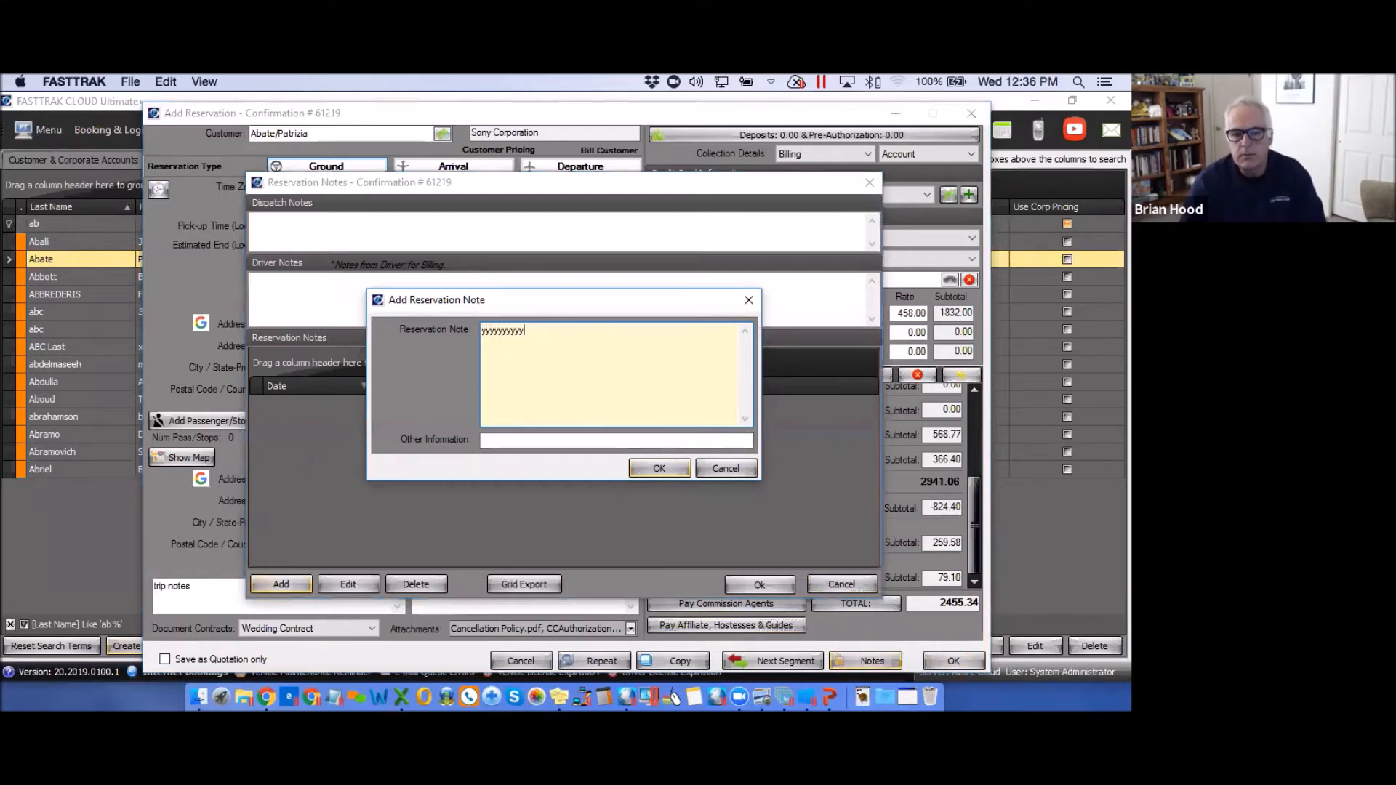
{"action": "left_click", "coordinate": [665, 468]}
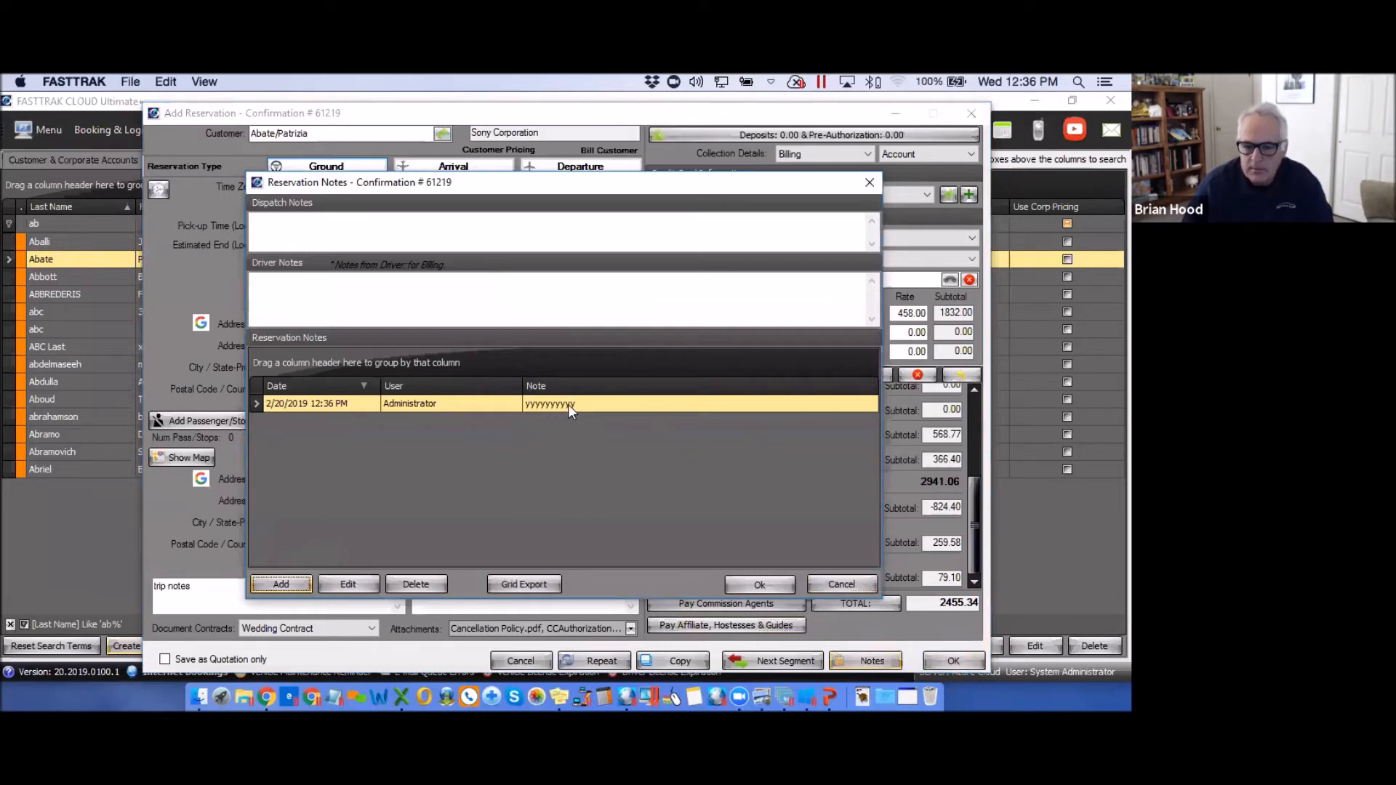
{"action": "left_click", "coordinate": [761, 585]}
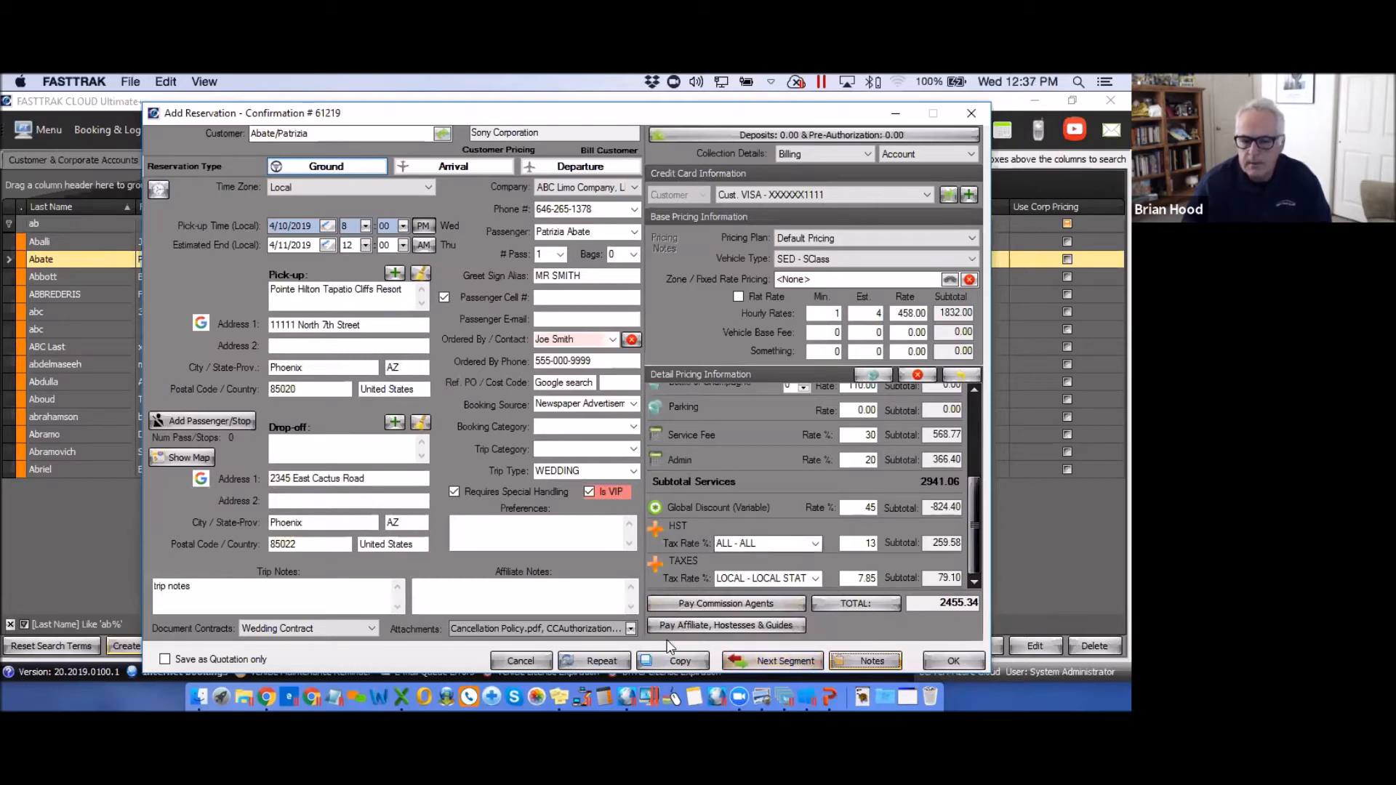
View the reservation copy options, declining the card update and the confirmation e-mail, then cancel the copy and clear away the presentation window
{"action": "left_click", "coordinate": [676, 661]}
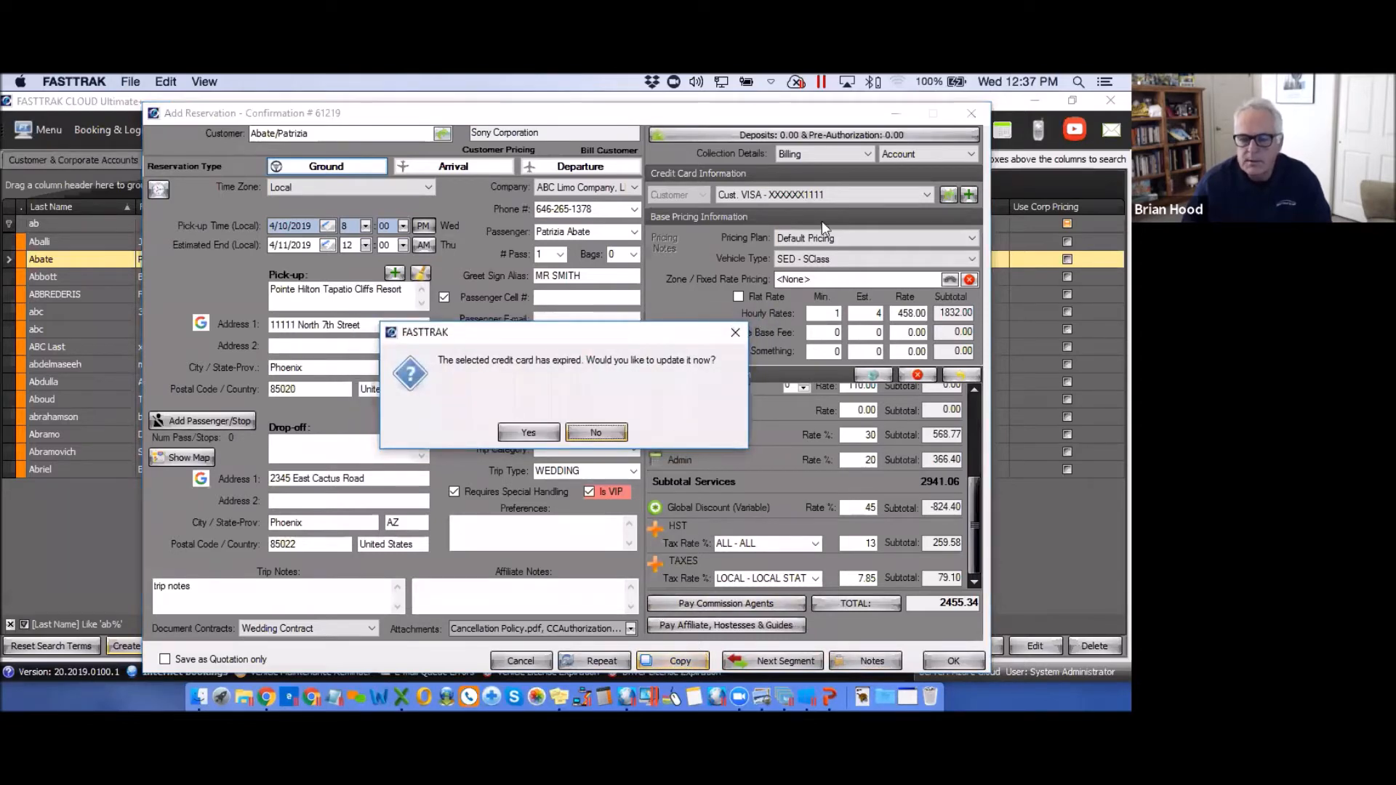
{"action": "left_click", "coordinate": [596, 433]}
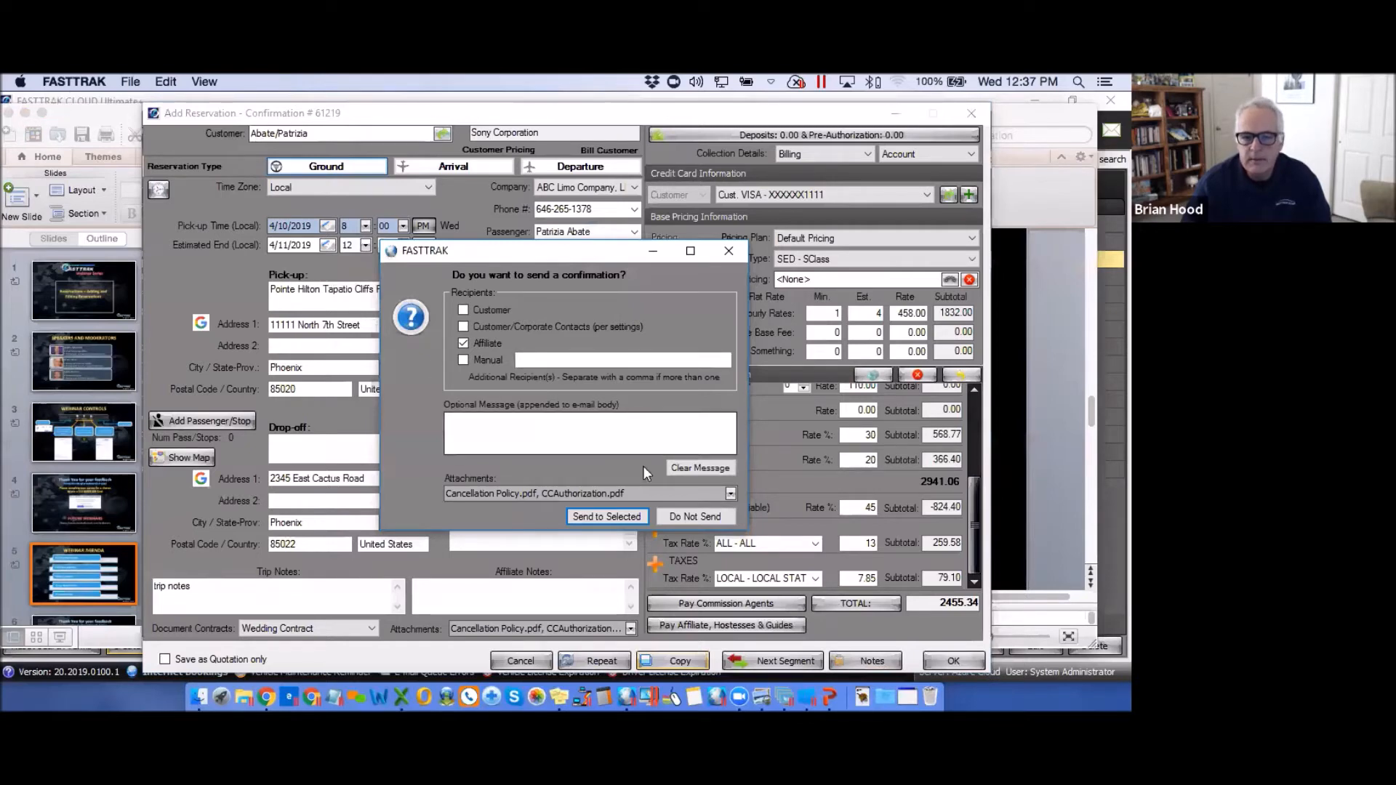
{"action": "left_click", "coordinate": [691, 516]}
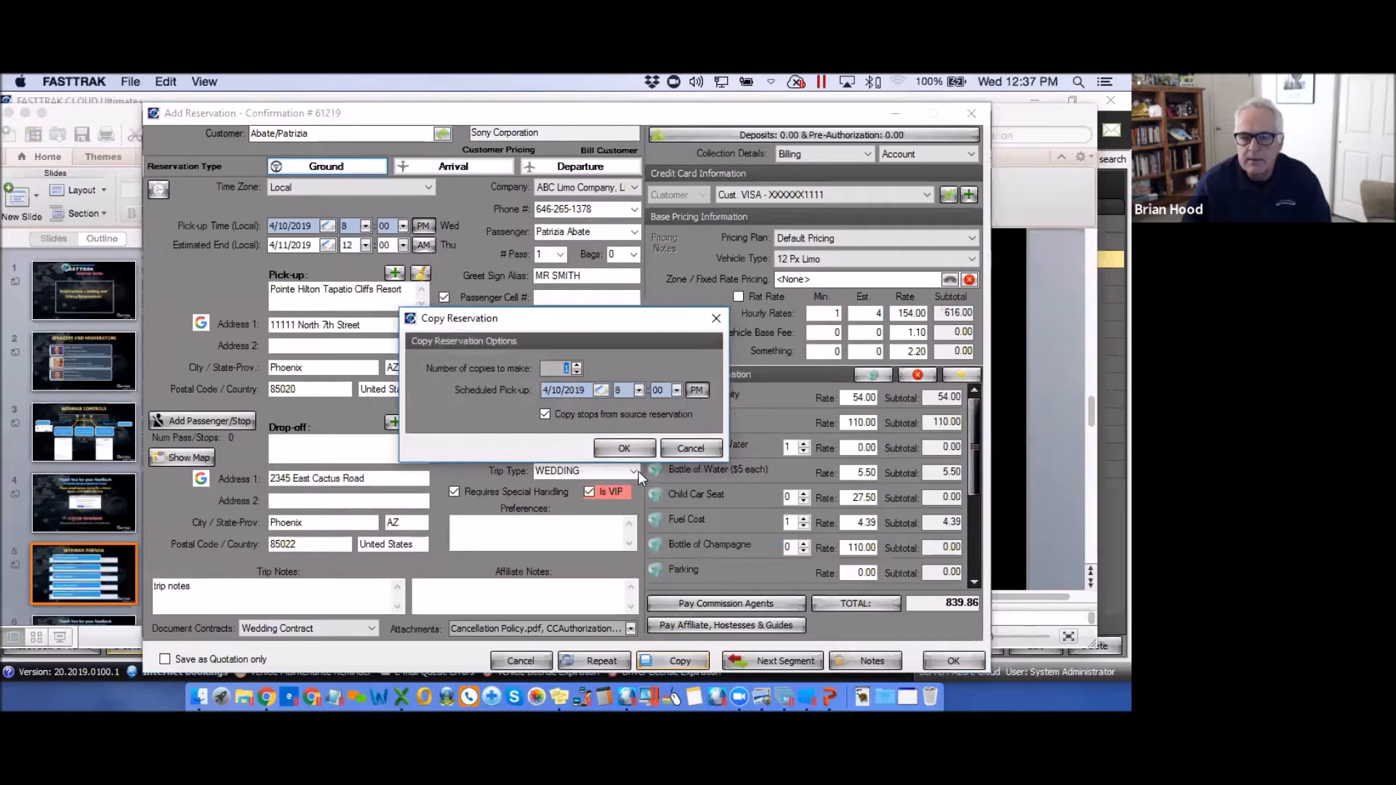
{"action": "left_click", "coordinate": [693, 447]}
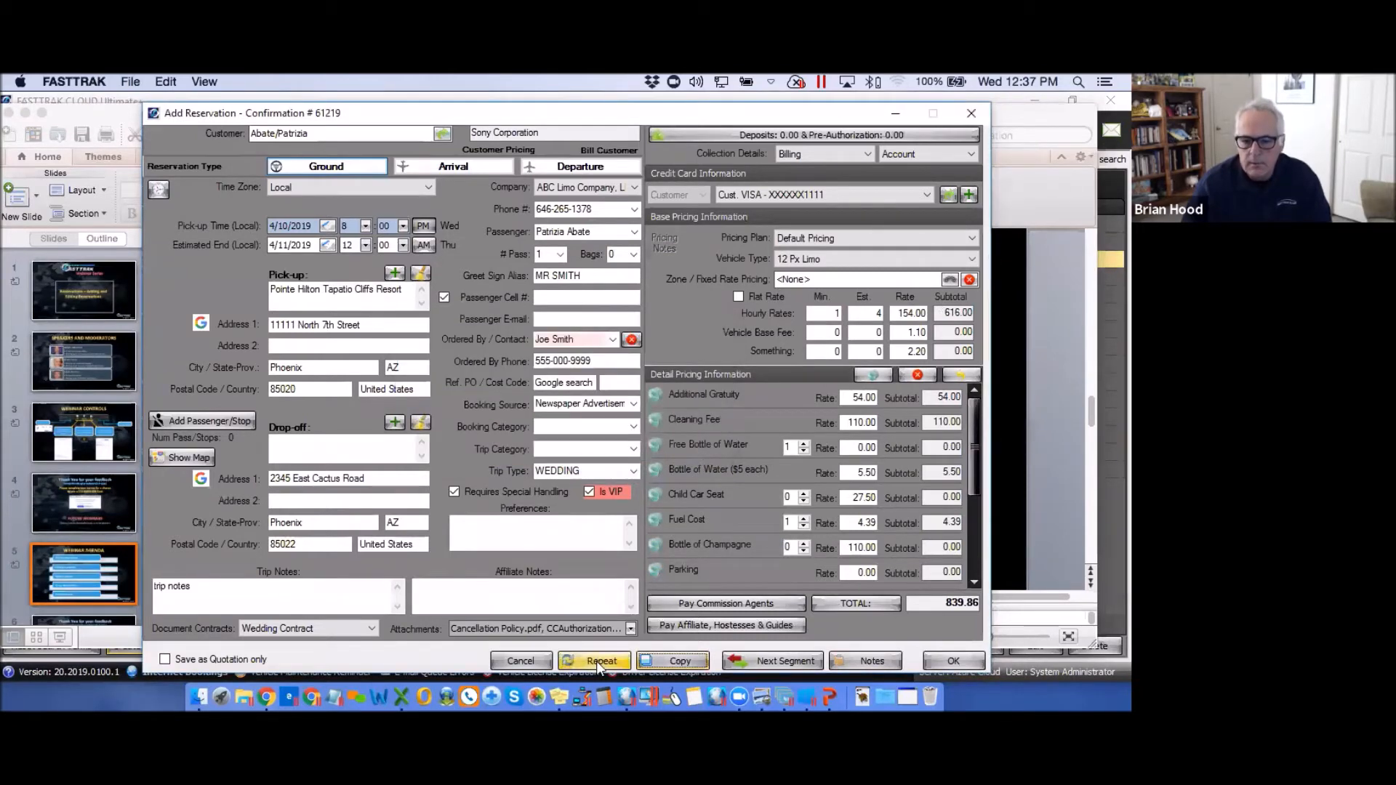
{"action": "left_click", "coordinate": [26, 113]}
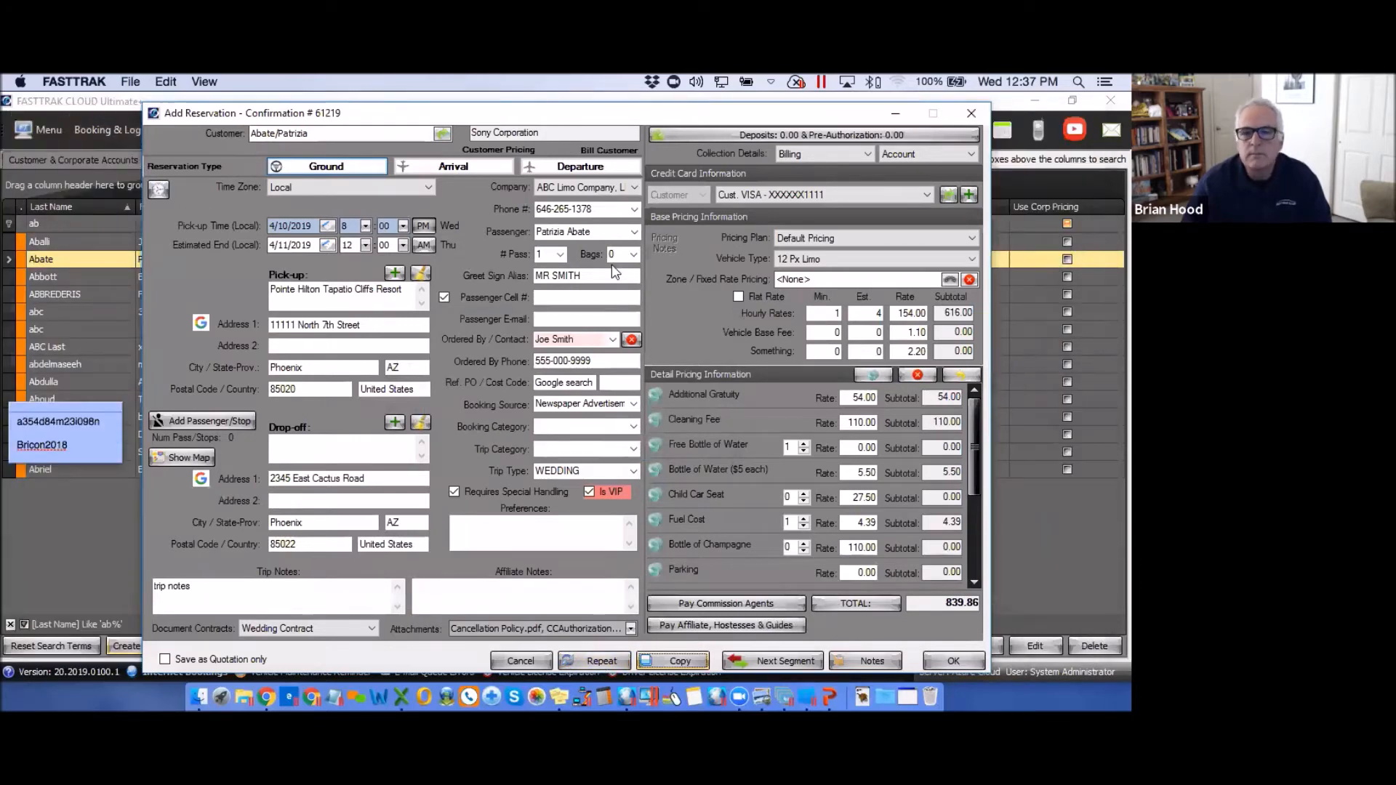
Try a weekly repeat ending after 5 occurrences, declining the card update and updated confirmation, then close the repeat options without applying them
{"action": "left_click", "coordinate": [600, 660]}
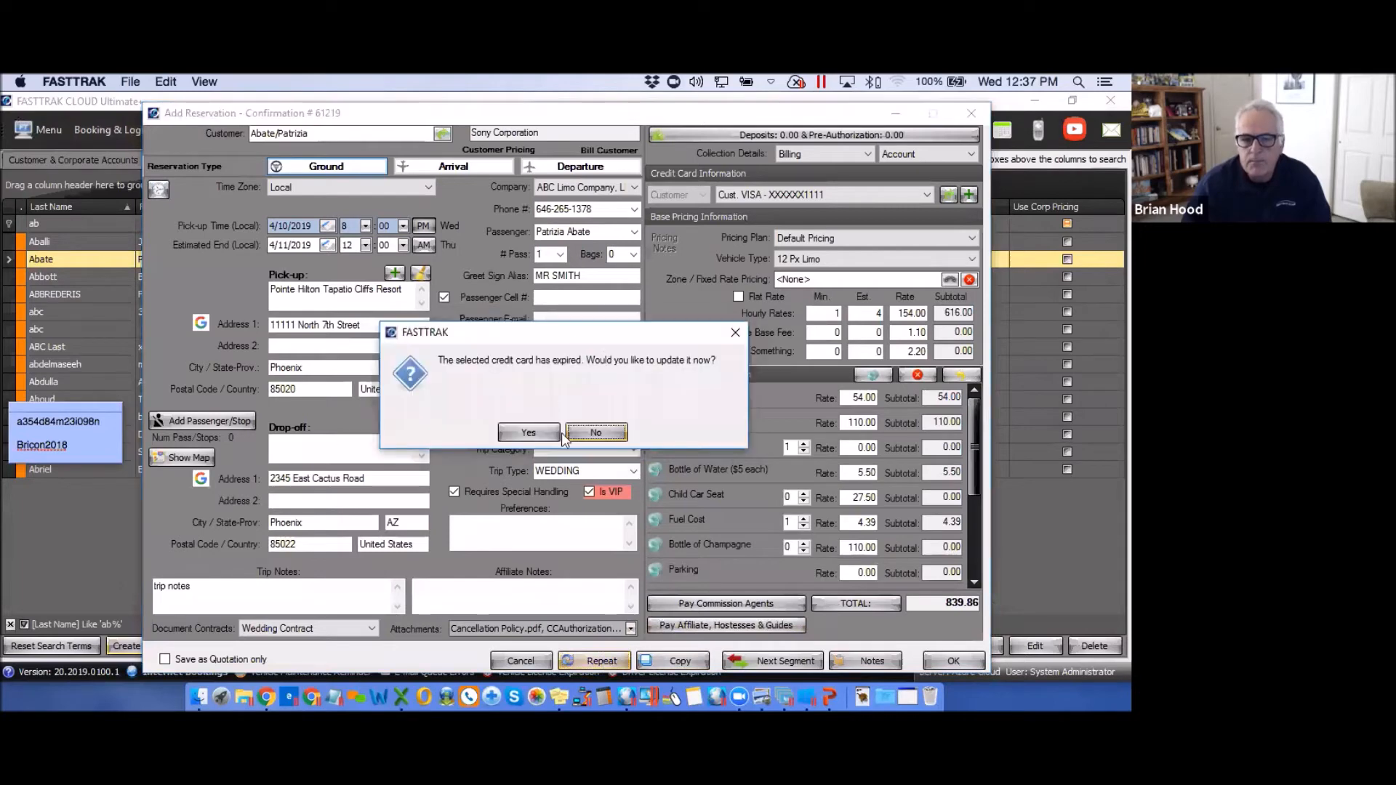
{"action": "left_click", "coordinate": [596, 433]}
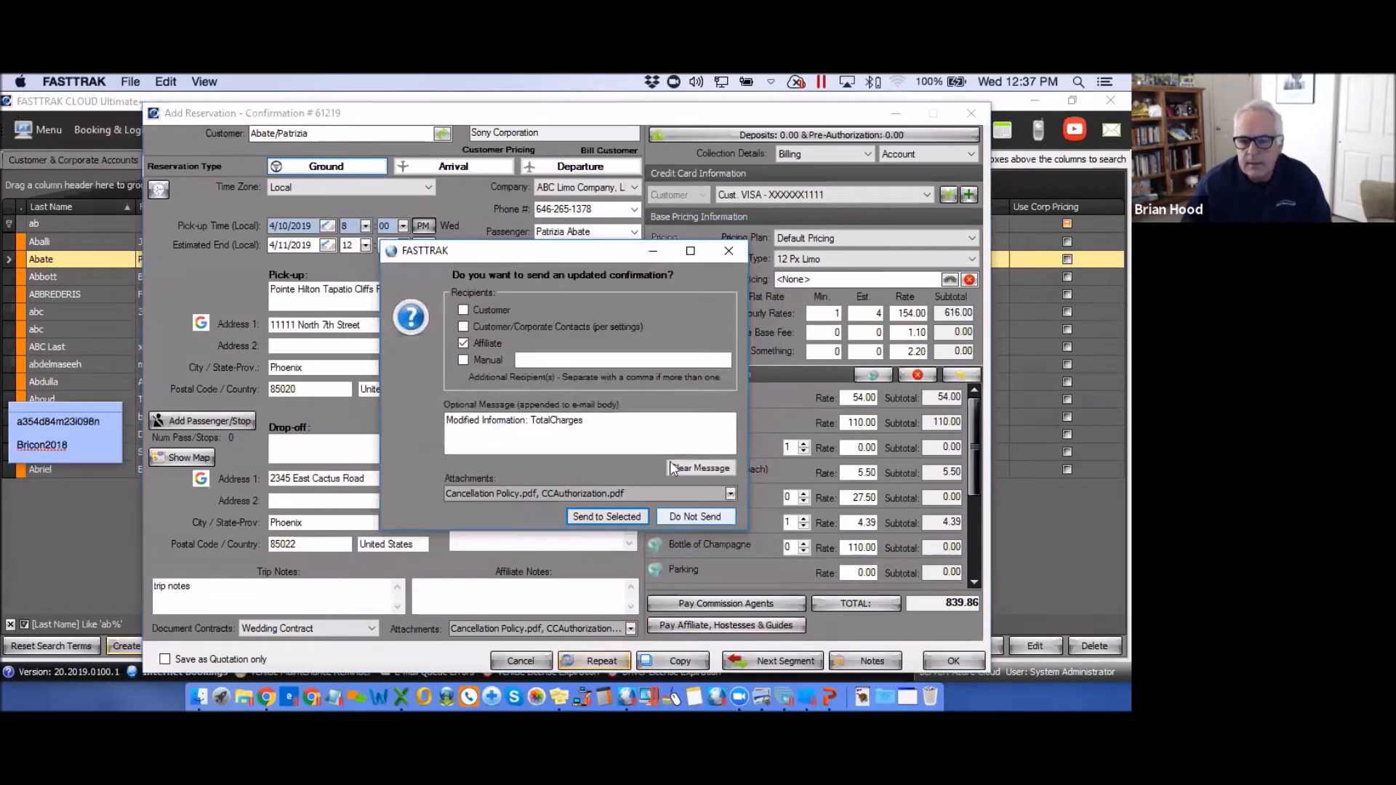
{"action": "left_click", "coordinate": [701, 517]}
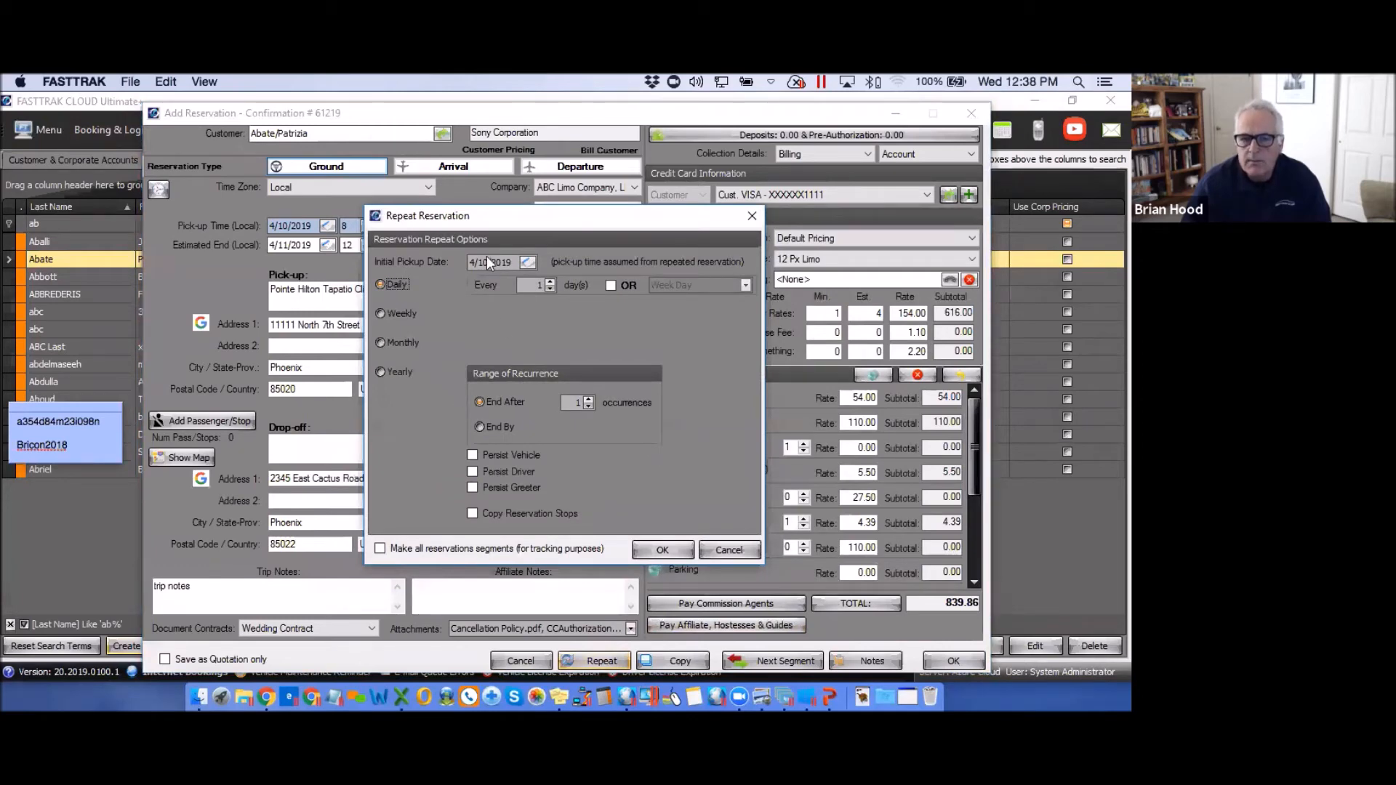
{"action": "left_click", "coordinate": [380, 312]}
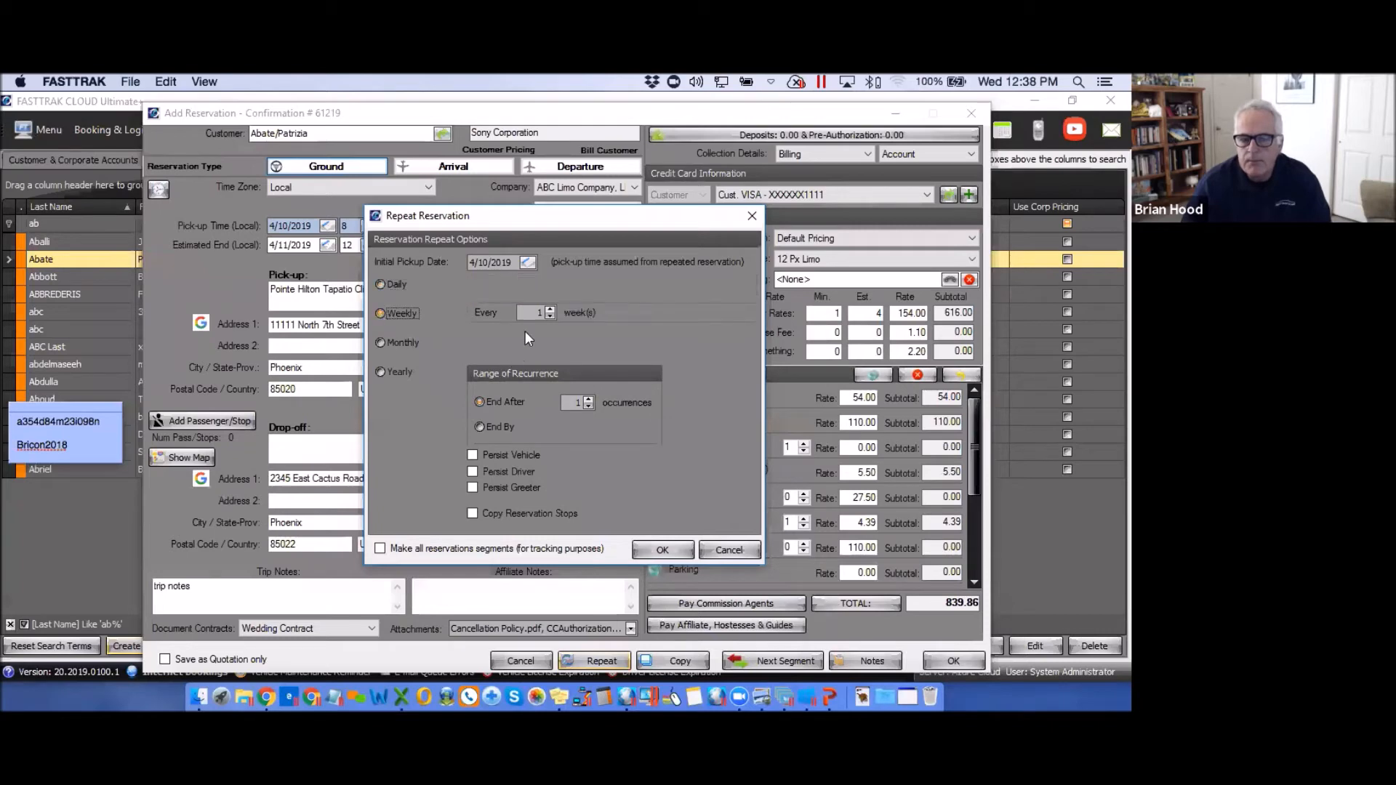
{"action": "left_click", "coordinate": [588, 399]}
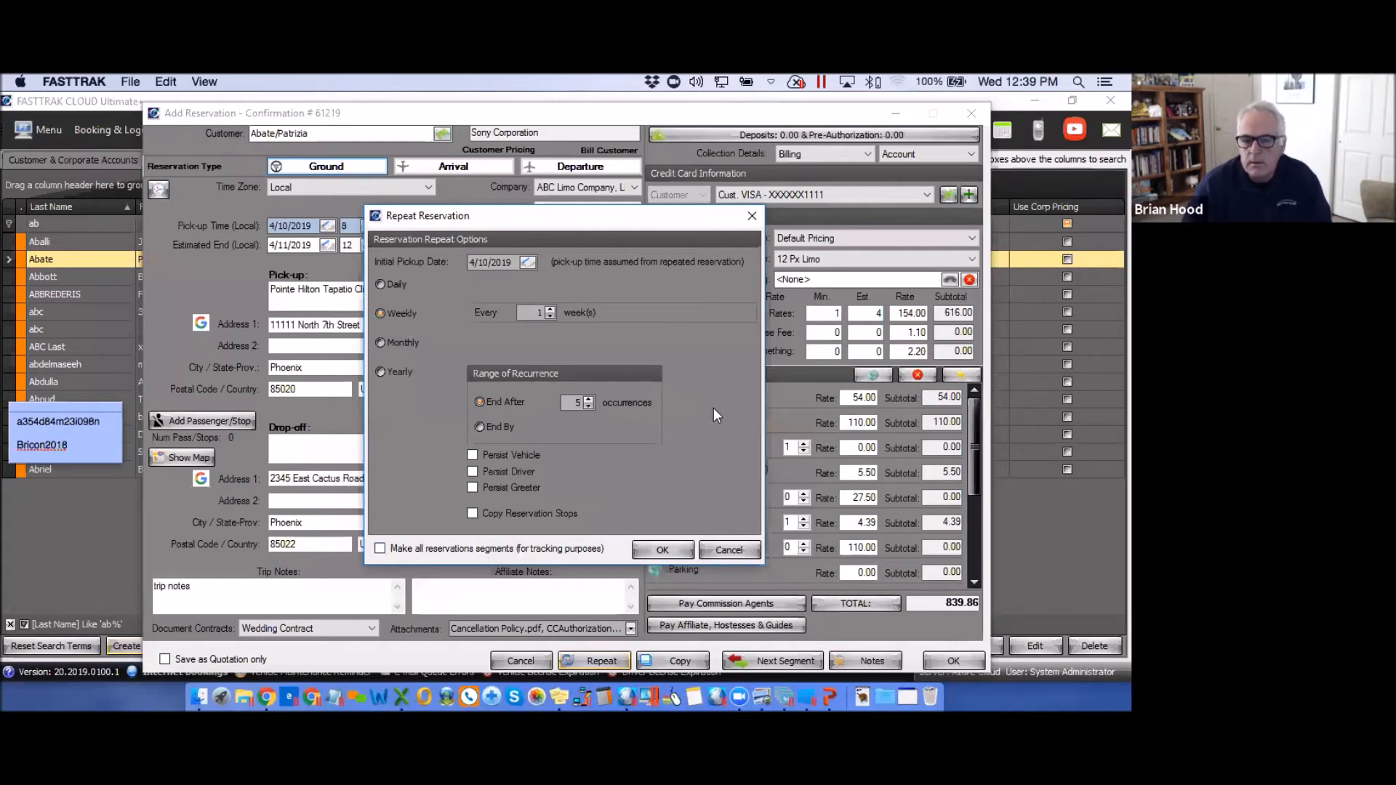
{"action": "left_click", "coordinate": [754, 214]}
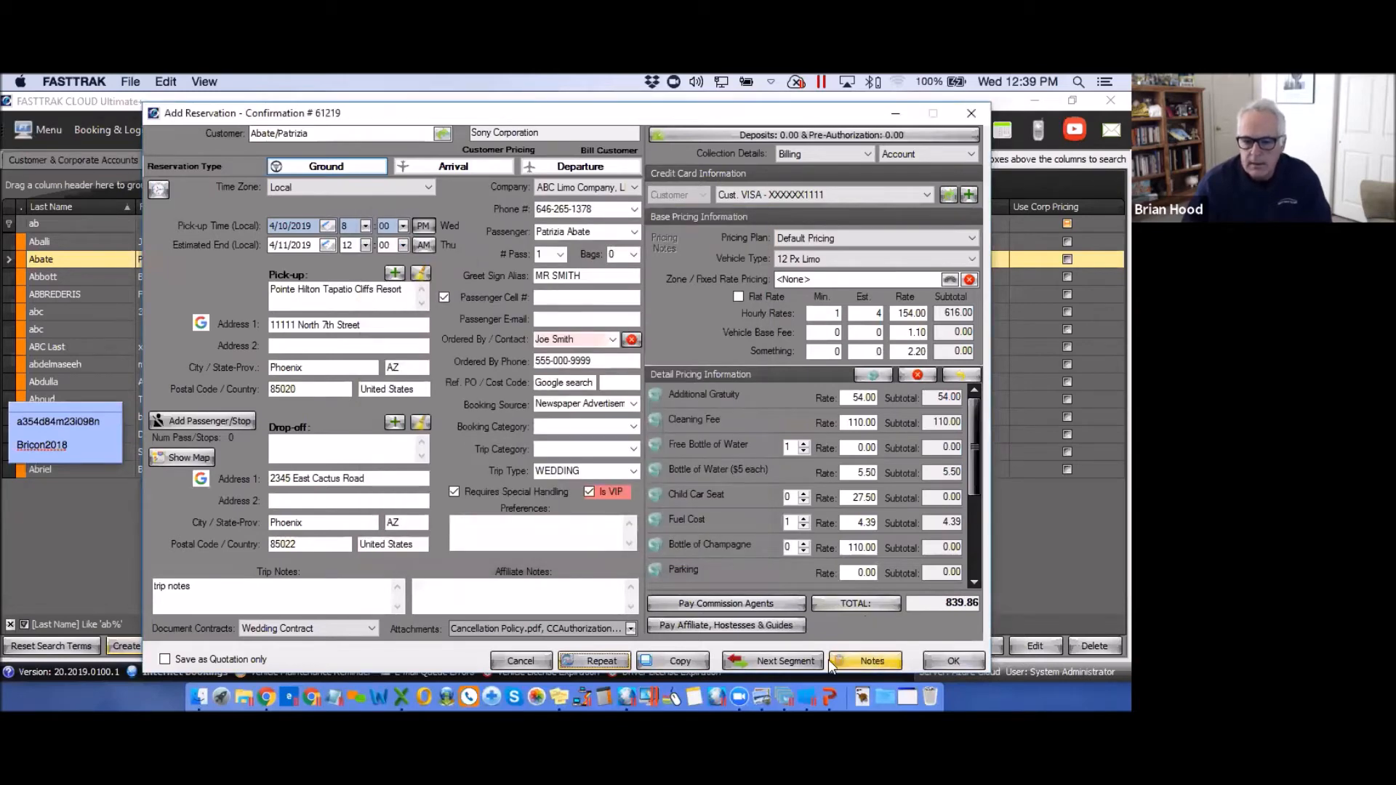
Save the completed reservation, declining to update the customer's expired credit card
{"action": "left_click", "coordinate": [944, 661]}
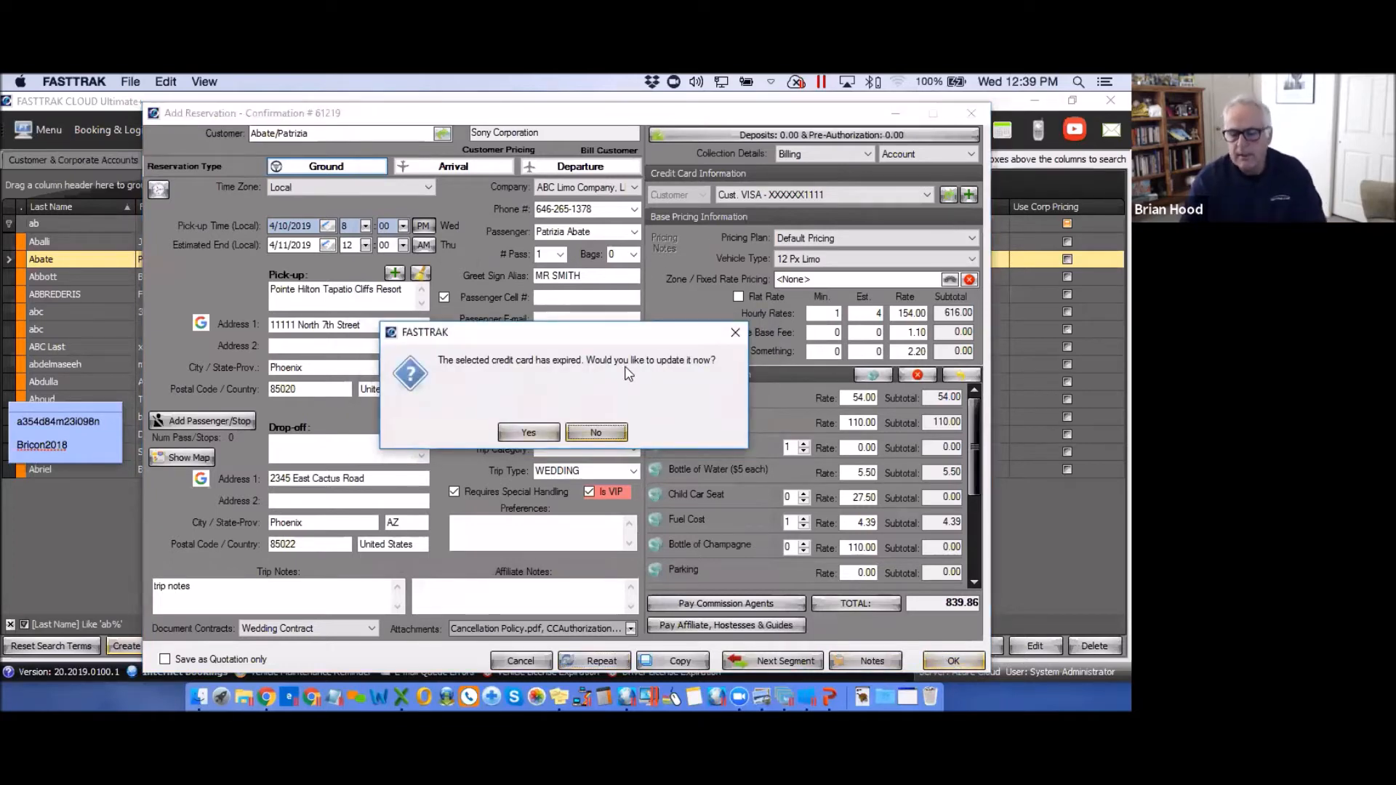
{"action": "left_click", "coordinate": [597, 432]}
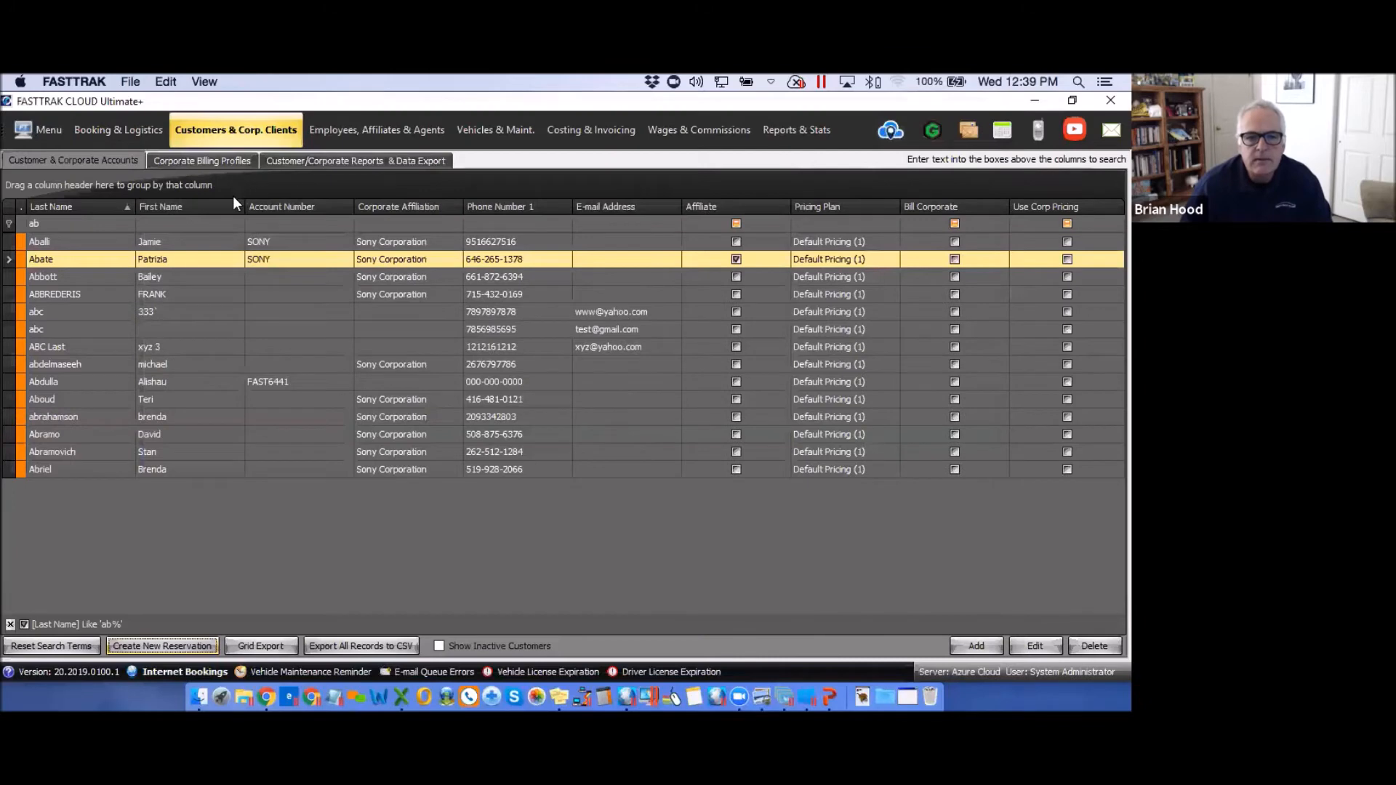
View the saved reservation in the booking grid for April 10, 2019, then return the grid to today's bookings
{"action": "left_click", "coordinate": [106, 134]}
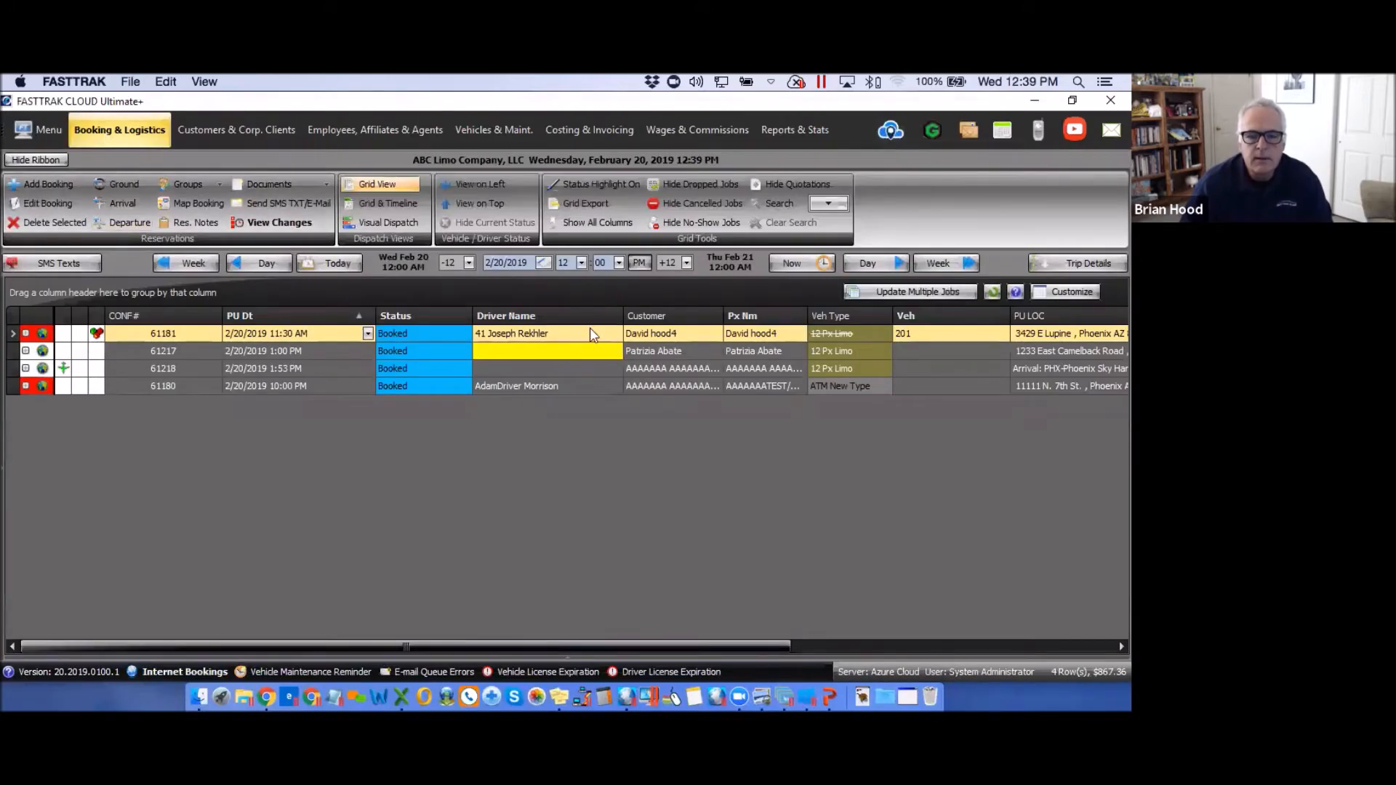
{"action": "left_click", "coordinate": [543, 263]}
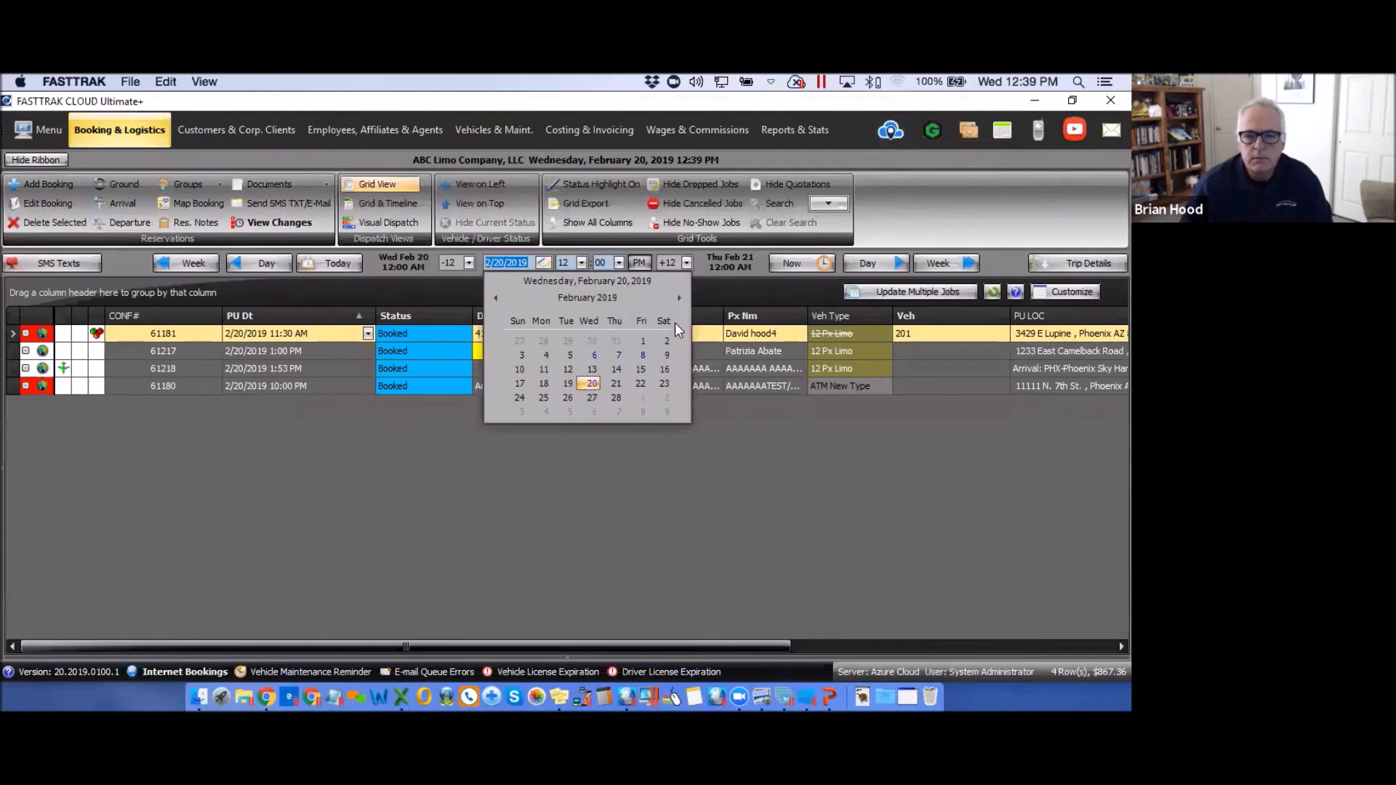
{"action": "left_click", "coordinate": [678, 299]}
{"action": "left_click", "coordinate": [678, 298]}
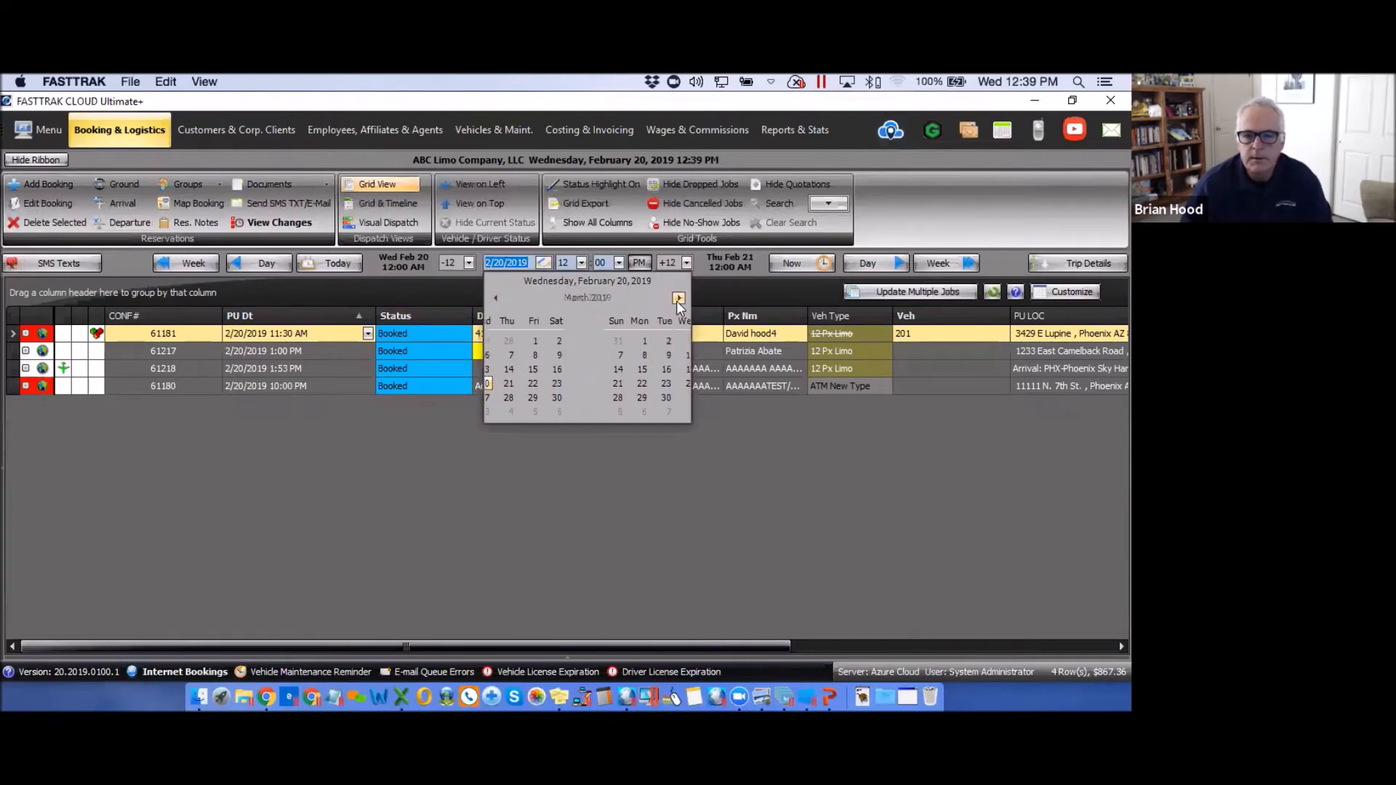
{"action": "left_click", "coordinate": [593, 356]}
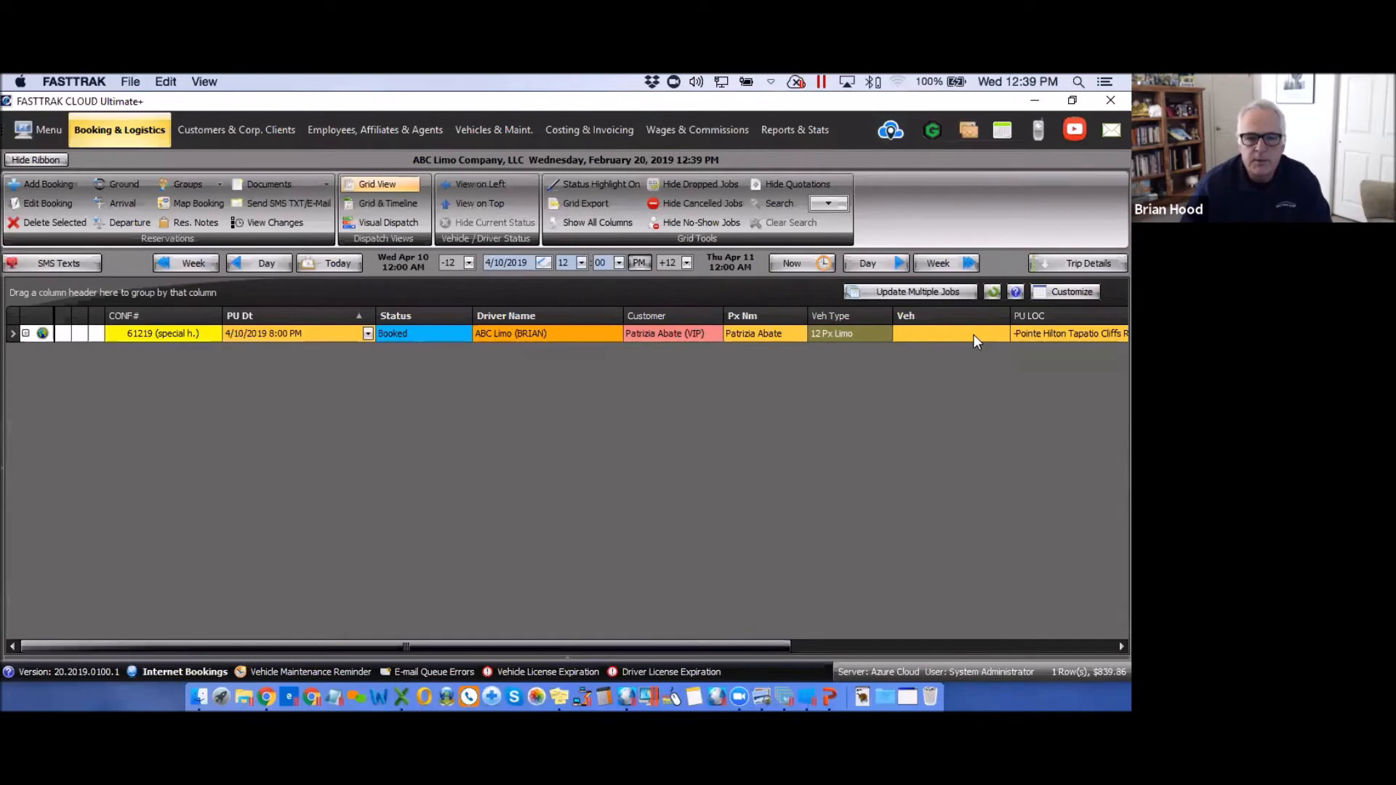
{"action": "left_click", "coordinate": [324, 264]}
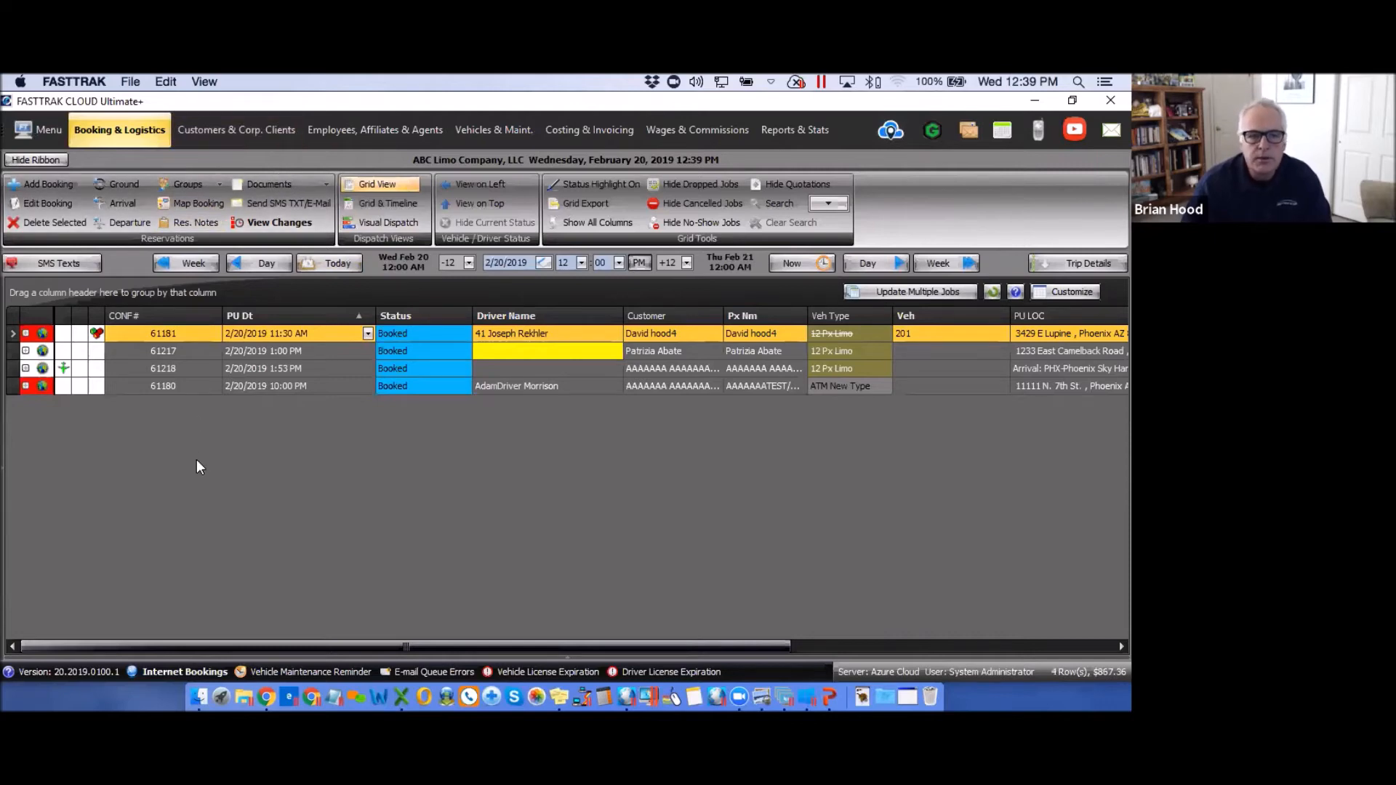
Start a new booking, filter existing customers by last name "aba", select the second match, then close the reservation without saving
{"action": "left_click", "coordinate": [33, 185]}
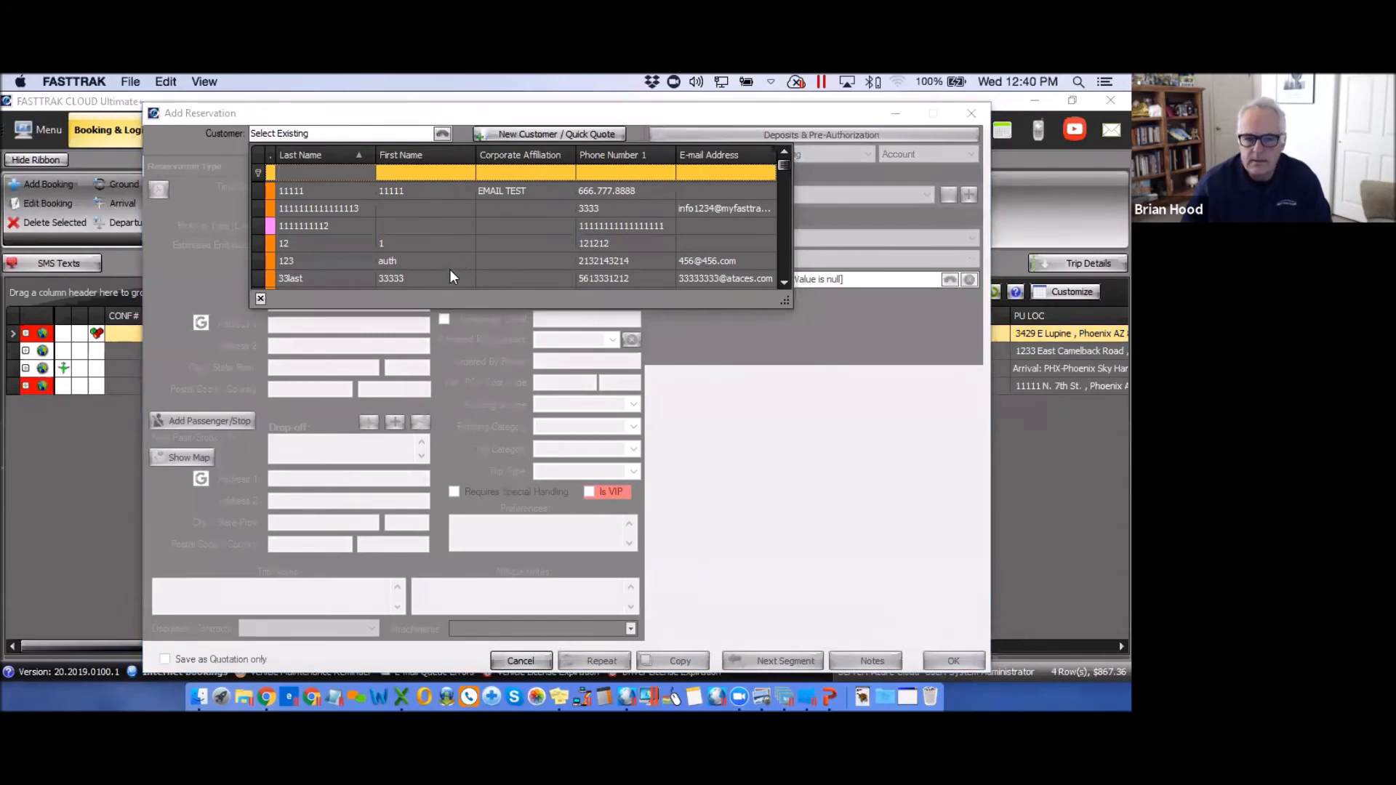
{"action": "left_click", "coordinate": [305, 171]}
{"action": "type", "text": "a"}
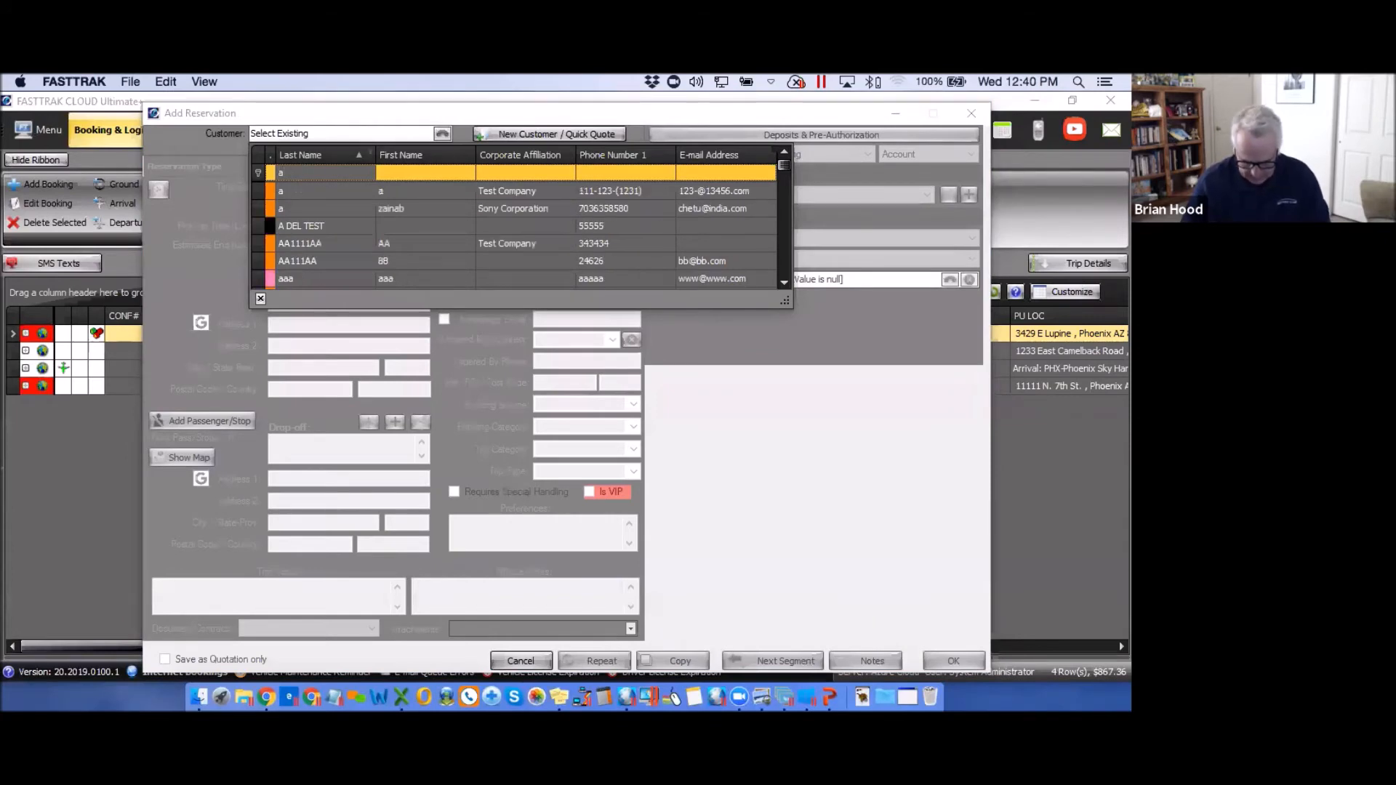
{"action": "type", "text": "ba"}
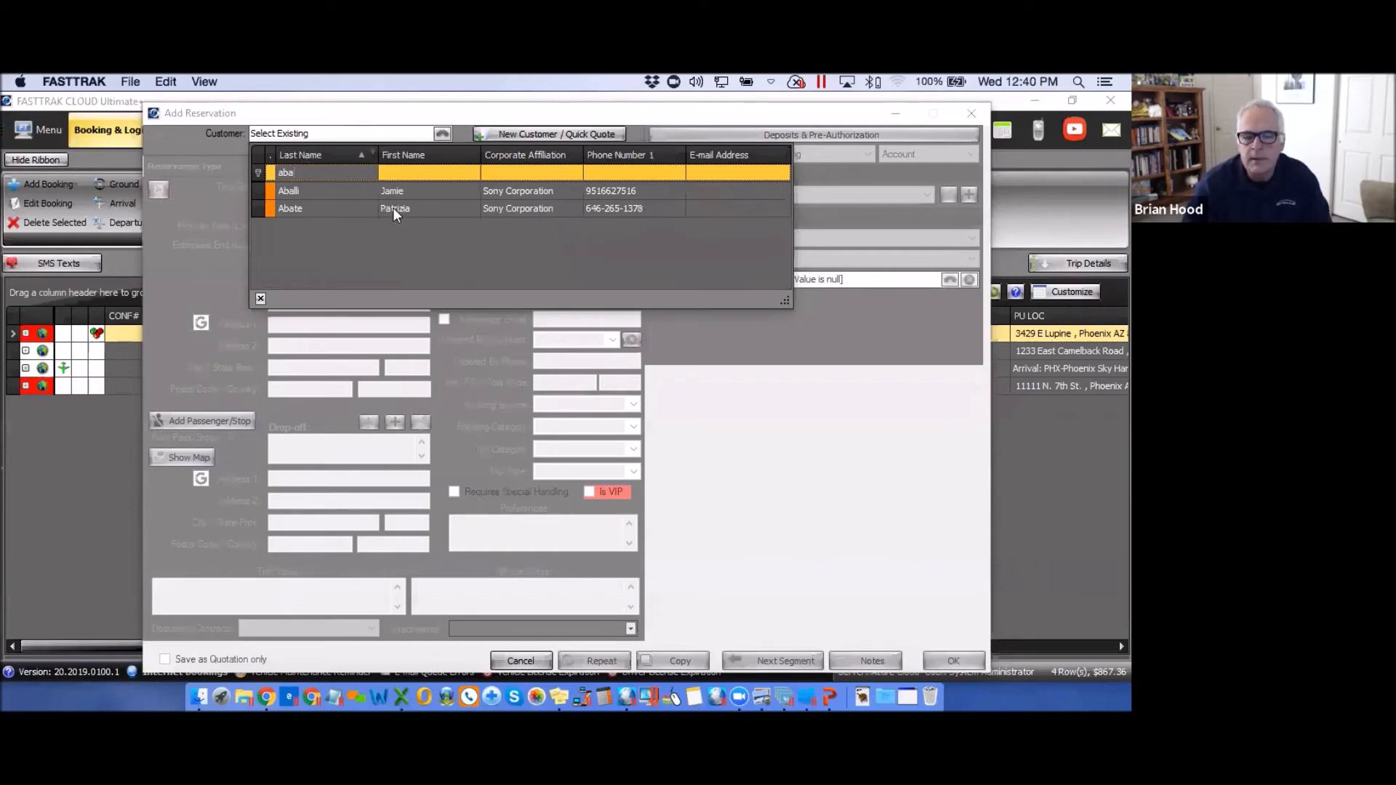
{"action": "left_click_drag", "start_coordinate": [302, 173], "coordinate": [273, 173]}
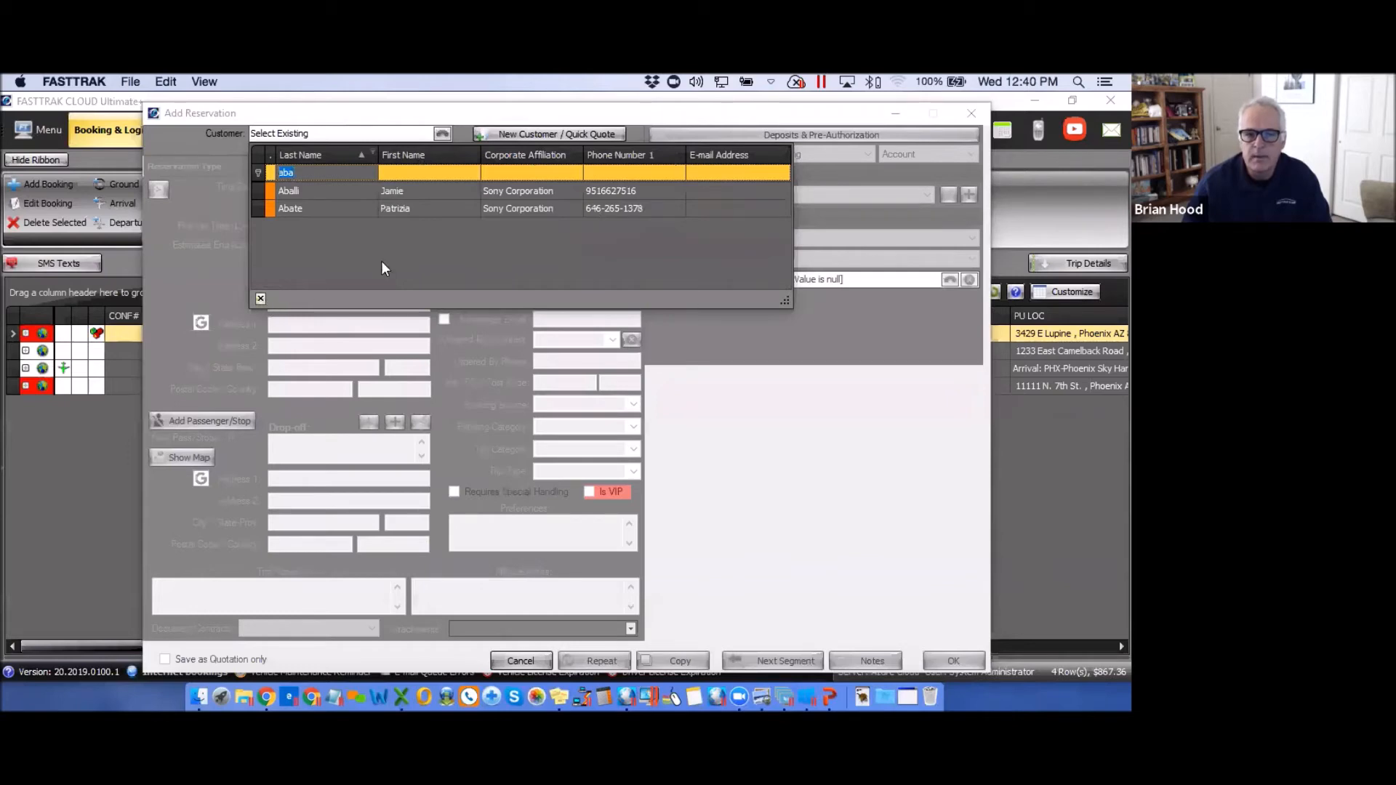
{"action": "left_click", "coordinate": [402, 208]}
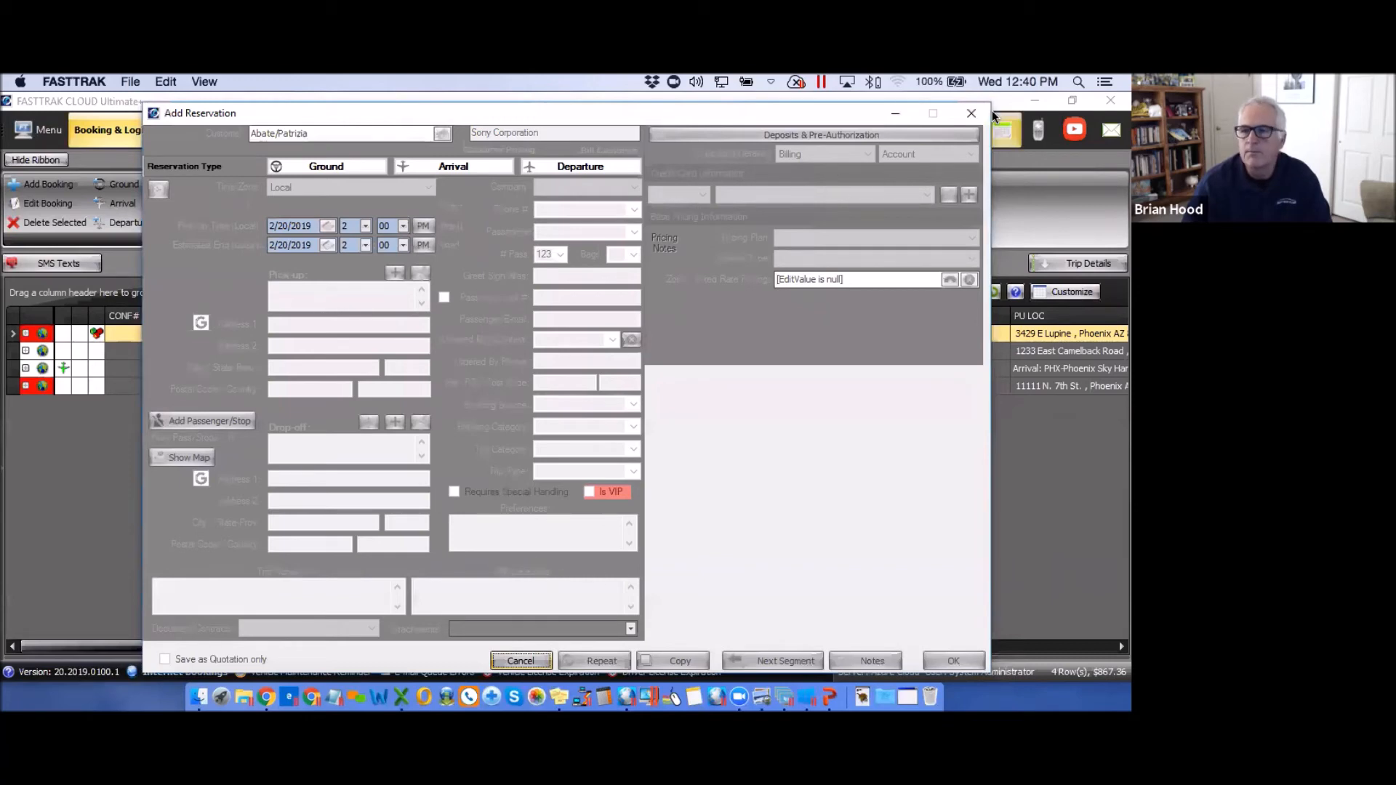
{"action": "left_click", "coordinate": [971, 113]}
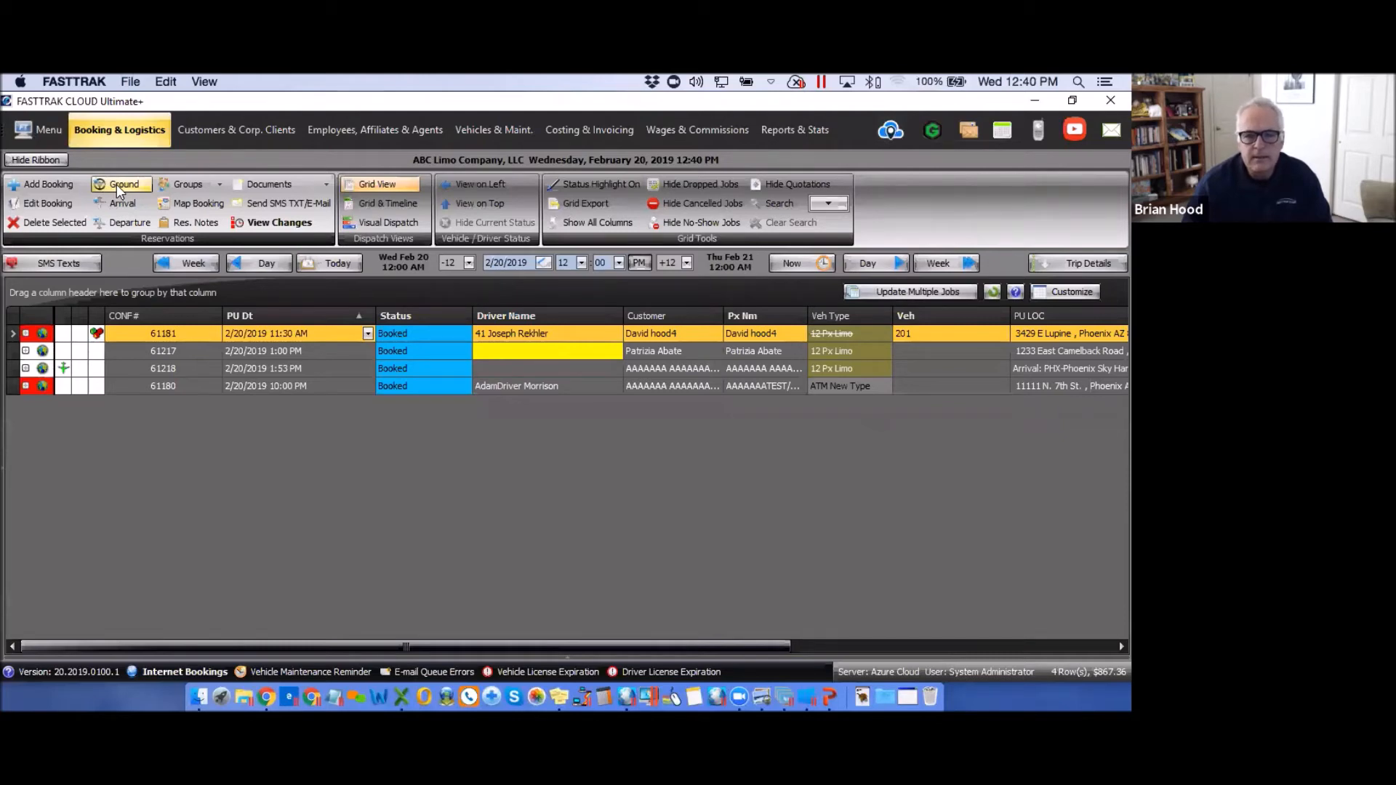
{"action": "left_click", "coordinate": [117, 184]}
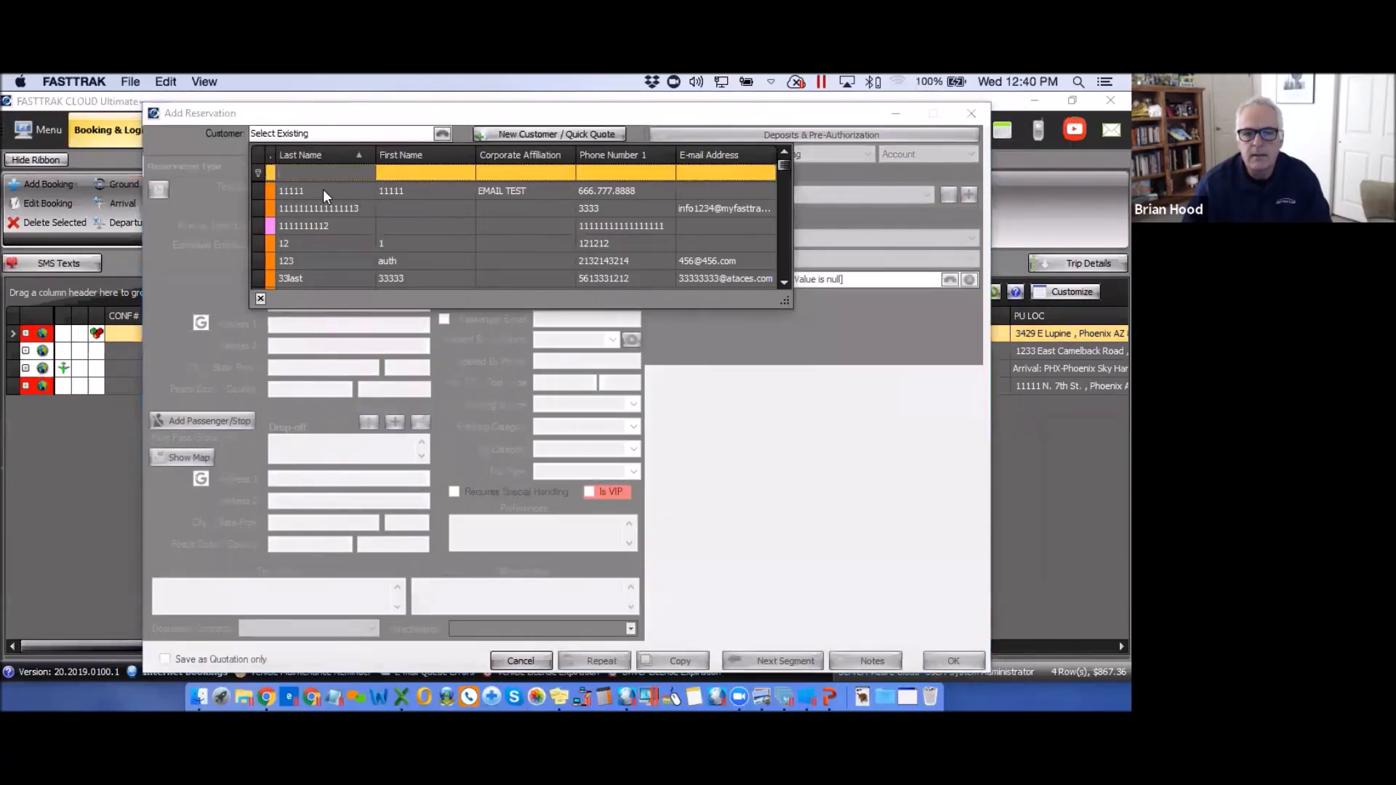
{"action": "left_click", "coordinate": [323, 189]}
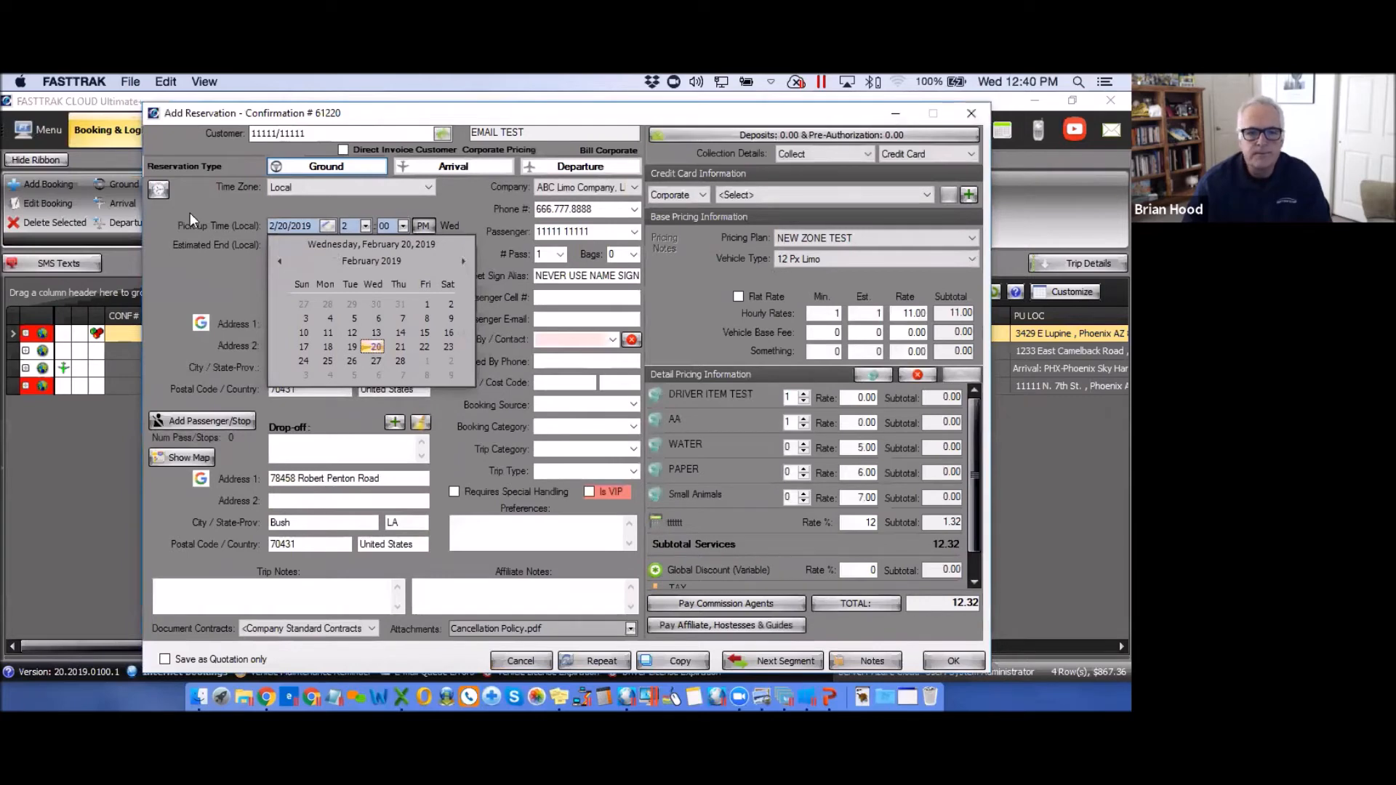
{"action": "left_click", "coordinate": [972, 109]}
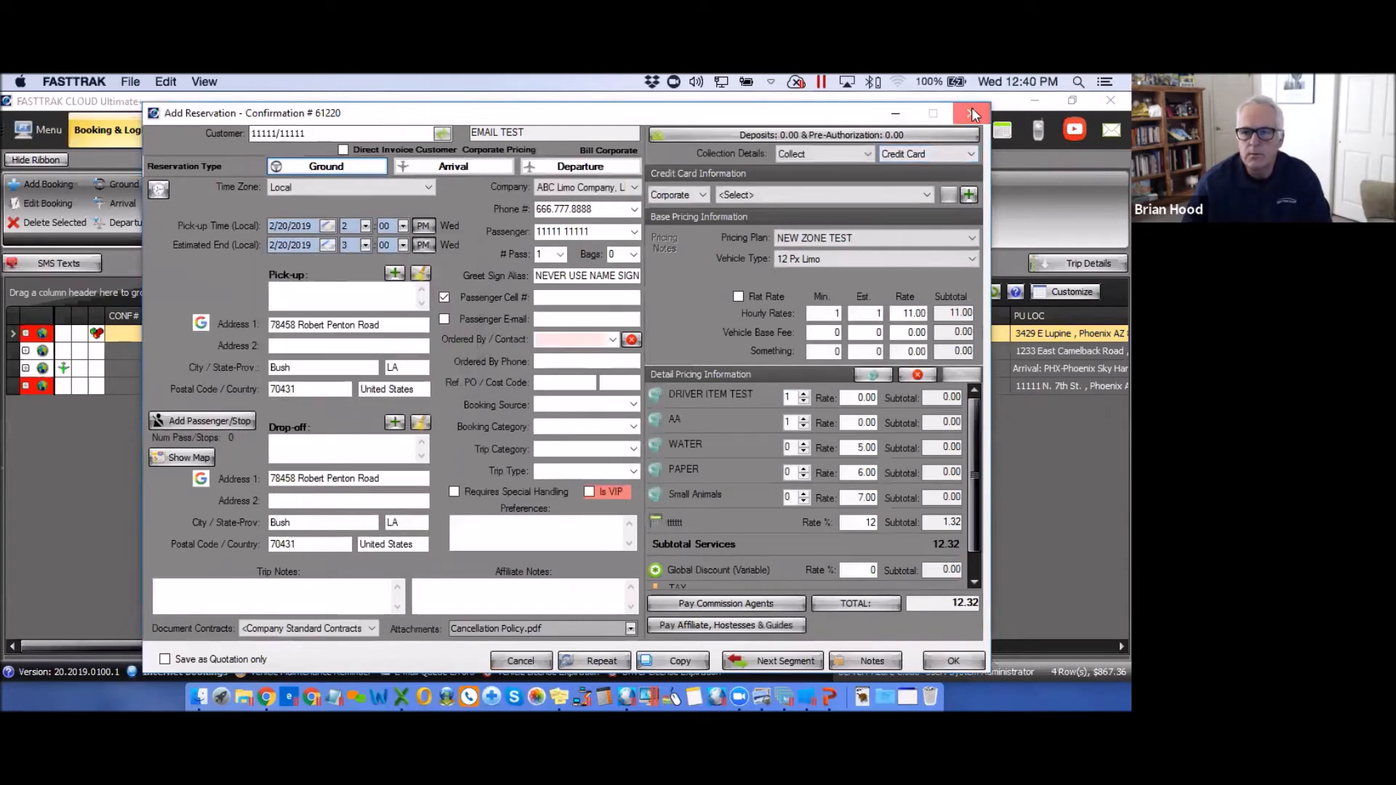
{"action": "left_click", "coordinate": [972, 109]}
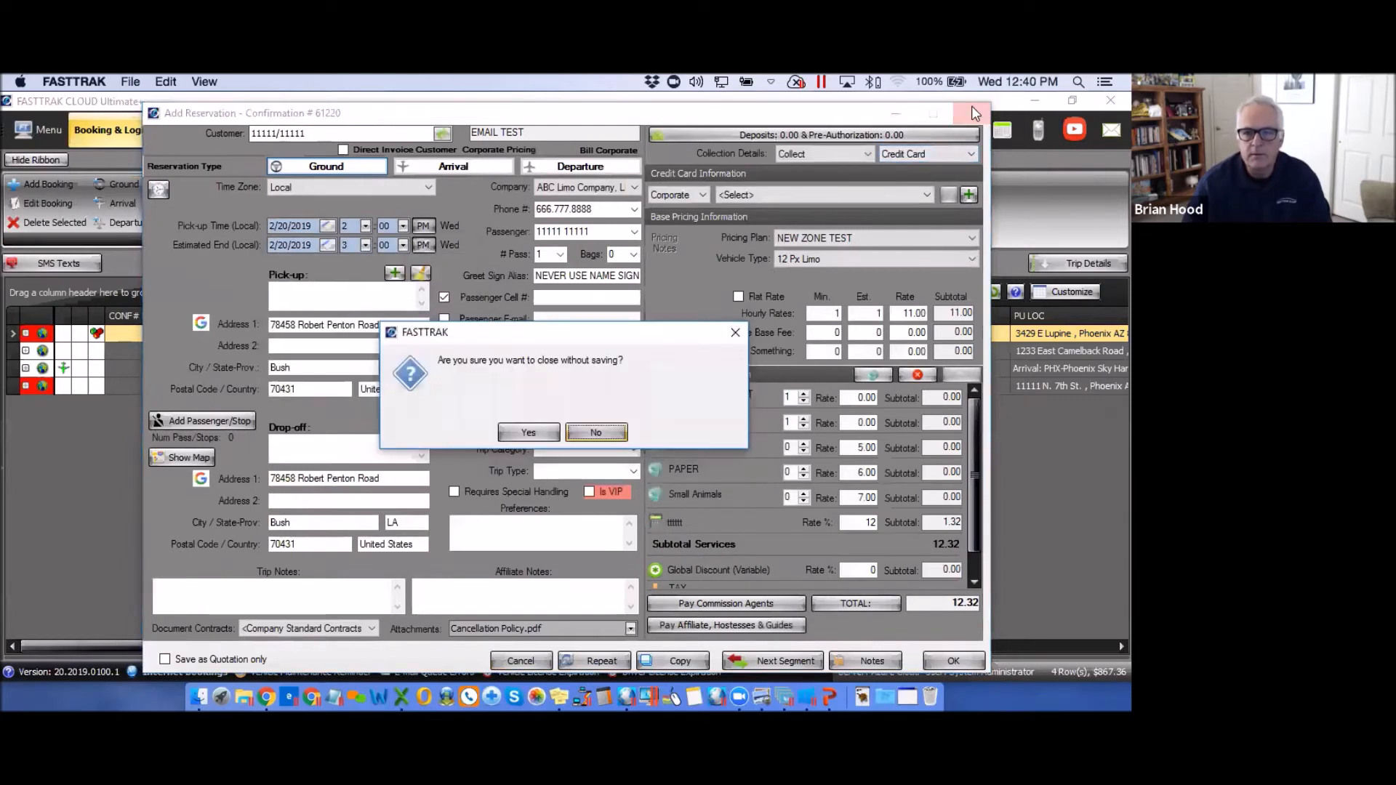
{"action": "left_click", "coordinate": [528, 433]}
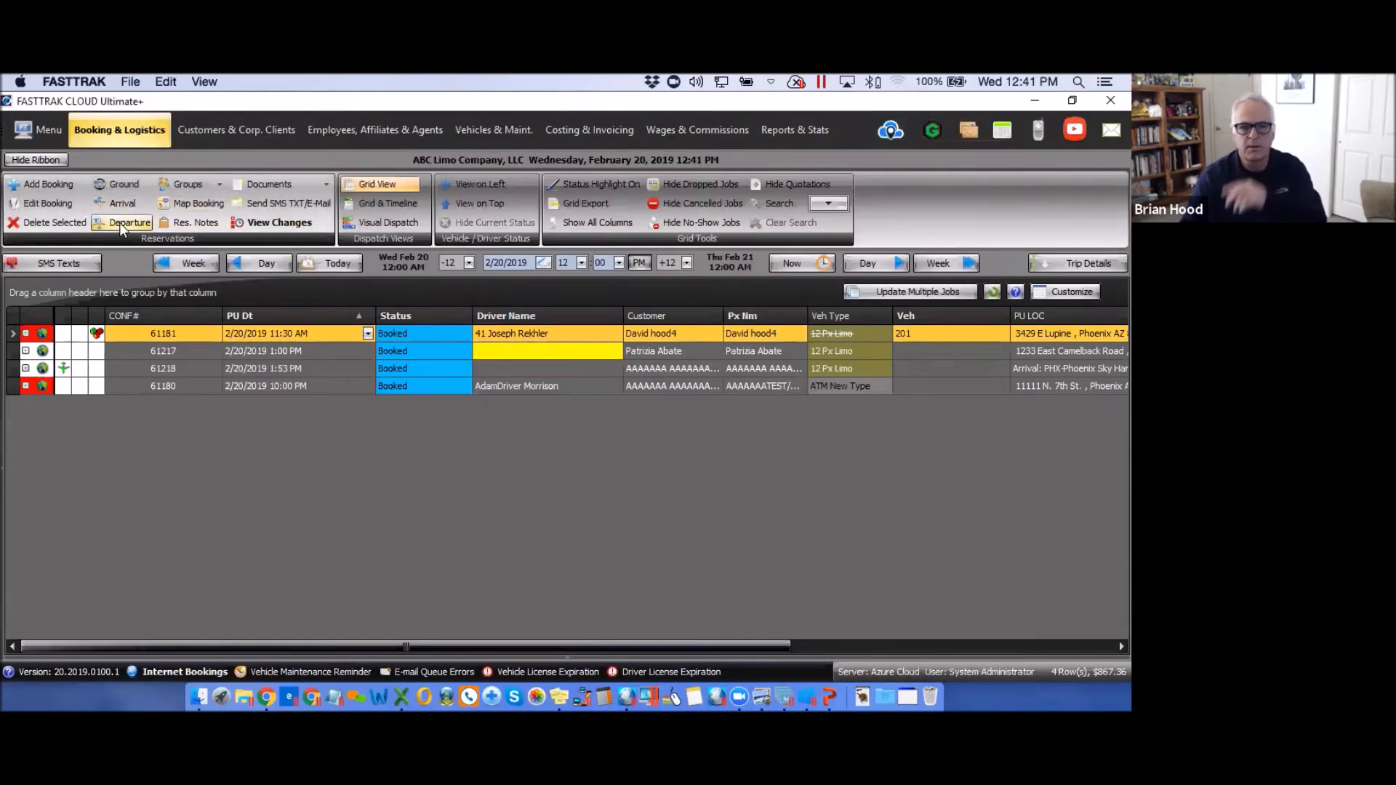
Start a new booking for a new customer as an Arrival reservation with a pick-up date of 2/20/2019
{"action": "left_click", "coordinate": [32, 185]}
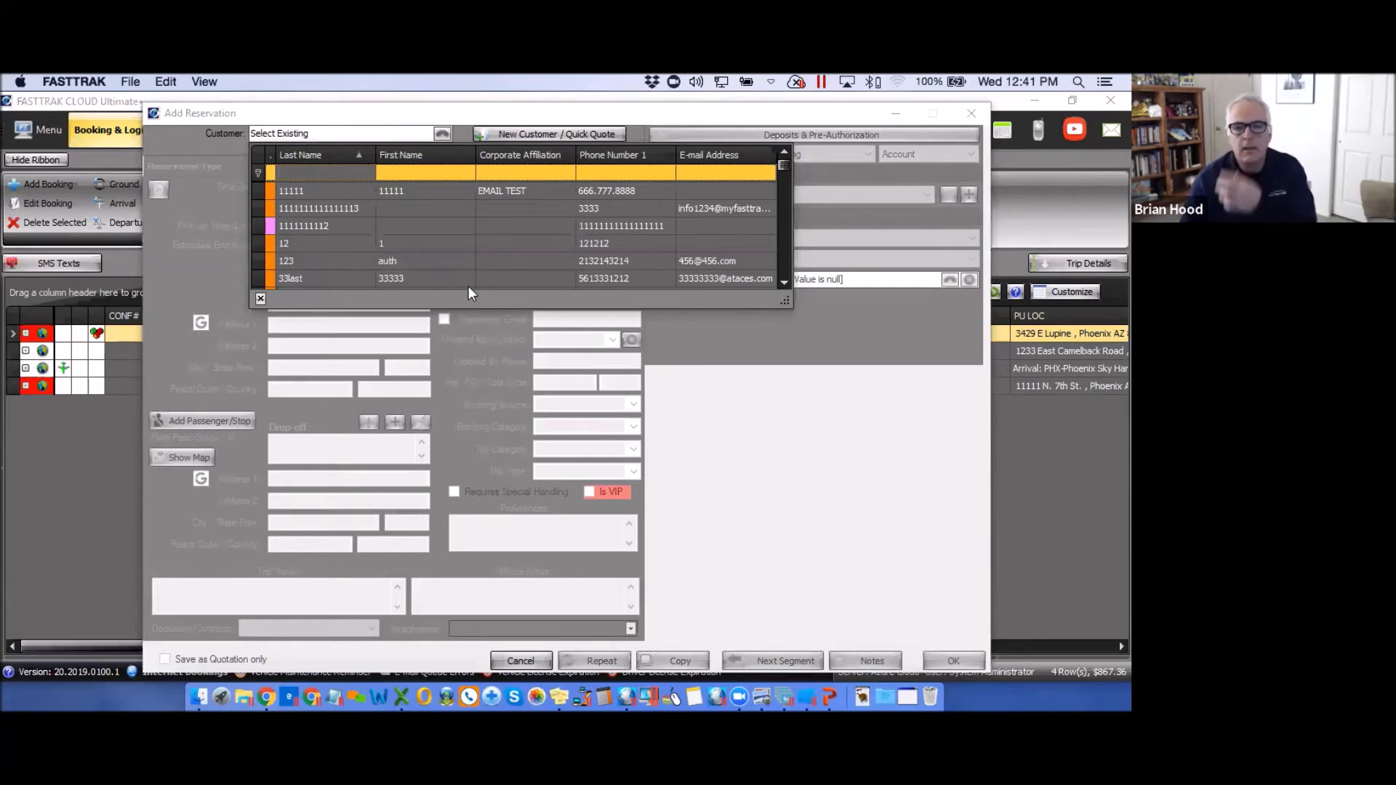
{"action": "left_click", "coordinate": [534, 133]}
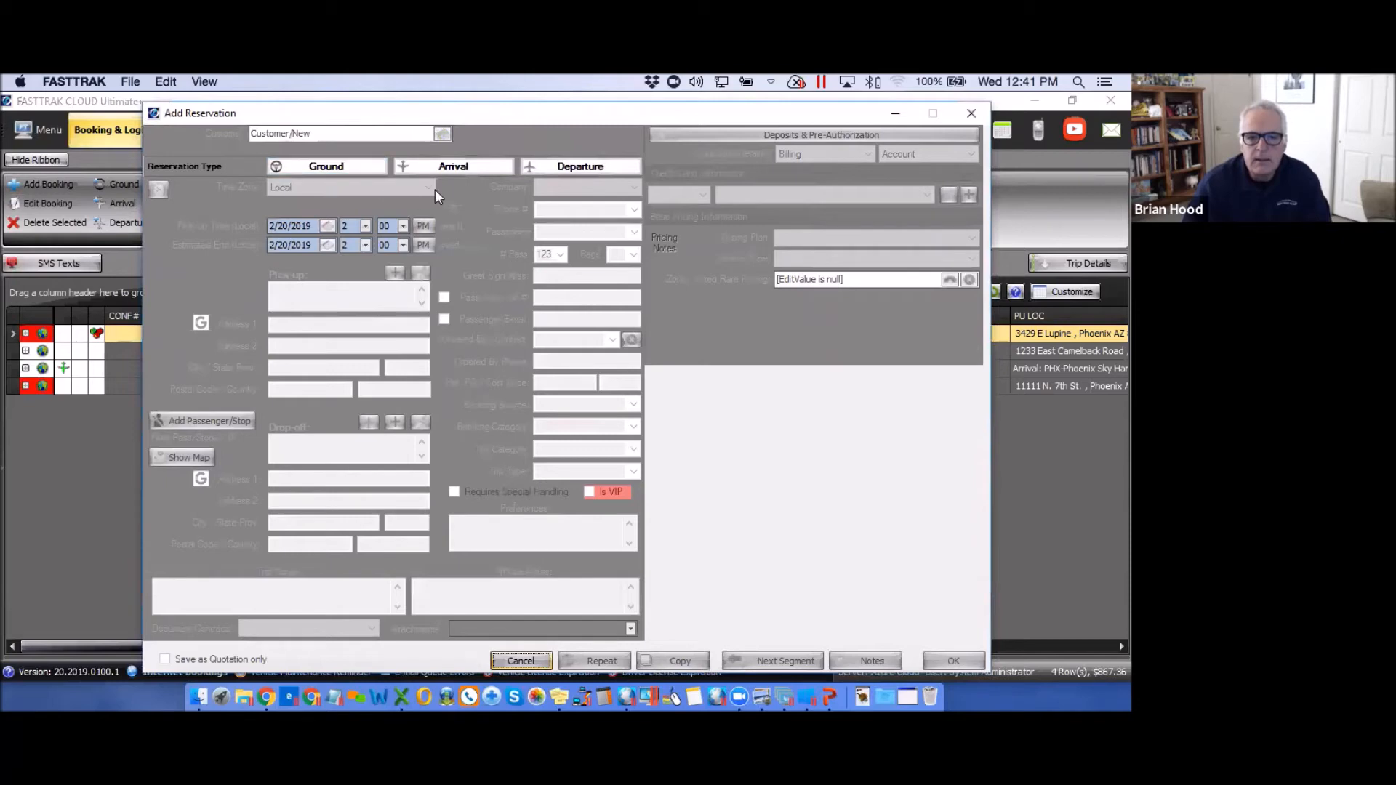
{"action": "left_click", "coordinate": [455, 165]}
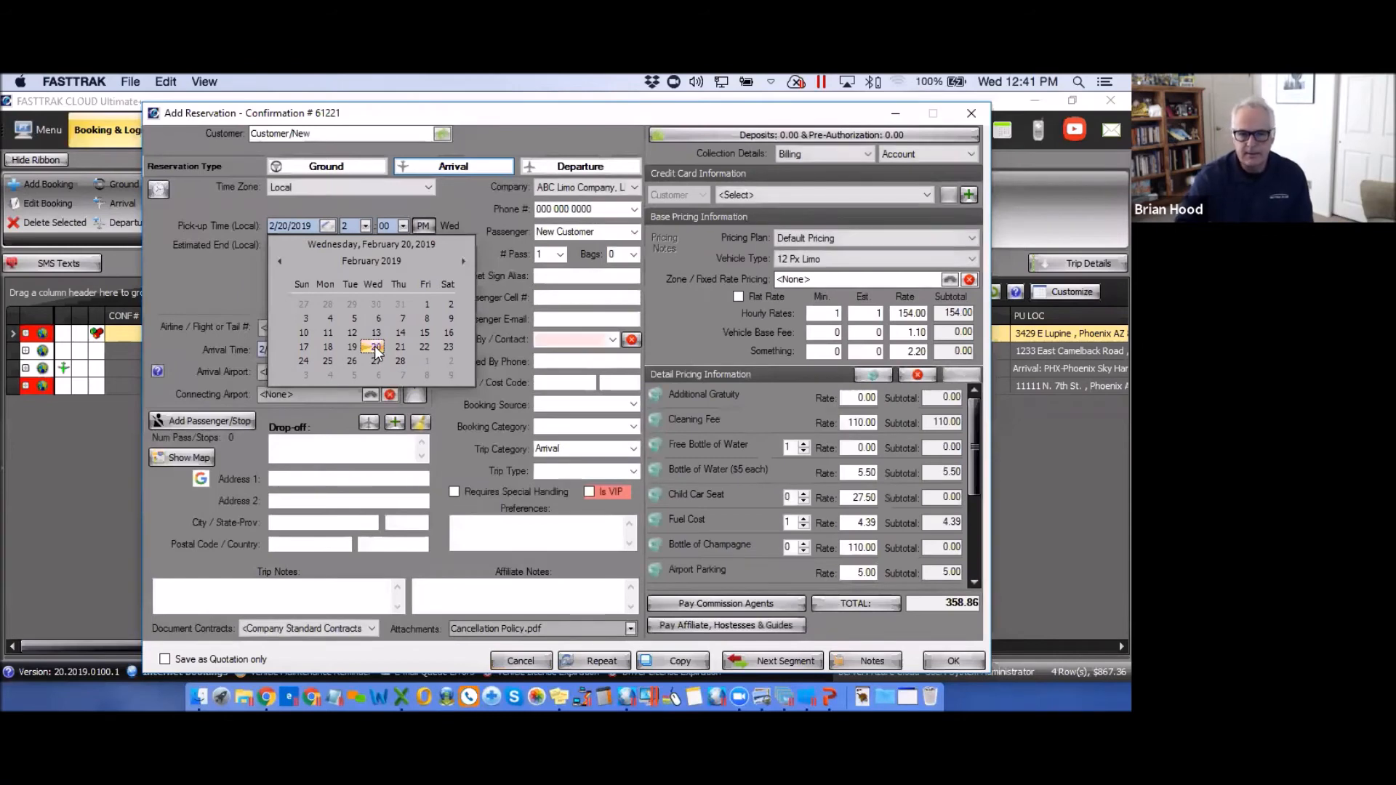
{"action": "left_click", "coordinate": [375, 347]}
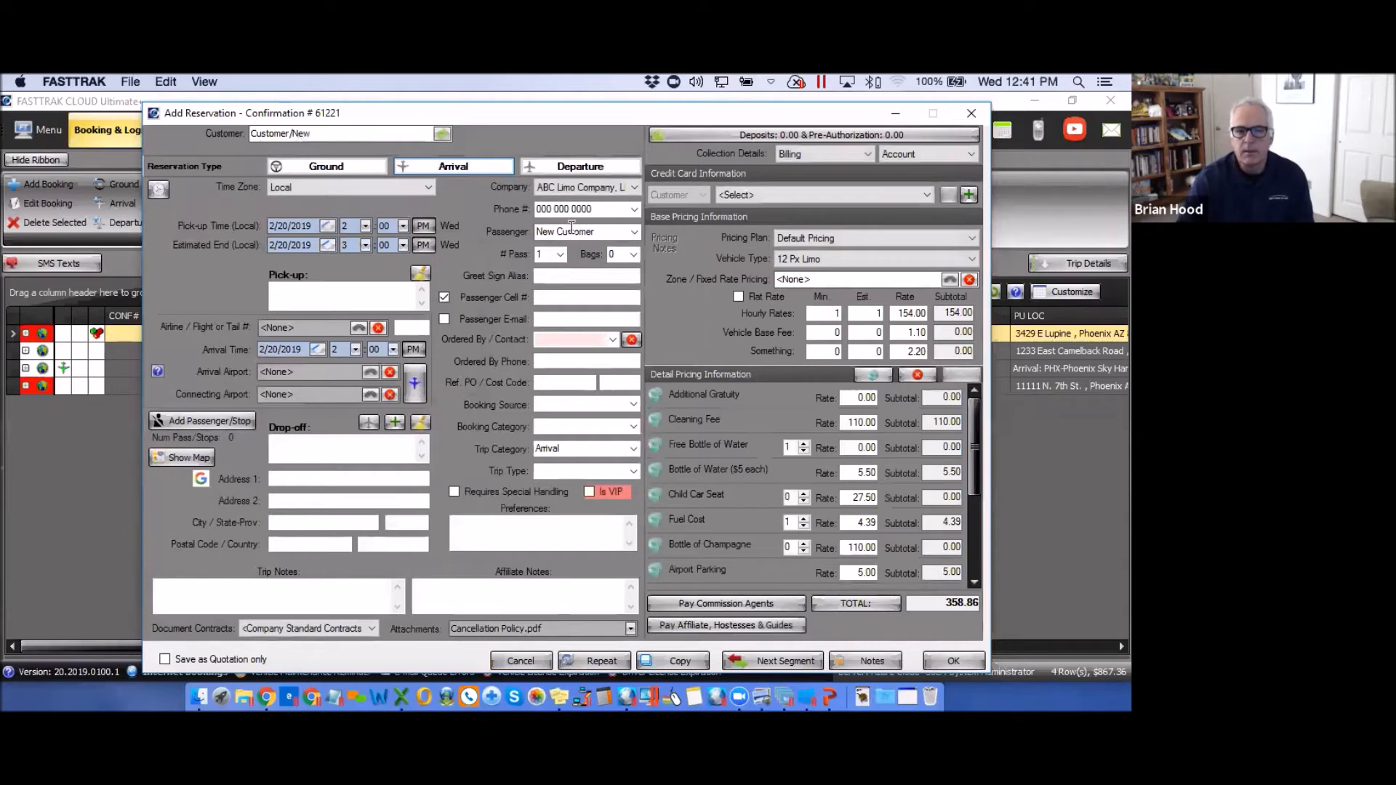
Replace the placeholder phone number and enter the passenger's full name on the reservation
{"action": "left_click", "coordinate": [603, 210]}
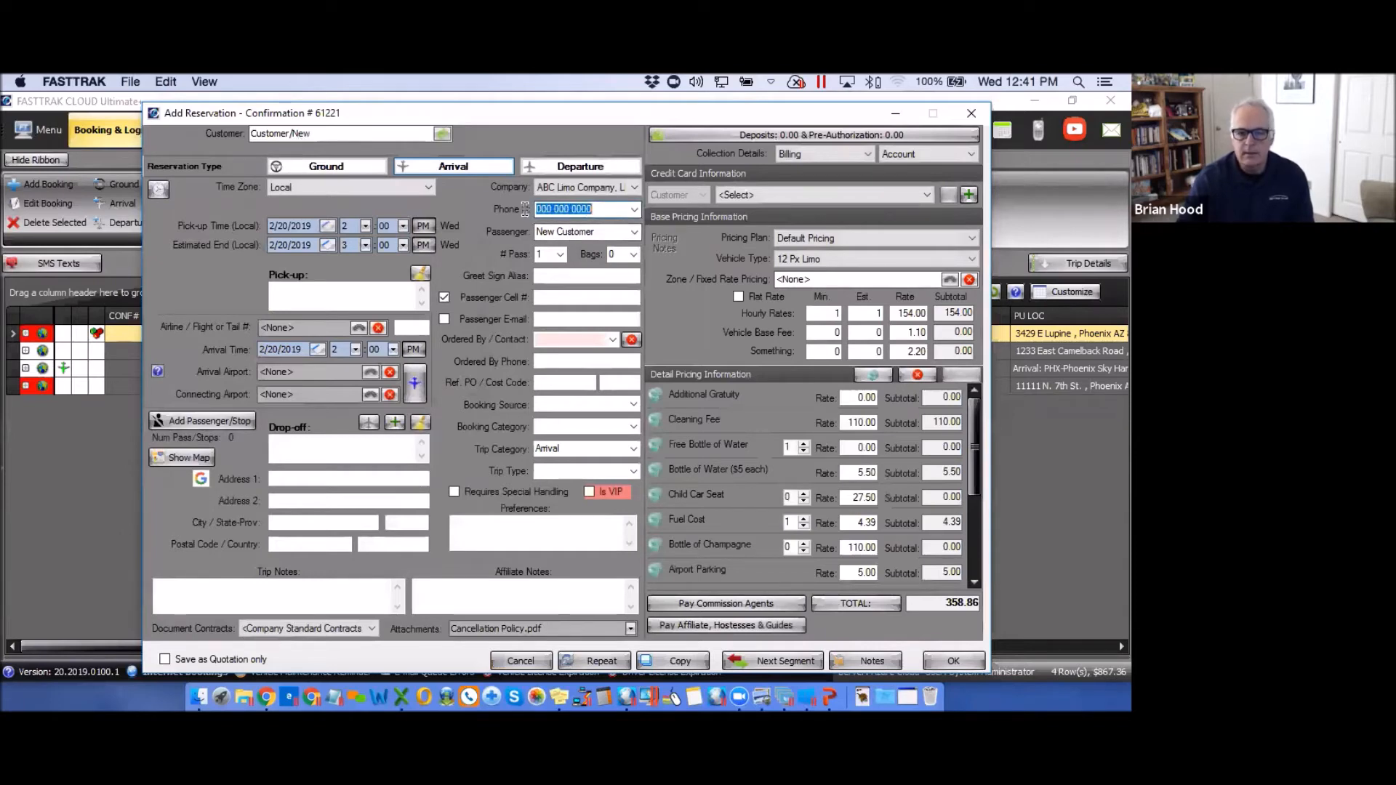
{"action": "type", "text": "5555"}
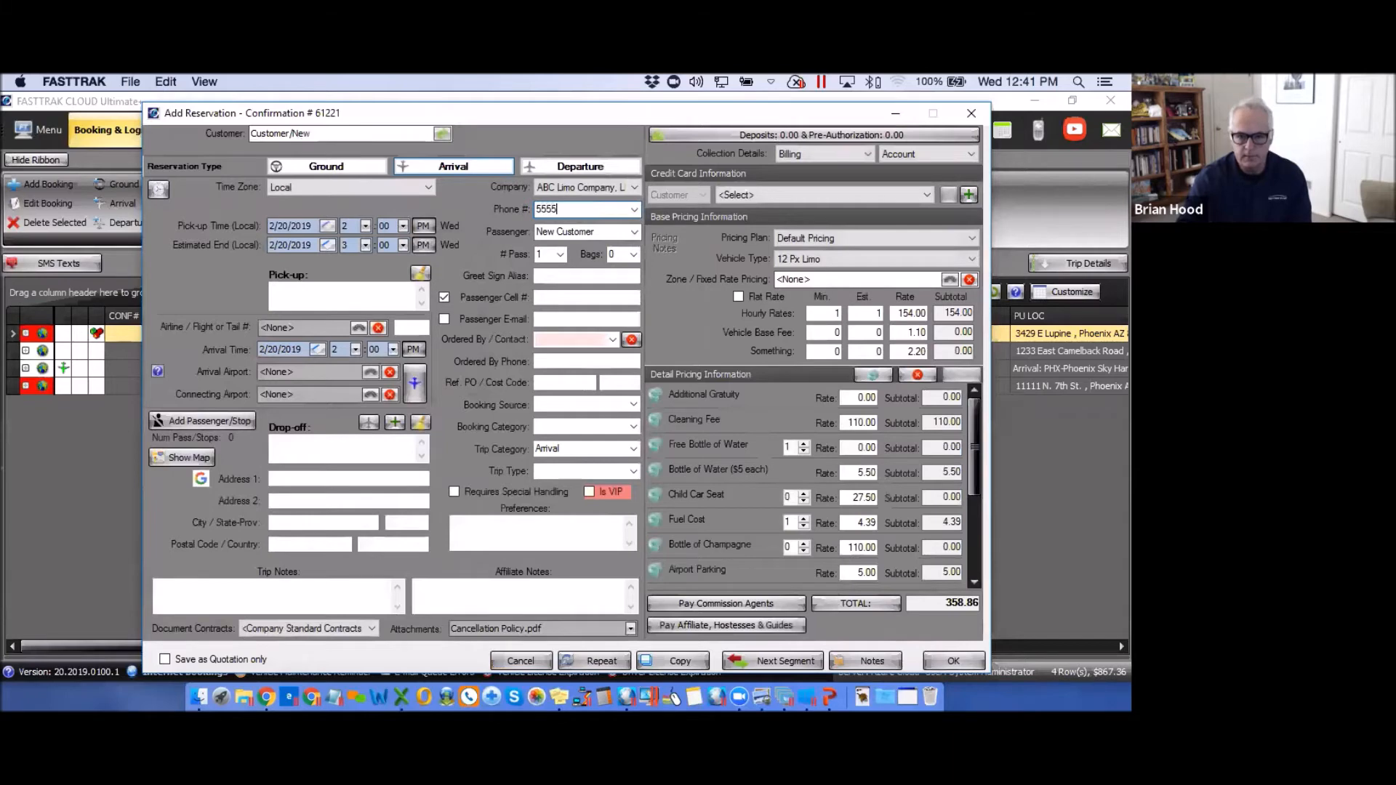
{"action": "type", "text": " 5555"}
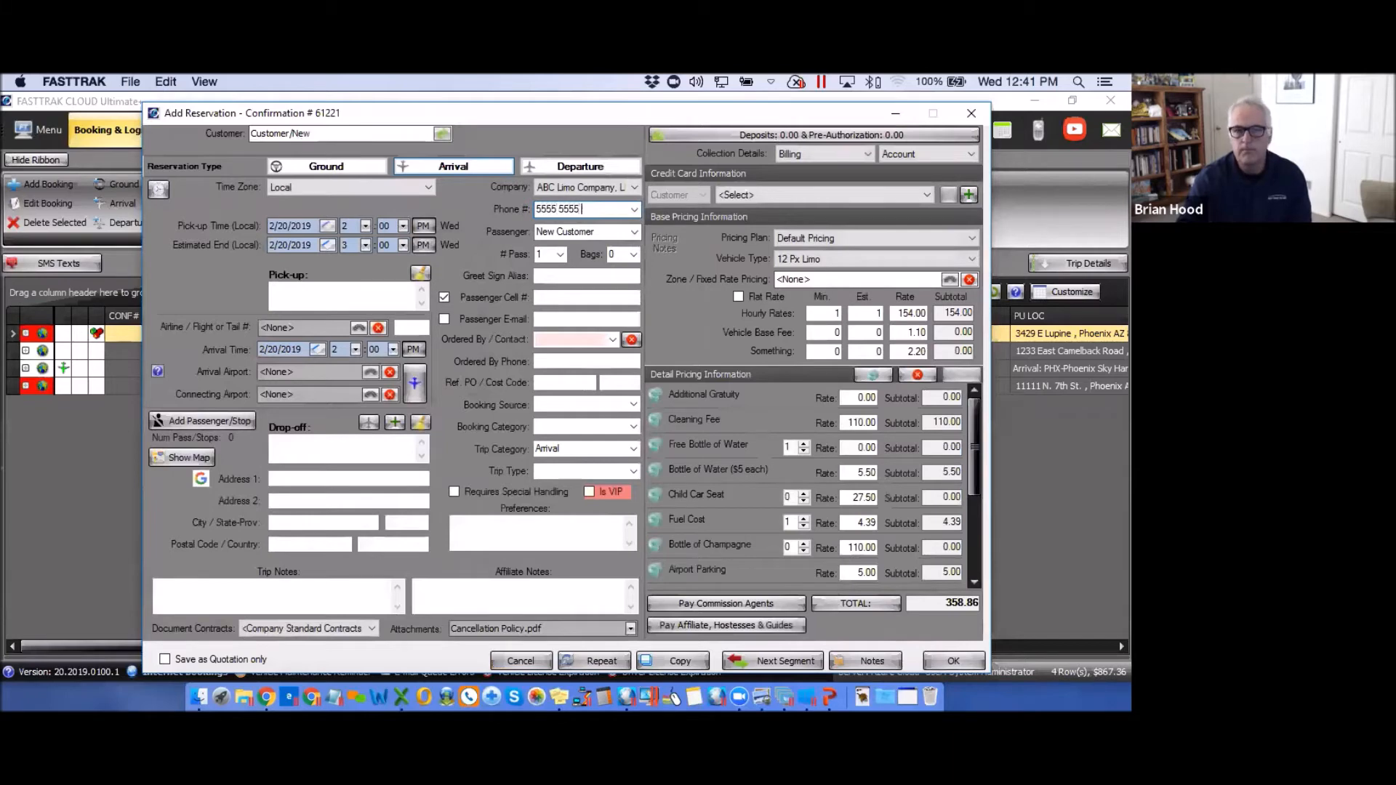
{"action": "left_click", "coordinate": [562, 234]}
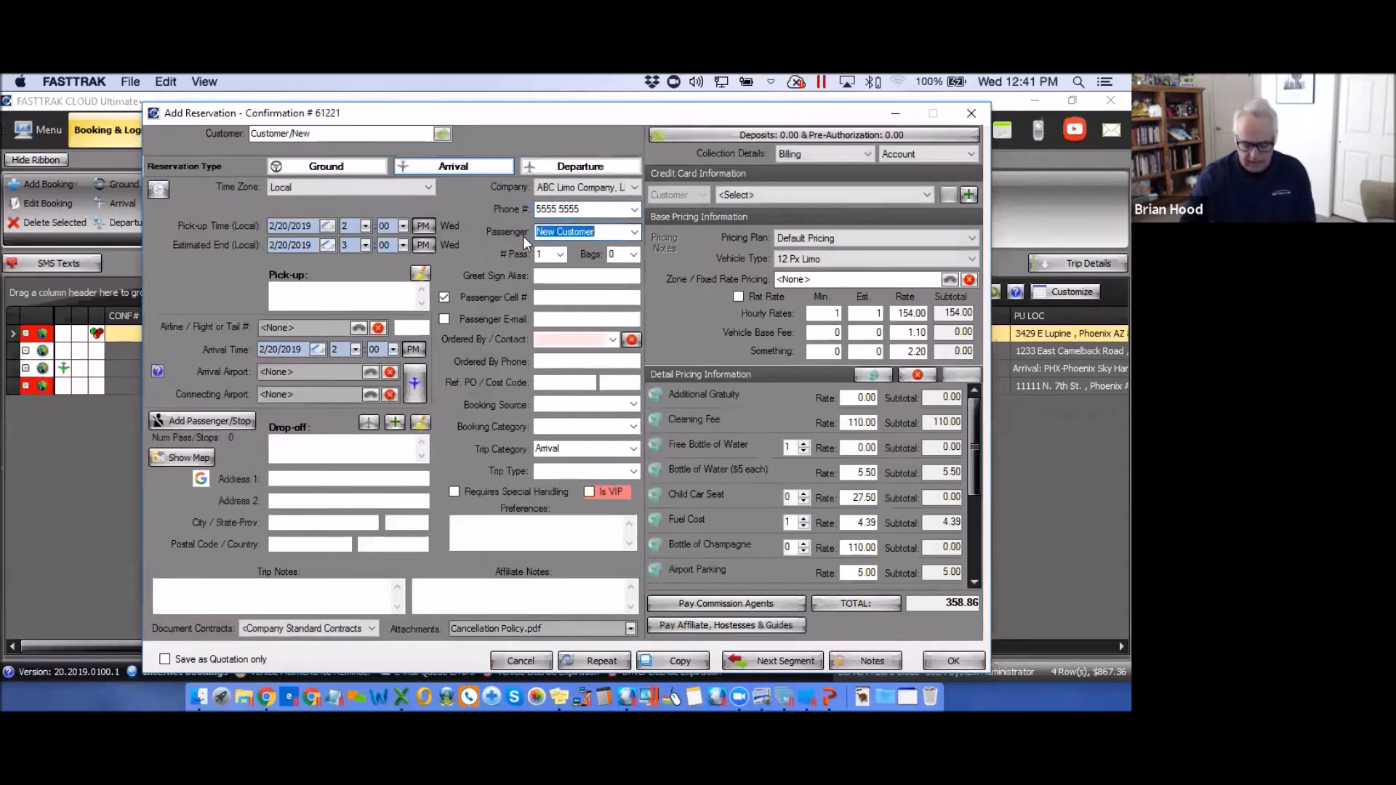
{"action": "type", "text": "Mr "}
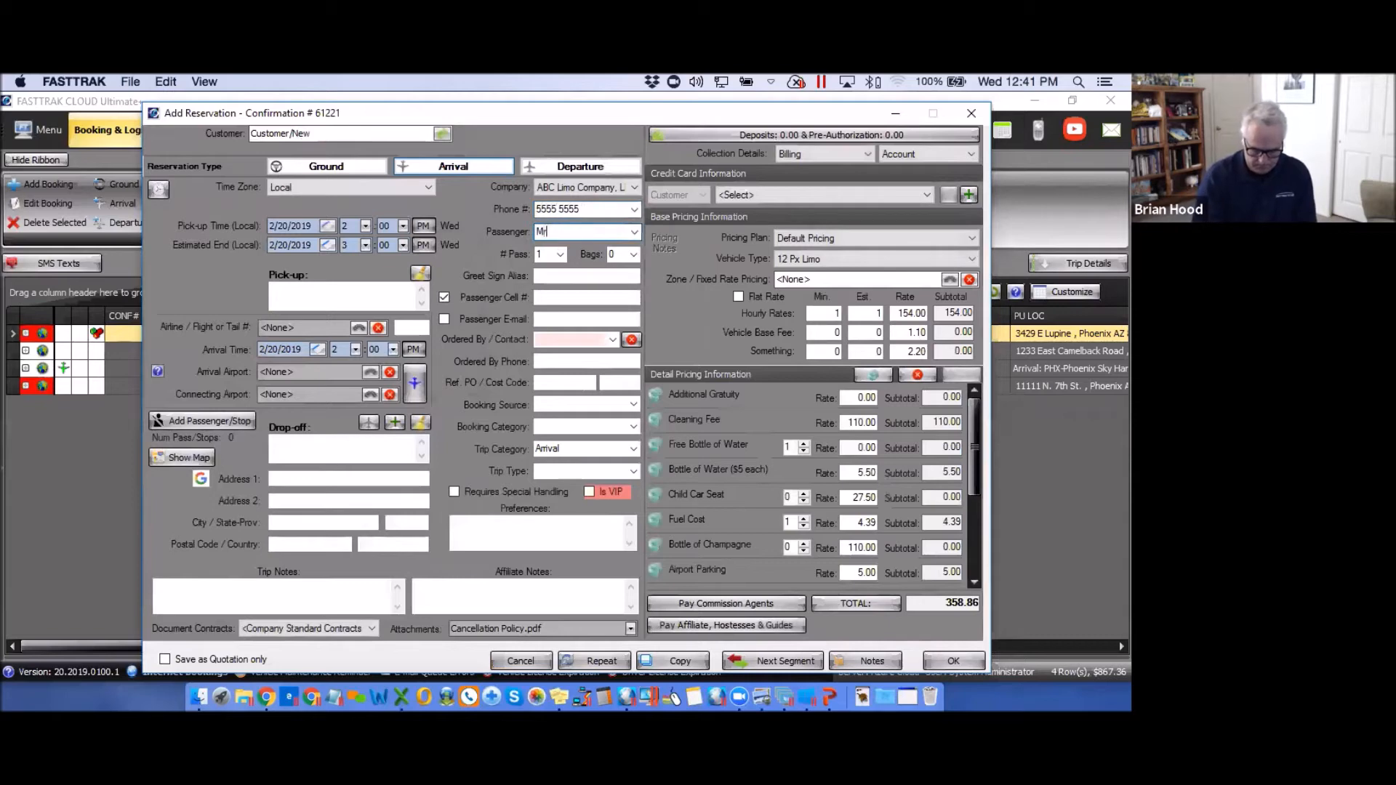
{"action": "type", "text": "John"}
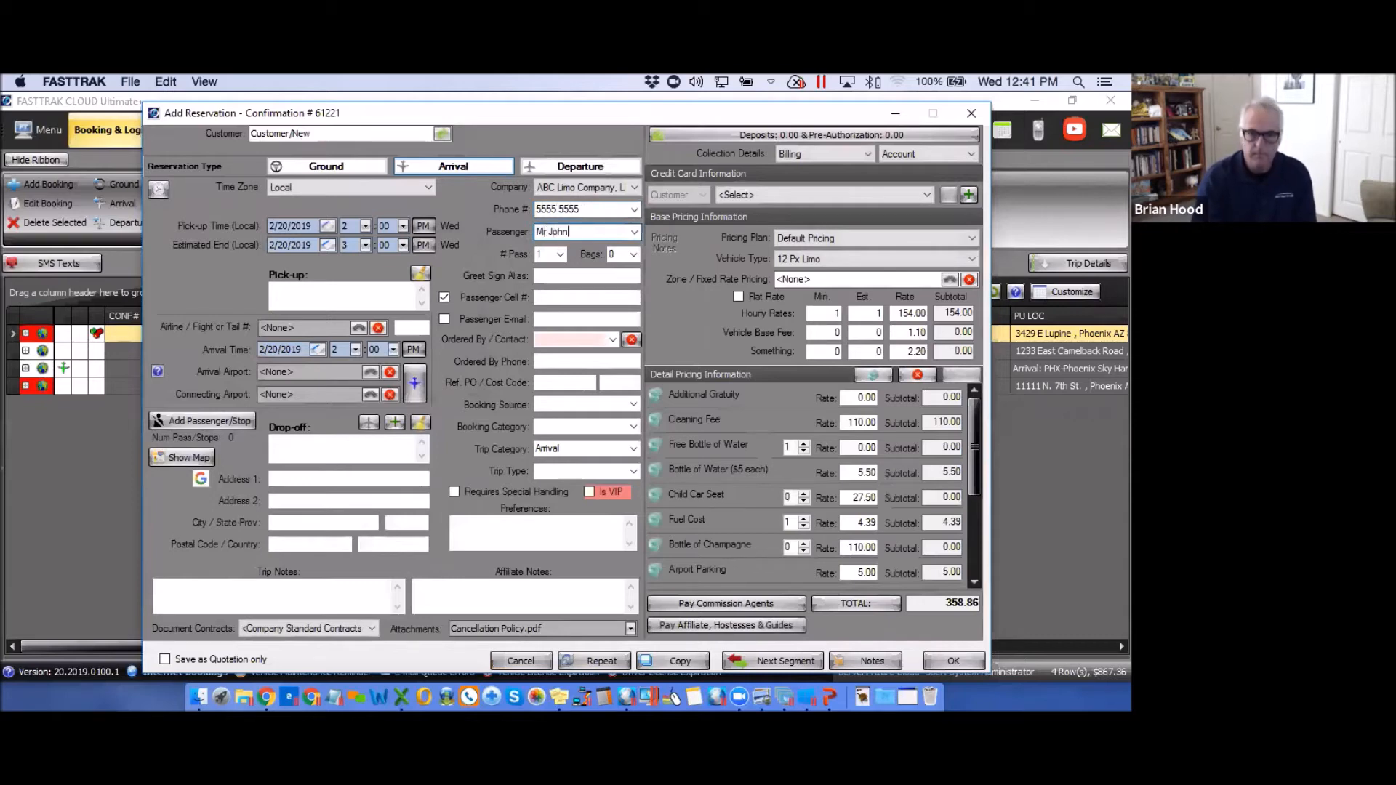
{"action": "left_click_drag", "start_coordinate": [581, 234], "coordinate": [522, 233]}
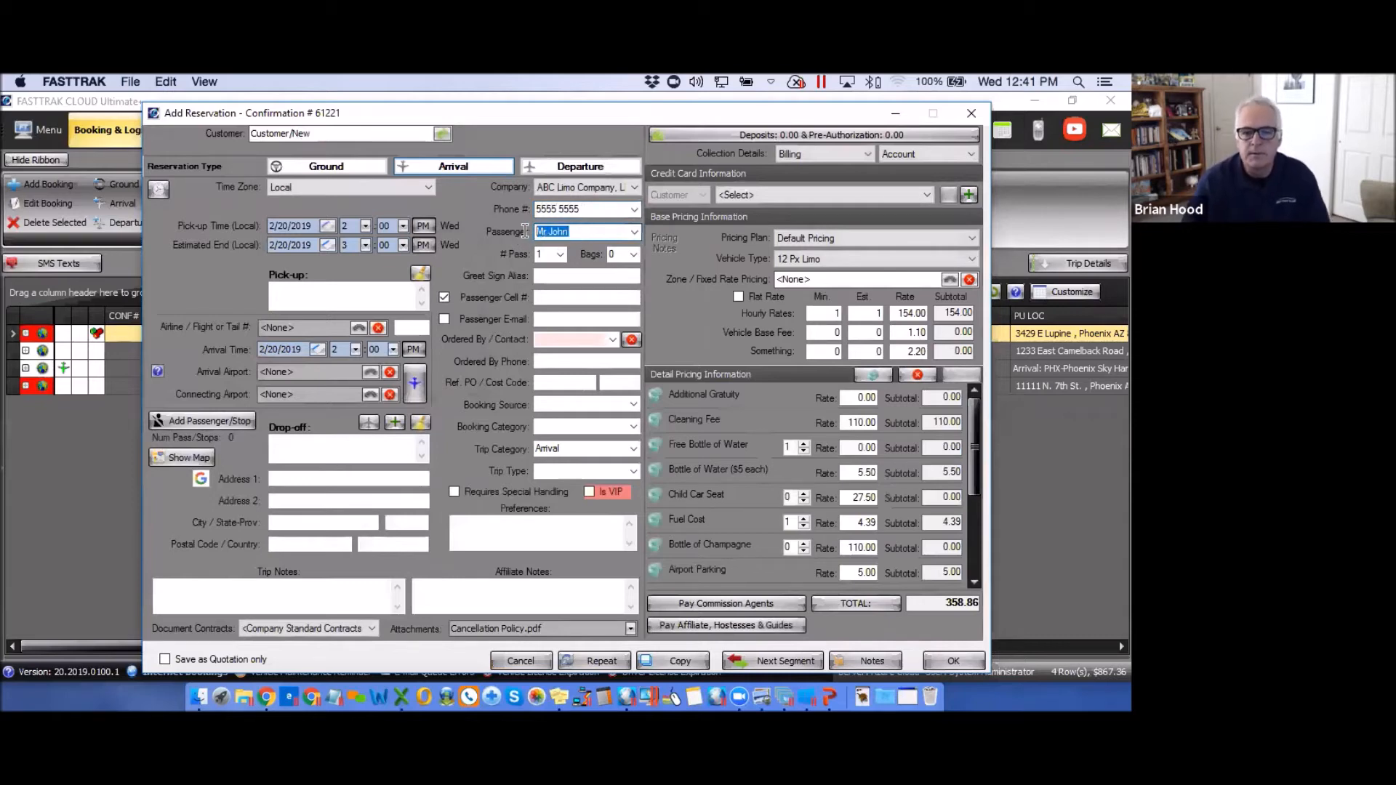
{"action": "type", "text": "John Smith"}
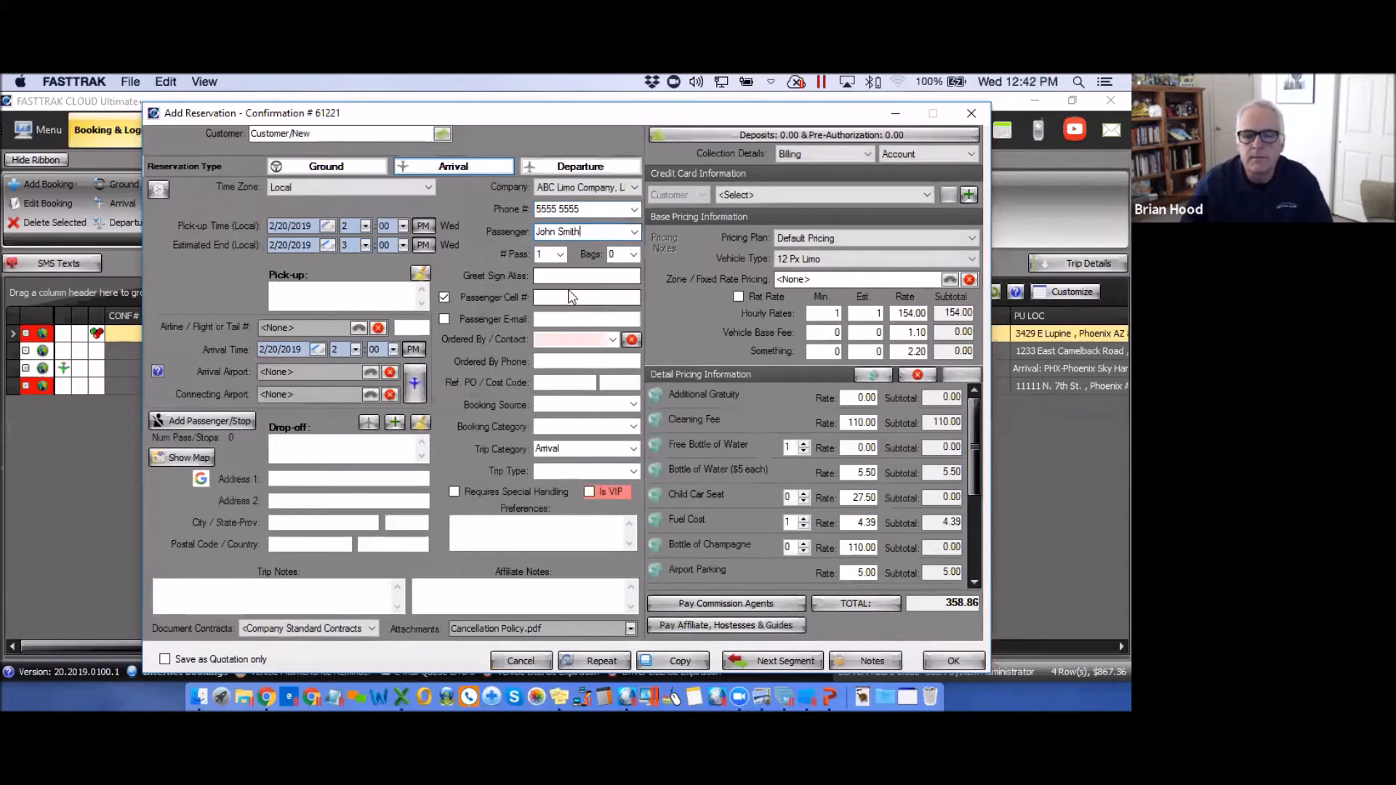
{"action": "left_click", "coordinate": [543, 276]}
{"action": "left_click", "coordinate": [550, 299]}
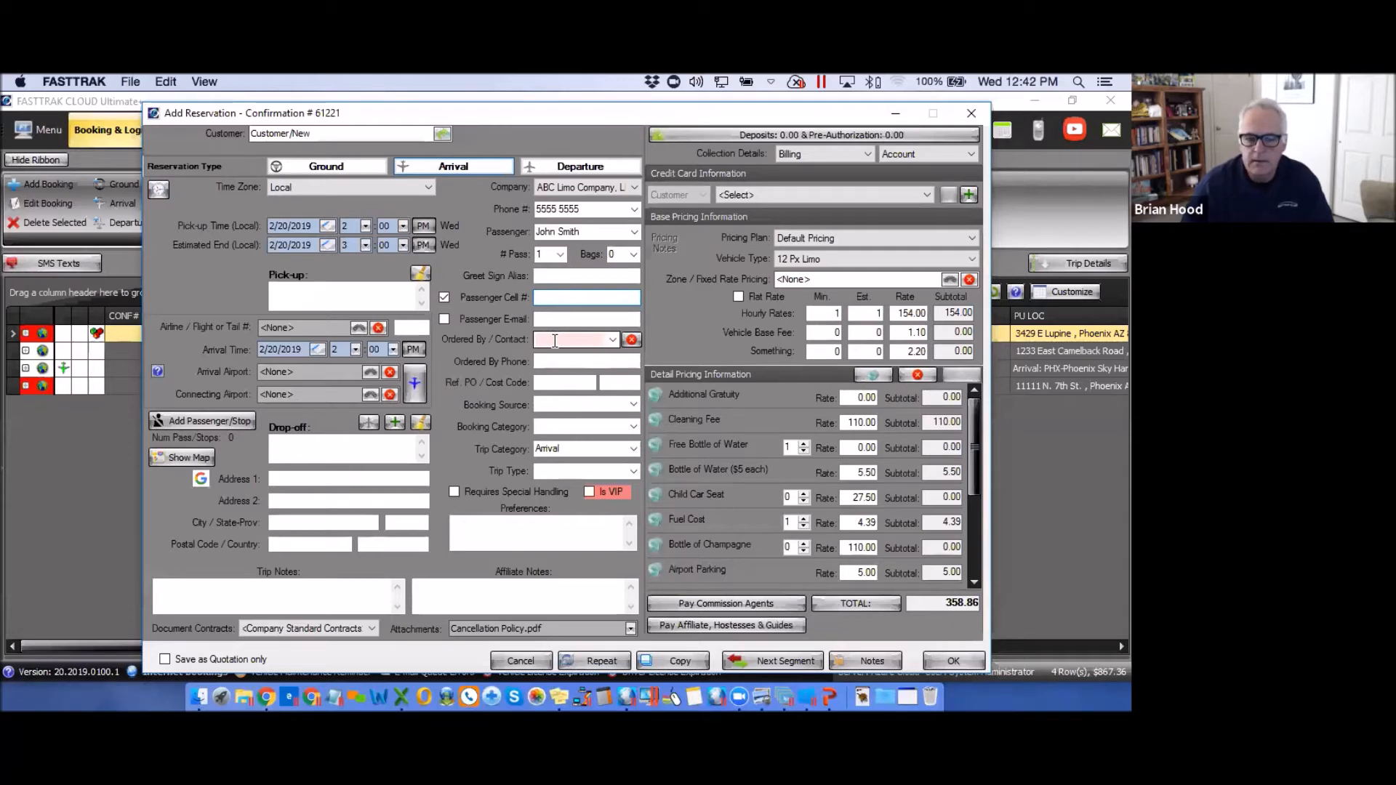
{"action": "left_click", "coordinate": [555, 340]}
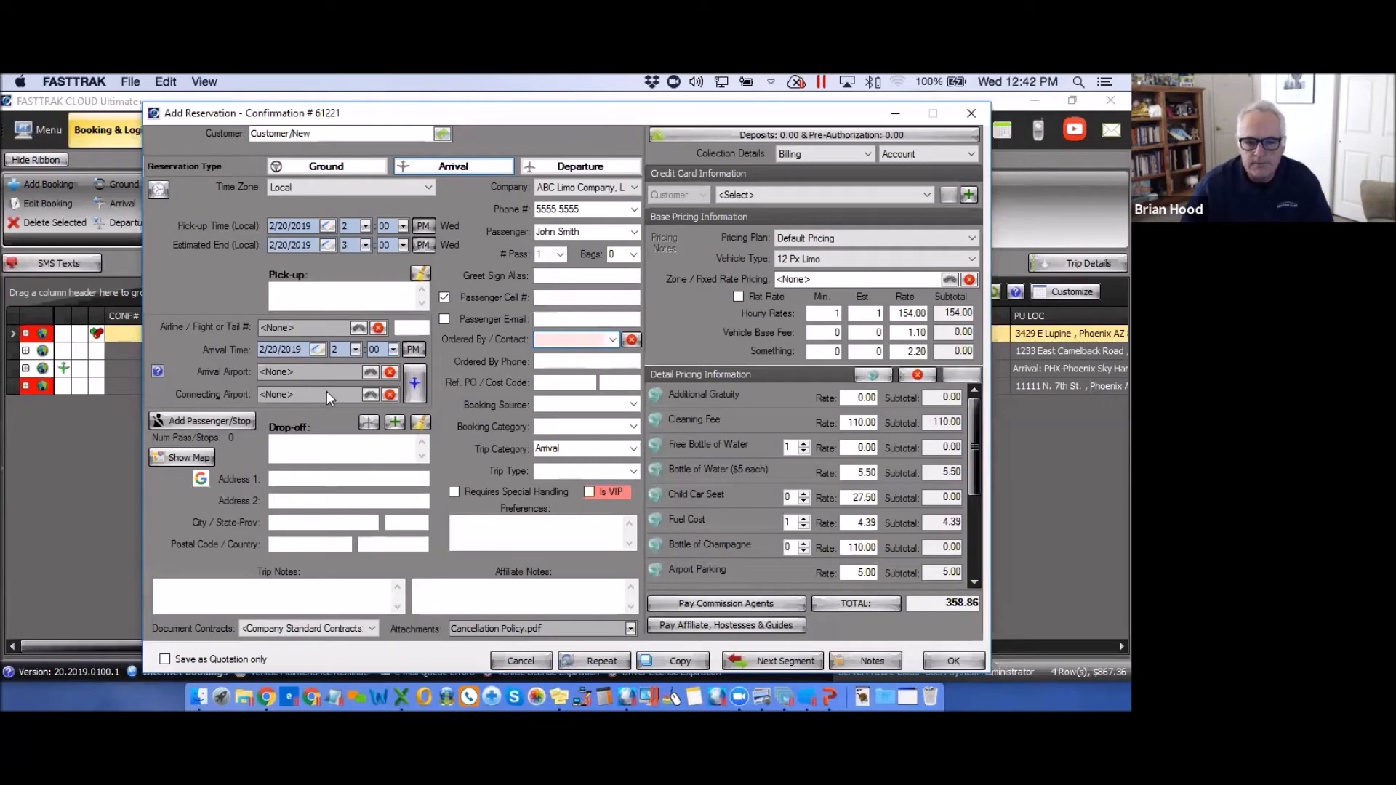
Find airline code AA, choose the American Airlines baggage entry, and set the flight number to 952
{"action": "left_click", "coordinate": [358, 328]}
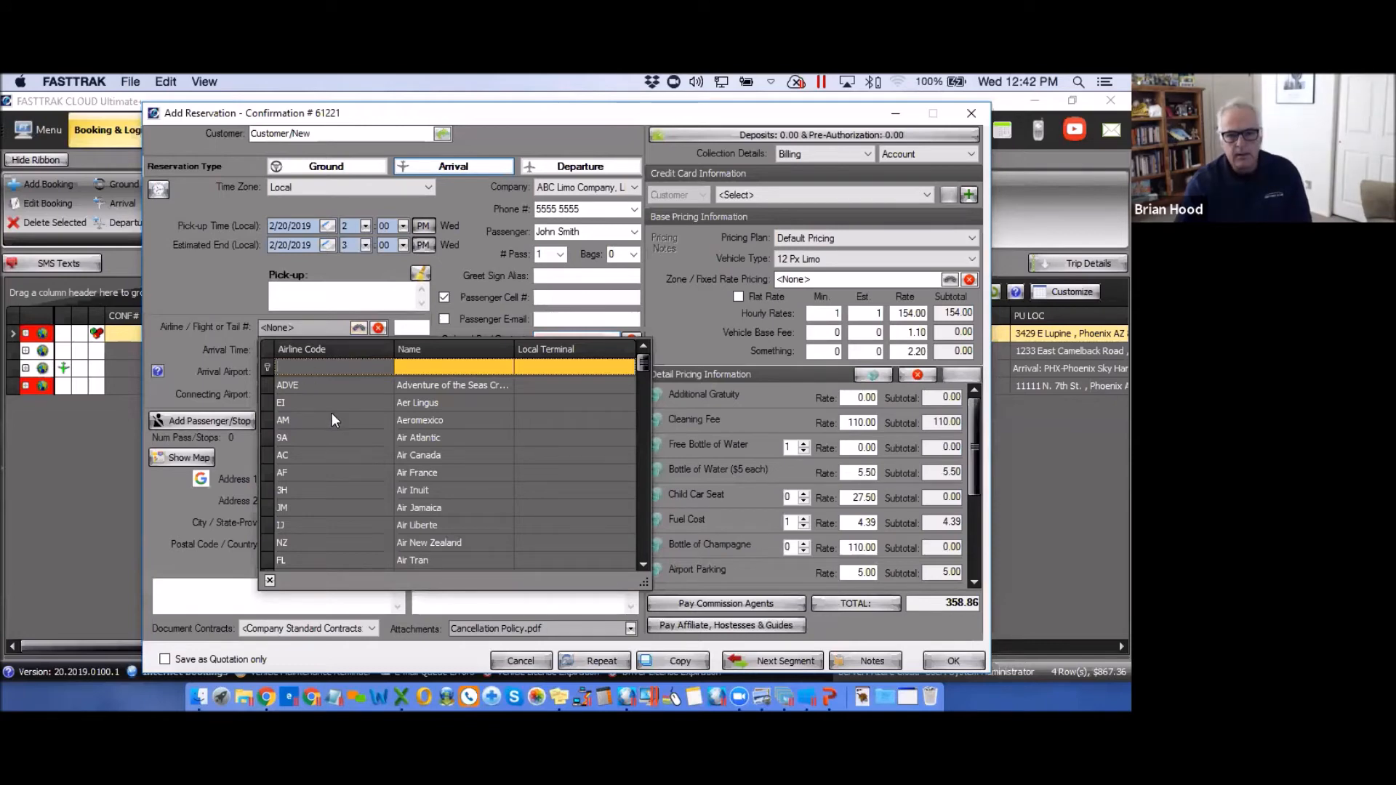
{"action": "left_click", "coordinate": [295, 366]}
{"action": "type", "text": "aa"}
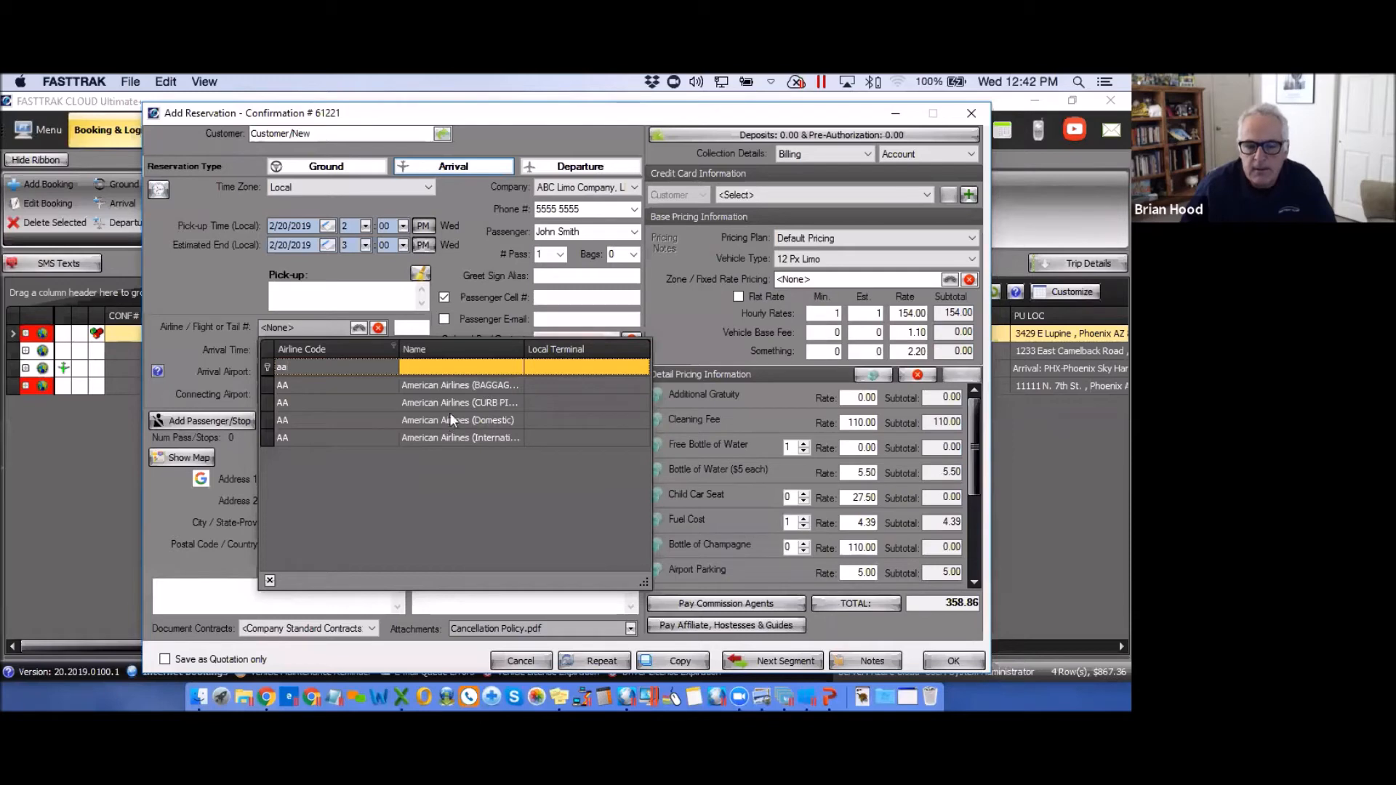
{"action": "left_click", "coordinate": [447, 384]}
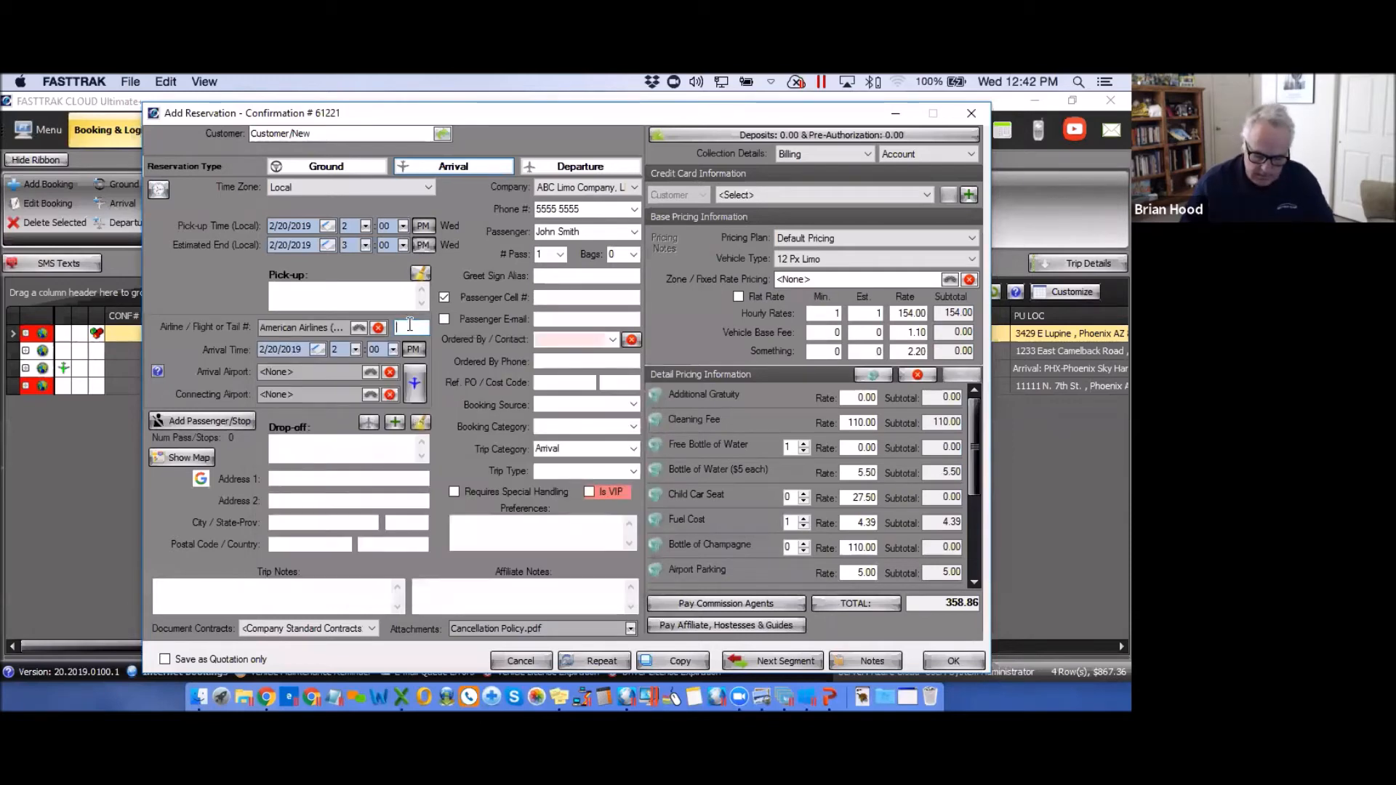
{"action": "type", "text": "952"}
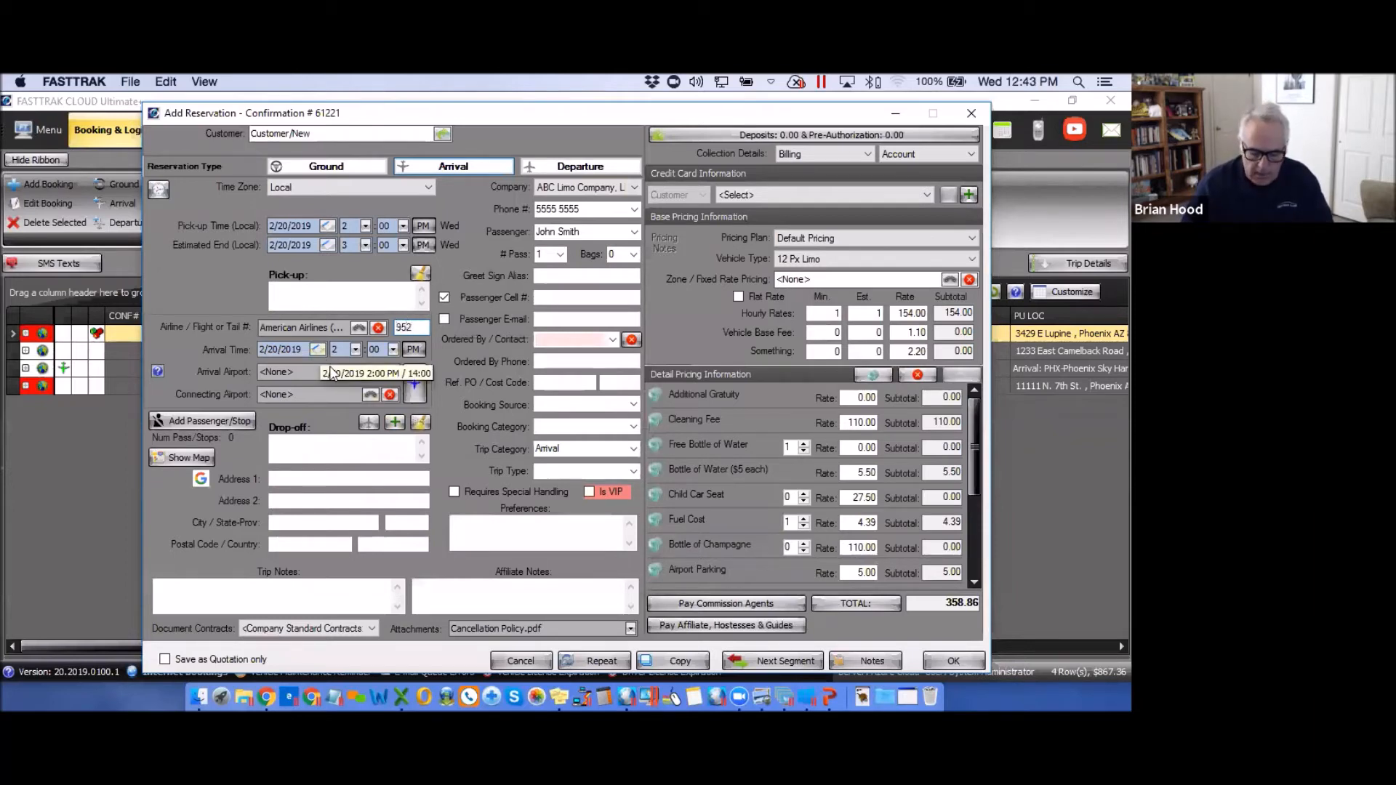
Set the arrival hour to 5 PM and choose PHX - Phoenix Sky Harbor as the arrival airport
{"action": "left_click", "coordinate": [355, 349]}
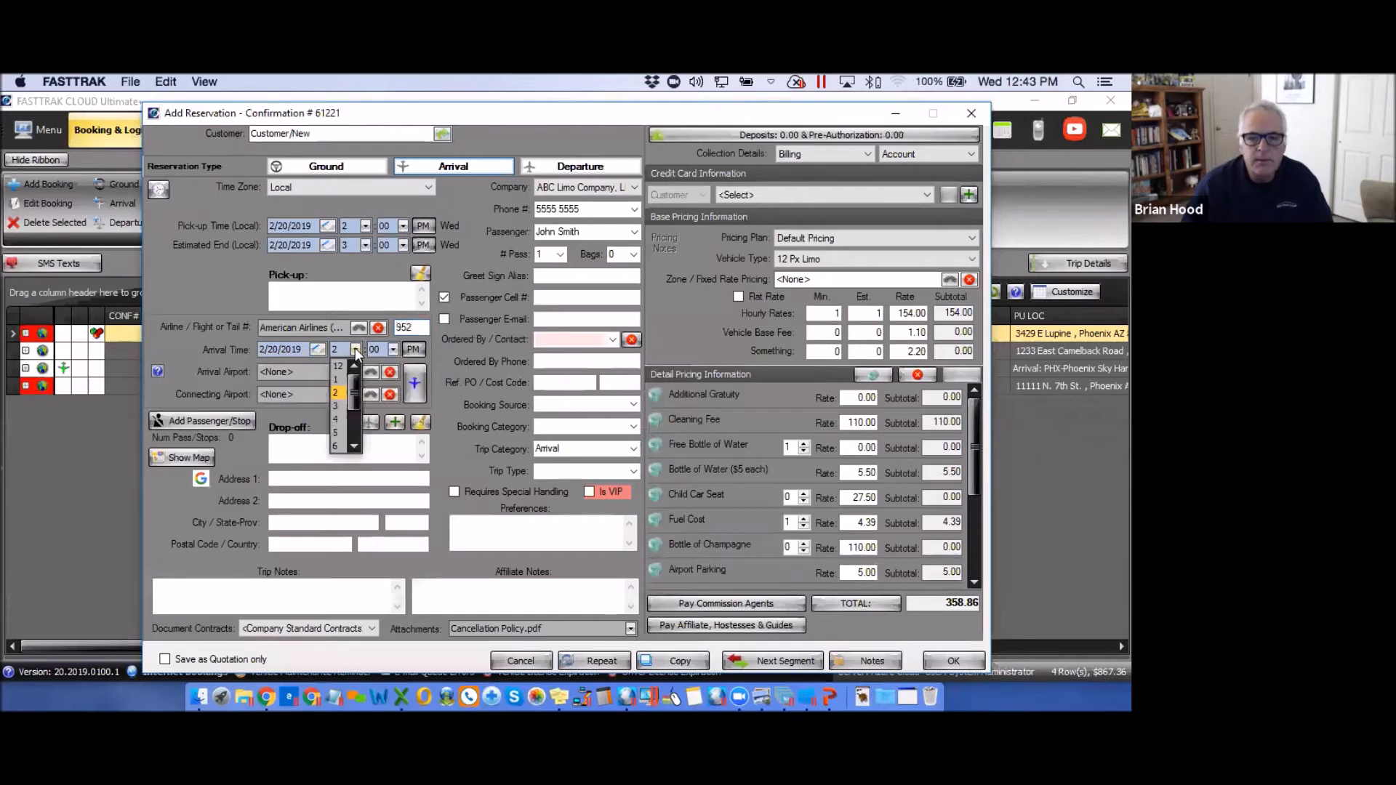
{"action": "left_click", "coordinate": [339, 432]}
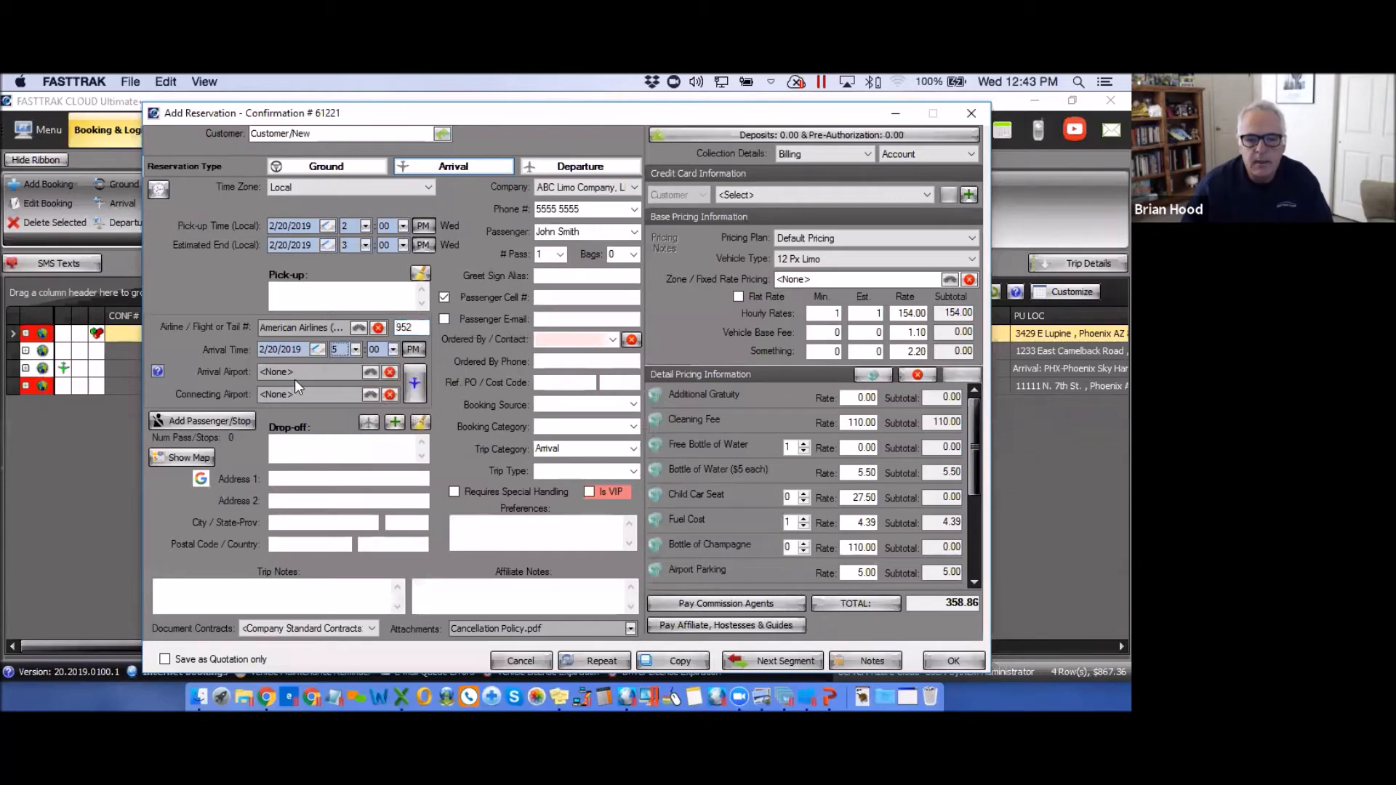
{"action": "left_click", "coordinate": [275, 373]}
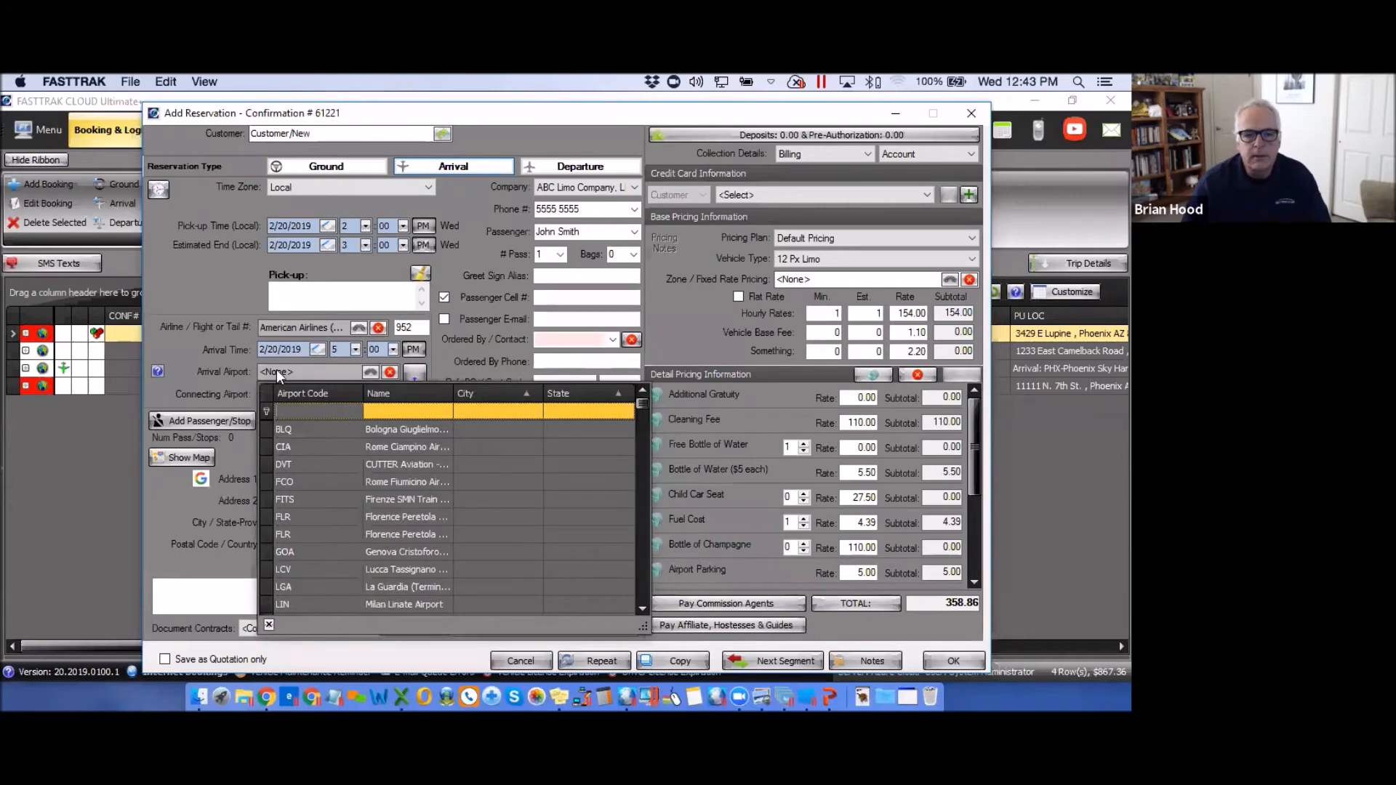
{"action": "type", "text": "phx"}
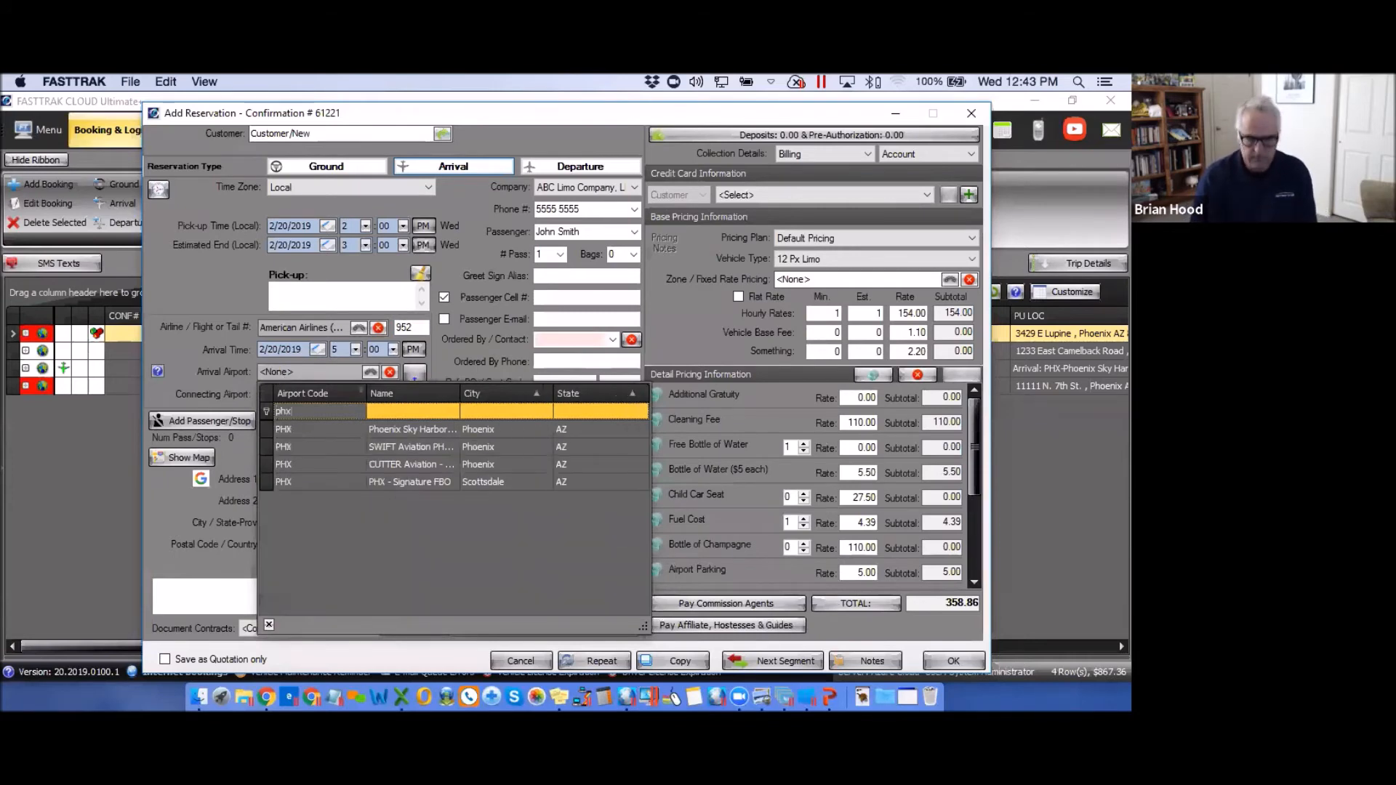
{"action": "left_click", "coordinate": [282, 427]}
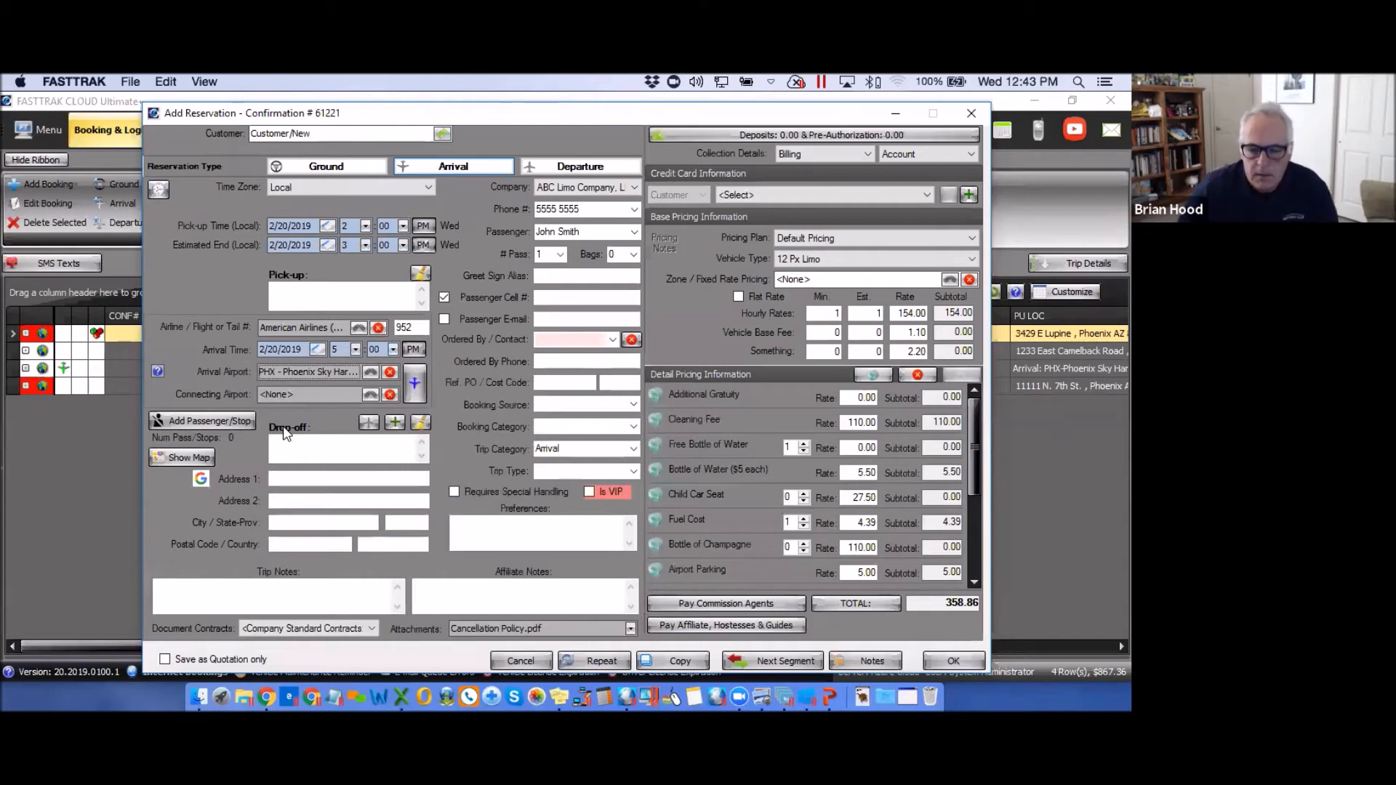
Look up the flight's data and update both the arrival time and the pick-up time to 5:13 PM
{"action": "left_click", "coordinate": [414, 385]}
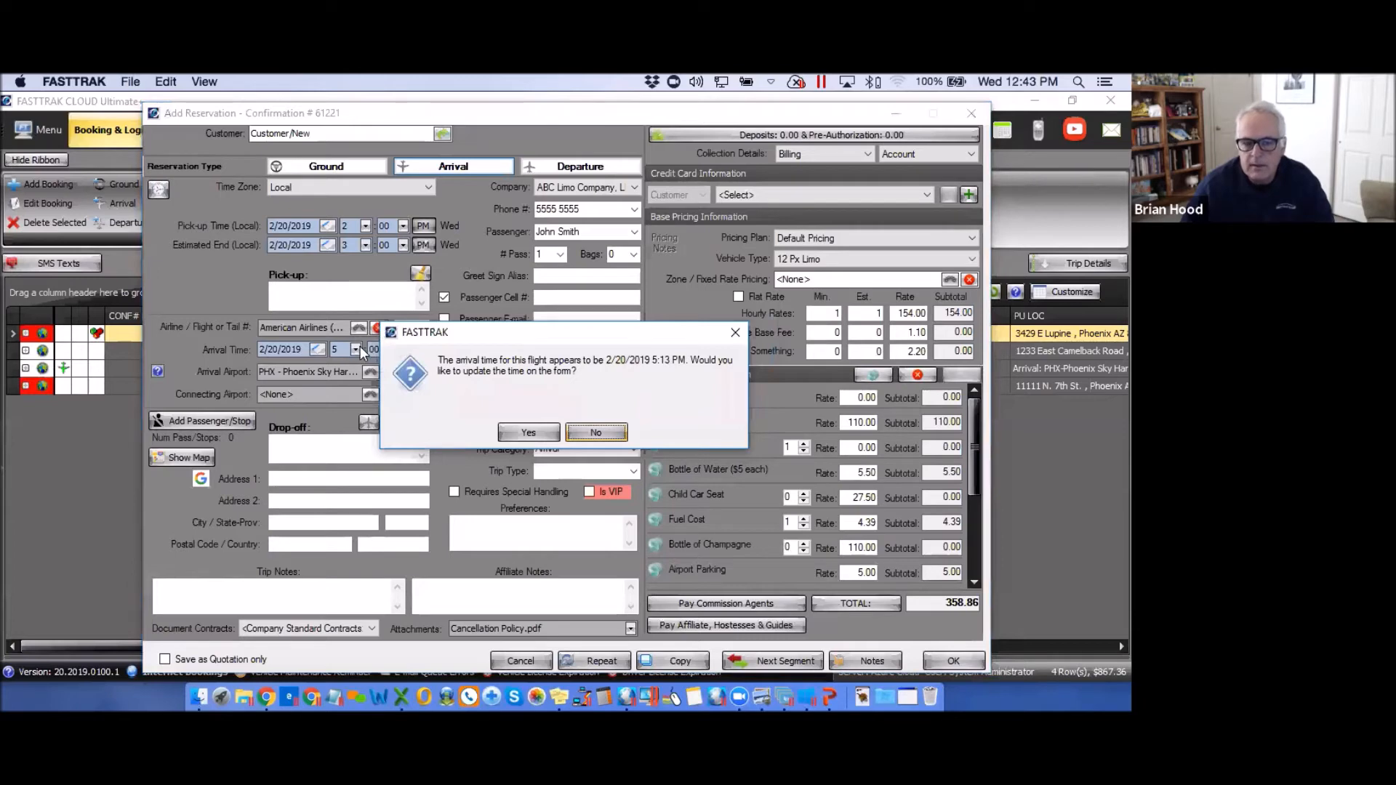
{"action": "left_click", "coordinate": [530, 433]}
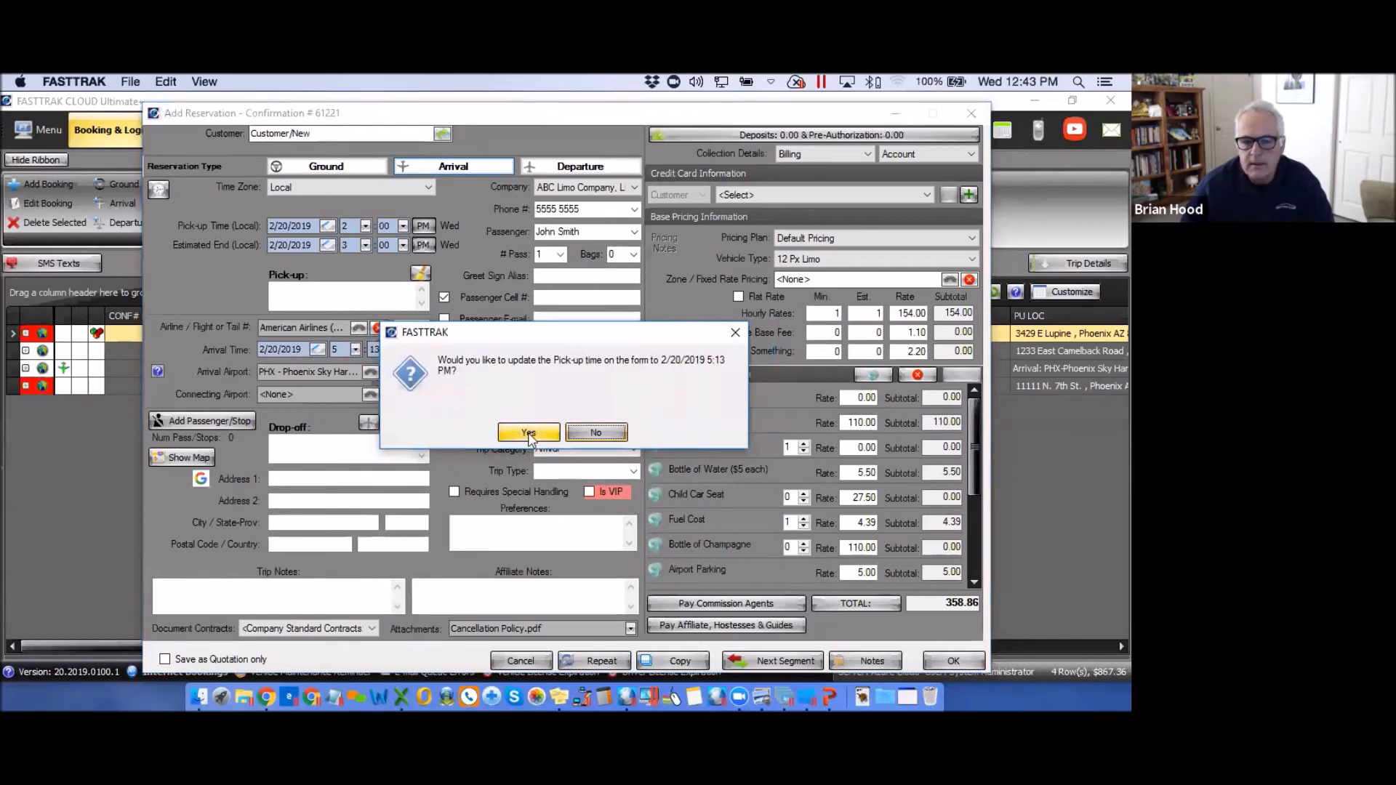
{"action": "left_click", "coordinate": [529, 433]}
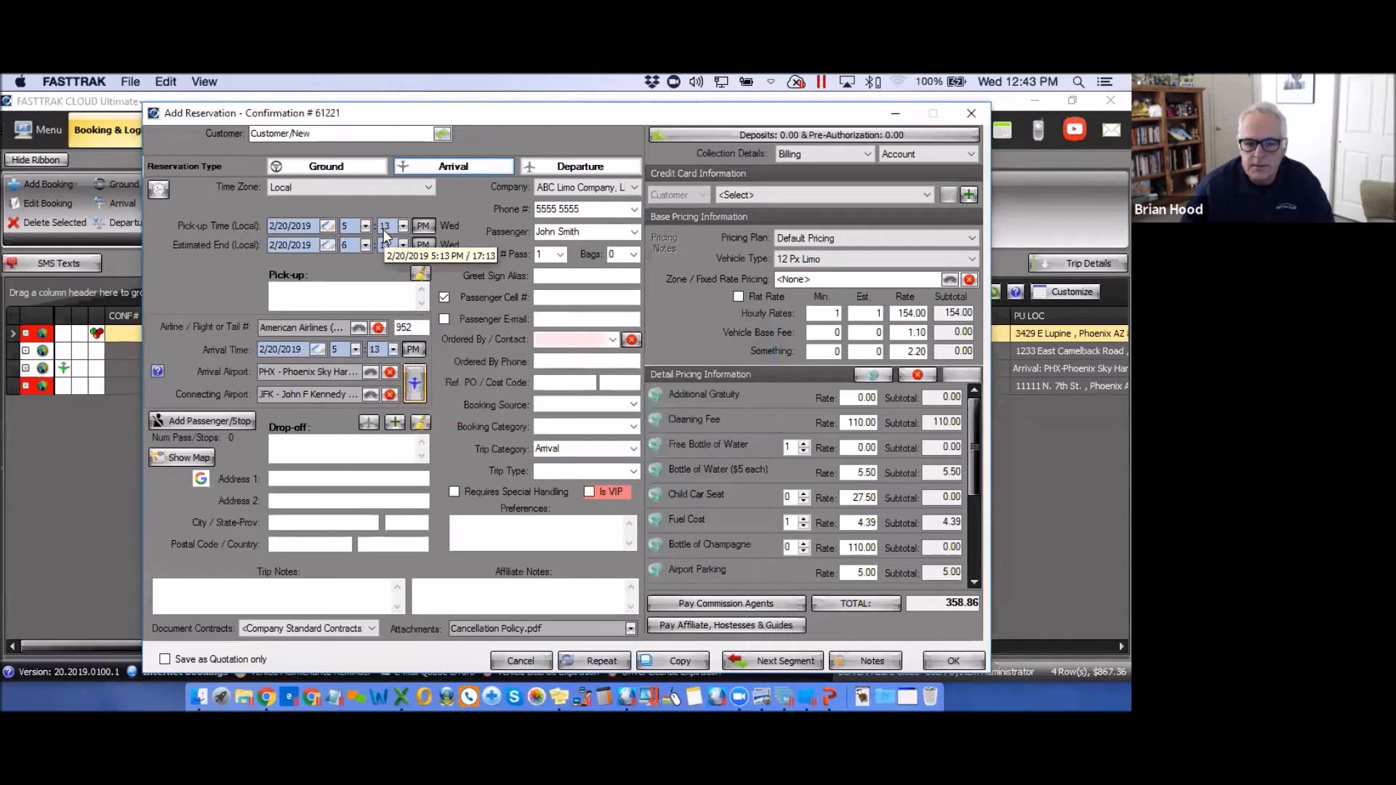
Fill the drop-off address by searching for "pointe" and choosing Pointe Hilton Squaw Peak Resort in Phoenix, AZ
{"action": "left_click", "coordinate": [278, 479]}
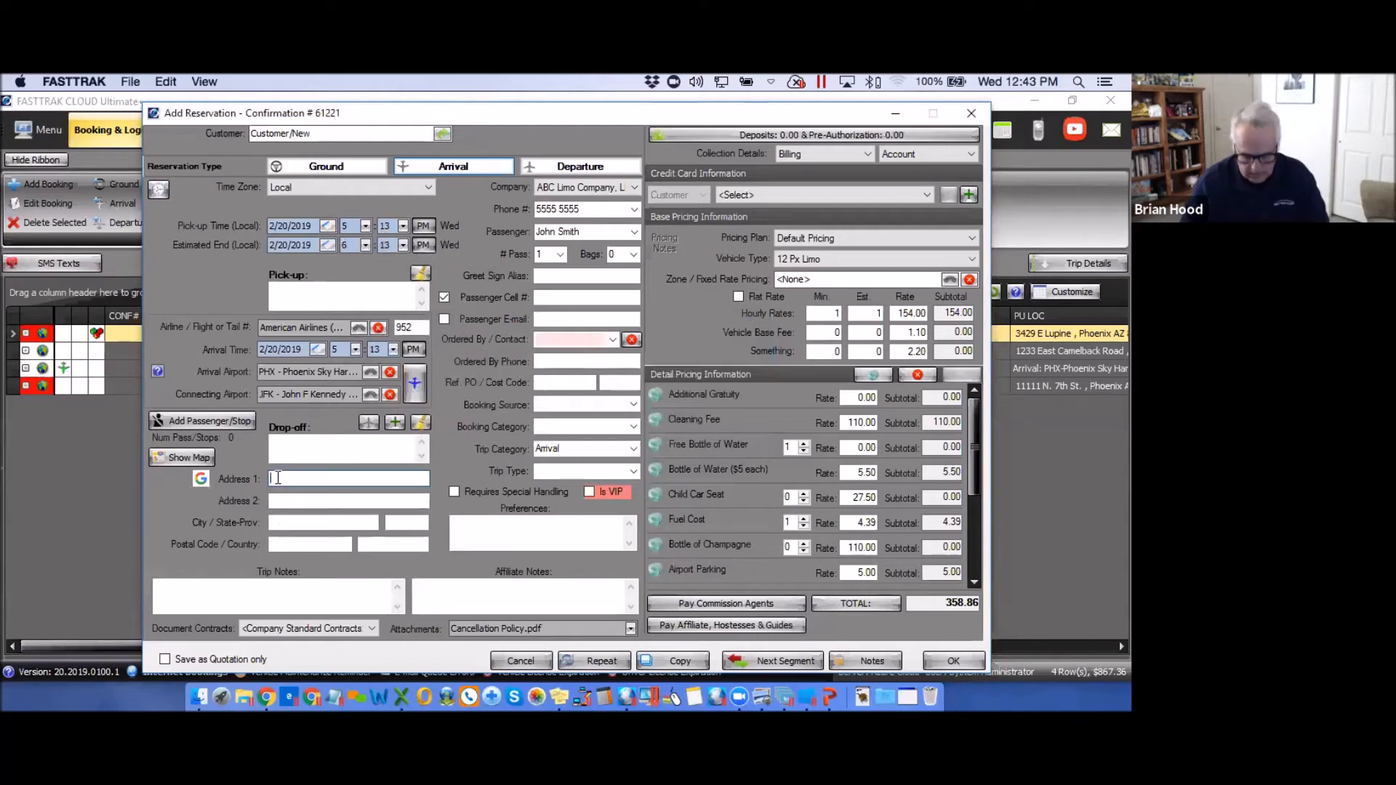
{"action": "type", "text": "pointe"}
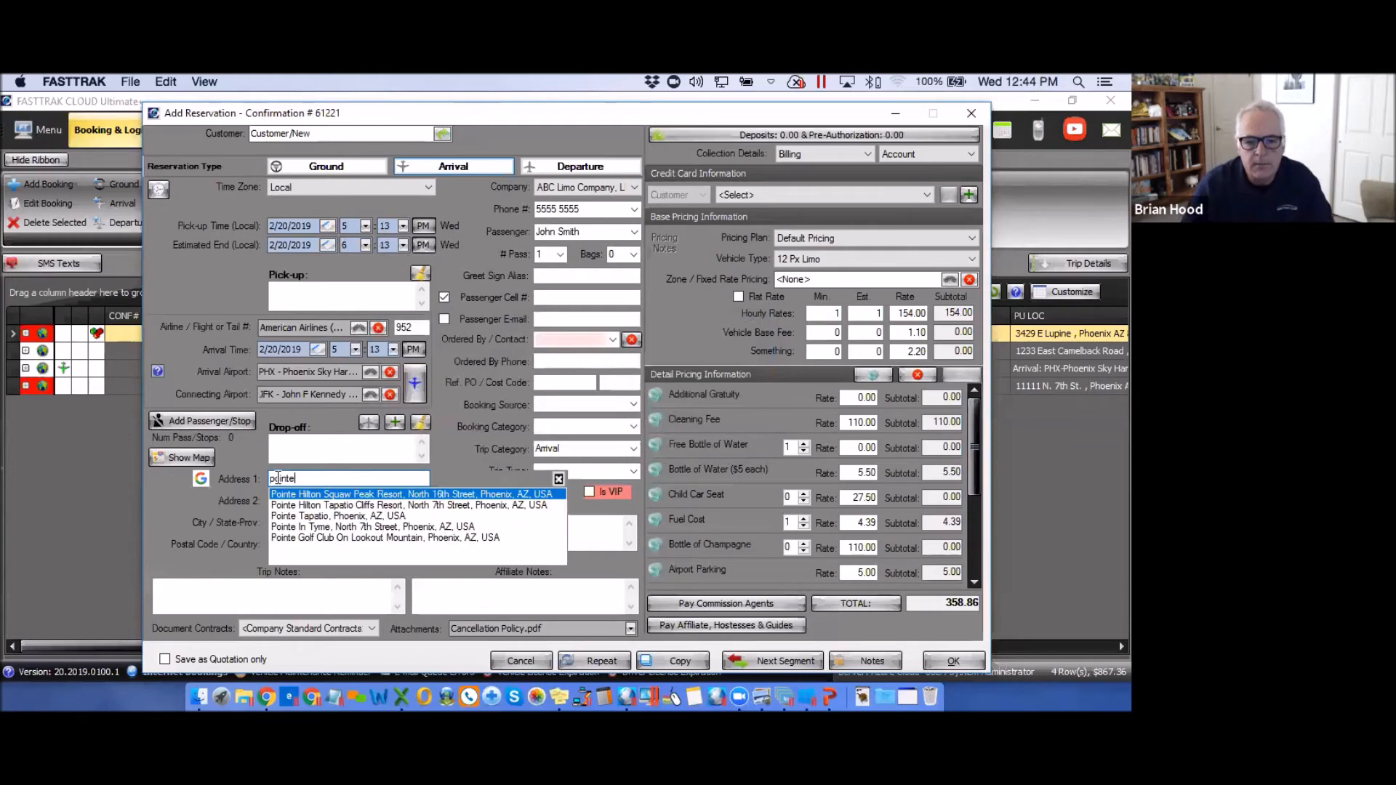
{"action": "left_click", "coordinate": [322, 496]}
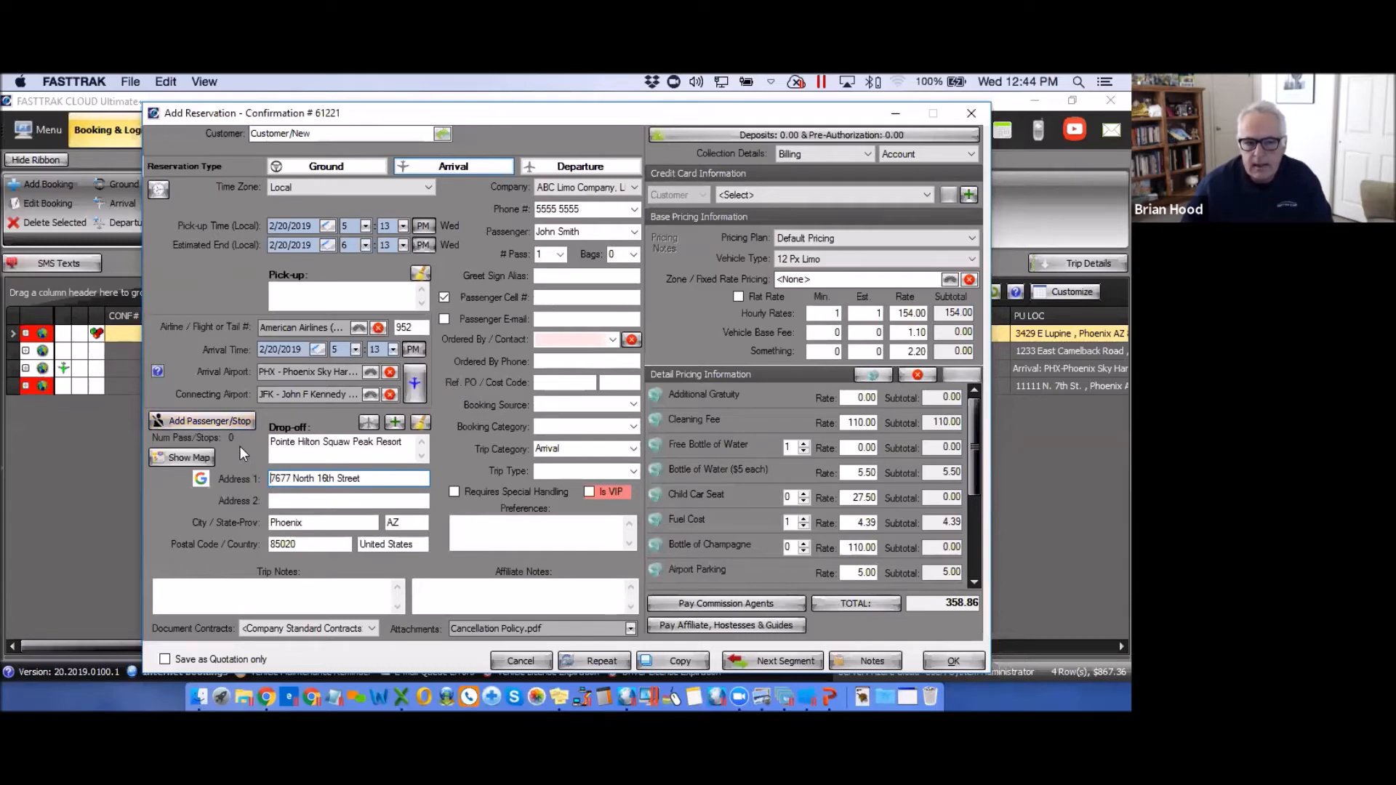
Open the additional passengers and stops and add Biltmore Fashion Park in Phoenix, AZ by searching the first row's address for "biltmore"
{"action": "left_click", "coordinate": [200, 421]}
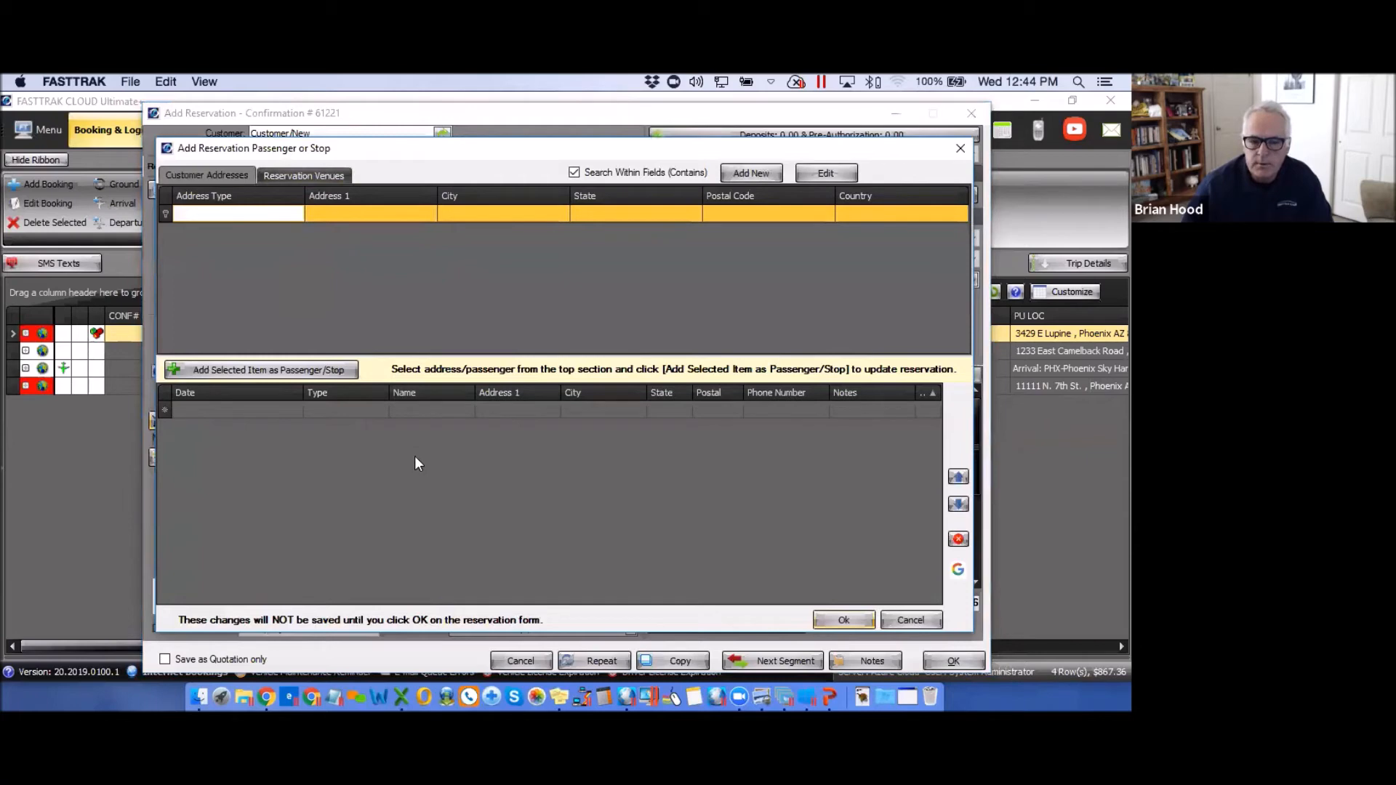
{"action": "left_click", "coordinate": [407, 408]}
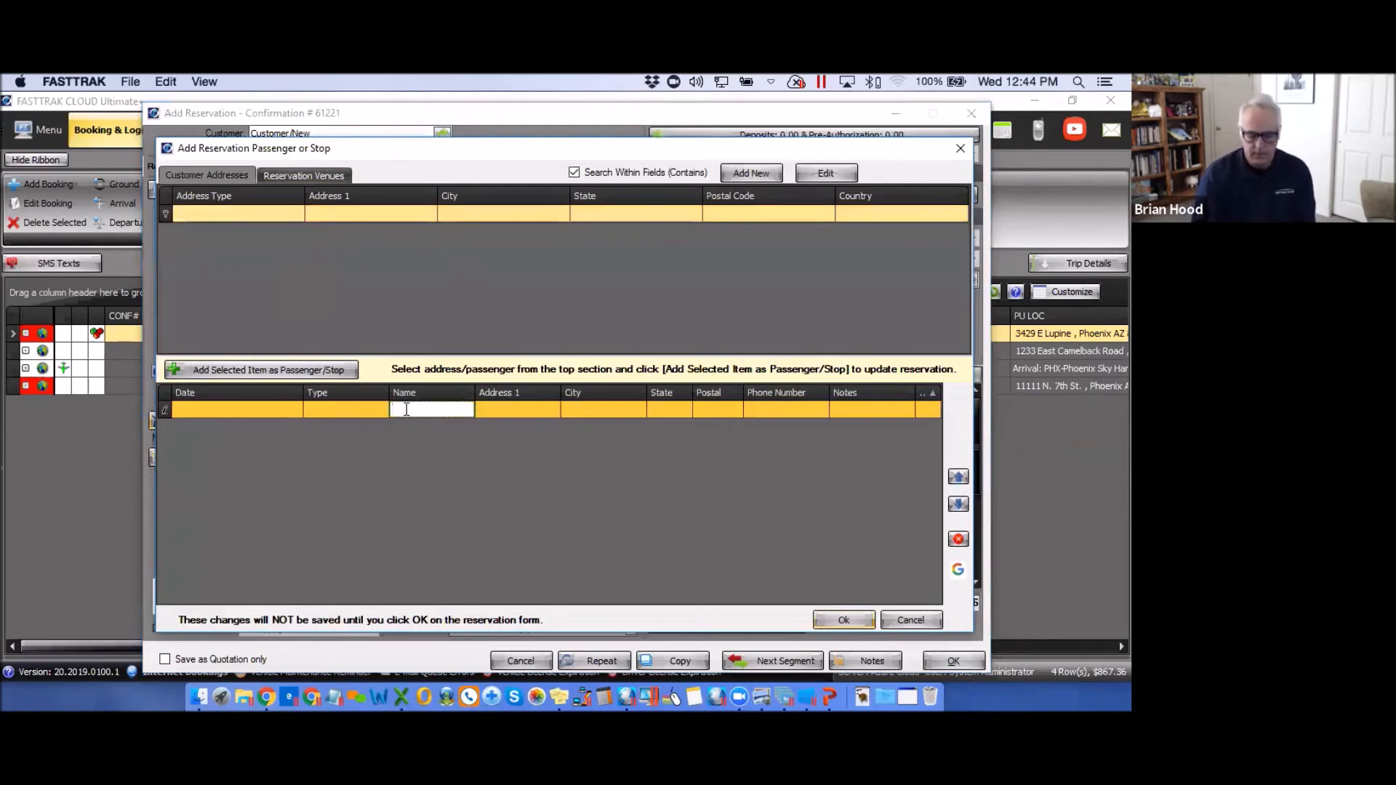
{"action": "type", "text": "bil"}
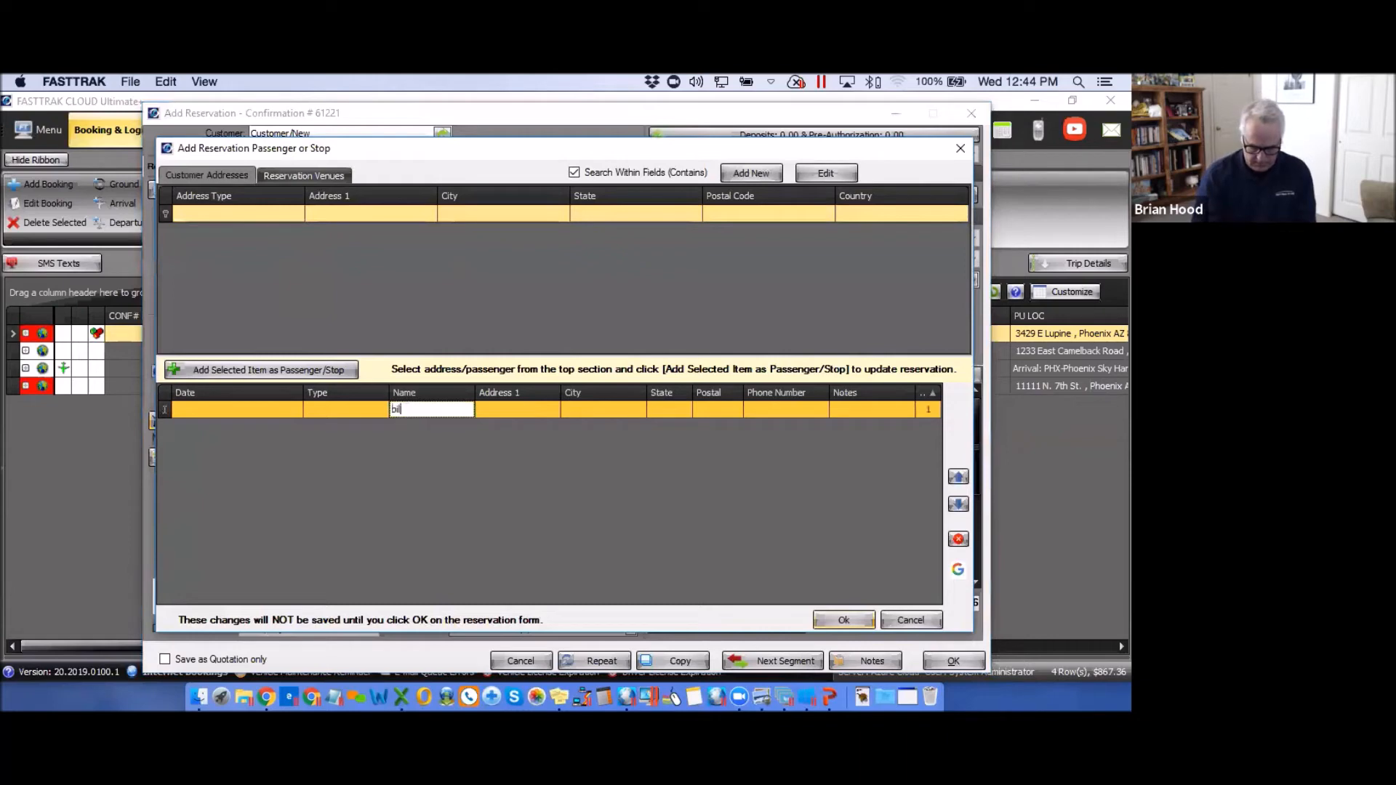
{"action": "type", "text": "tmore"}
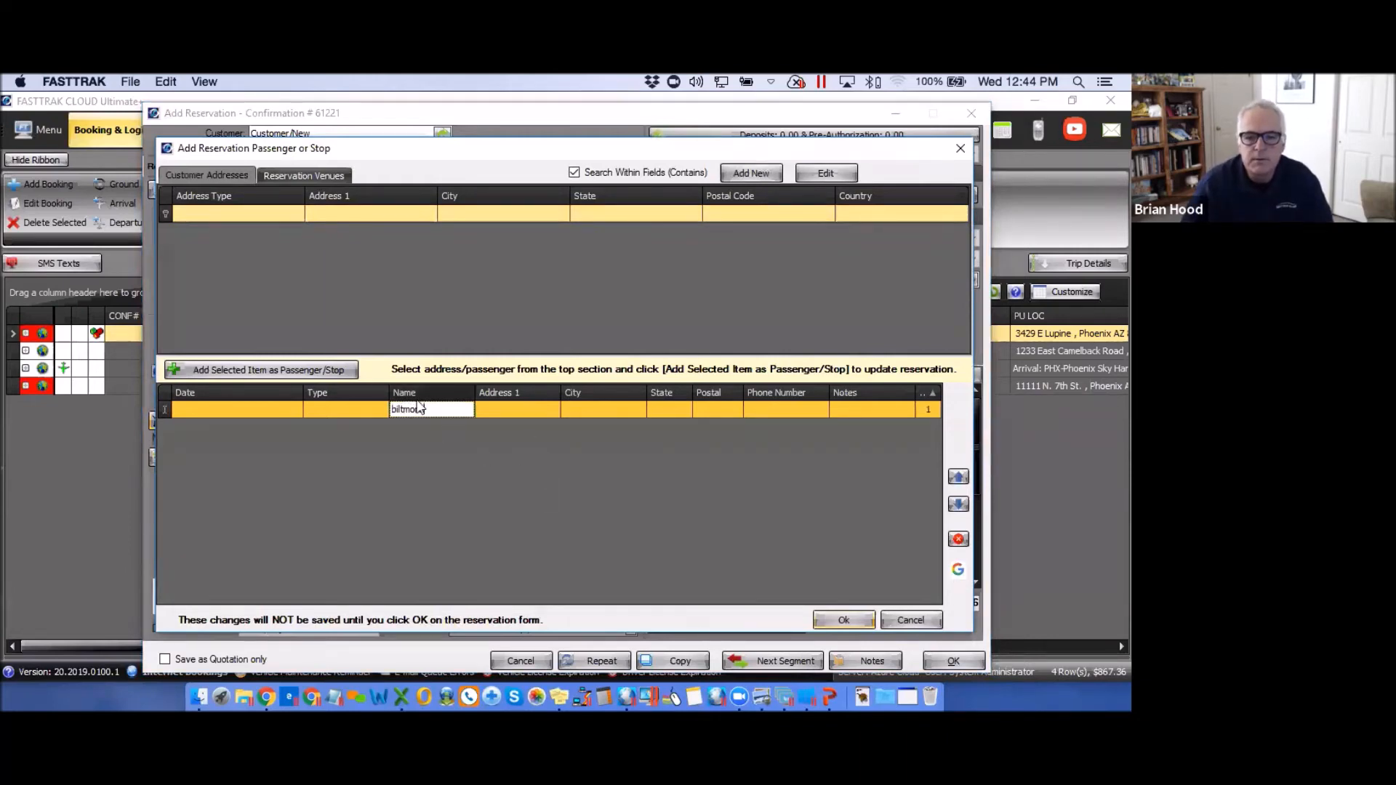
{"action": "left_click_drag", "start_coordinate": [433, 408], "coordinate": [384, 413]}
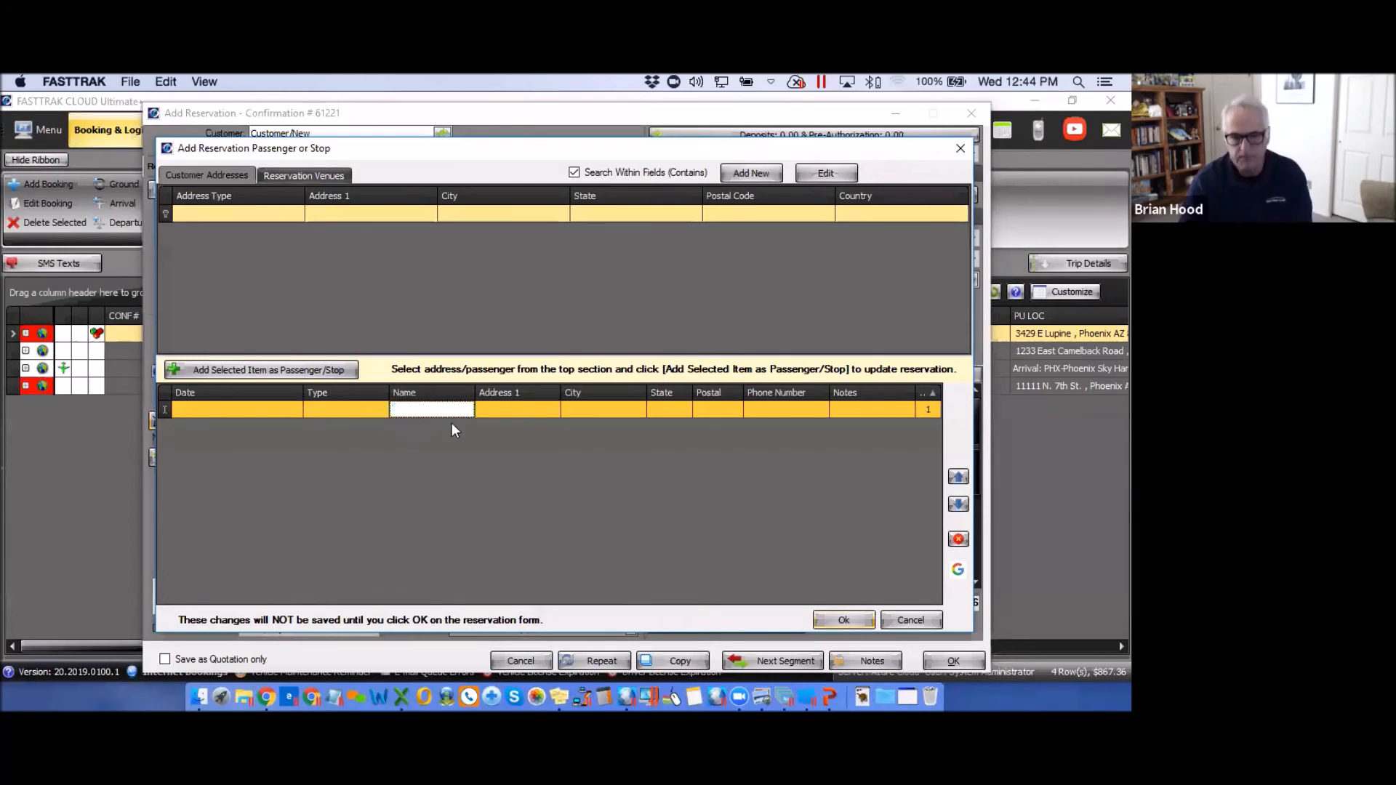
{"action": "left_click", "coordinate": [496, 408]}
{"action": "type", "text": "biltmore"}
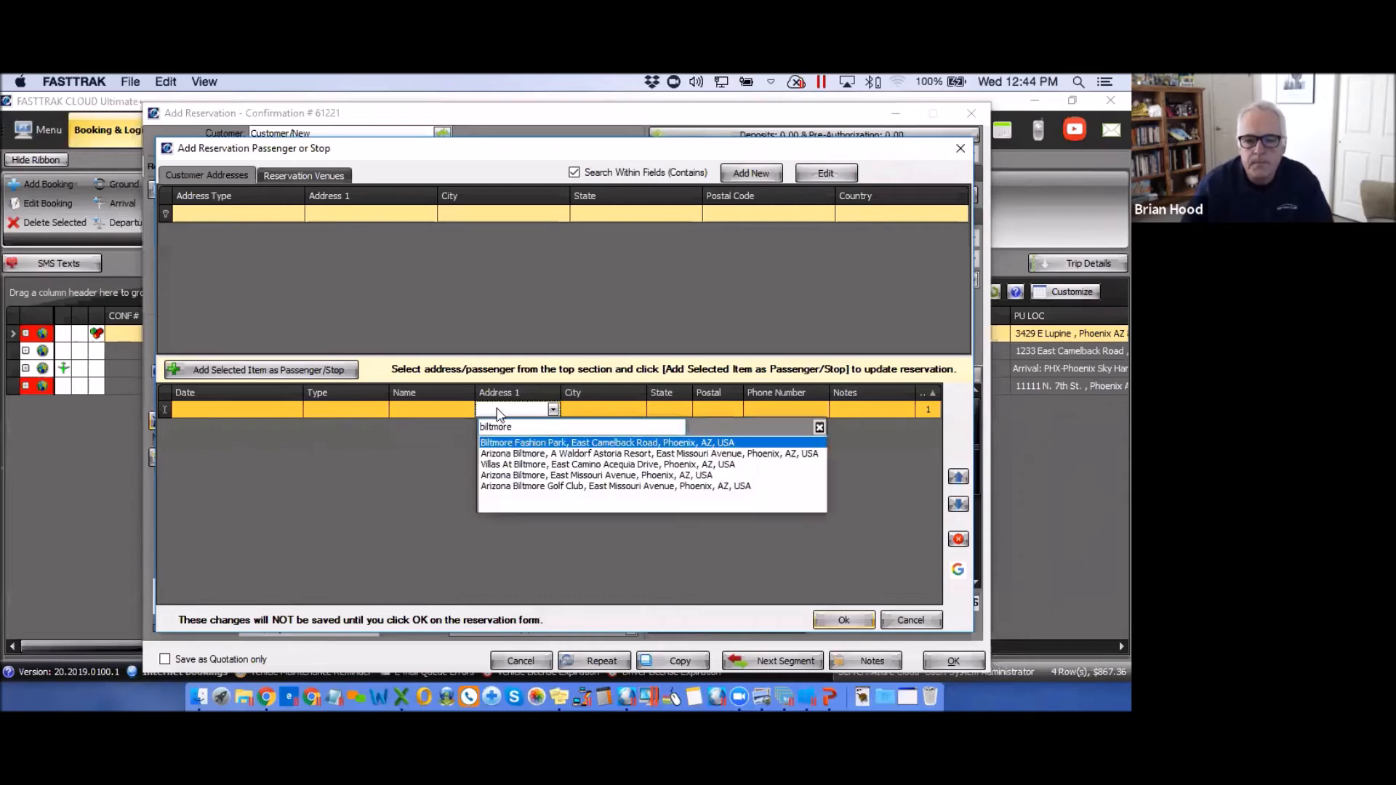
{"action": "left_click", "coordinate": [524, 442]}
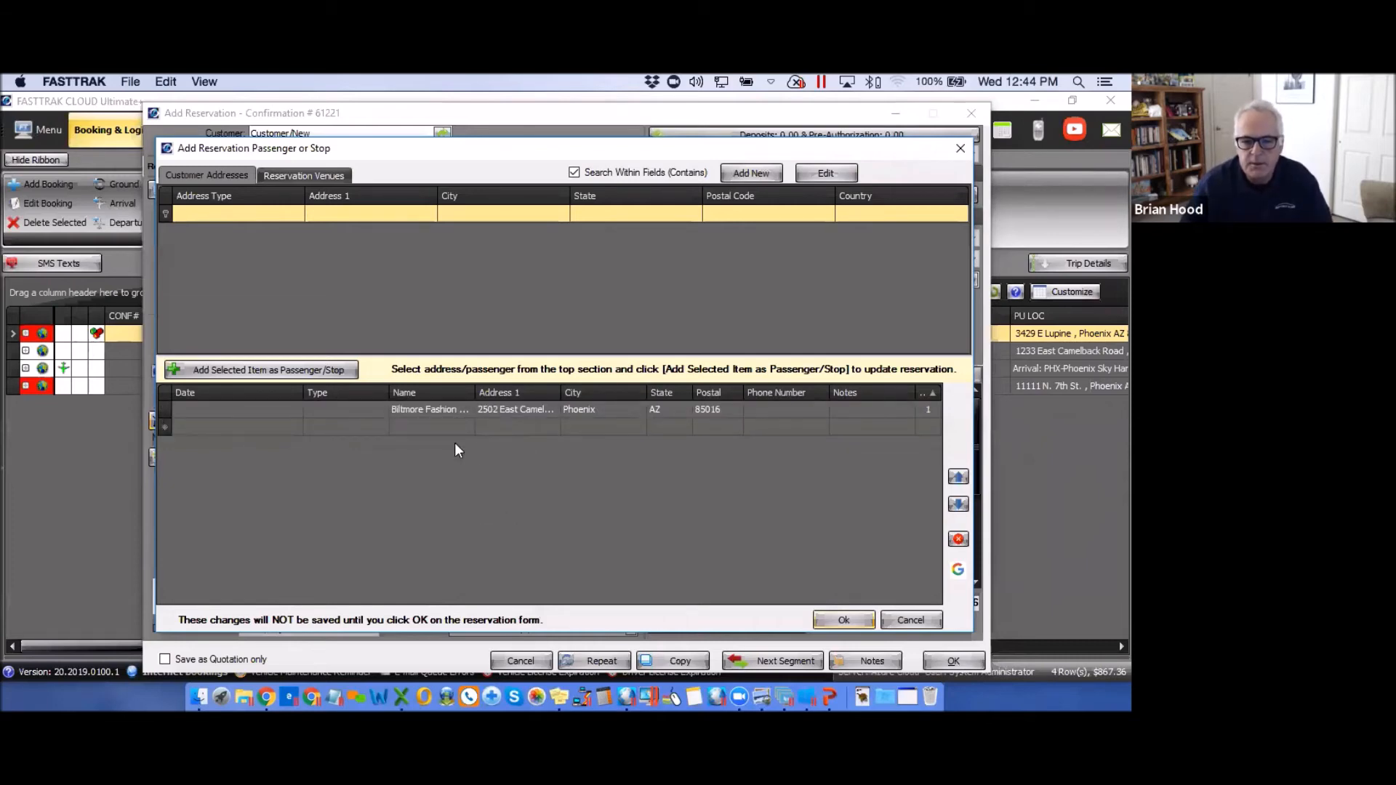
Add a second stop by searching its address for "1234" and choosing the West Bell Road result in Phoenix, AZ
{"action": "left_click", "coordinate": [498, 428]}
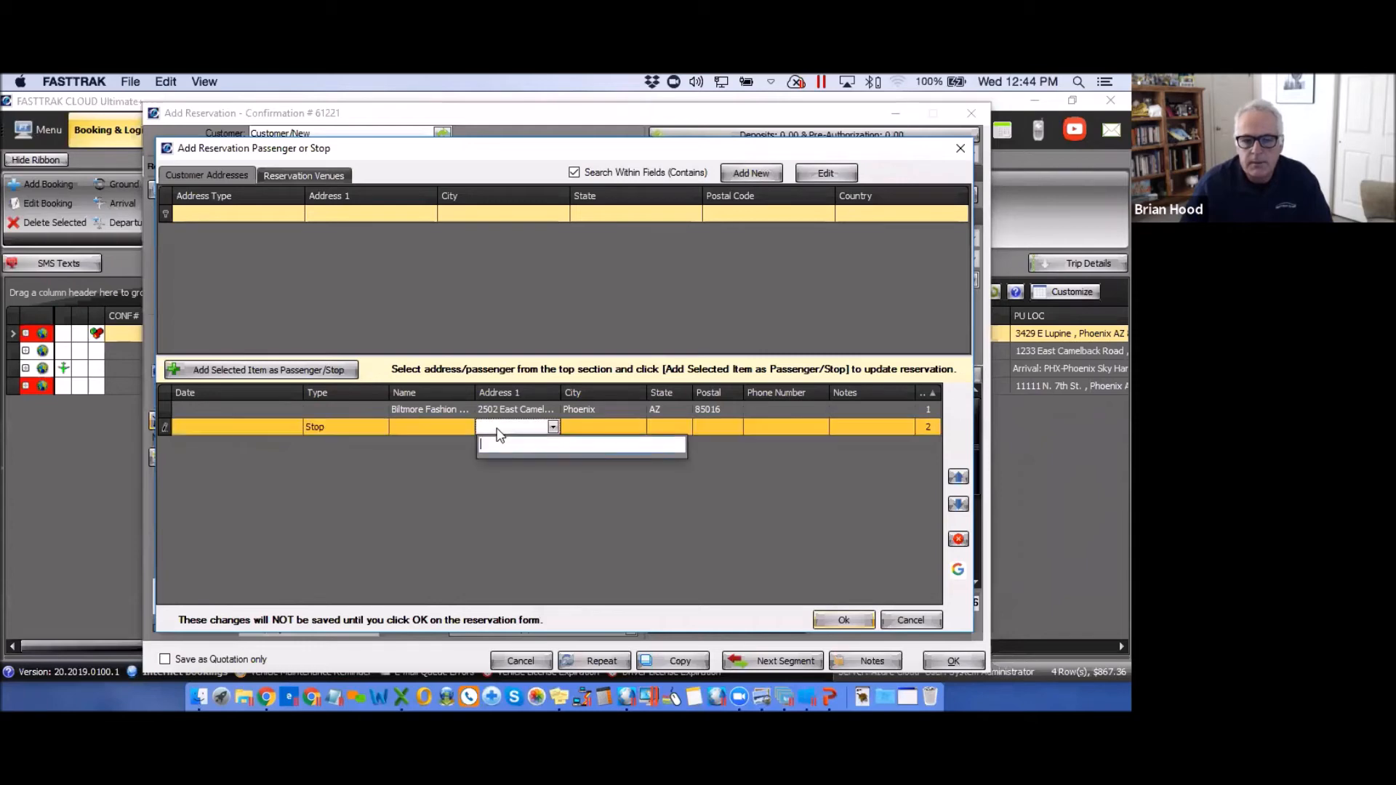
{"action": "type", "text": "1234"}
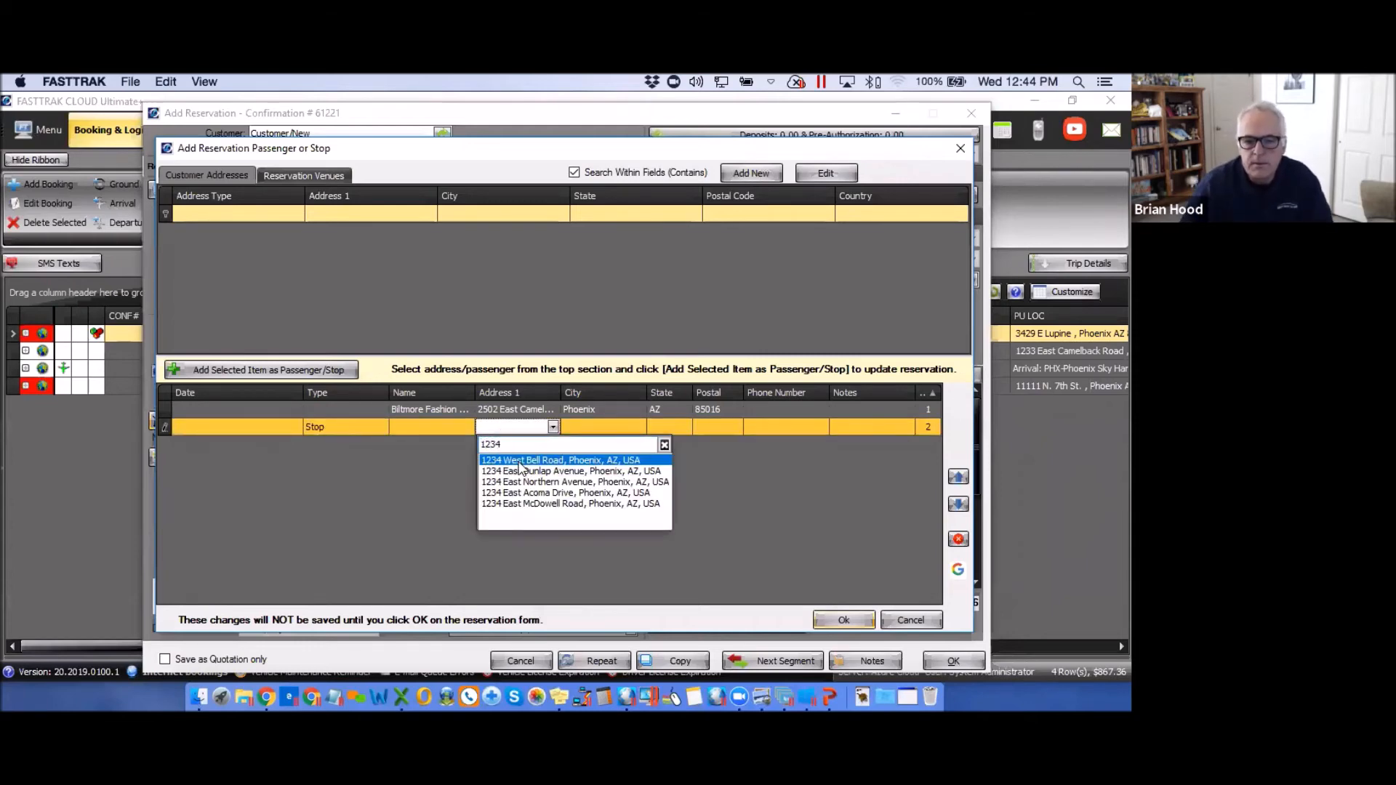
{"action": "left_click", "coordinate": [521, 461]}
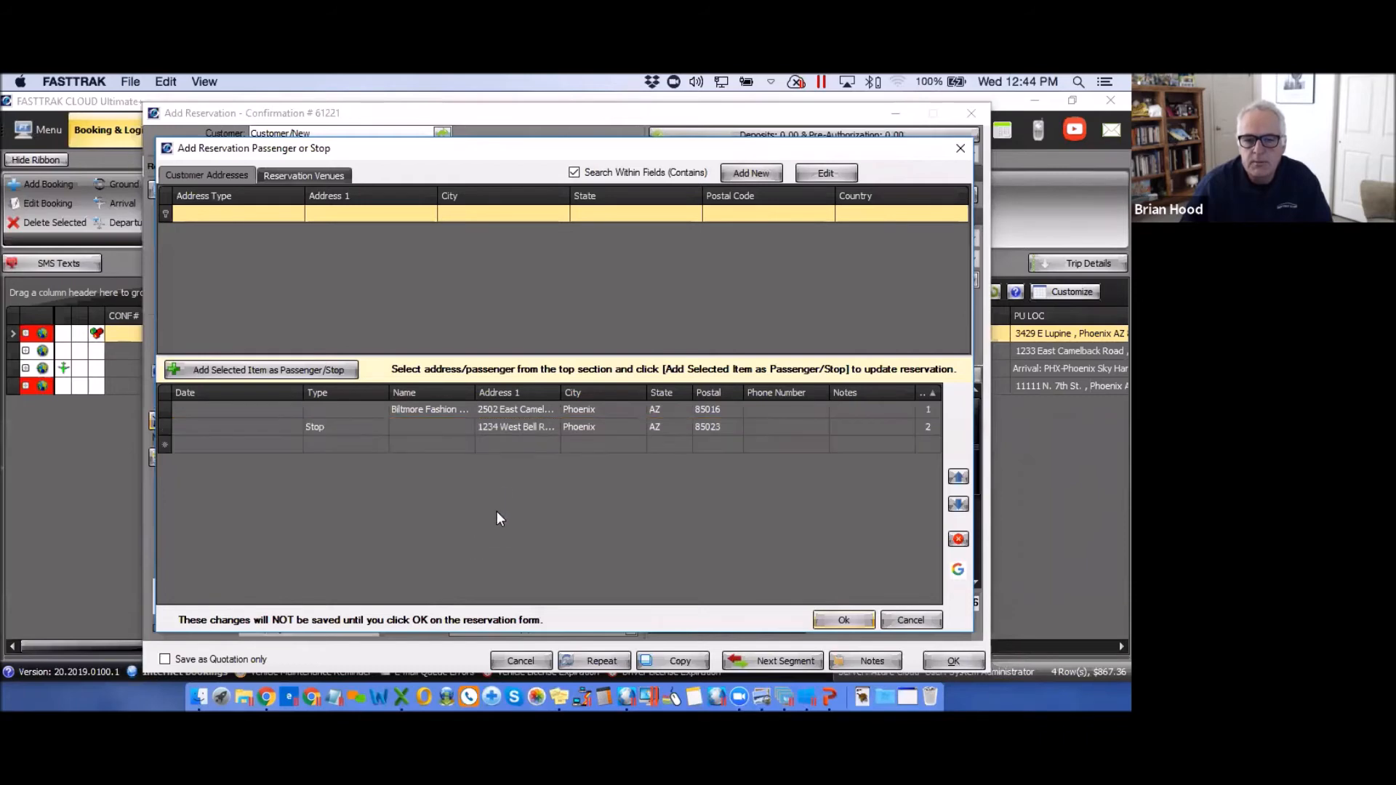
Move the West Bell Road stop above the Biltmore Fashion Park stop and return it to second place
{"action": "left_click", "coordinate": [532, 428]}
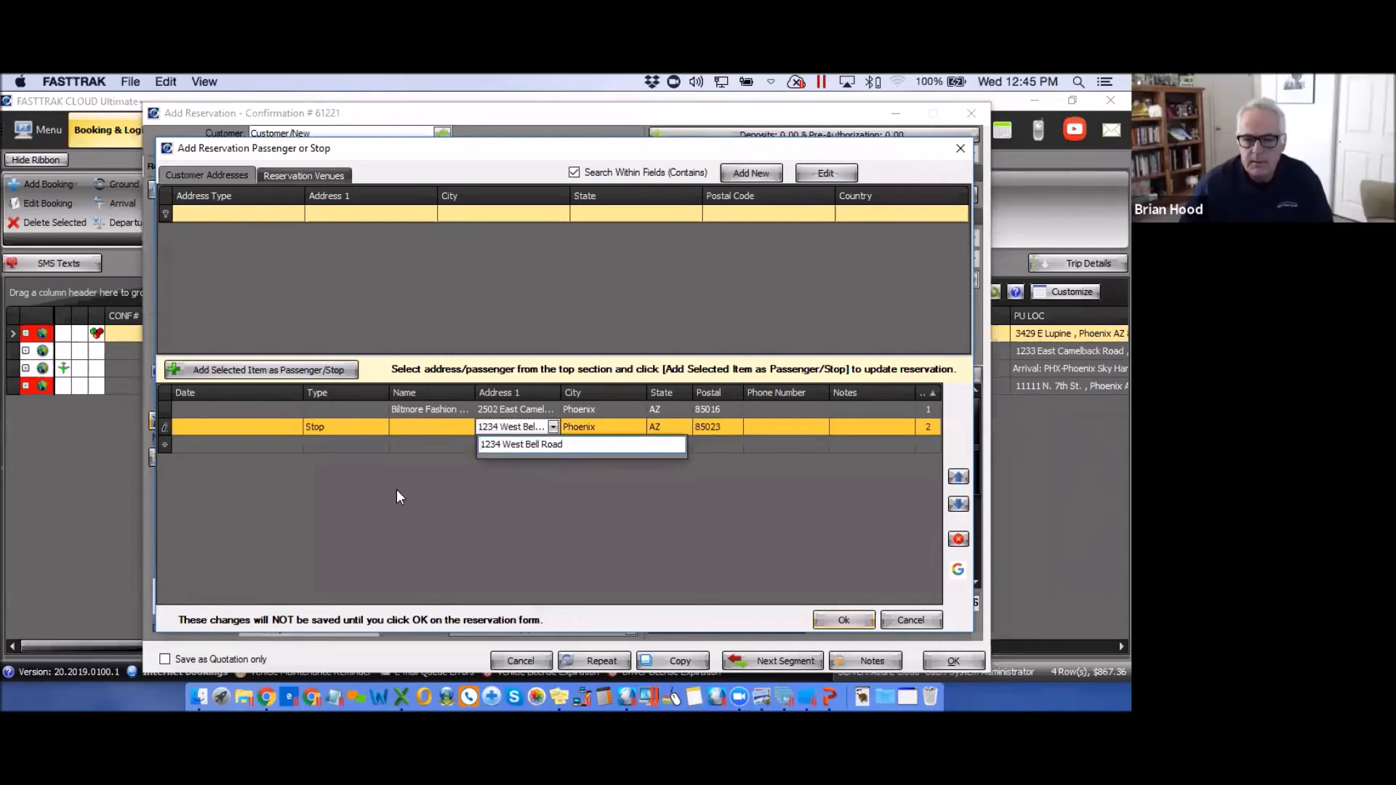
{"action": "left_click", "coordinate": [536, 510]}
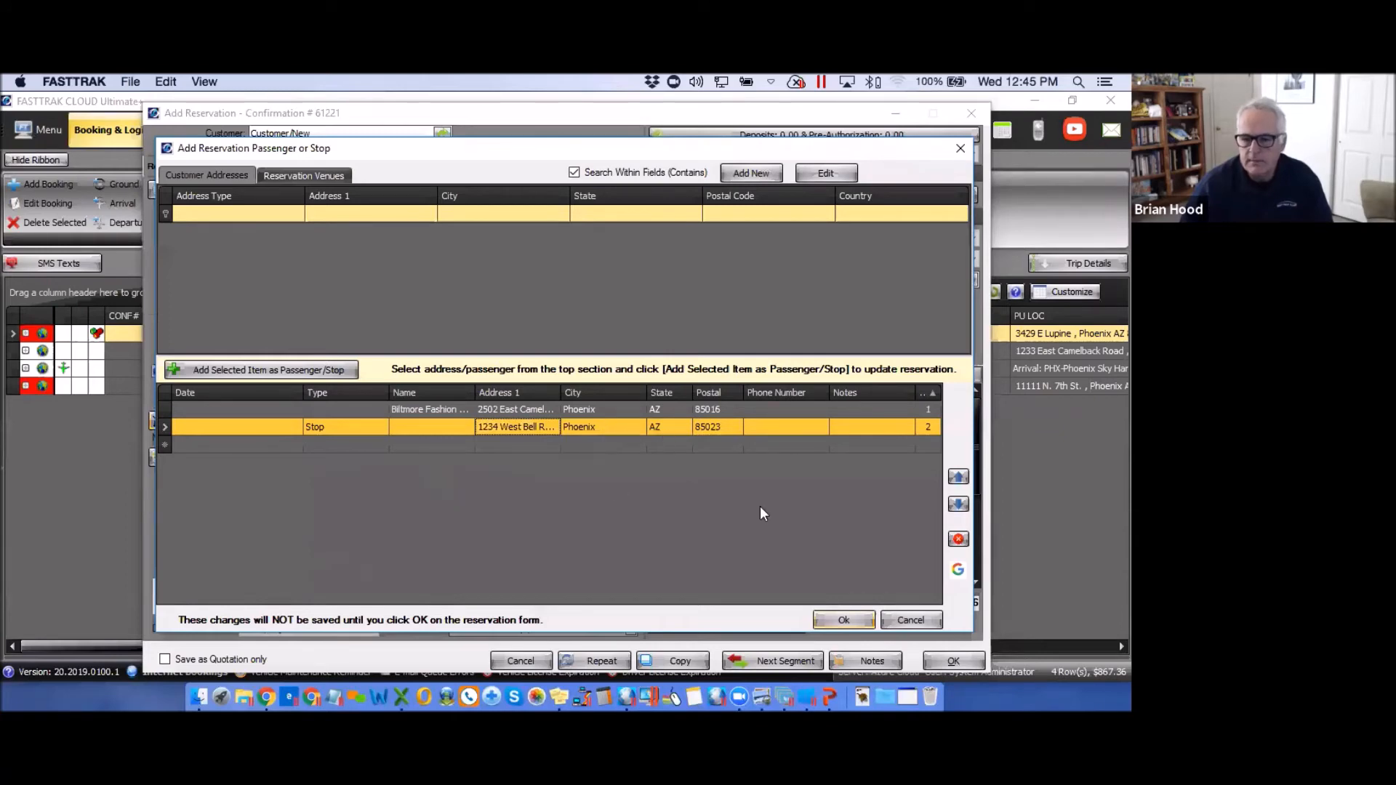
{"action": "left_click", "coordinate": [959, 478]}
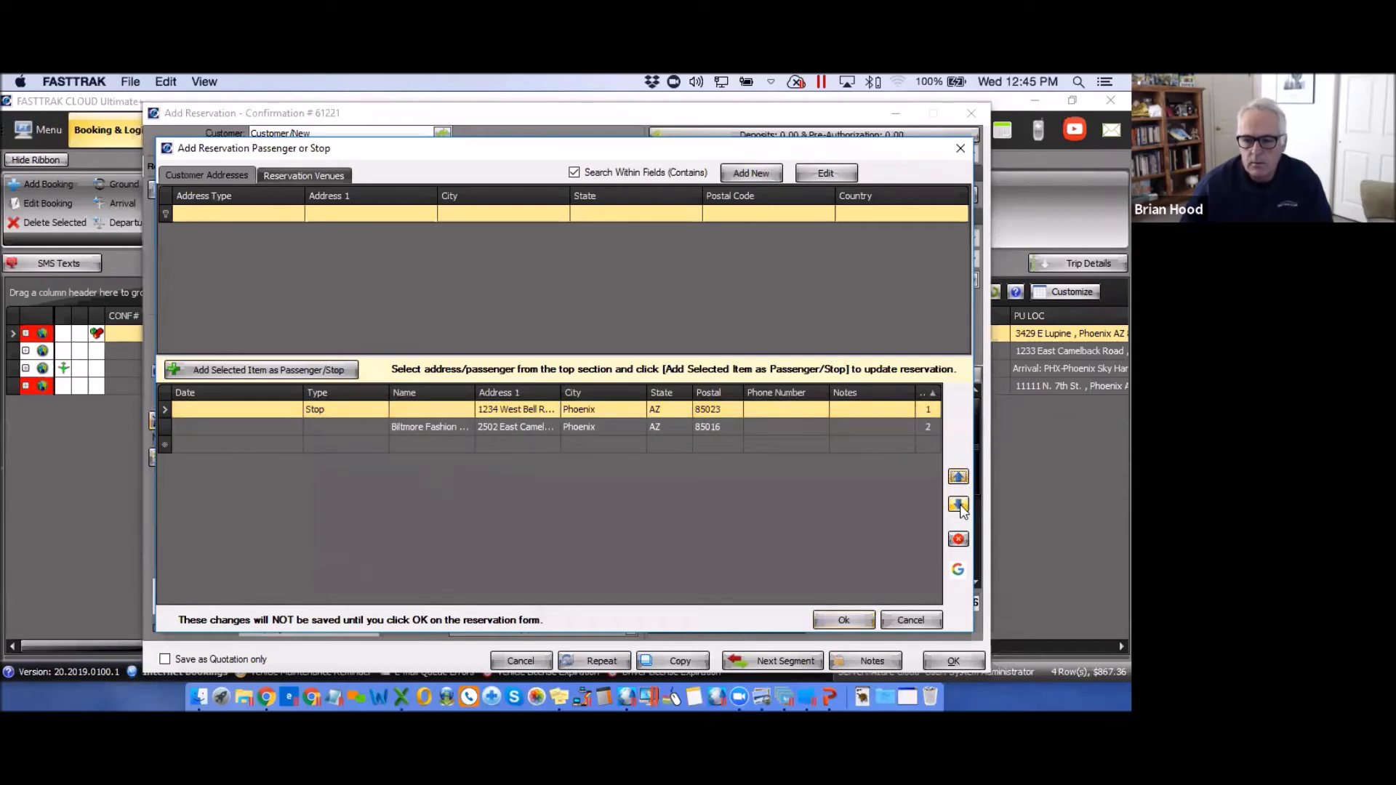
{"action": "left_click", "coordinate": [959, 504]}
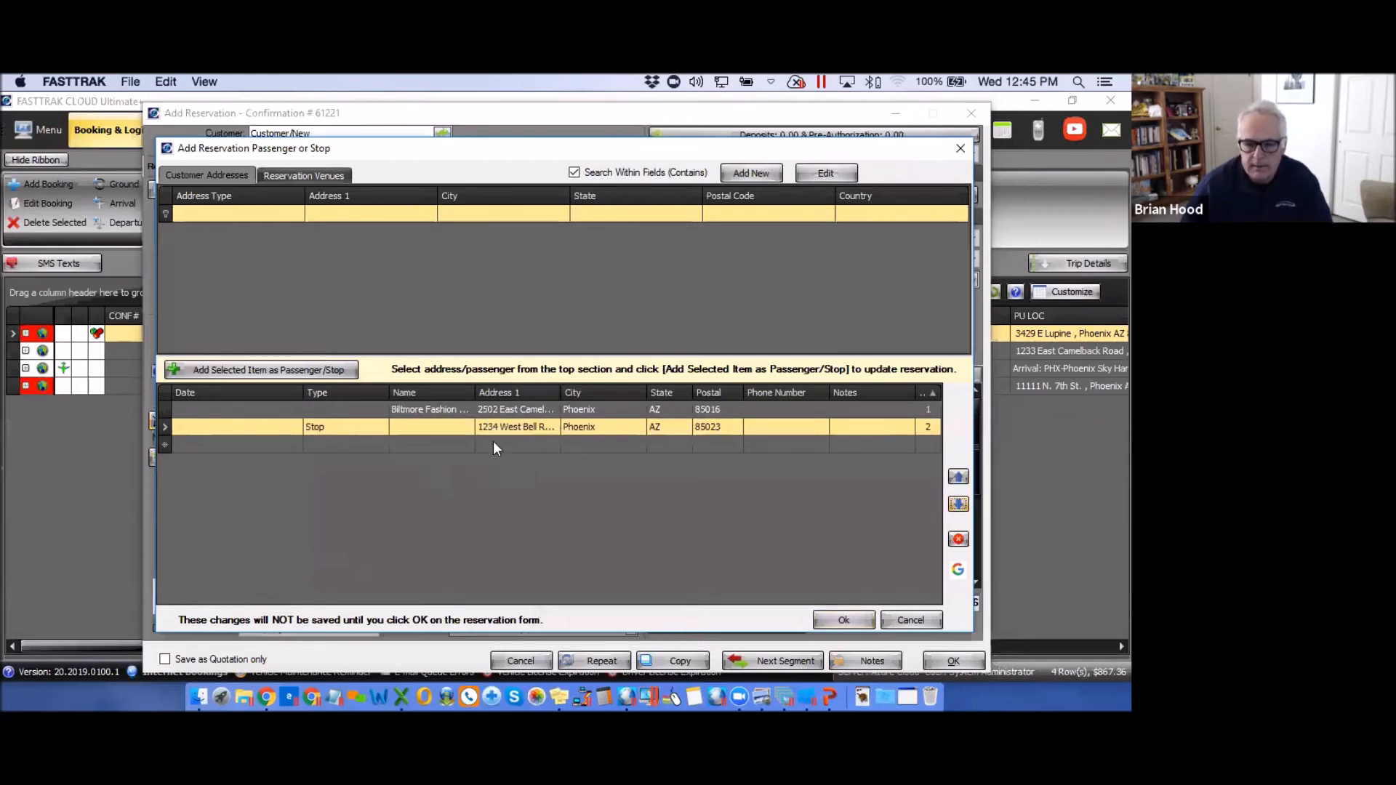
Switch off the Google address lookup, try entering "tttt" as a third stop's address, and clear that text
{"action": "left_click", "coordinate": [959, 570]}
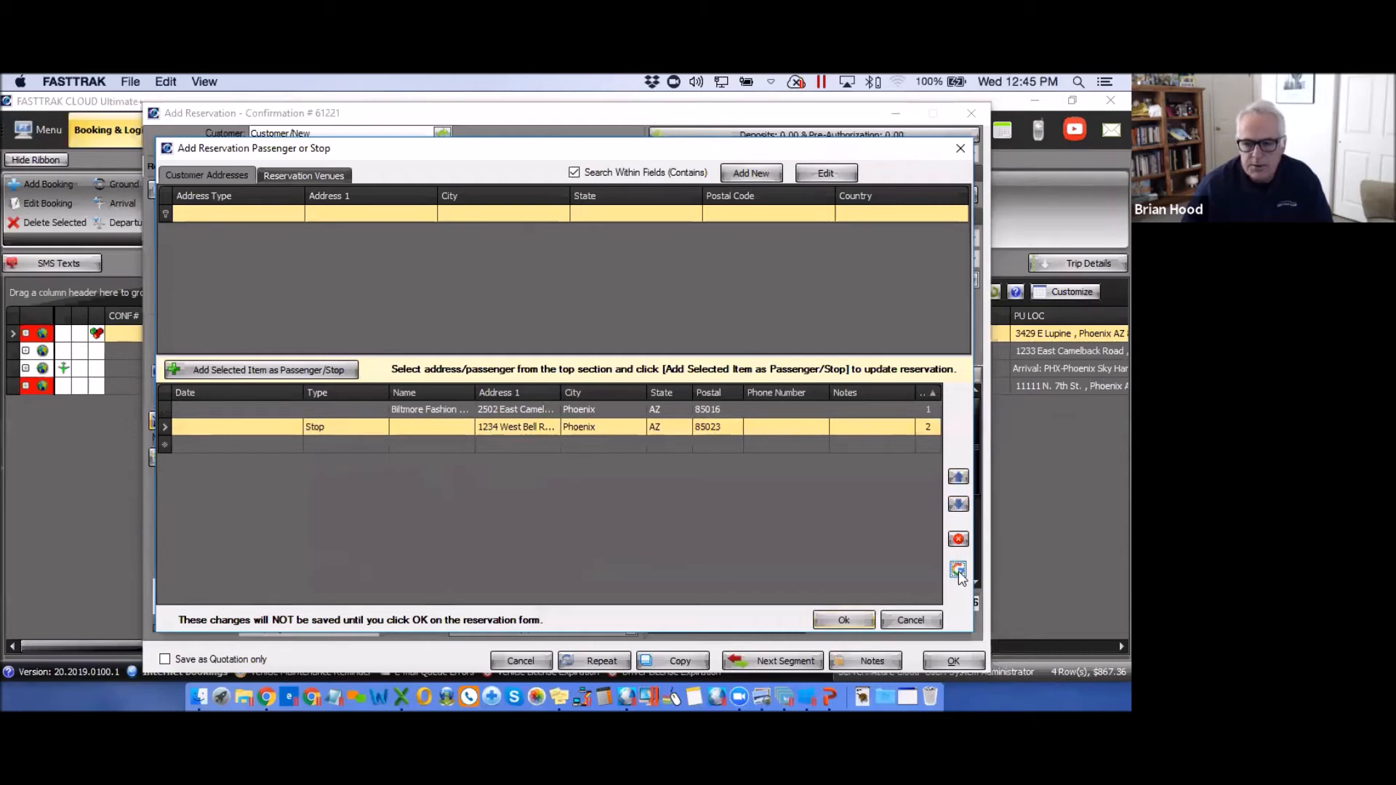
{"action": "left_click", "coordinate": [491, 445]}
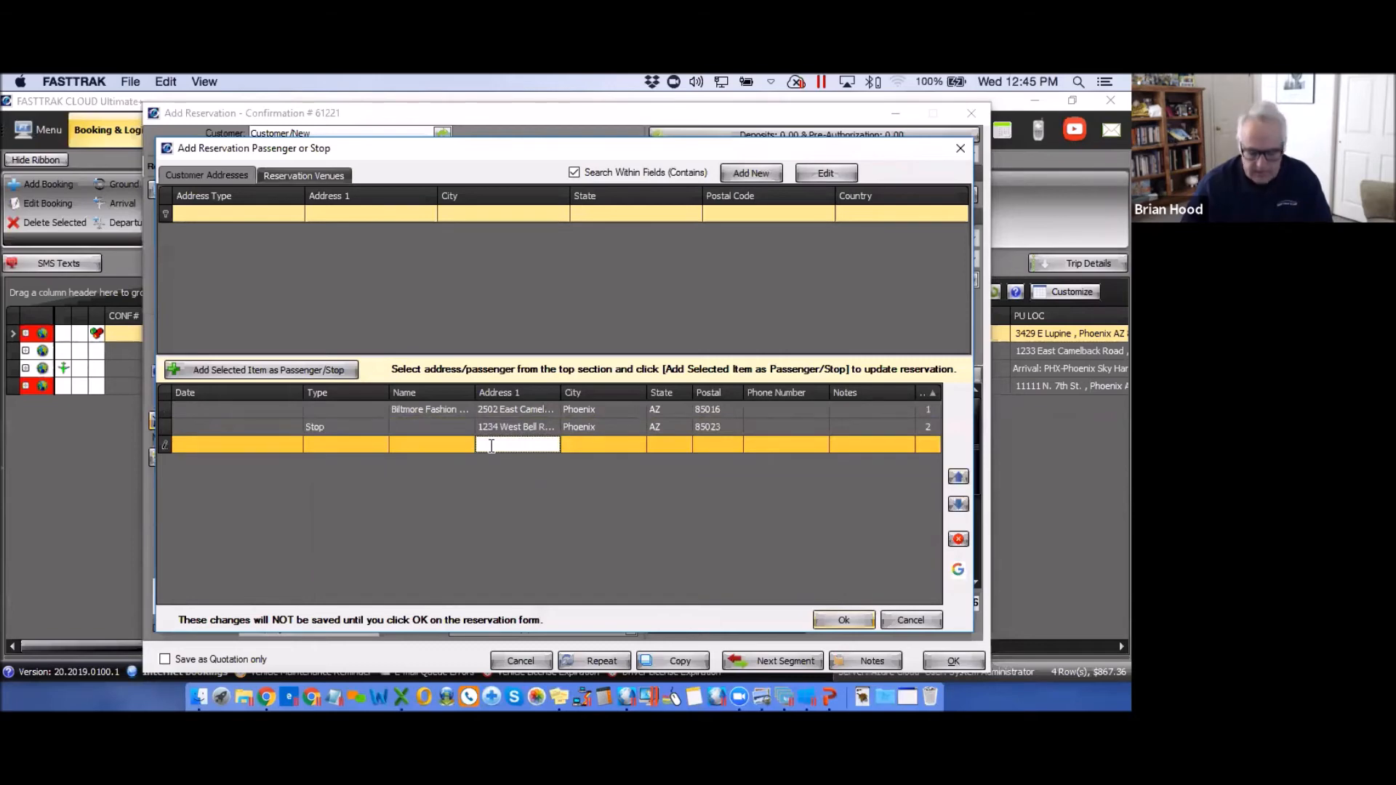
{"action": "type", "text": "tttt"}
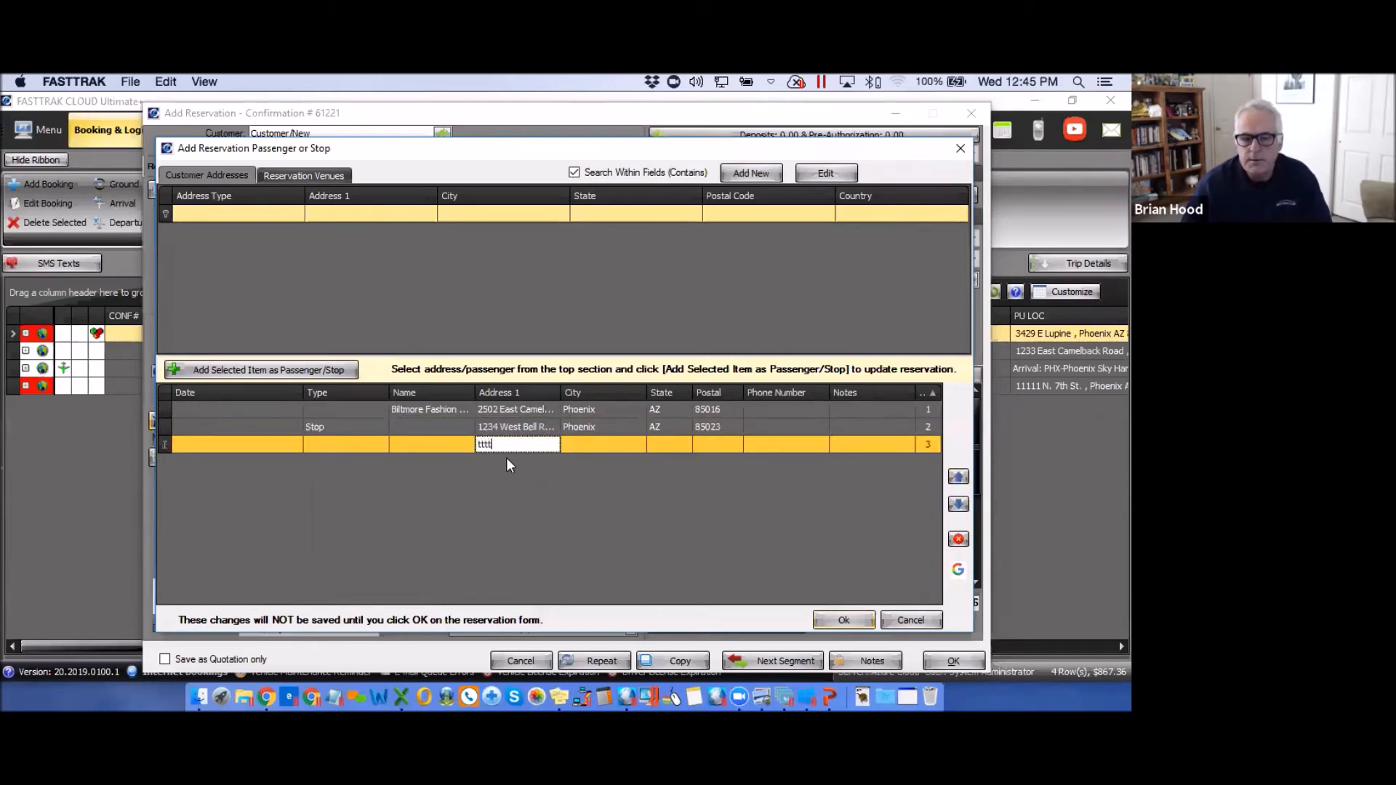
{"action": "key", "text": "BackSpace"}
{"action": "key", "text": "BackSpace"}
{"action": "key", "text": "BackSpace"}
{"action": "key", "text": "BackSpace"}
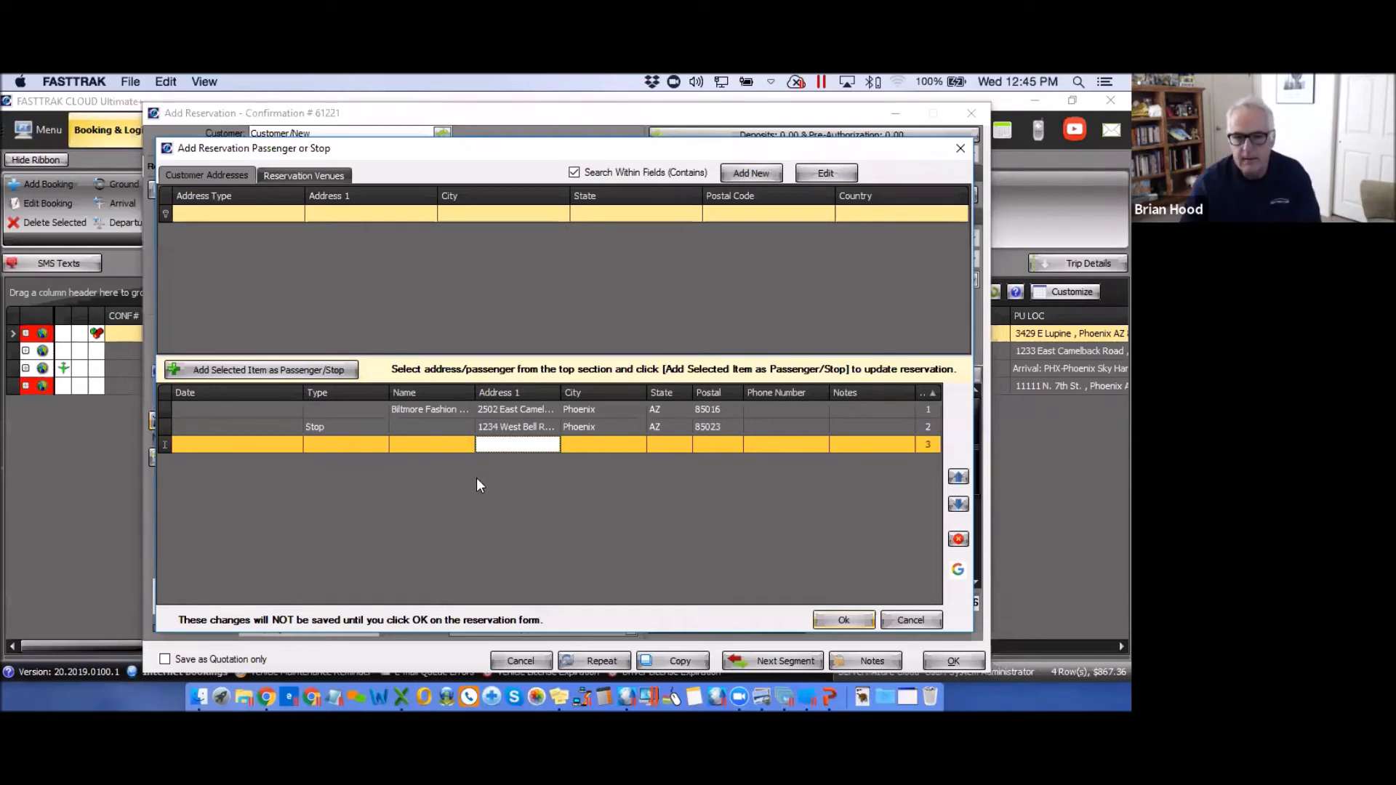
Delete the empty third stop from the reservation's stop list
{"action": "left_click", "coordinate": [528, 512]}
{"action": "left_click", "coordinate": [594, 447]}
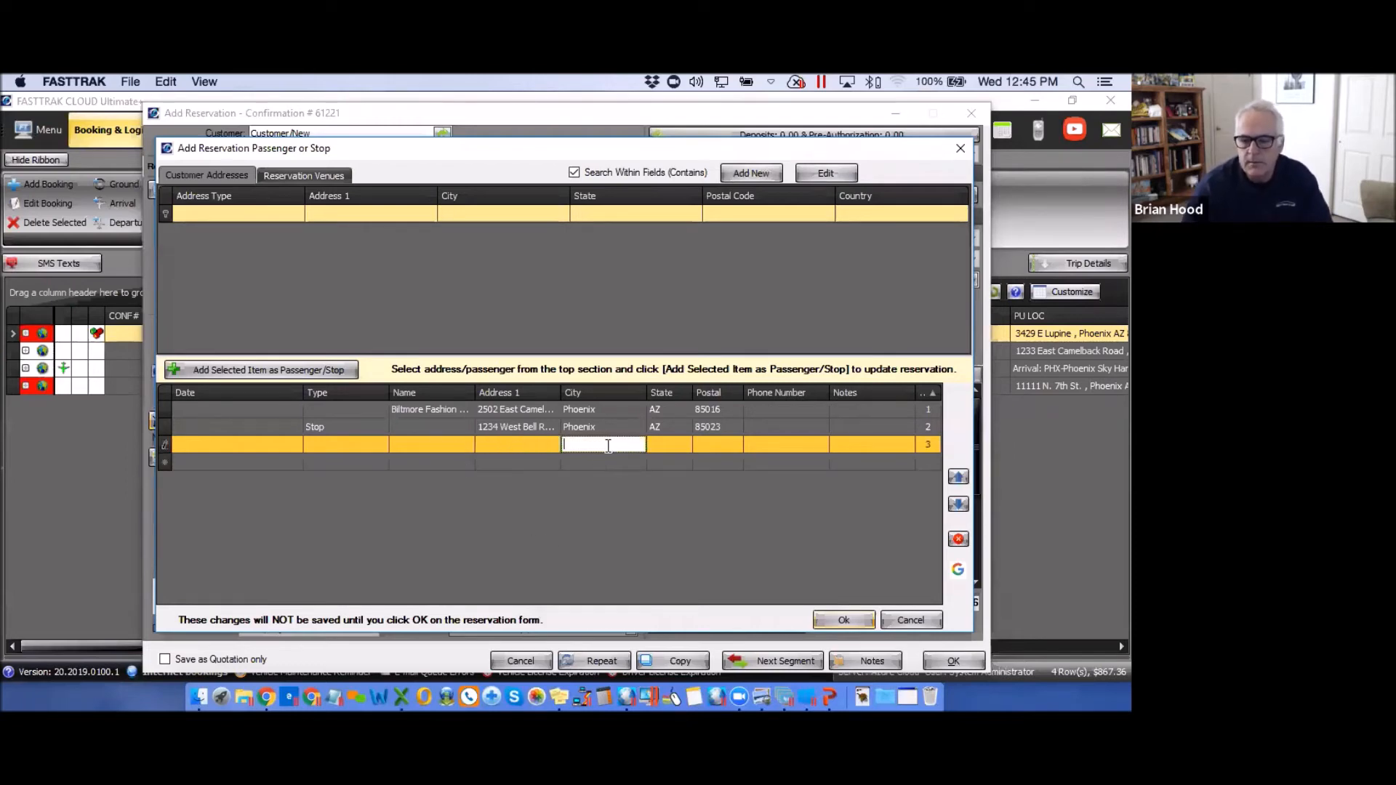
{"action": "left_click", "coordinate": [958, 541]}
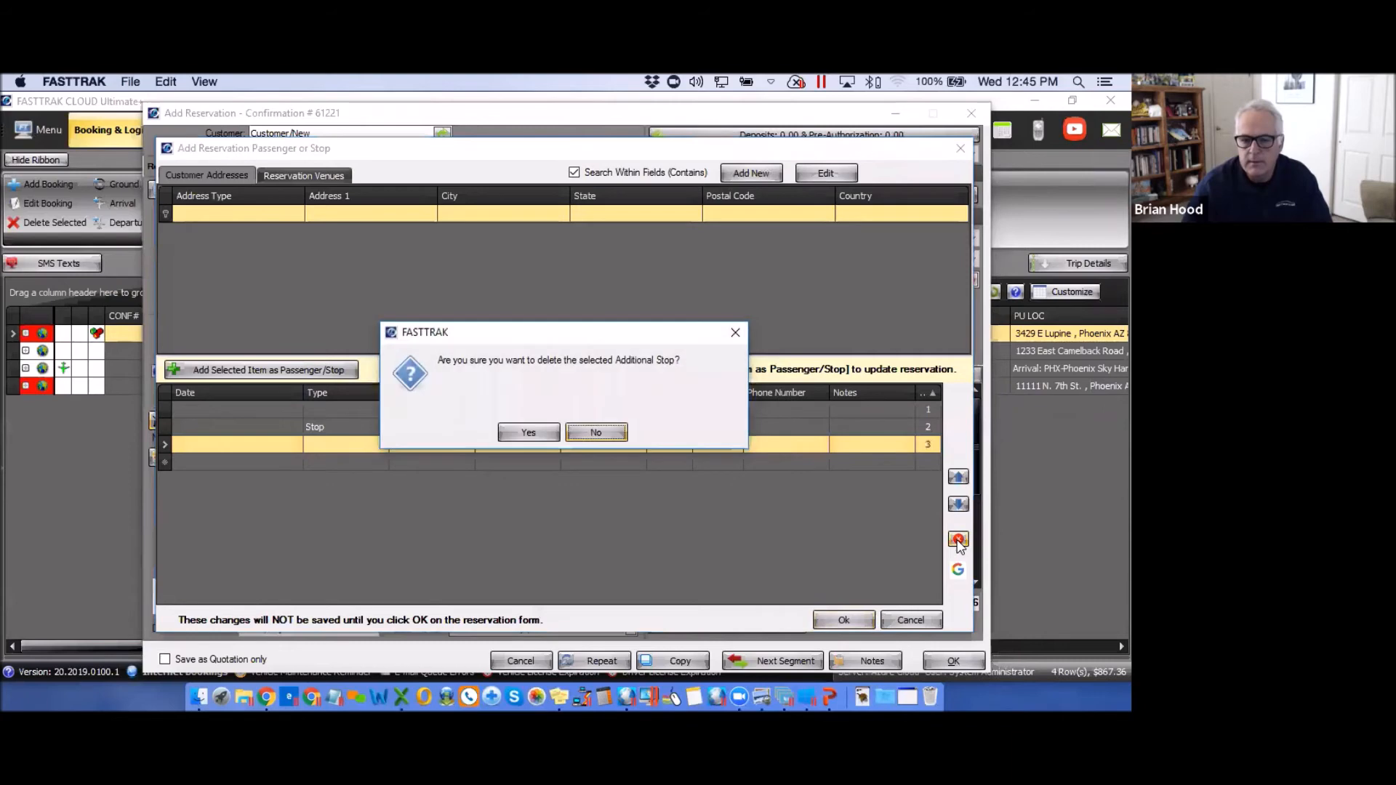
{"action": "left_click", "coordinate": [528, 433]}
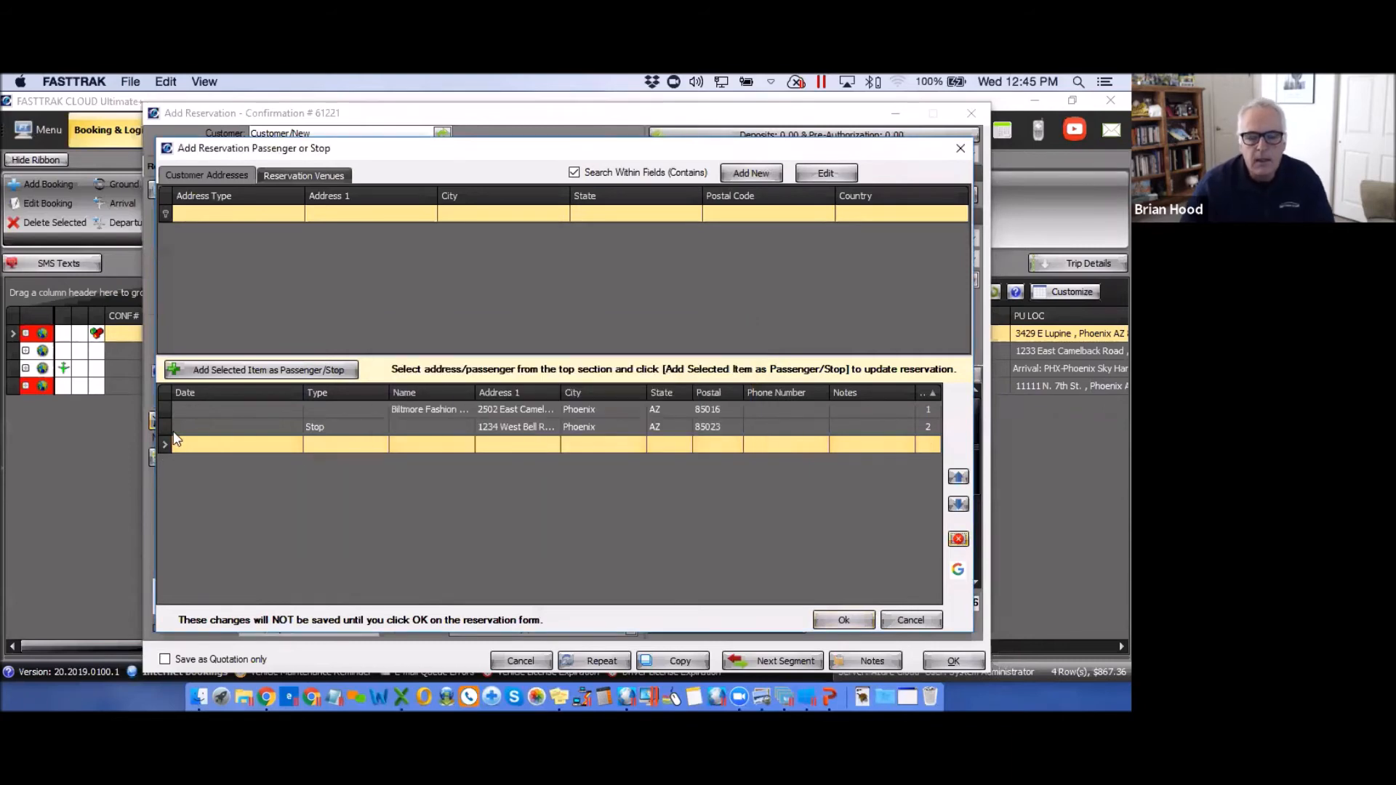
Examine the type choices, phone number field and notes field of the Biltmore Fashion Park stop
{"action": "left_click", "coordinate": [322, 410]}
{"action": "left_click", "coordinate": [381, 410]}
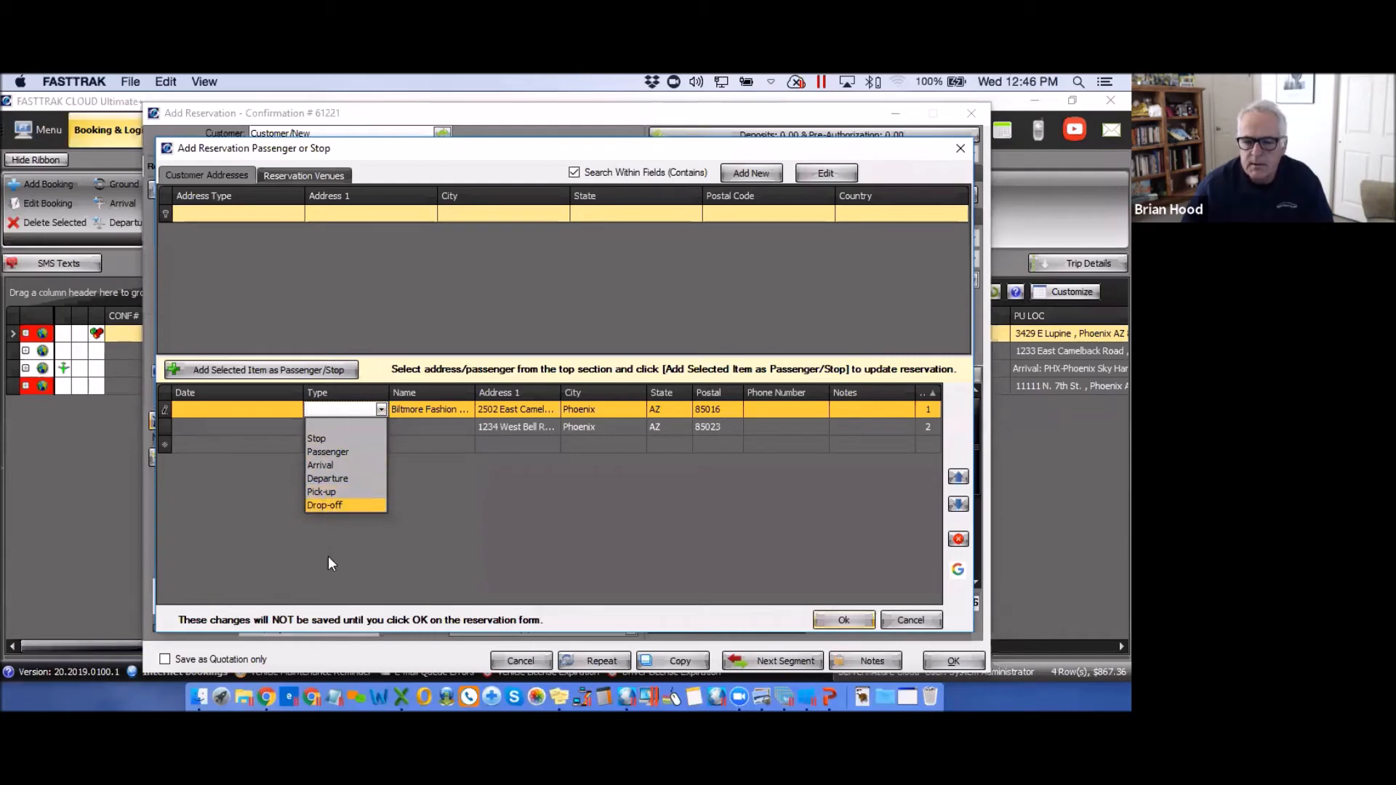
{"action": "left_click", "coordinate": [493, 555]}
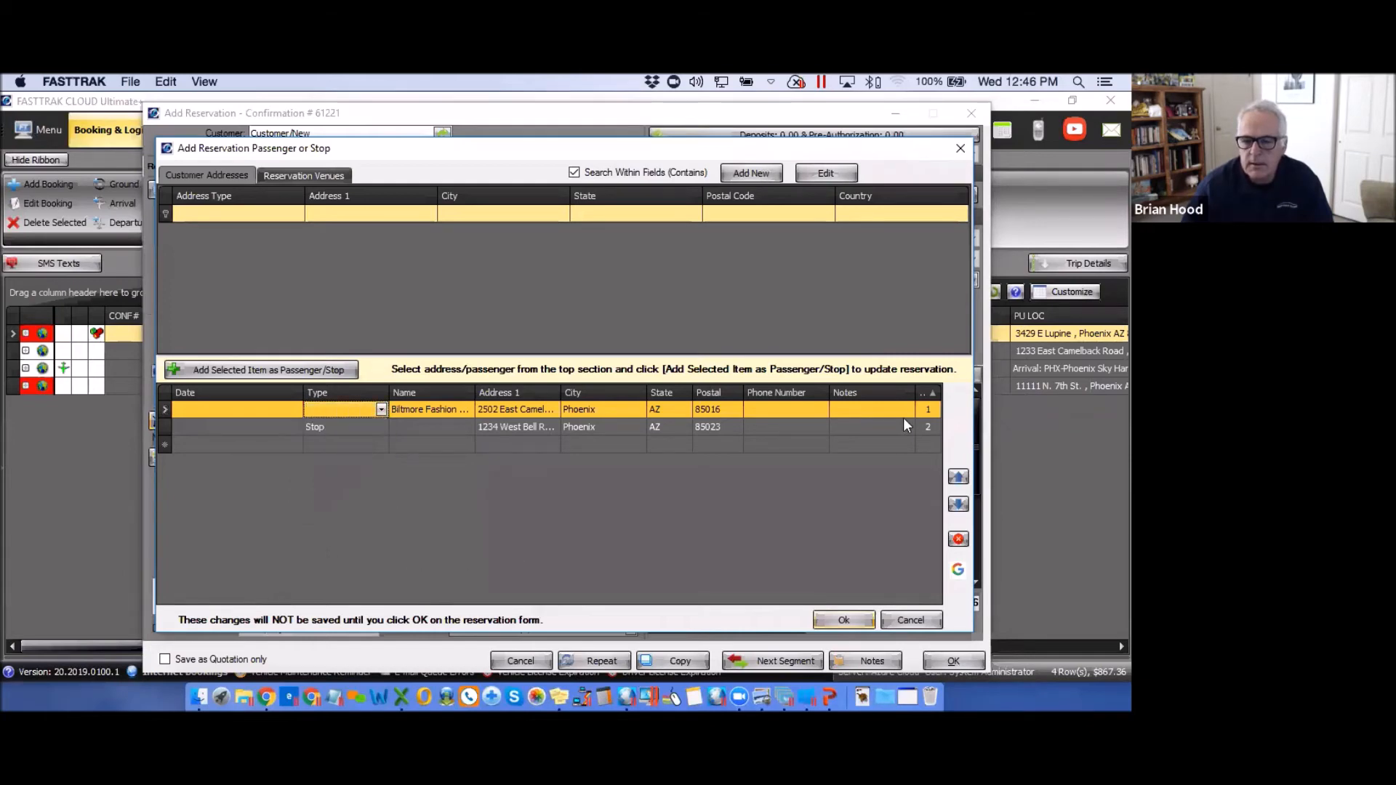
{"action": "left_click", "coordinate": [784, 409]}
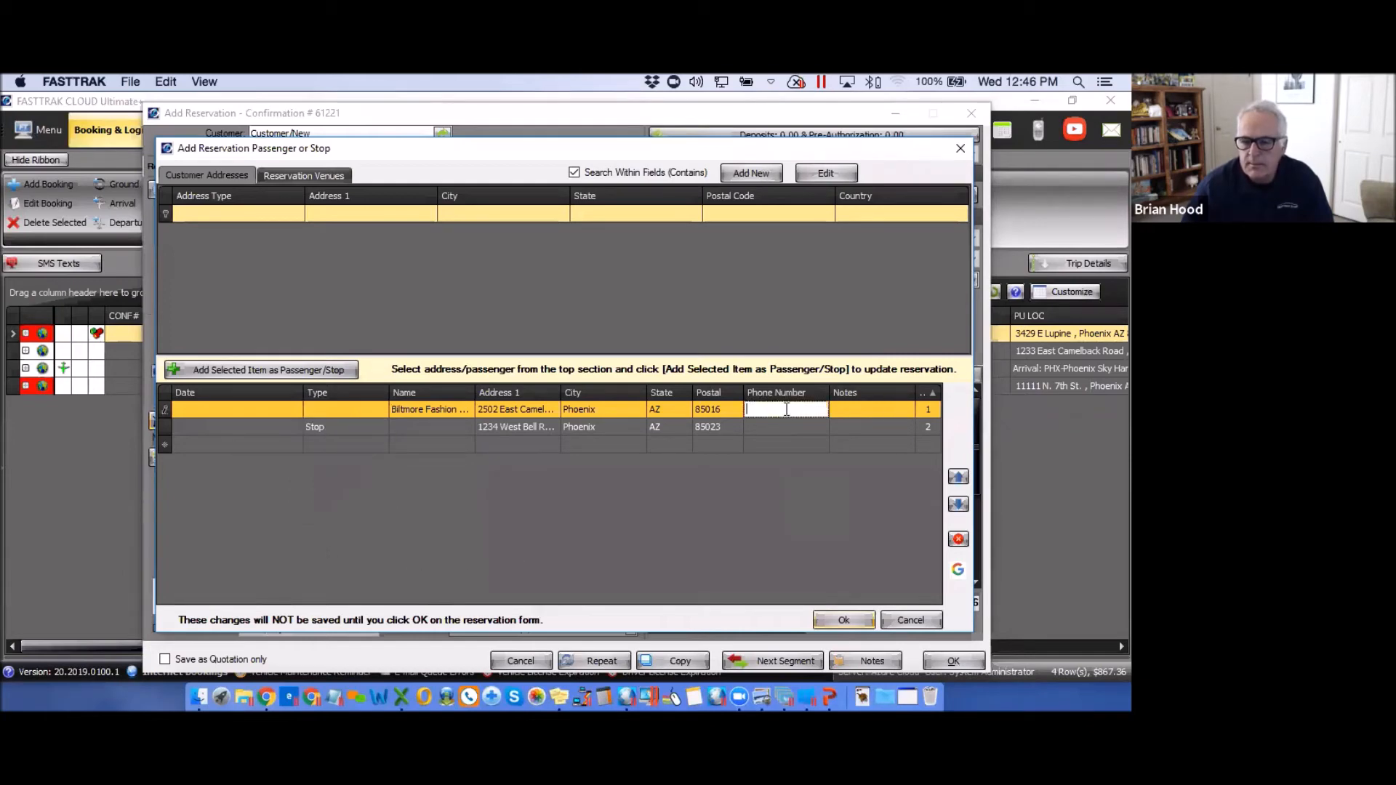
{"action": "left_click", "coordinate": [864, 413]}
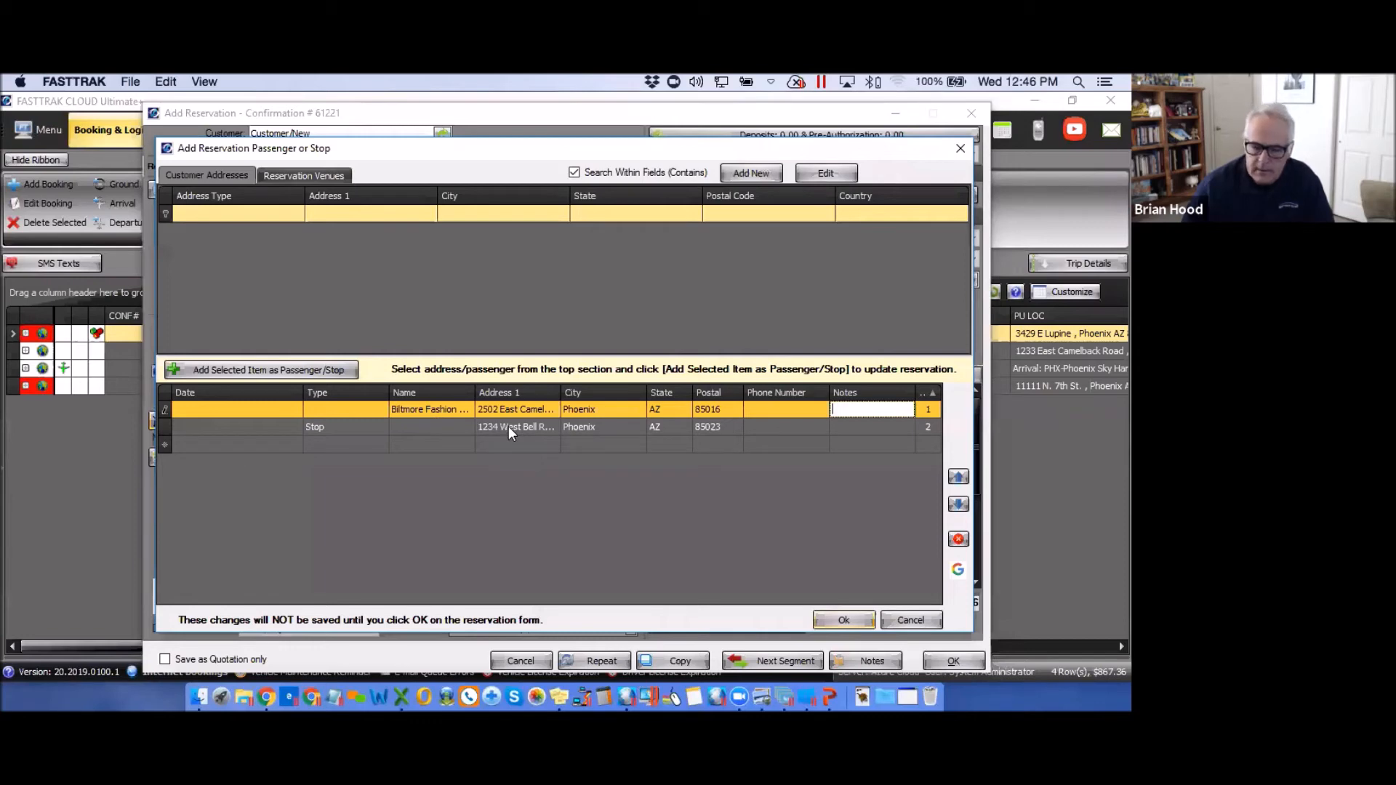
Set the Biltmore Fashion Park stop's date and time to 2/20/2019 6:13 PM
{"action": "left_click", "coordinate": [259, 412]}
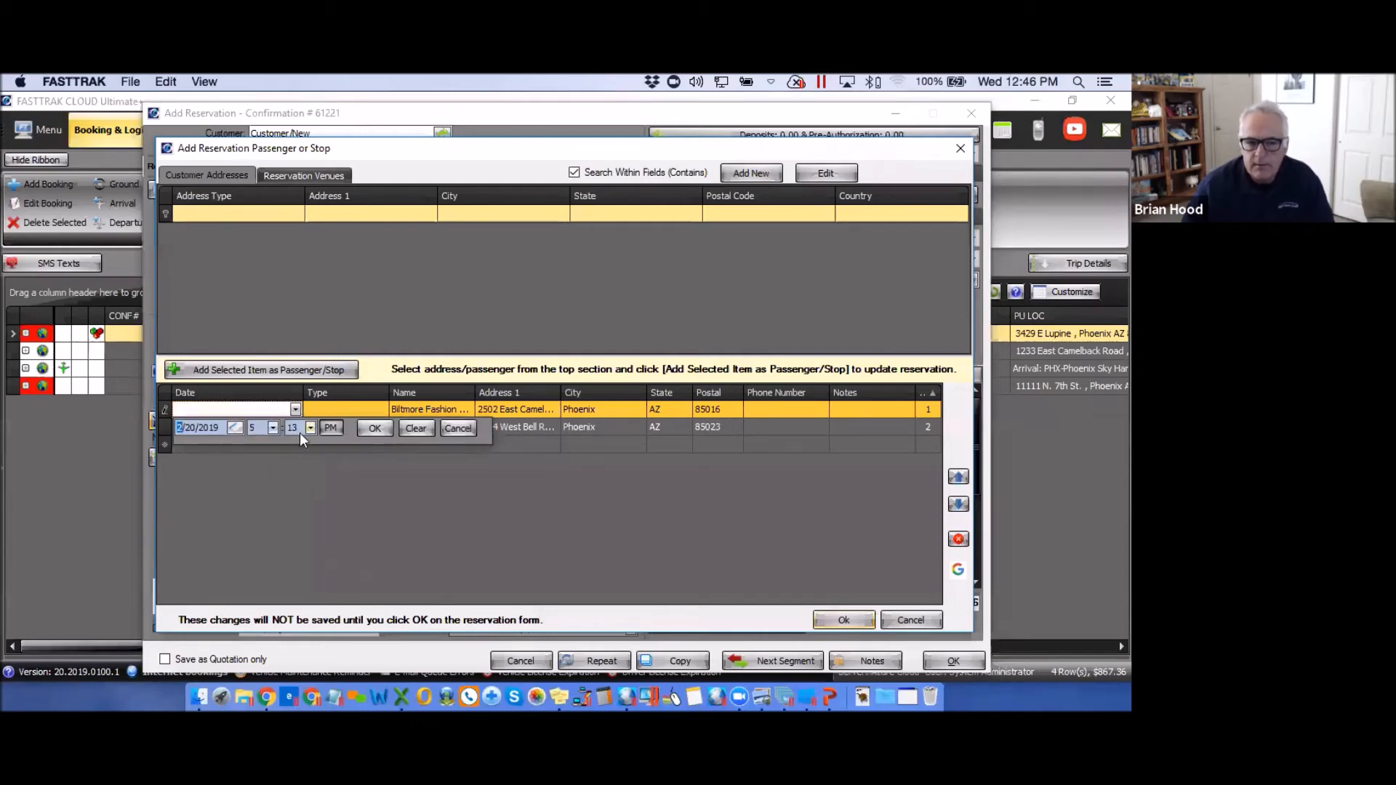
{"action": "left_click", "coordinate": [273, 427]}
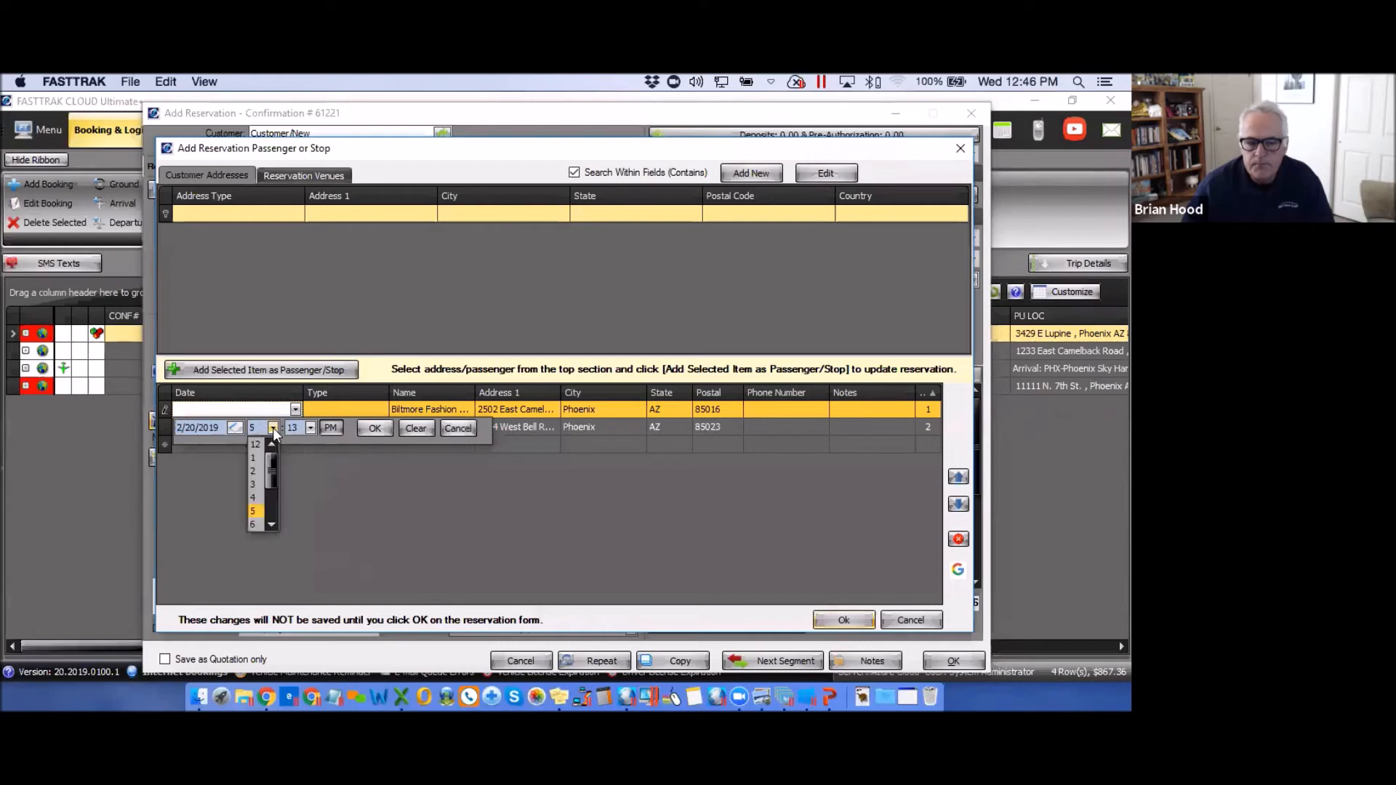
{"action": "left_click", "coordinate": [256, 524]}
{"action": "left_click", "coordinate": [375, 428]}
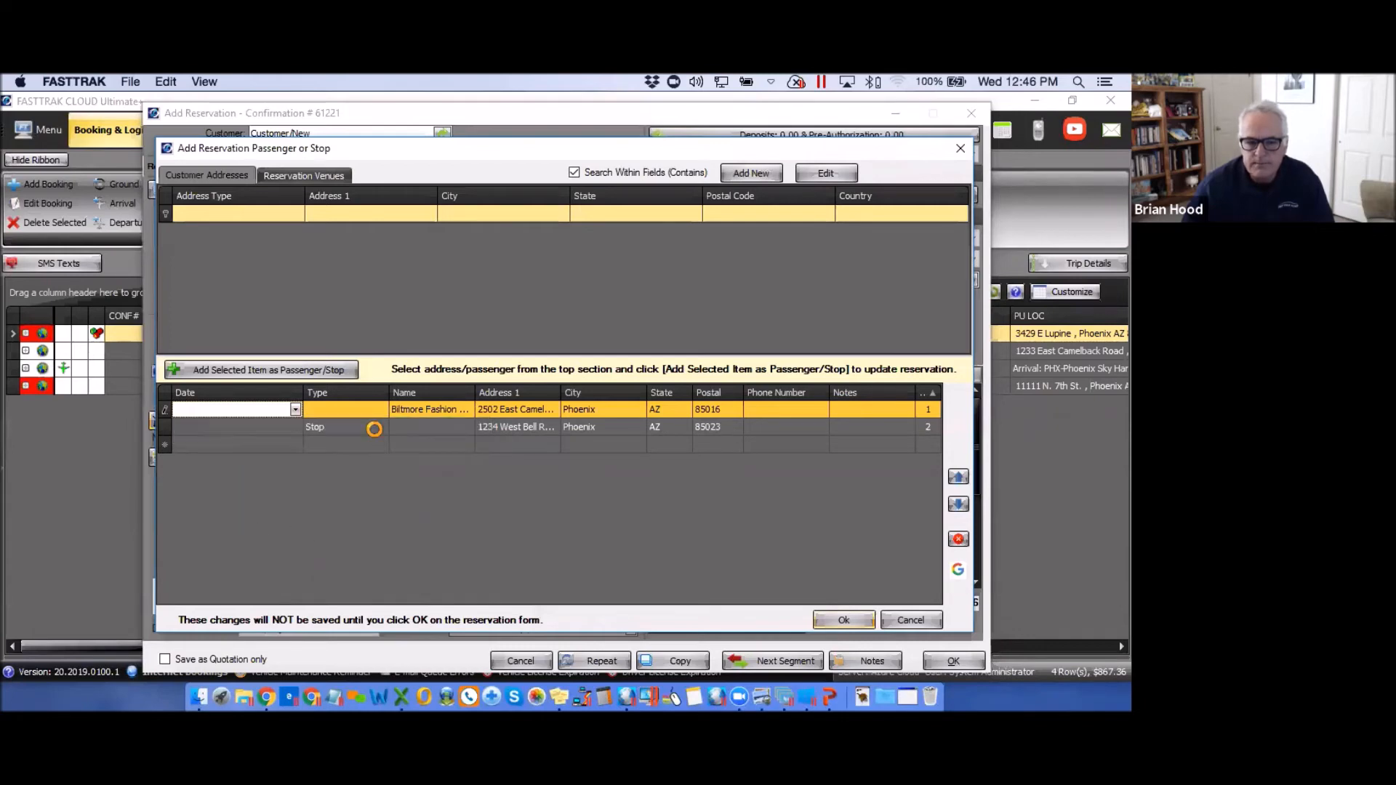
Set the West Bell Road stop's date and time to 2/20/2019 7:13 PM and accept the list of stops
{"action": "left_click", "coordinate": [294, 429]}
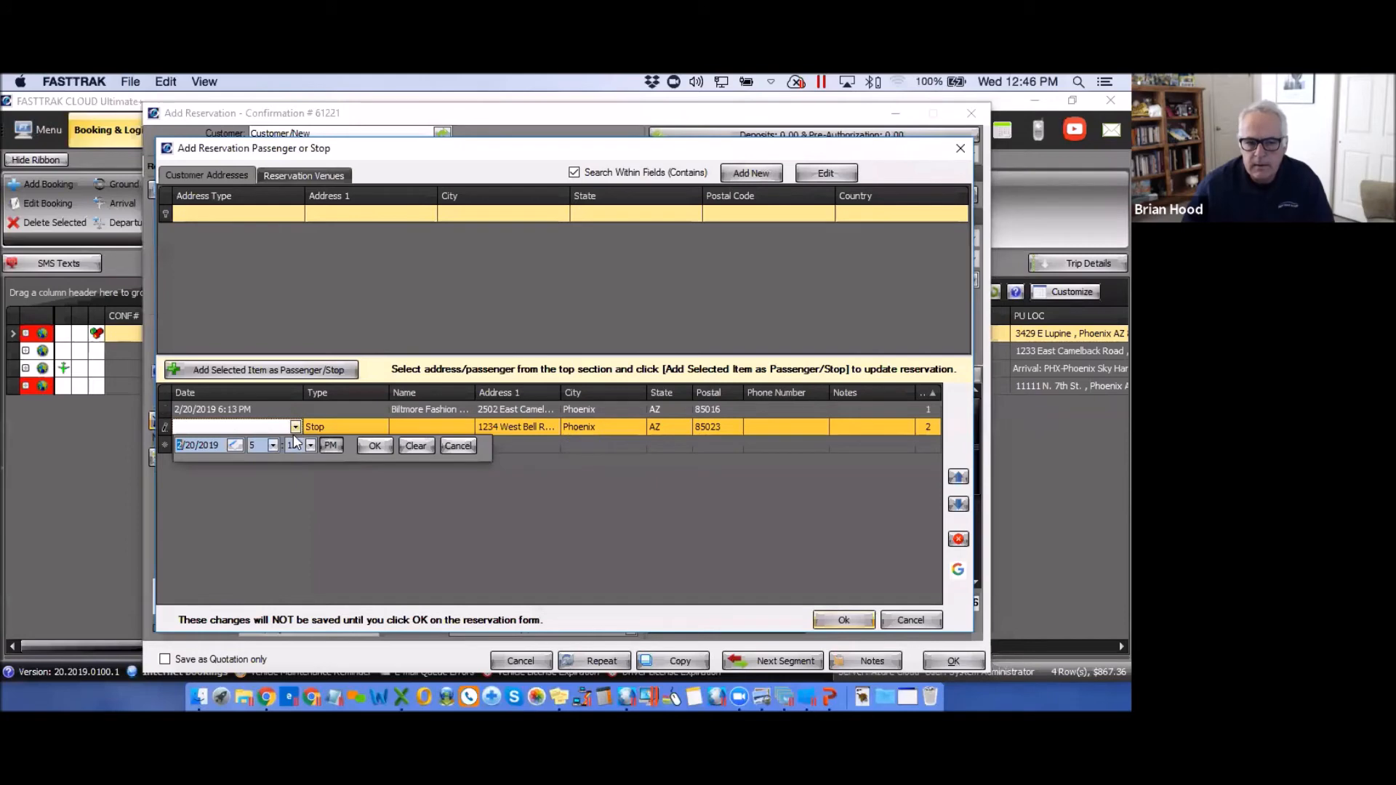
{"action": "left_click", "coordinate": [272, 446]}
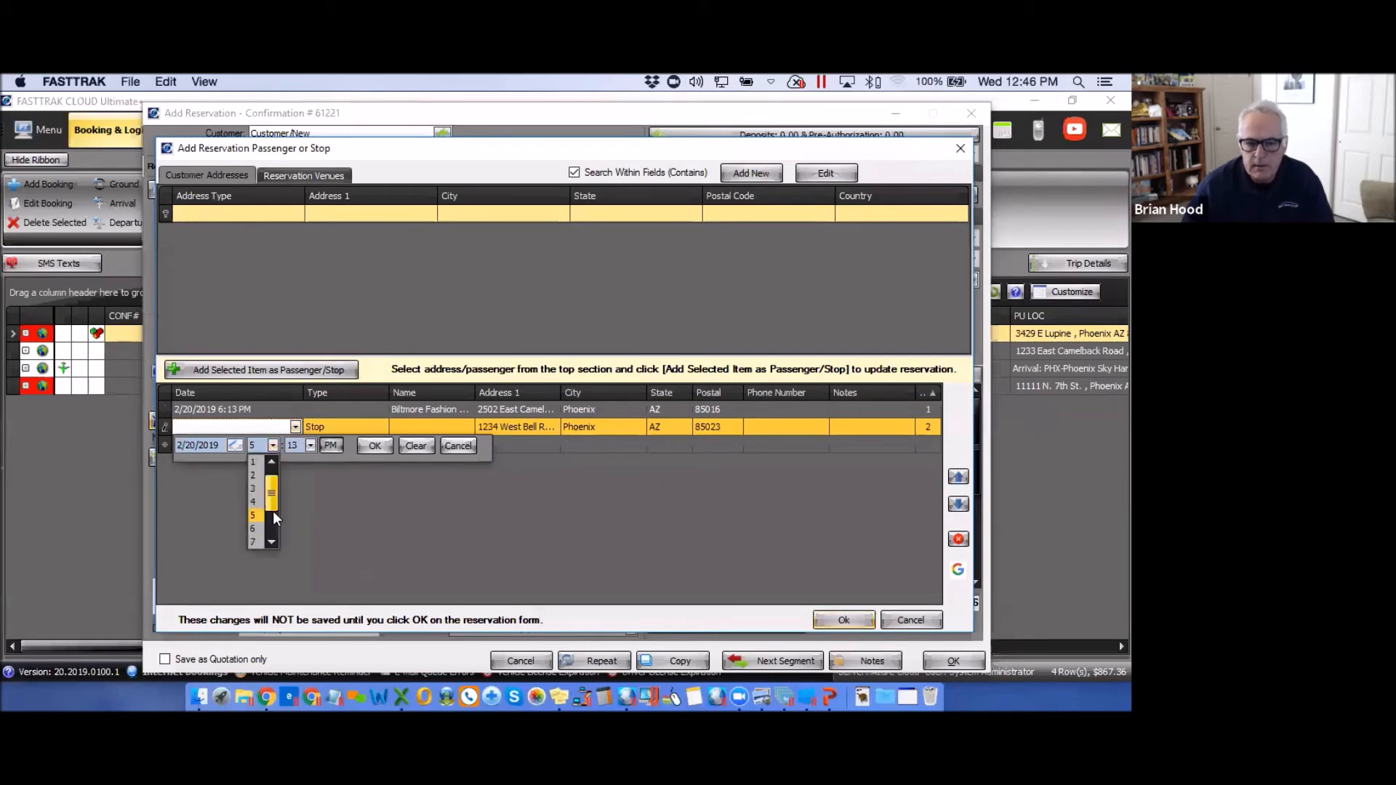
{"action": "left_click", "coordinate": [259, 517]}
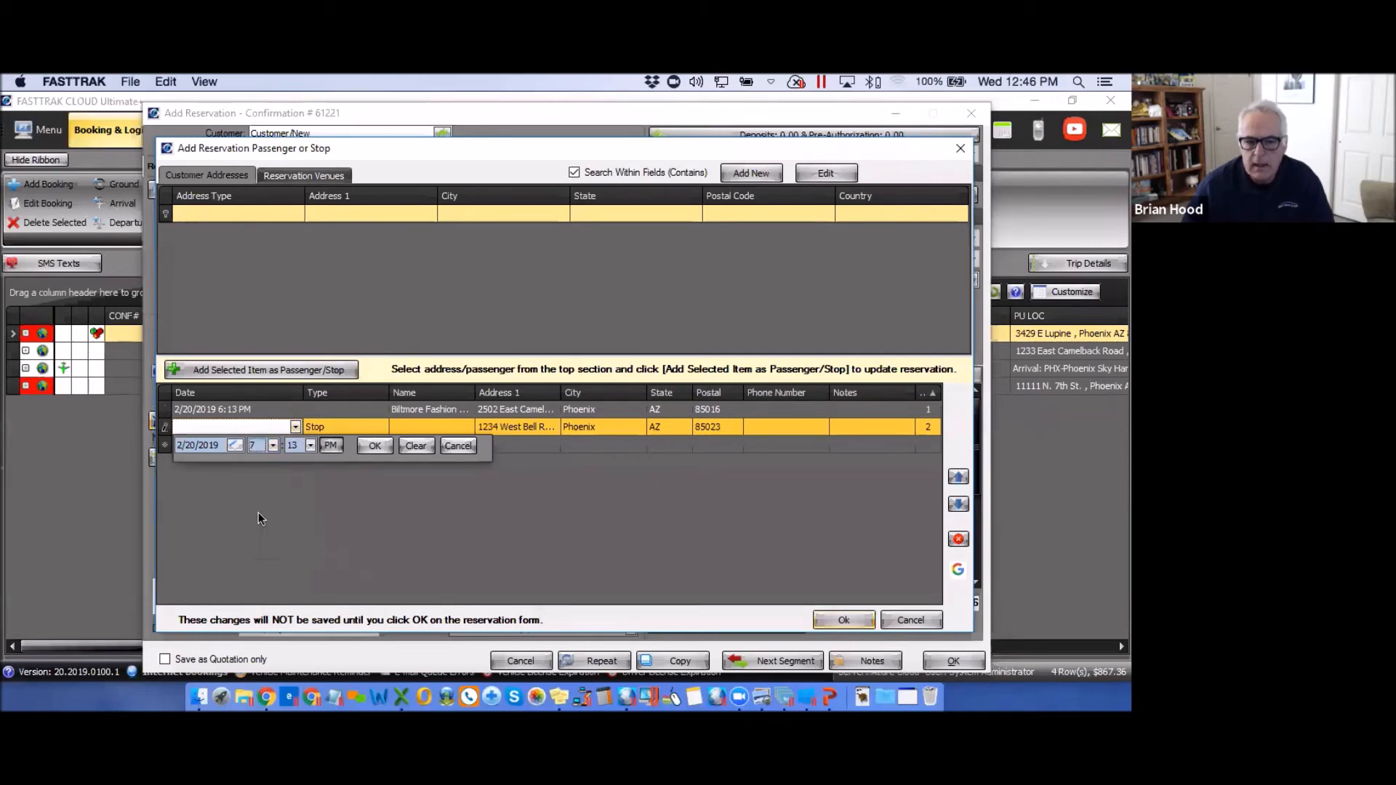
{"action": "left_click", "coordinate": [374, 446]}
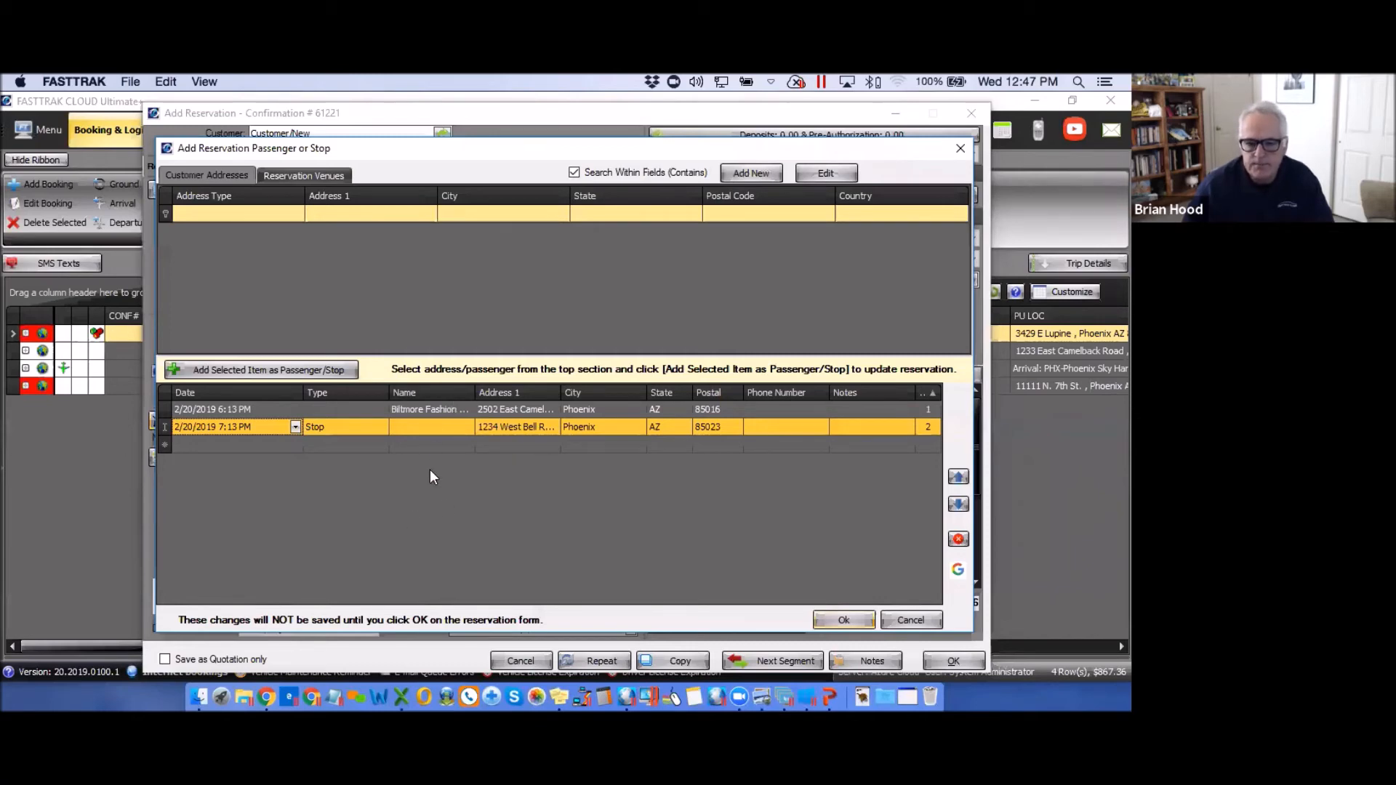
{"action": "left_click", "coordinate": [845, 618]}
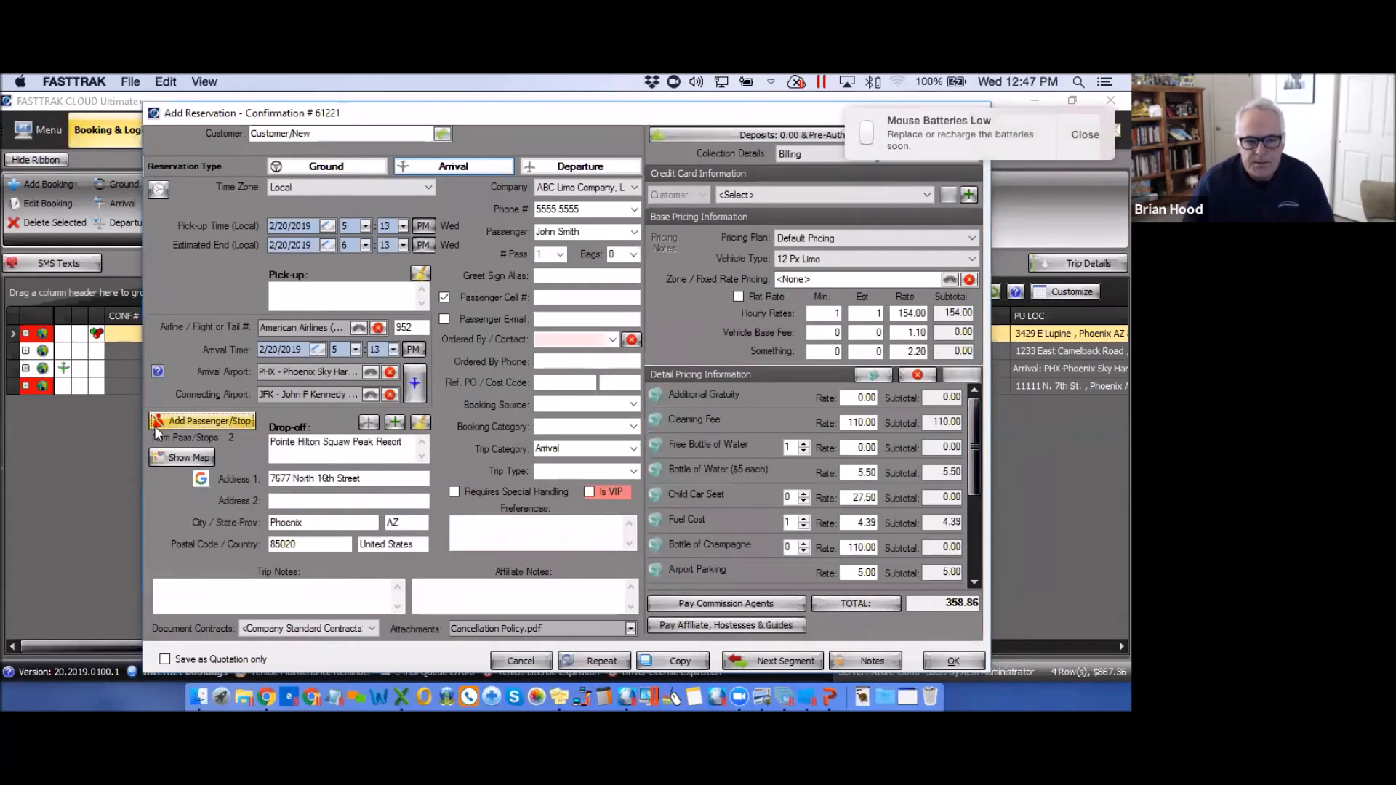
Show the reservation's full route from the airport through both stops to the drop-off in Google Maps
{"action": "mouse_move", "coordinate": [159, 429]}
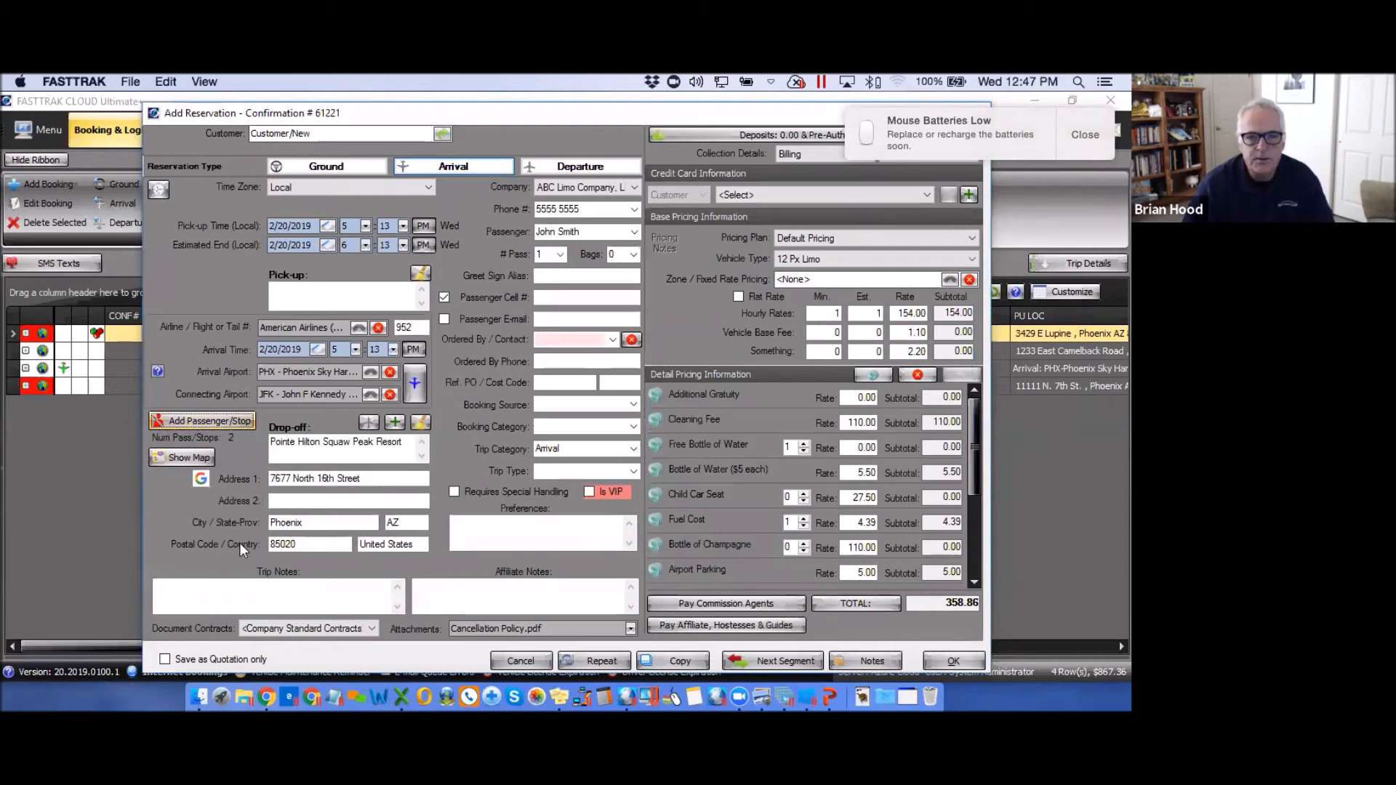
{"action": "left_click", "coordinate": [174, 456]}
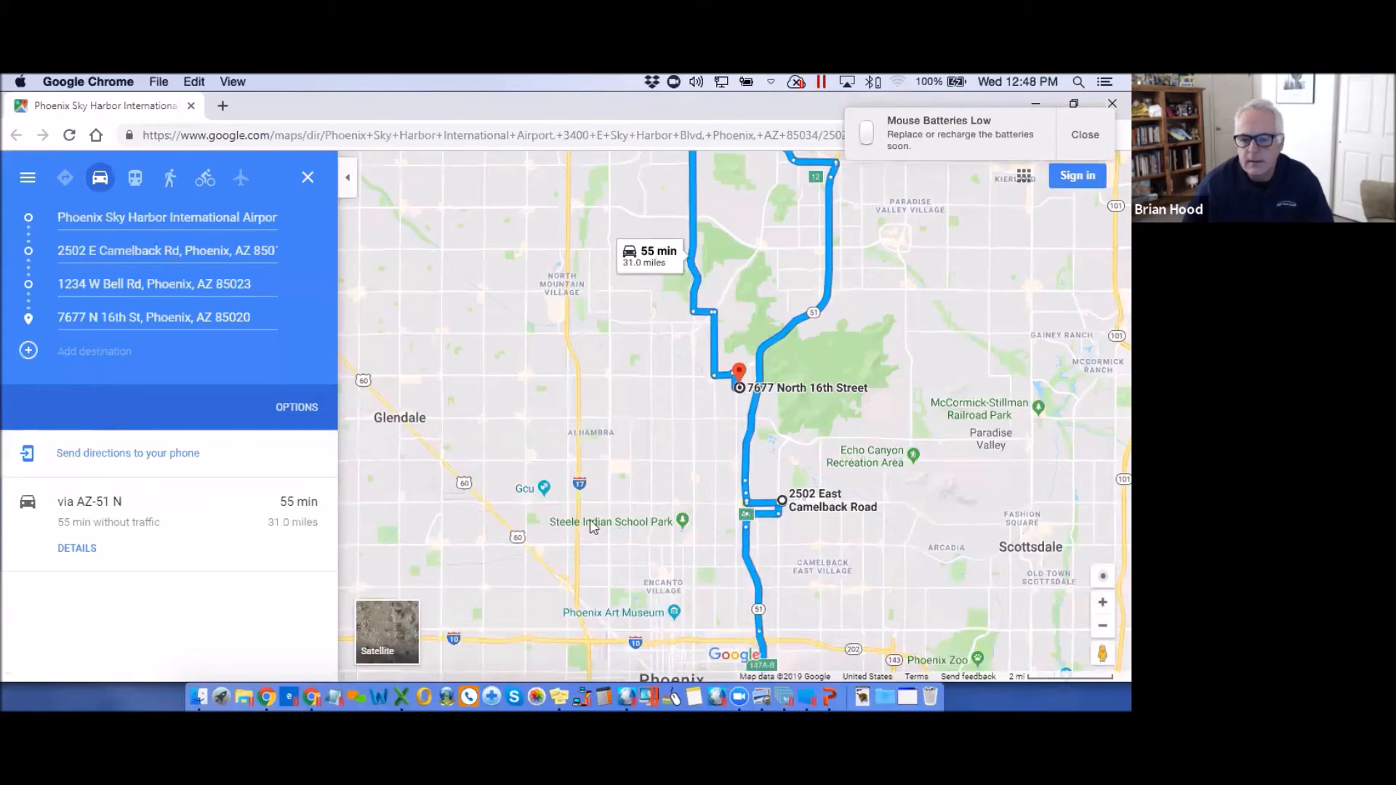
Check the whole route from the airport to the drop-off on the map and close Google Maps
{"action": "left_click", "coordinate": [1104, 627]}
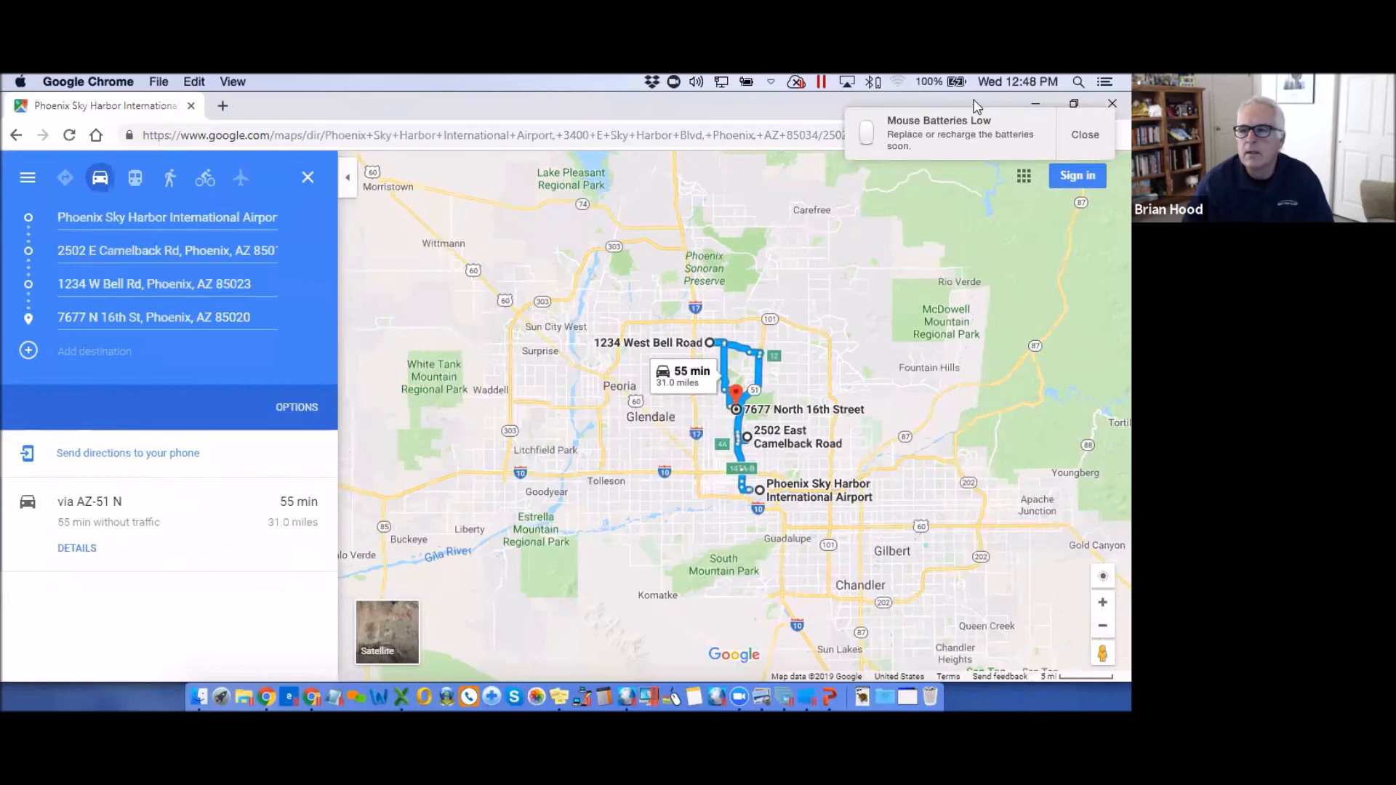
{"action": "left_click", "coordinate": [1109, 106]}
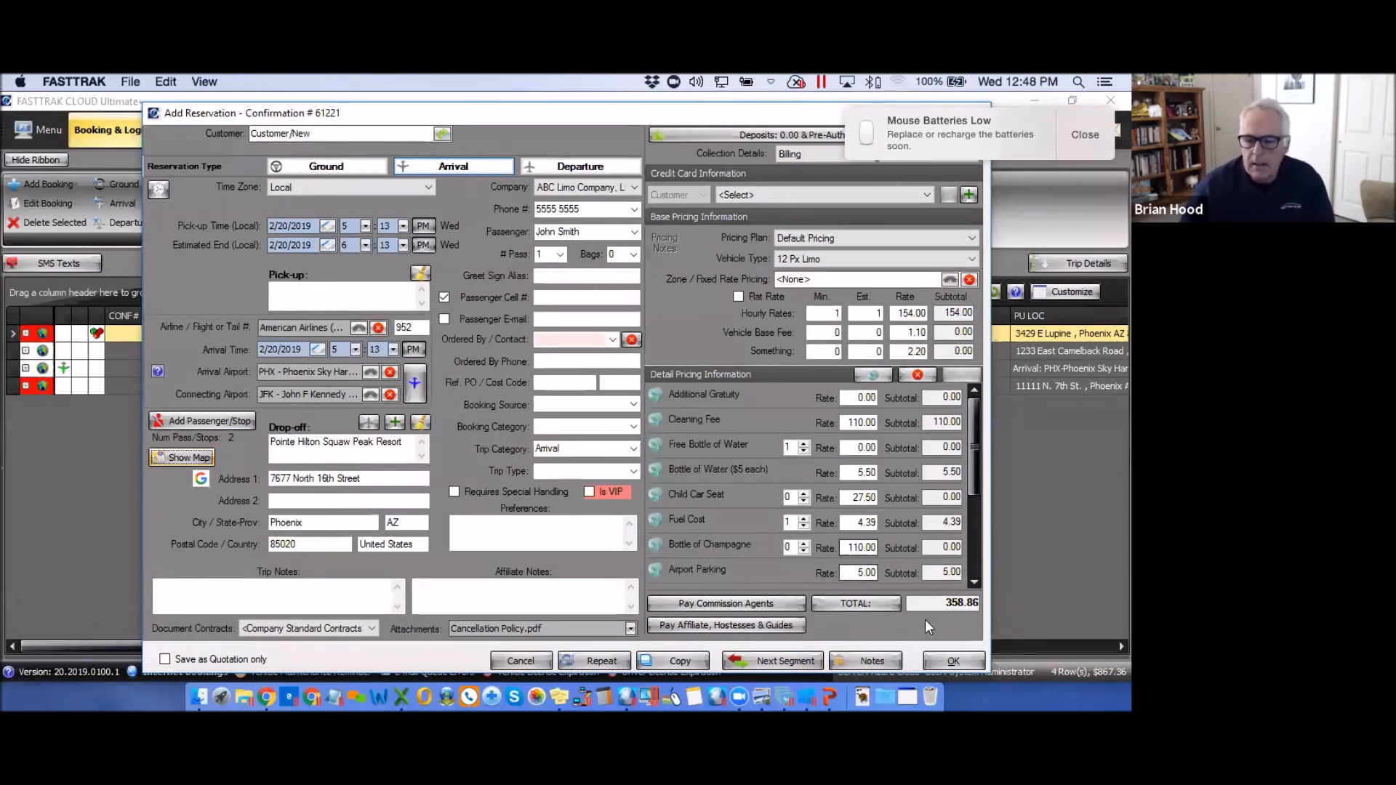
{"action": "left_click", "coordinate": [953, 661]}
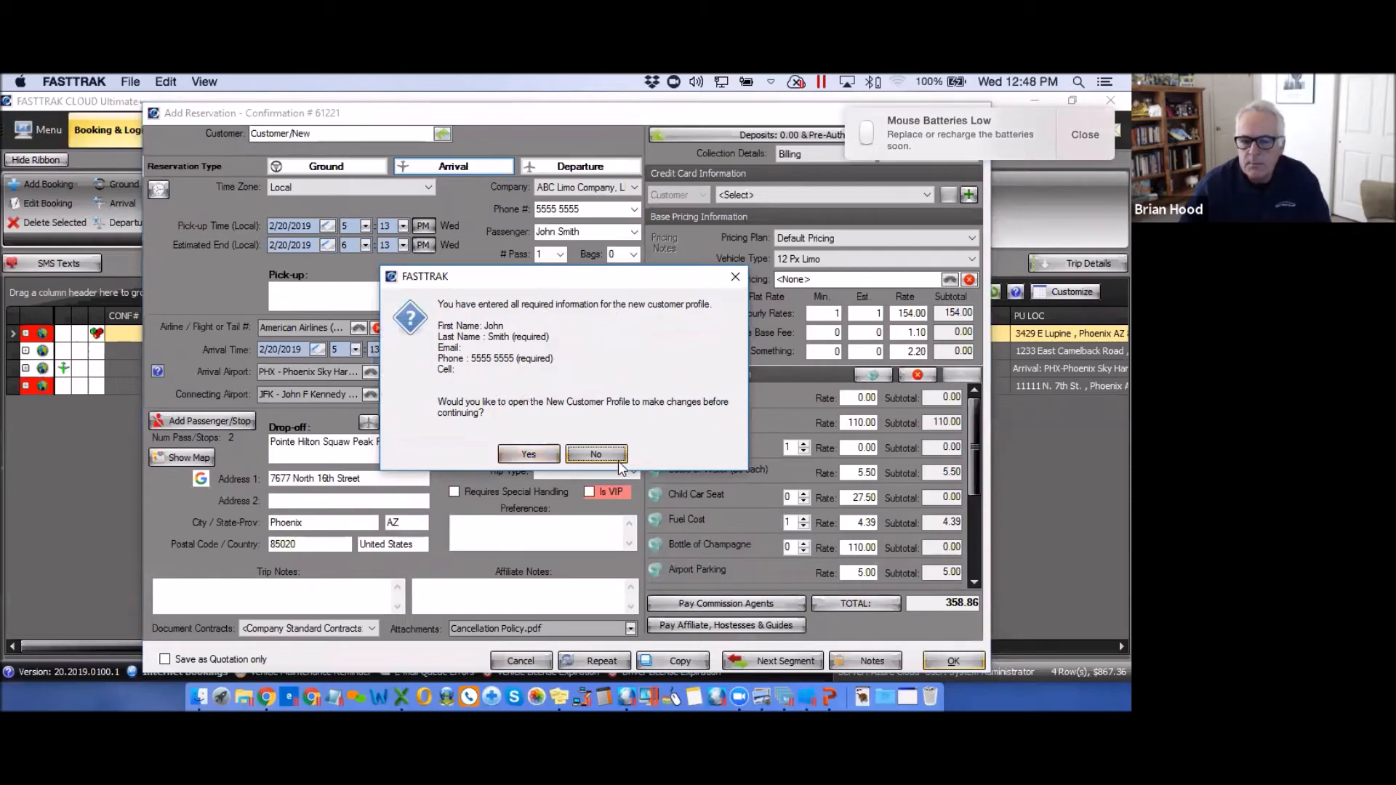
{"action": "left_click", "coordinate": [528, 457]}
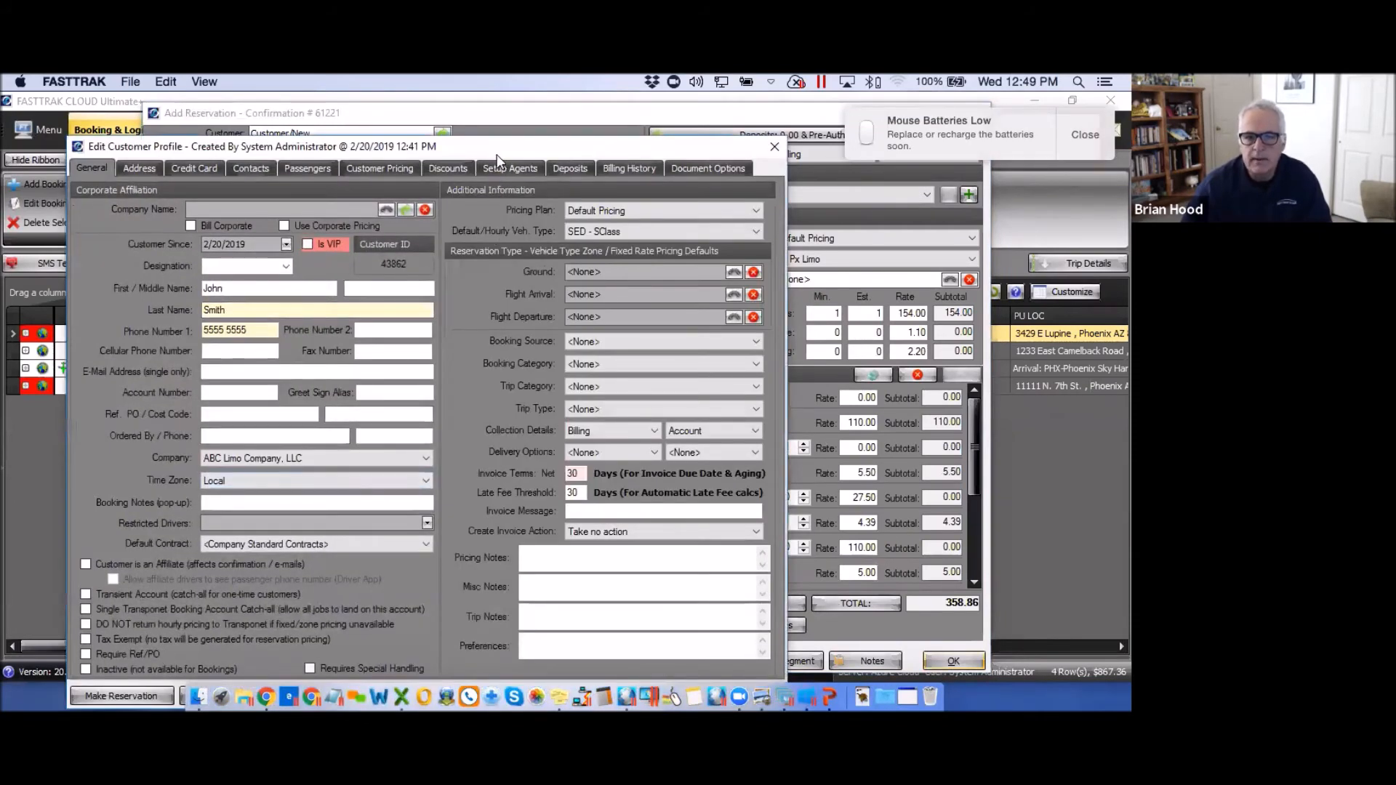
{"action": "left_click_drag", "start_coordinate": [499, 150], "coordinate": [500, 134]}
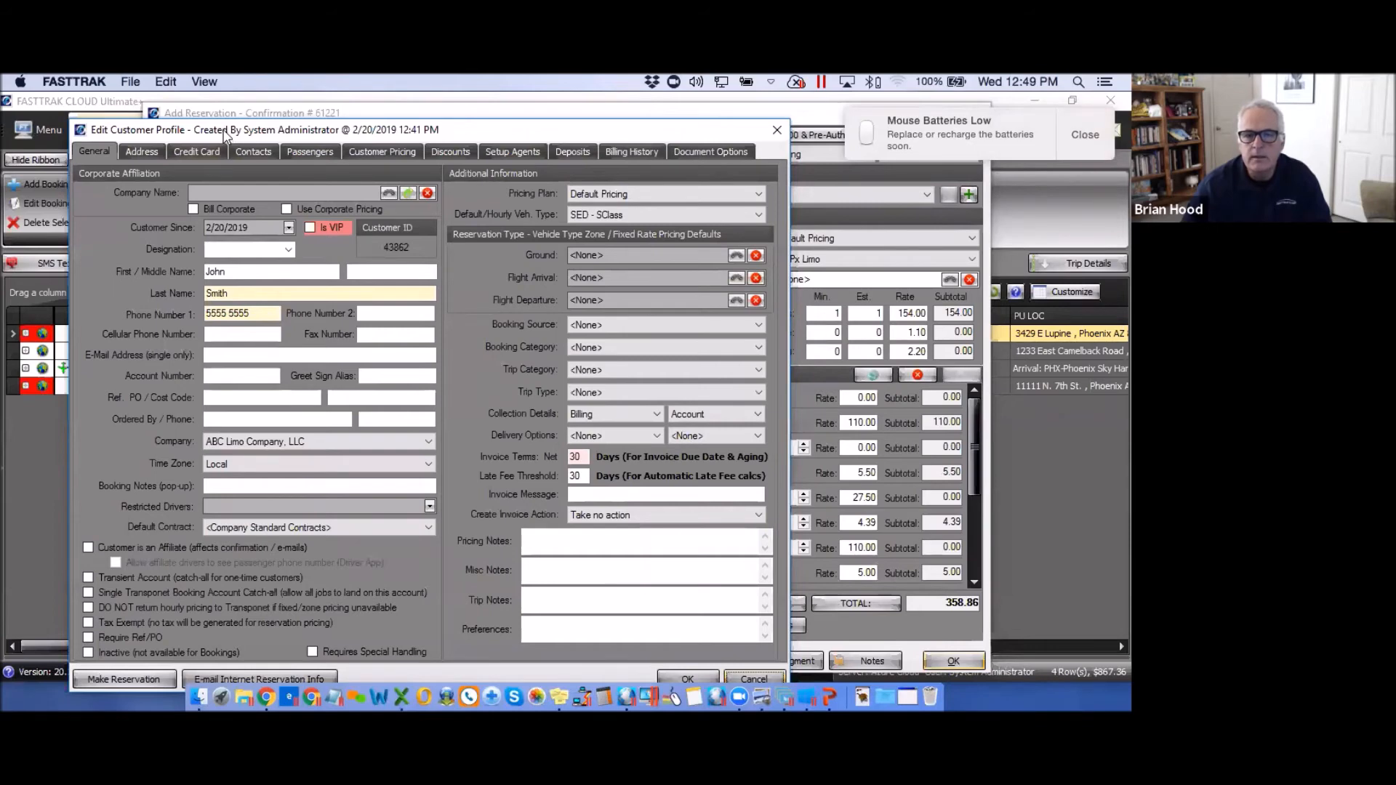
{"action": "left_click_drag", "start_coordinate": [225, 135], "coordinate": [226, 173]}
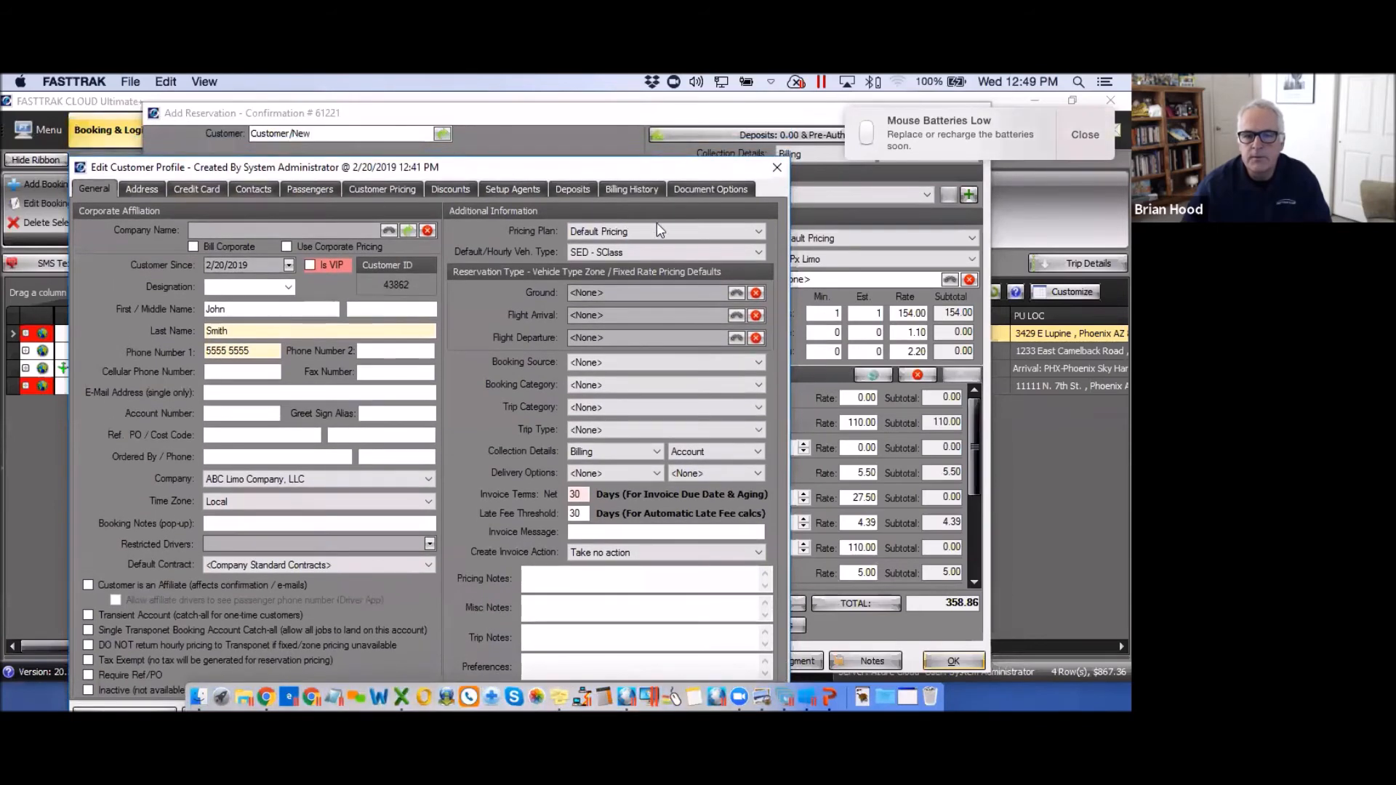
{"action": "left_click", "coordinate": [777, 169]}
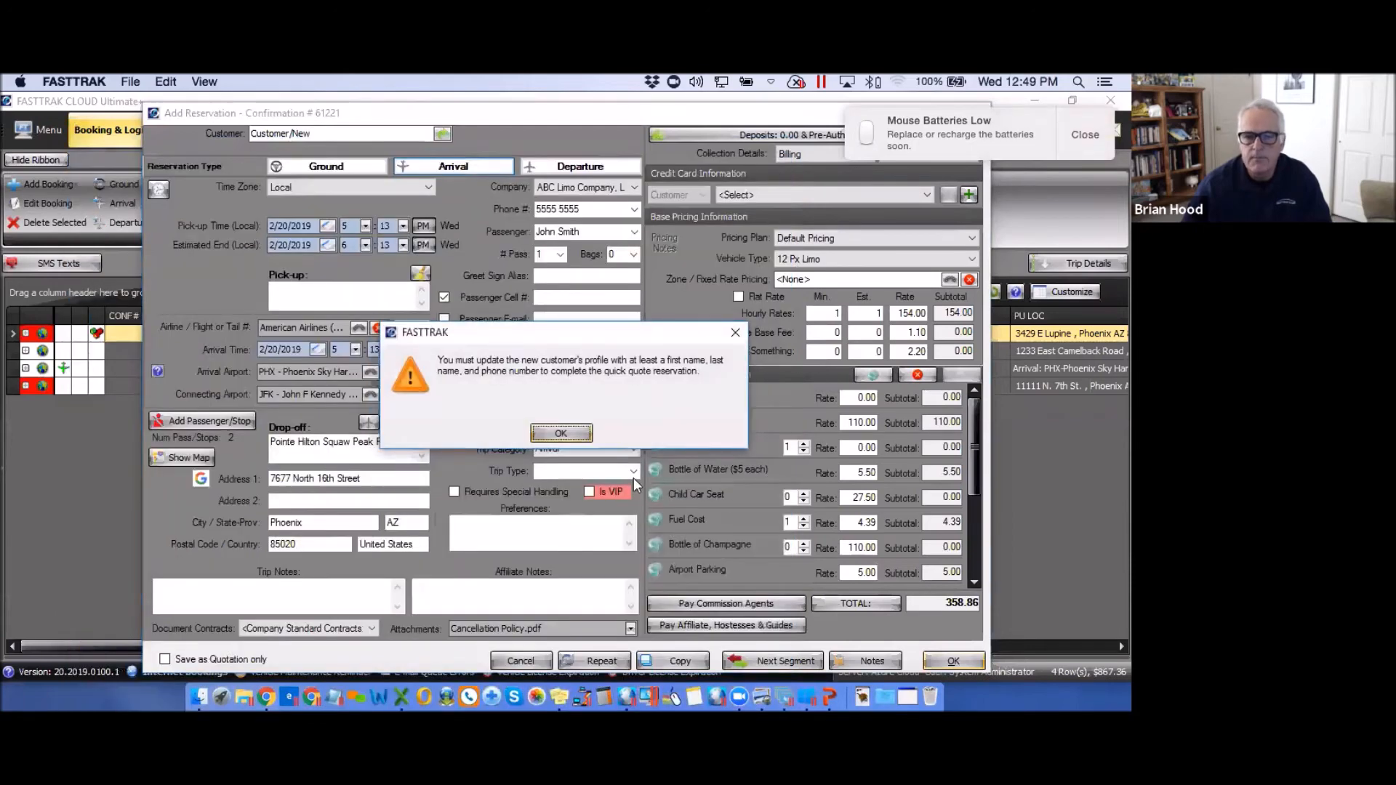
{"action": "left_click", "coordinate": [563, 430]}
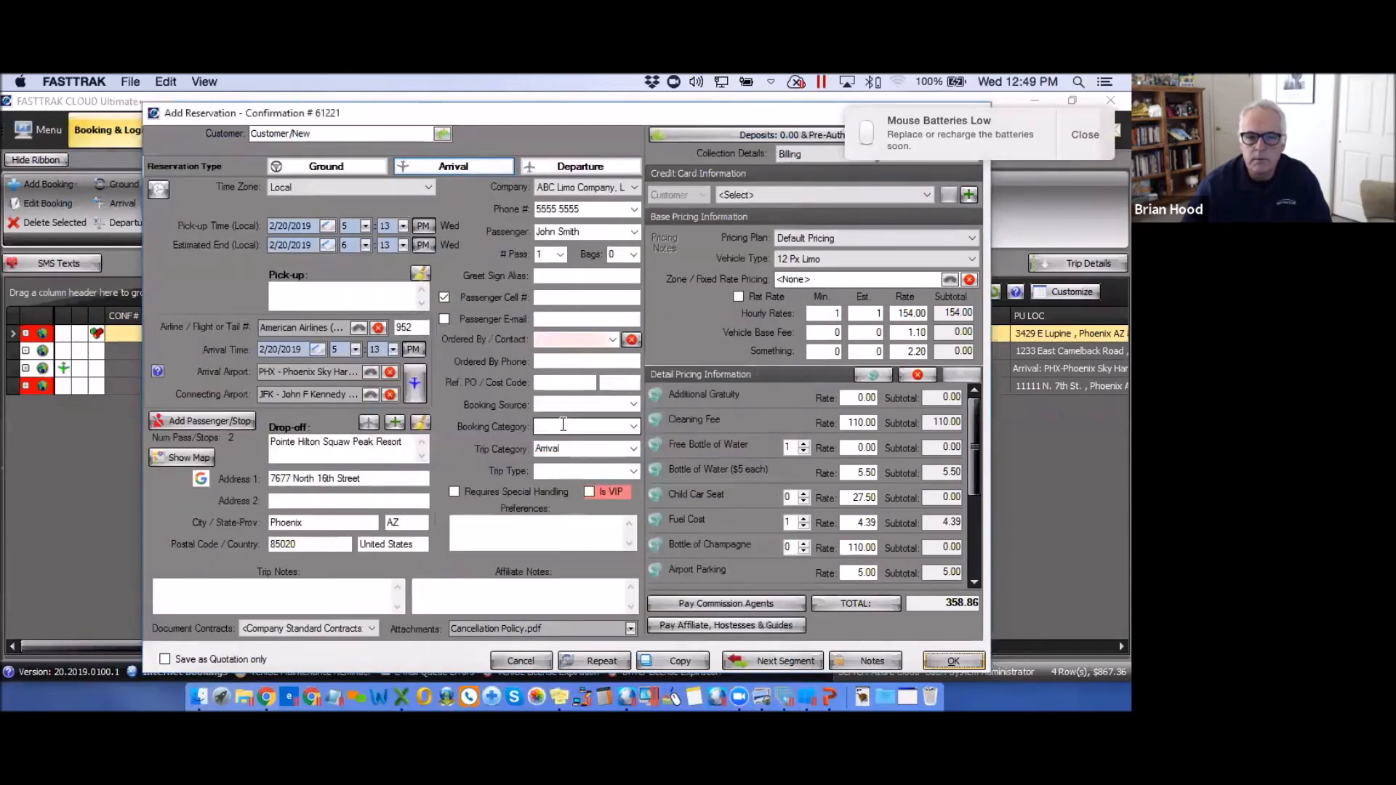
Save the arrival reservation, opening the new customer's profile for review and accepting it
{"action": "left_click", "coordinate": [967, 662]}
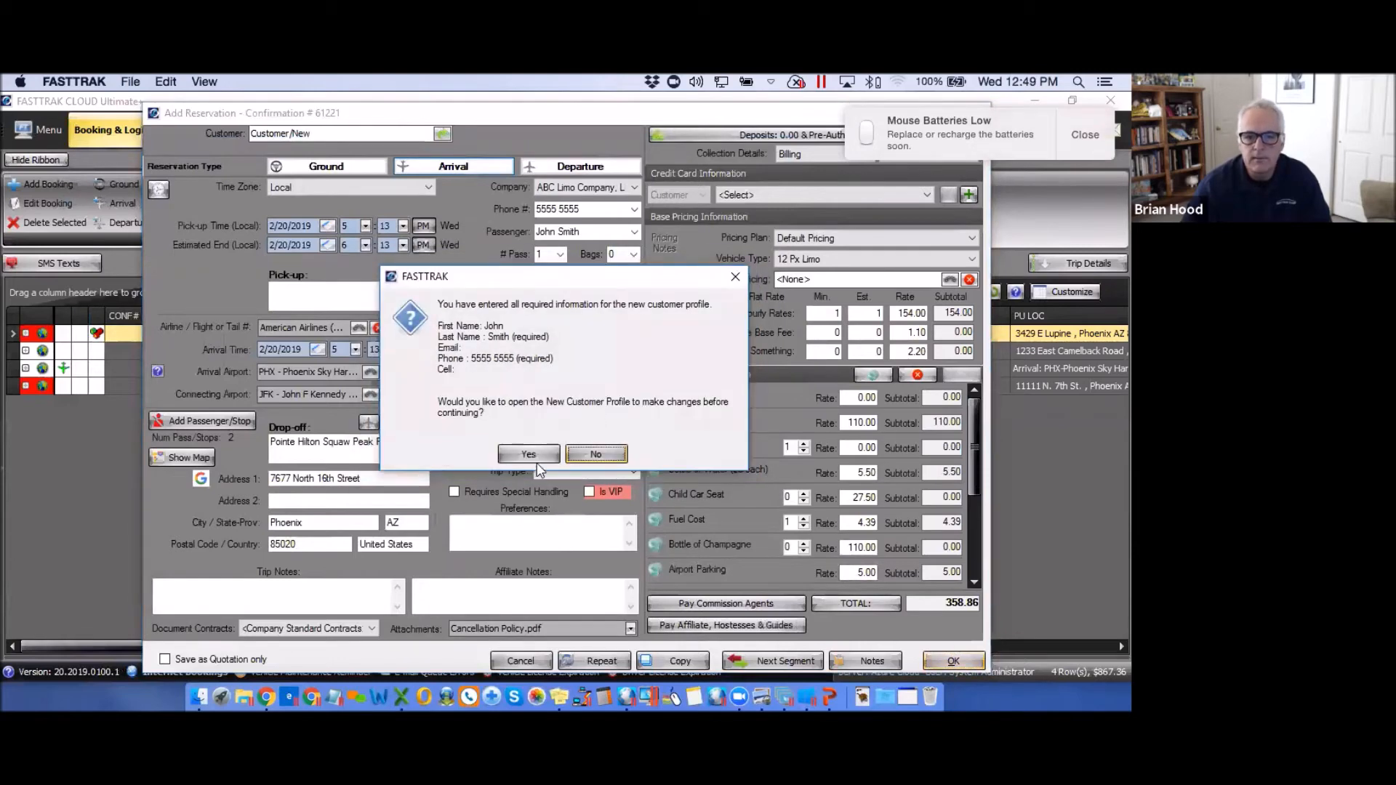
{"action": "left_click", "coordinate": [529, 455]}
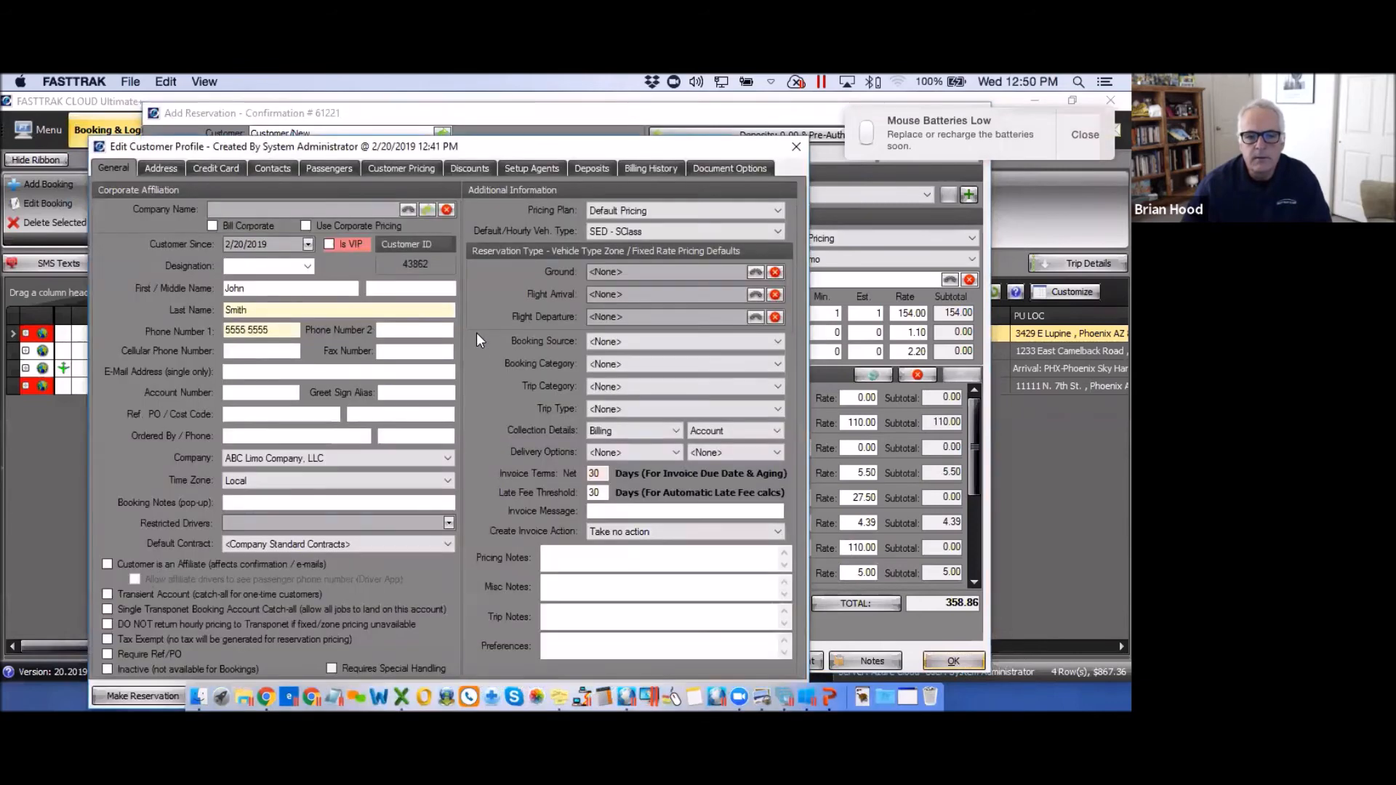
{"action": "left_click_drag", "start_coordinate": [573, 153], "coordinate": [526, 114]}
{"action": "left_click", "coordinate": [663, 655]}
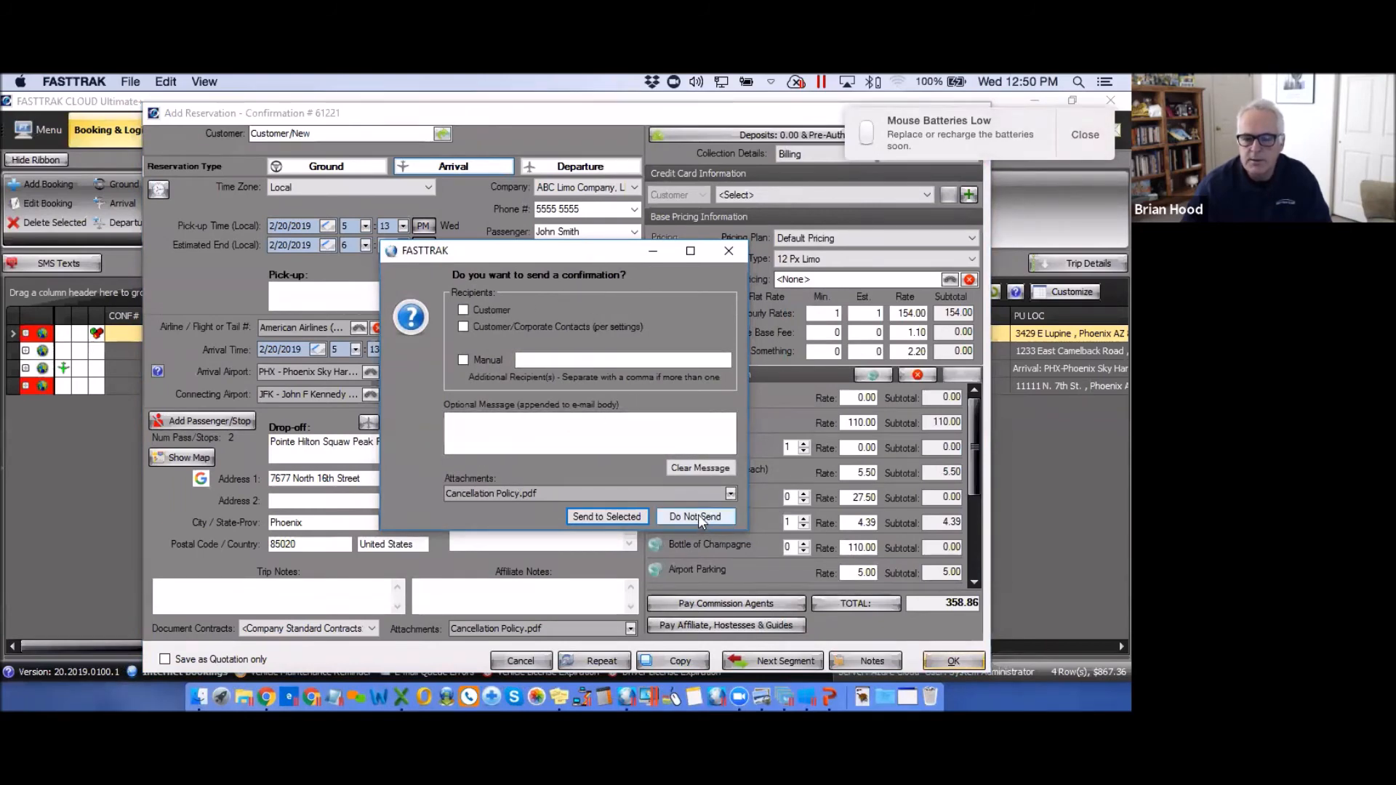
Review the confirmation's attachment, message and recipient options, and finish the reservation without sending a confirmation
{"action": "left_click", "coordinate": [731, 494]}
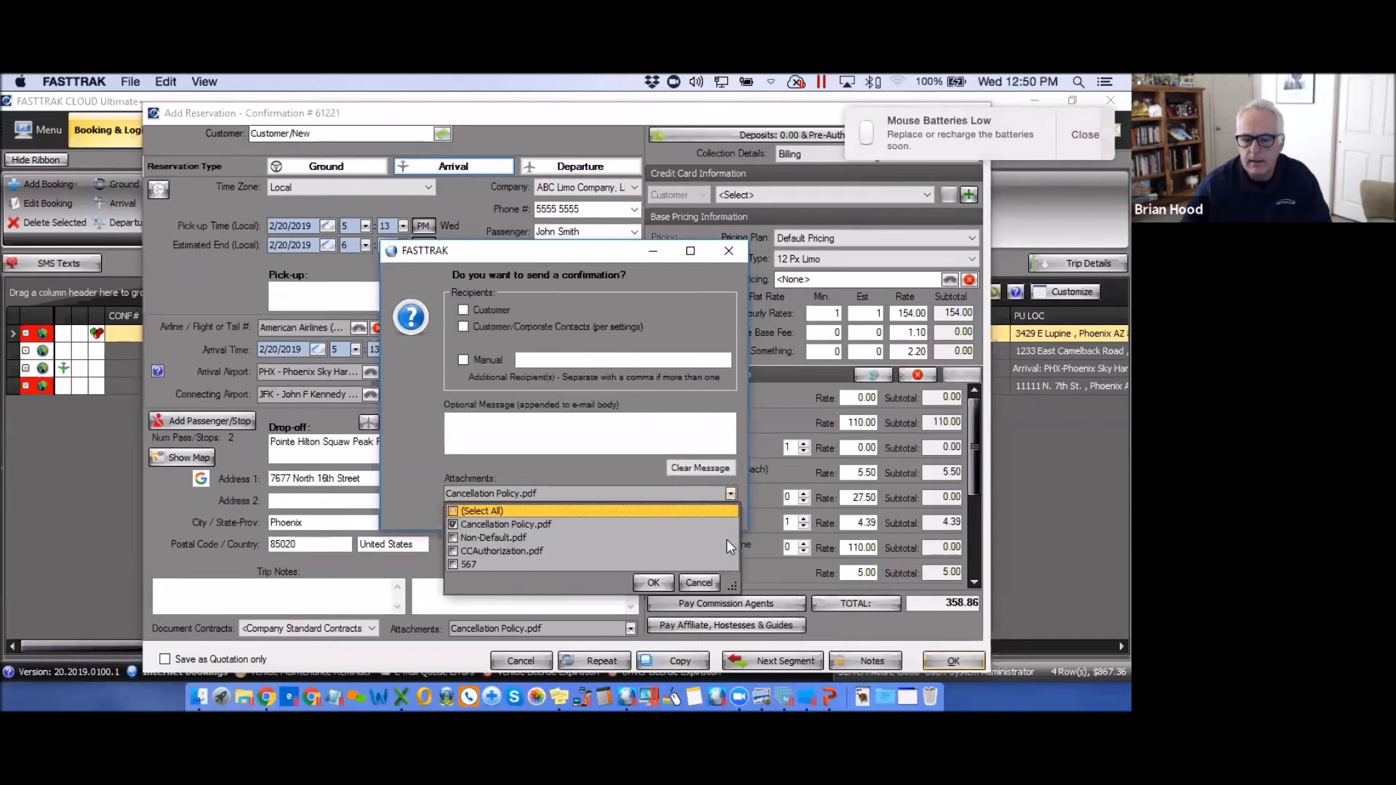
{"action": "left_click", "coordinate": [538, 469]}
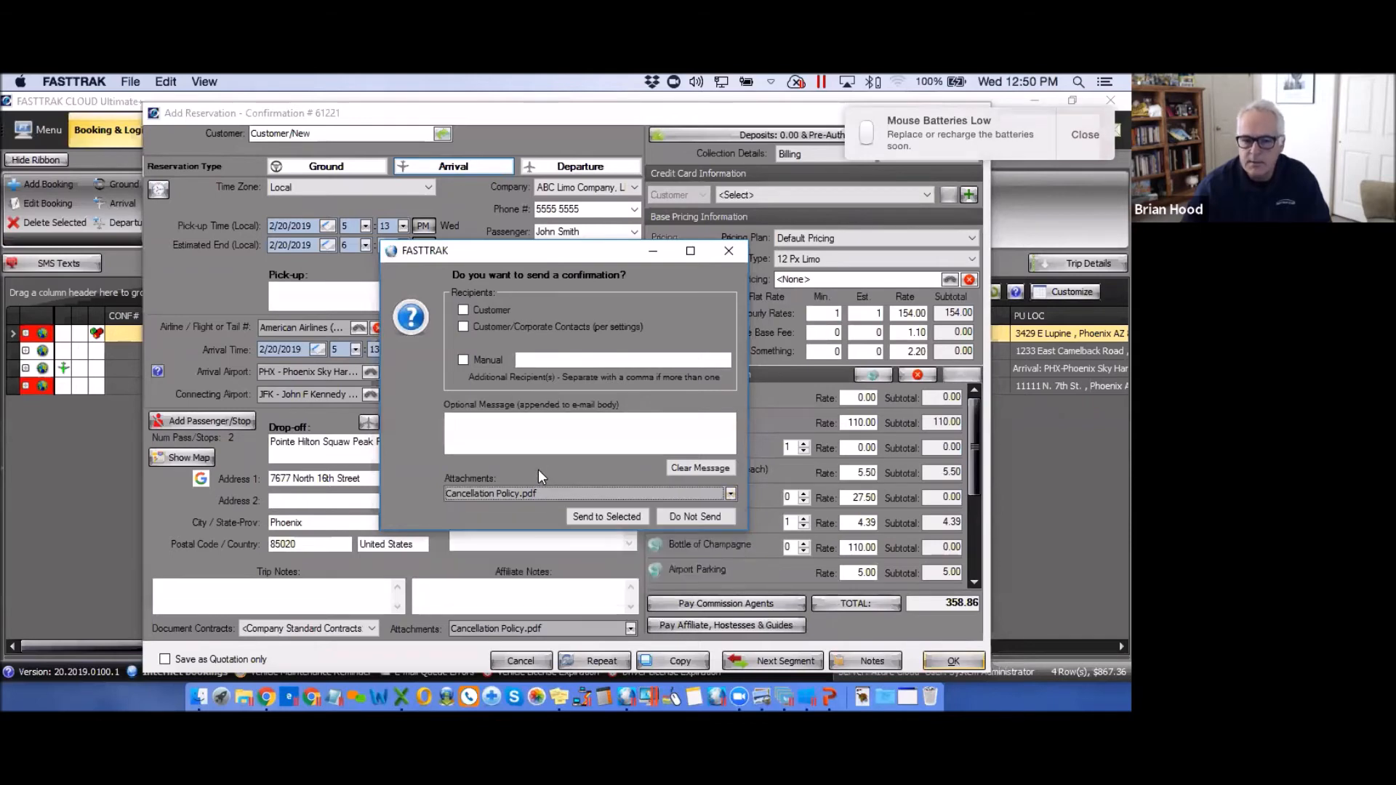
{"action": "left_click", "coordinate": [469, 427]}
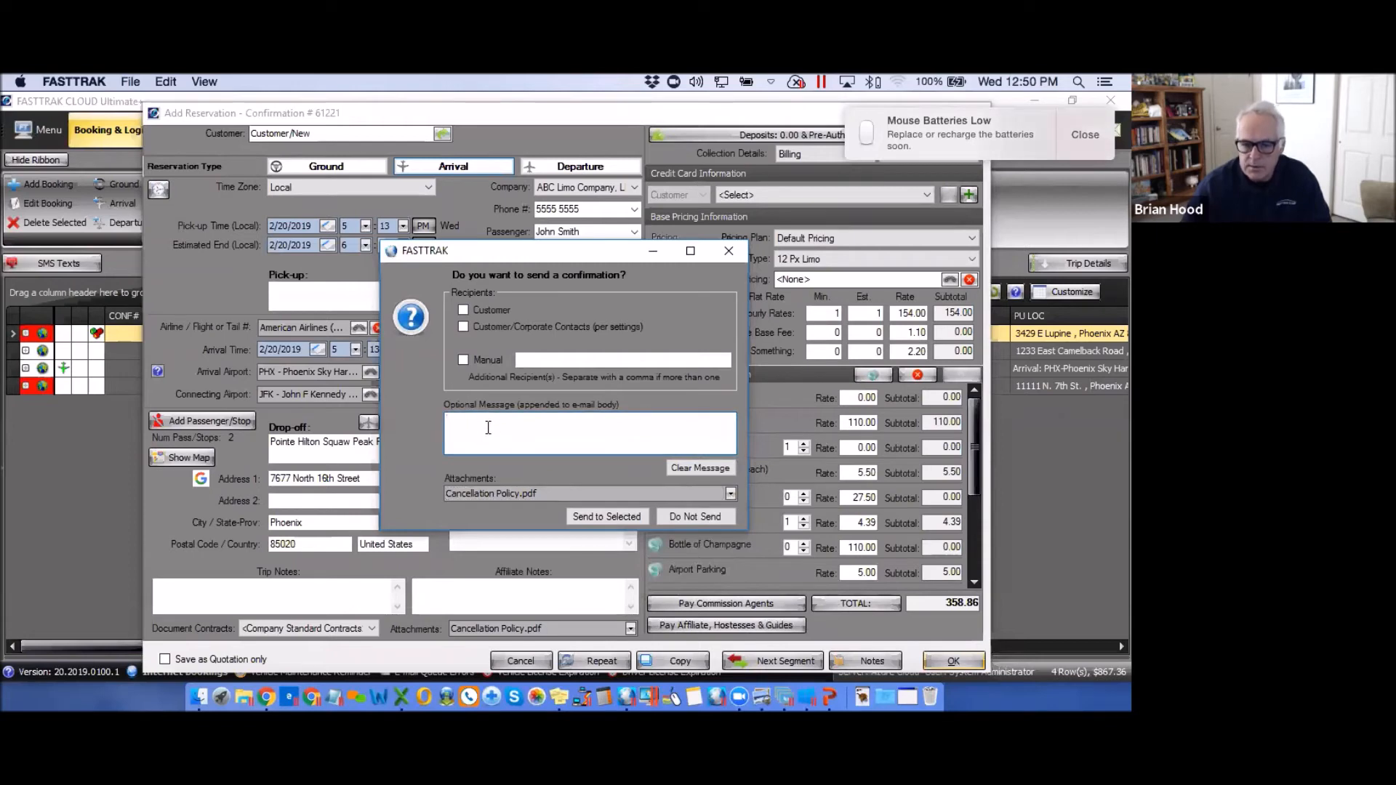
{"action": "left_click", "coordinate": [465, 312]}
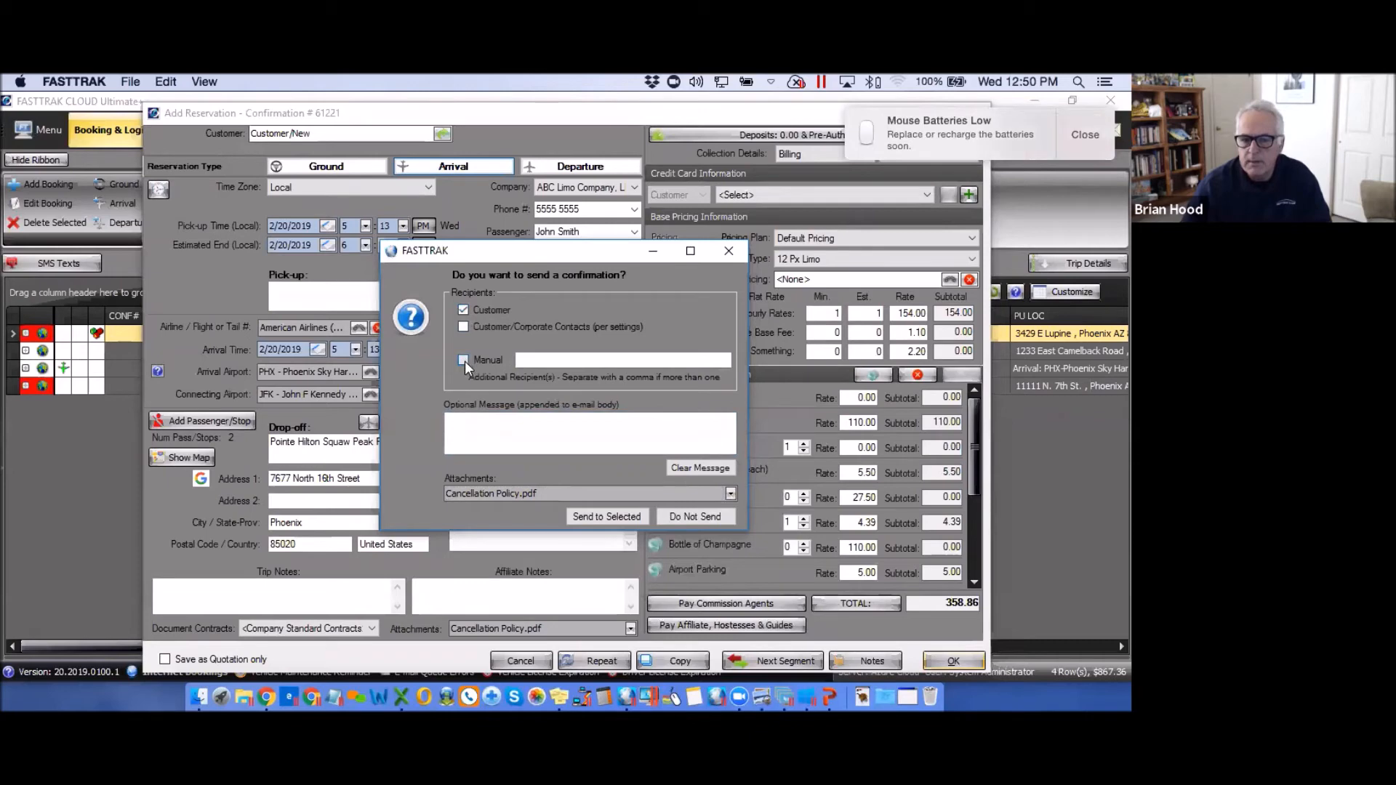
{"action": "left_click", "coordinate": [464, 360]}
{"action": "left_click", "coordinate": [464, 360]}
{"action": "left_click", "coordinate": [464, 311]}
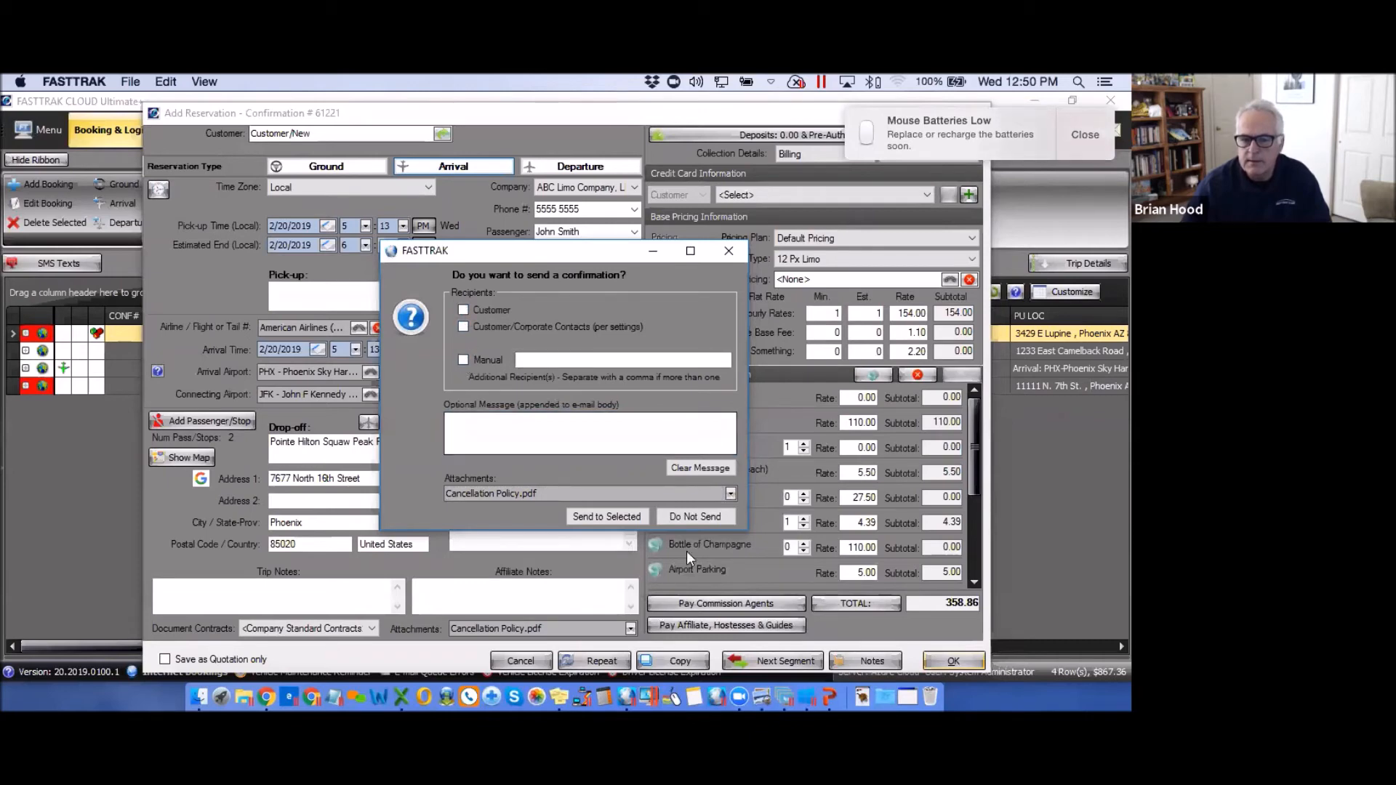
{"action": "left_click", "coordinate": [686, 515]}
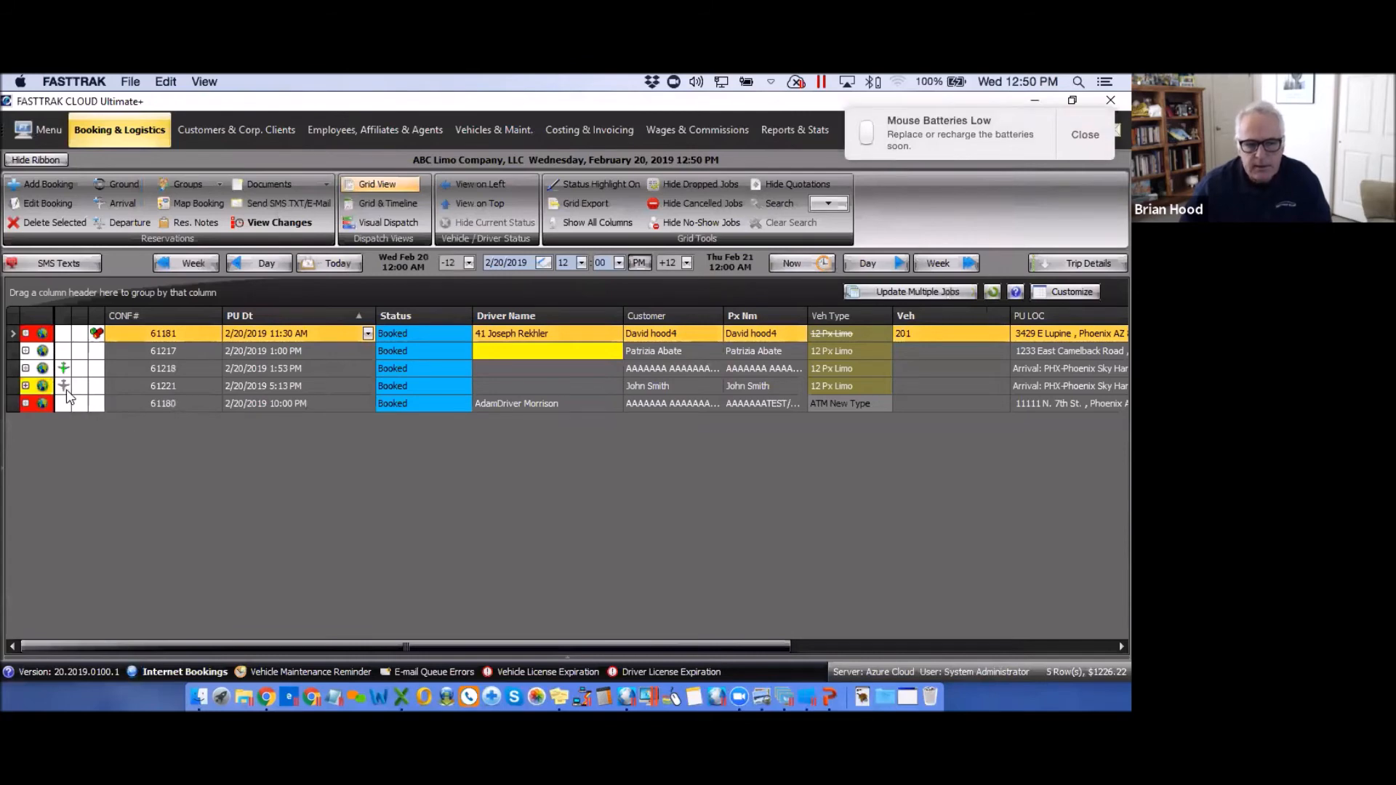
Examine the flight information and the additional stops of the 5:13 PM reservation in the booking grid
{"action": "mouse_move", "coordinate": [66, 390]}
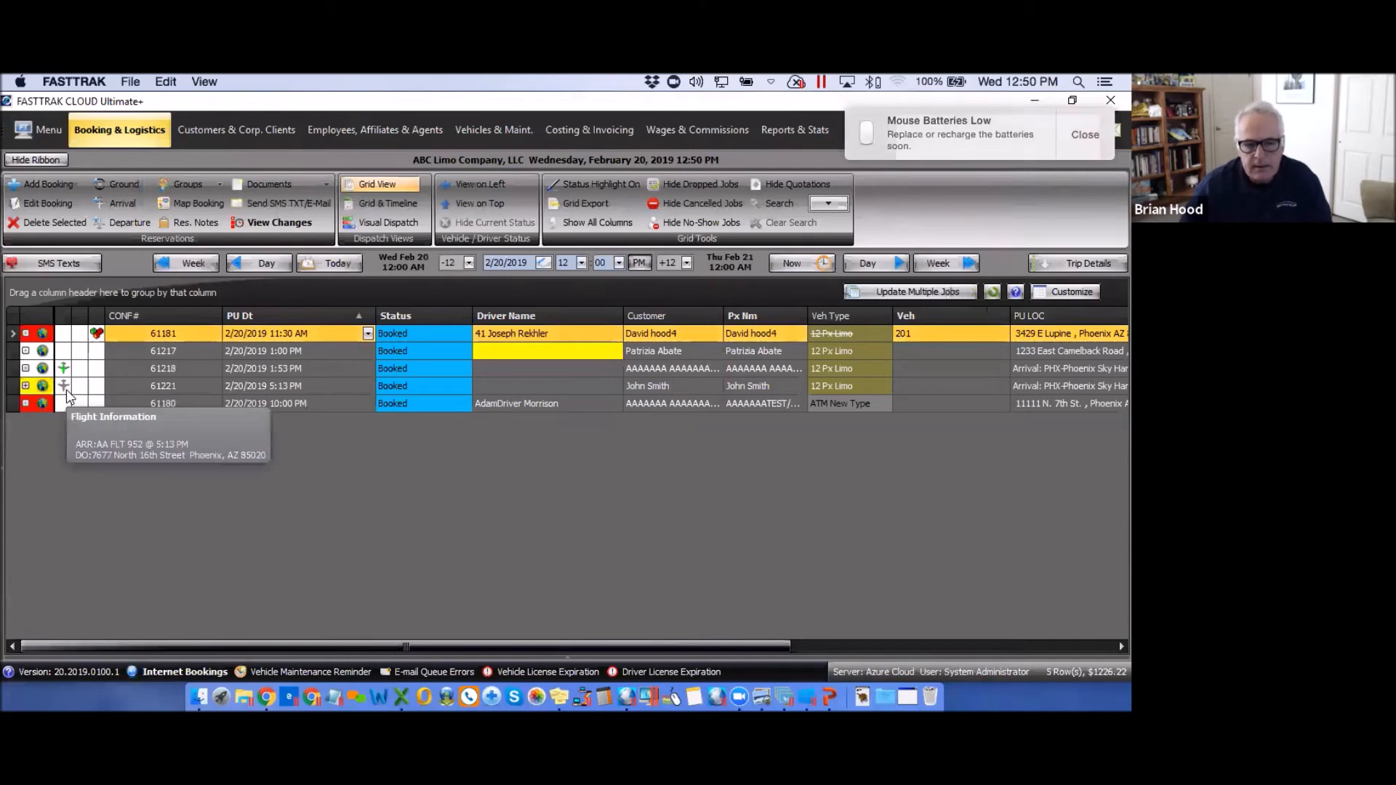
{"action": "left_click", "coordinate": [26, 387]}
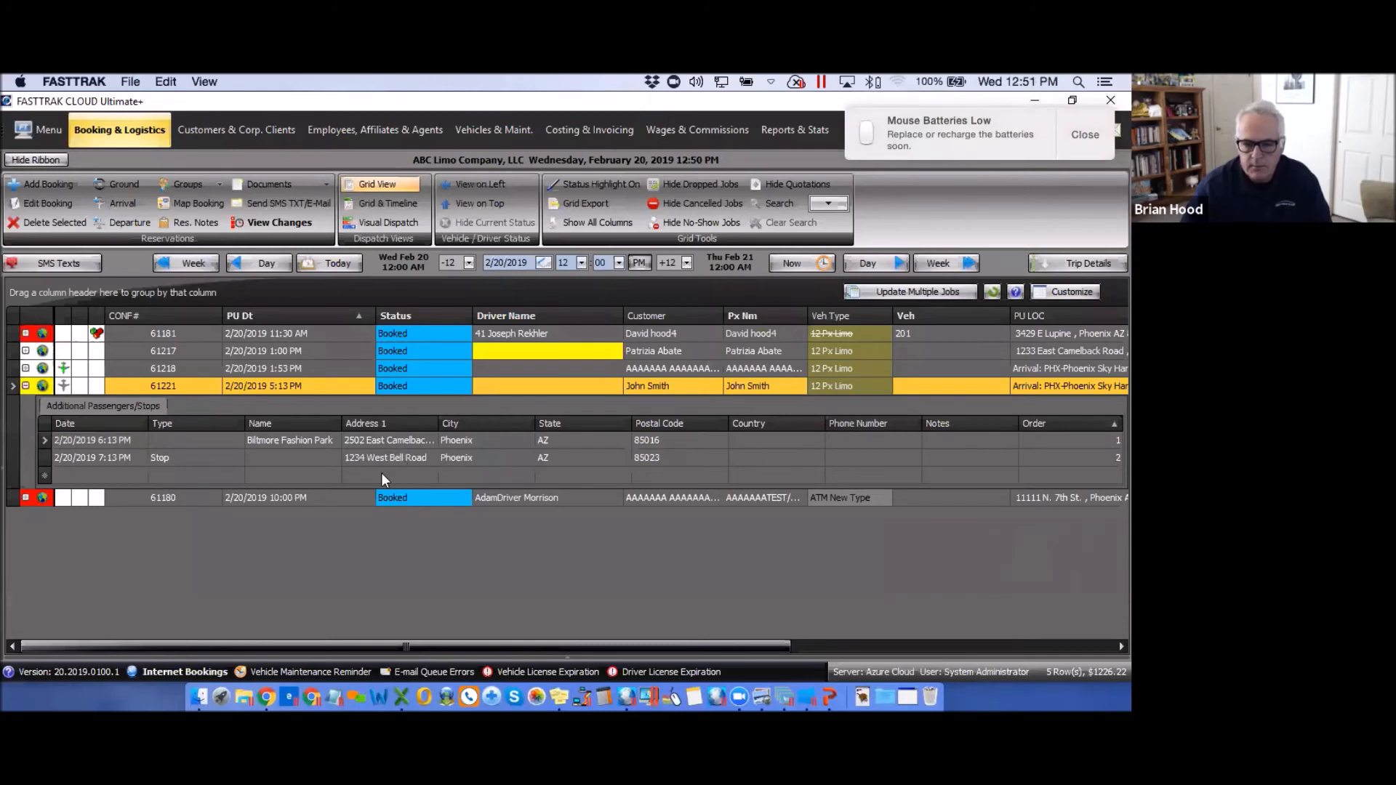
{"action": "left_click", "coordinate": [26, 386]}
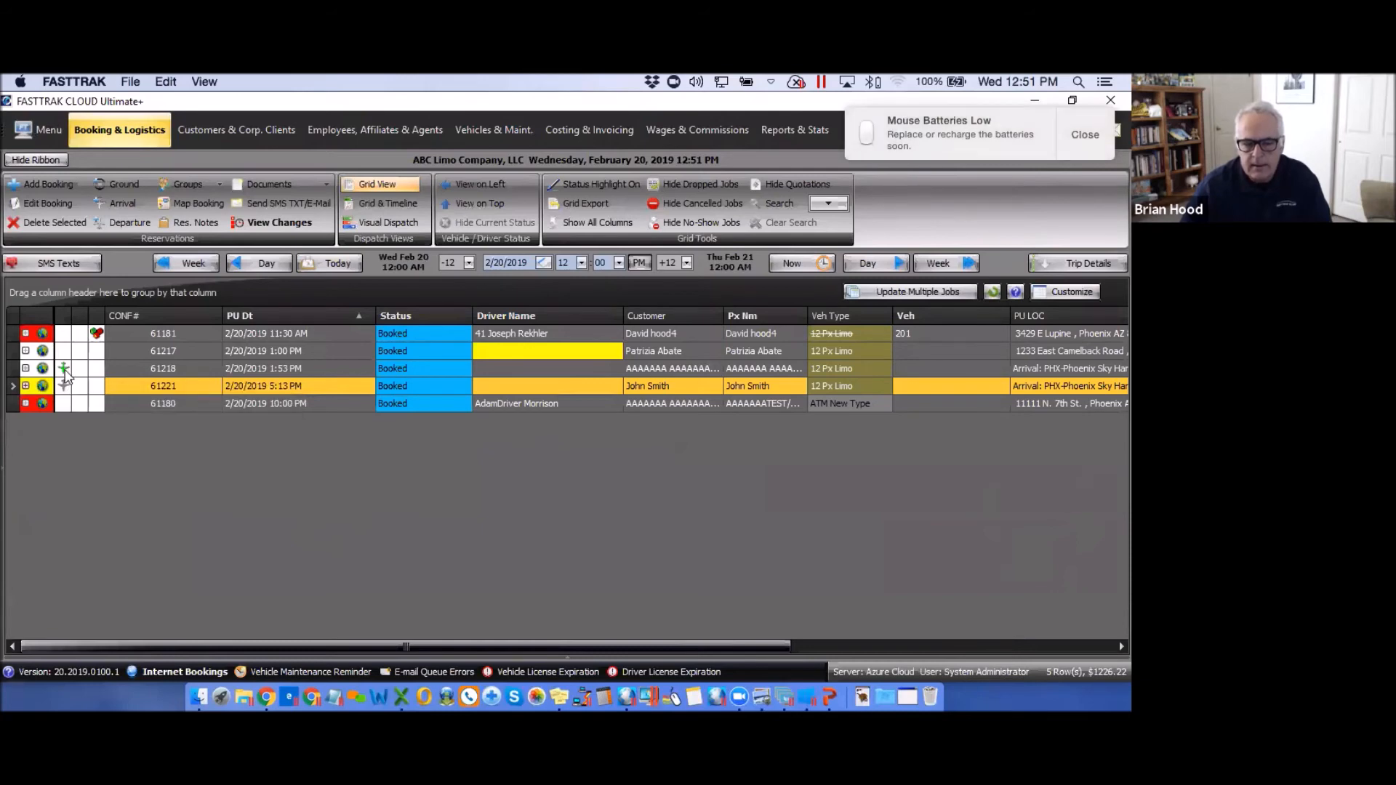
Examine the flight tracking of the 1:53 PM arrival, including its map, origin airport gate and destination airport gate
{"action": "mouse_move", "coordinate": [65, 375]}
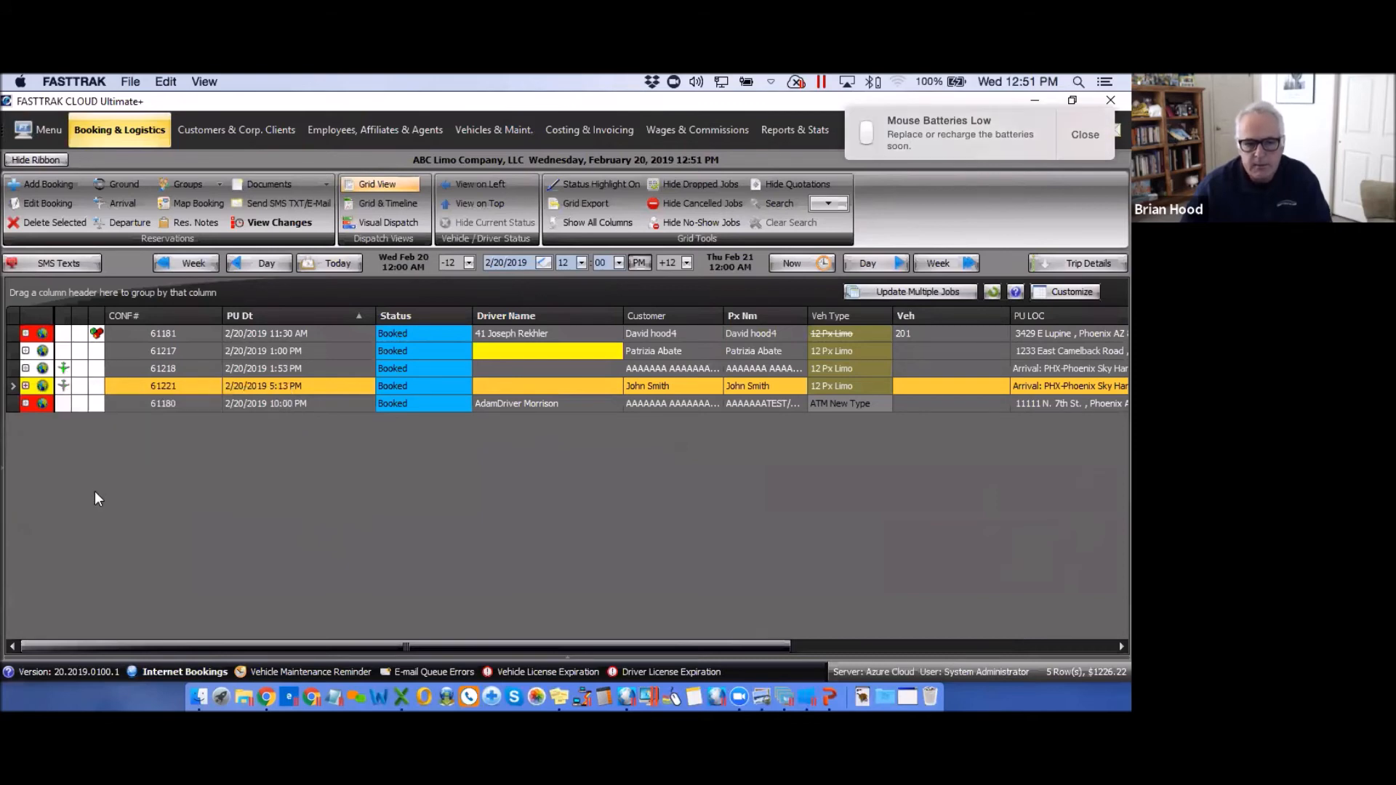
{"action": "left_click", "coordinate": [65, 372]}
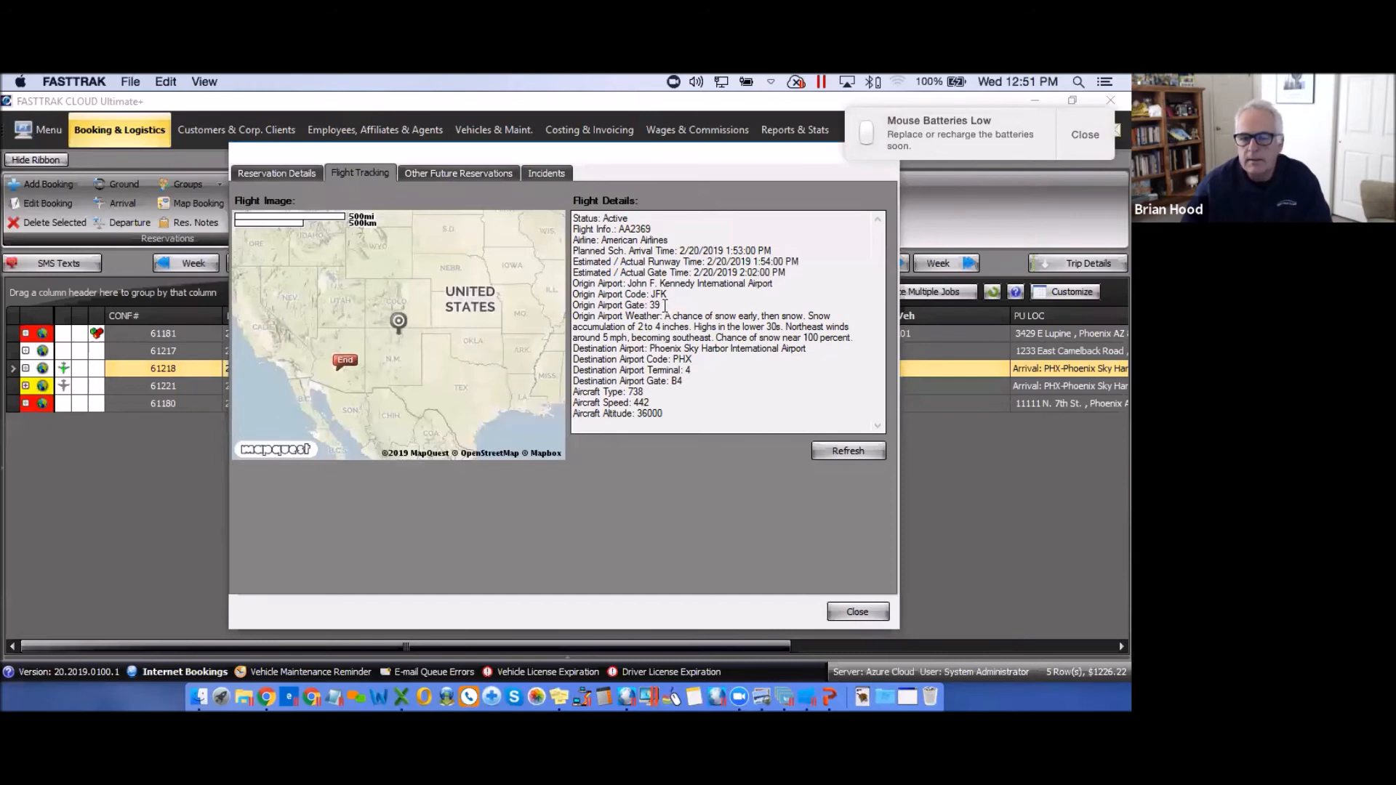
{"action": "left_click_drag", "start_coordinate": [663, 305], "coordinate": [655, 295]}
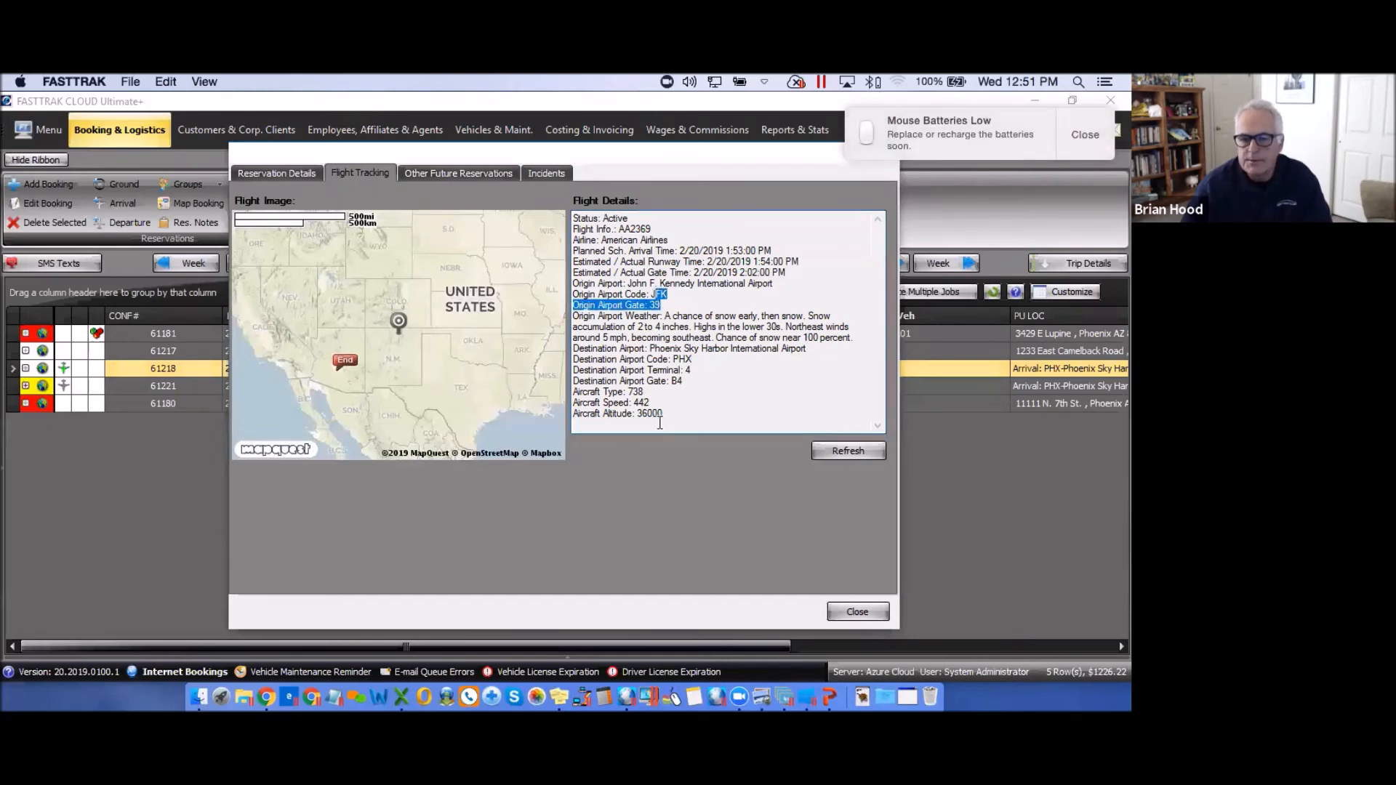
{"action": "left_click_drag", "start_coordinate": [688, 381], "coordinate": [577, 377]}
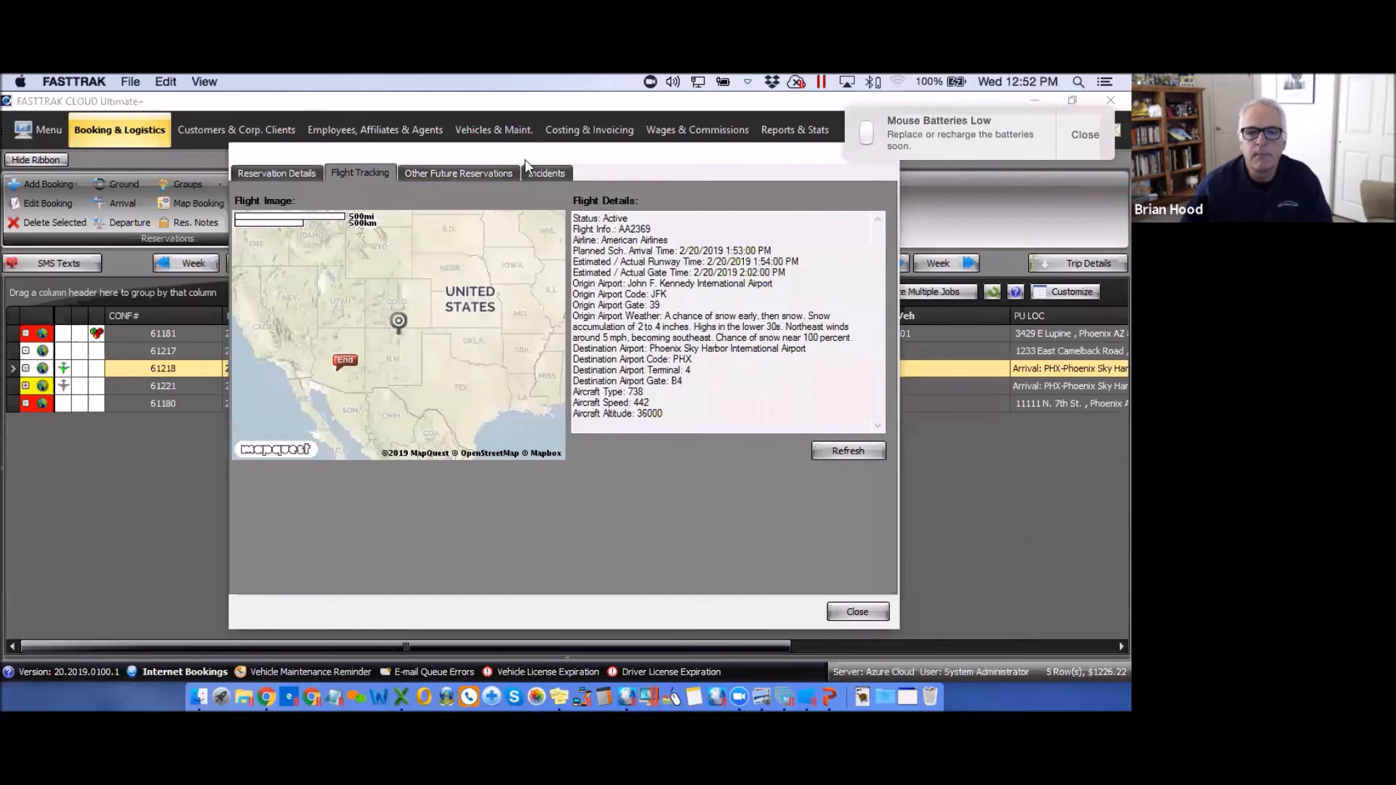
{"action": "left_click_drag", "start_coordinate": [526, 155], "coordinate": [451, 154]}
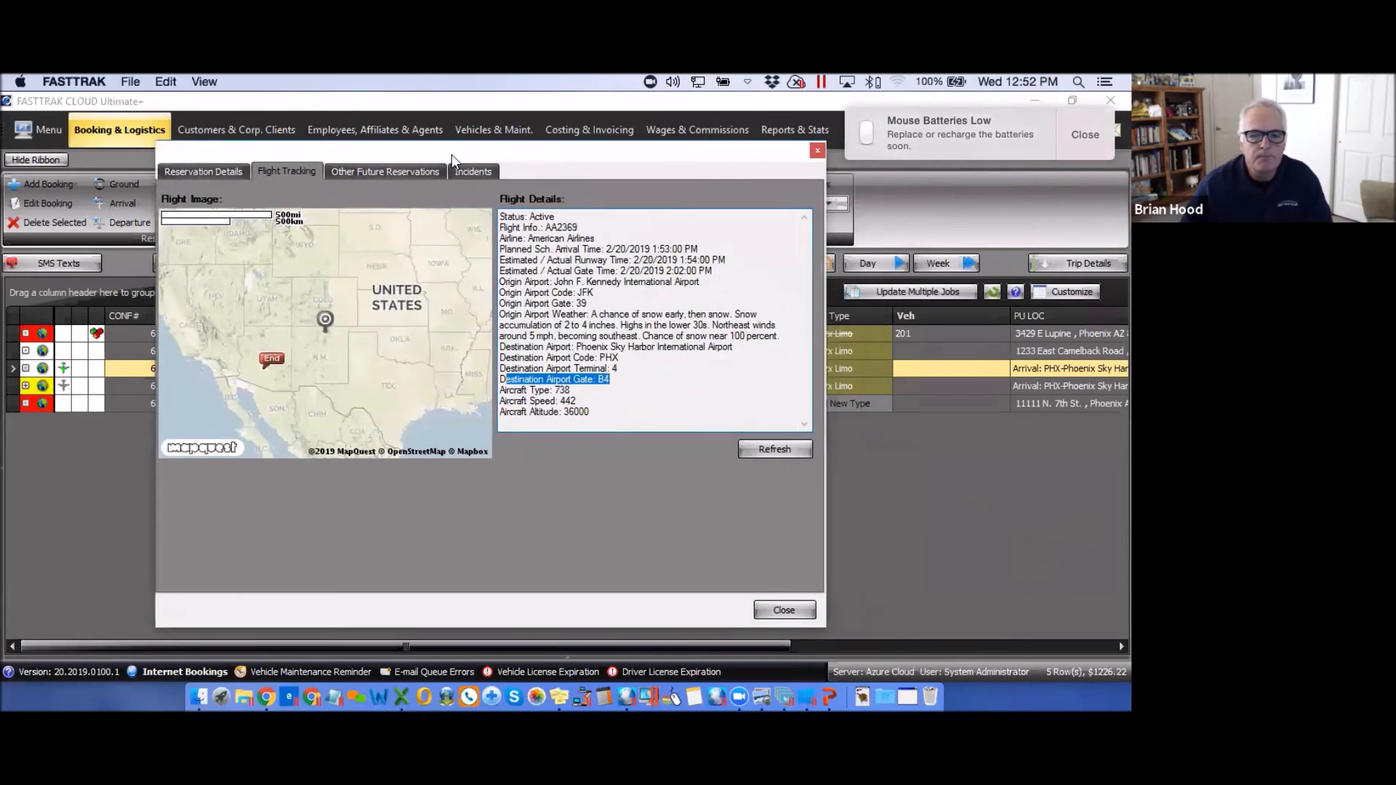
Review the customer's other future reservations and the reservation details of the 1:53 PM arrival, and close its trip information
{"action": "left_click", "coordinate": [390, 172]}
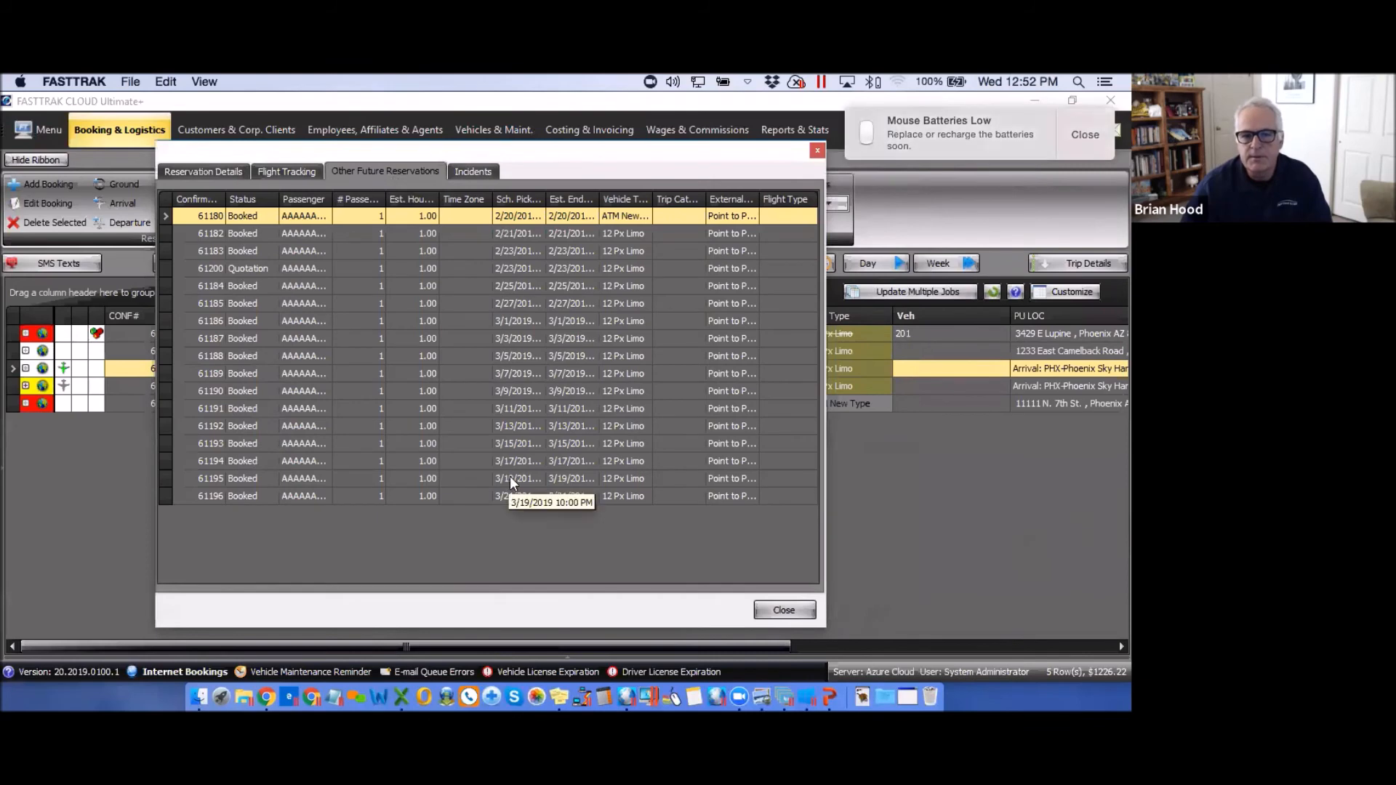
{"action": "left_click", "coordinate": [208, 172]}
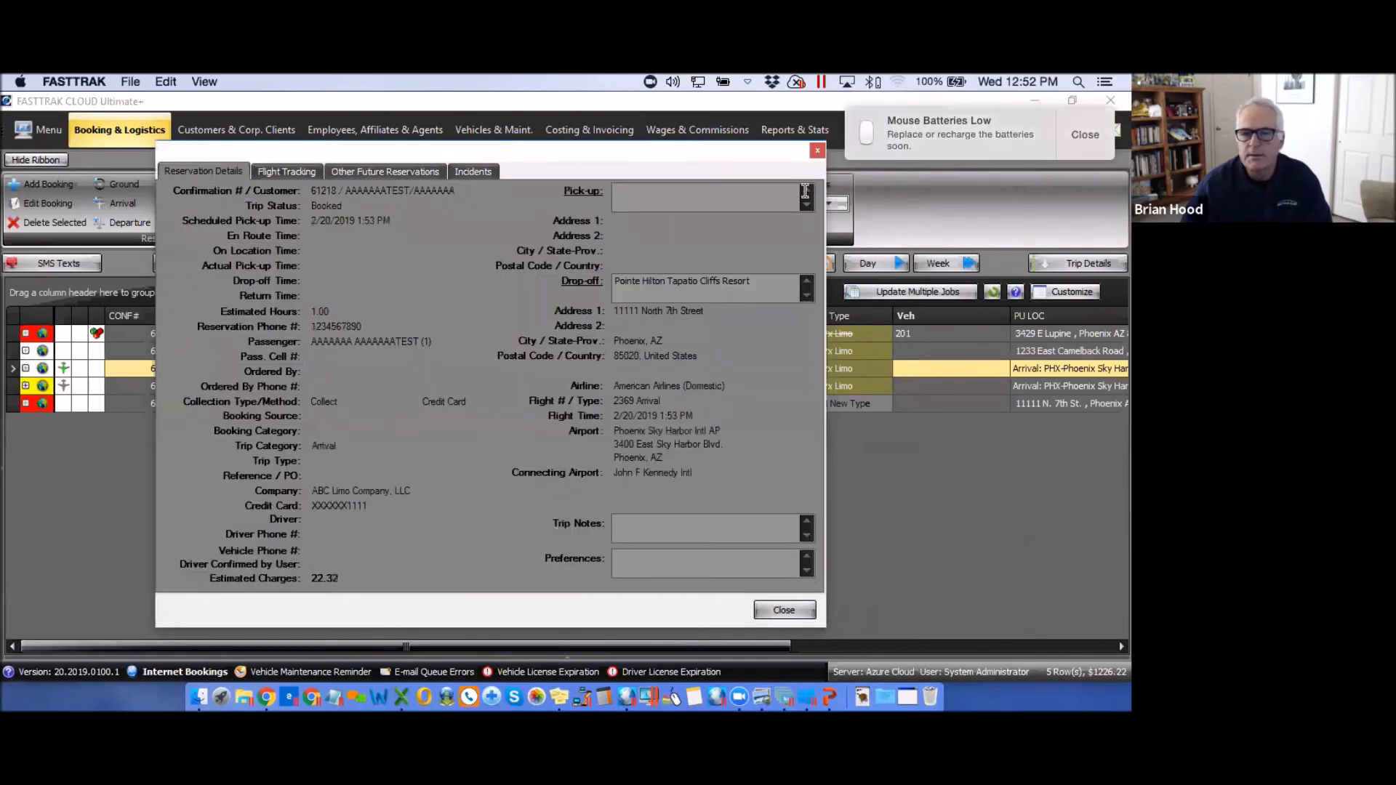
{"action": "left_click", "coordinate": [818, 150]}
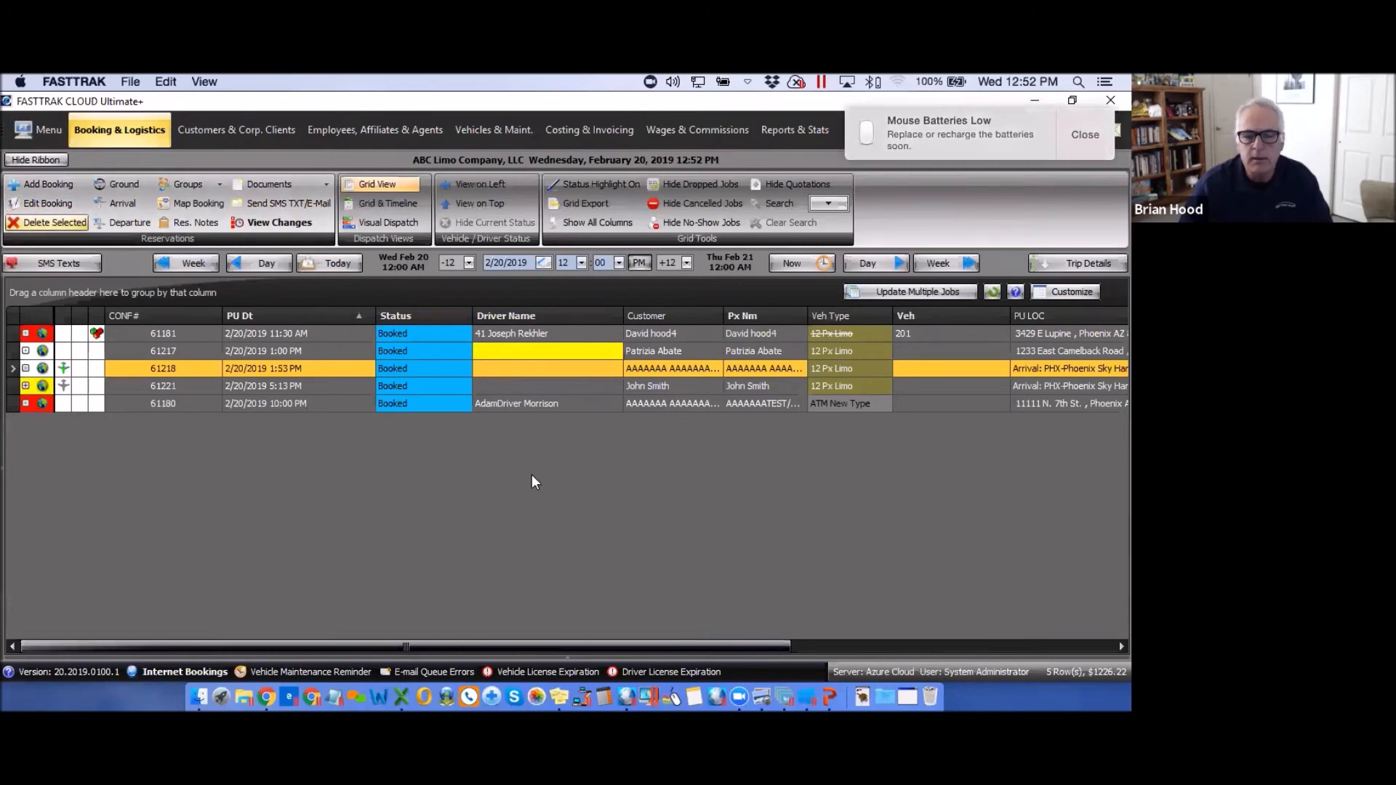
Mark the 5:13 PM reservation as requiring special handling and as VIP, and save it without sending a digital signing request
{"action": "left_click", "coordinate": [651, 385]}
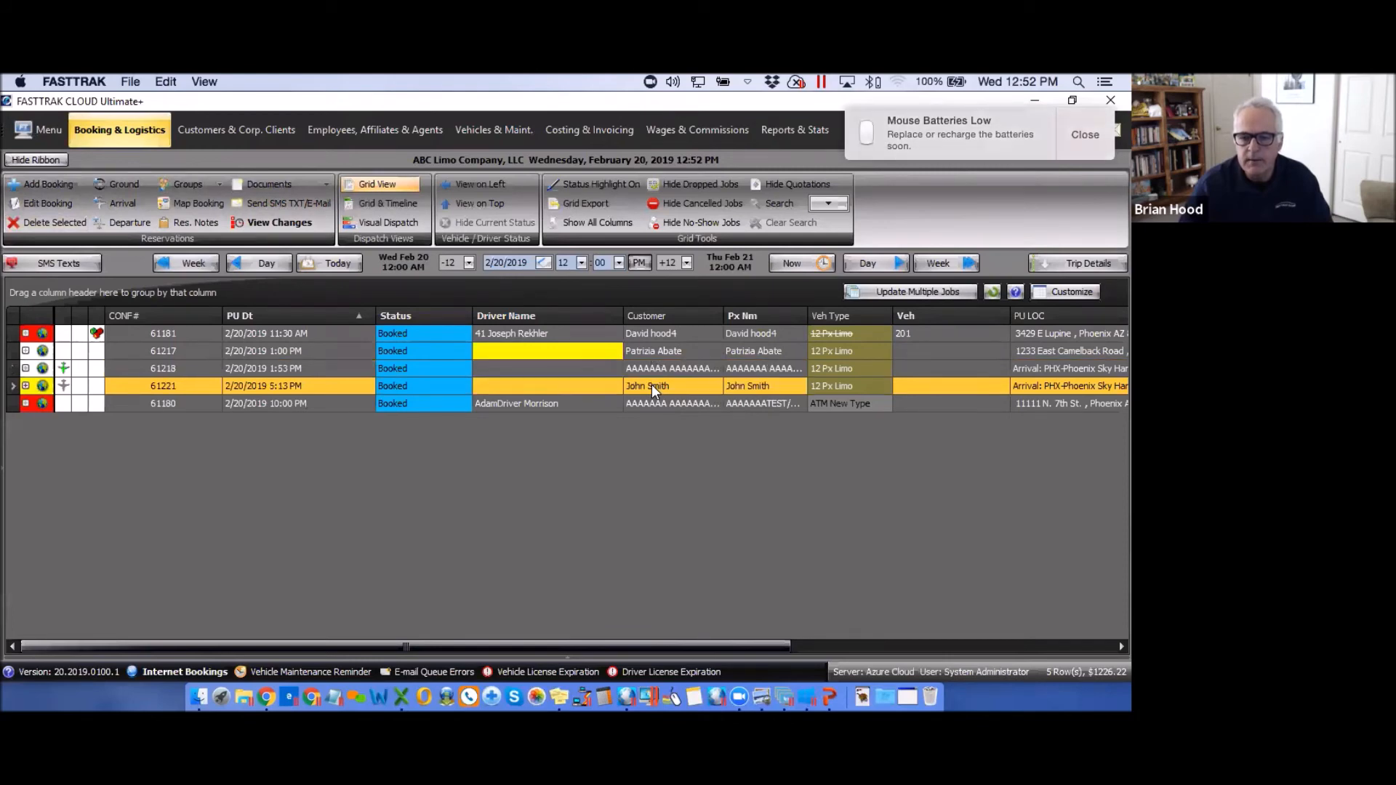
{"action": "left_click", "coordinate": [37, 204]}
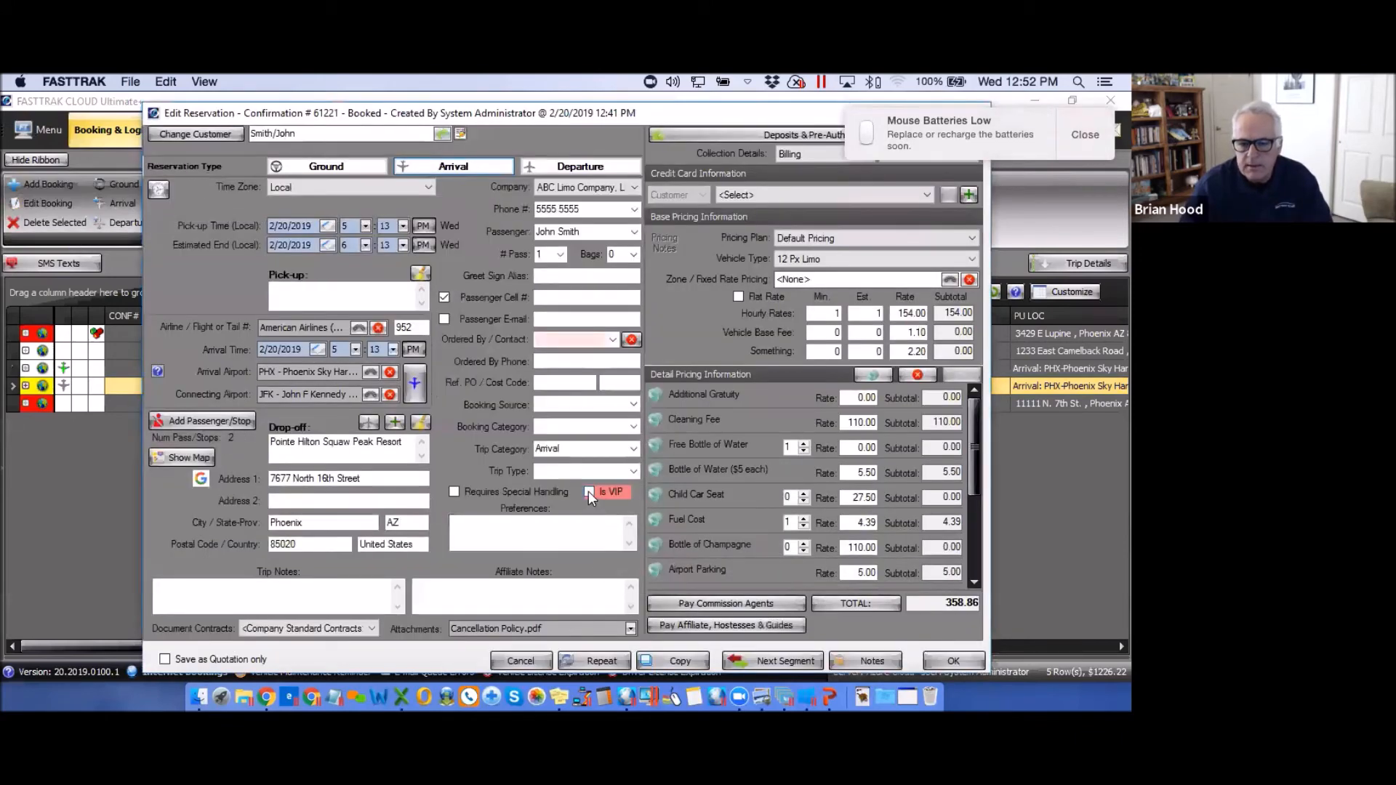
{"action": "left_click", "coordinate": [455, 493]}
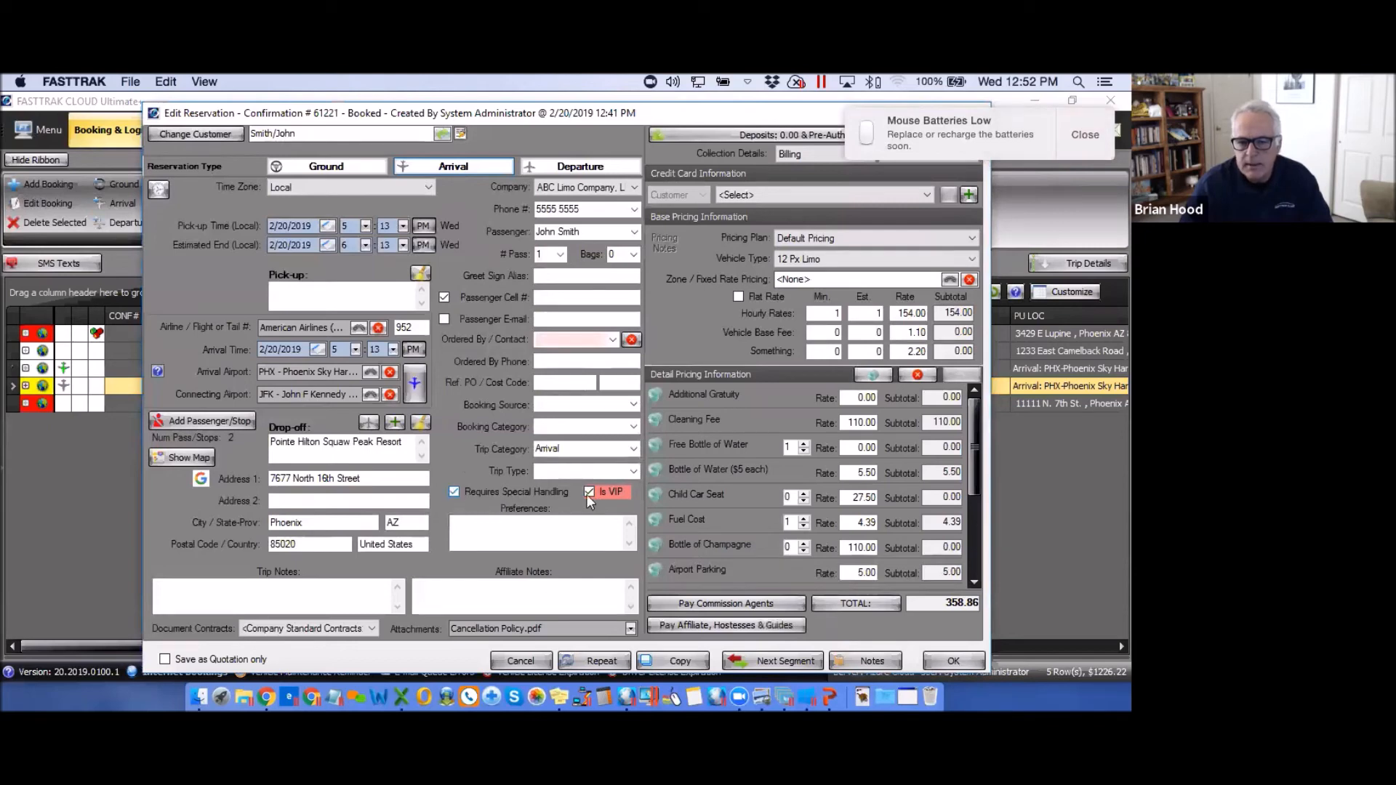
{"action": "left_click", "coordinate": [953, 662]}
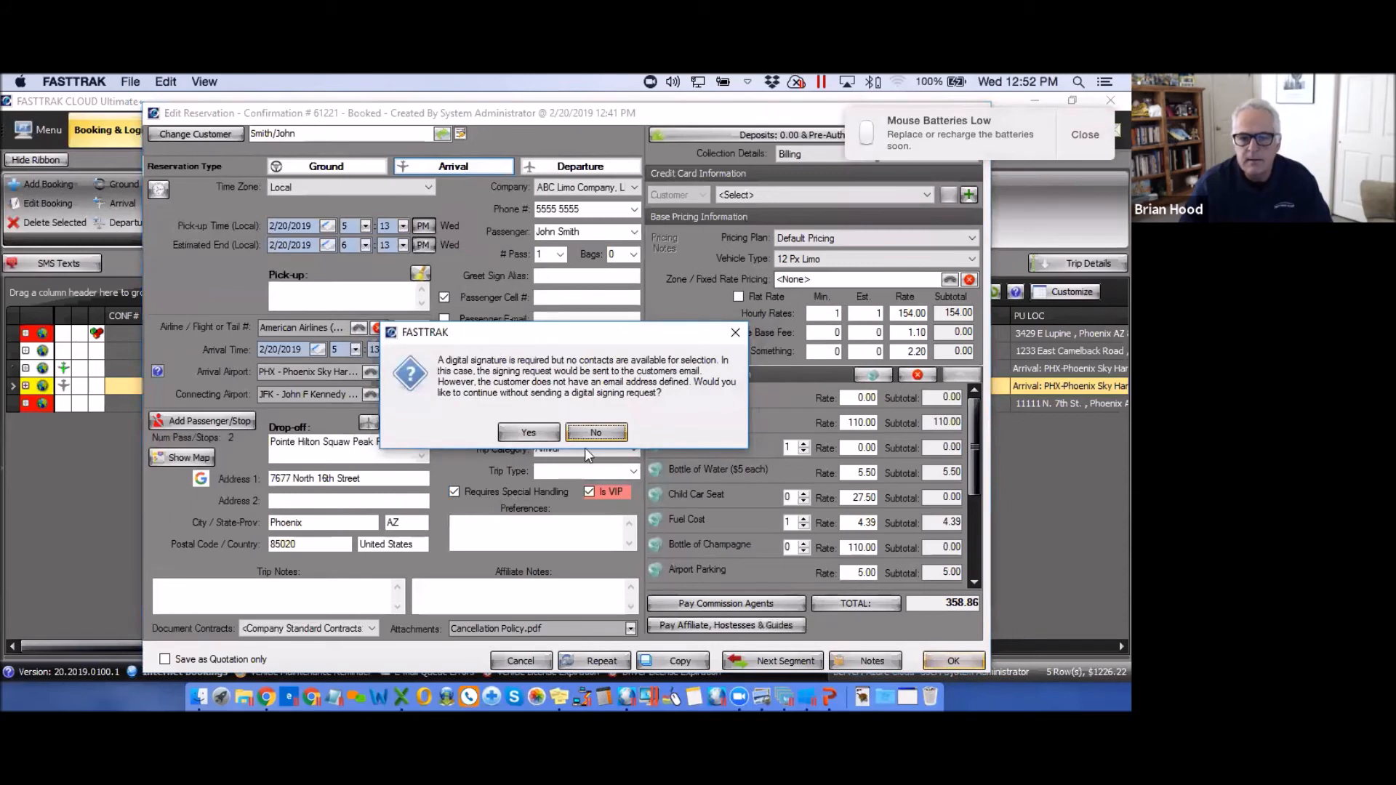
{"action": "left_click", "coordinate": [596, 434]}
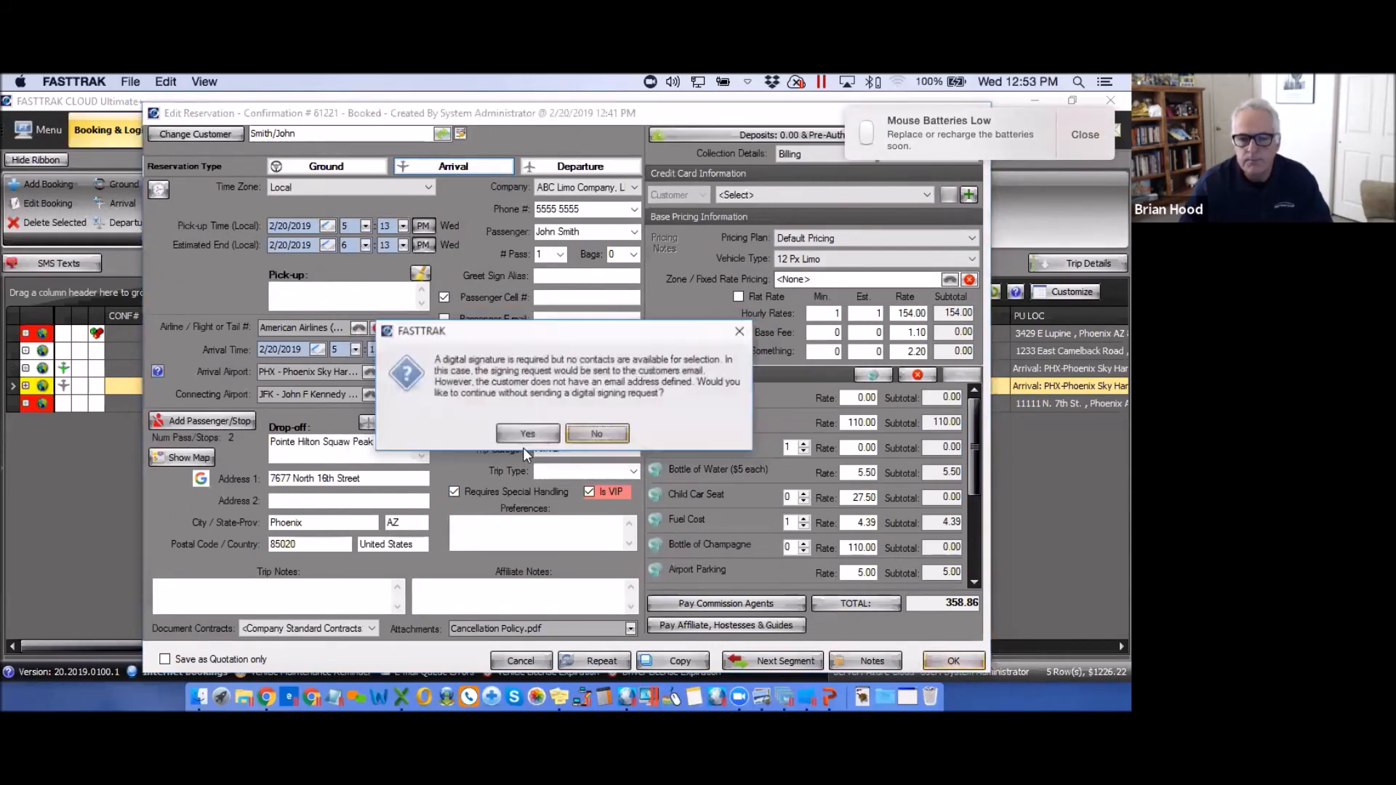
{"action": "left_click", "coordinate": [522, 434]}
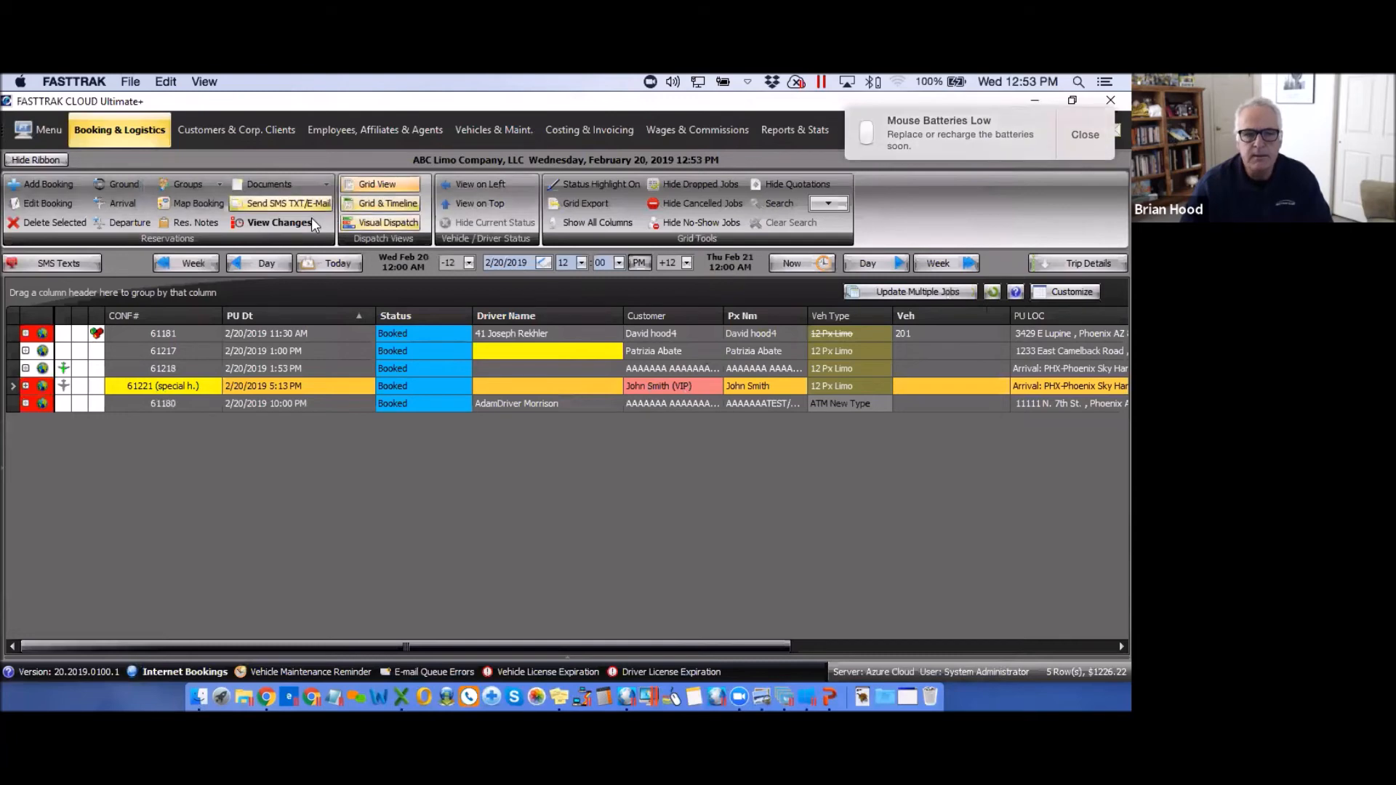
Review the e-mail confirmation options of the 5:13 PM reservation, including additional recipients, message and attachments, and close them without sending
{"action": "left_click", "coordinate": [279, 184]}
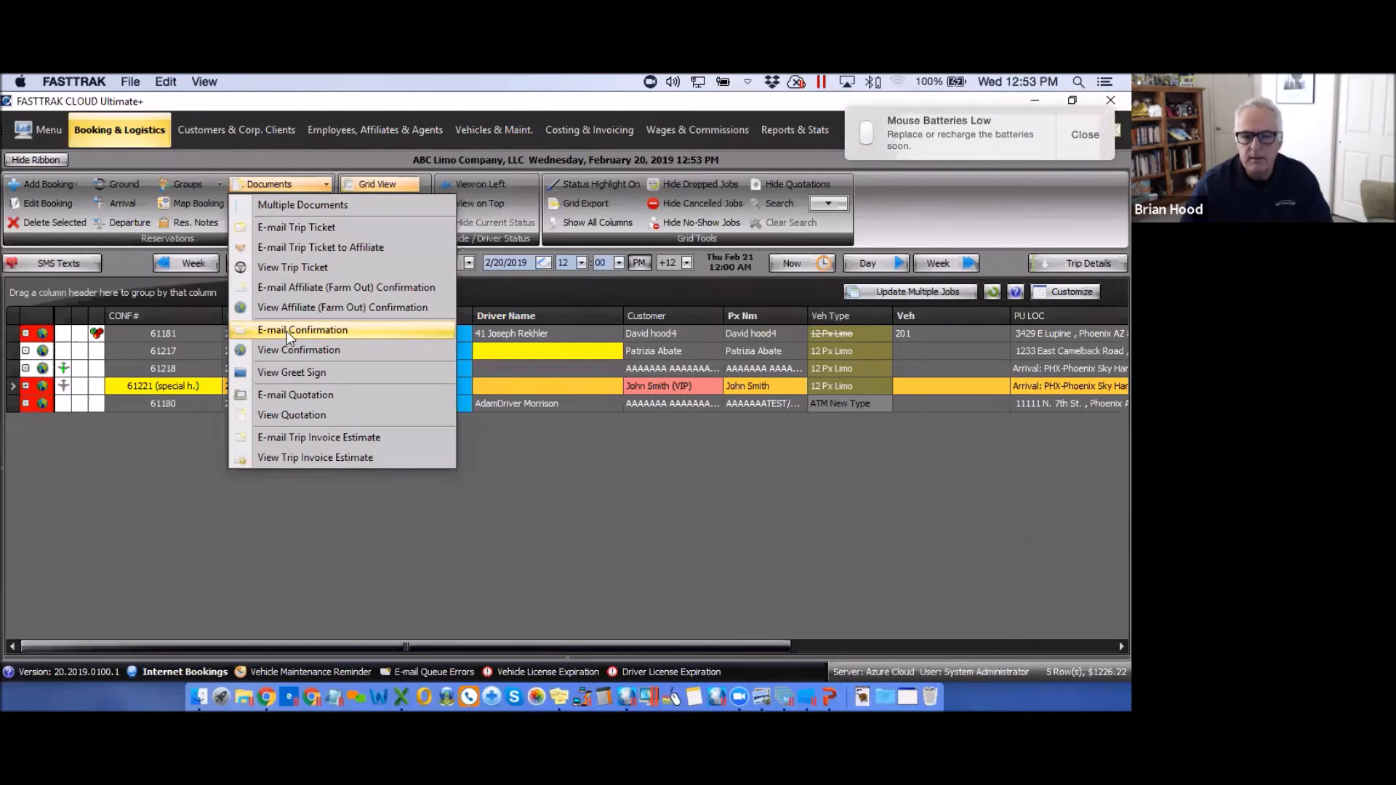
{"action": "left_click", "coordinate": [287, 331]}
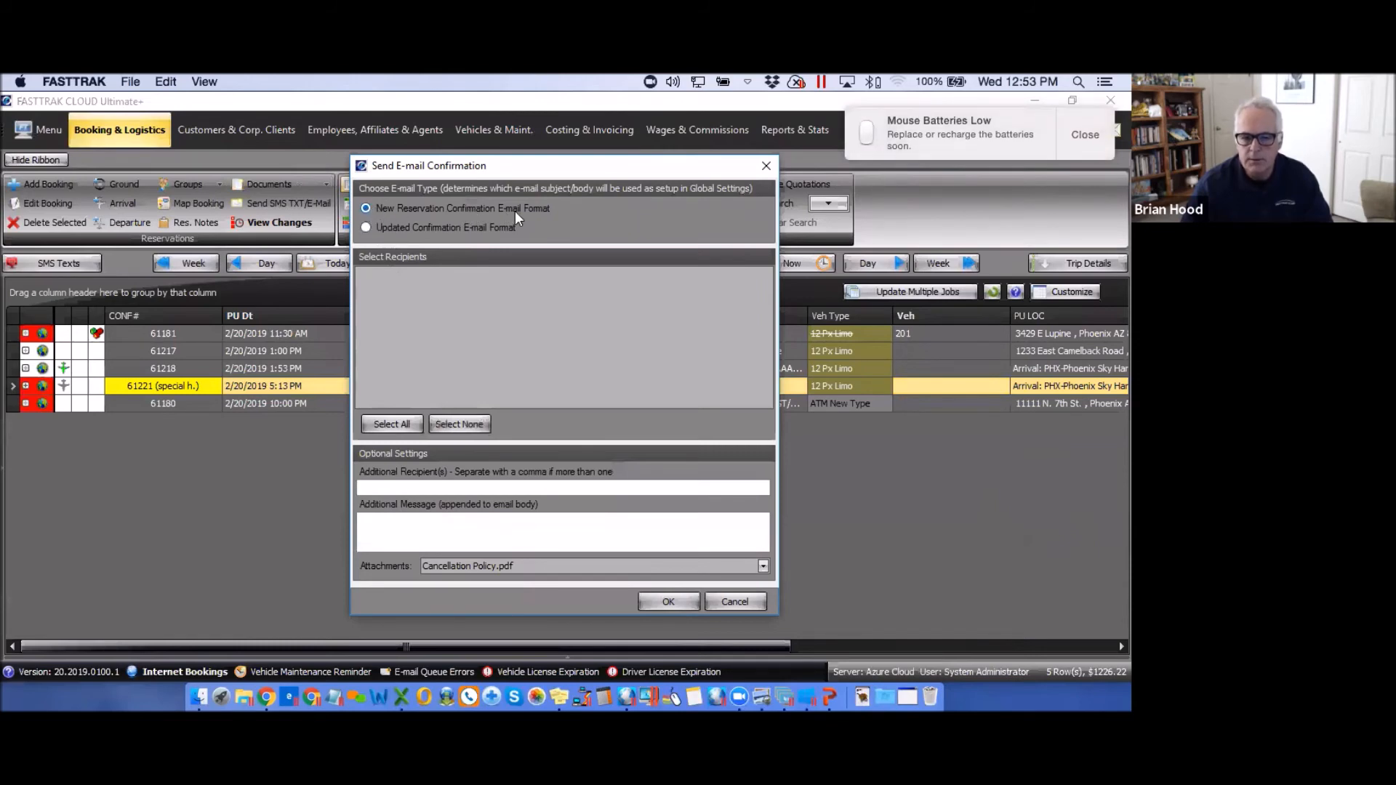
{"action": "left_click", "coordinate": [395, 487]}
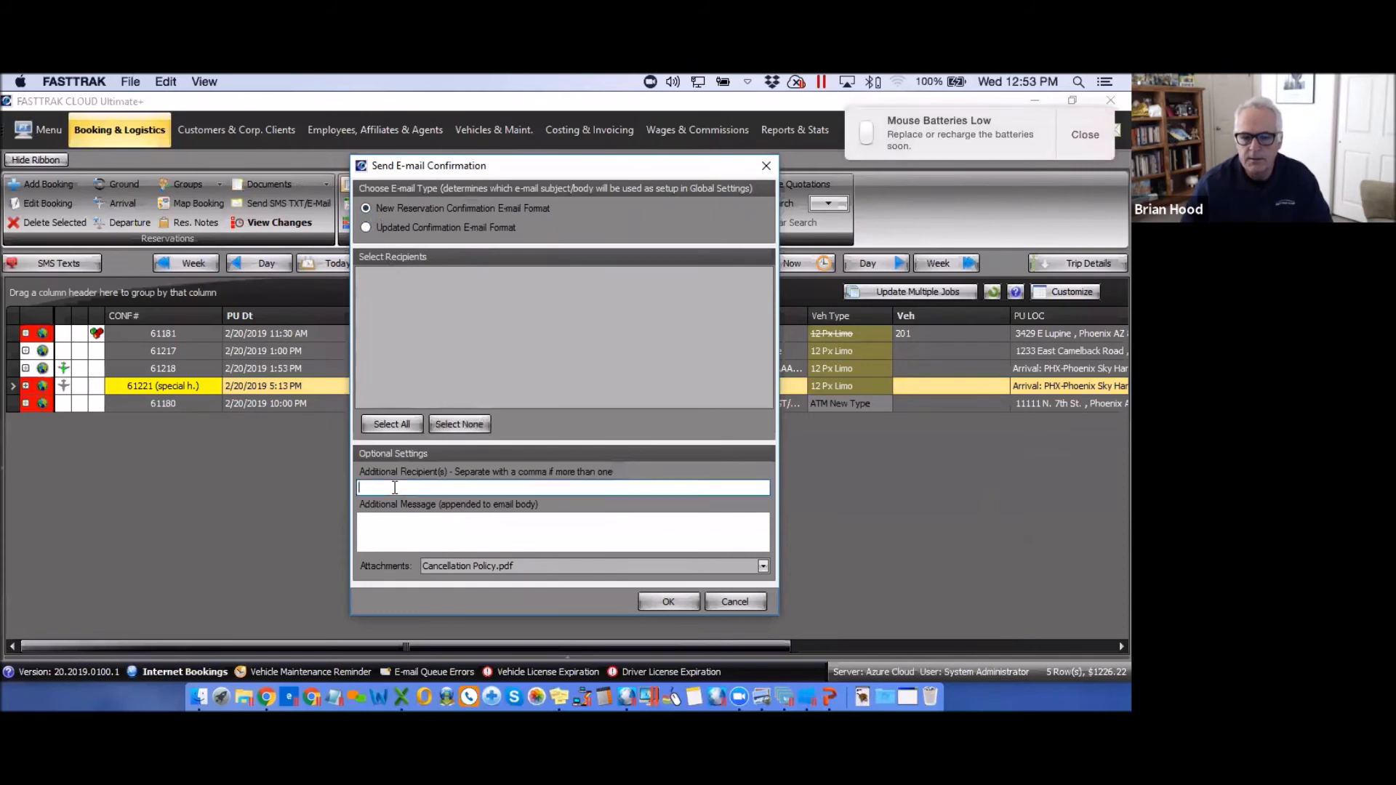
{"action": "left_click", "coordinate": [399, 542]}
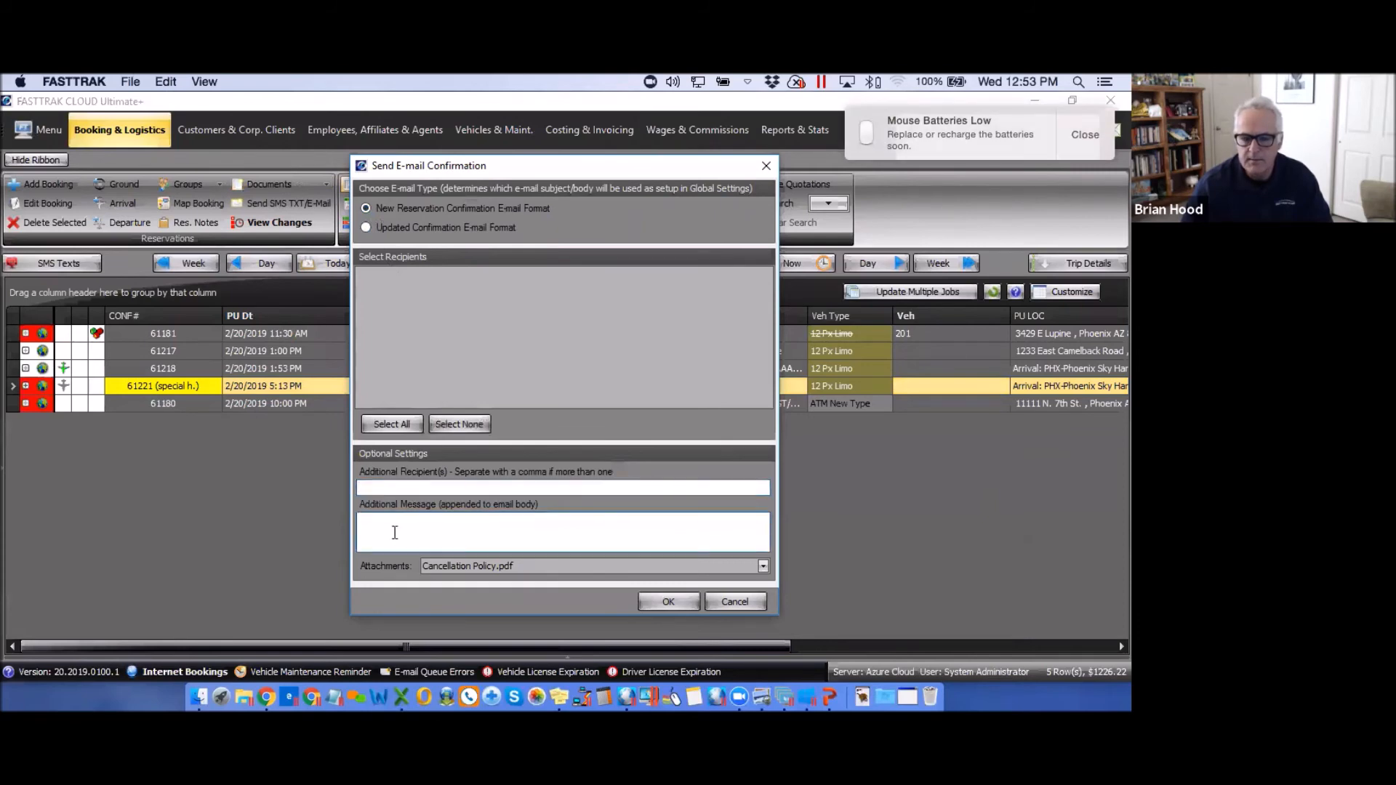
{"action": "left_click", "coordinate": [763, 566]}
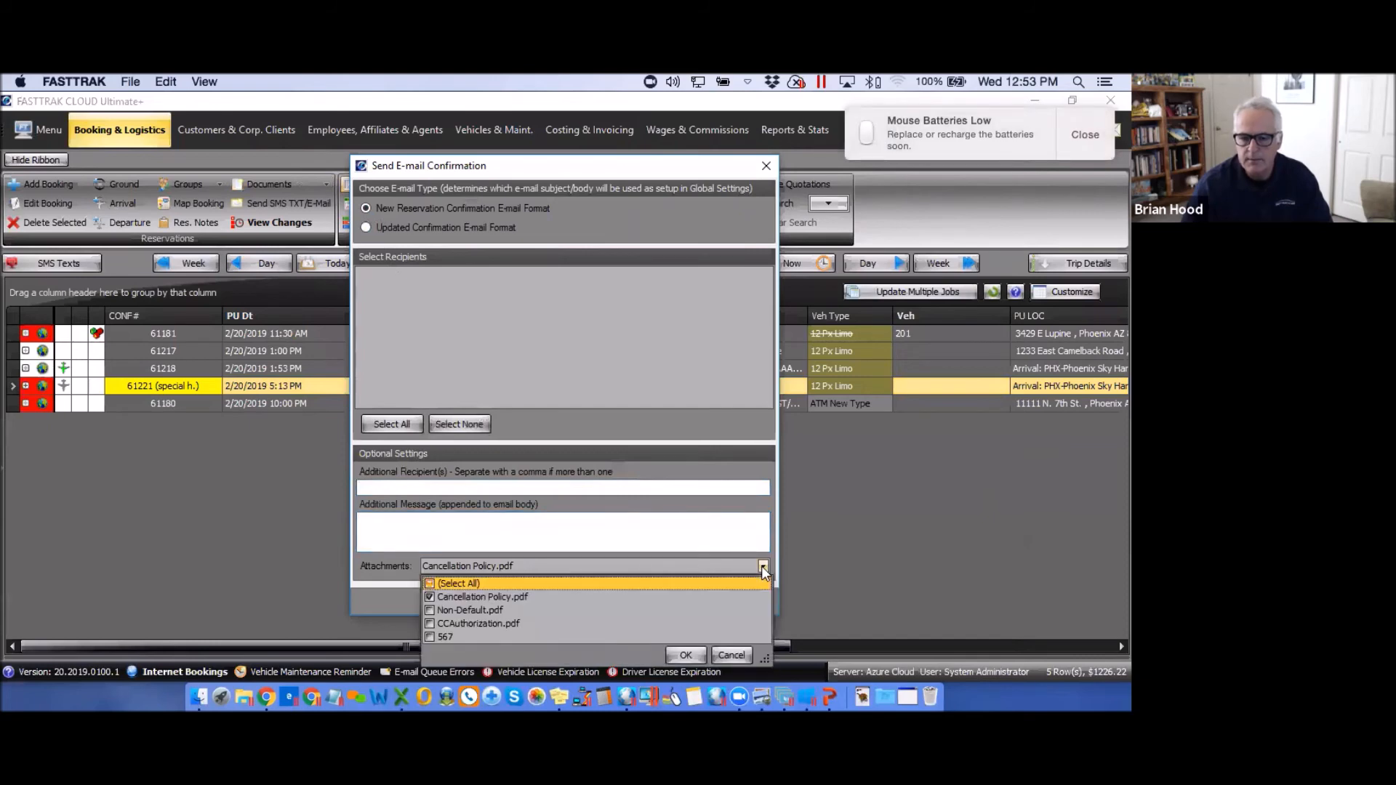
{"action": "left_click", "coordinate": [762, 565]}
{"action": "left_click", "coordinate": [767, 165]}
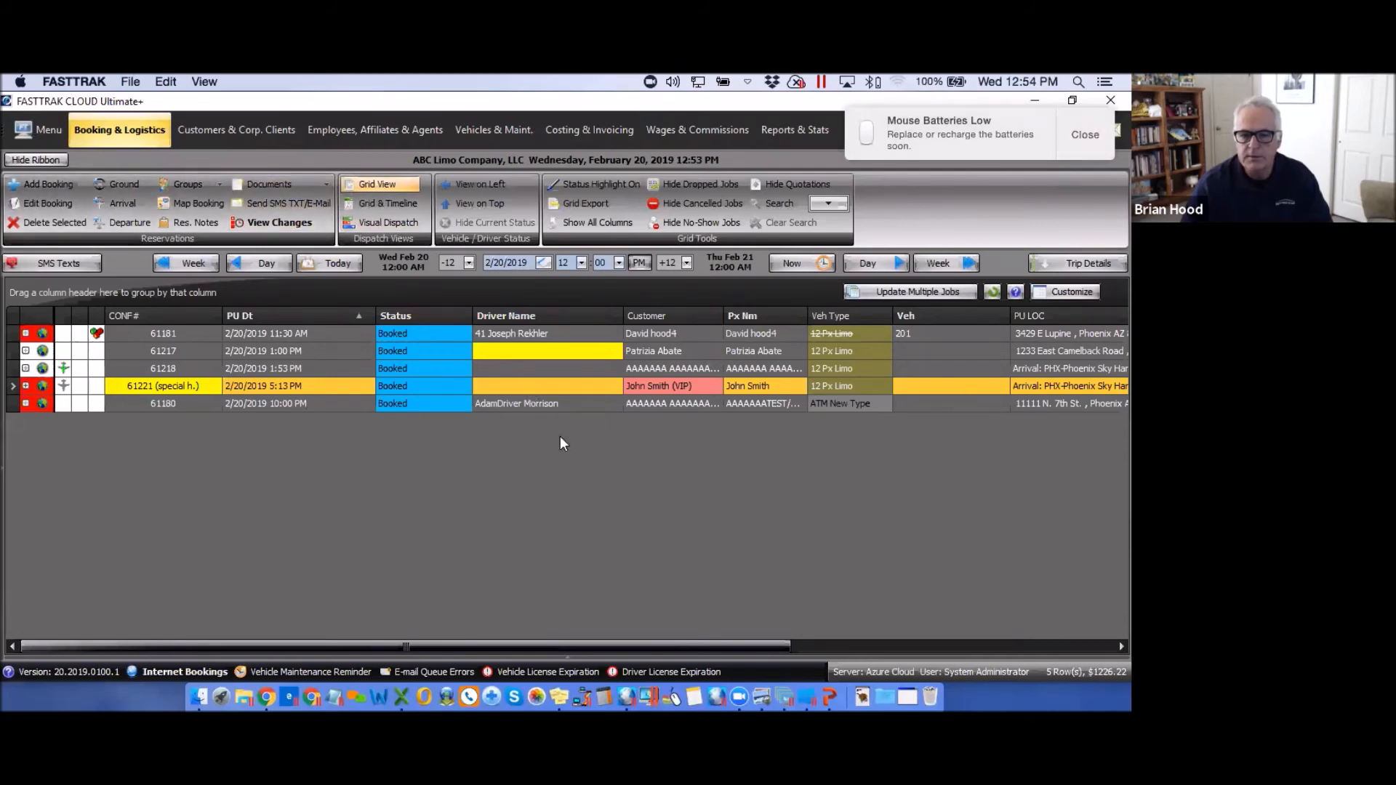
Assign the driver listed as A Driver to the 5:13 PM reservation in the booking grid
{"action": "left_click", "coordinate": [613, 387]}
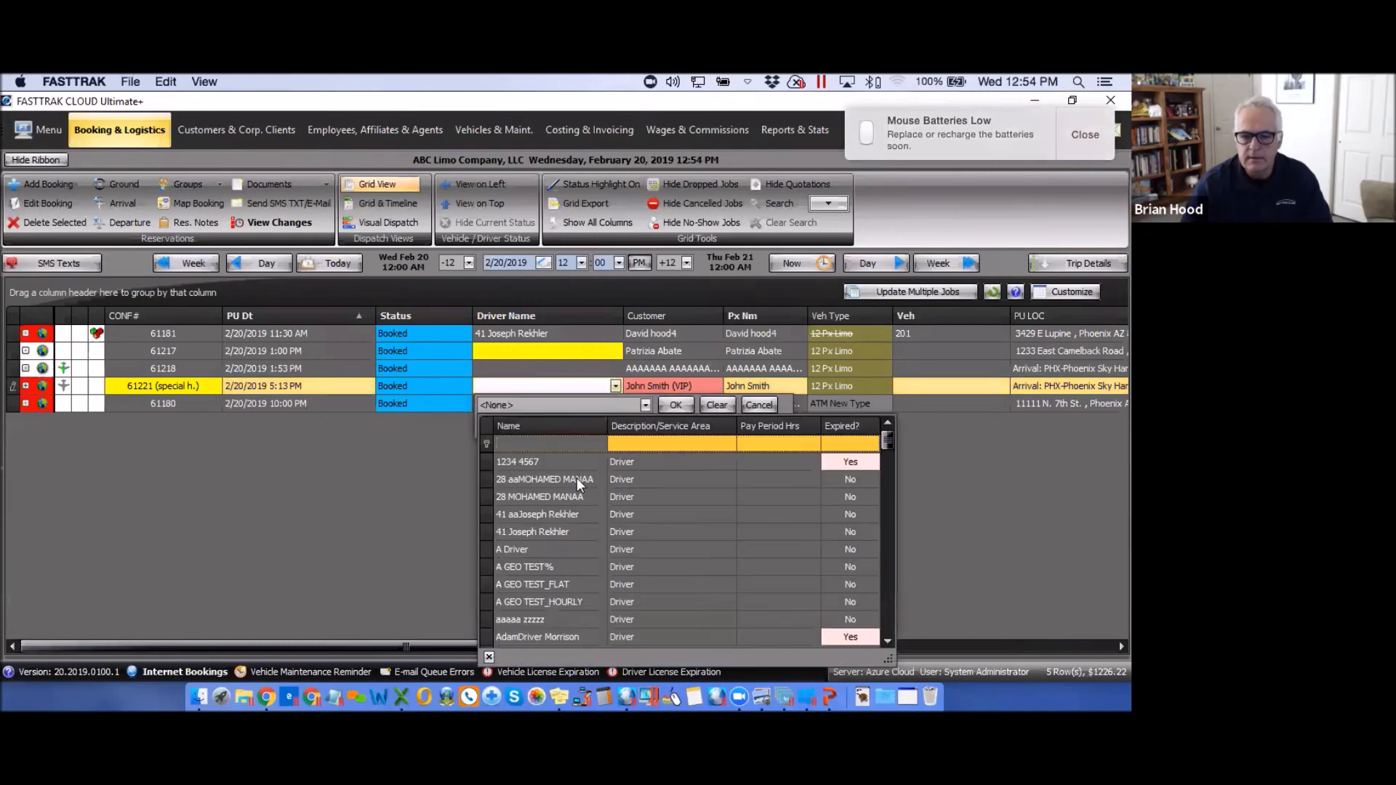
{"action": "left_click", "coordinate": [515, 551]}
{"action": "left_click", "coordinate": [675, 406]}
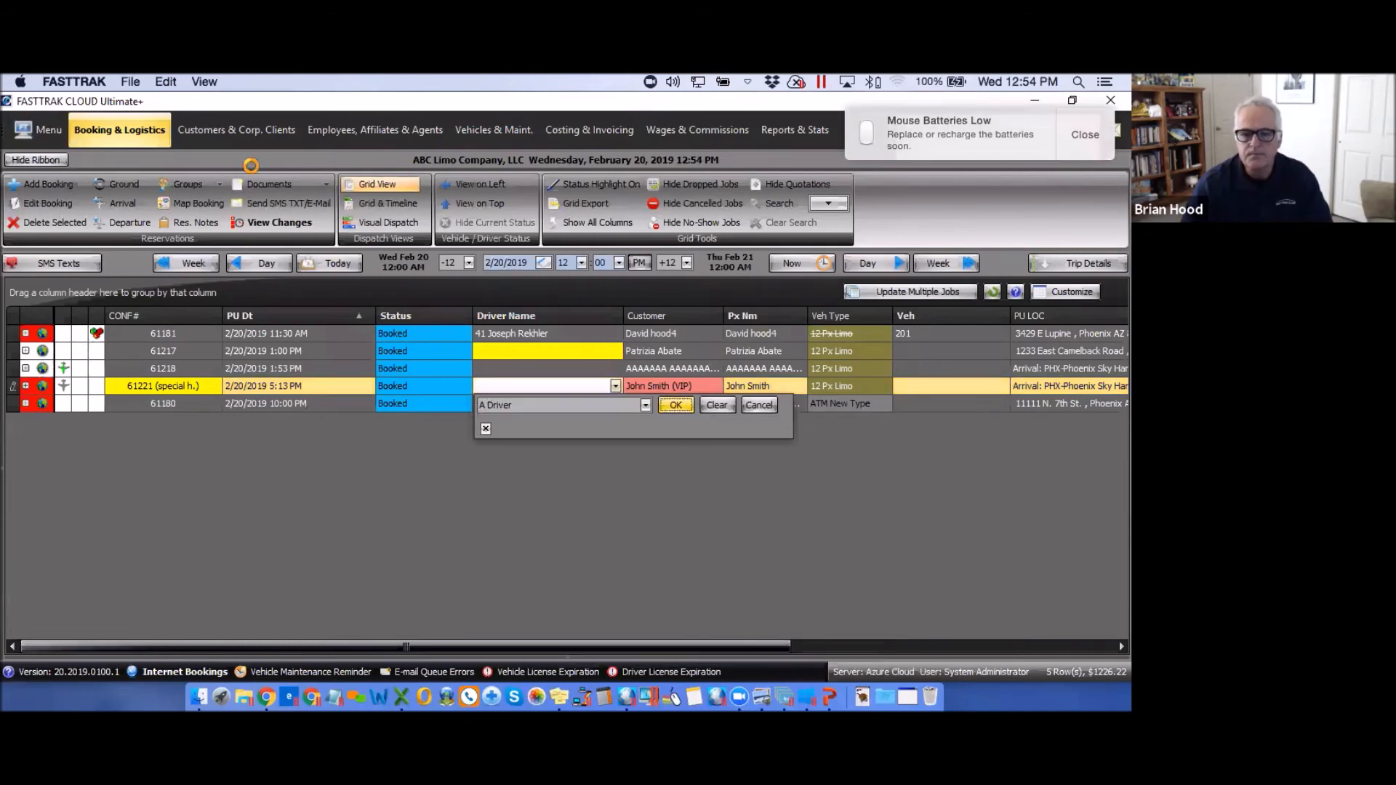
View the booking confirmation of the 5:13 PM reservation, examine its trip routing and estimated charges, and close the preview
{"action": "left_click", "coordinate": [287, 184]}
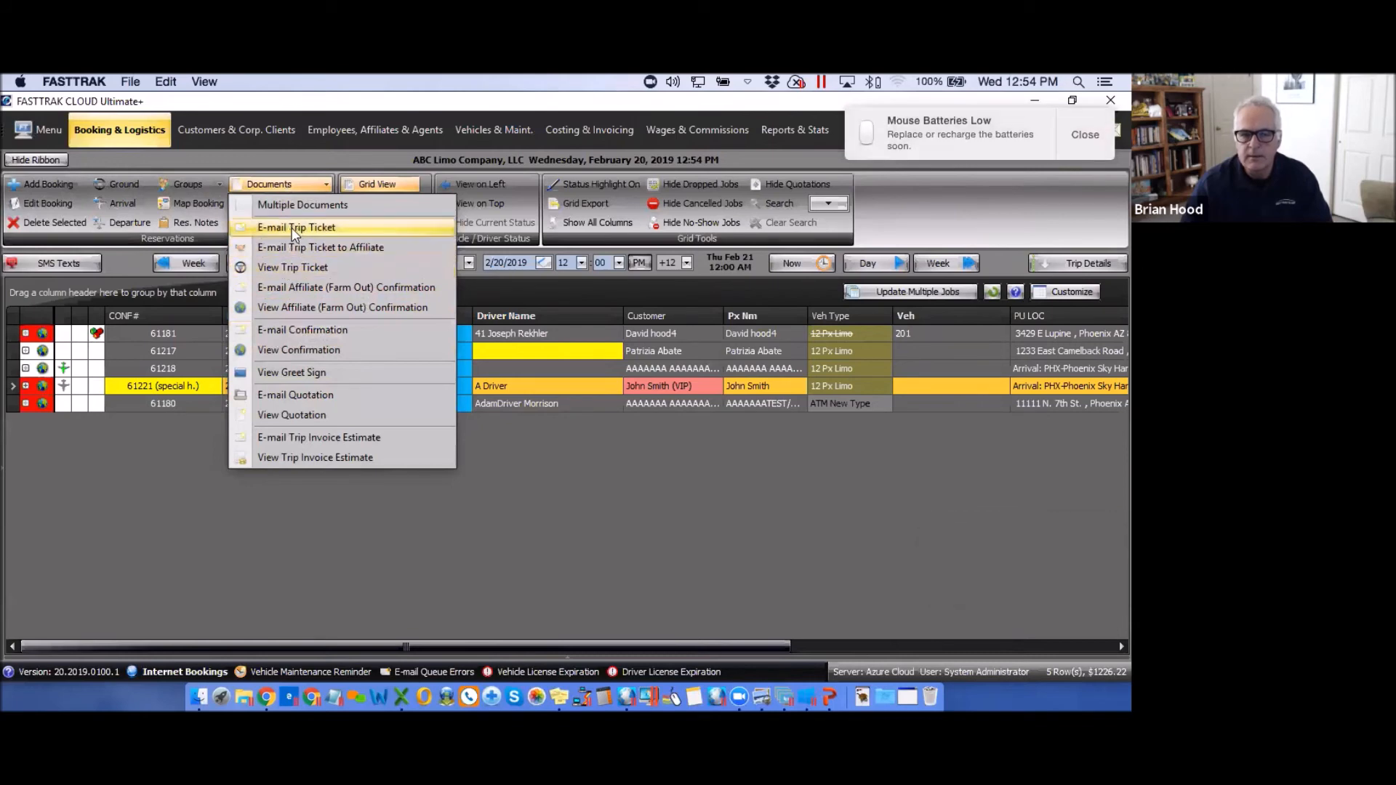
{"action": "left_click", "coordinate": [290, 350]}
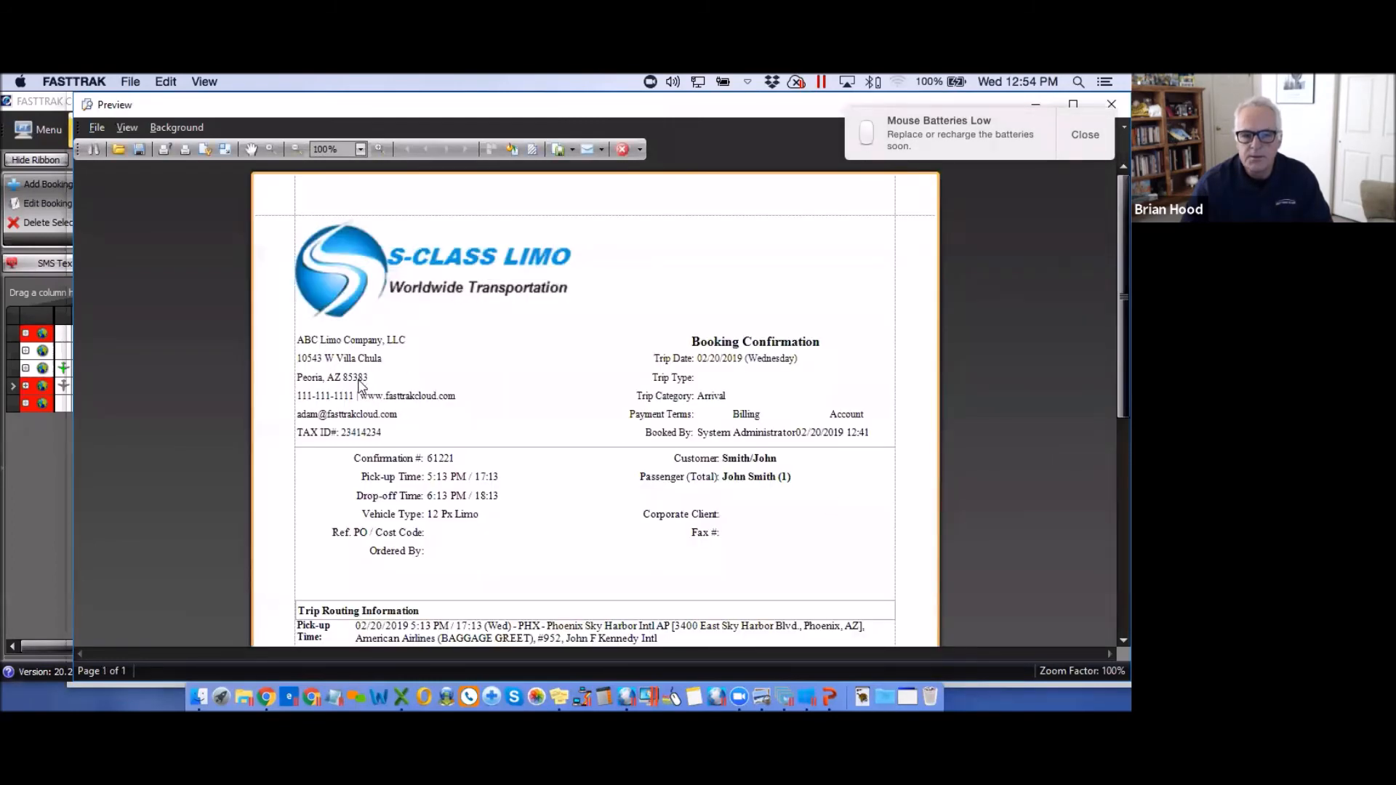
{"action": "left_click_drag", "start_coordinate": [1105, 386], "coordinate": [1105, 436]}
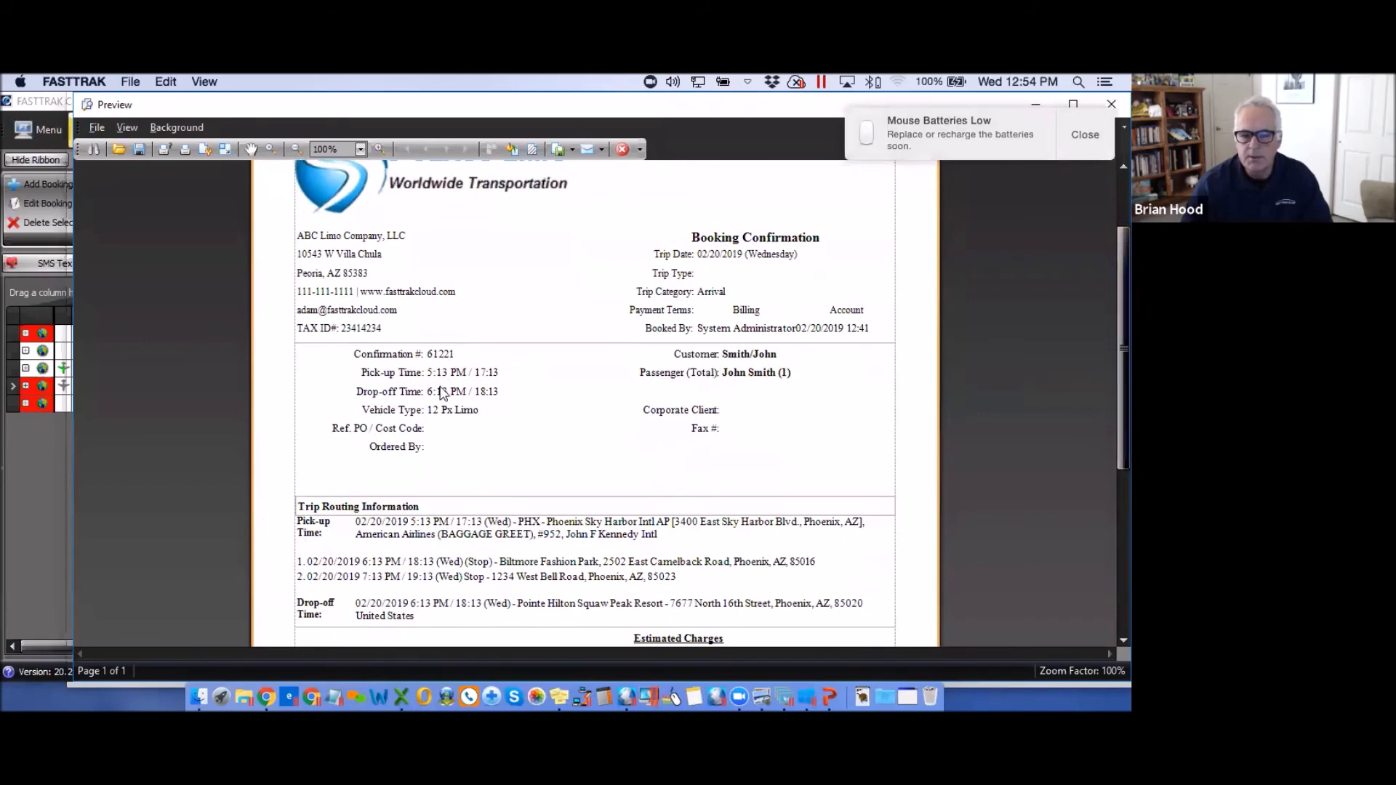
{"action": "left_click_drag", "start_coordinate": [1106, 457], "coordinate": [1106, 493]}
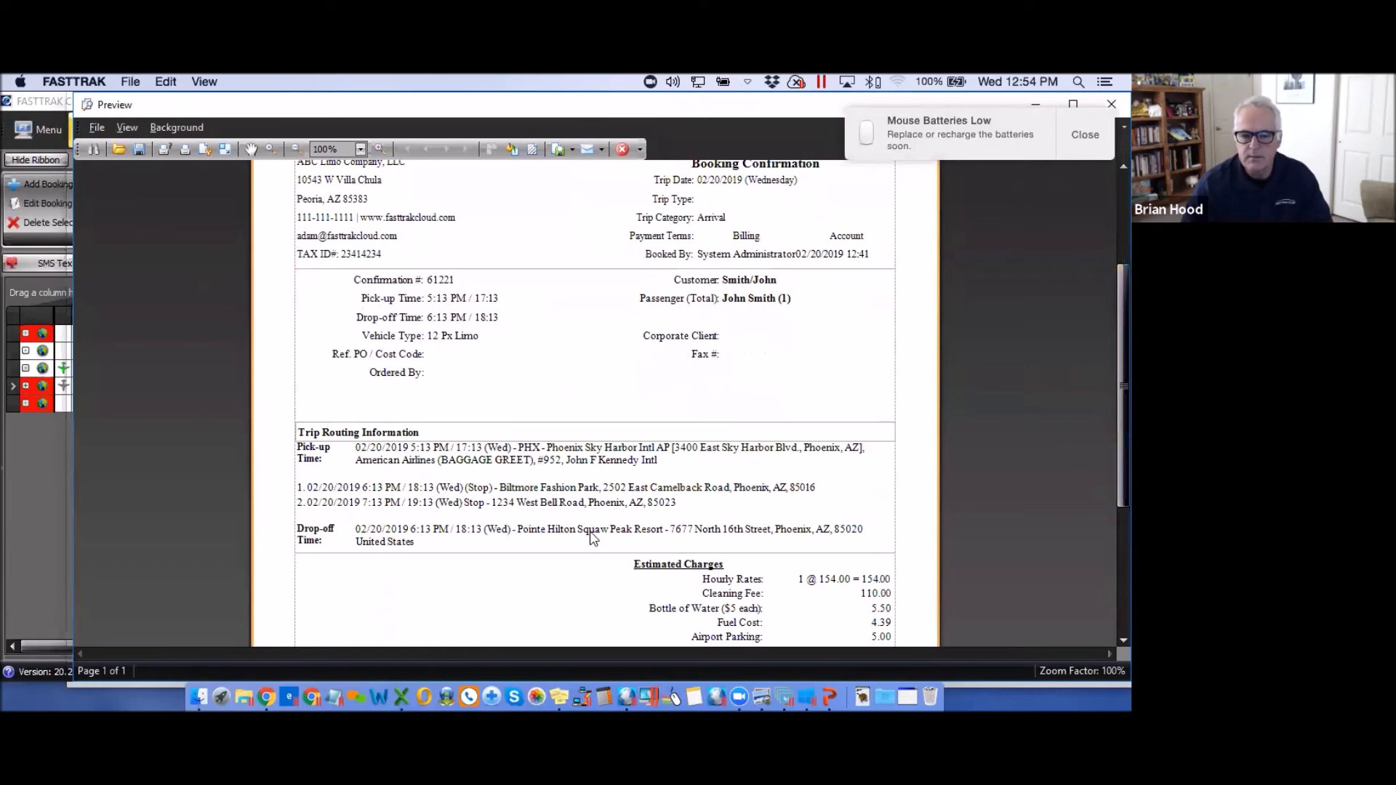
{"action": "left_click_drag", "start_coordinate": [1105, 460], "coordinate": [1106, 382]}
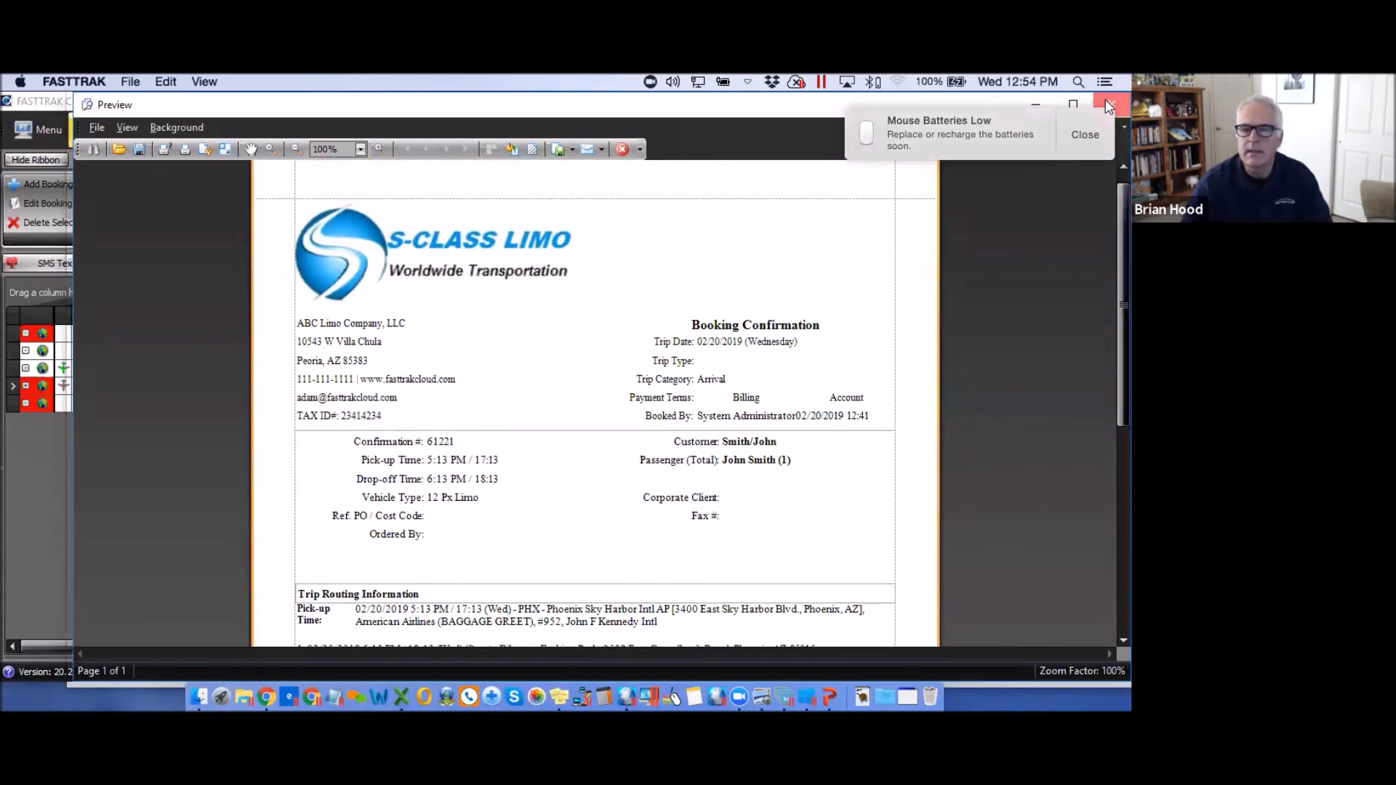
{"action": "left_click", "coordinate": [1109, 106]}
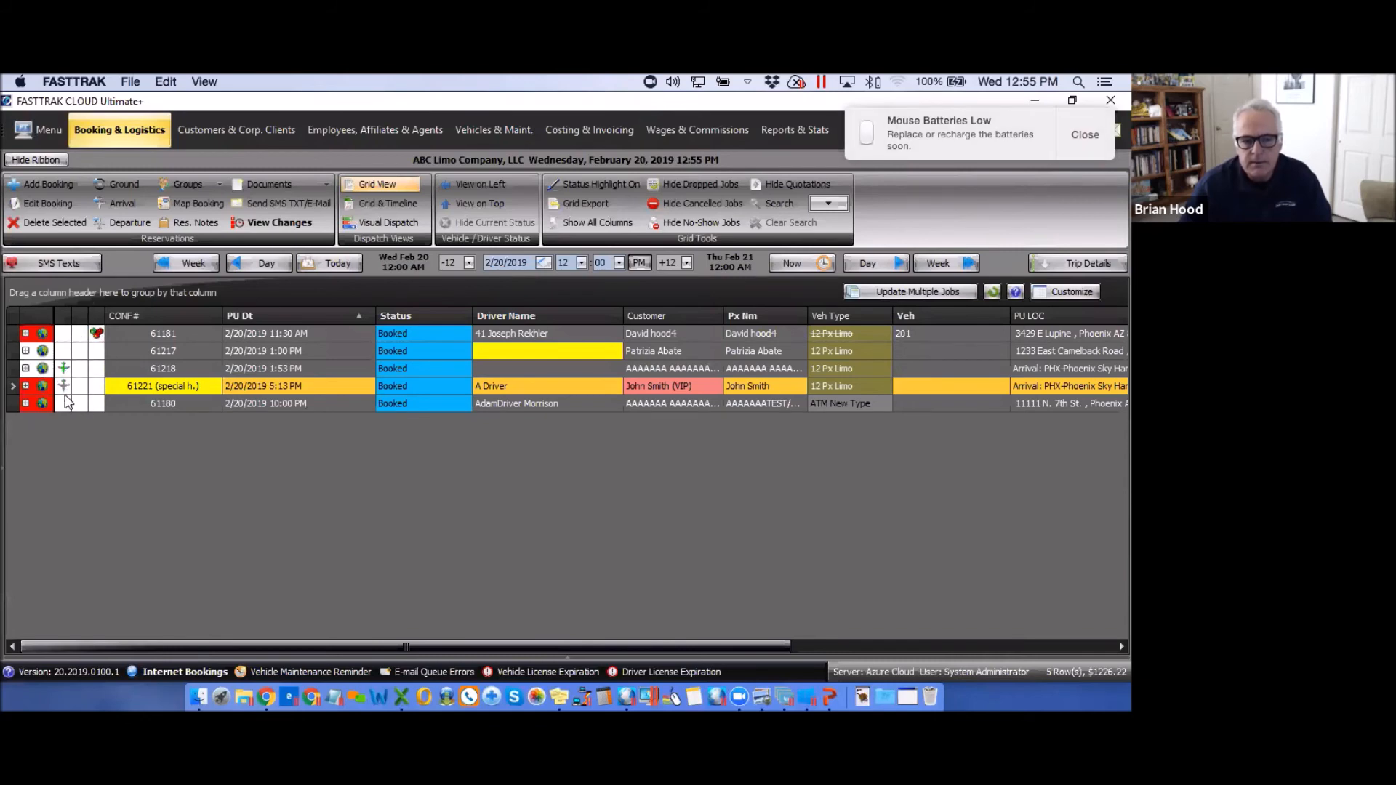
Review the legend explaining the booking grid's icons and highlight colours, and close it
{"action": "left_click", "coordinate": [1016, 293]}
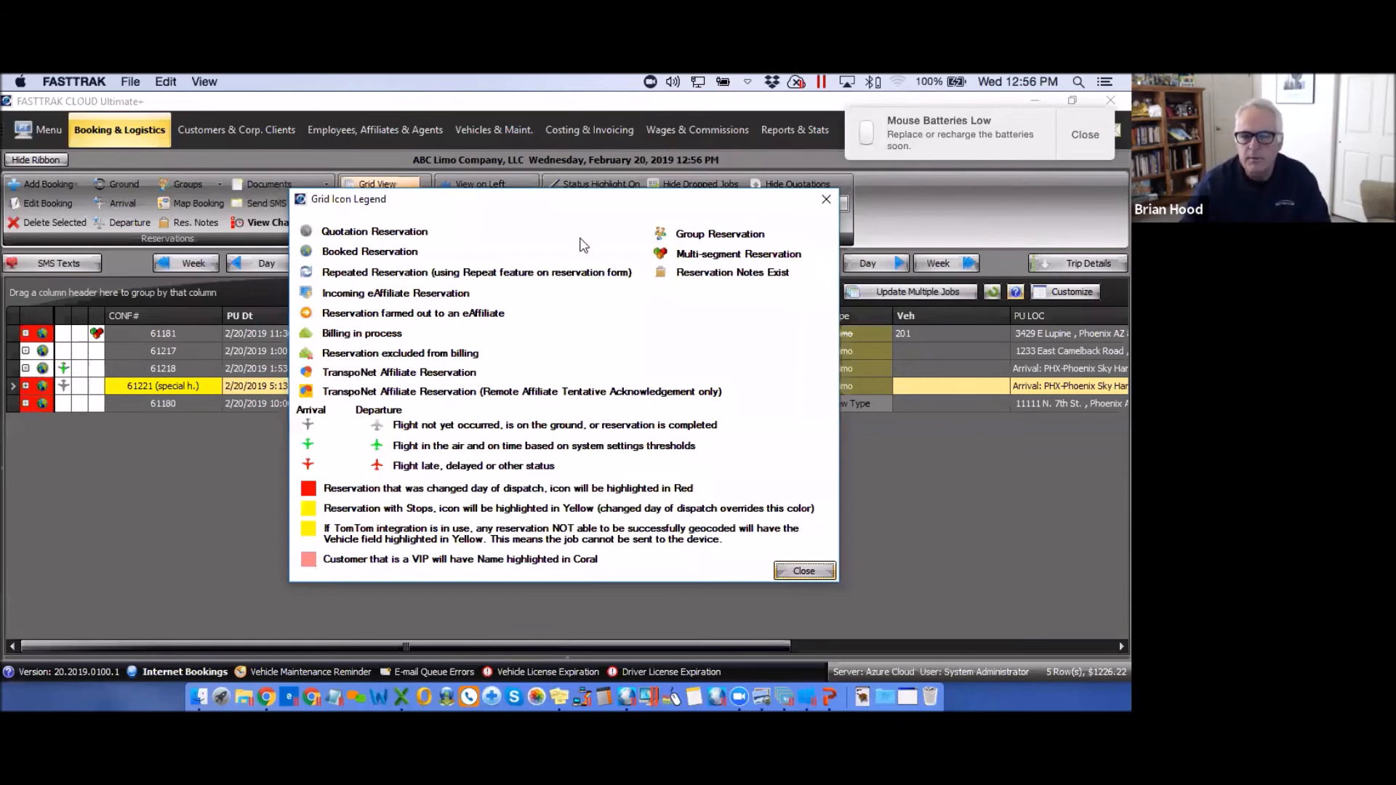
{"action": "left_click", "coordinate": [826, 200]}
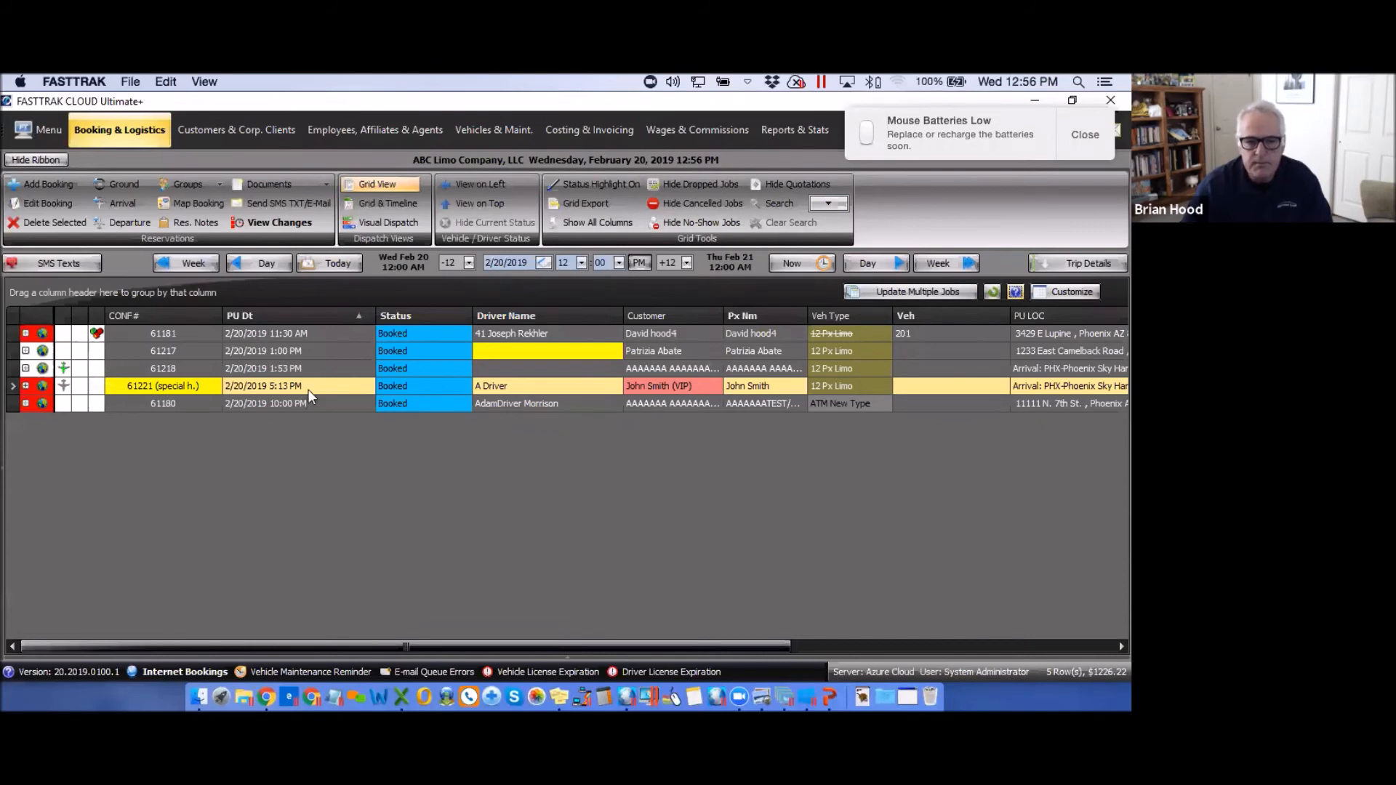
Review the change log of the 5:13 PM reservation and acknowledge its changes
{"action": "left_click", "coordinate": [282, 387]}
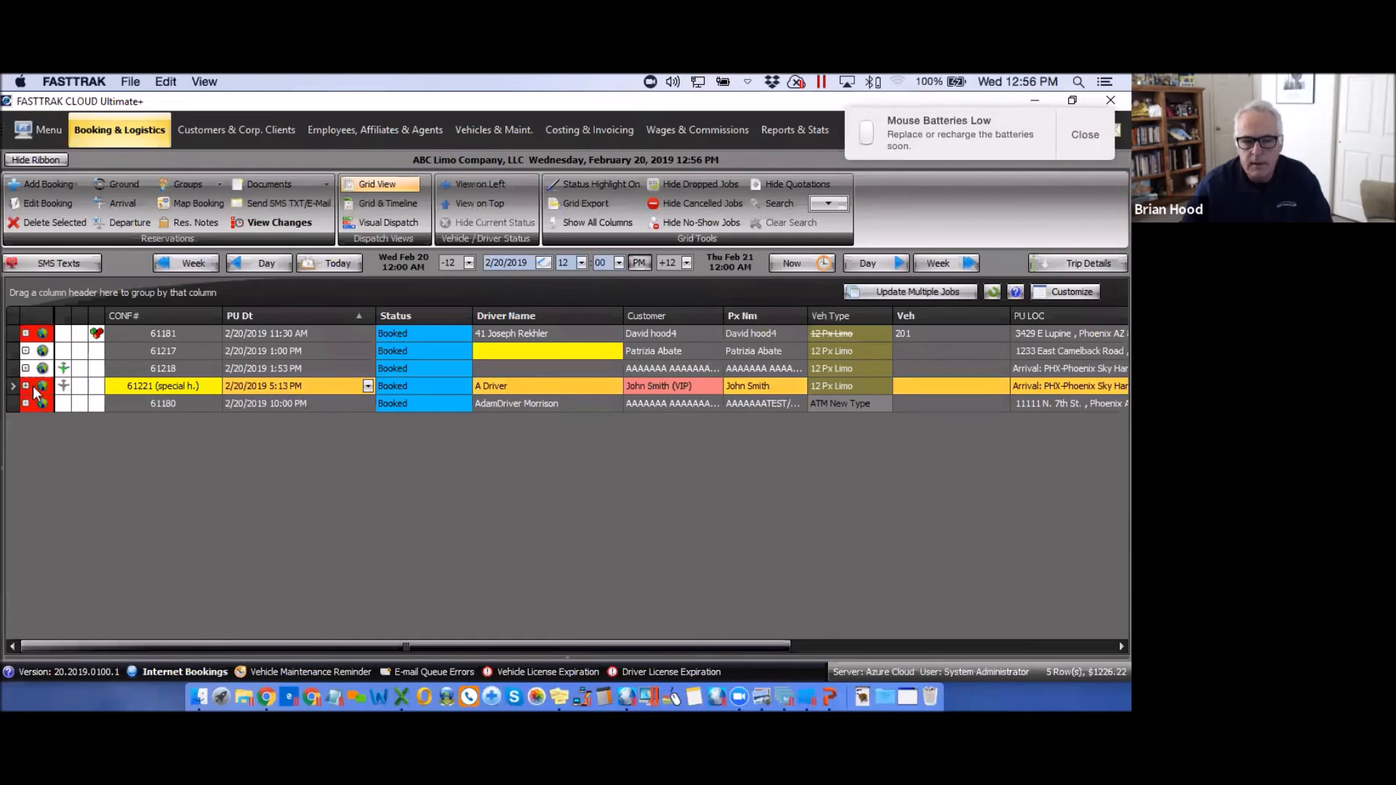
{"action": "mouse_move", "coordinate": [30, 392]}
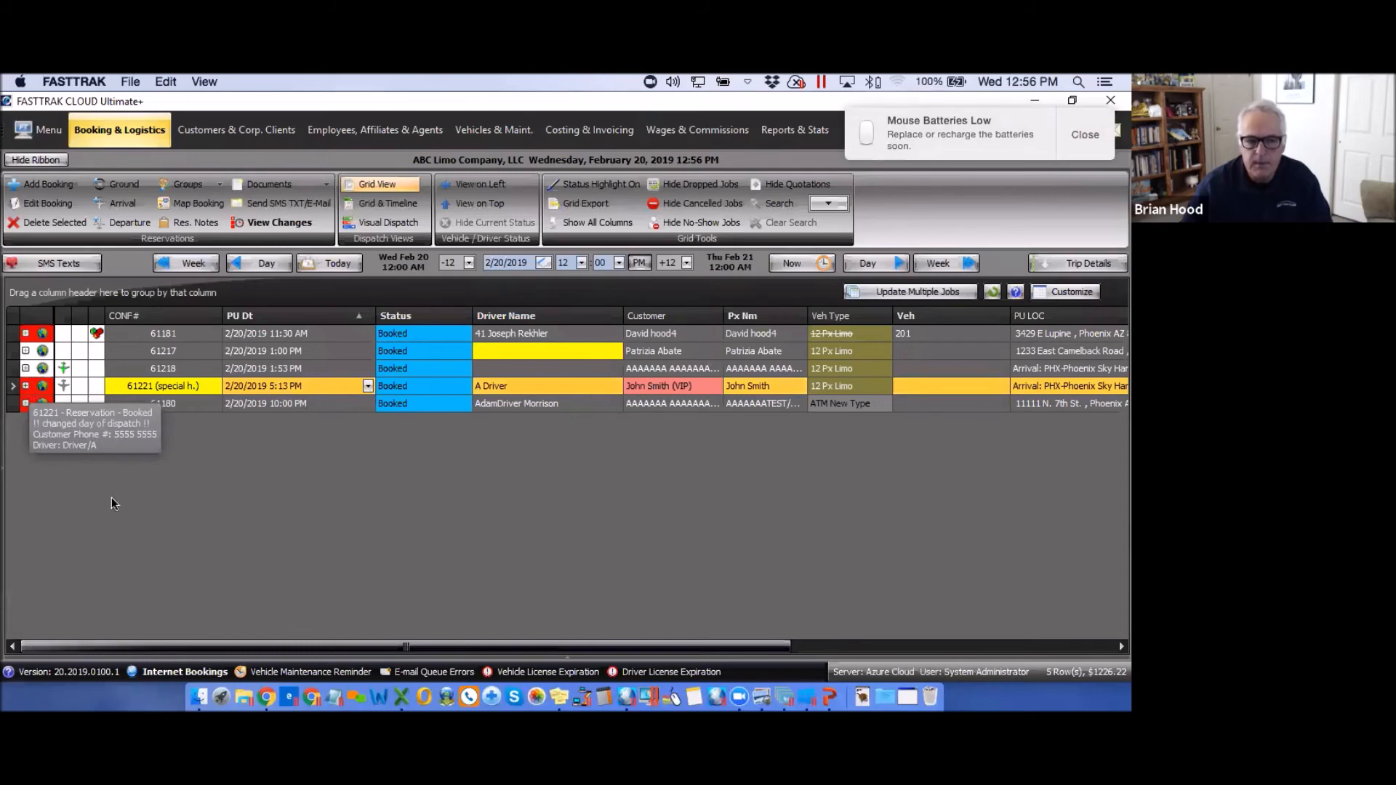
{"action": "left_click", "coordinate": [273, 224]}
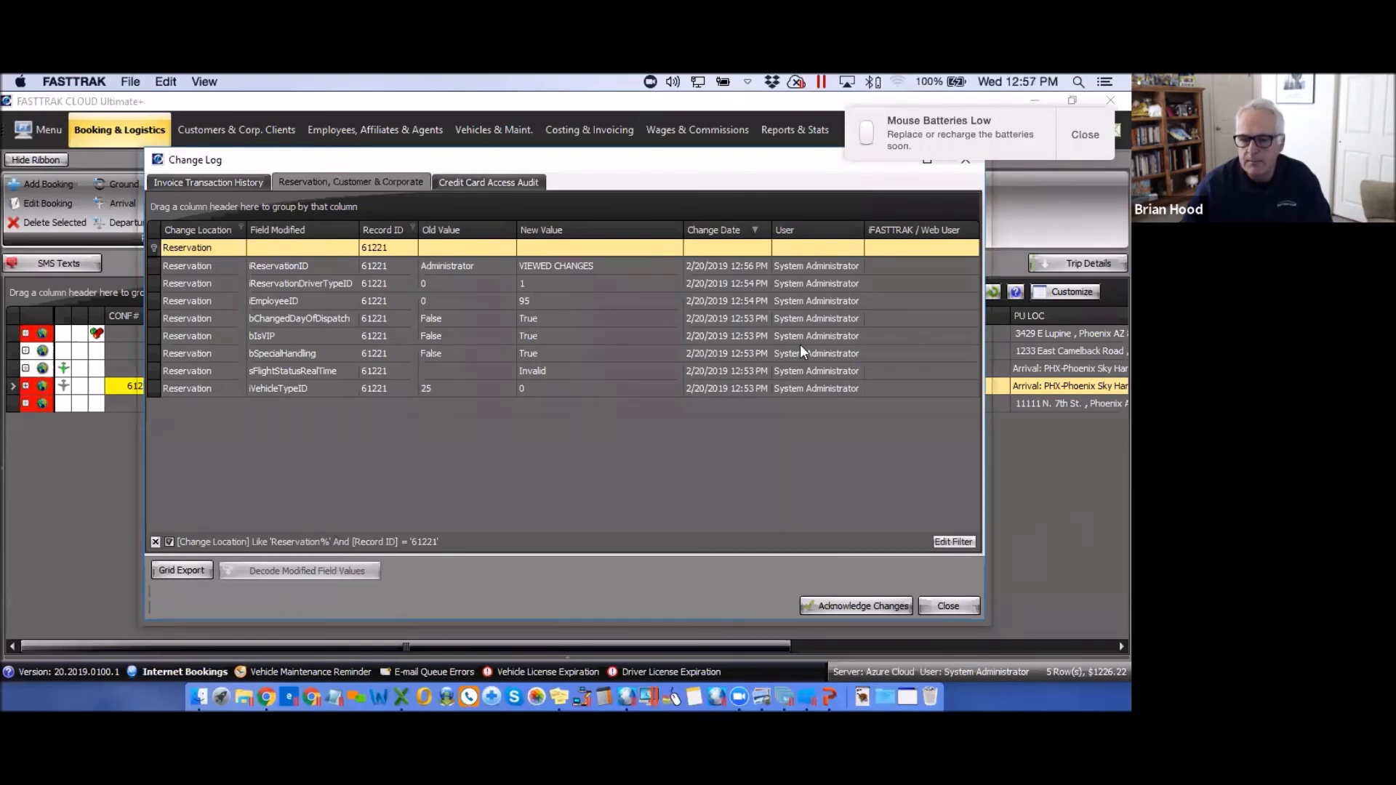
{"action": "left_click", "coordinate": [862, 604]}
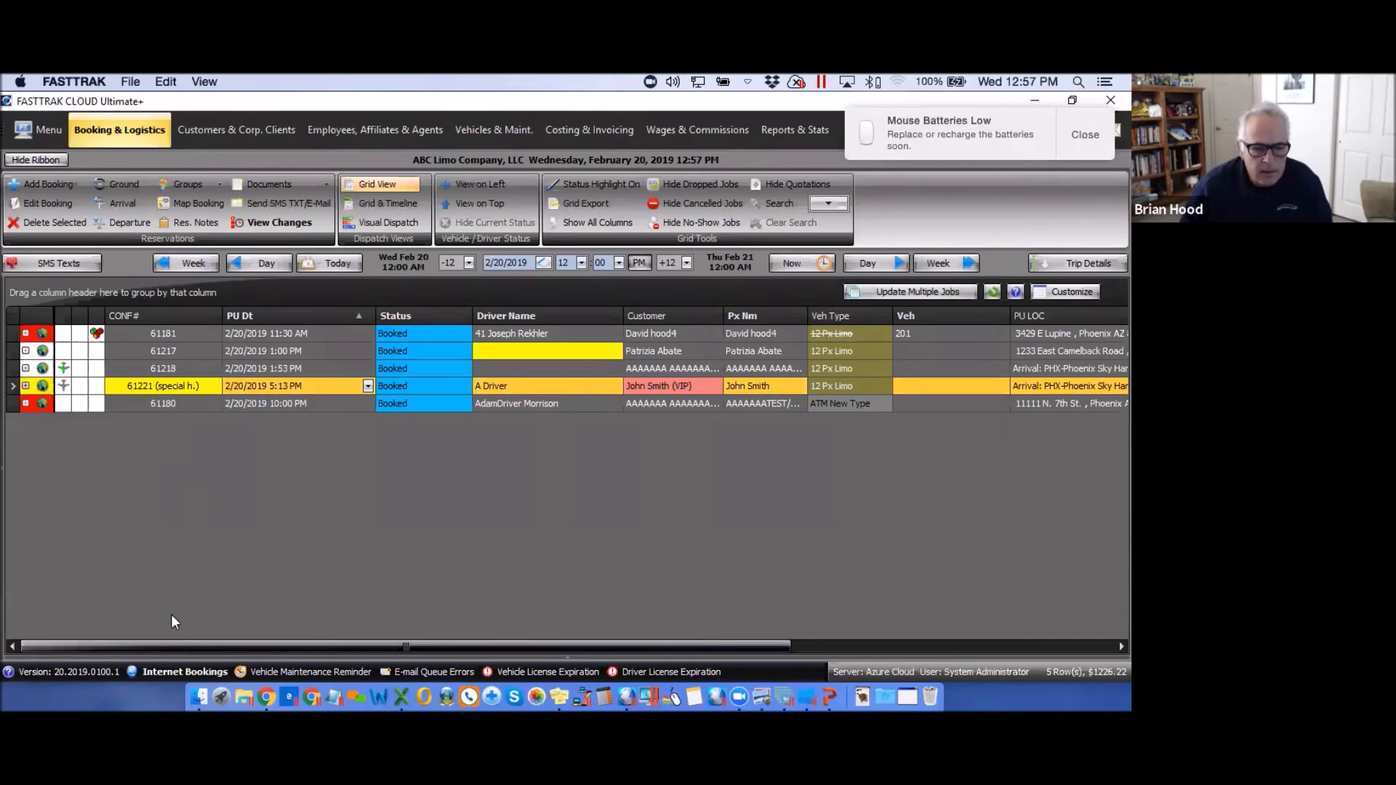
Mark the last internet booking in the notification list, scheduled for 3/21/2019, as reviewed and accepted, and close the list
{"action": "left_click", "coordinate": [166, 674]}
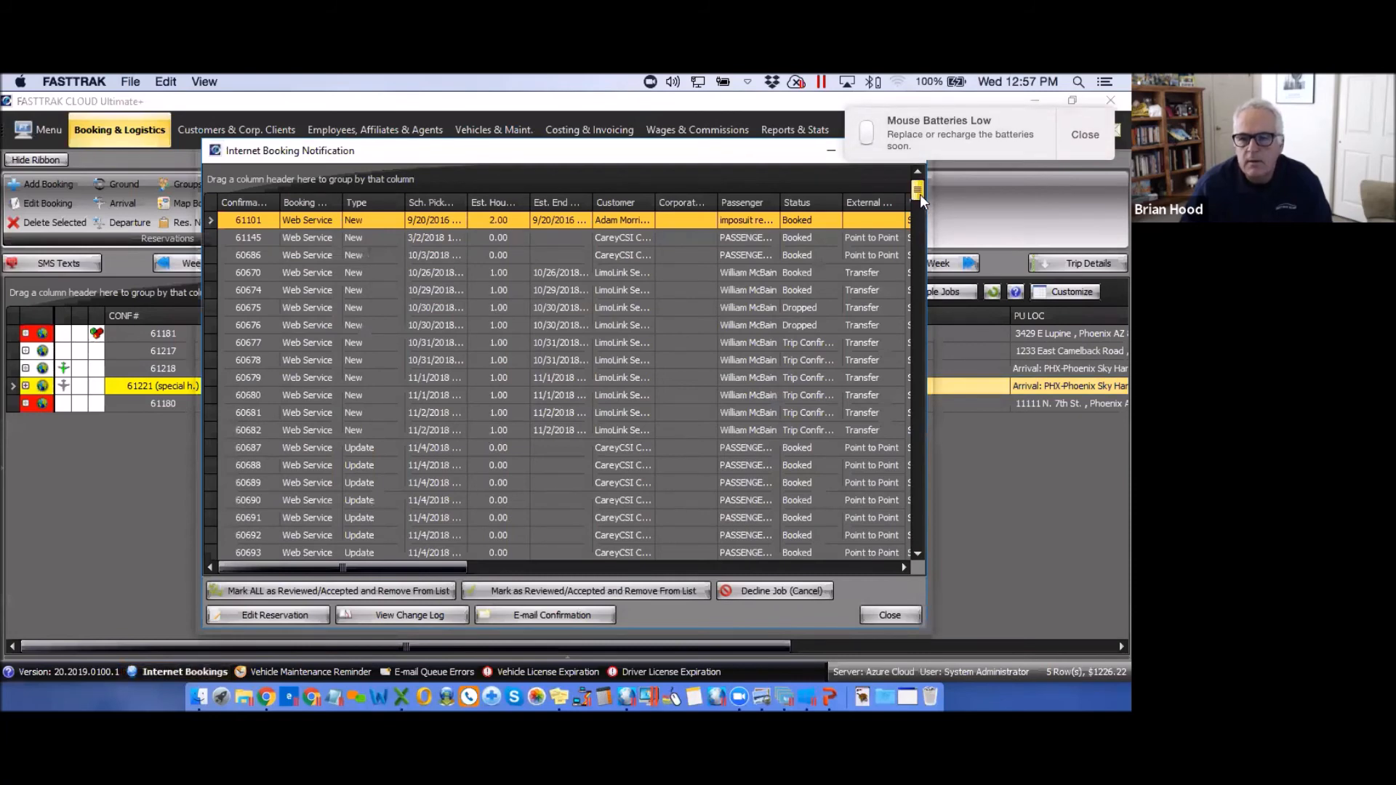
{"action": "left_click_drag", "start_coordinate": [918, 195], "coordinate": [922, 507]}
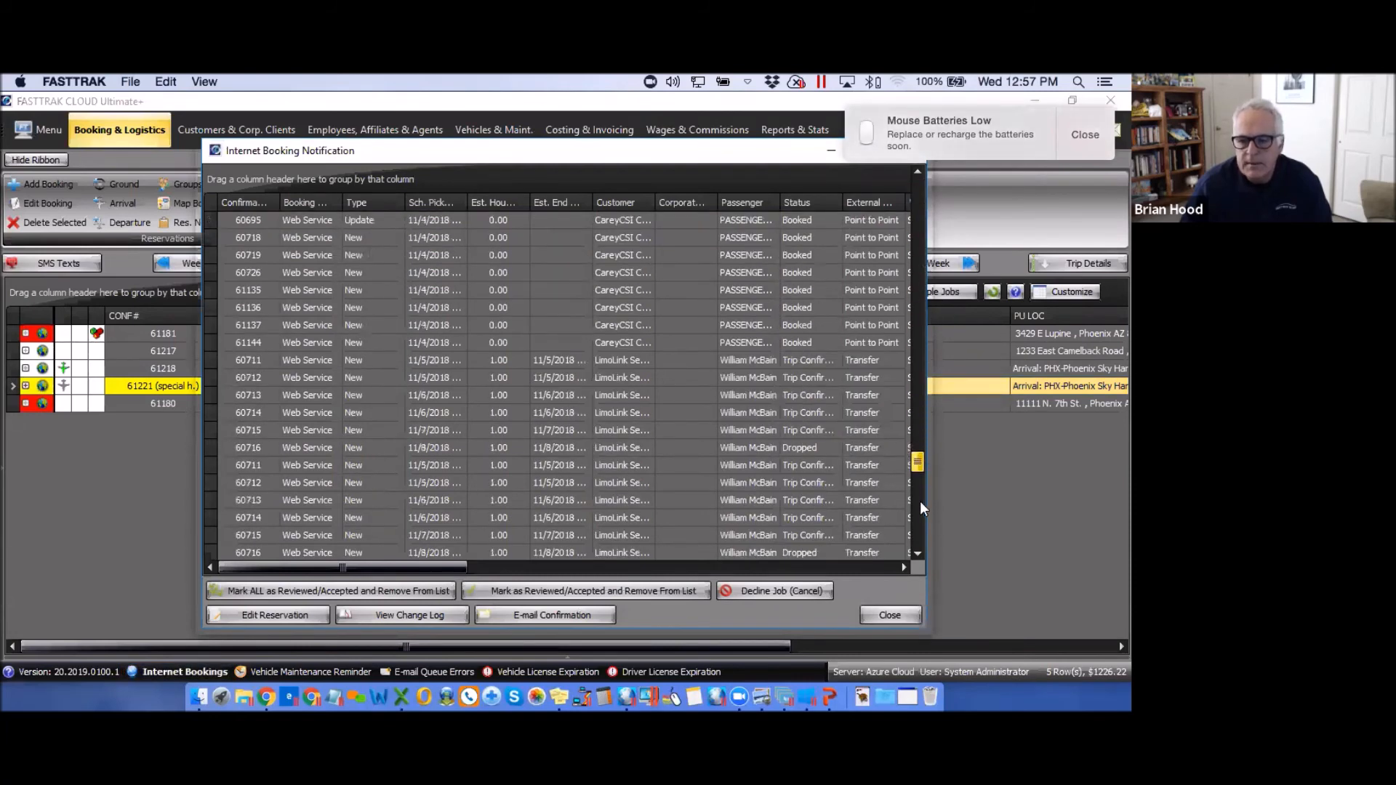
{"action": "left_click", "coordinate": [919, 550]}
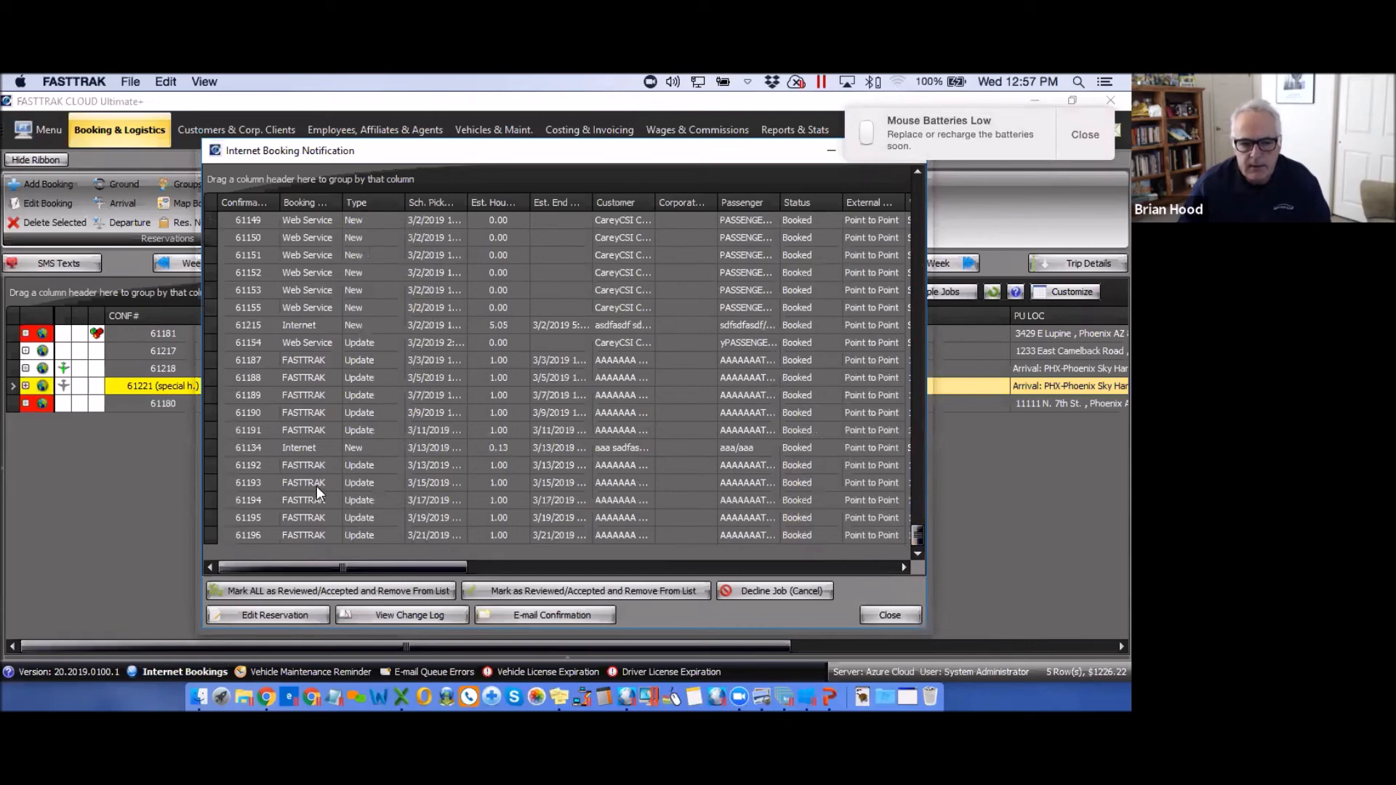
{"action": "left_click", "coordinate": [400, 538]}
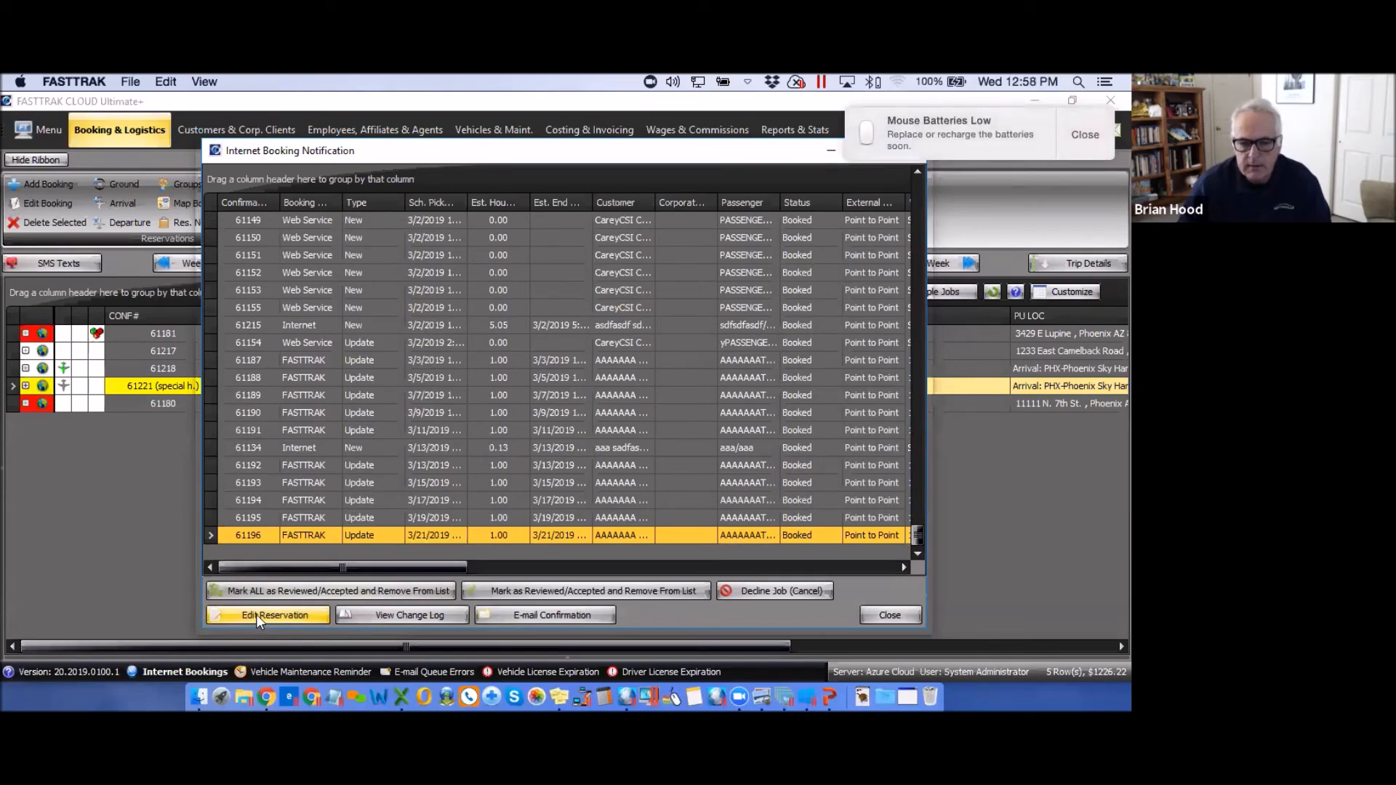
{"action": "left_click", "coordinate": [551, 590]}
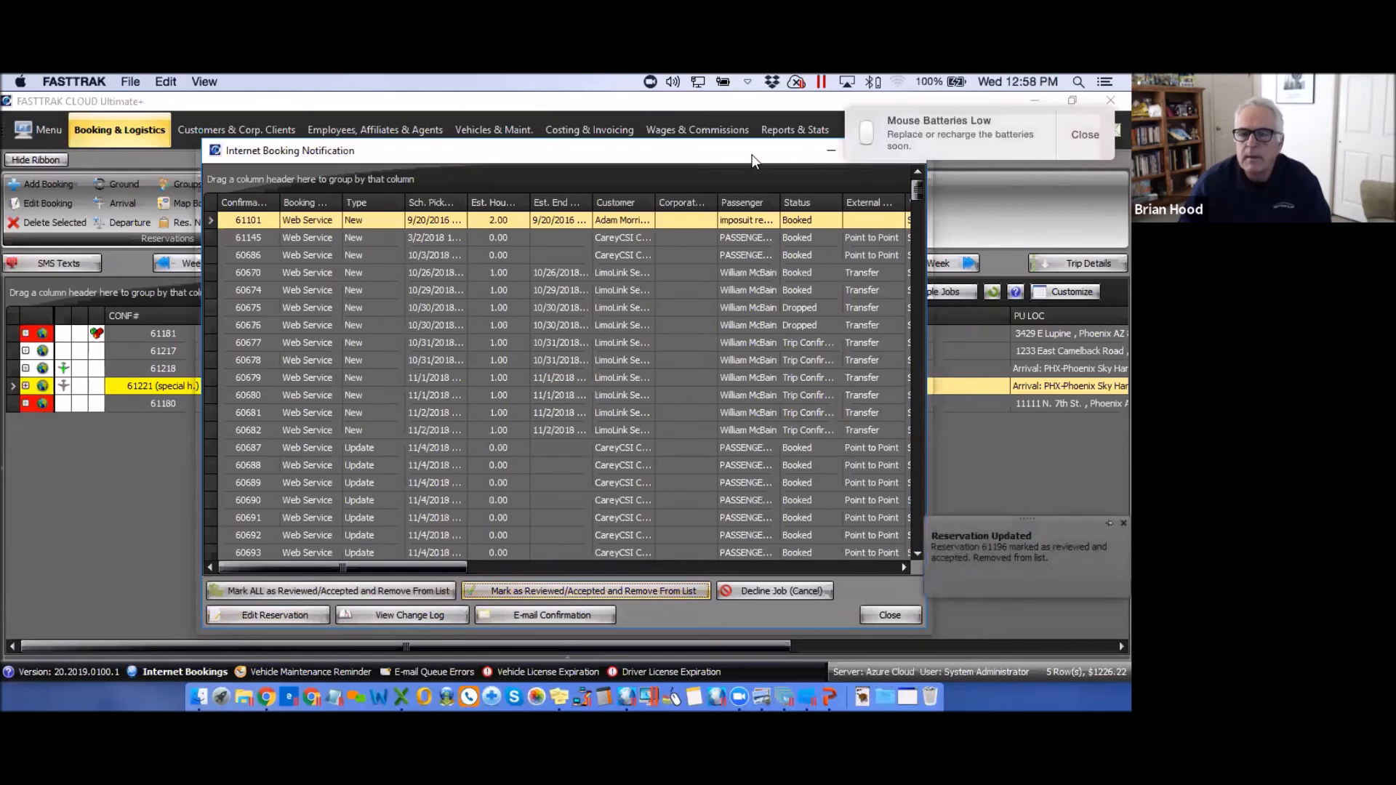
{"action": "left_click_drag", "start_coordinate": [752, 160], "coordinate": [645, 151]}
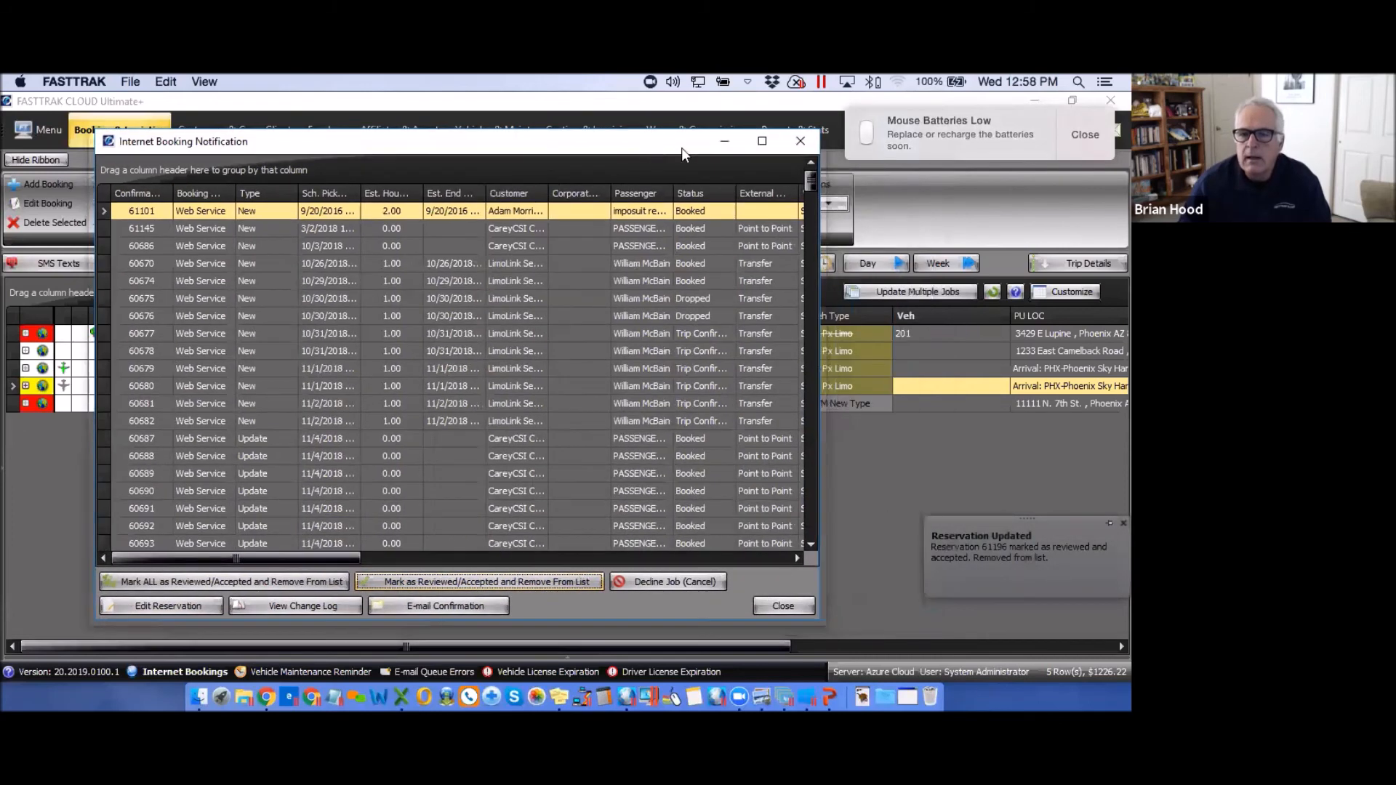
{"action": "left_click", "coordinate": [800, 145]}
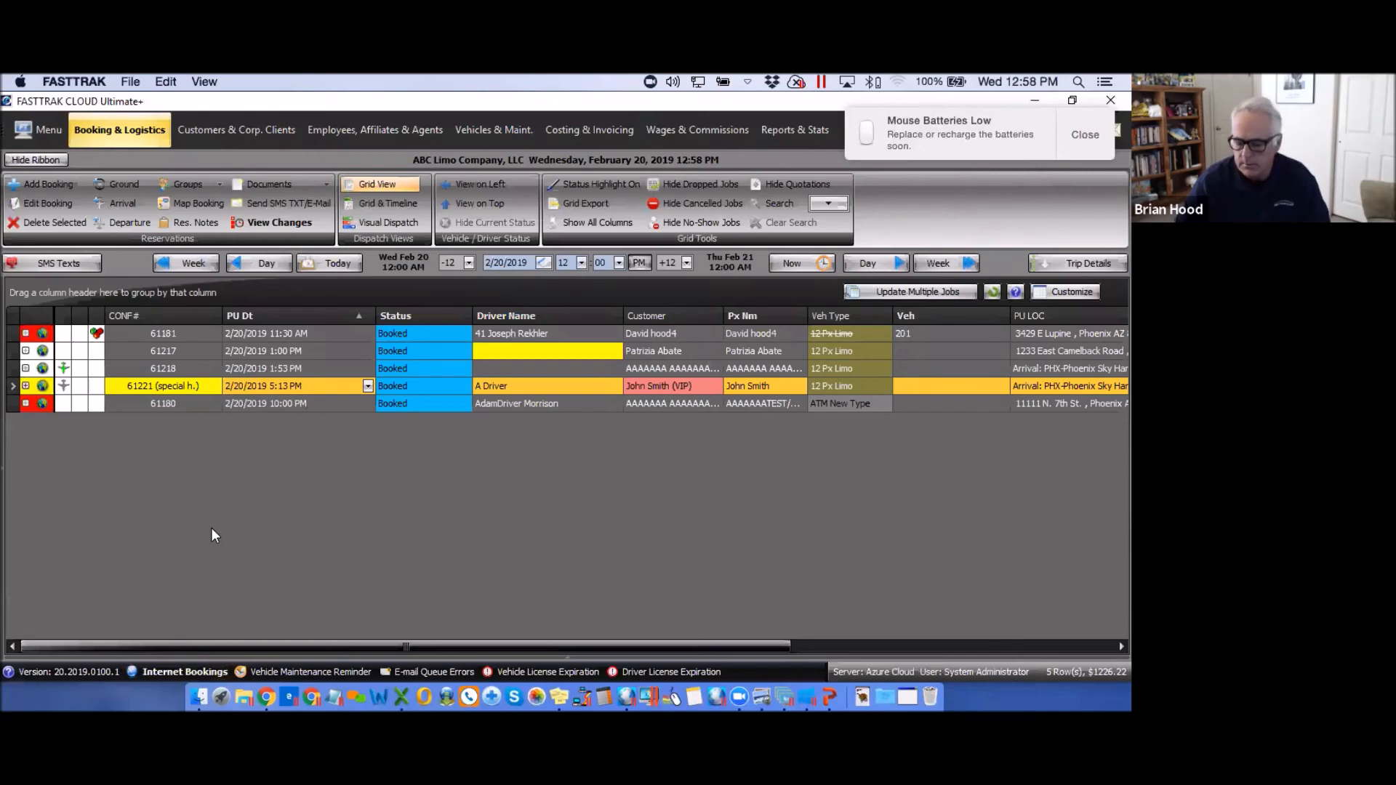
Open the reservation group management and add a new group named 555555 with vehicle type SEDAN
{"action": "left_click", "coordinate": [195, 187]}
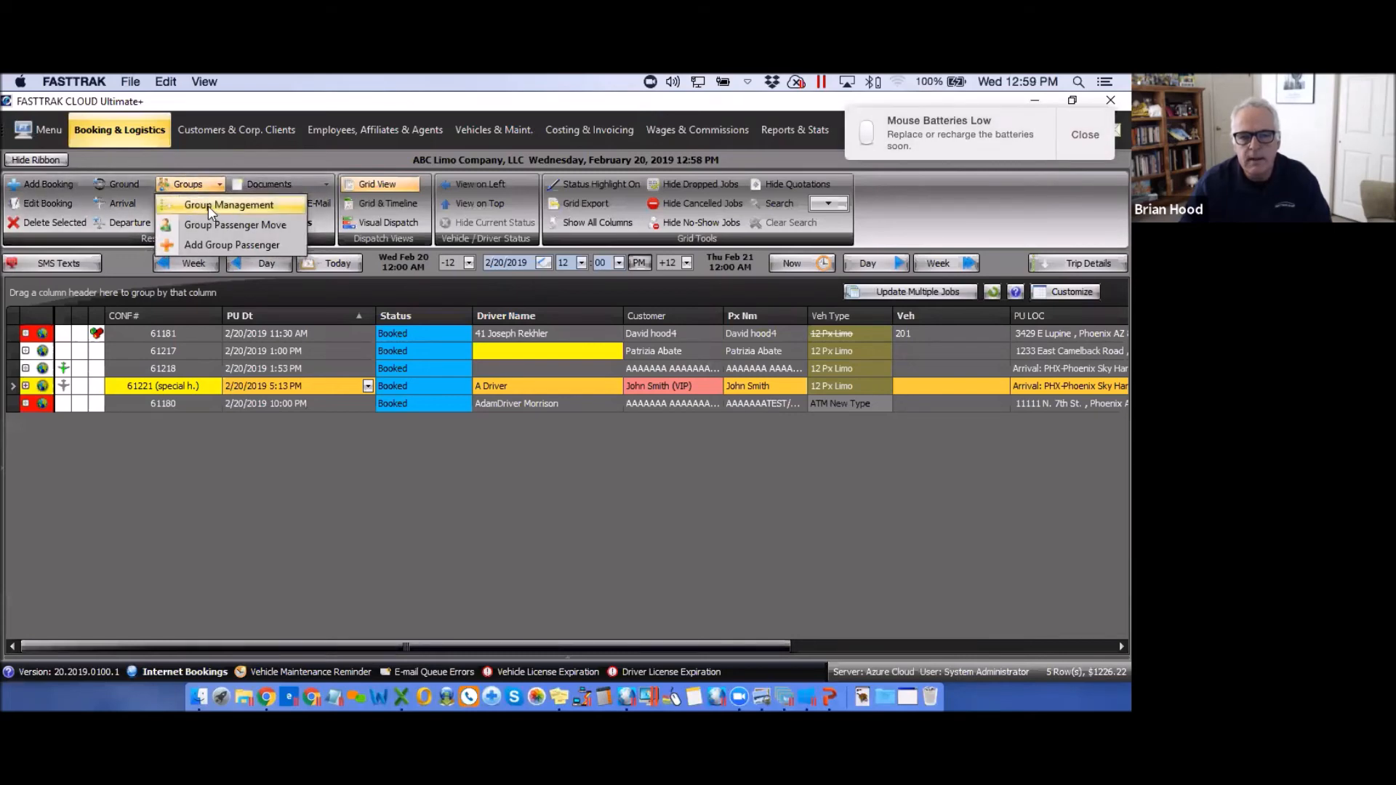
{"action": "left_click", "coordinate": [208, 207]}
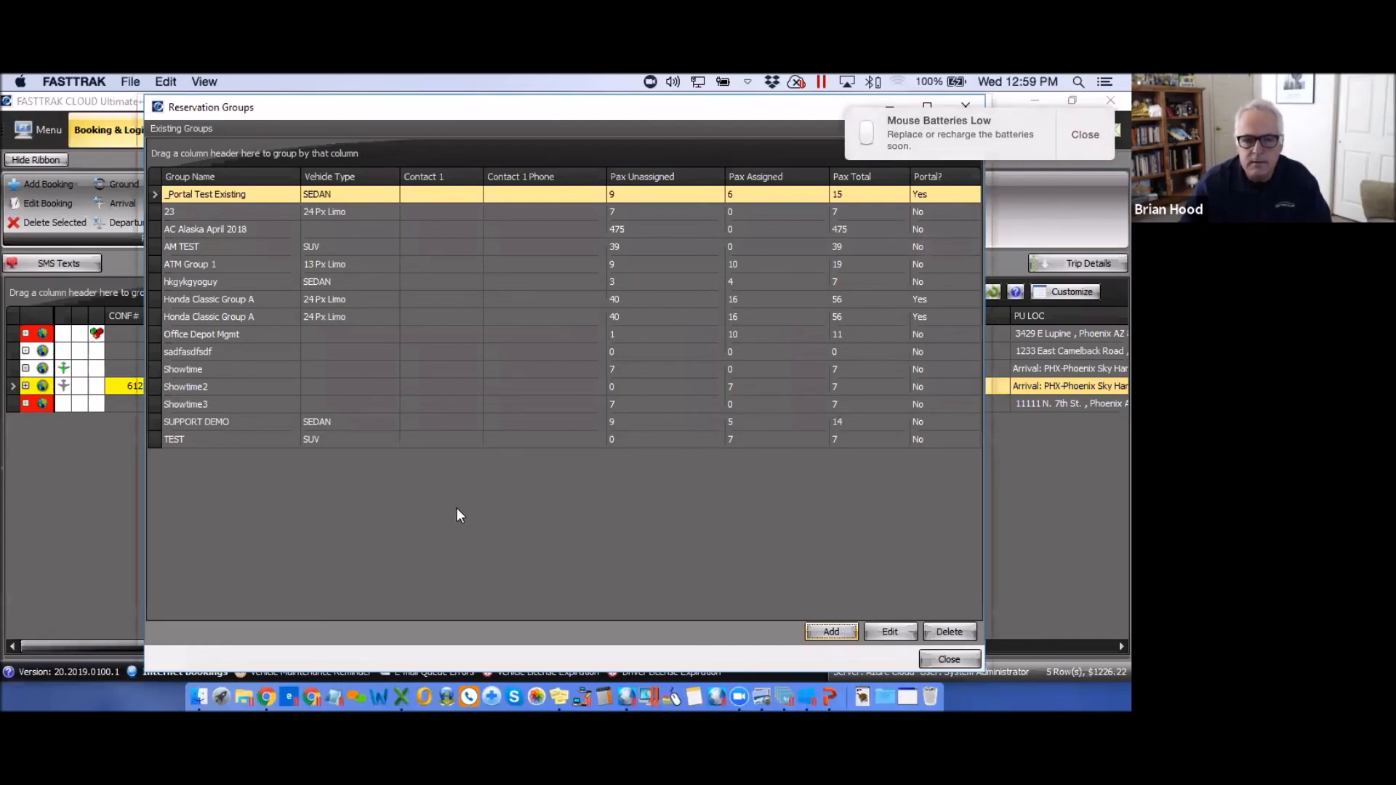
{"action": "left_click", "coordinate": [581, 439]}
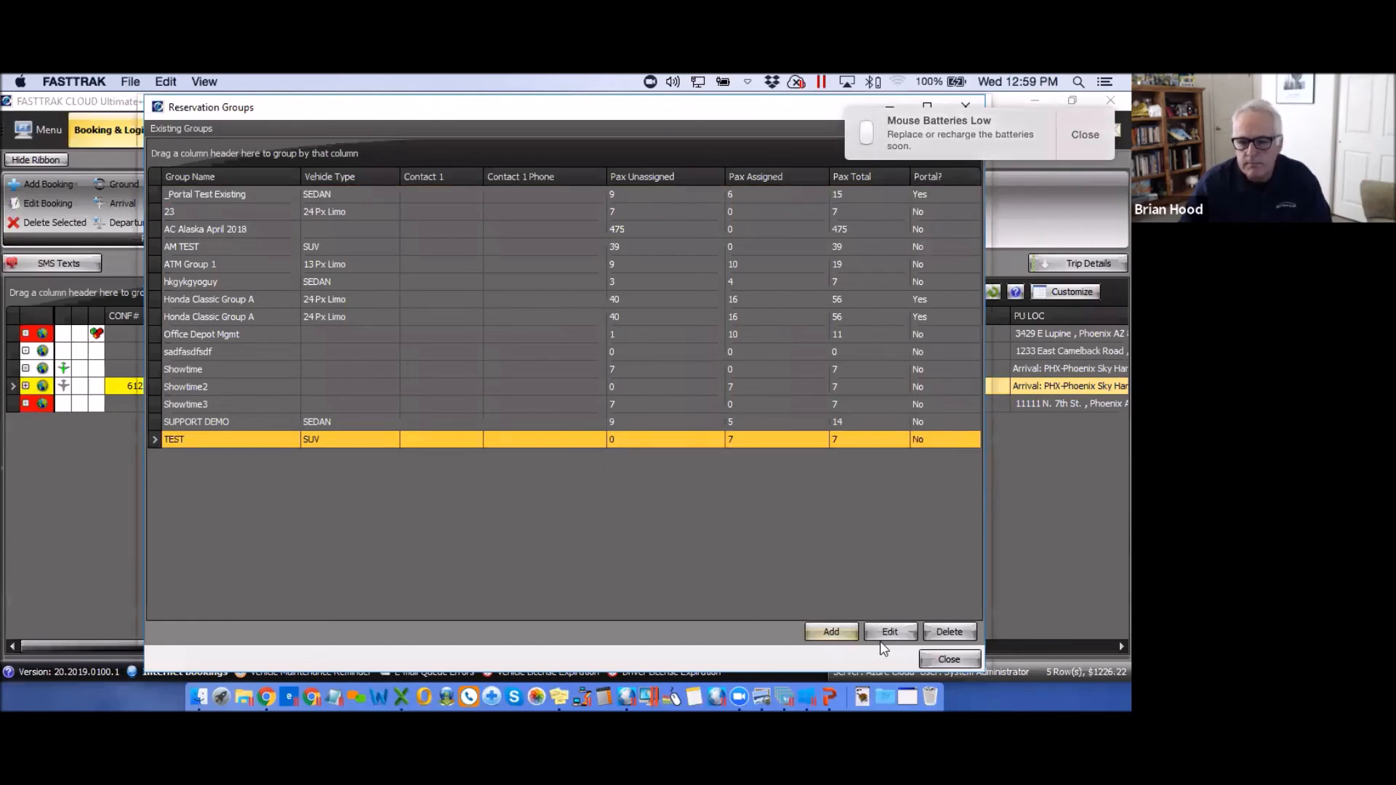
{"action": "left_click", "coordinate": [829, 632]}
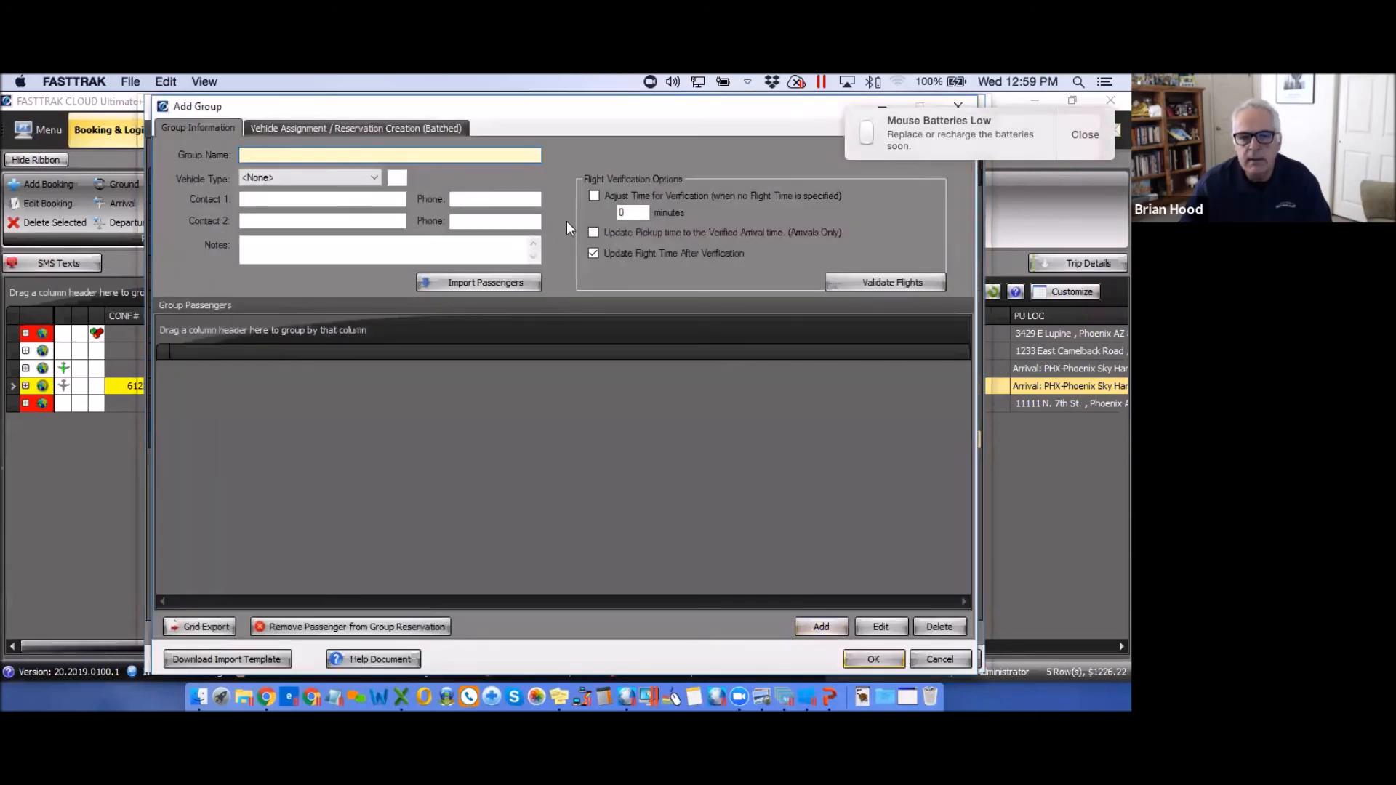
{"action": "type", "text": "555555"}
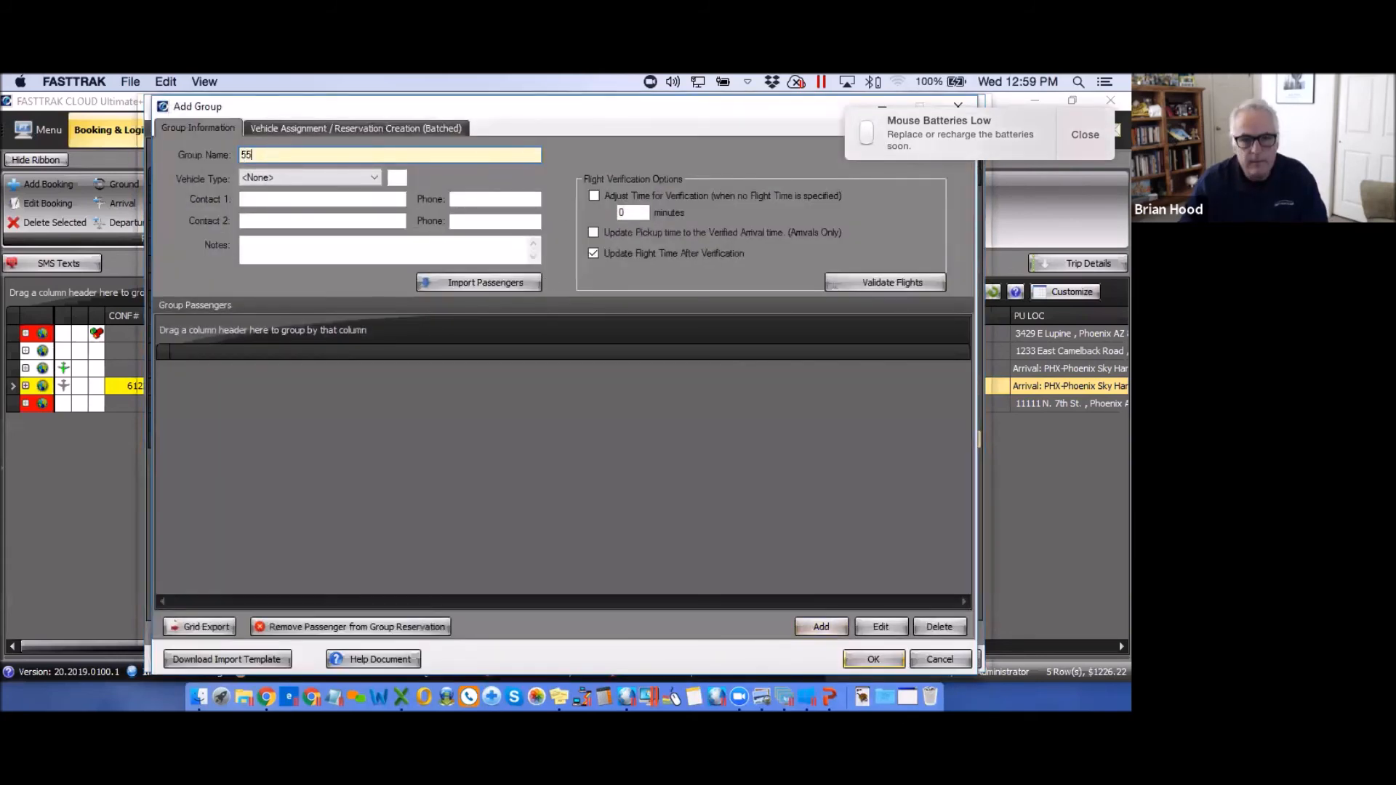
{"action": "left_click", "coordinate": [373, 178]}
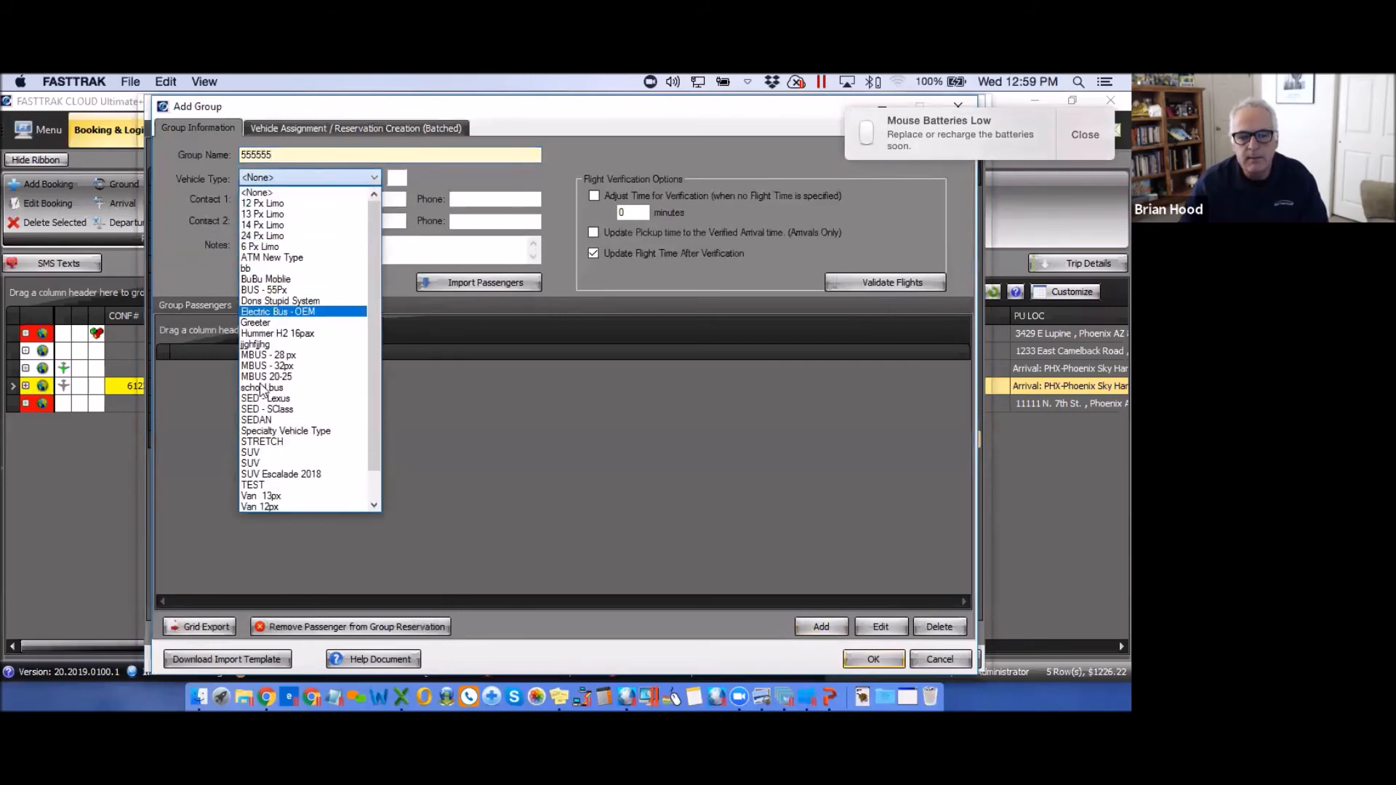
{"action": "left_click", "coordinate": [258, 421]}
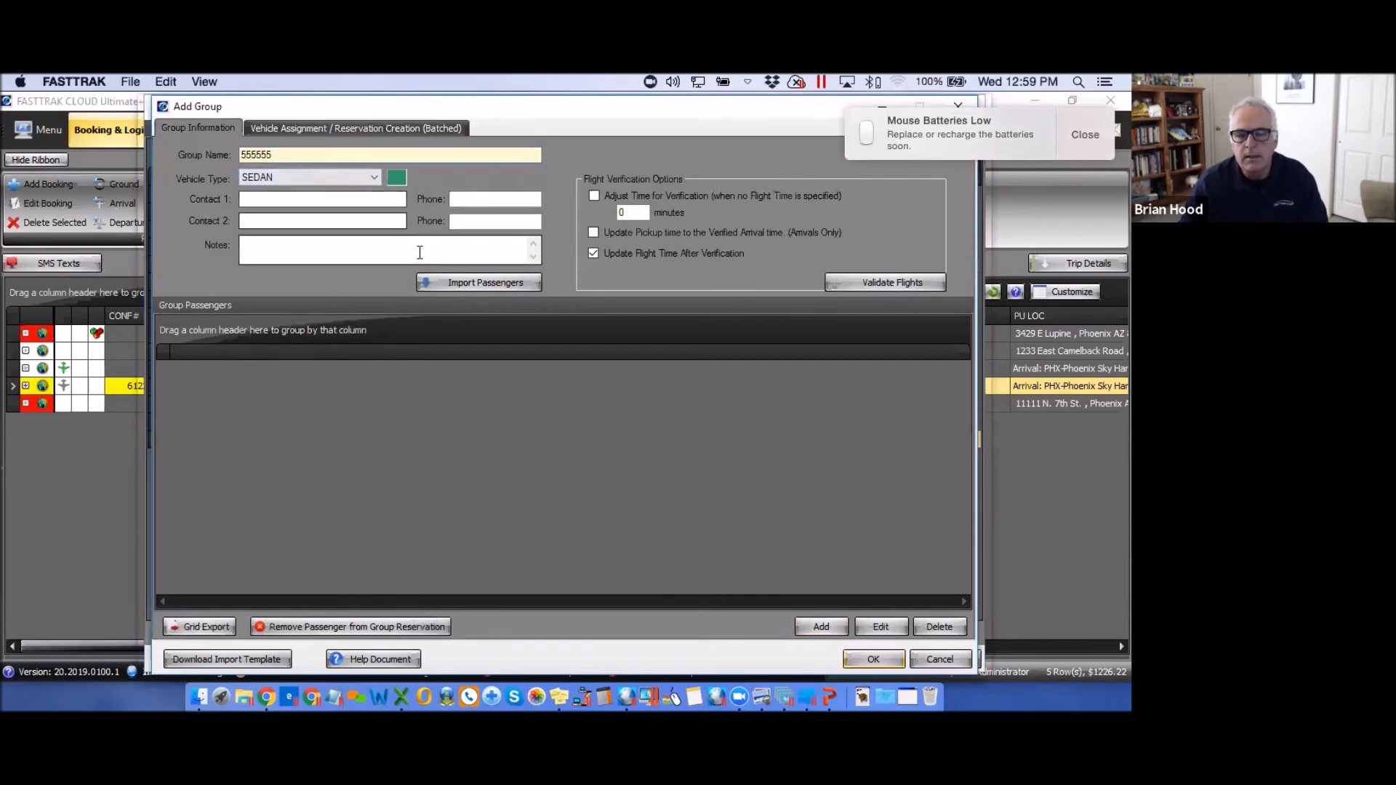
Start a passenger import for group 555555, accept its creation, and load the Test 1 CSV file from the Desktop with column headers
{"action": "left_click", "coordinate": [474, 282]}
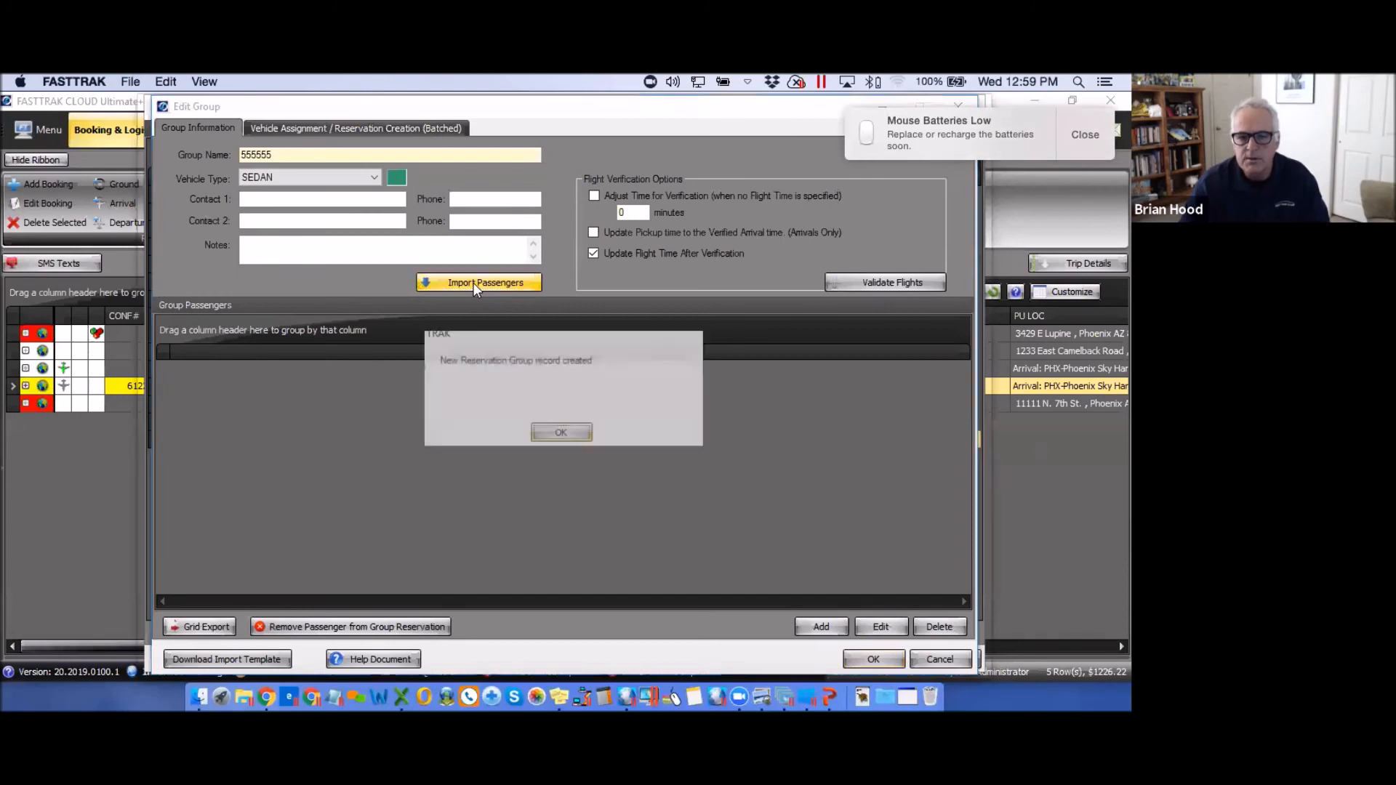
{"action": "left_click", "coordinate": [564, 434]}
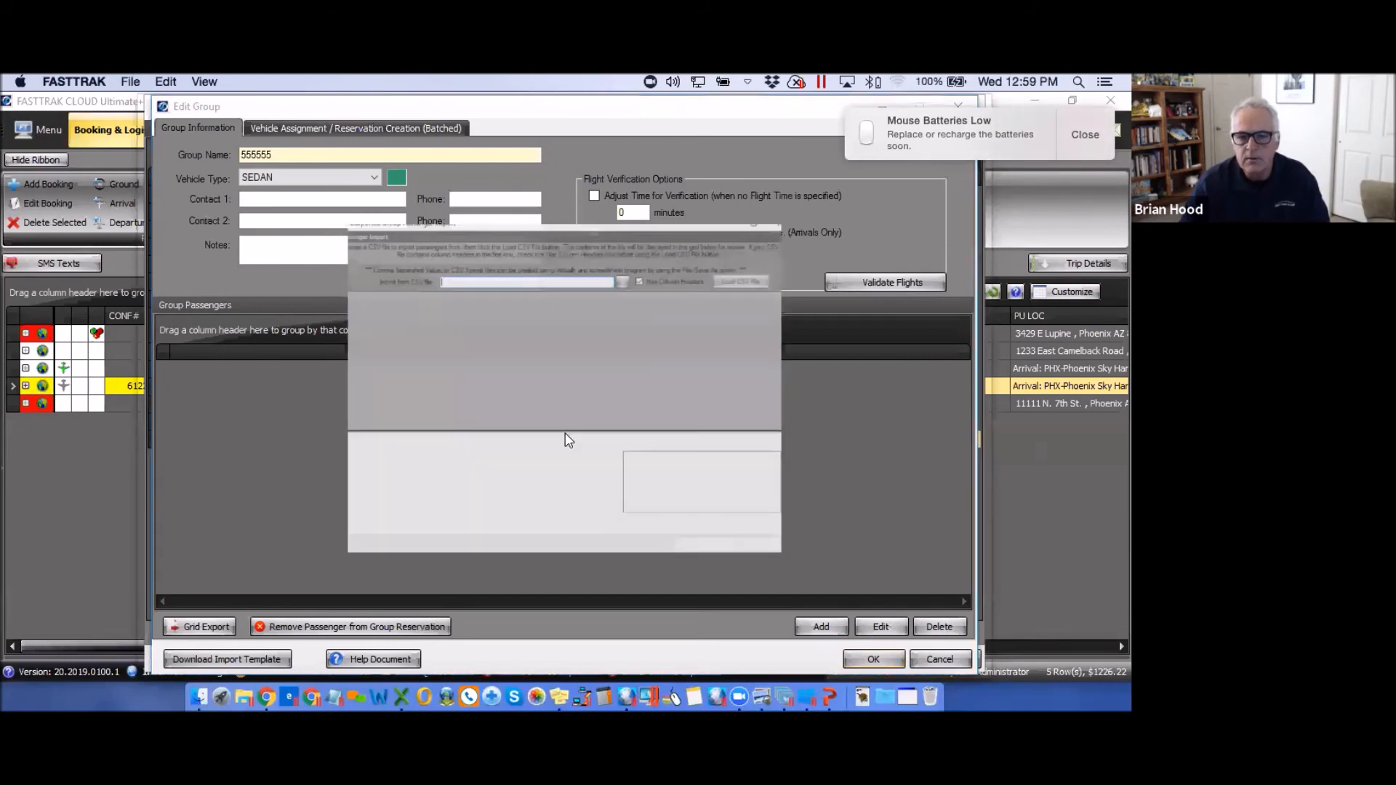
{"action": "left_click", "coordinate": [654, 234]}
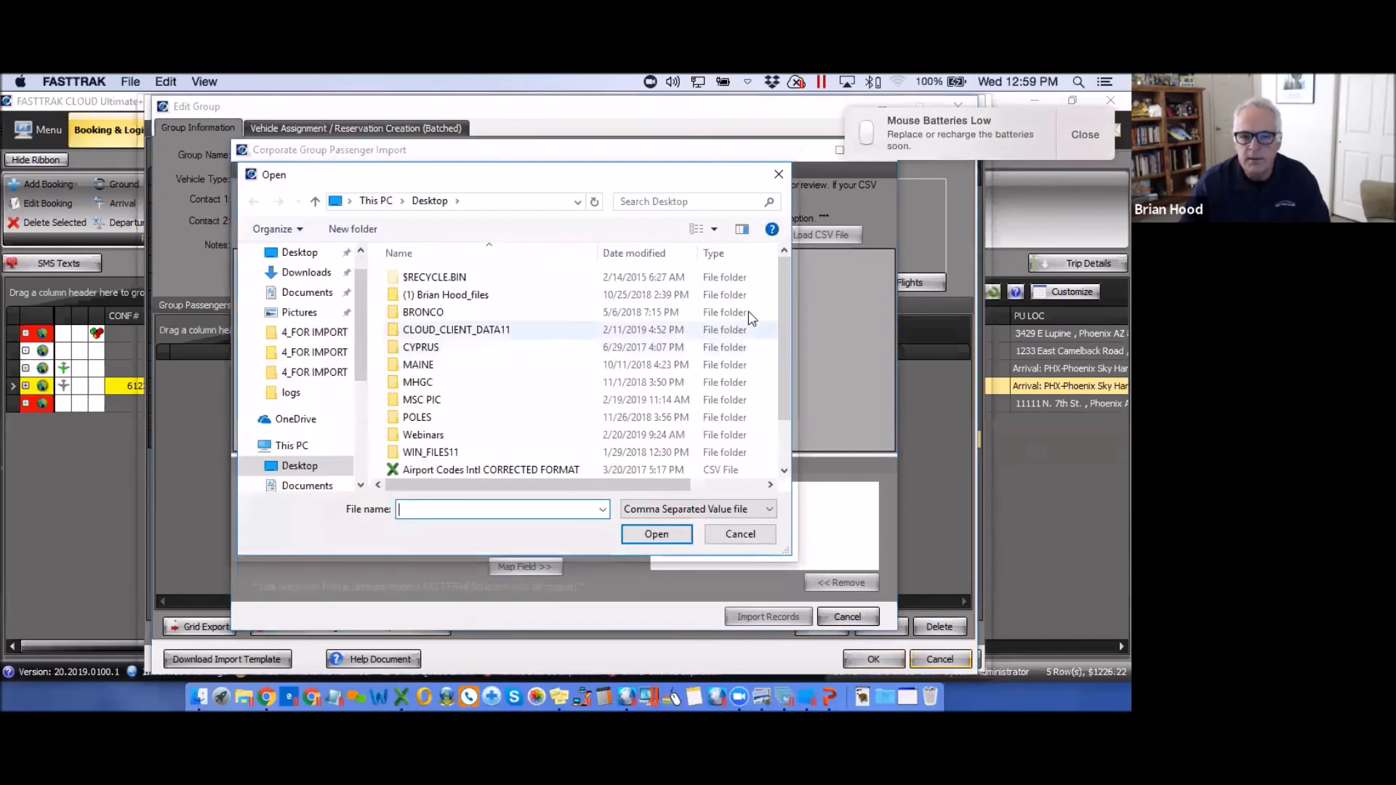
{"action": "scroll", "coordinate": [787, 333], "scroll_direction": "down", "scroll_amount": 1}
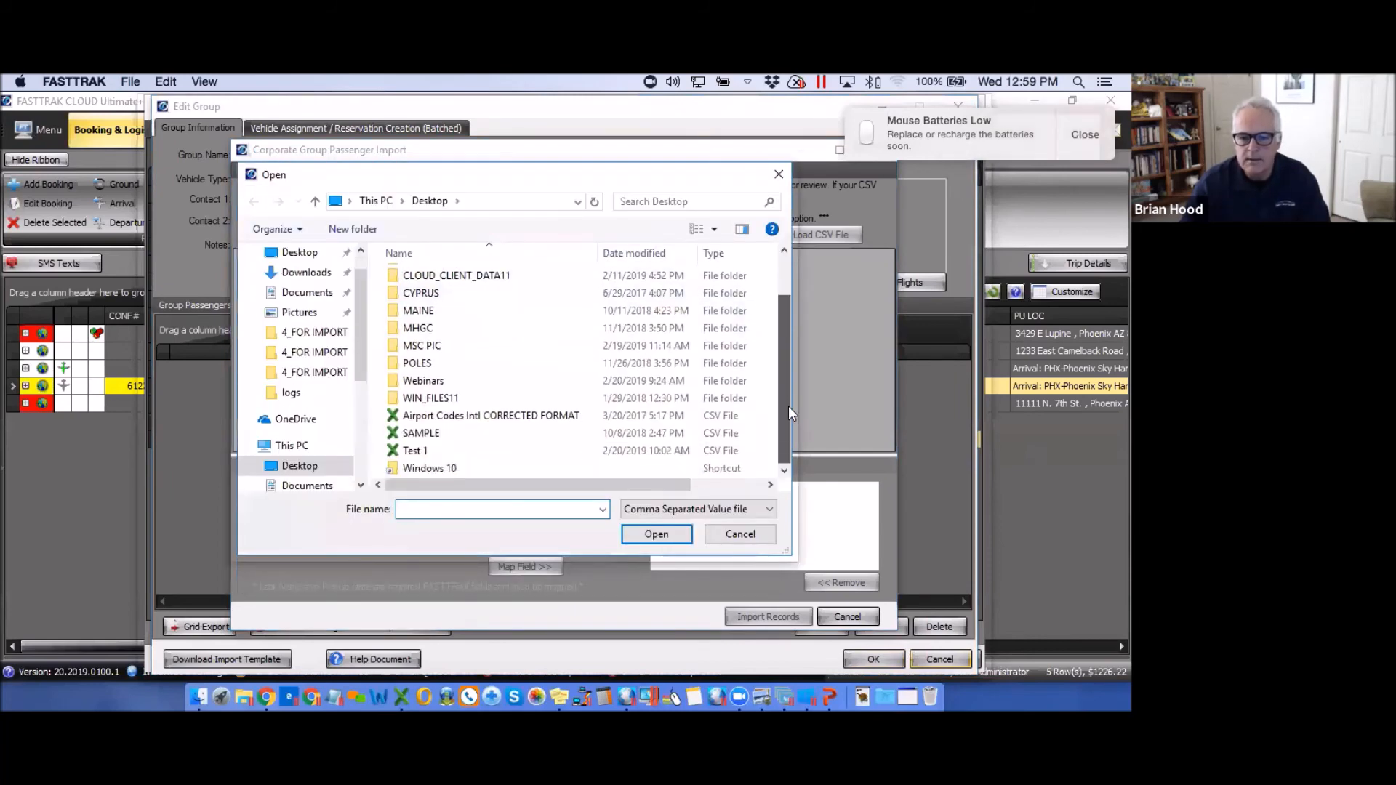
{"action": "left_click", "coordinate": [412, 452]}
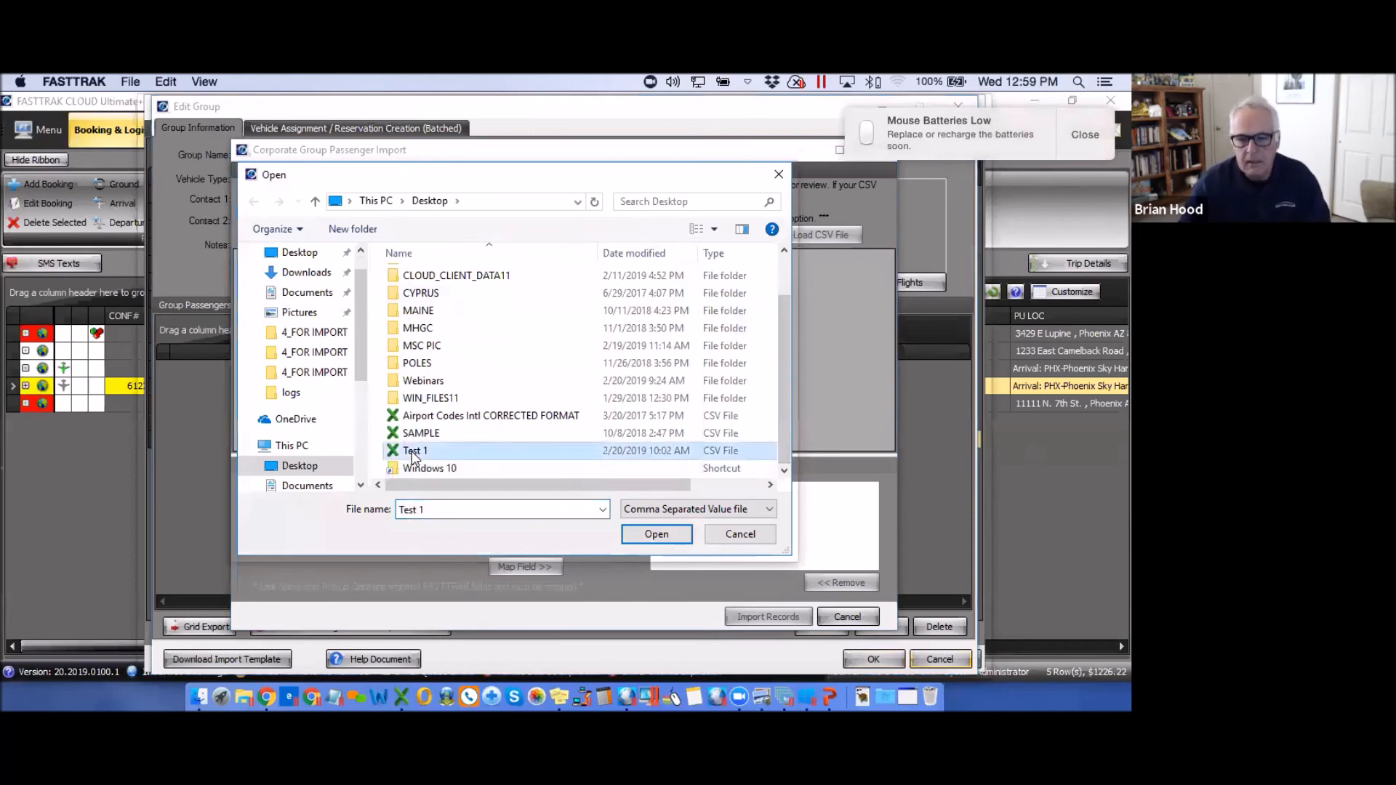
{"action": "left_click", "coordinate": [656, 538]}
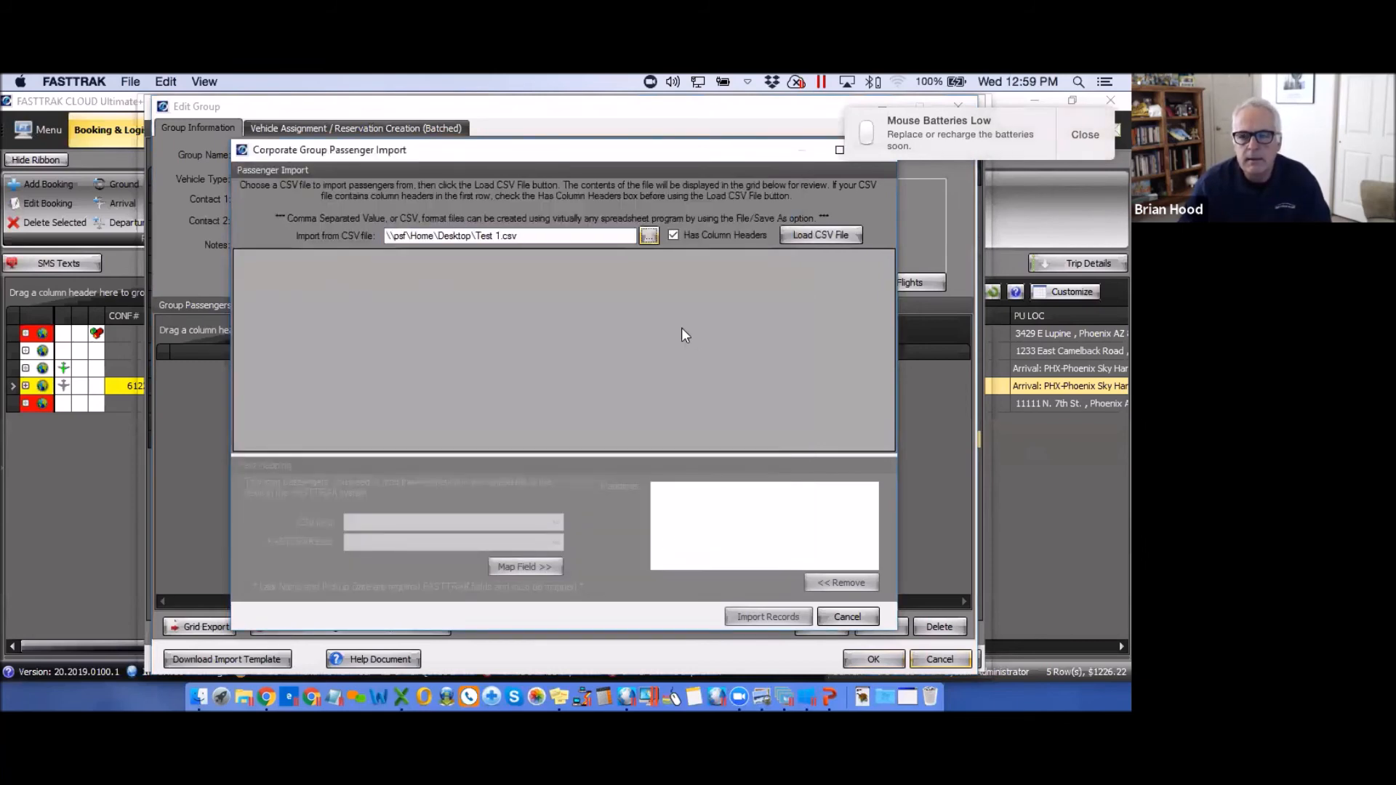
{"action": "left_click", "coordinate": [812, 234]}
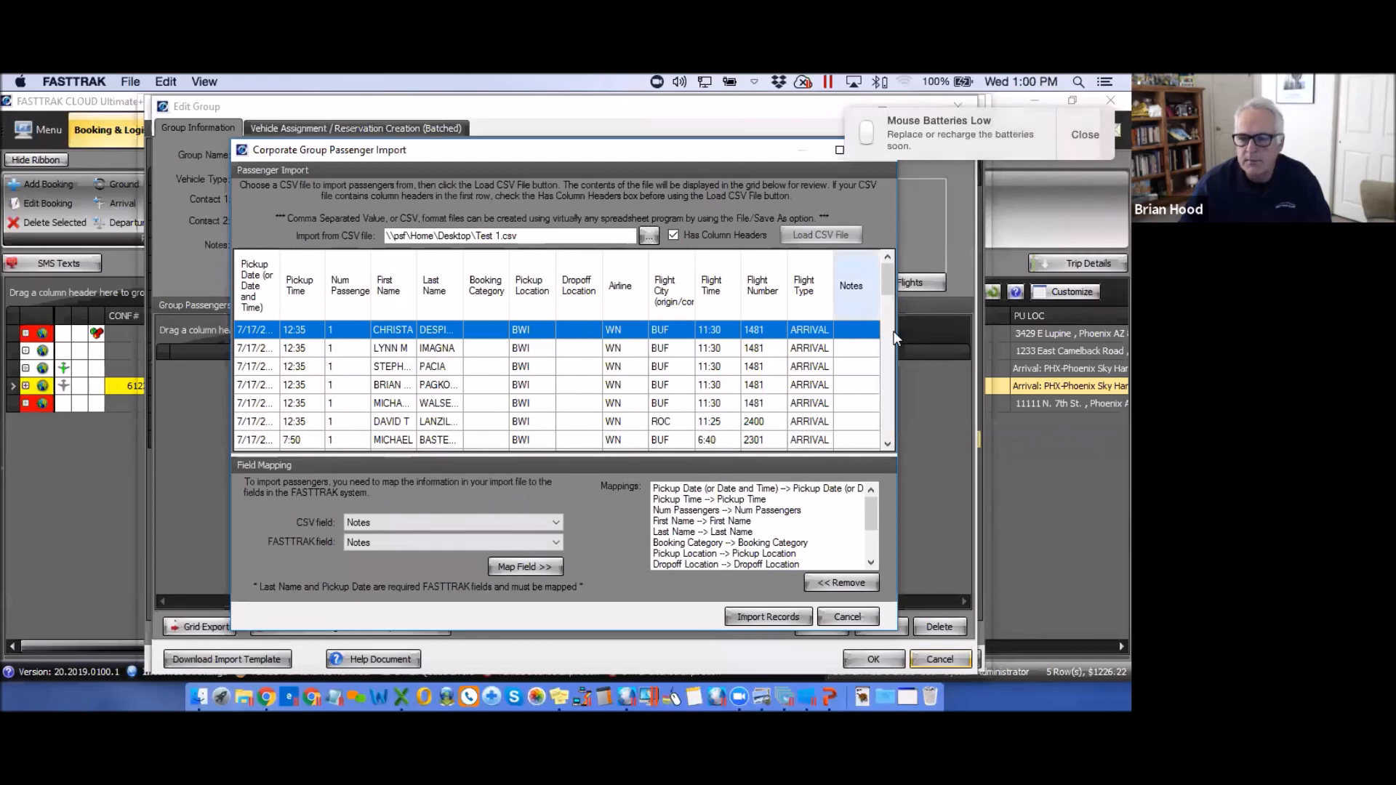
Review the loaded passenger rows and import the records into the group with the existing field mappings
{"action": "left_click_drag", "start_coordinate": [889, 291], "coordinate": [889, 352]}
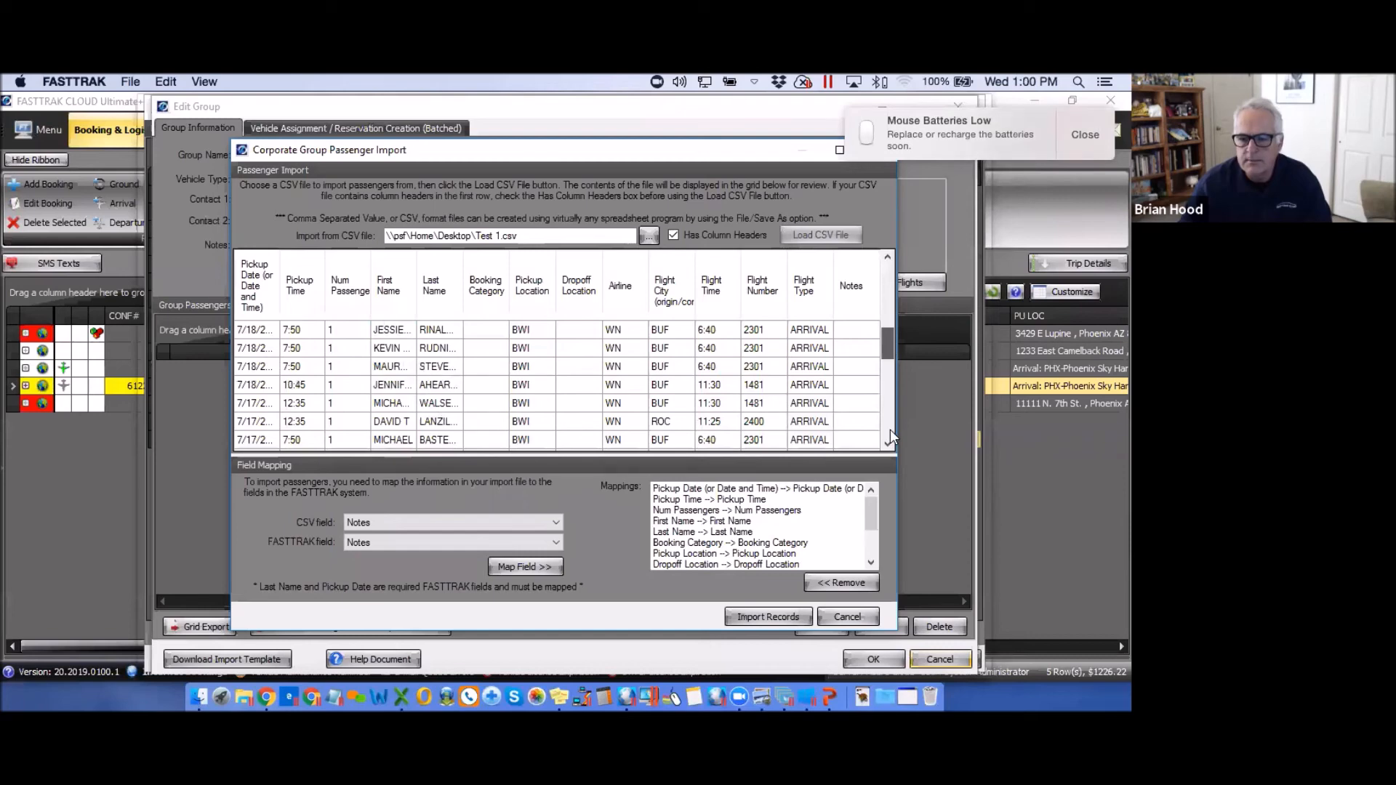
{"action": "left_click_drag", "start_coordinate": [890, 430], "coordinate": [888, 347]}
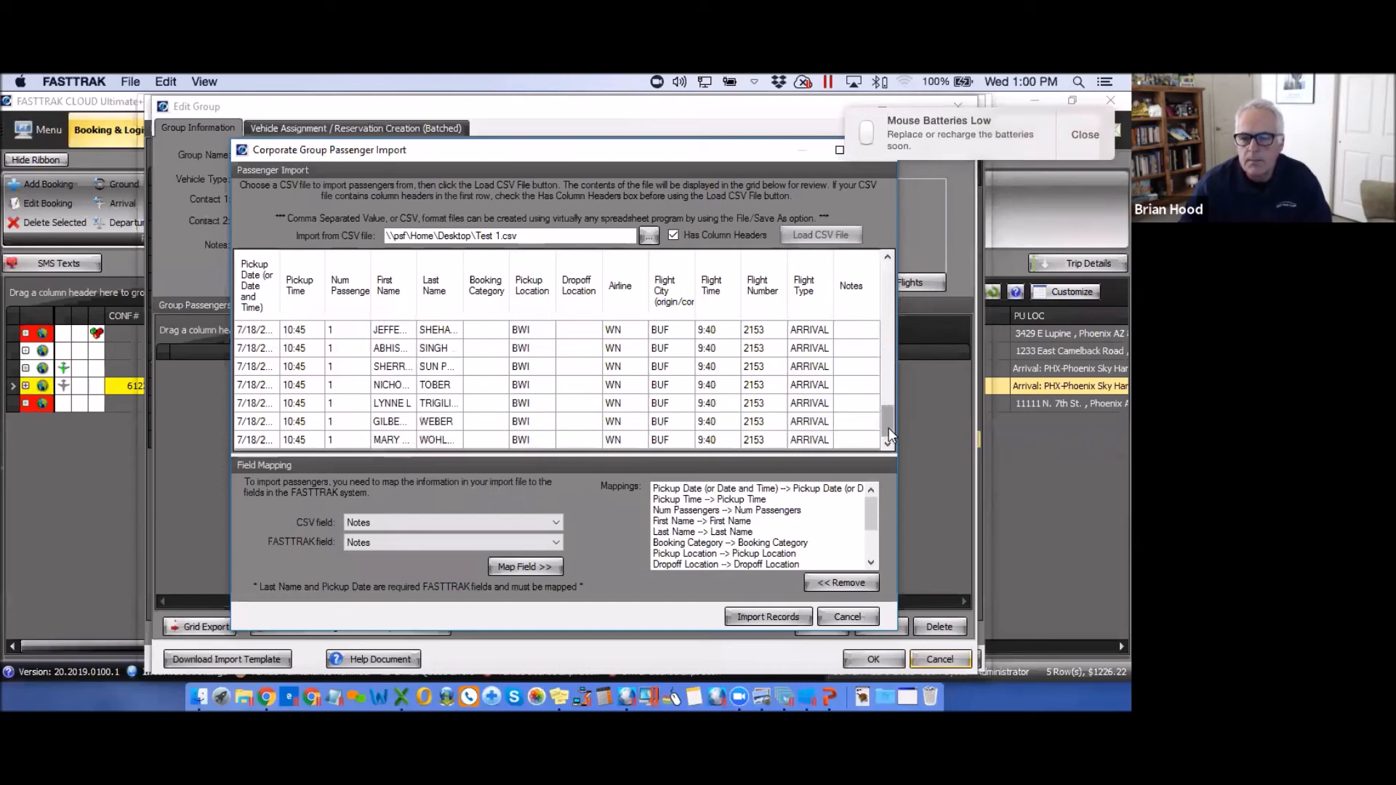
{"action": "left_click", "coordinate": [761, 620]}
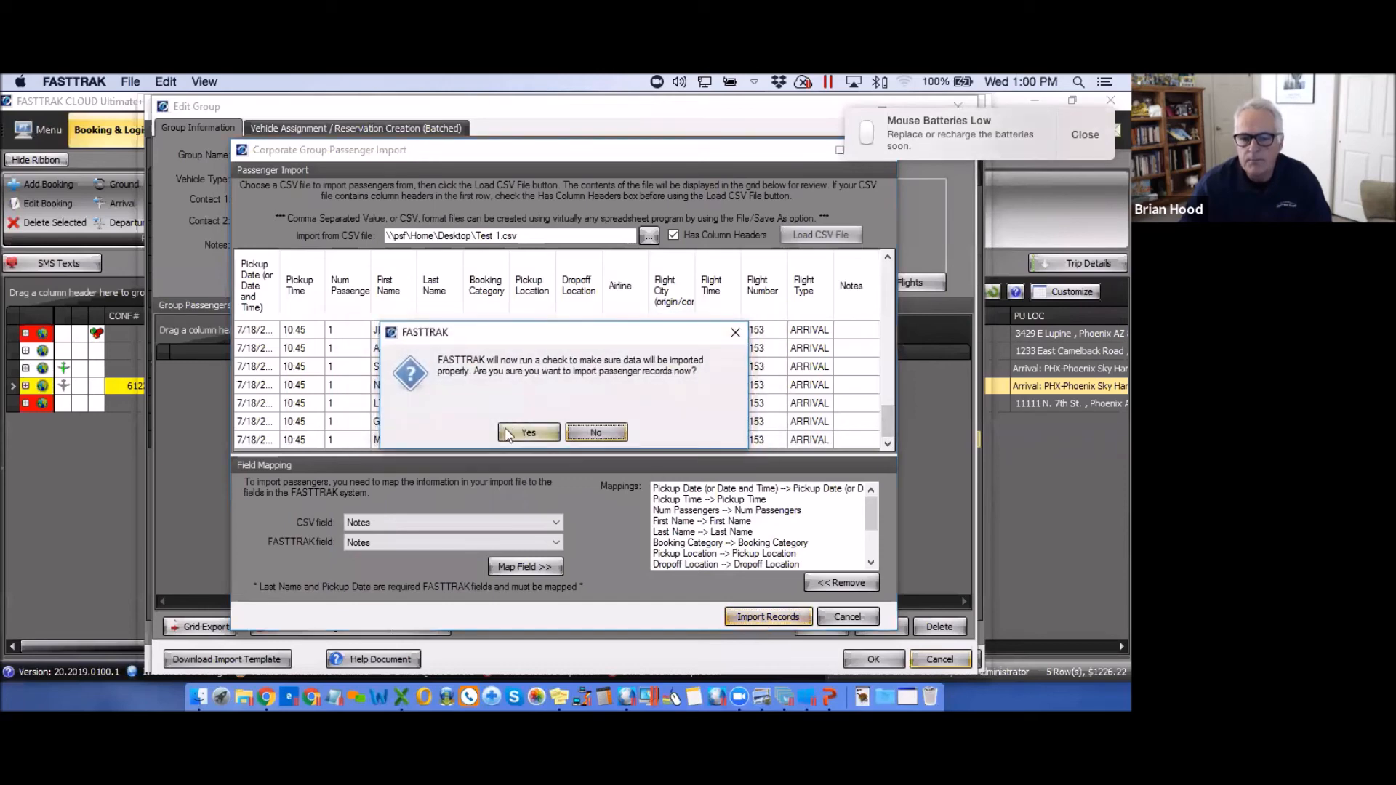
{"action": "left_click", "coordinate": [530, 433]}
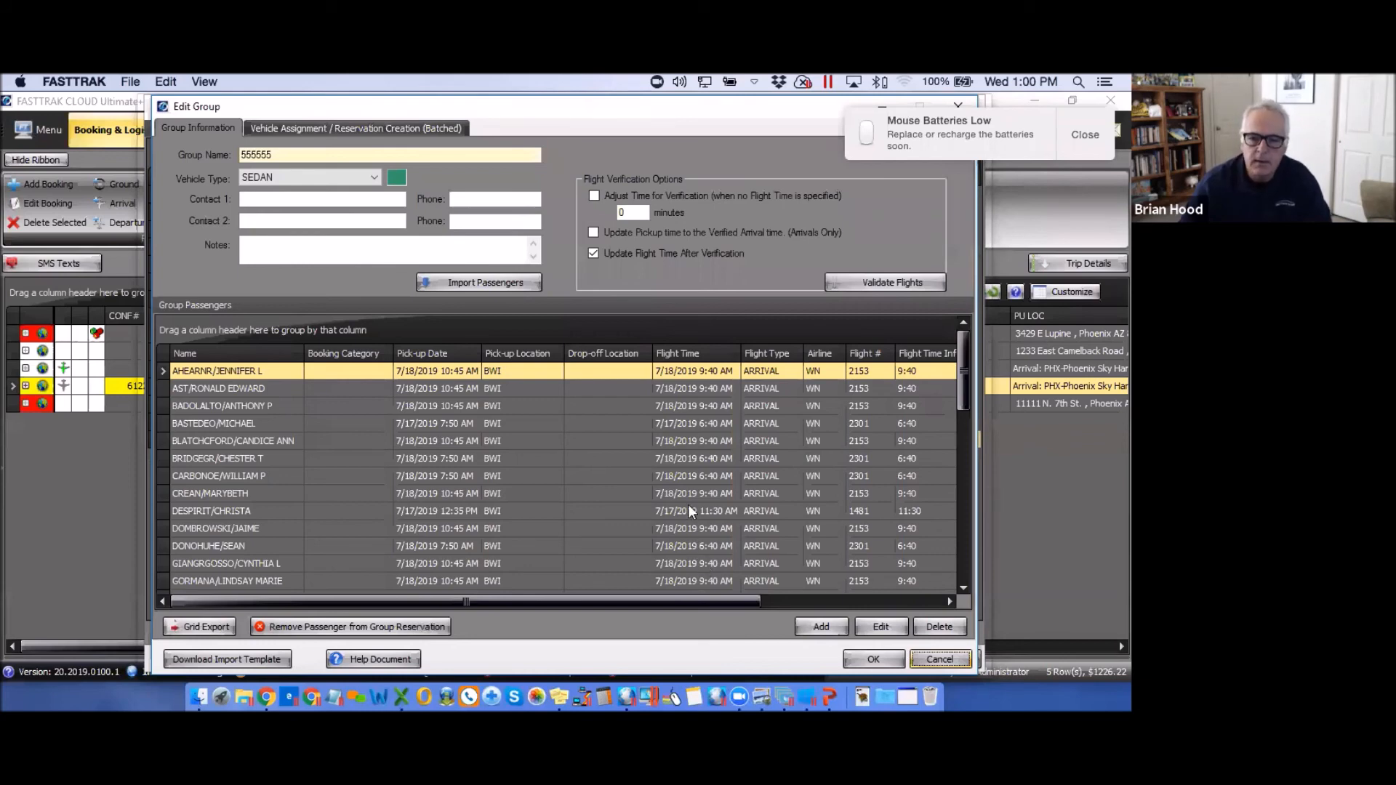
Validate the group's flights with flight times updated but pick-up times not, review the verification columns, and save the group
{"action": "left_click", "coordinate": [879, 282]}
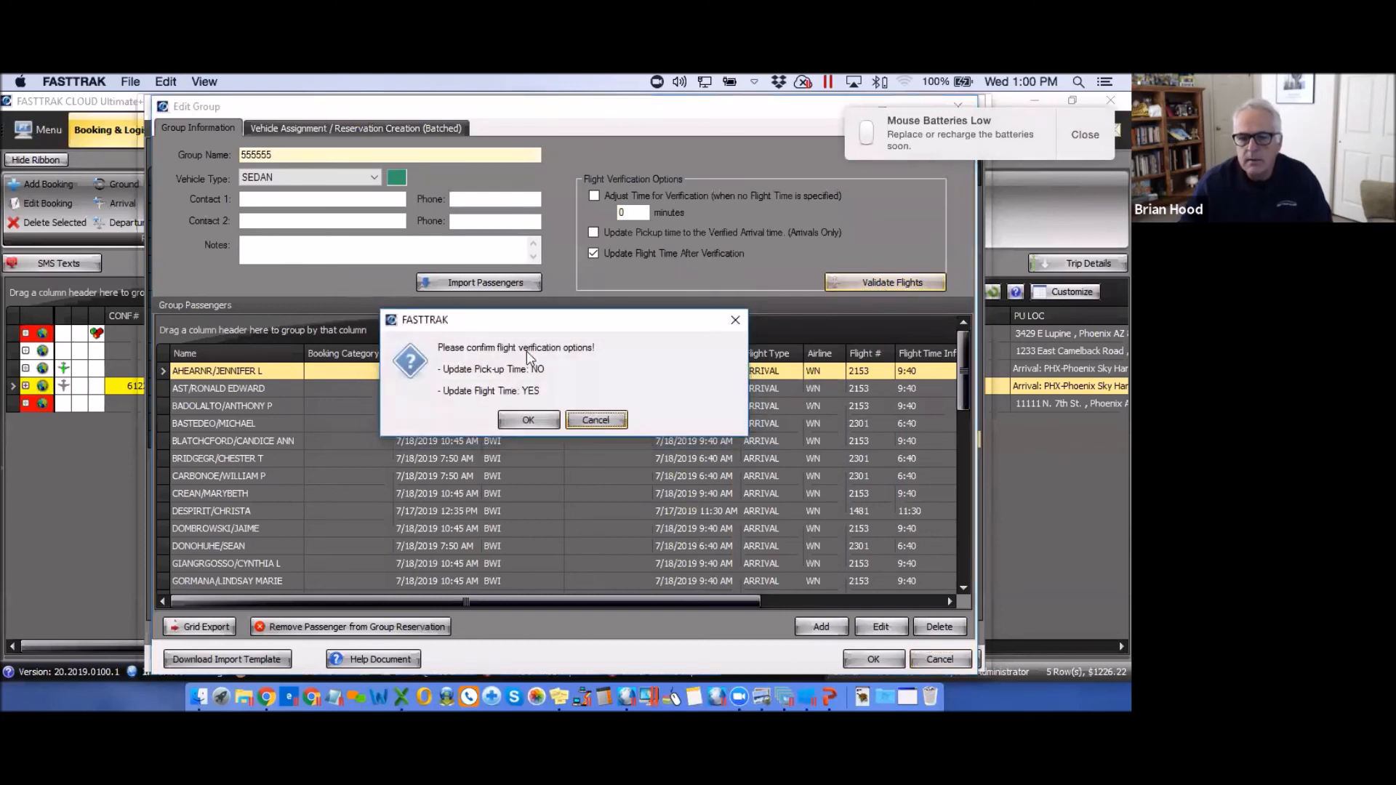
{"action": "left_click", "coordinate": [527, 421]}
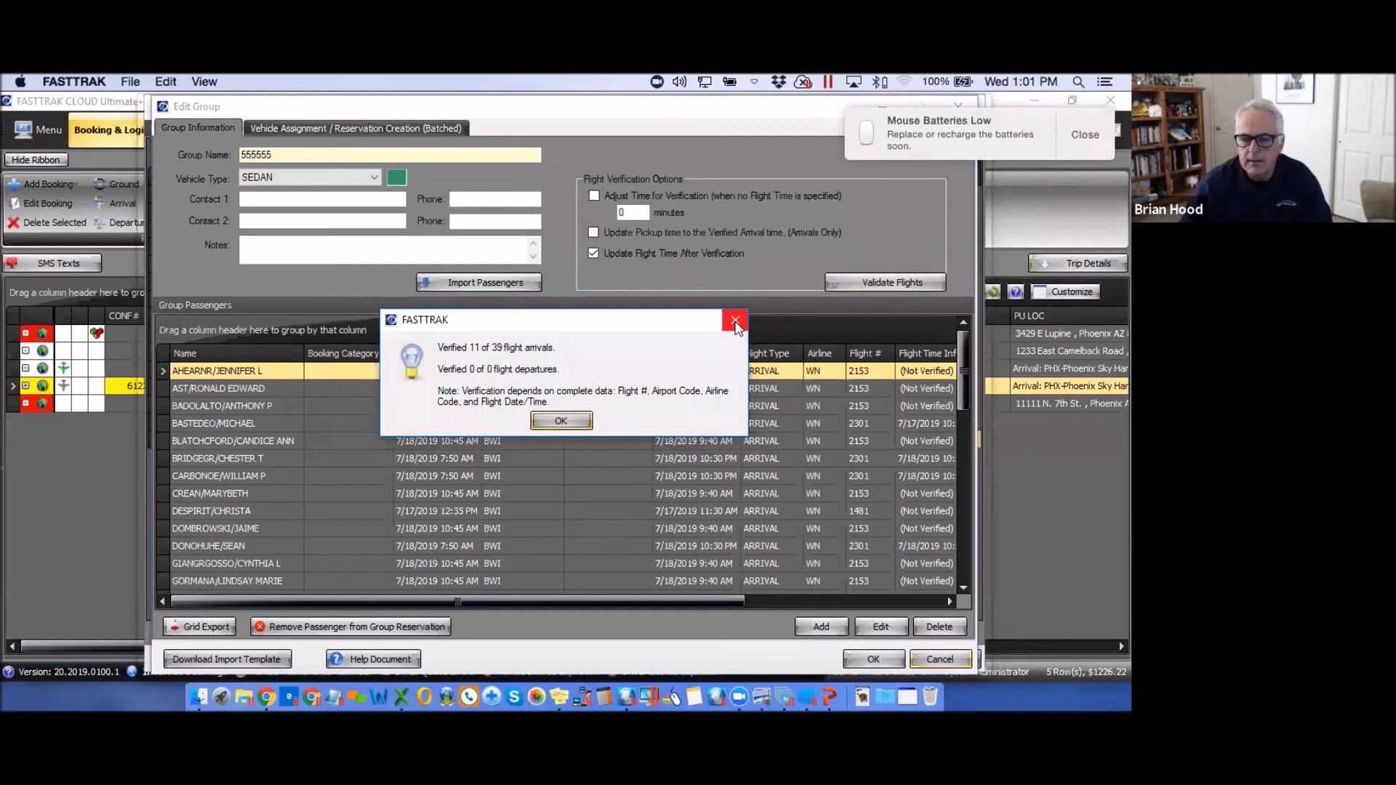
{"action": "left_click", "coordinate": [572, 425]}
{"action": "left_click_drag", "start_coordinate": [543, 601], "coordinate": [731, 606]}
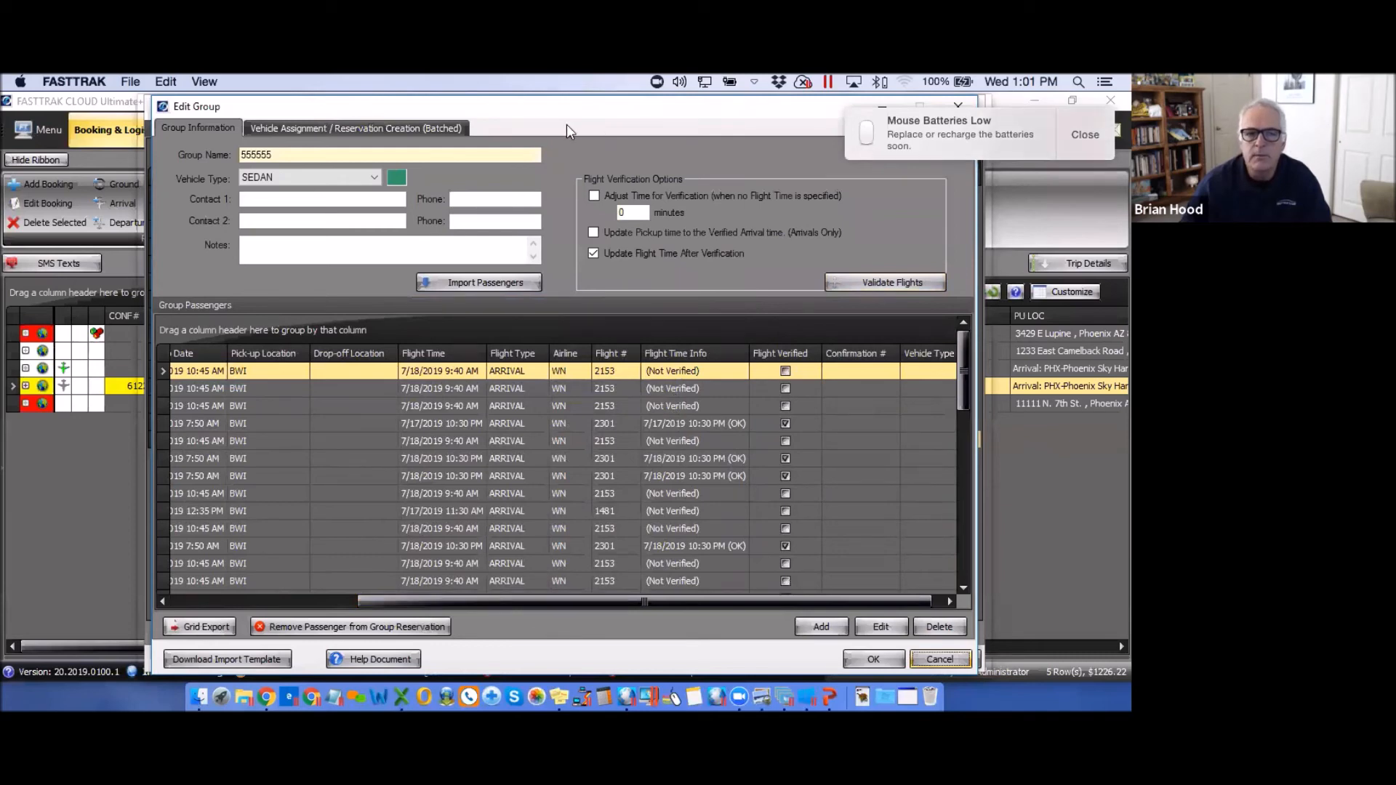
{"action": "left_click_drag", "start_coordinate": [503, 116], "coordinate": [502, 128]}
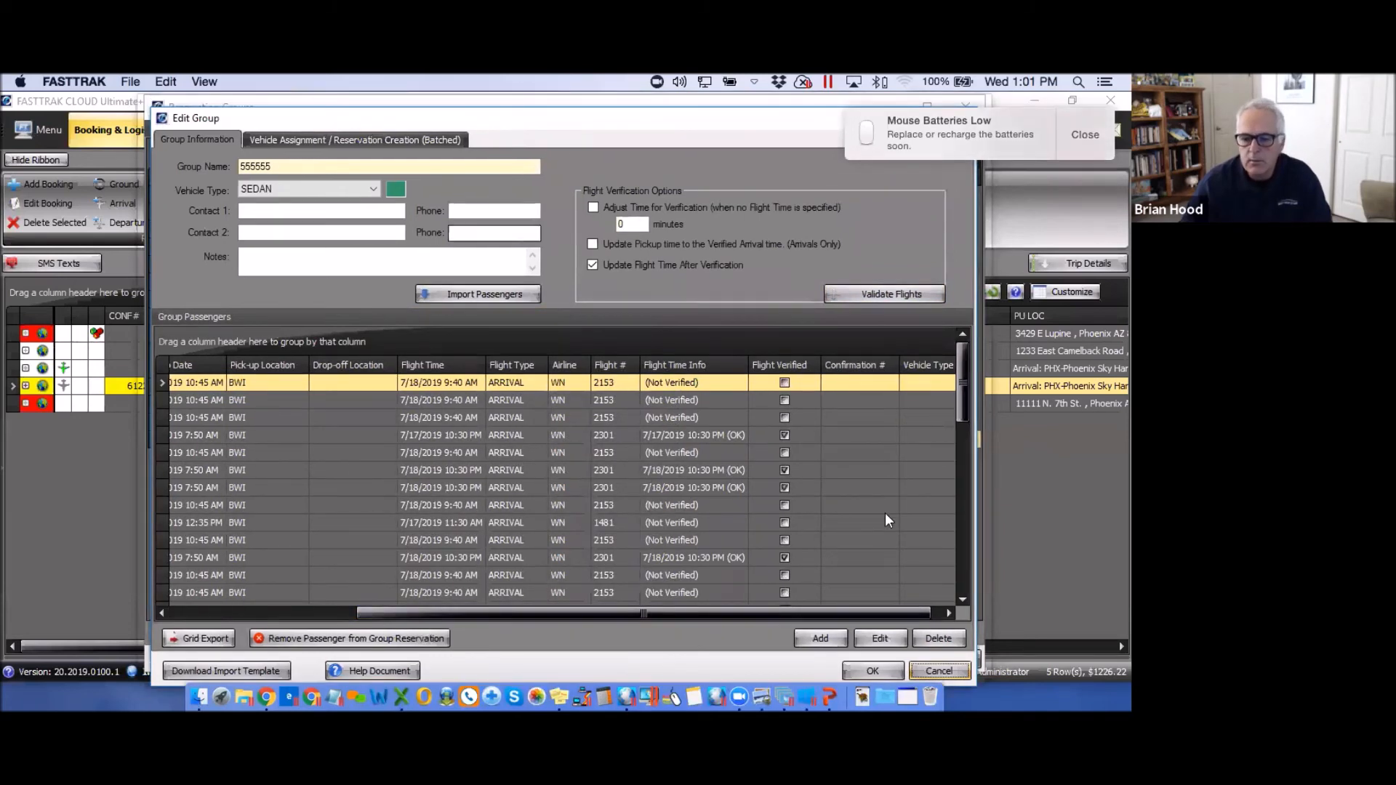
{"action": "left_click", "coordinate": [870, 674]}
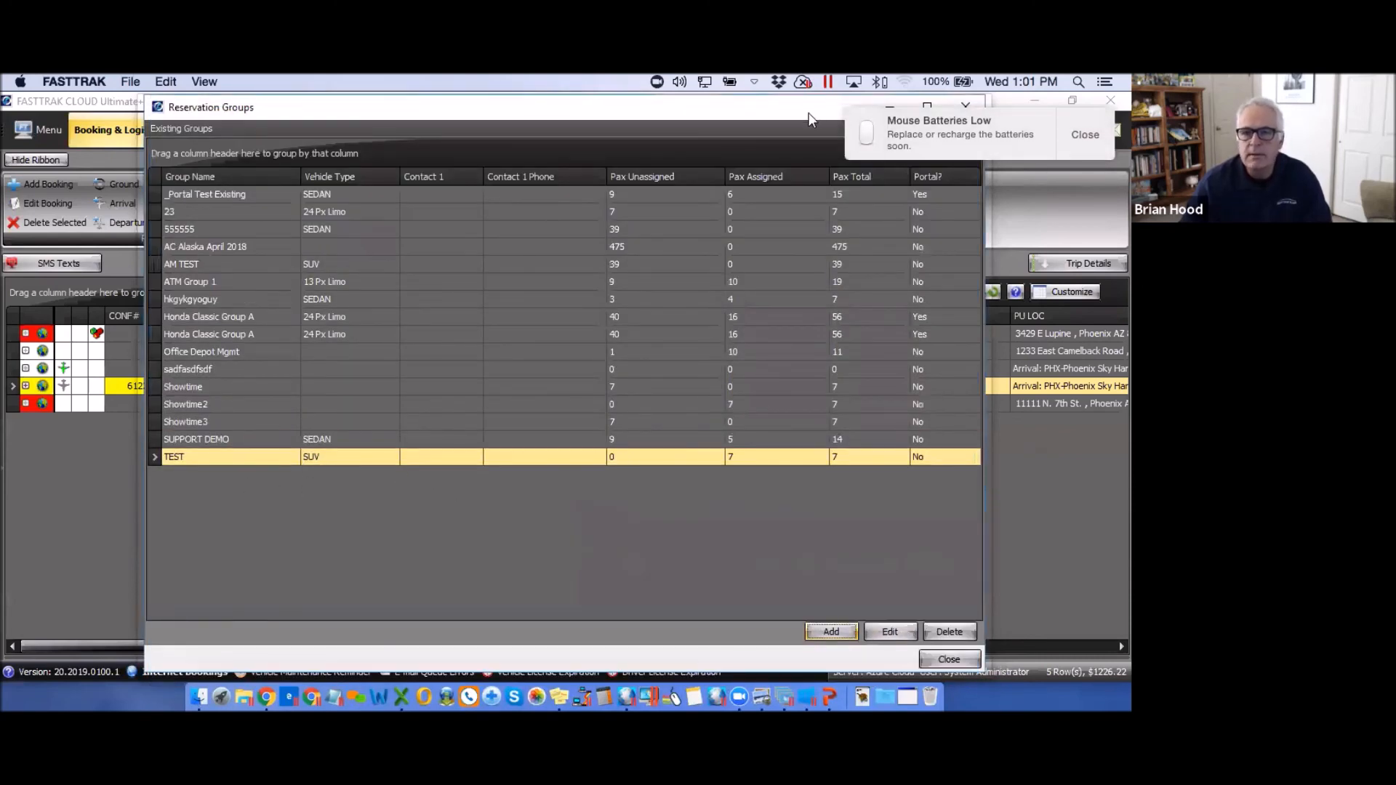
{"action": "left_click_drag", "start_coordinate": [797, 115], "coordinate": [731, 129]}
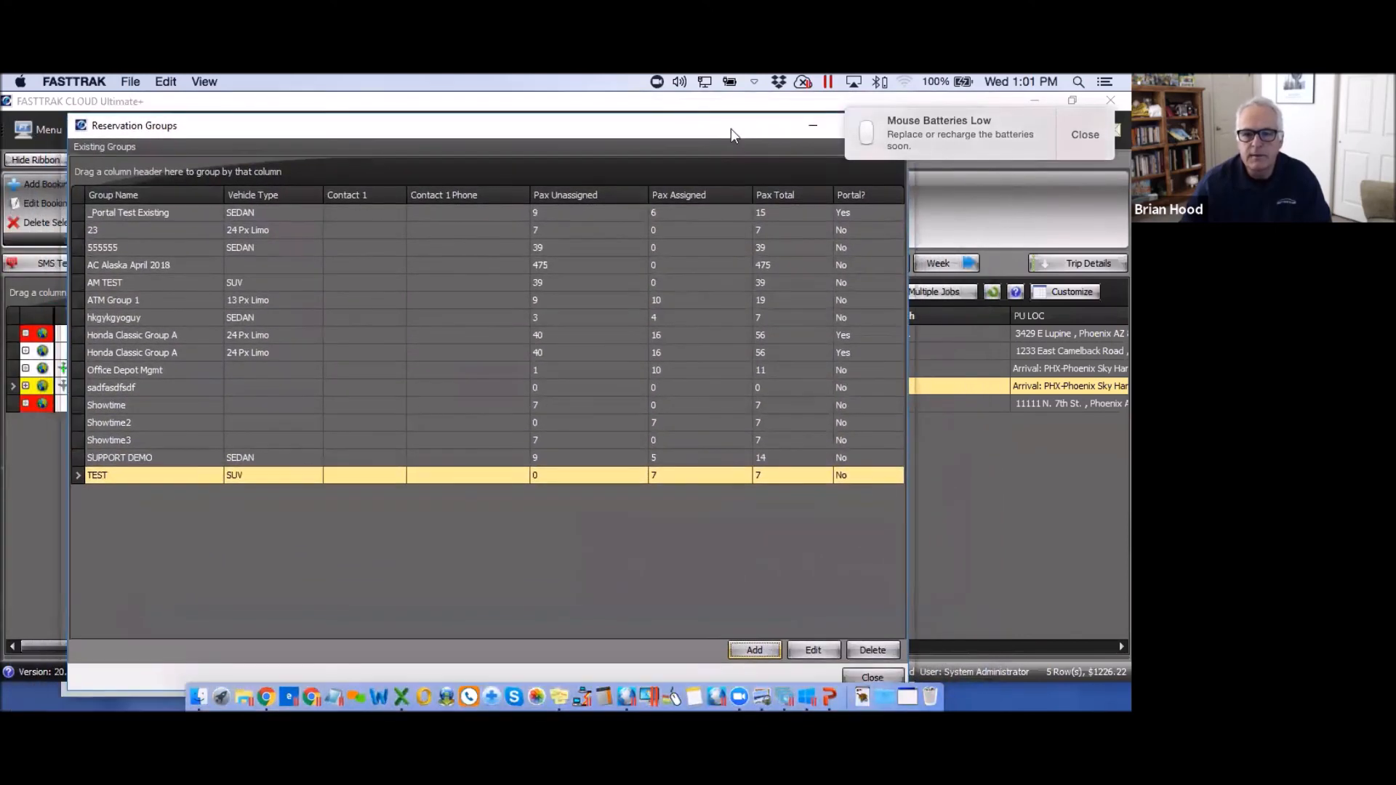
{"action": "left_click", "coordinate": [600, 477]}
{"action": "double_click", "coordinate": [600, 477]}
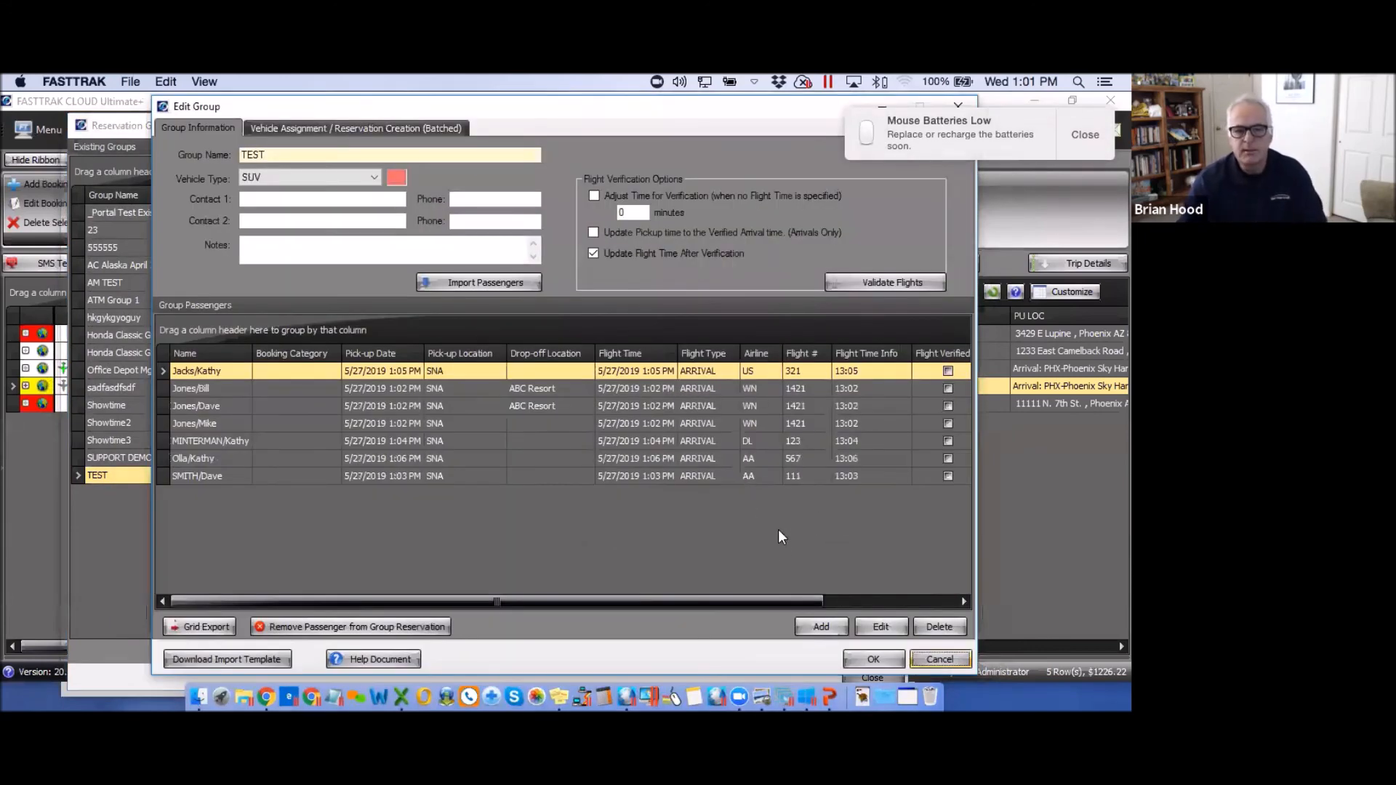
{"action": "left_click", "coordinate": [360, 128]}
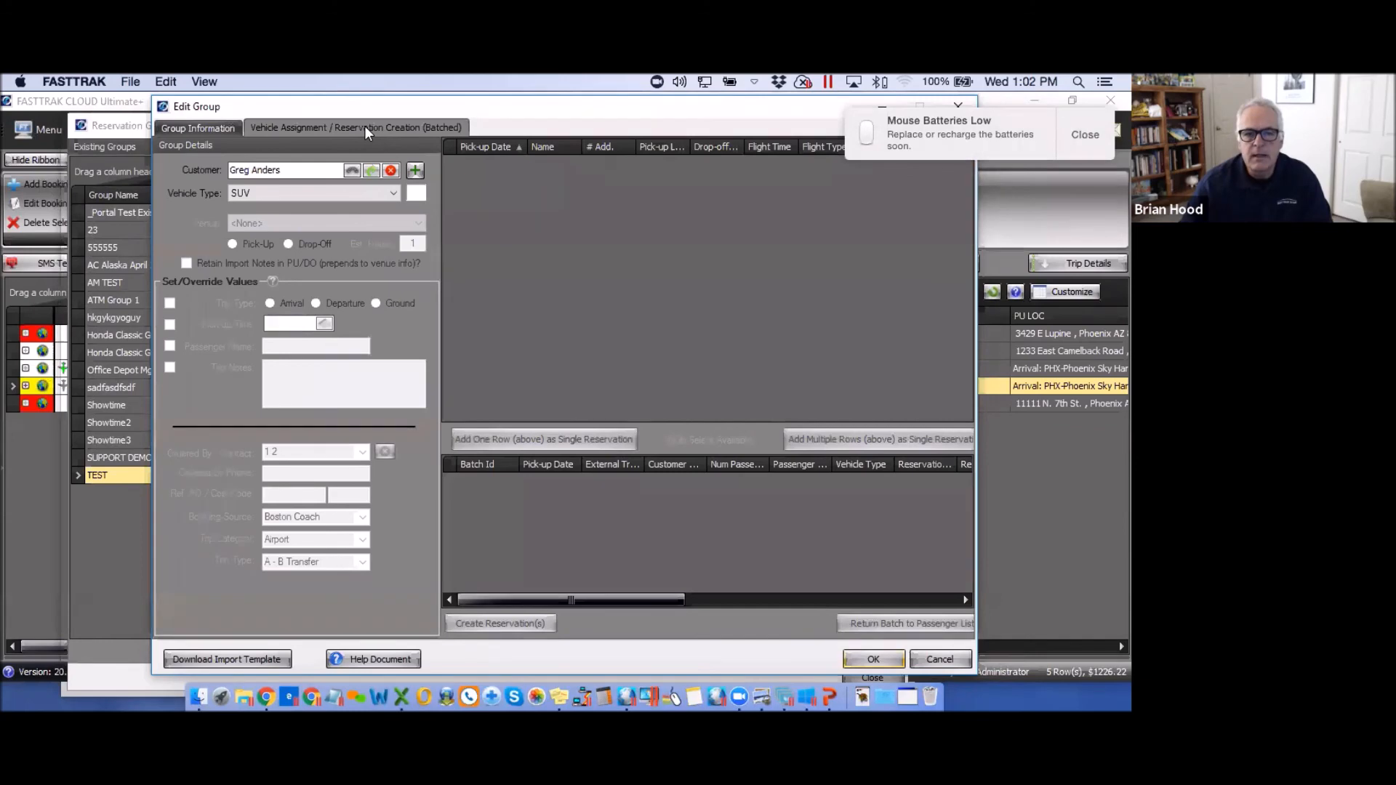
{"action": "left_click", "coordinate": [352, 171]}
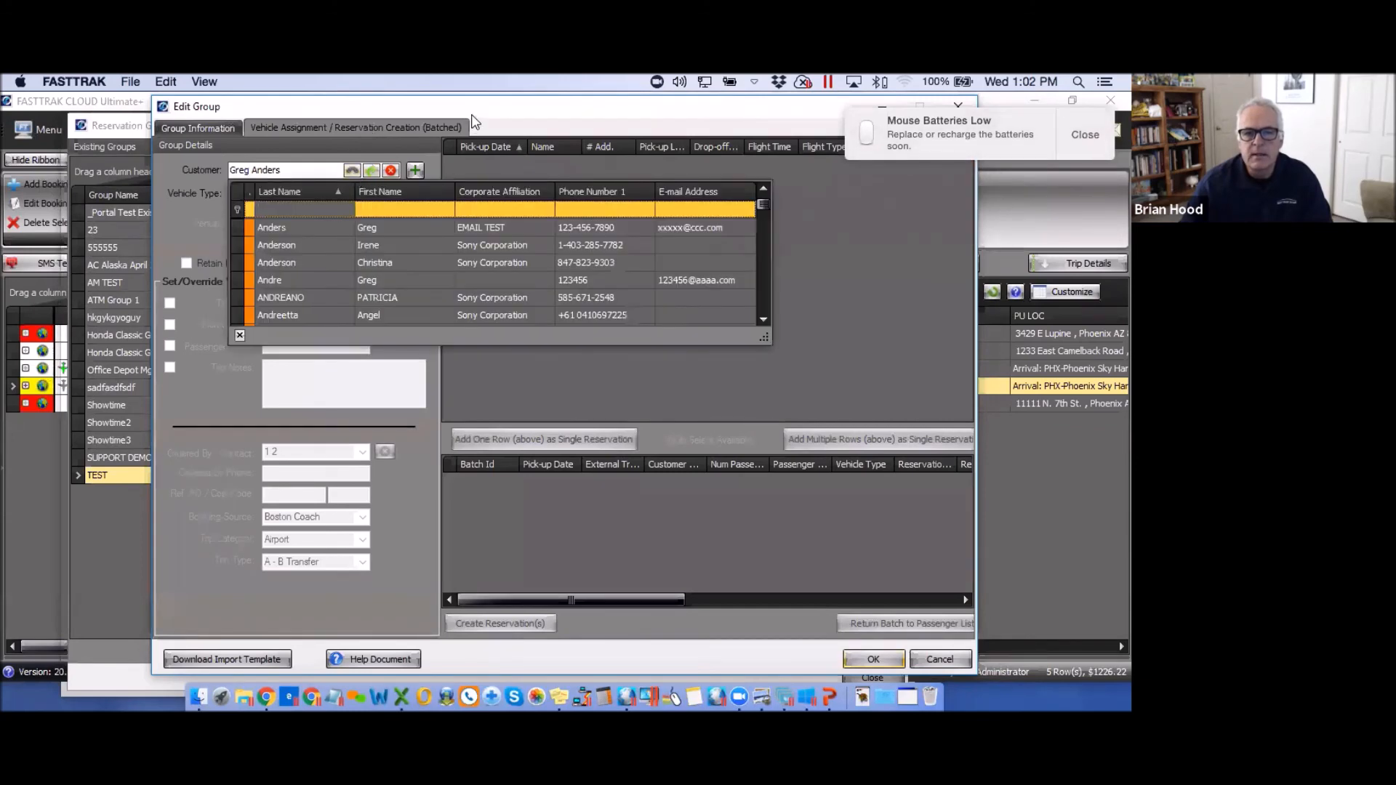
{"action": "left_click_drag", "start_coordinate": [493, 115], "coordinate": [450, 231]}
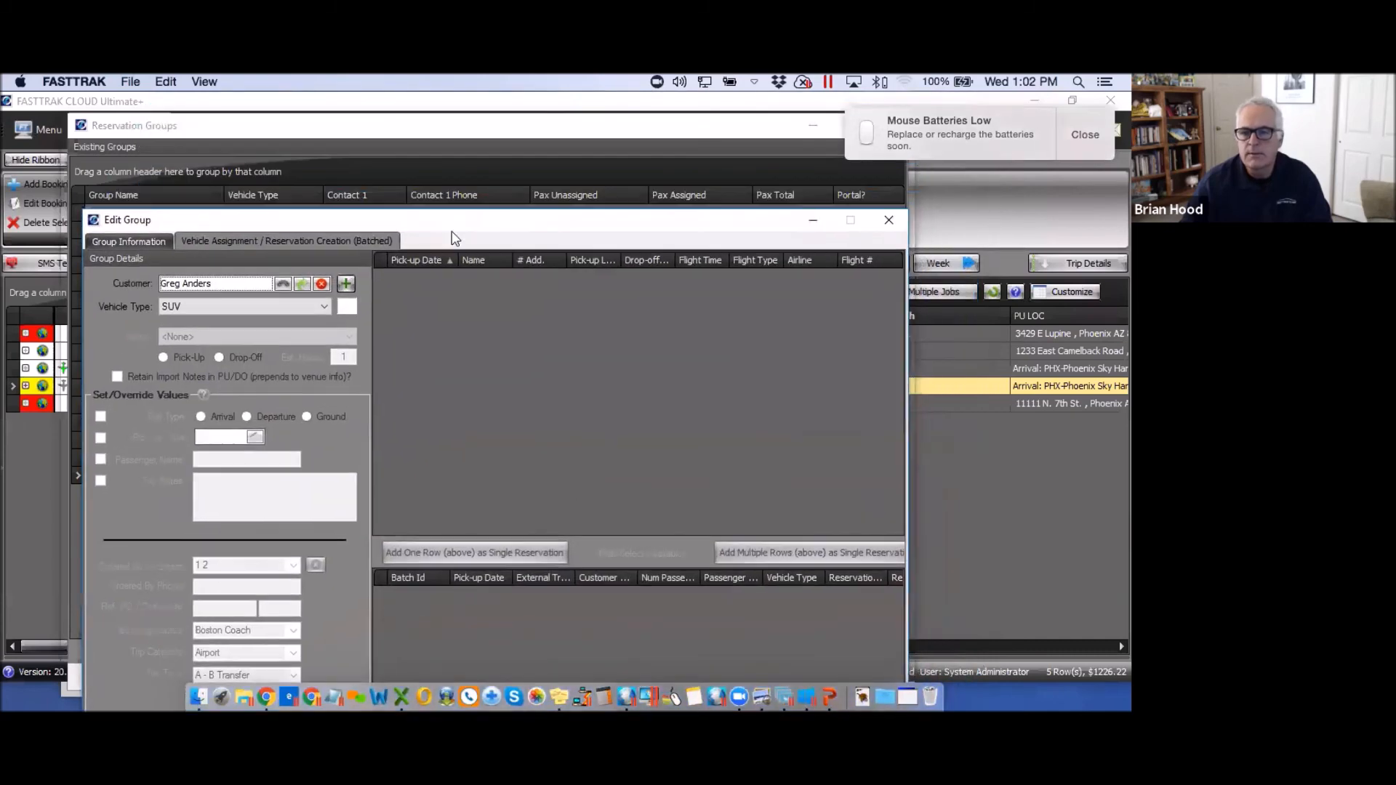
{"action": "left_click", "coordinate": [893, 220]}
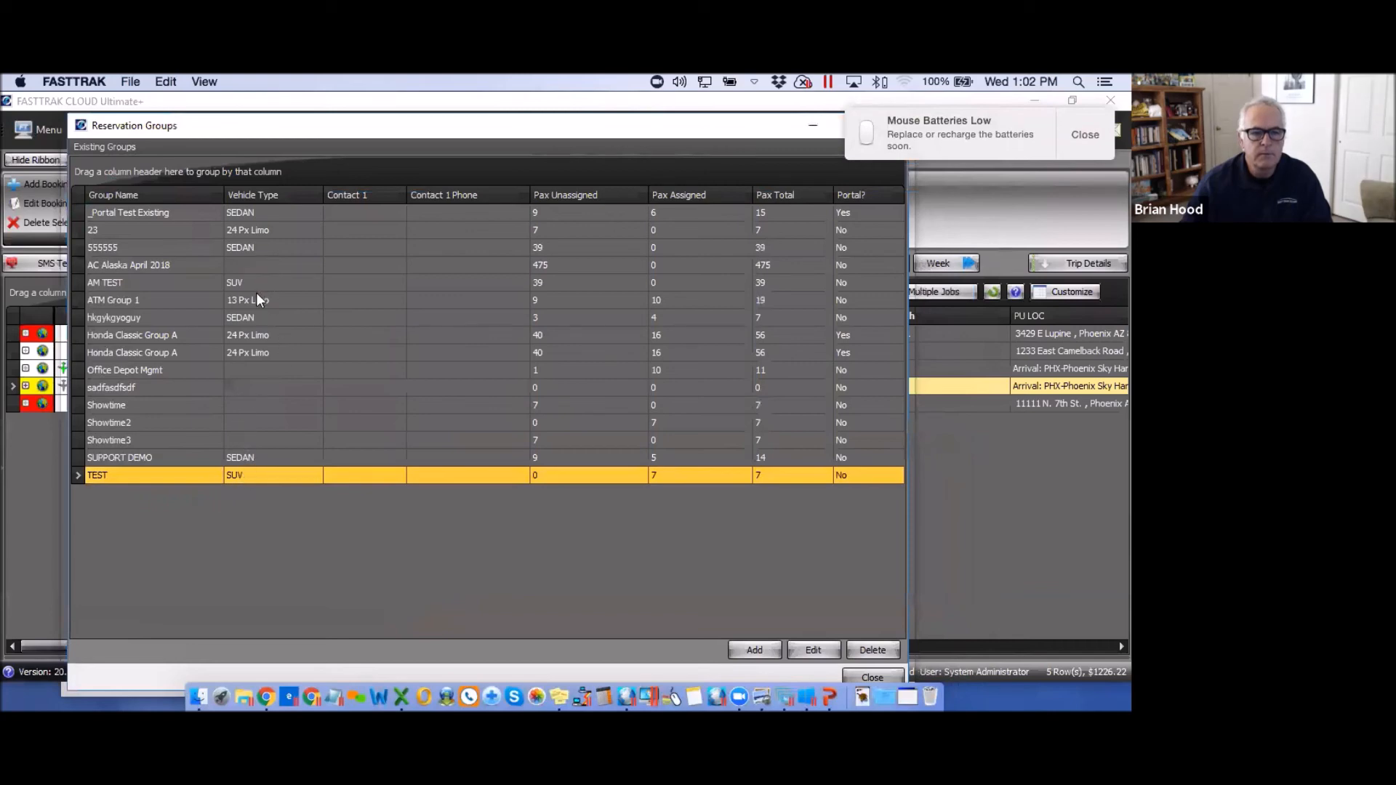
Open the SUPPORT DEMO group for editing and display its vehicle assignment and batched reservation creation
{"action": "left_click", "coordinate": [267, 456]}
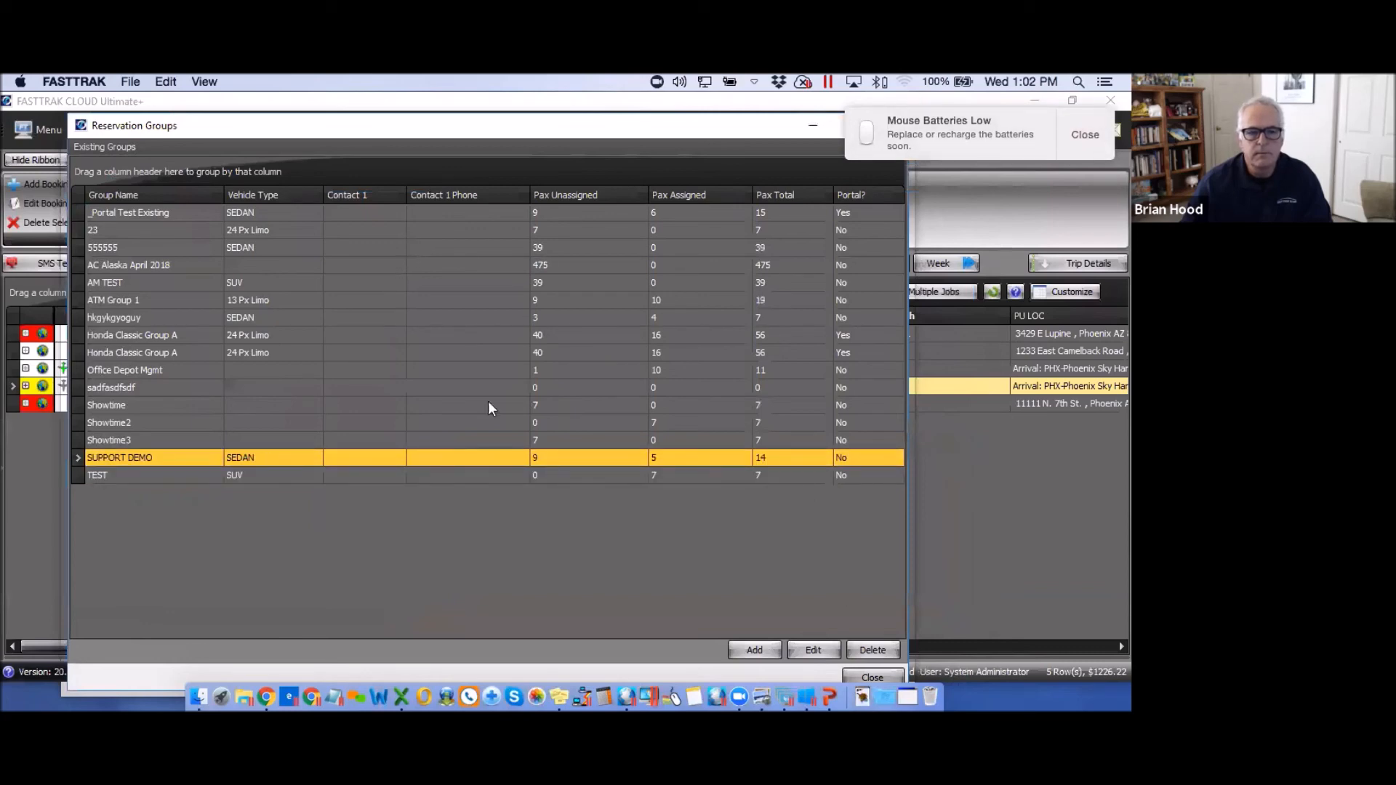
{"action": "left_click", "coordinate": [814, 651]}
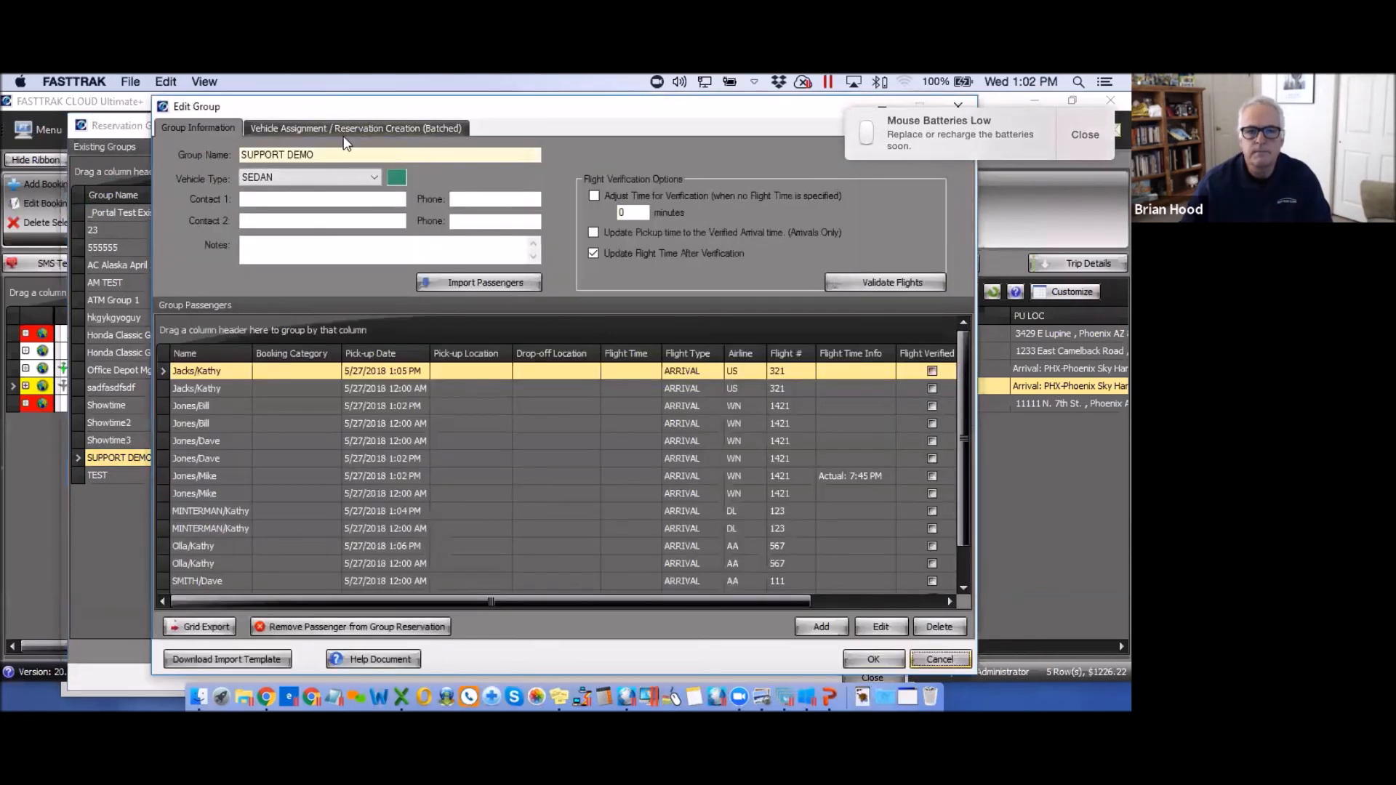
{"action": "left_click", "coordinate": [340, 130]}
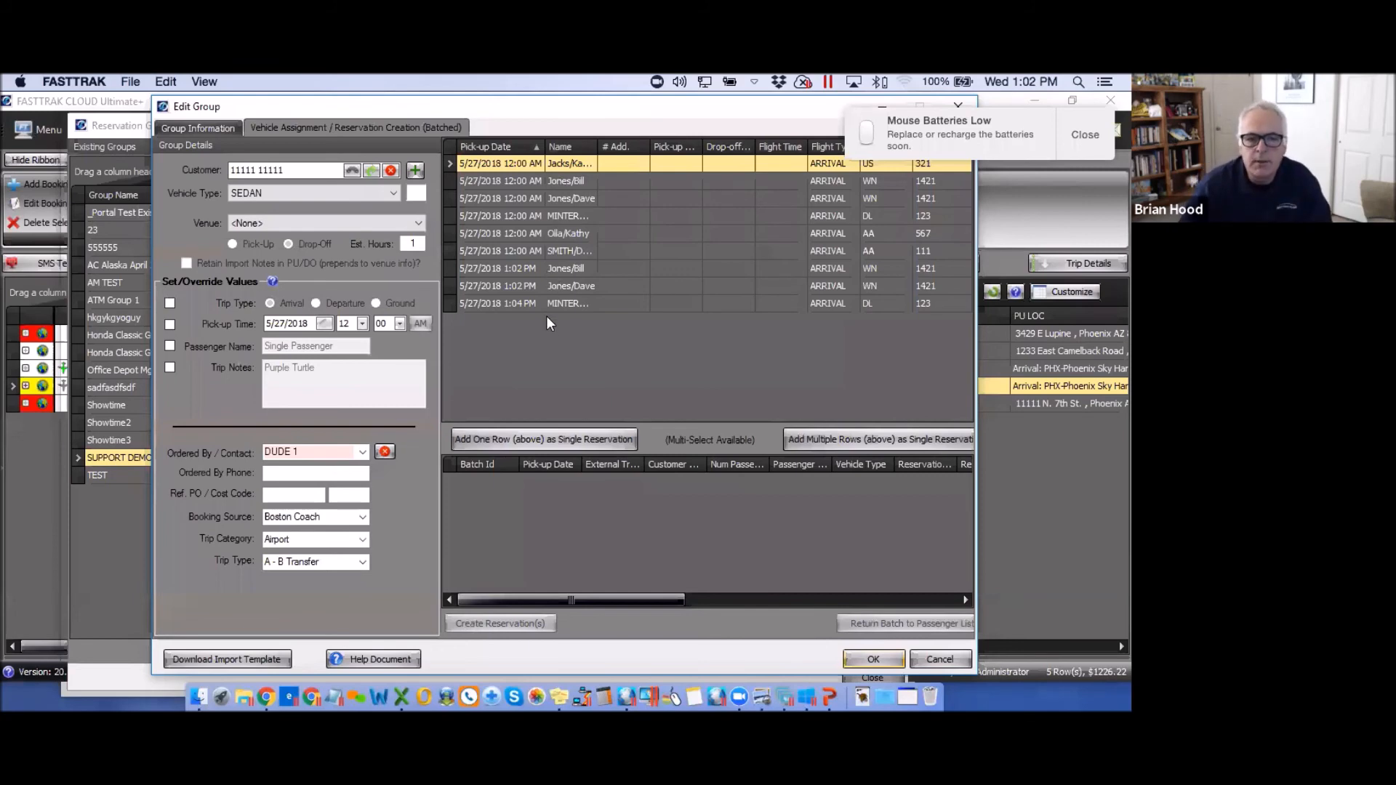
Check the customer lookup and the vehicle type choices in the group details, keeping the current selections
{"action": "left_click", "coordinate": [352, 171]}
{"action": "left_click", "coordinate": [352, 172]}
{"action": "left_click", "coordinate": [352, 173]}
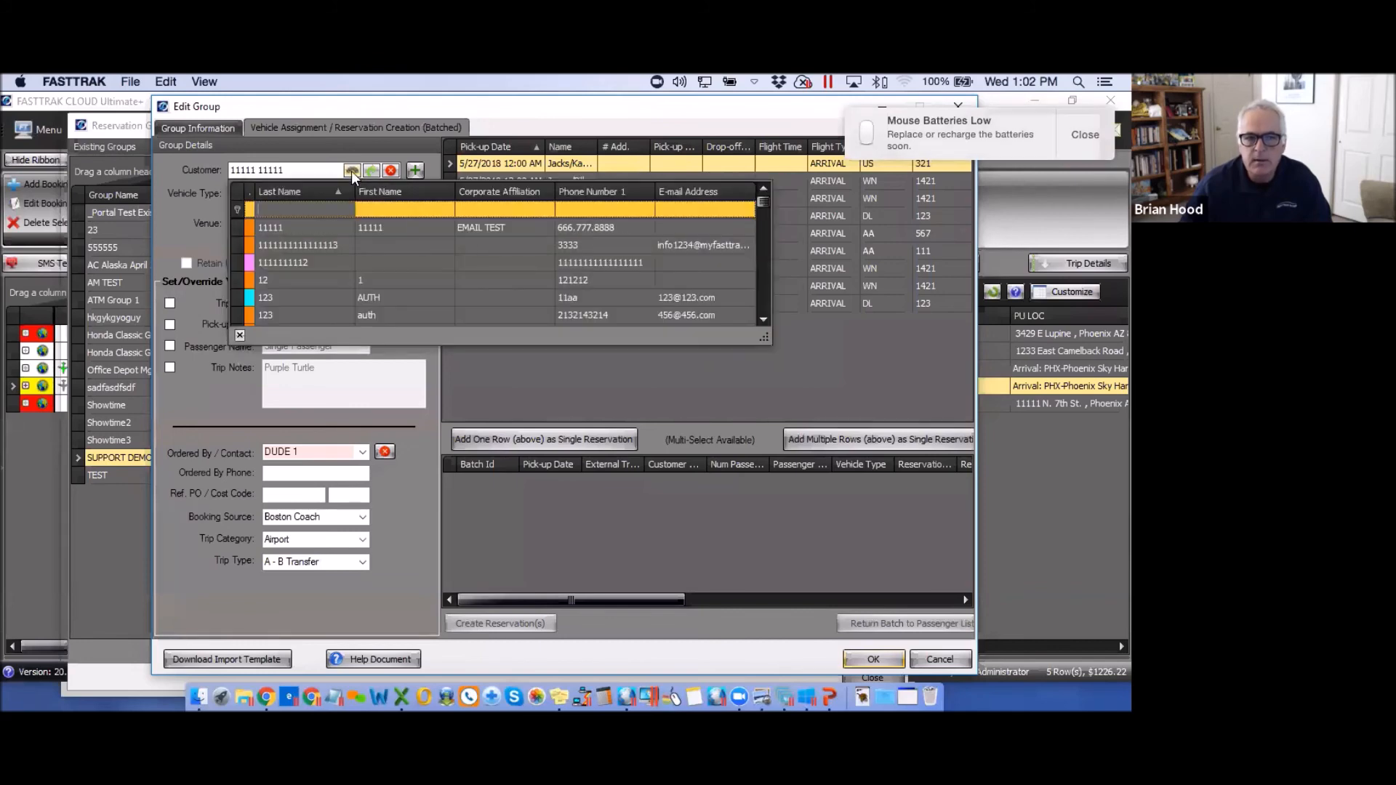
{"action": "left_click", "coordinate": [182, 179]}
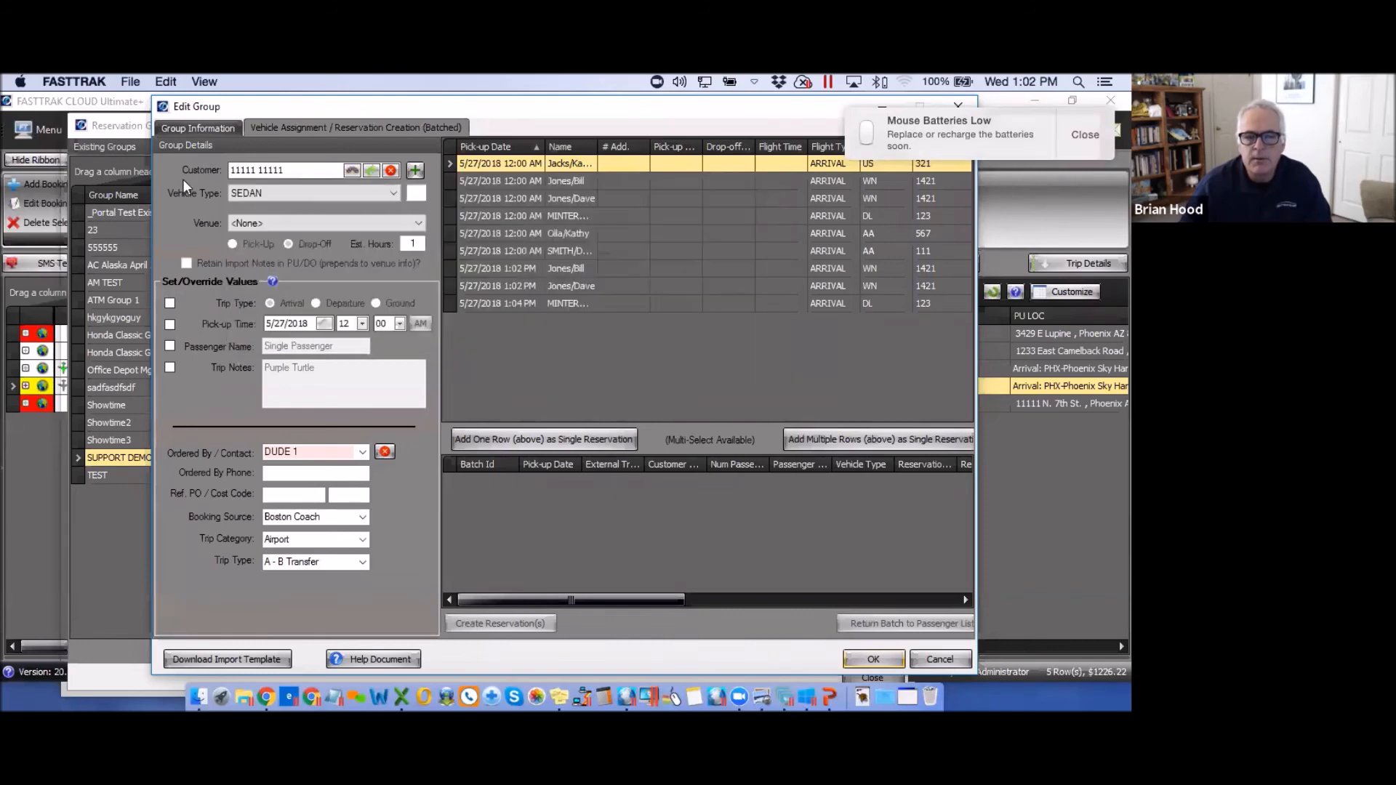
{"action": "left_click", "coordinate": [392, 193]}
{"action": "left_click", "coordinate": [393, 194]}
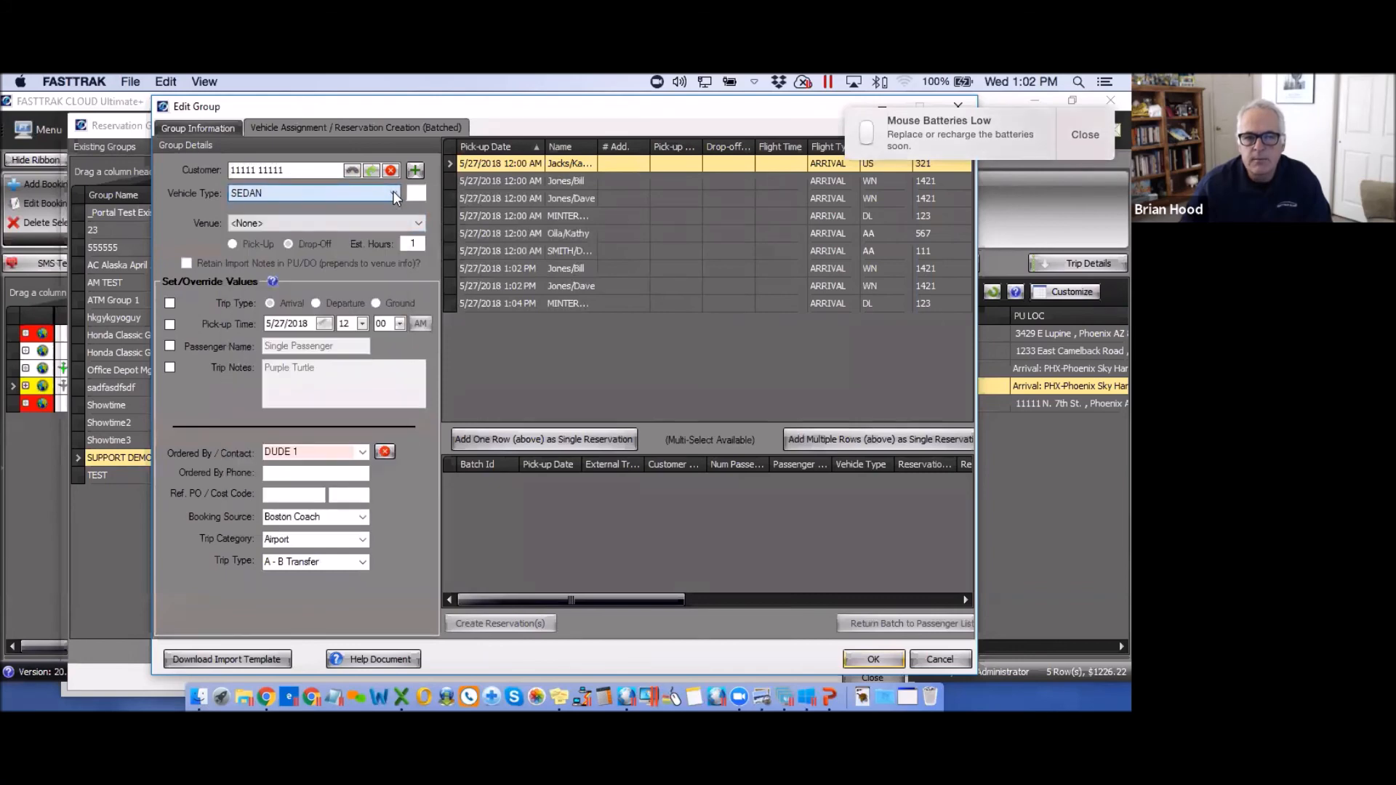
Set the group's venue to A Different Point of View and override the trip type as Arrival and passenger name as Single Passenger
{"action": "left_click", "coordinate": [420, 222]}
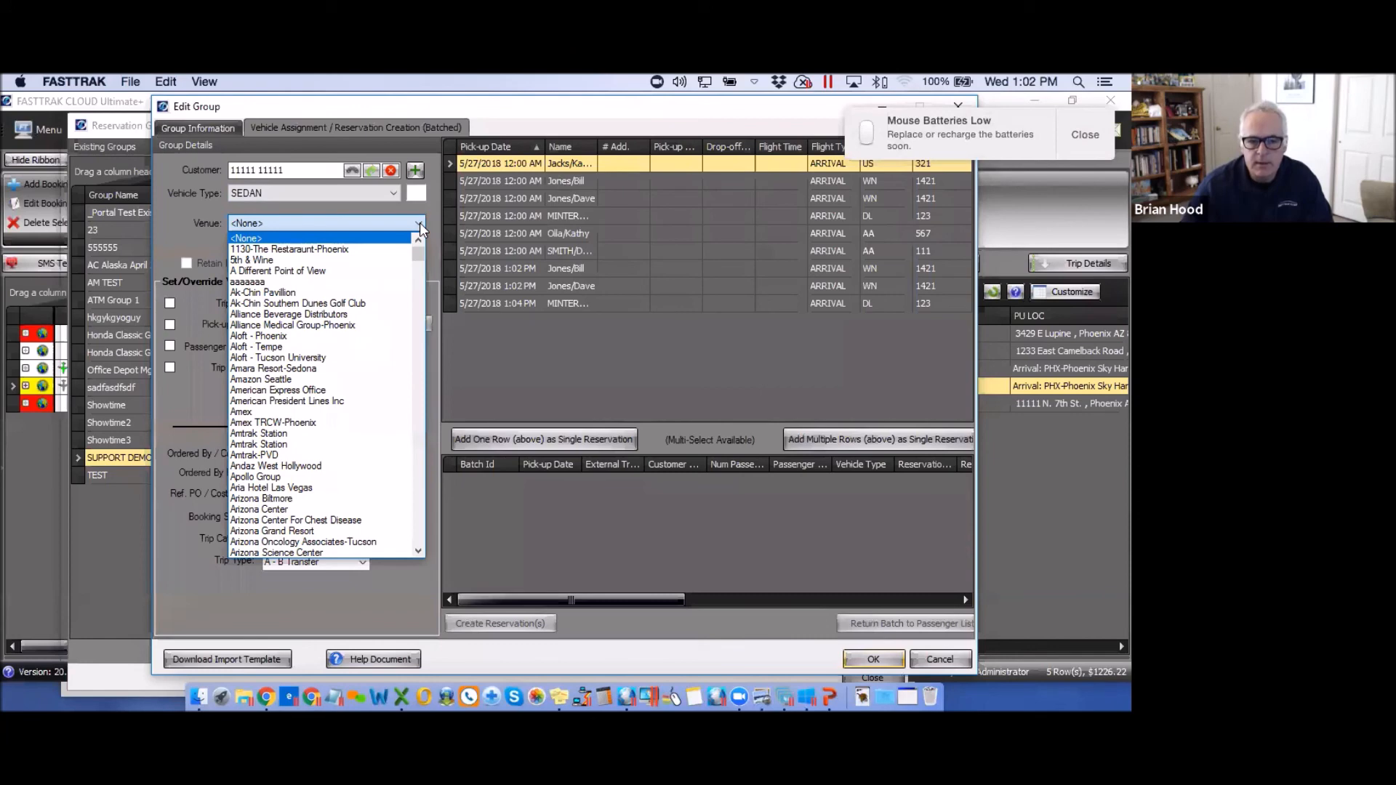
{"action": "left_click", "coordinate": [288, 272]}
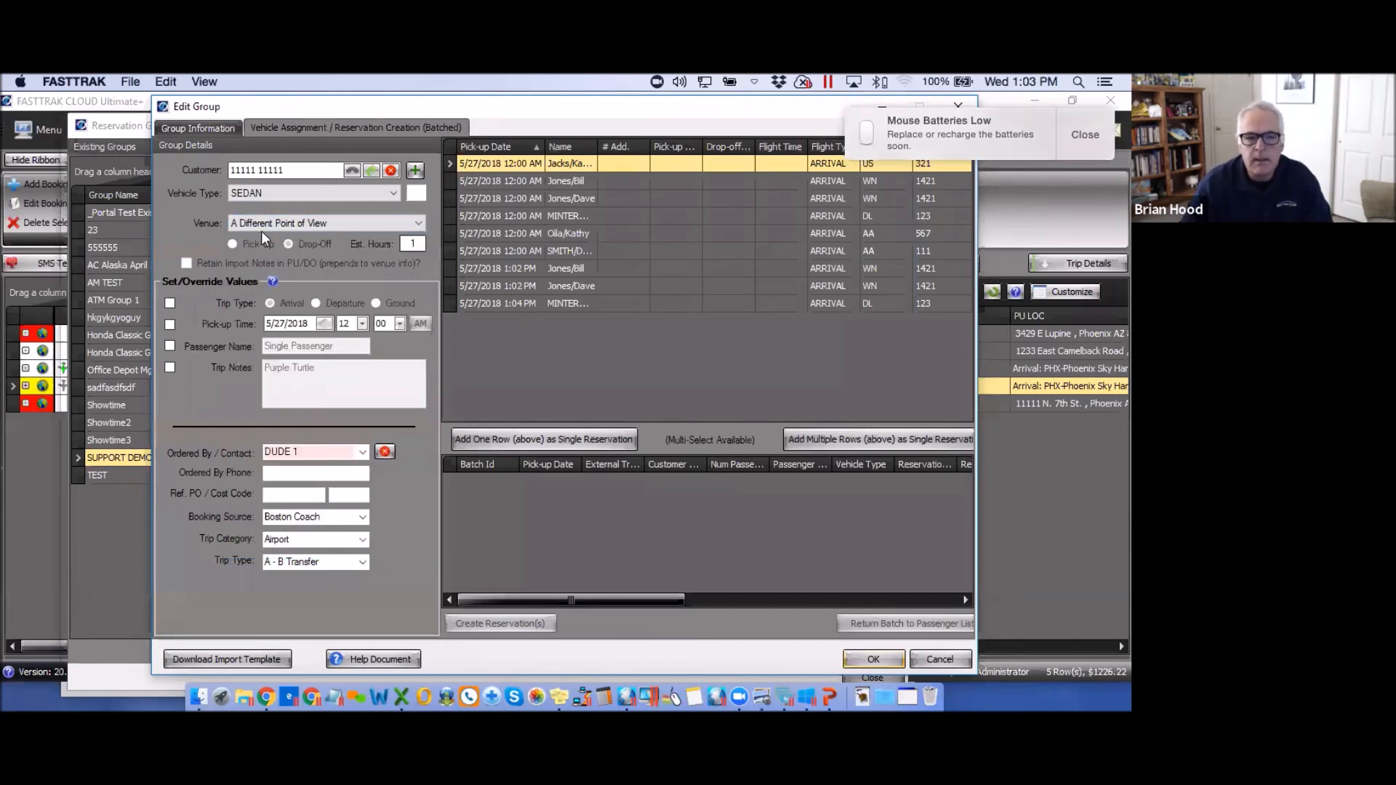
{"action": "left_click", "coordinate": [168, 302]}
{"action": "left_click", "coordinate": [270, 304]}
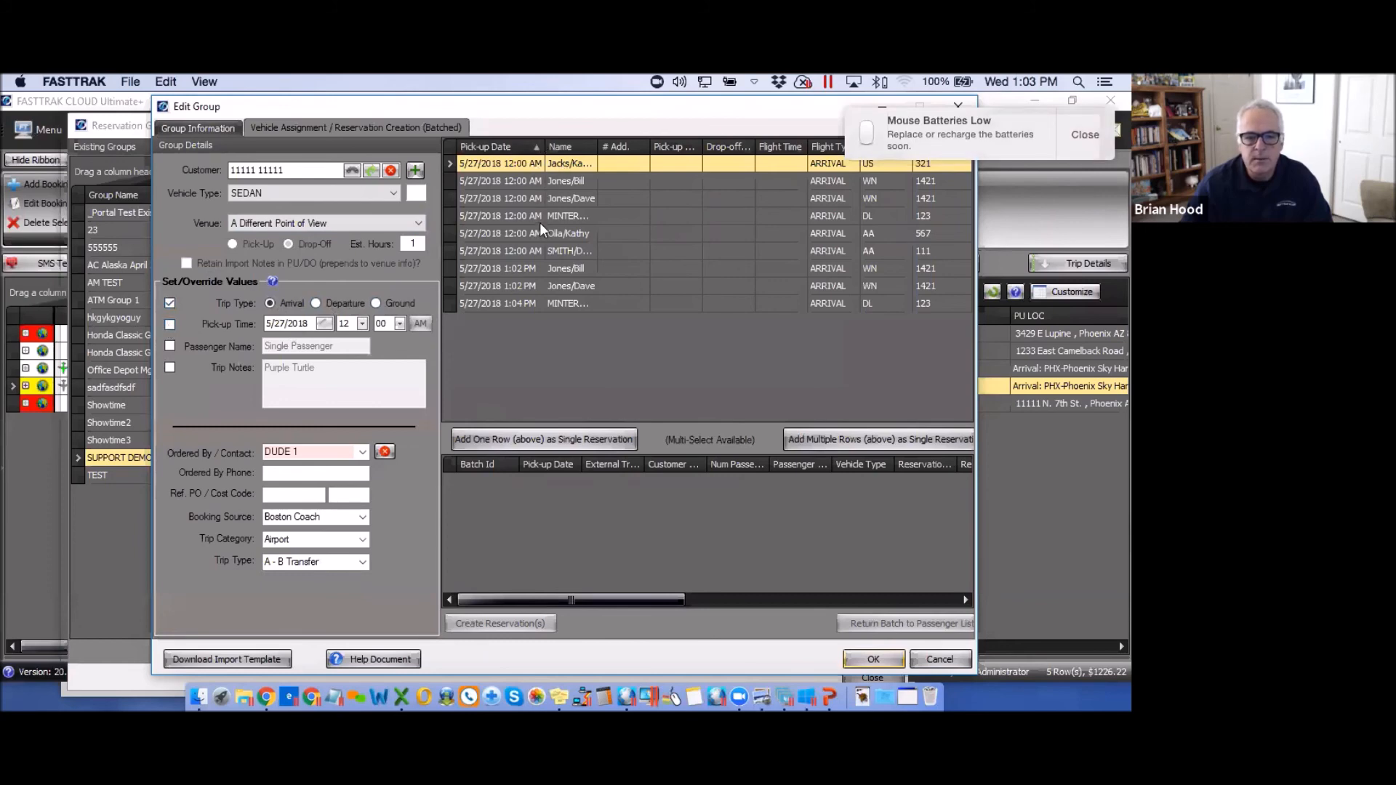
{"action": "left_click", "coordinate": [169, 345]}
{"action": "left_click_drag", "start_coordinate": [316, 345], "coordinate": [249, 347]}
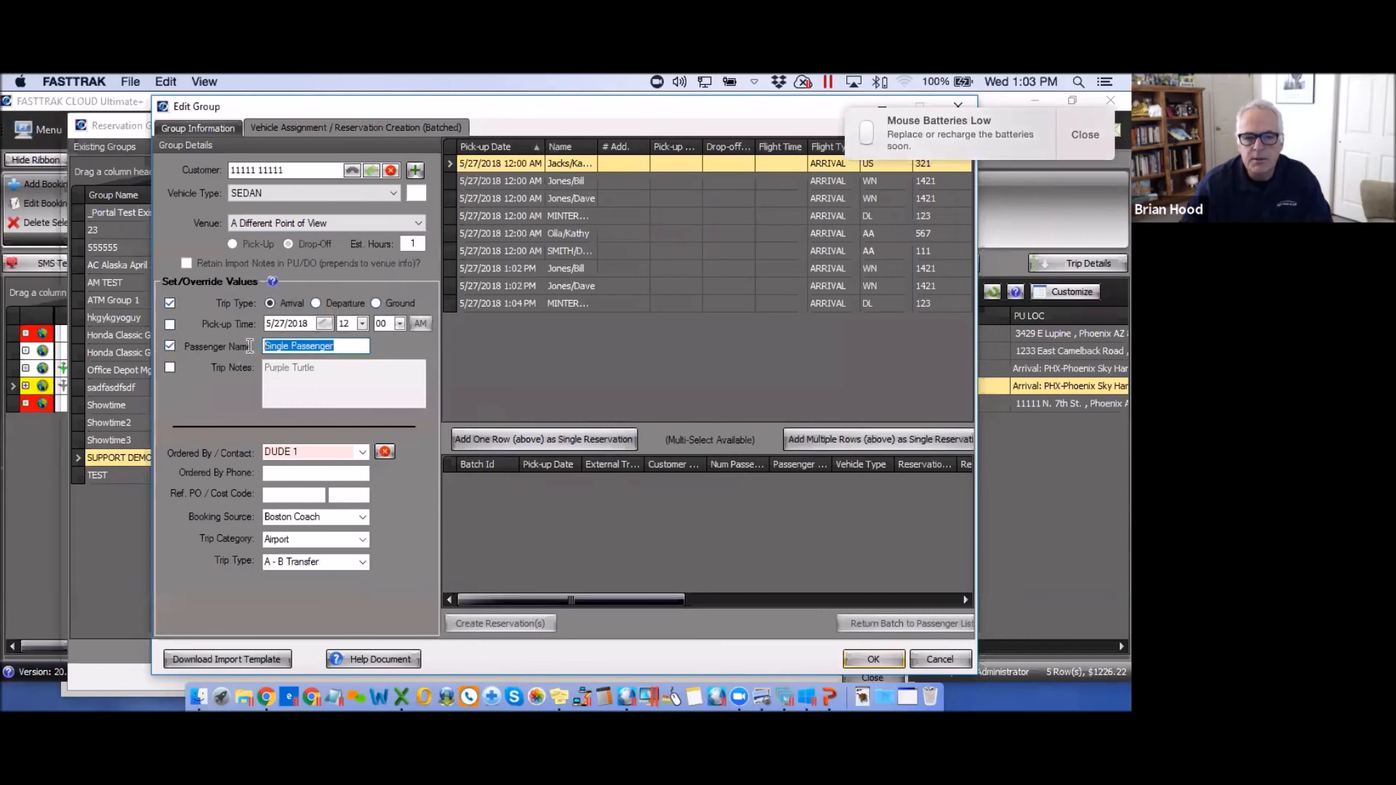
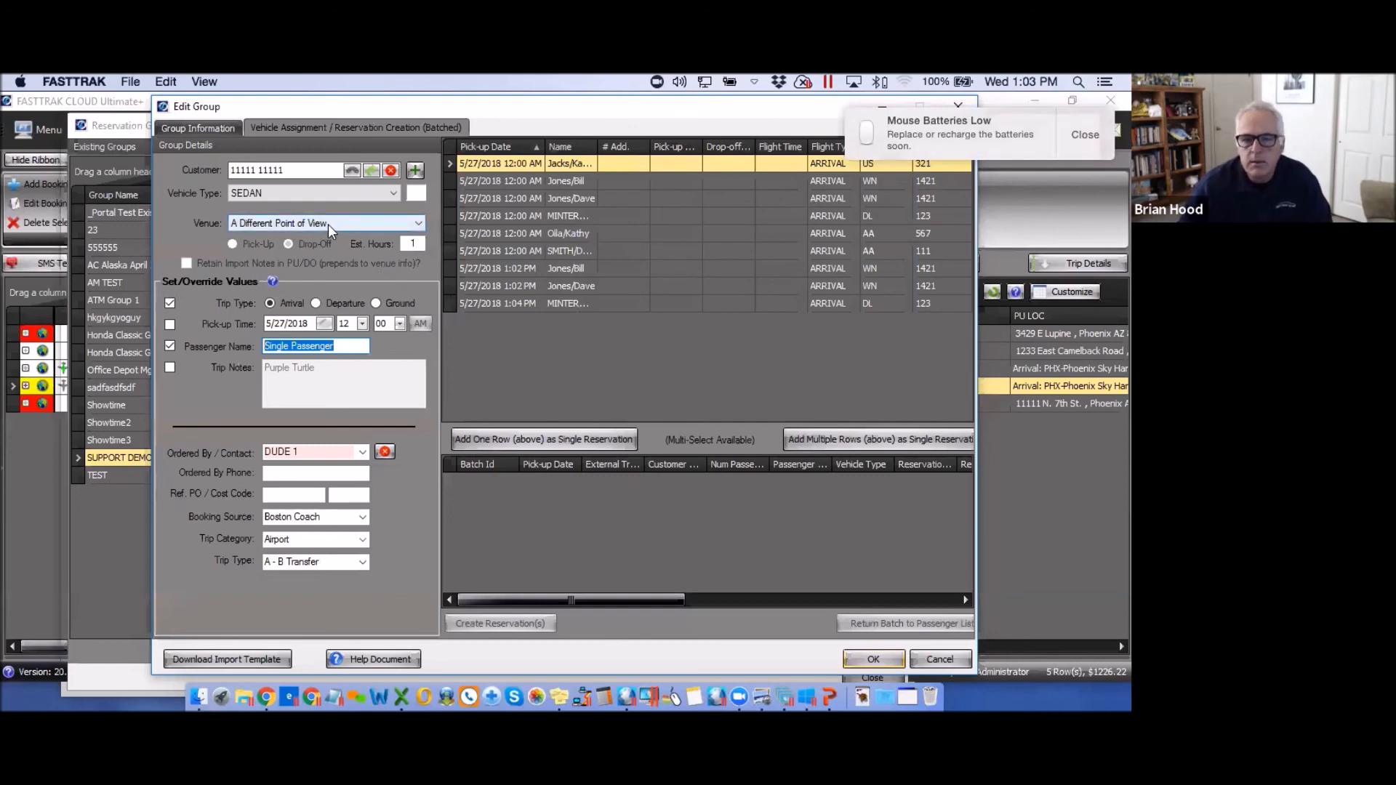
{"action": "left_click", "coordinate": [420, 224]}
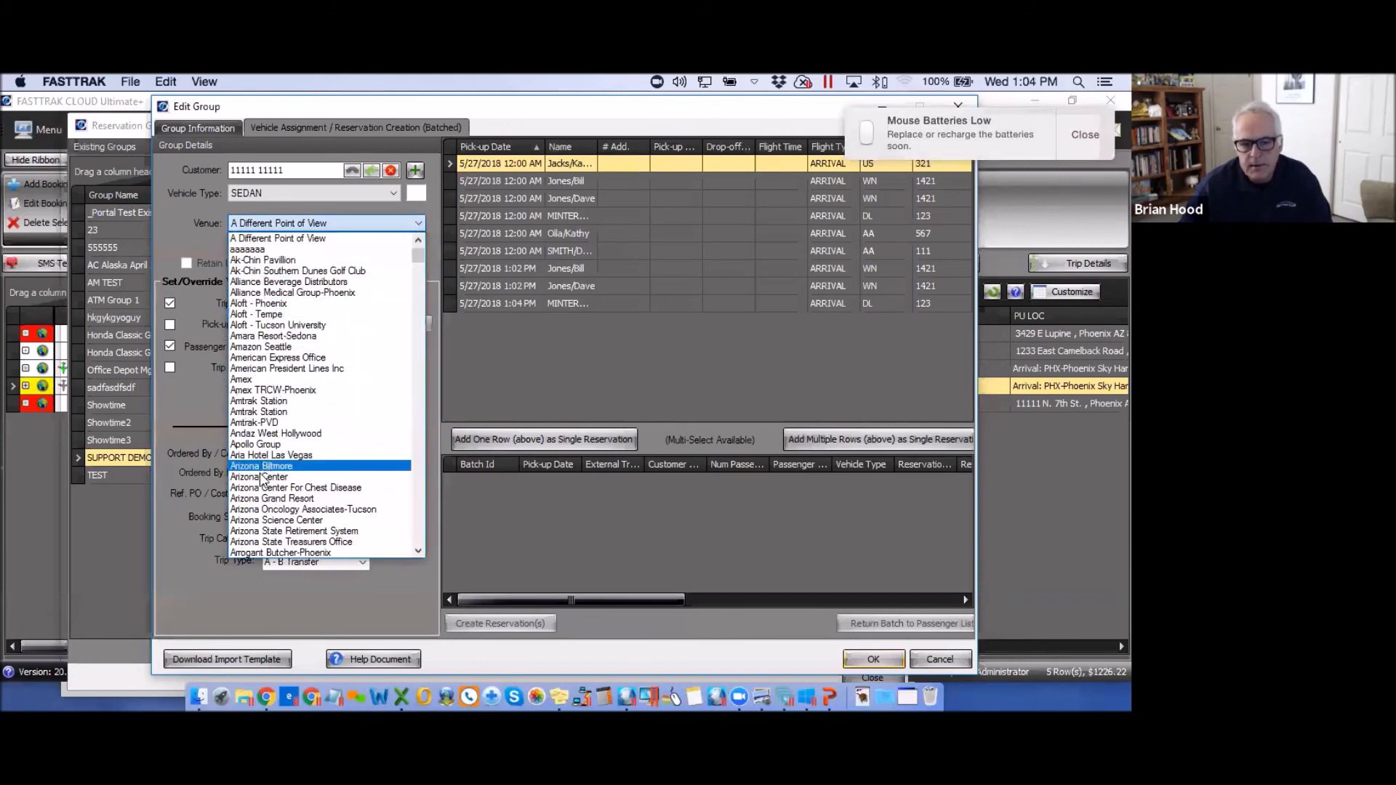
{"action": "left_click", "coordinate": [493, 376]}
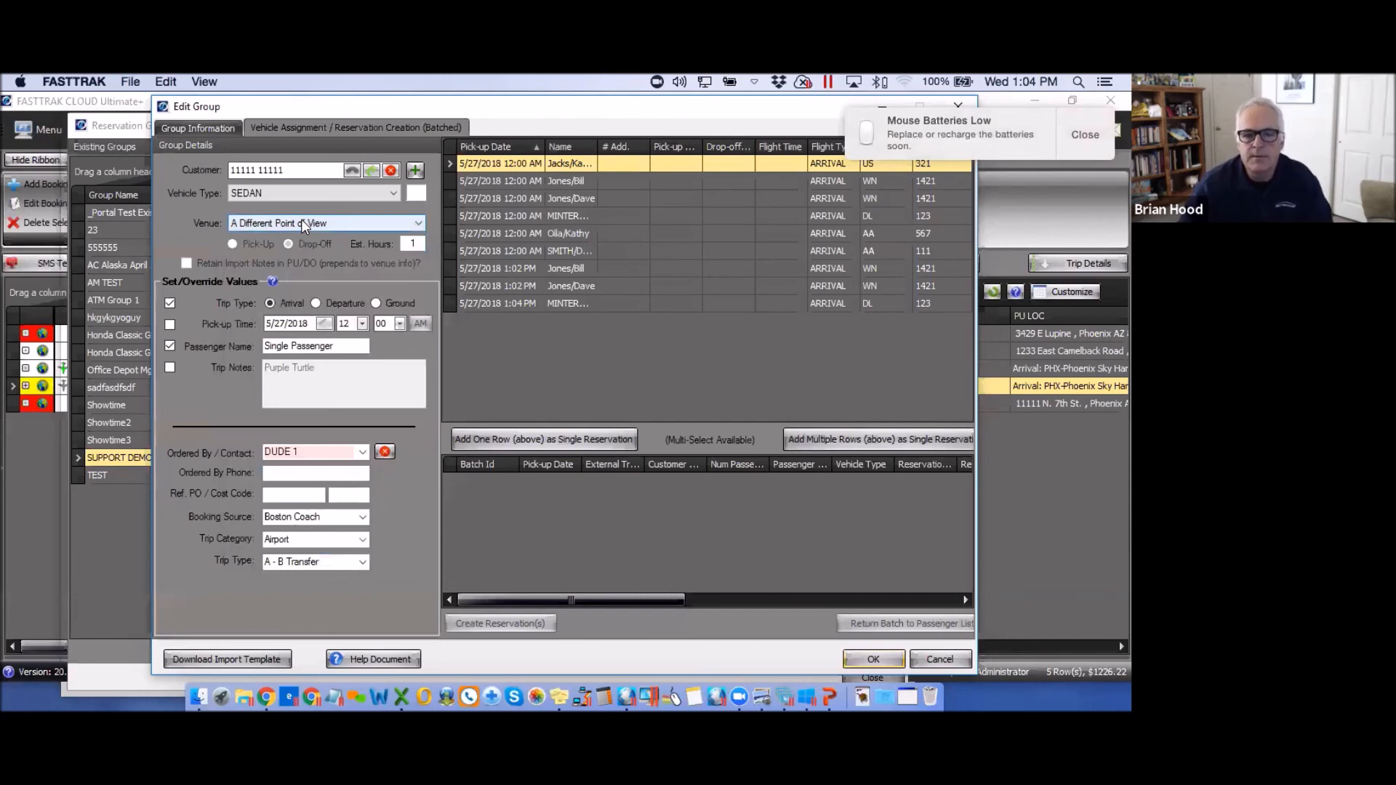
Add the first four passenger rows together as a single batched reservation
{"action": "left_click", "coordinate": [512, 164]}
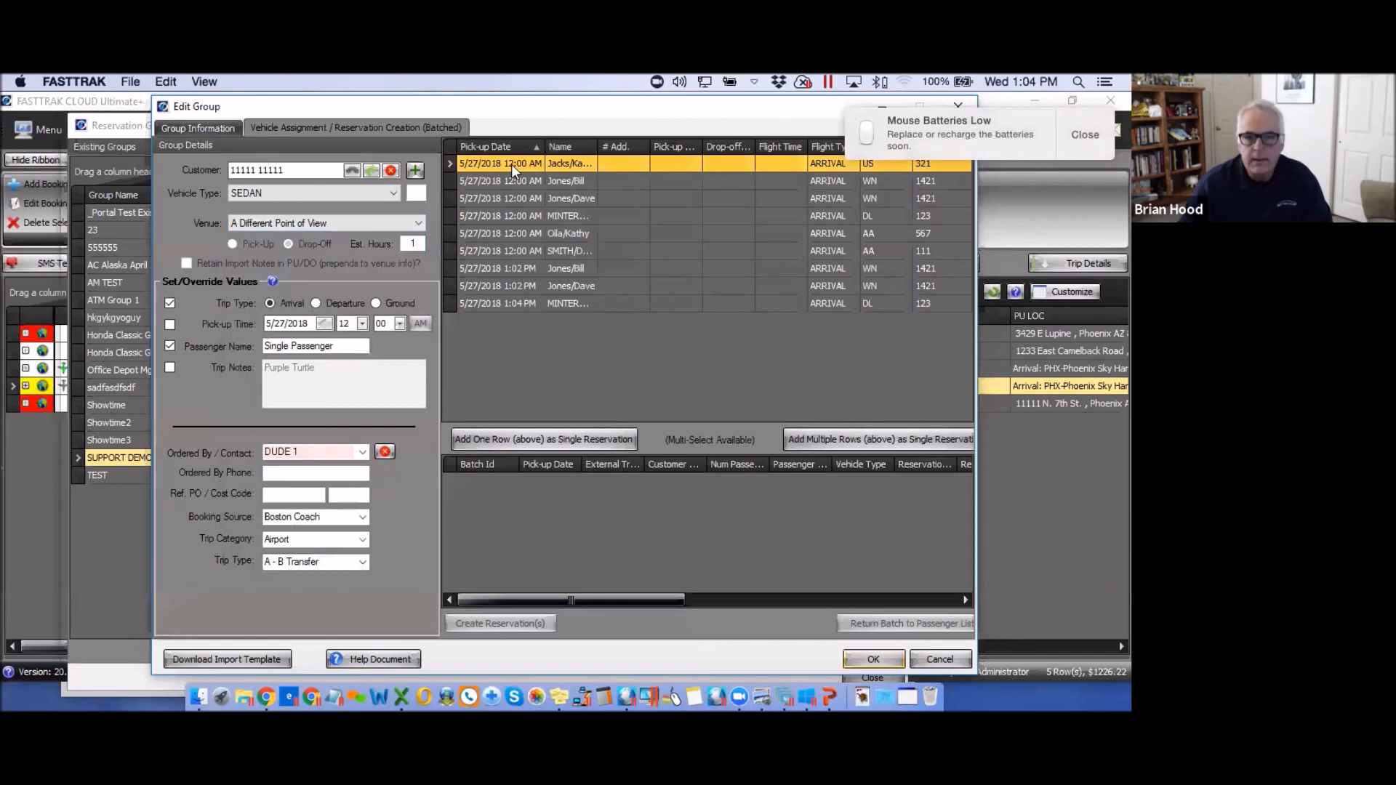
{"action": "left_click", "coordinate": [509, 216], "text": "shift"}
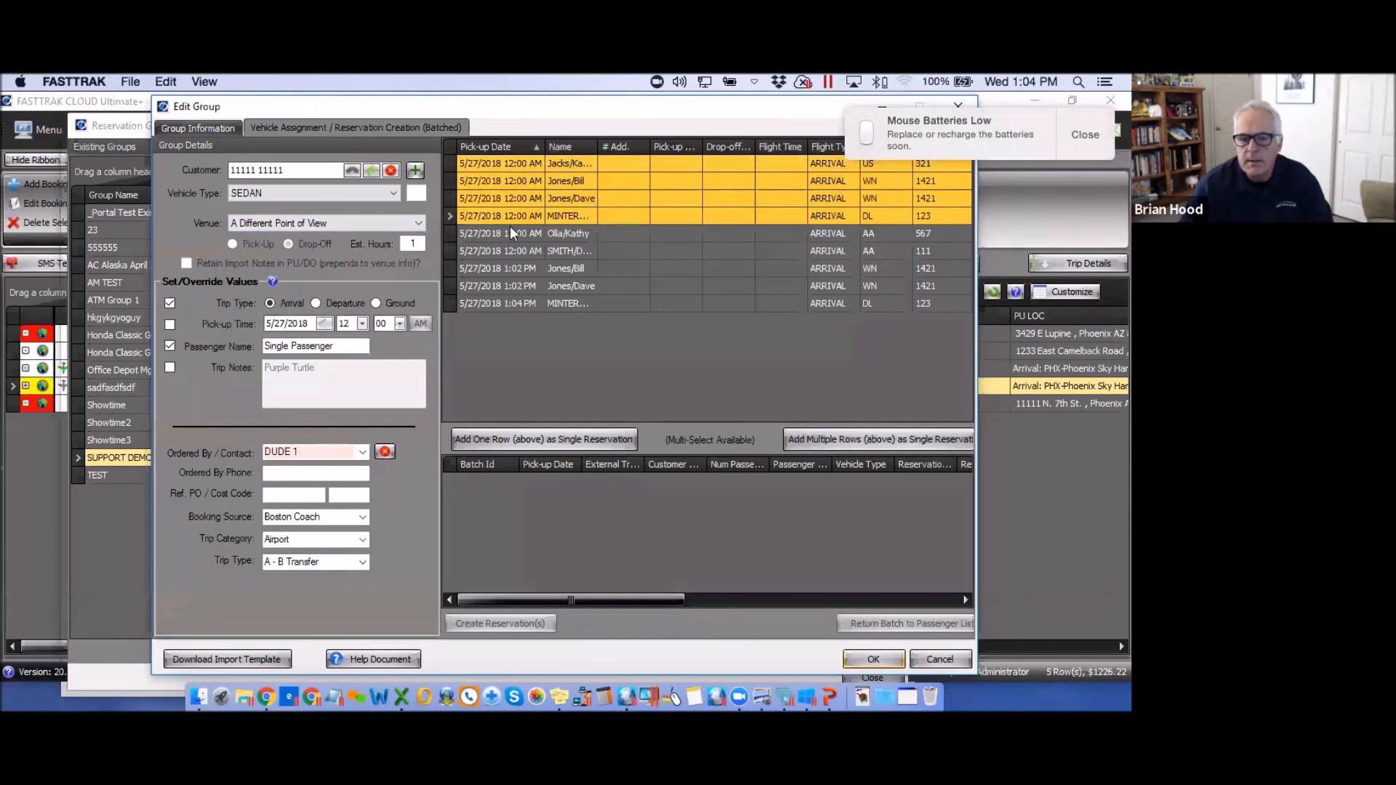
{"action": "left_click", "coordinate": [884, 439]}
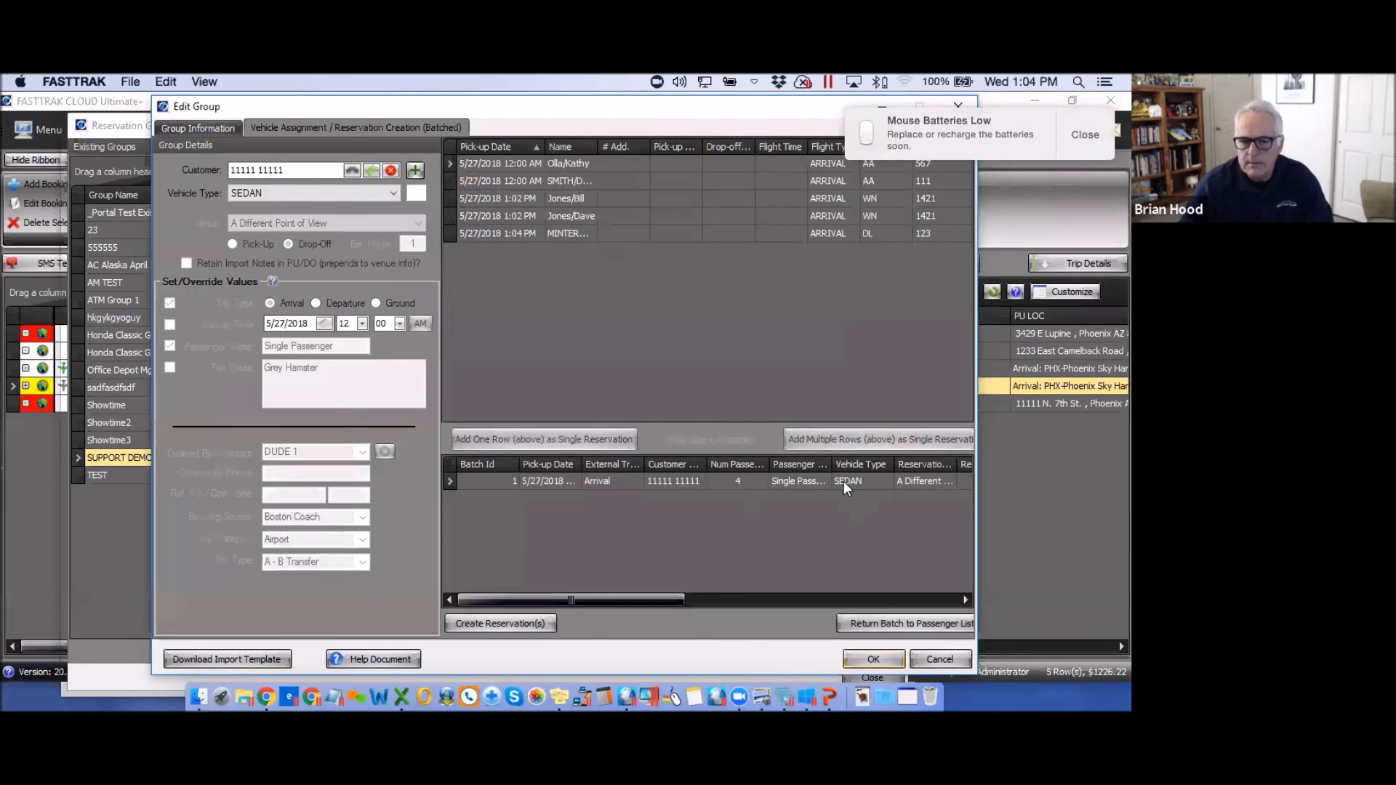
Create the reservation from the batch, continuing without the unassigned passengers, and acknowledge the batch import
{"action": "left_click", "coordinate": [522, 621]}
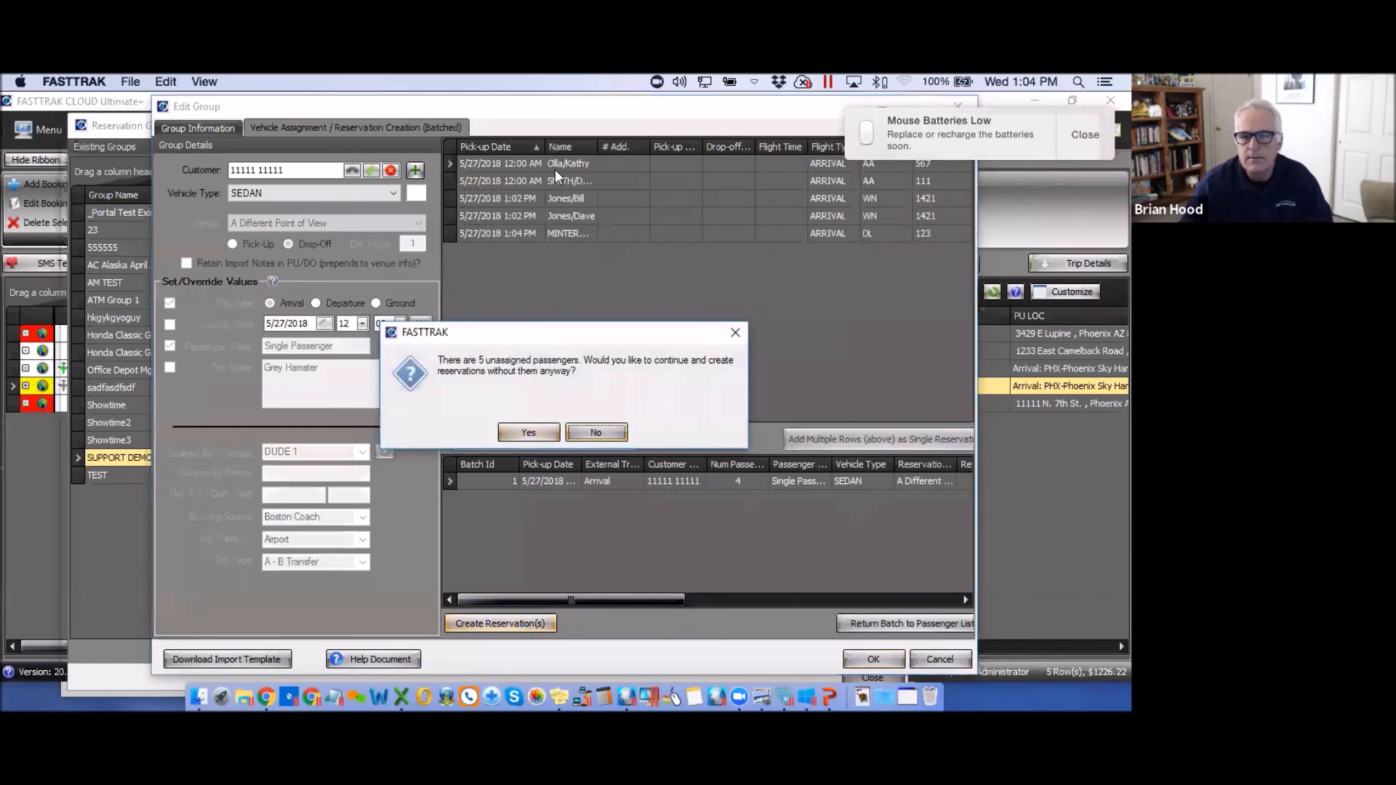
{"action": "left_click", "coordinate": [529, 432]}
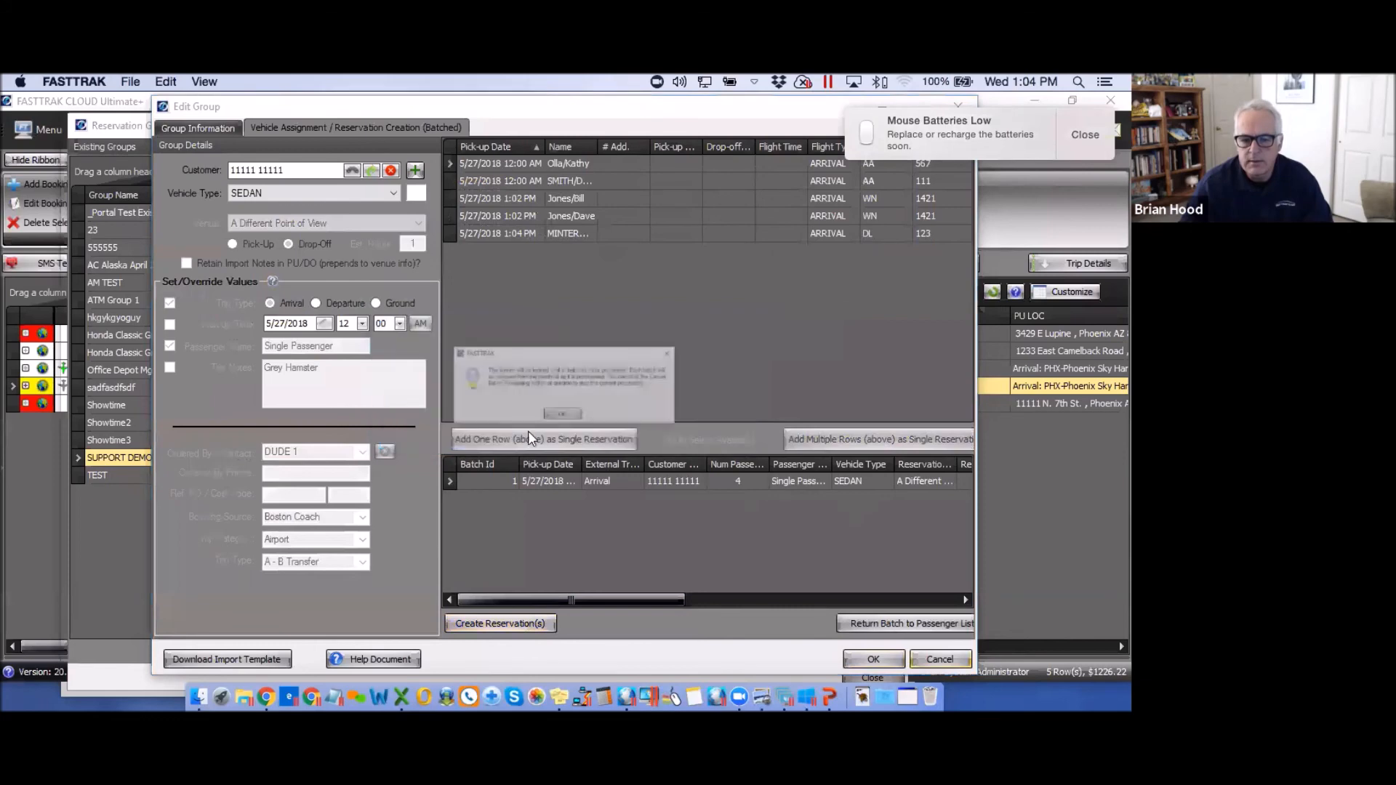
{"action": "left_click", "coordinate": [562, 435]}
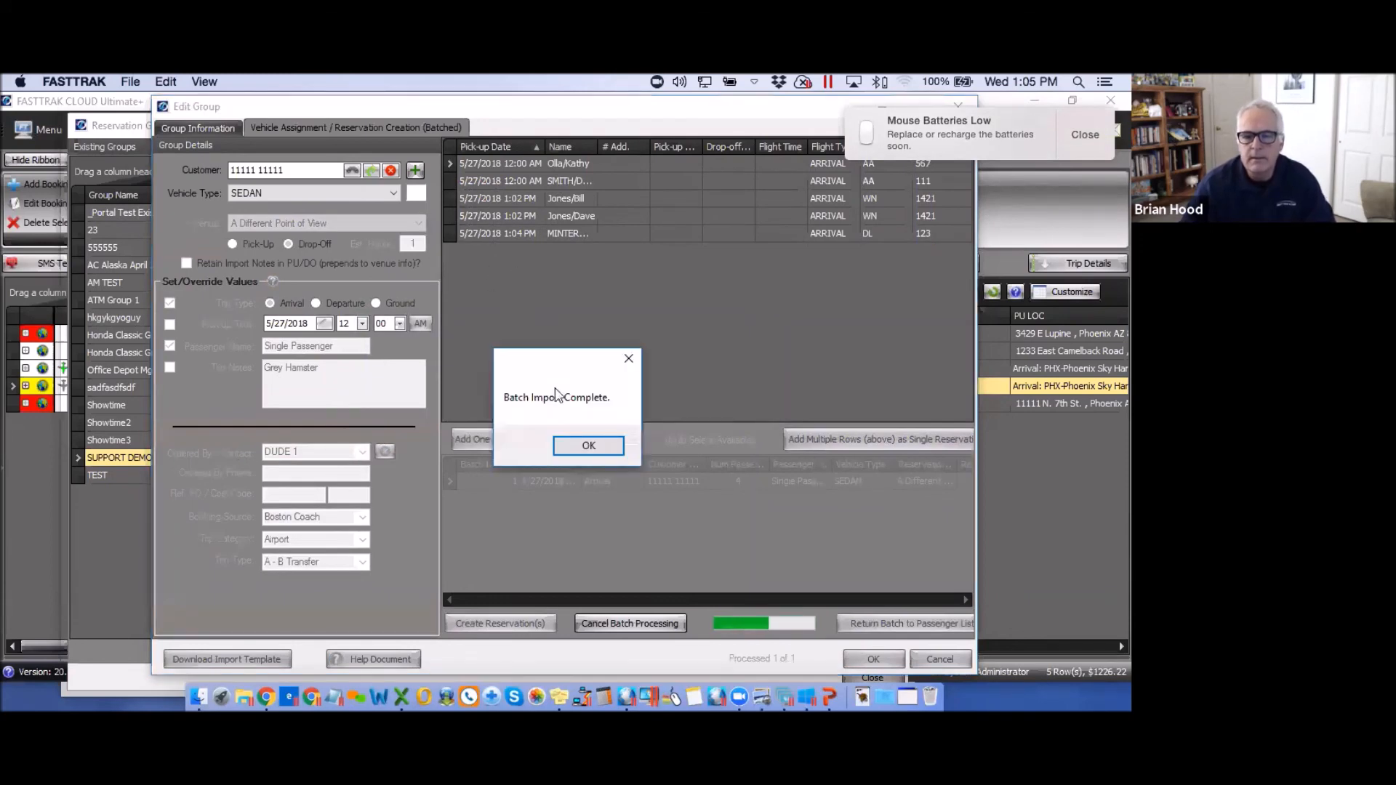
{"action": "left_click", "coordinate": [585, 445]}
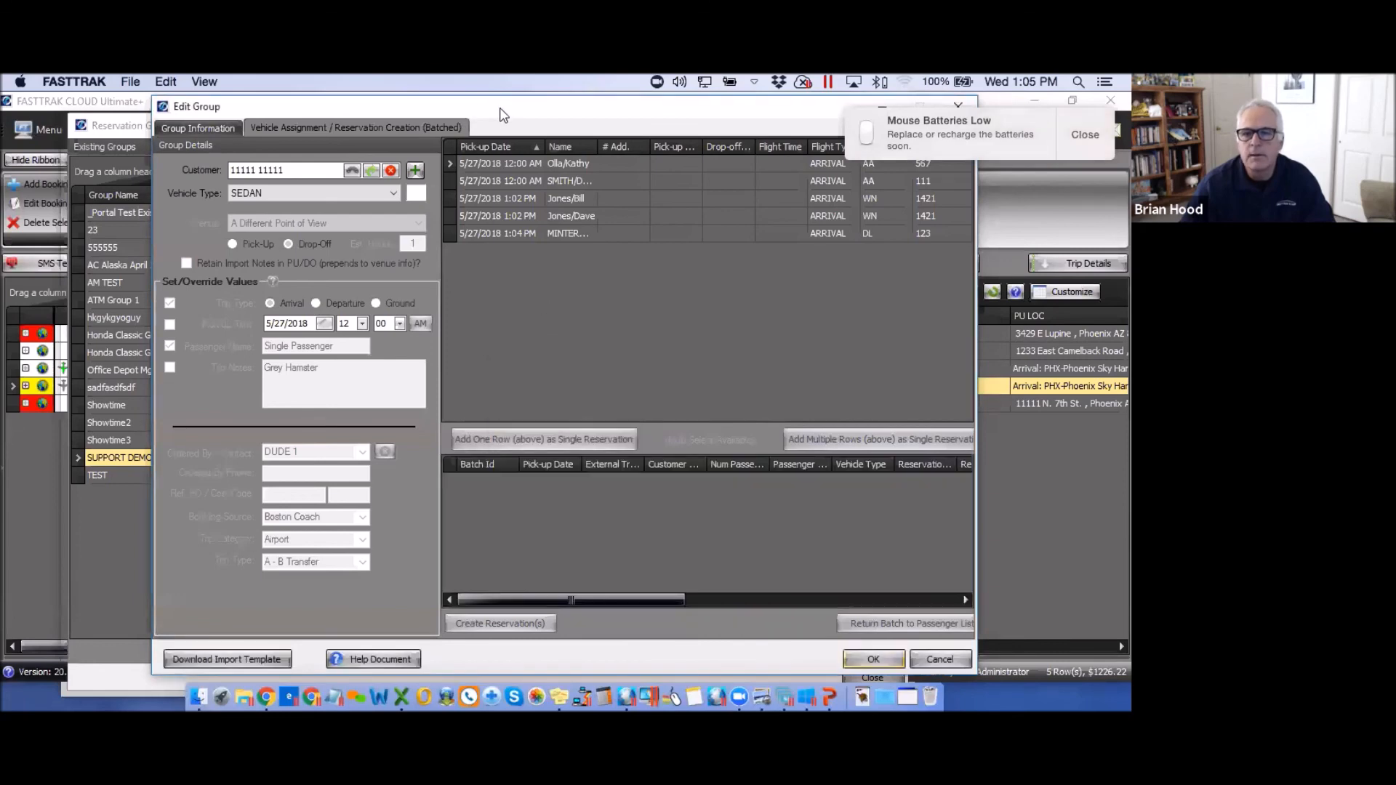
Close the group editor and the reservation groups list to return to the booking grid
{"action": "left_click_drag", "start_coordinate": [502, 114], "coordinate": [422, 199]}
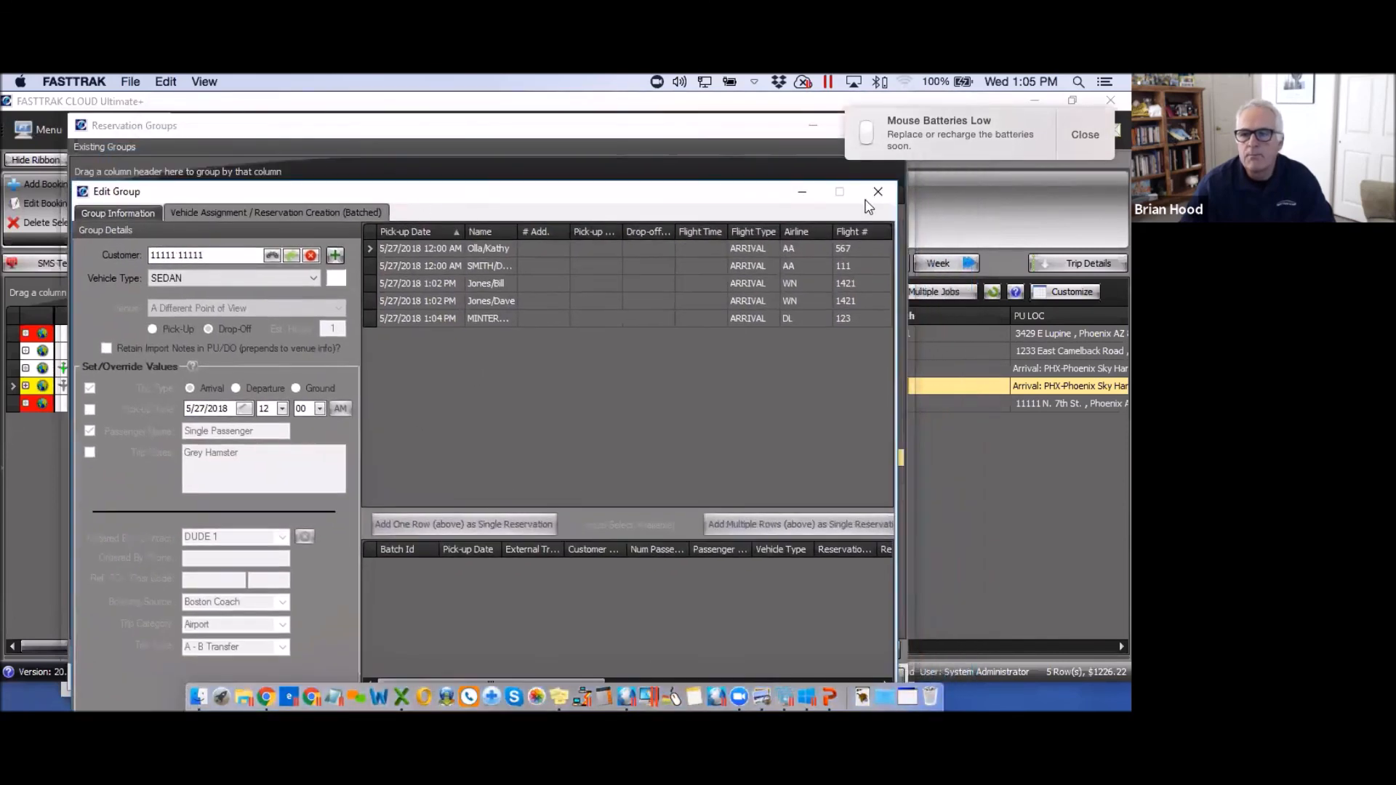
{"action": "left_click", "coordinate": [878, 191]}
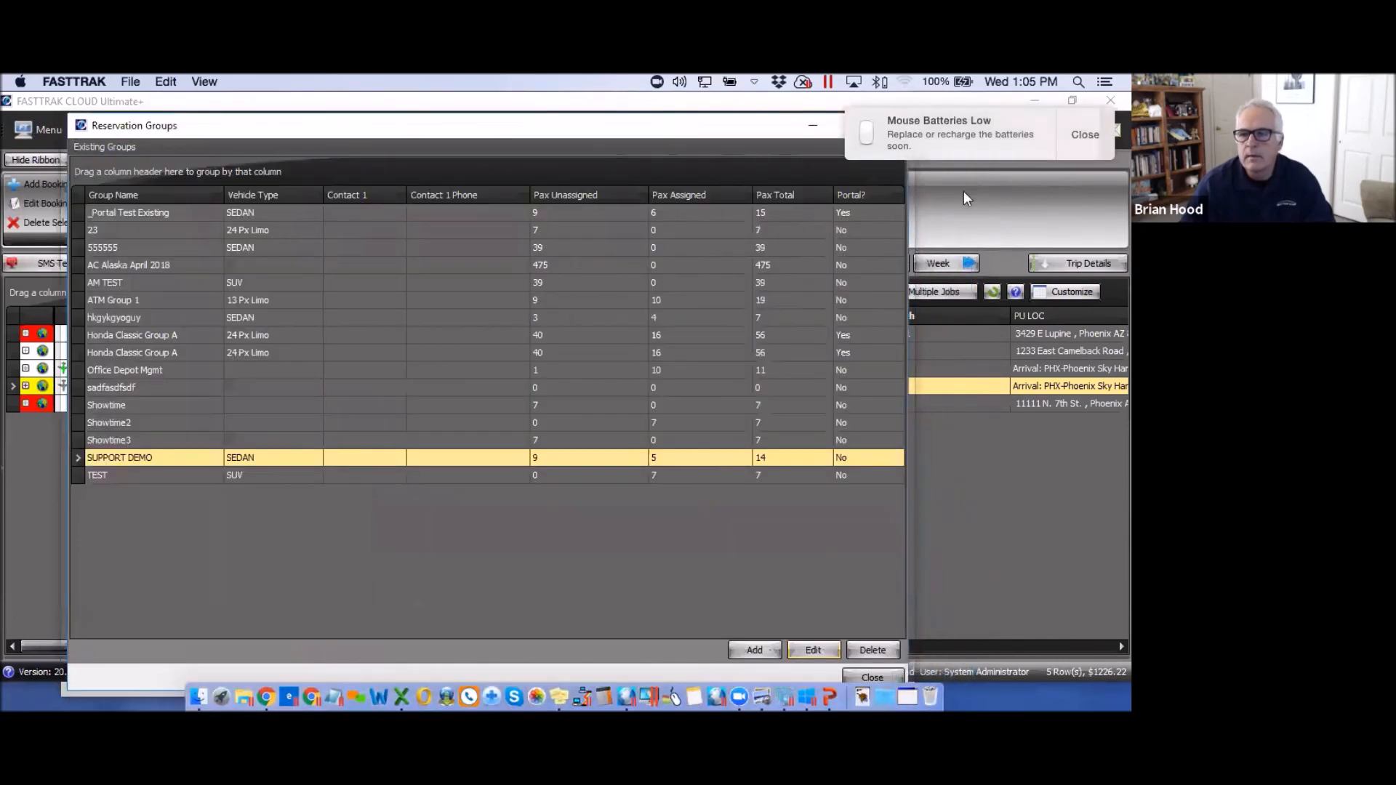
{"action": "left_click", "coordinate": [1105, 140]}
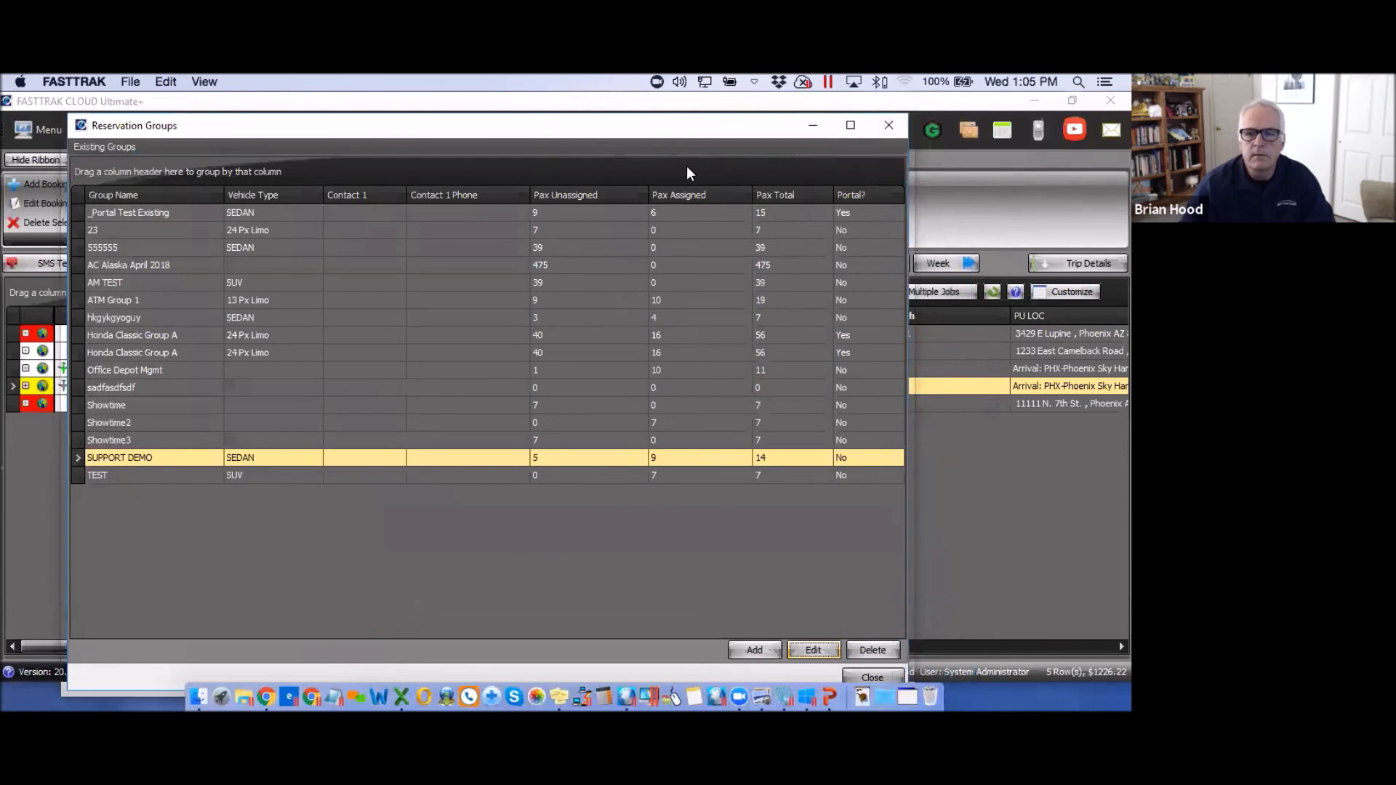
{"action": "left_click_drag", "start_coordinate": [219, 125], "coordinate": [220, 193]}
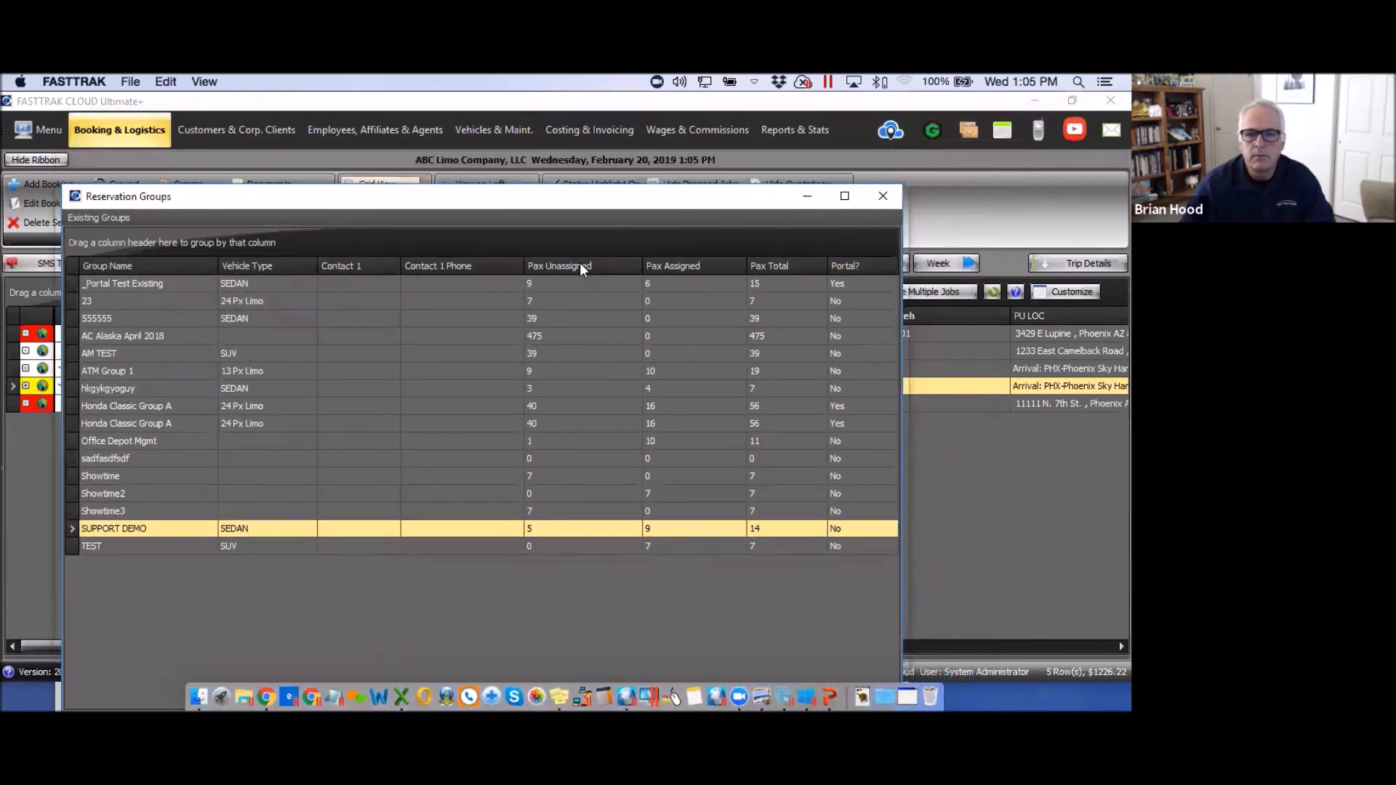
{"action": "left_click", "coordinate": [886, 195]}
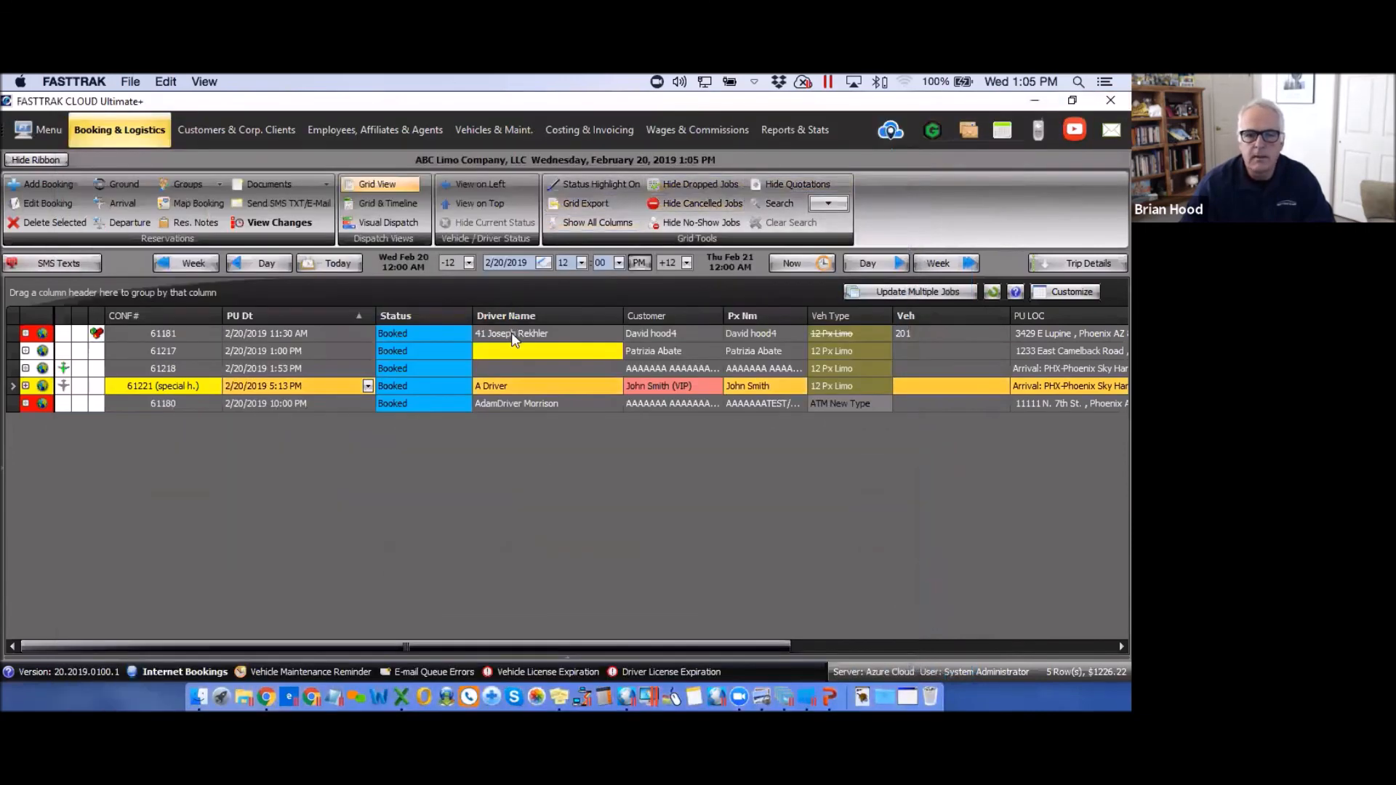
Set the booking grid's date to May 27, 2018
{"action": "left_click", "coordinate": [544, 263]}
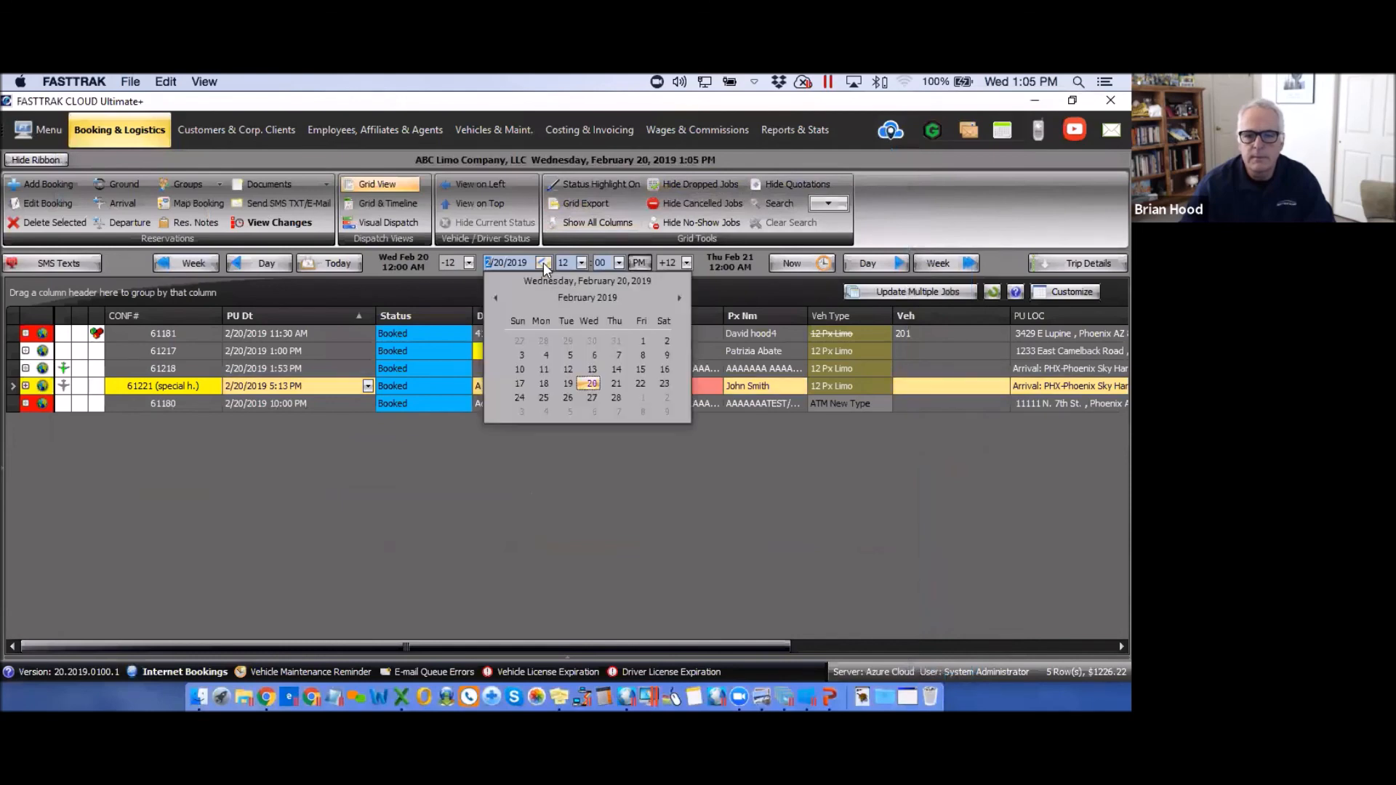
{"action": "left_click", "coordinate": [592, 298]}
{"action": "left_click", "coordinate": [590, 298]}
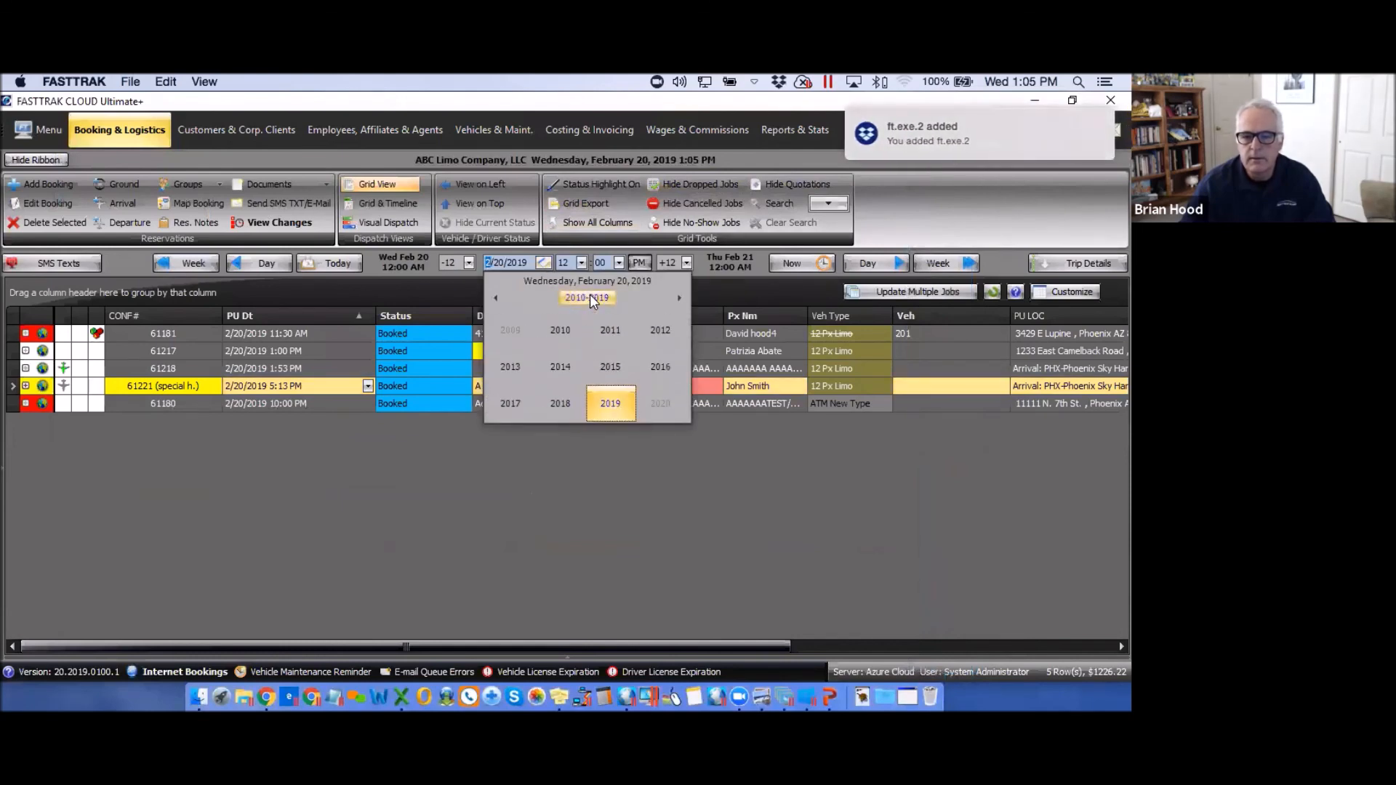
{"action": "left_click", "coordinate": [561, 404]}
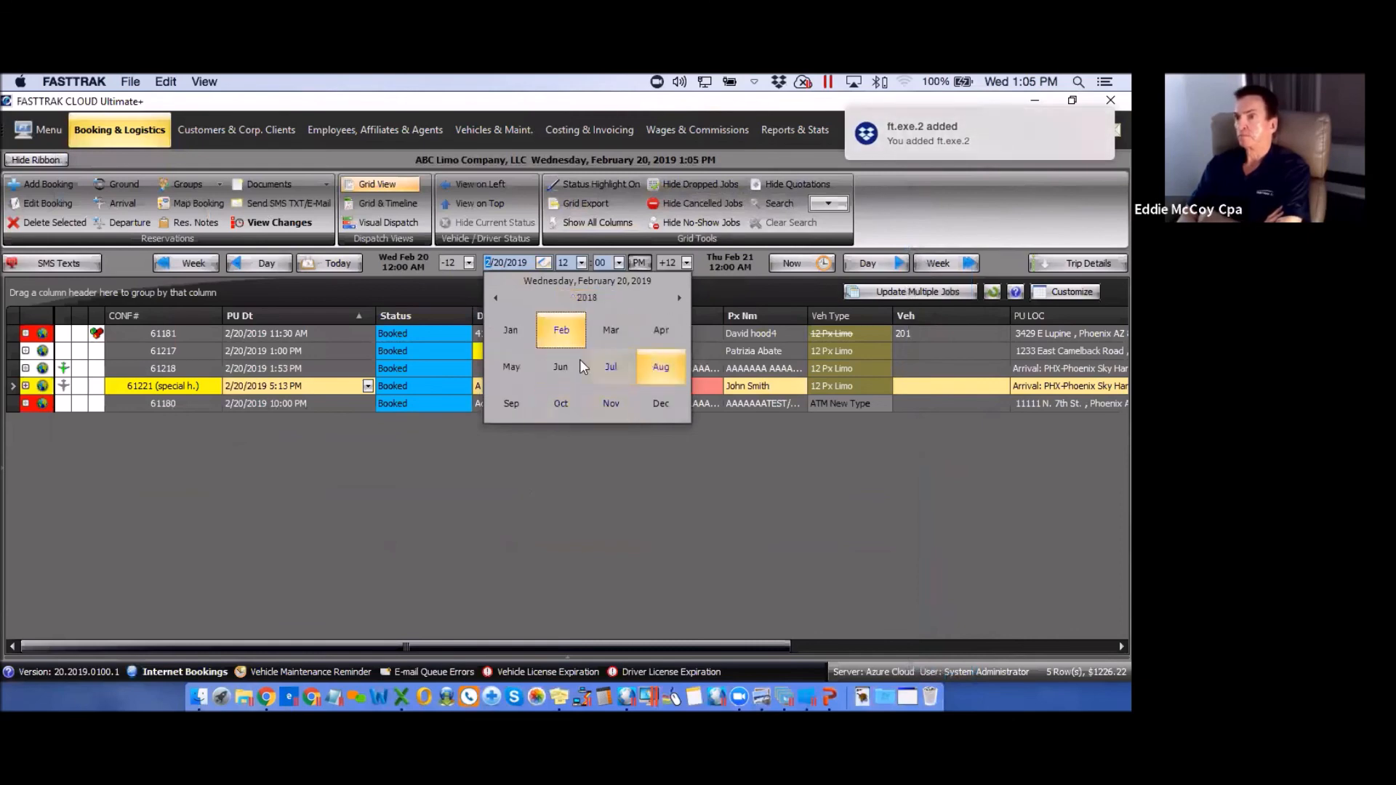
{"action": "left_click", "coordinate": [511, 367]}
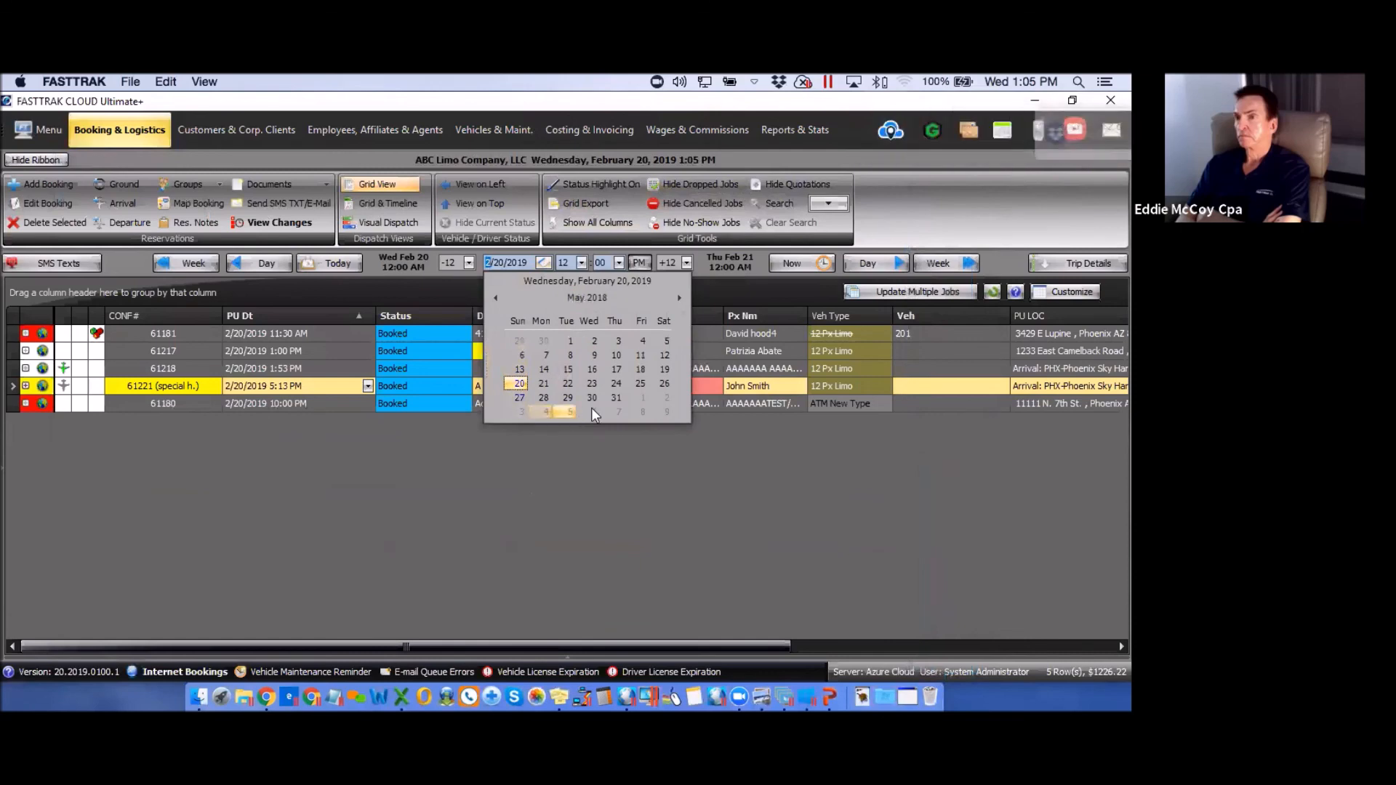
{"action": "left_click", "coordinate": [520, 398]}
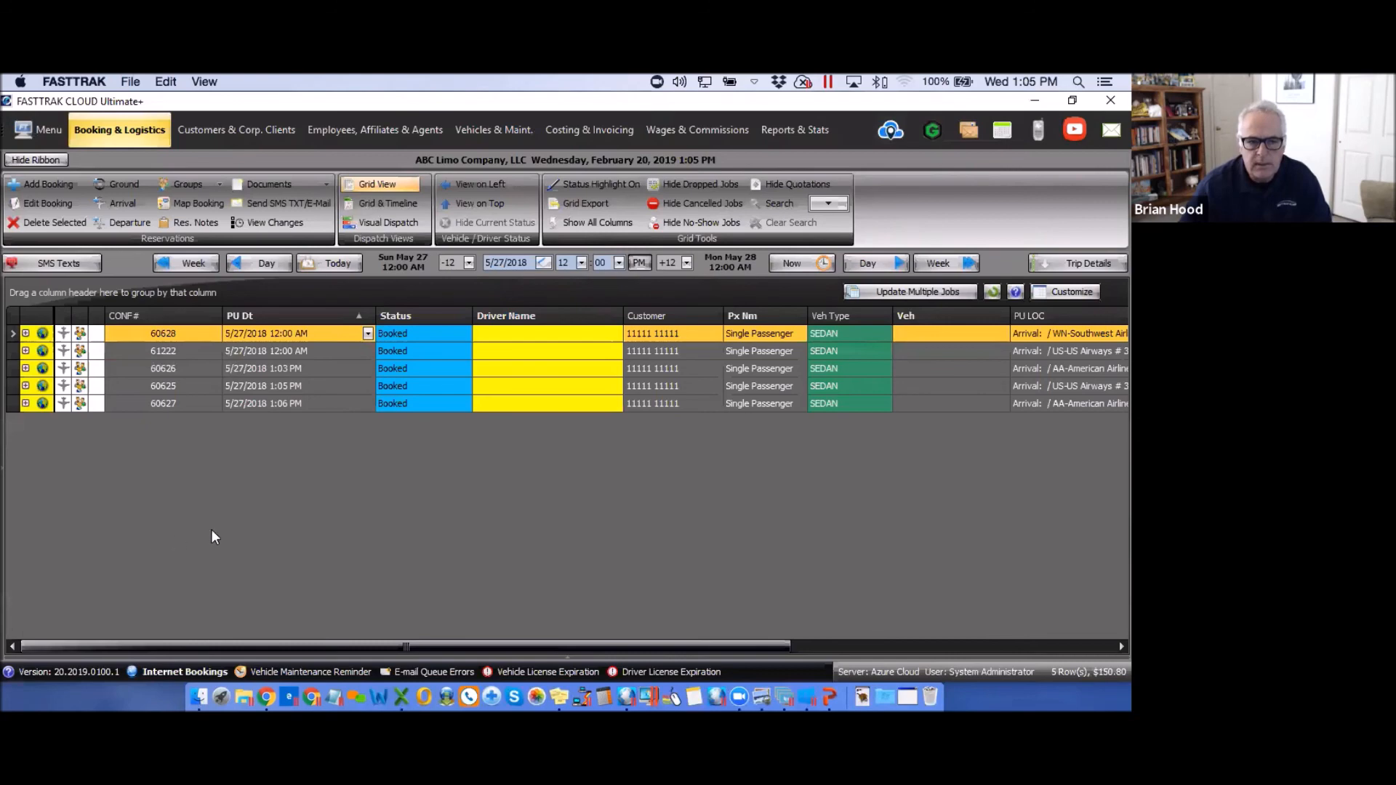
Review the trip details and group passengers of the second 12:00 AM booking, and close the details
{"action": "left_click", "coordinate": [137, 354]}
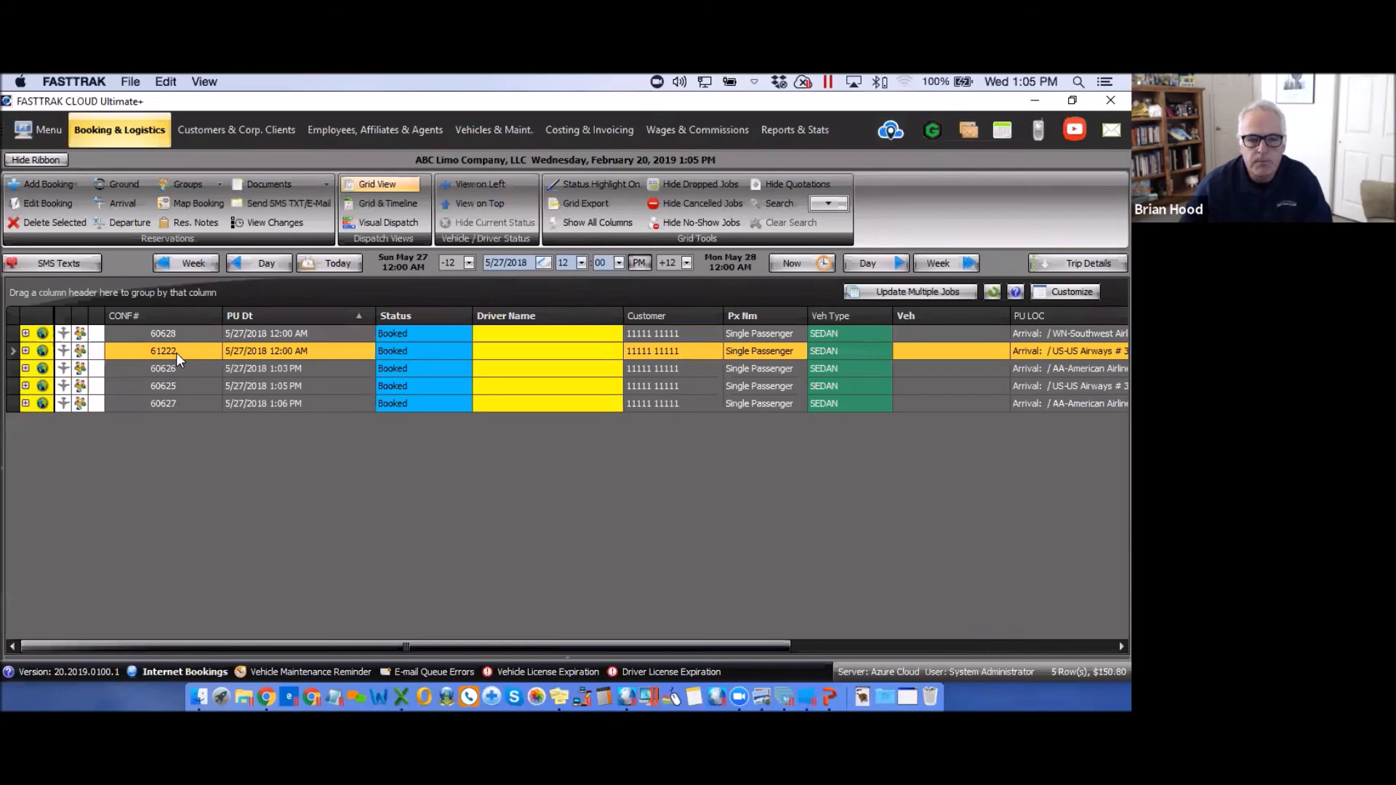
{"action": "double_click", "coordinate": [133, 352]}
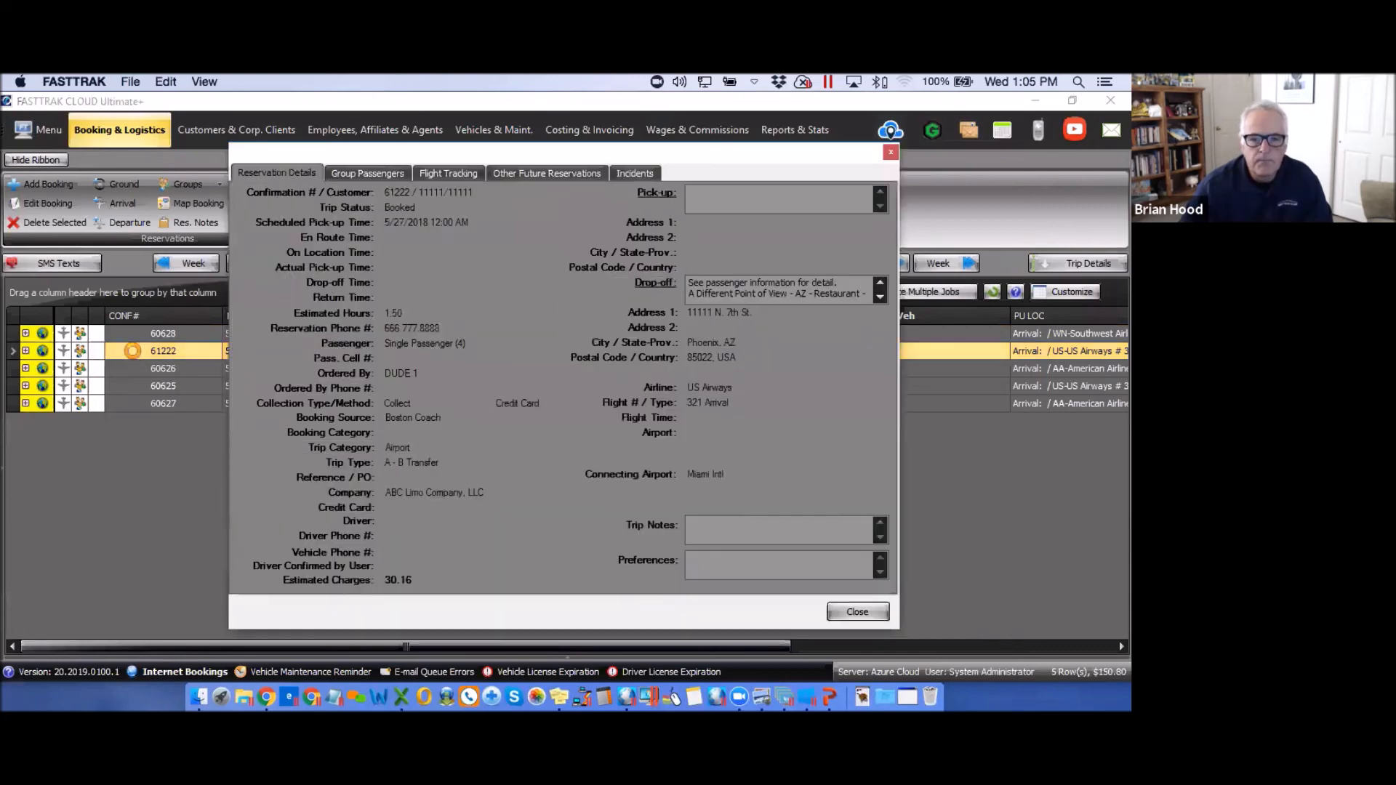
{"action": "left_click", "coordinate": [379, 173]}
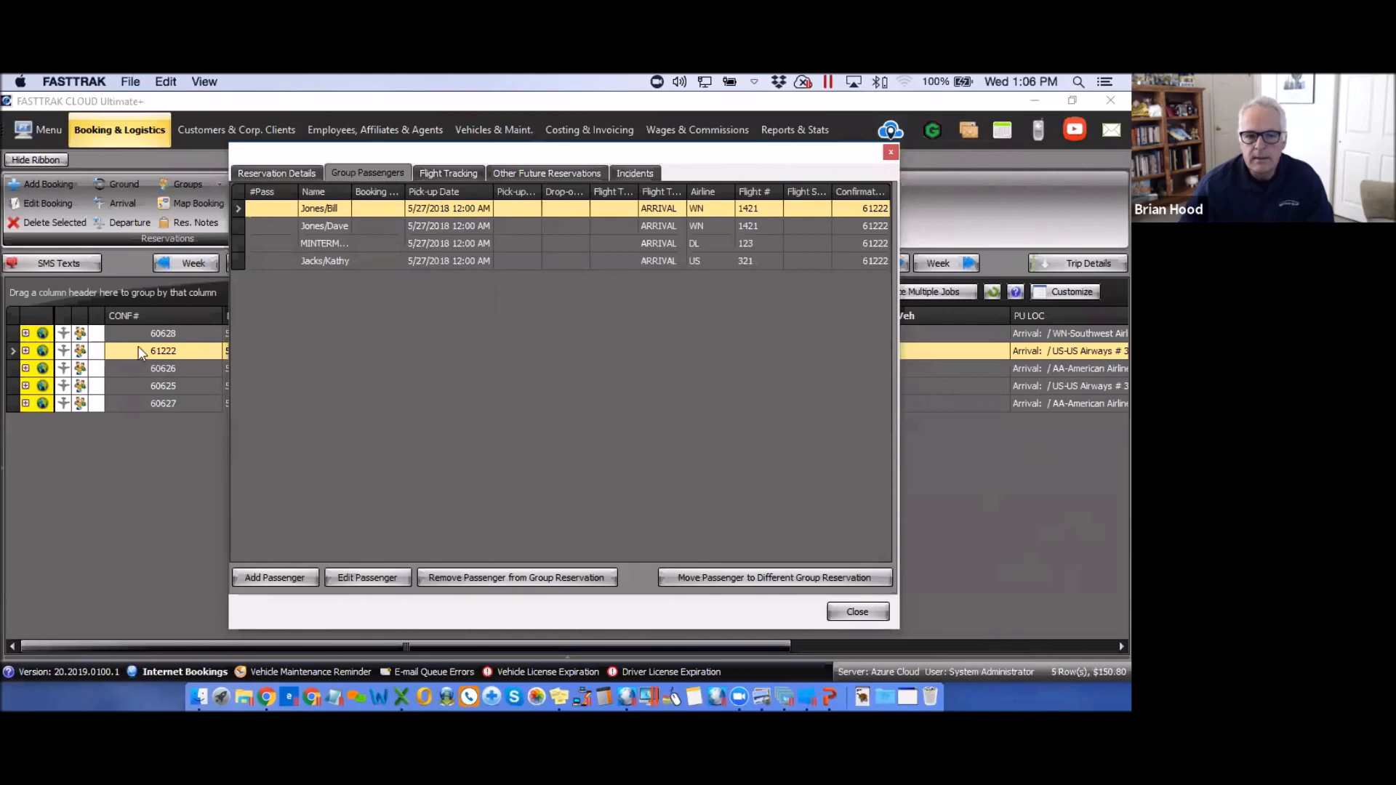
{"action": "left_click", "coordinate": [455, 227]}
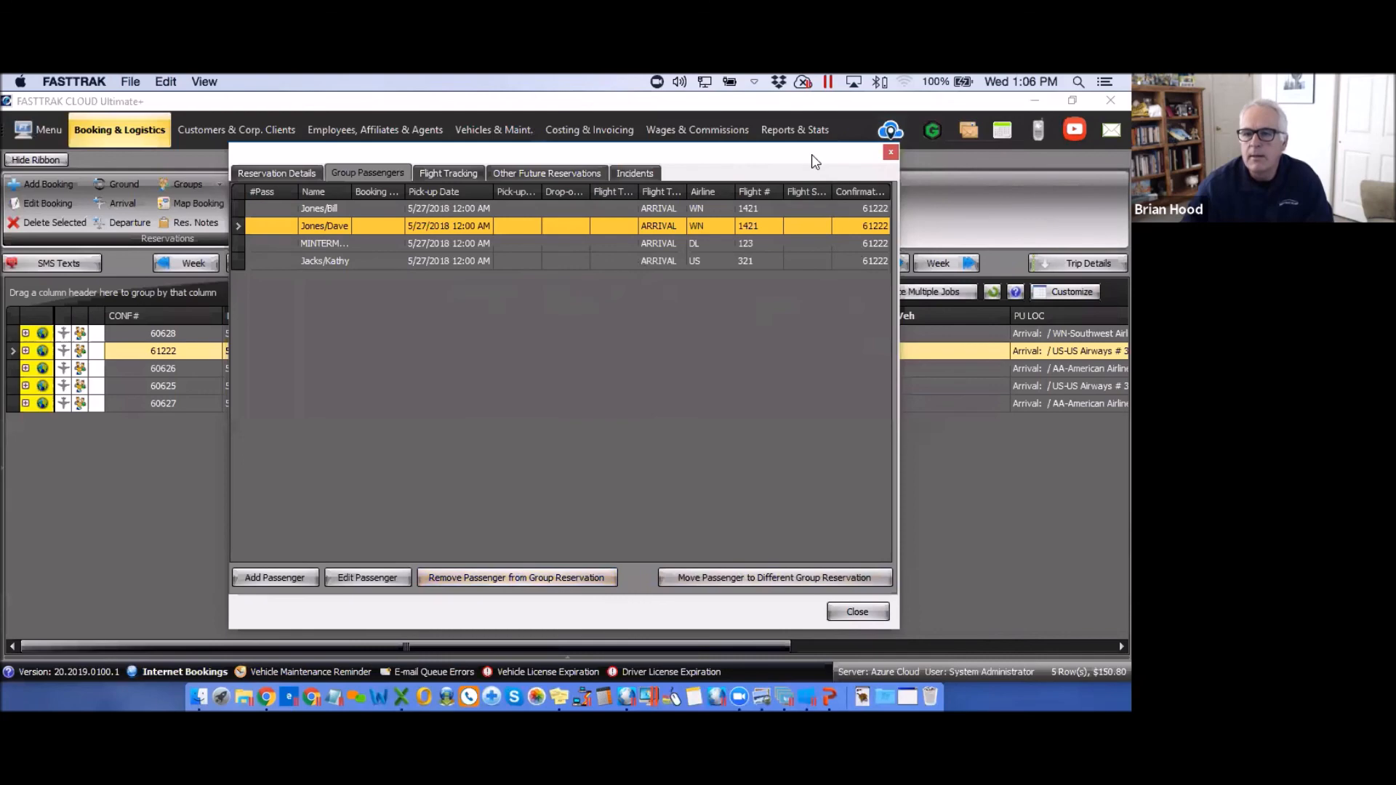
{"action": "left_click_drag", "start_coordinate": [815, 158], "coordinate": [707, 163]}
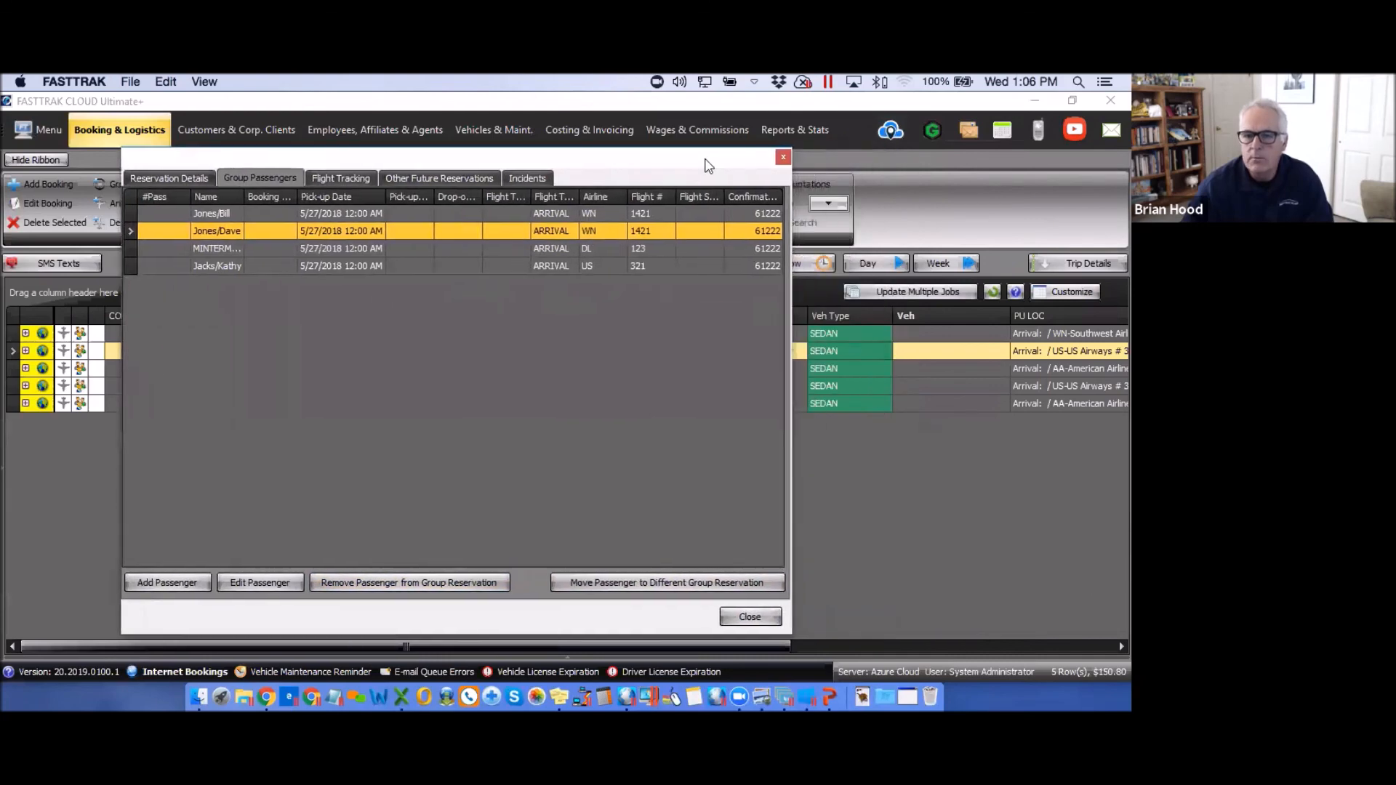
{"action": "left_click", "coordinate": [782, 159]}
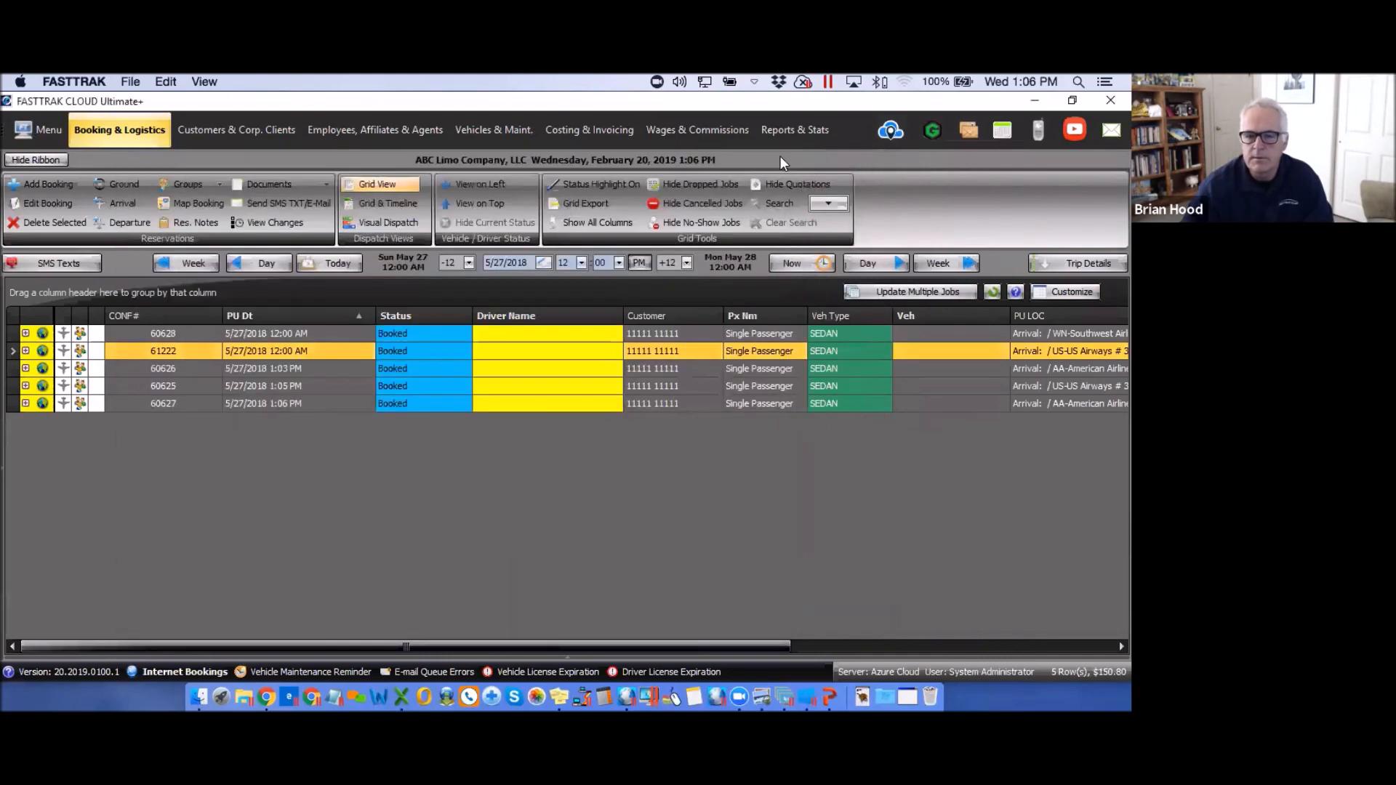
Open the same booking for editing, inspect its passenger and stop list, and close everything without changes
{"action": "double_click", "coordinate": [662, 351]}
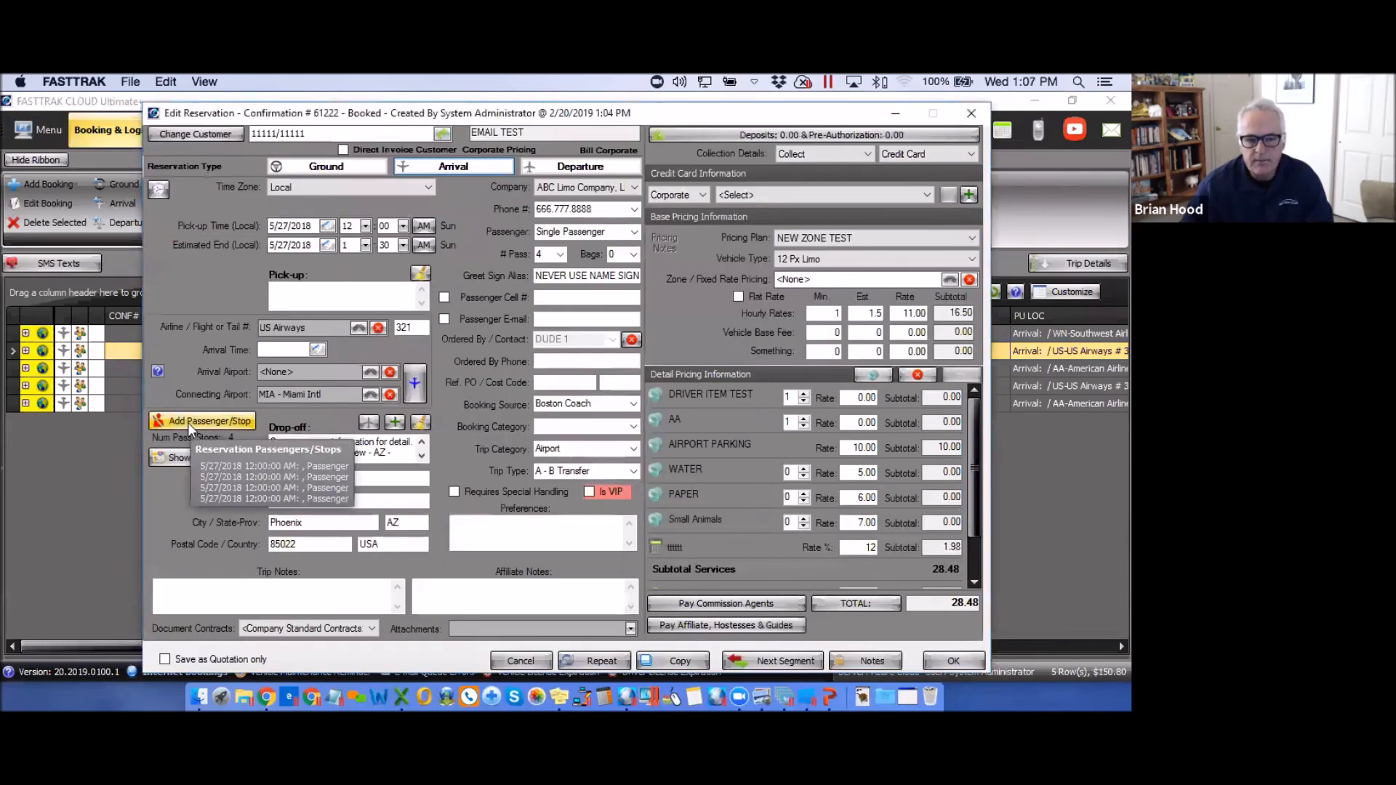
{"action": "left_click", "coordinate": [188, 422]}
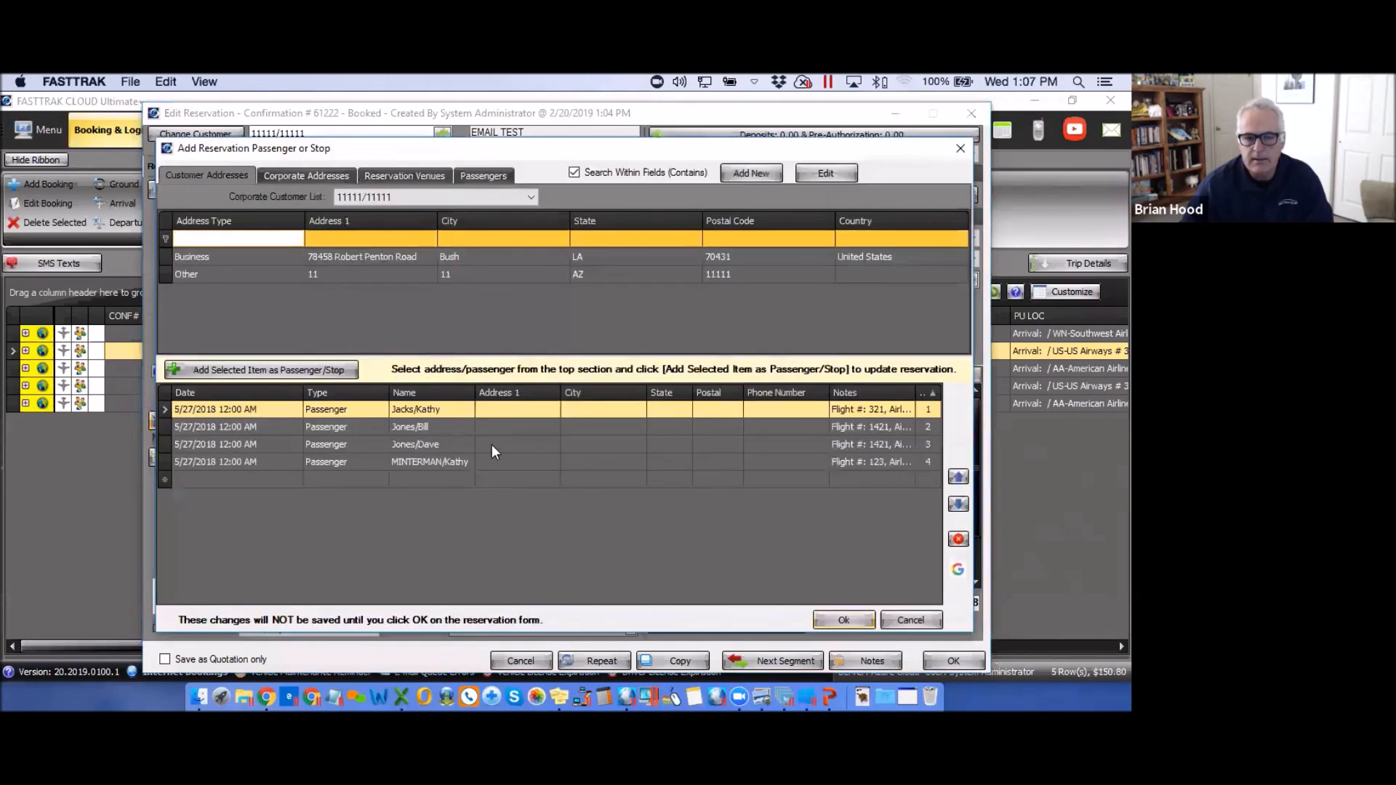
{"action": "left_click_drag", "start_coordinate": [856, 154], "coordinate": [675, 156]}
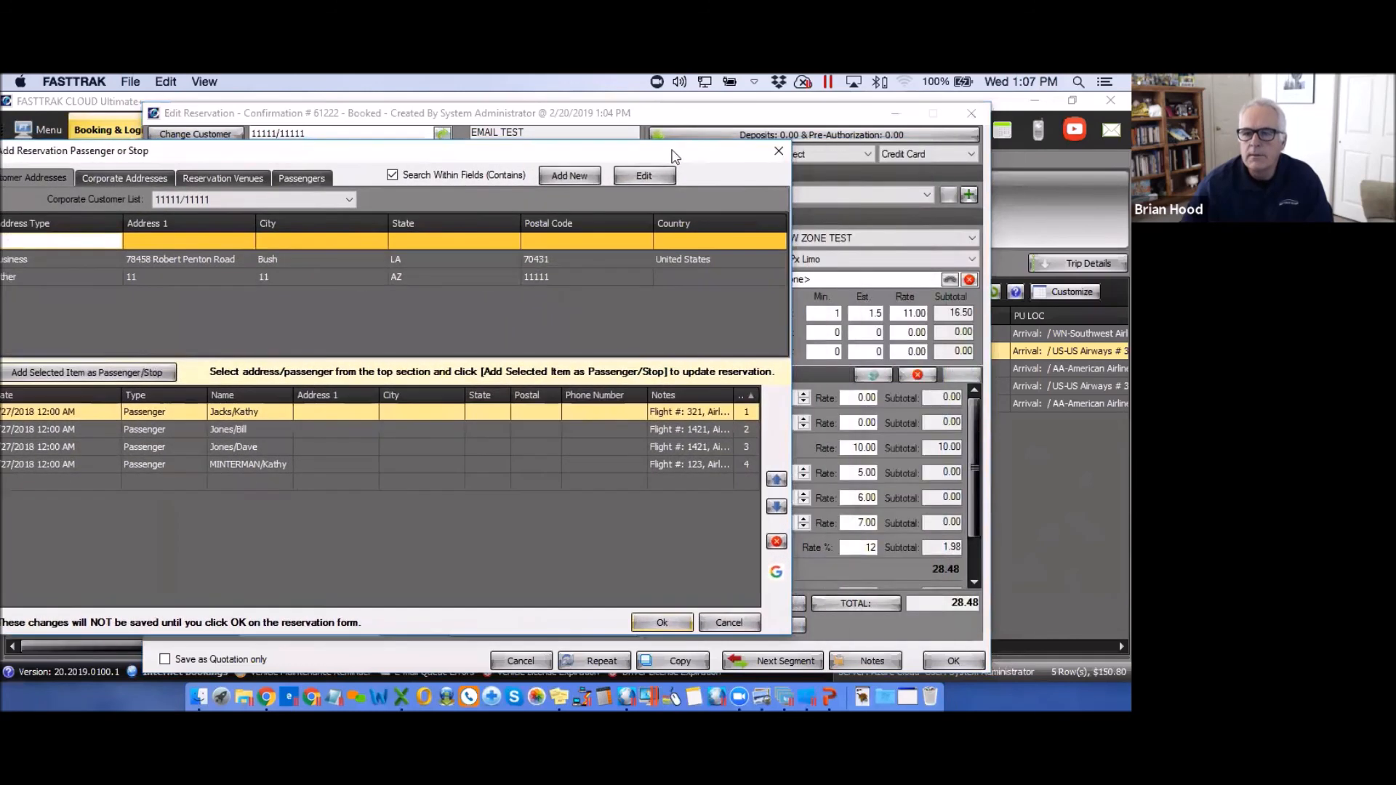
{"action": "left_click", "coordinate": [778, 151]}
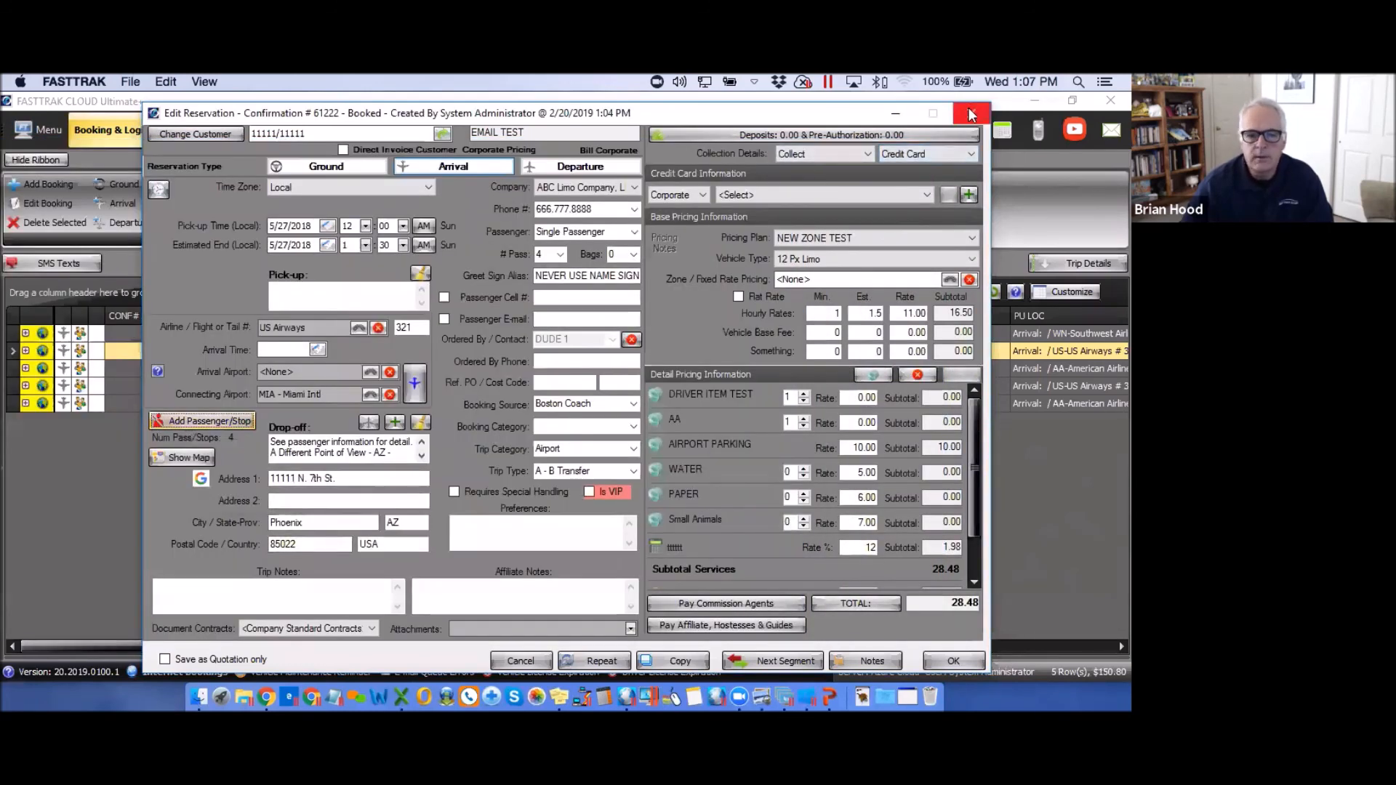
{"action": "left_click", "coordinate": [971, 115]}
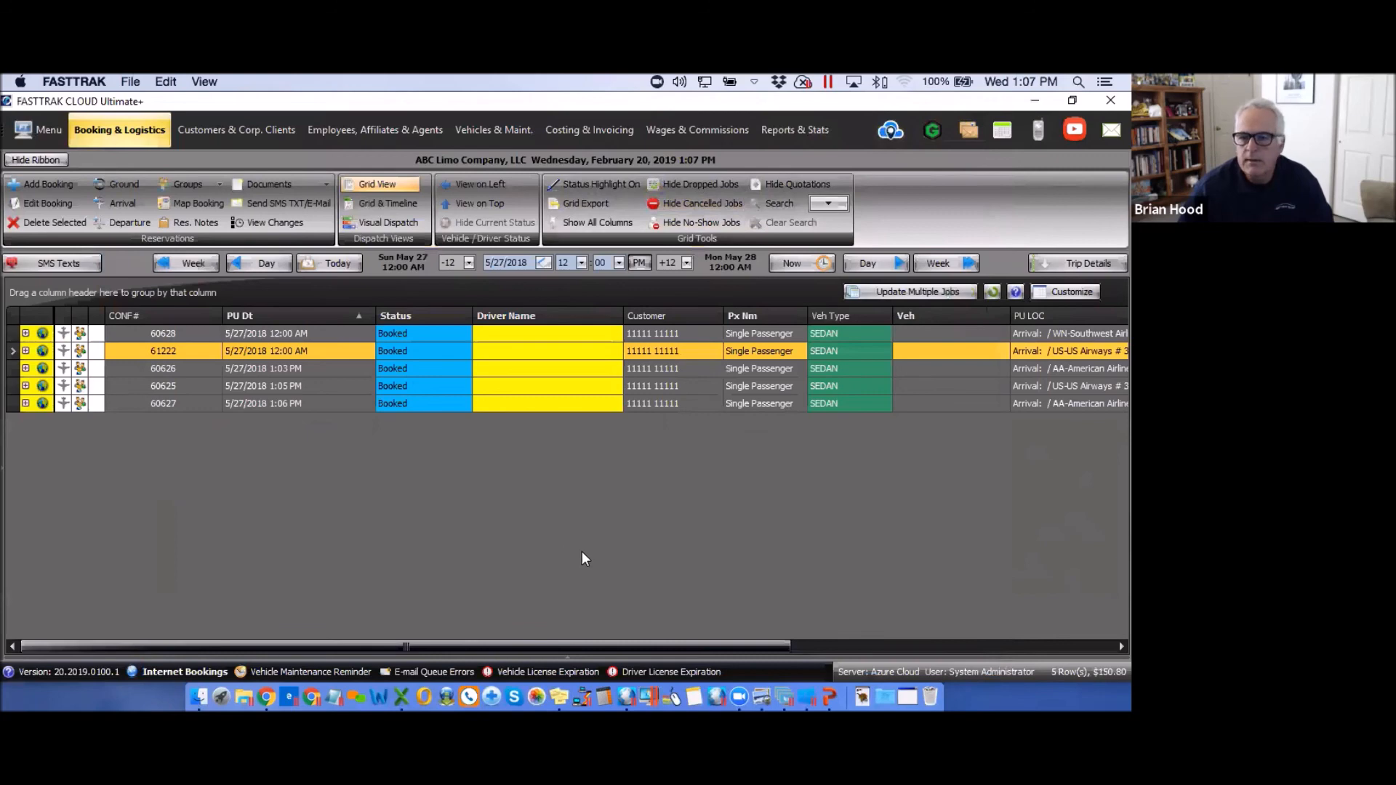
Search all reservations by the passenger's last name, including stop passengers, and look over the matching bookings
{"action": "left_click", "coordinate": [828, 205]}
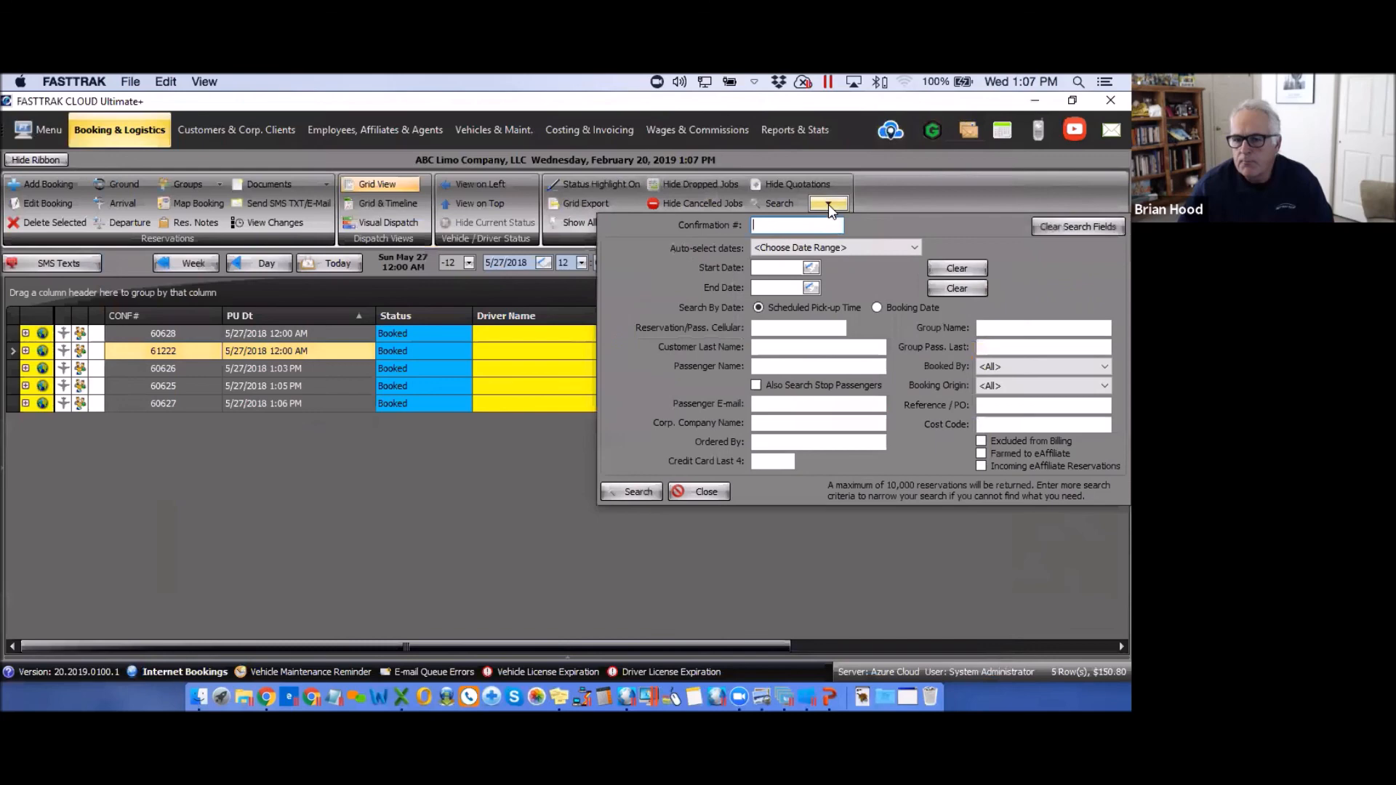
{"action": "left_click", "coordinate": [759, 369]}
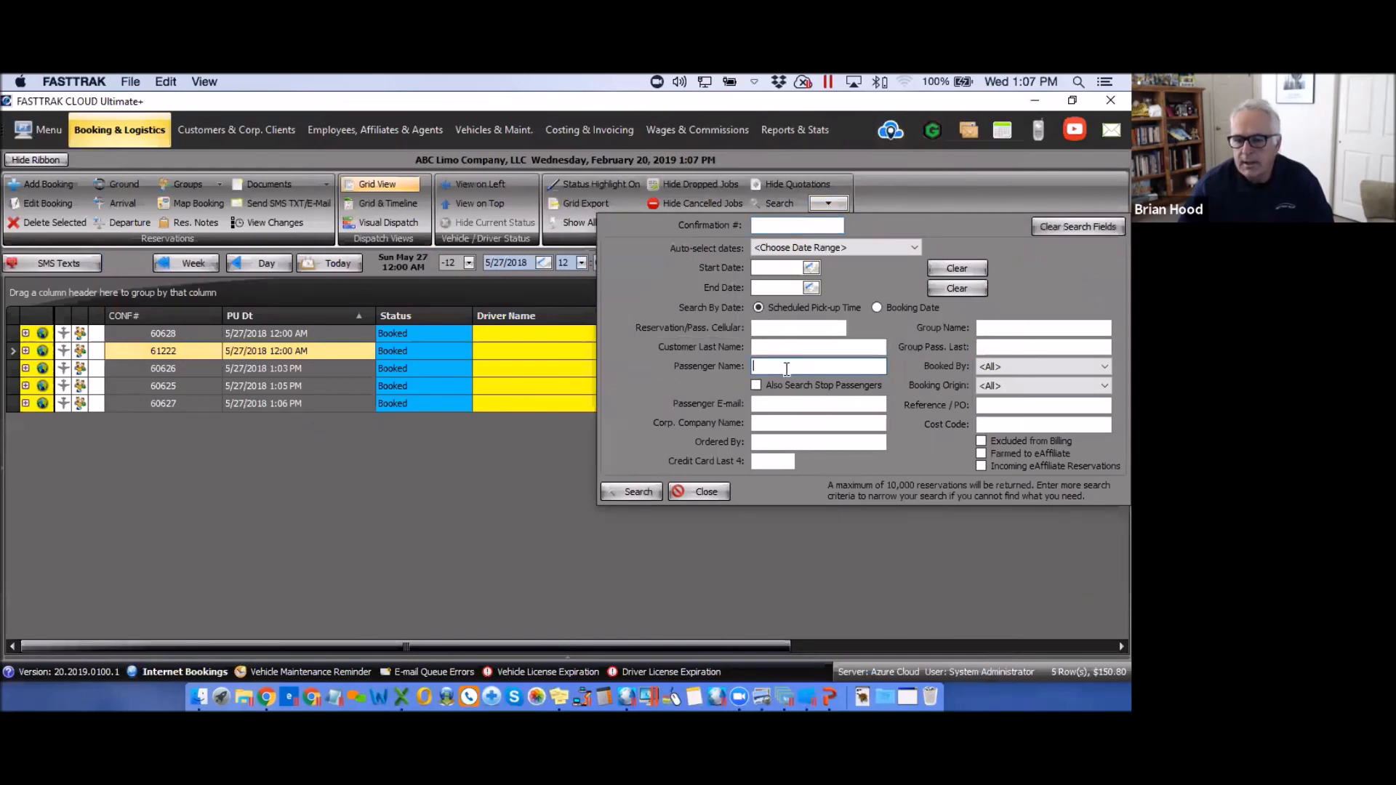
{"action": "type", "text": "jones"}
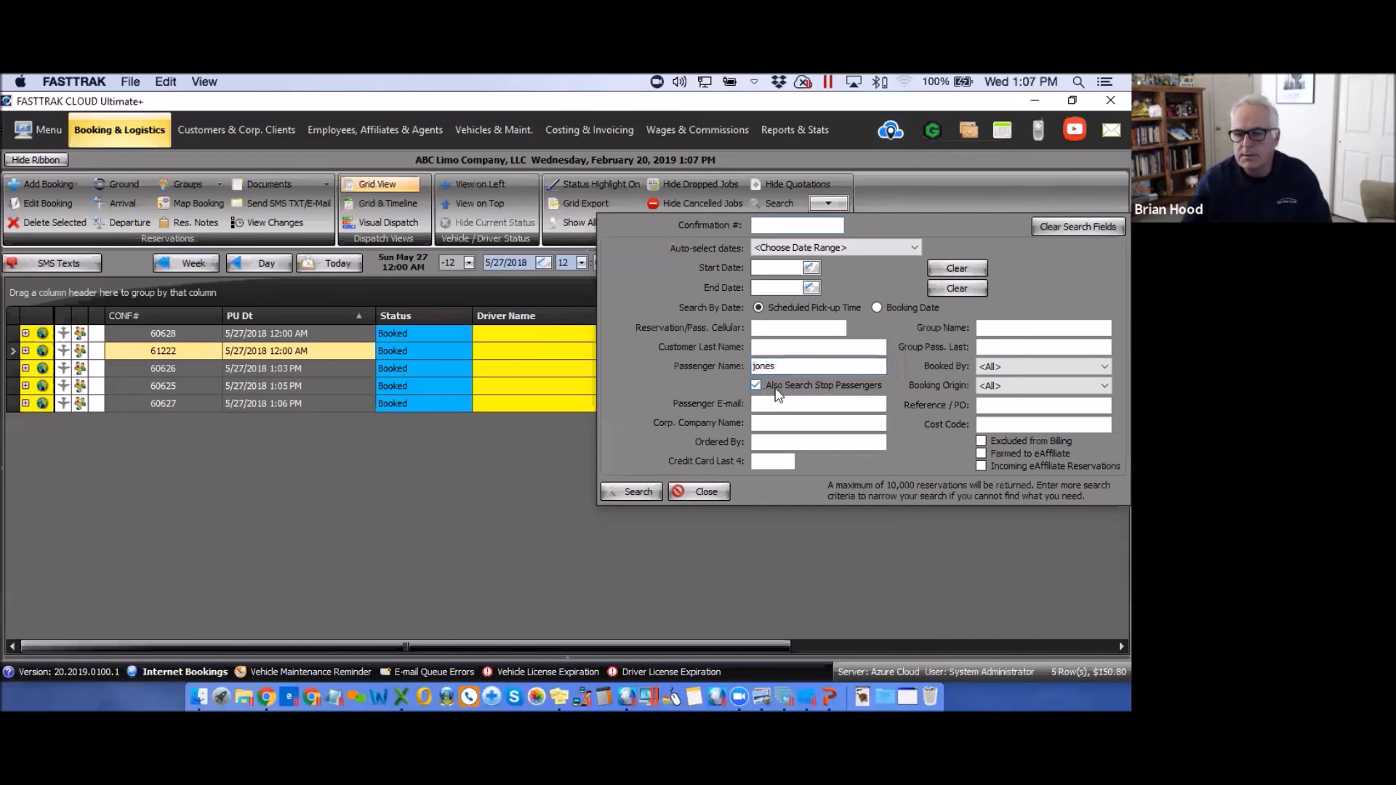
{"action": "left_click", "coordinate": [635, 487]}
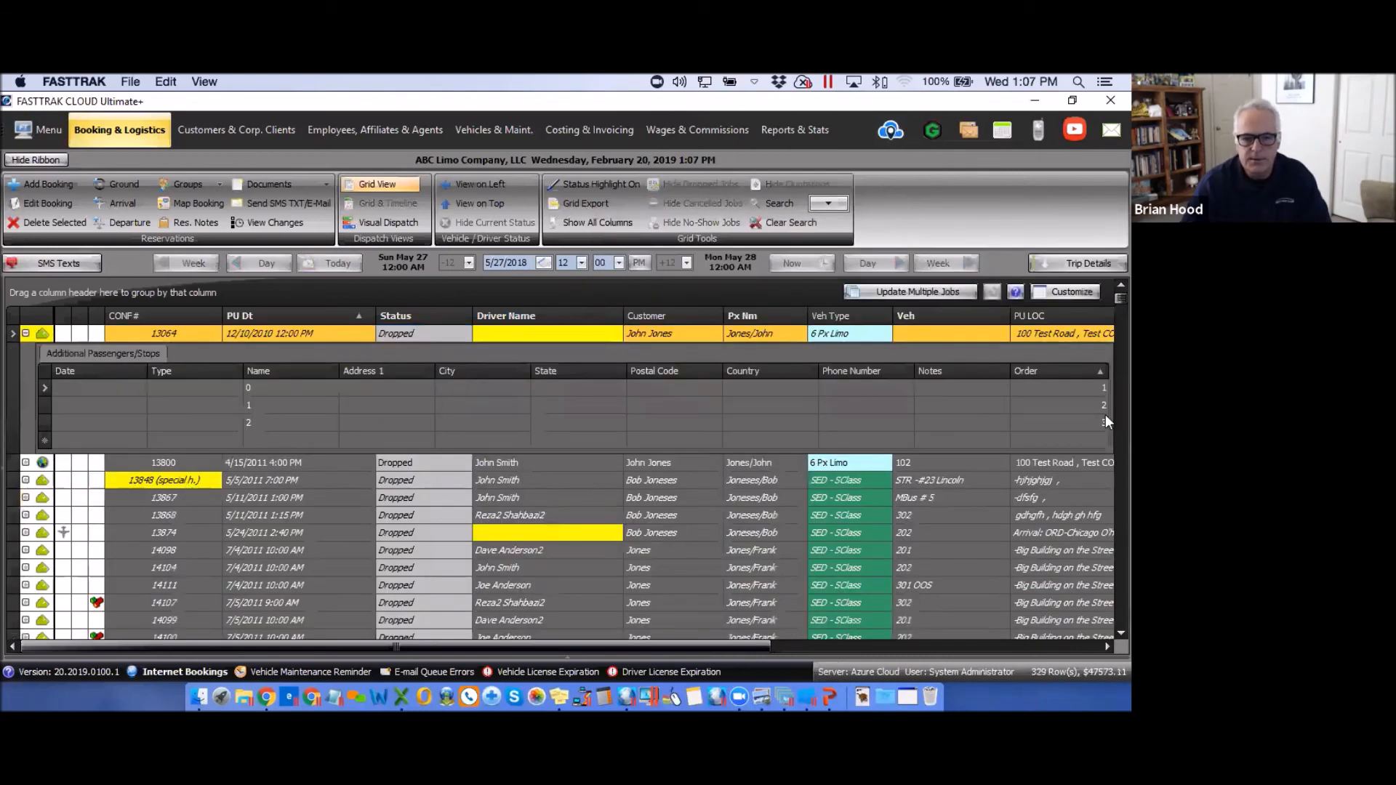
{"action": "mouse_move", "coordinate": [1106, 299]}
{"action": "left_mouse_down"}
{"action": "mouse_move", "coordinate": [1106, 336]}
{"action": "mouse_move", "coordinate": [1106, 293]}
{"action": "left_mouse_up"}
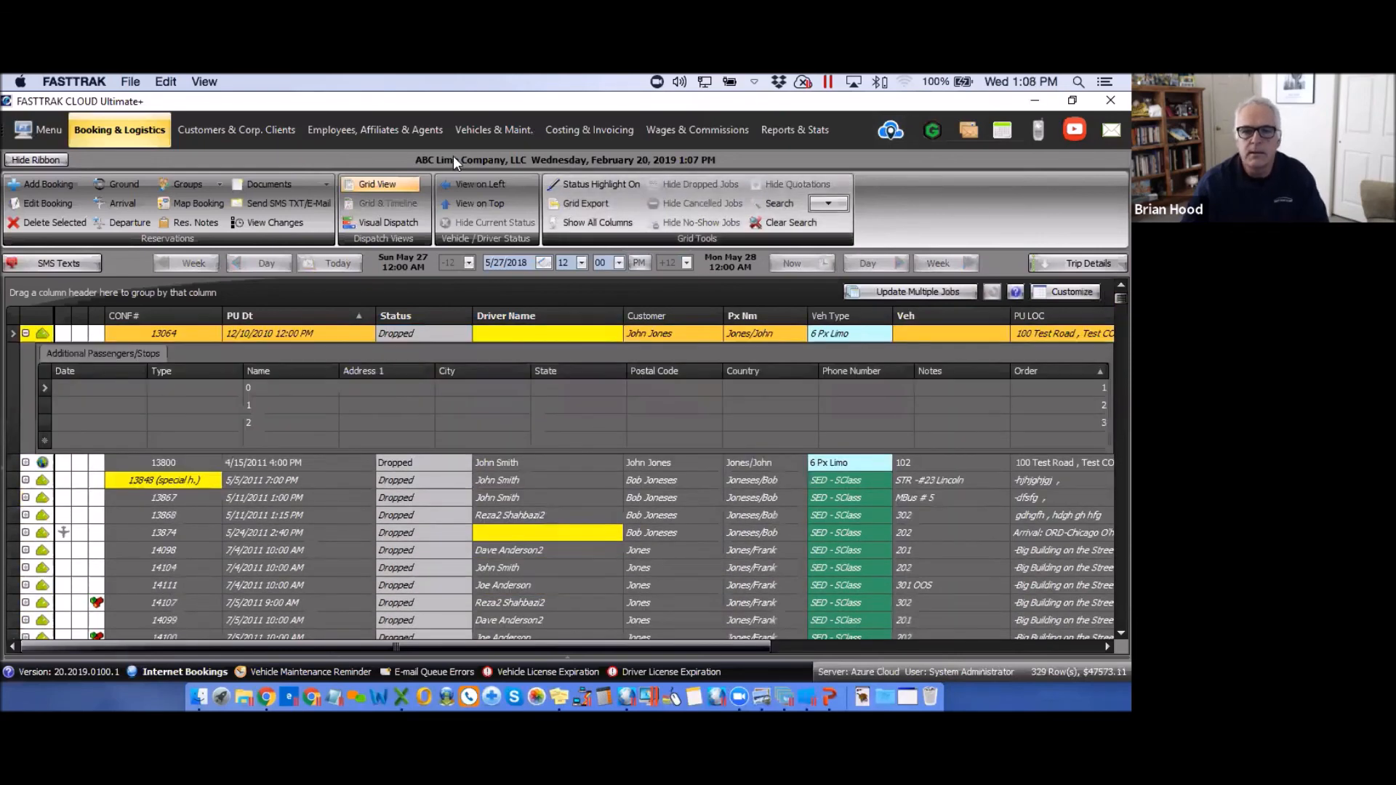
Clear the reservation search and return the booking grid to today's date
{"action": "left_click", "coordinate": [777, 221]}
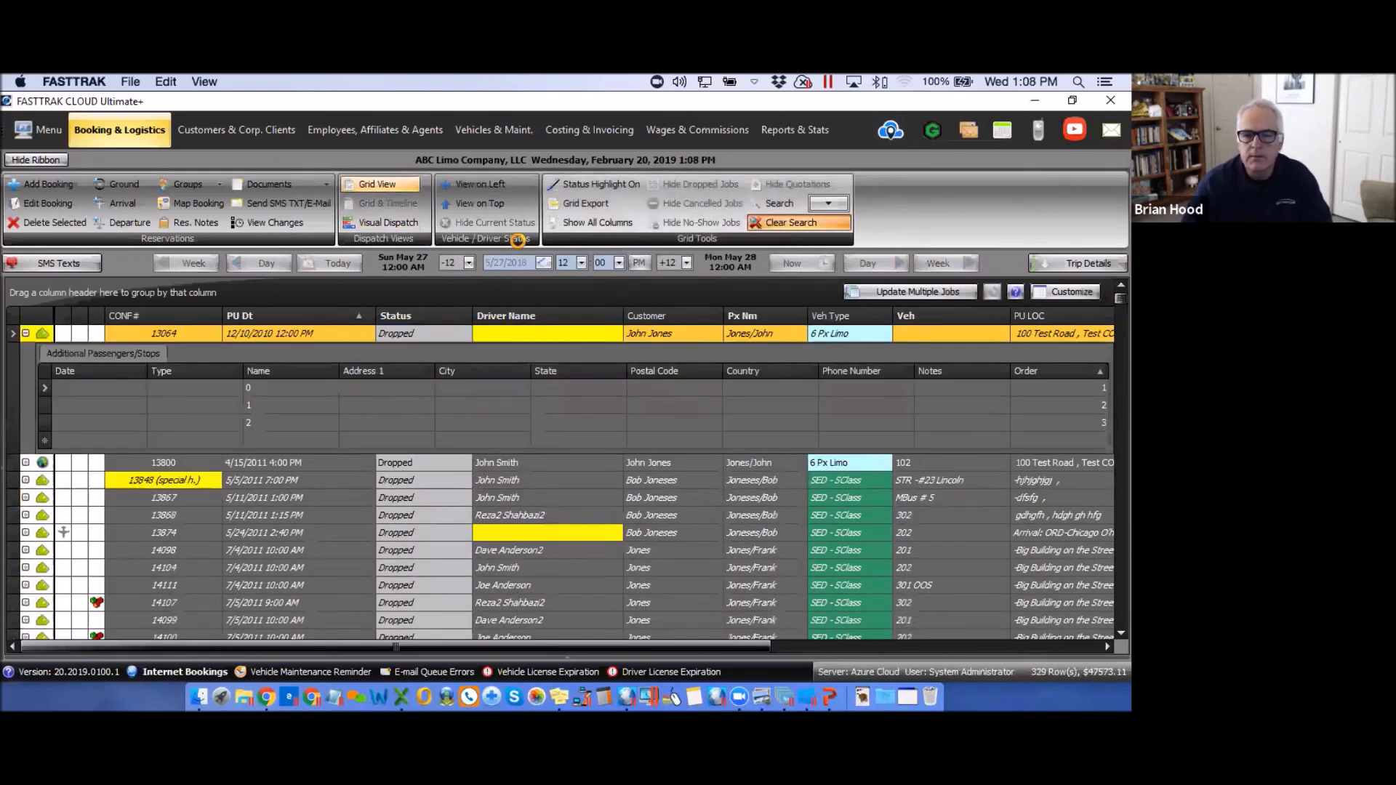
{"action": "left_click", "coordinate": [347, 264]}
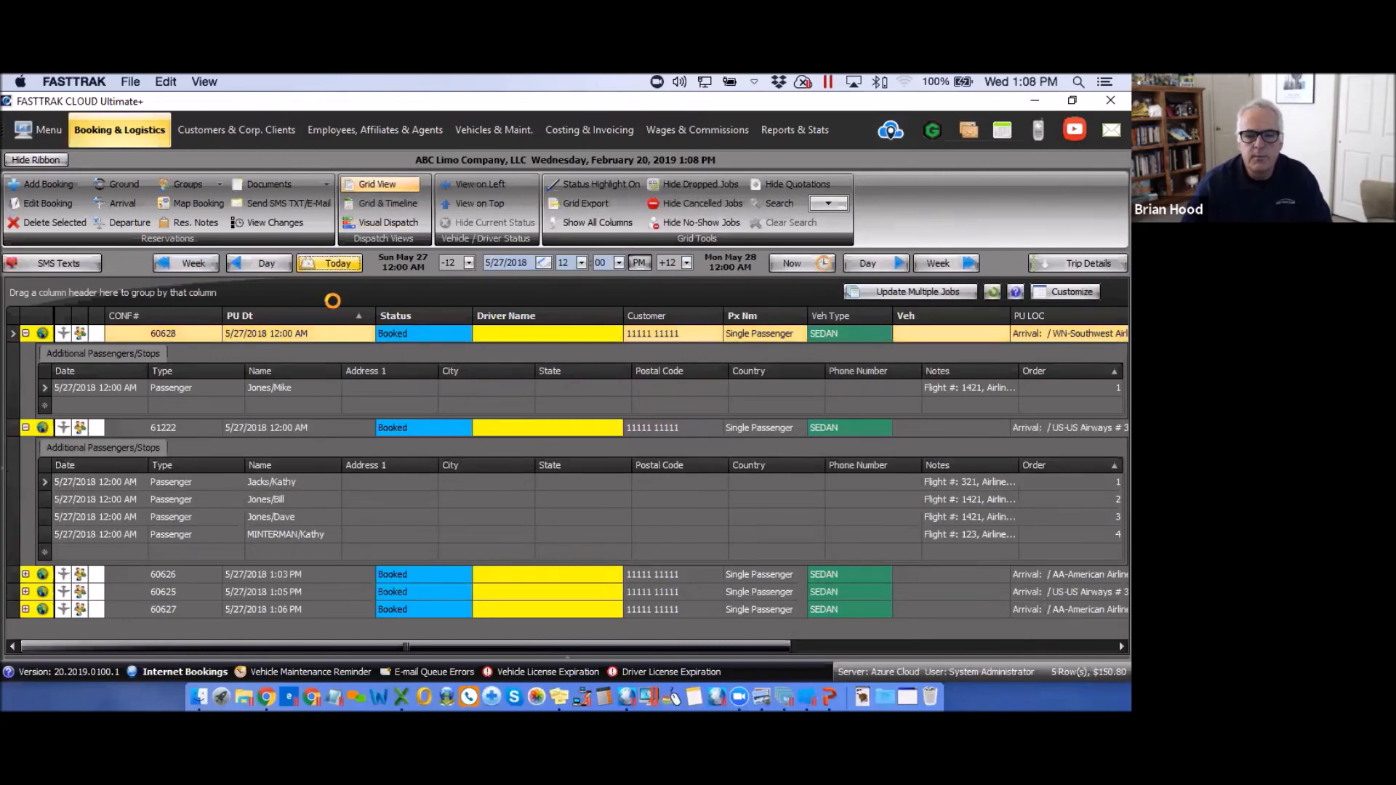